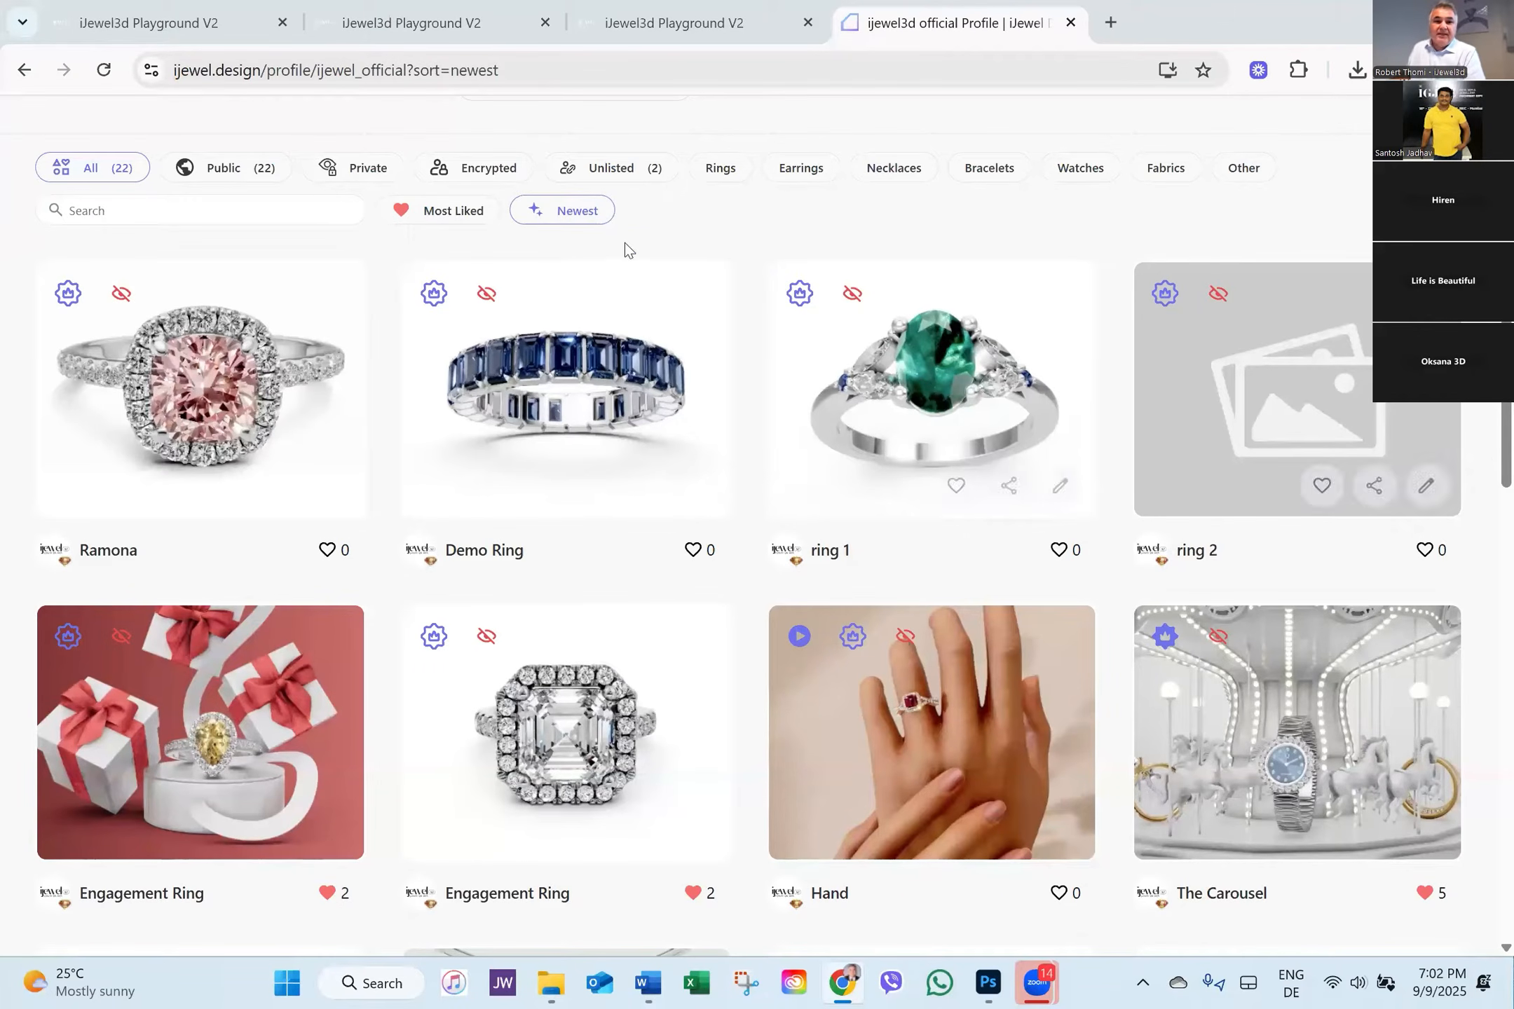
View the Ramona ring design on the profile page, close it, and switch to the Playground scene with the floral gold ring.
click(203, 368)
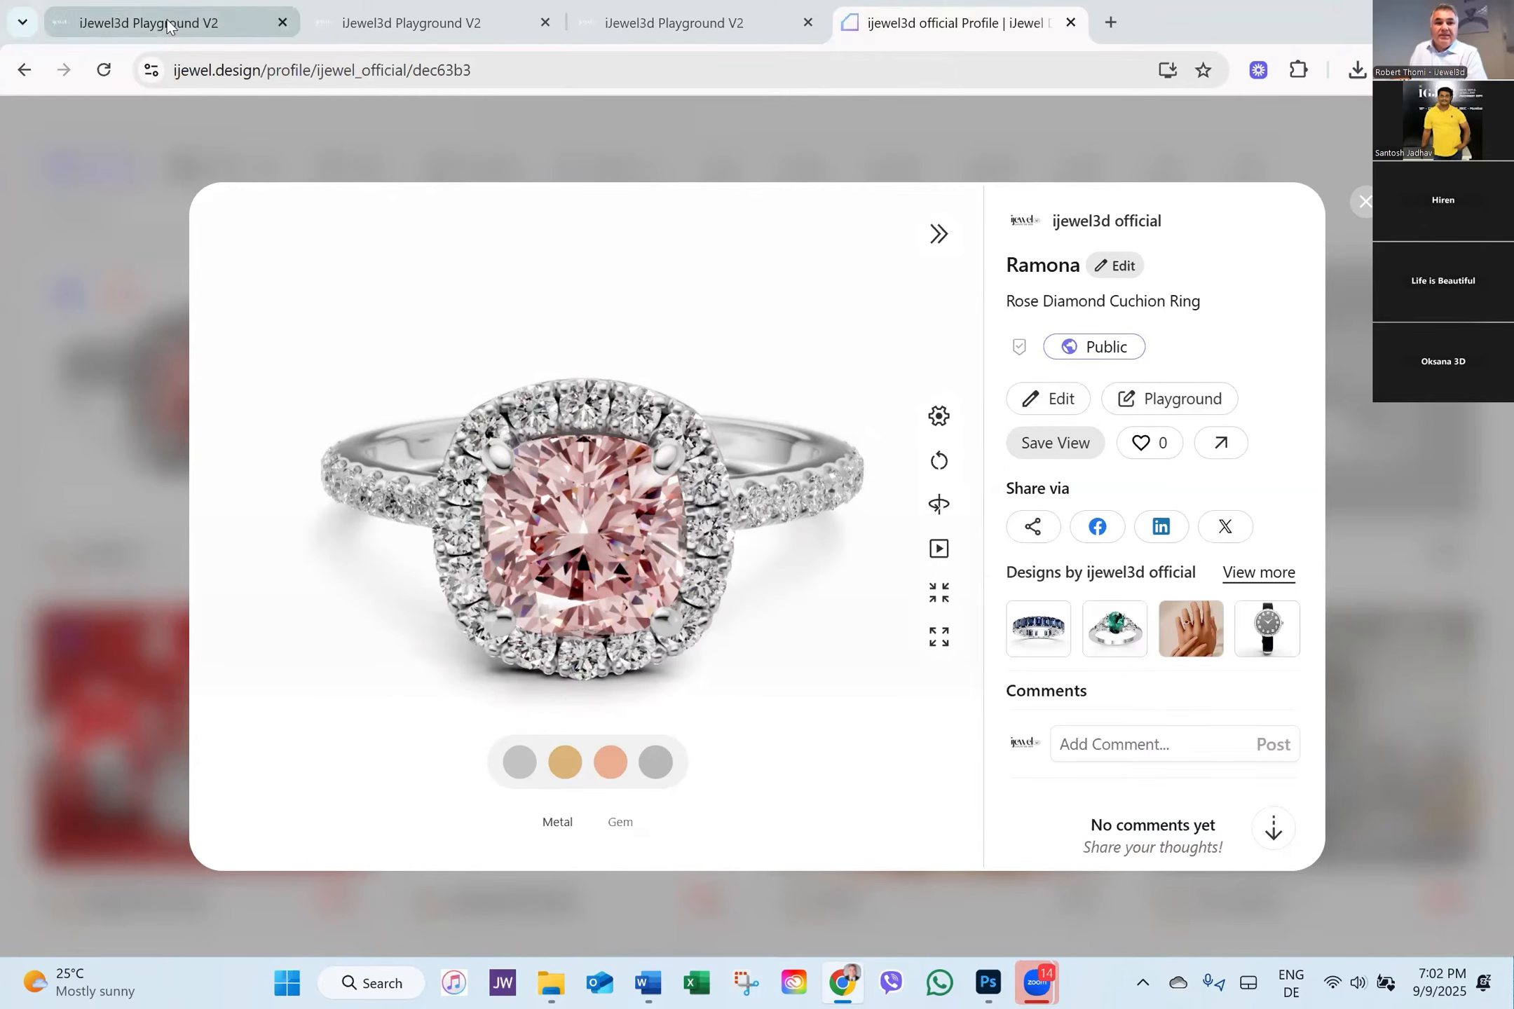
click(1363, 203)
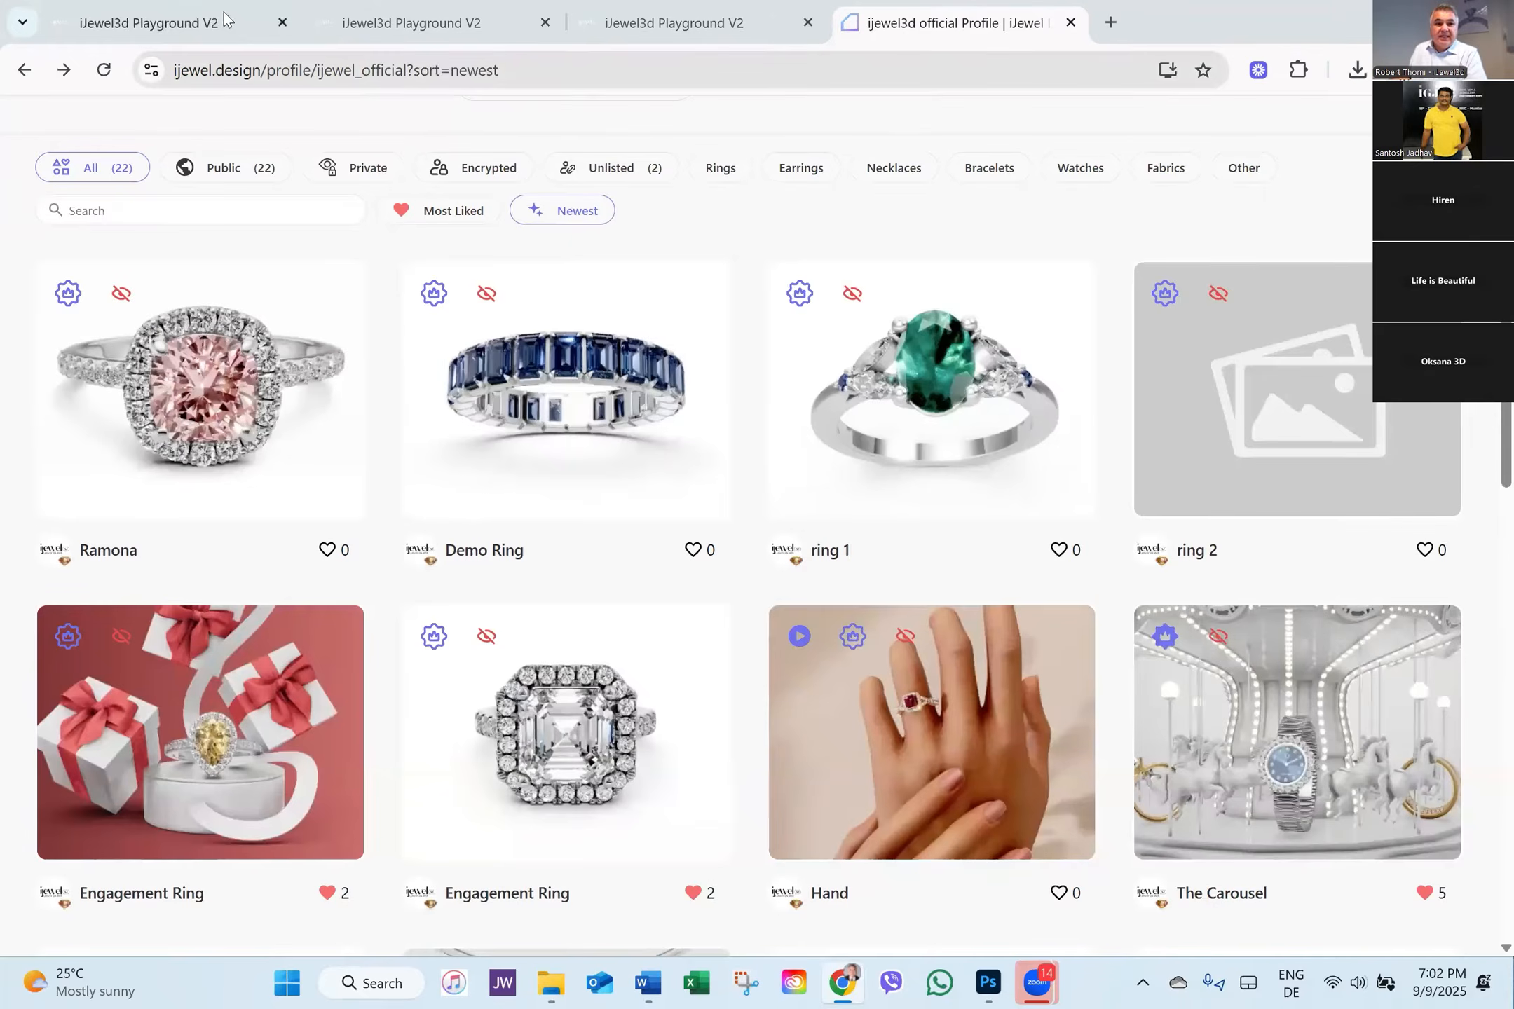
click(155, 25)
Select the ring's outer gold band and change its physical material color to a lighter gold, 0xe3b875.
drag(781, 598, 732, 543)
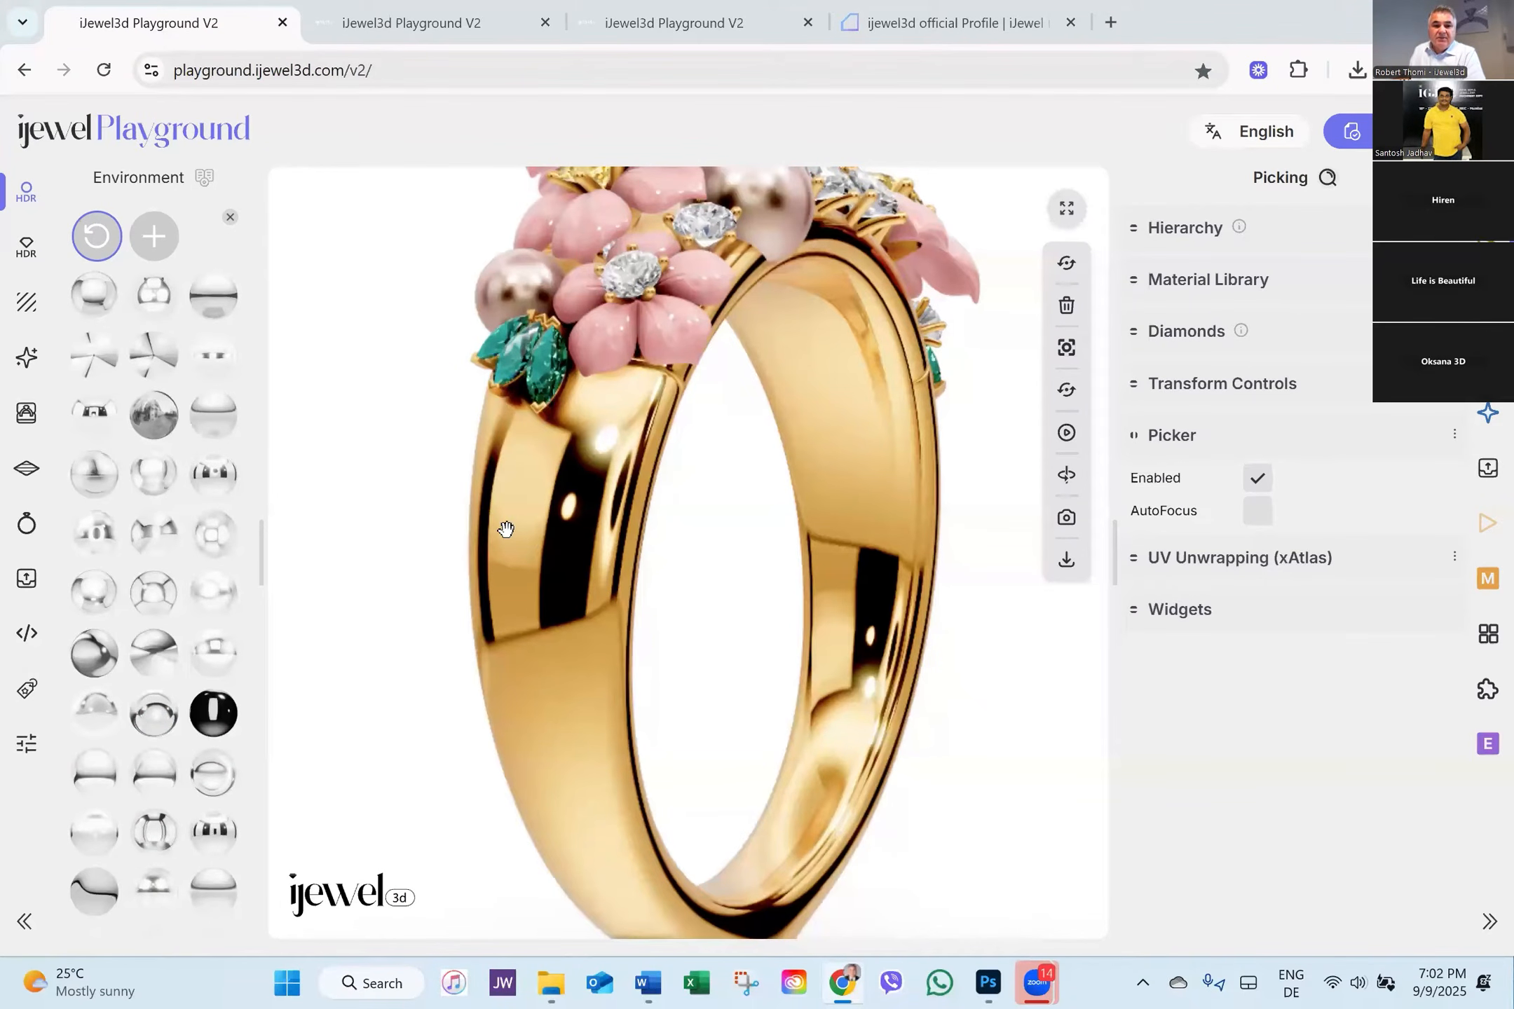
click(483, 527)
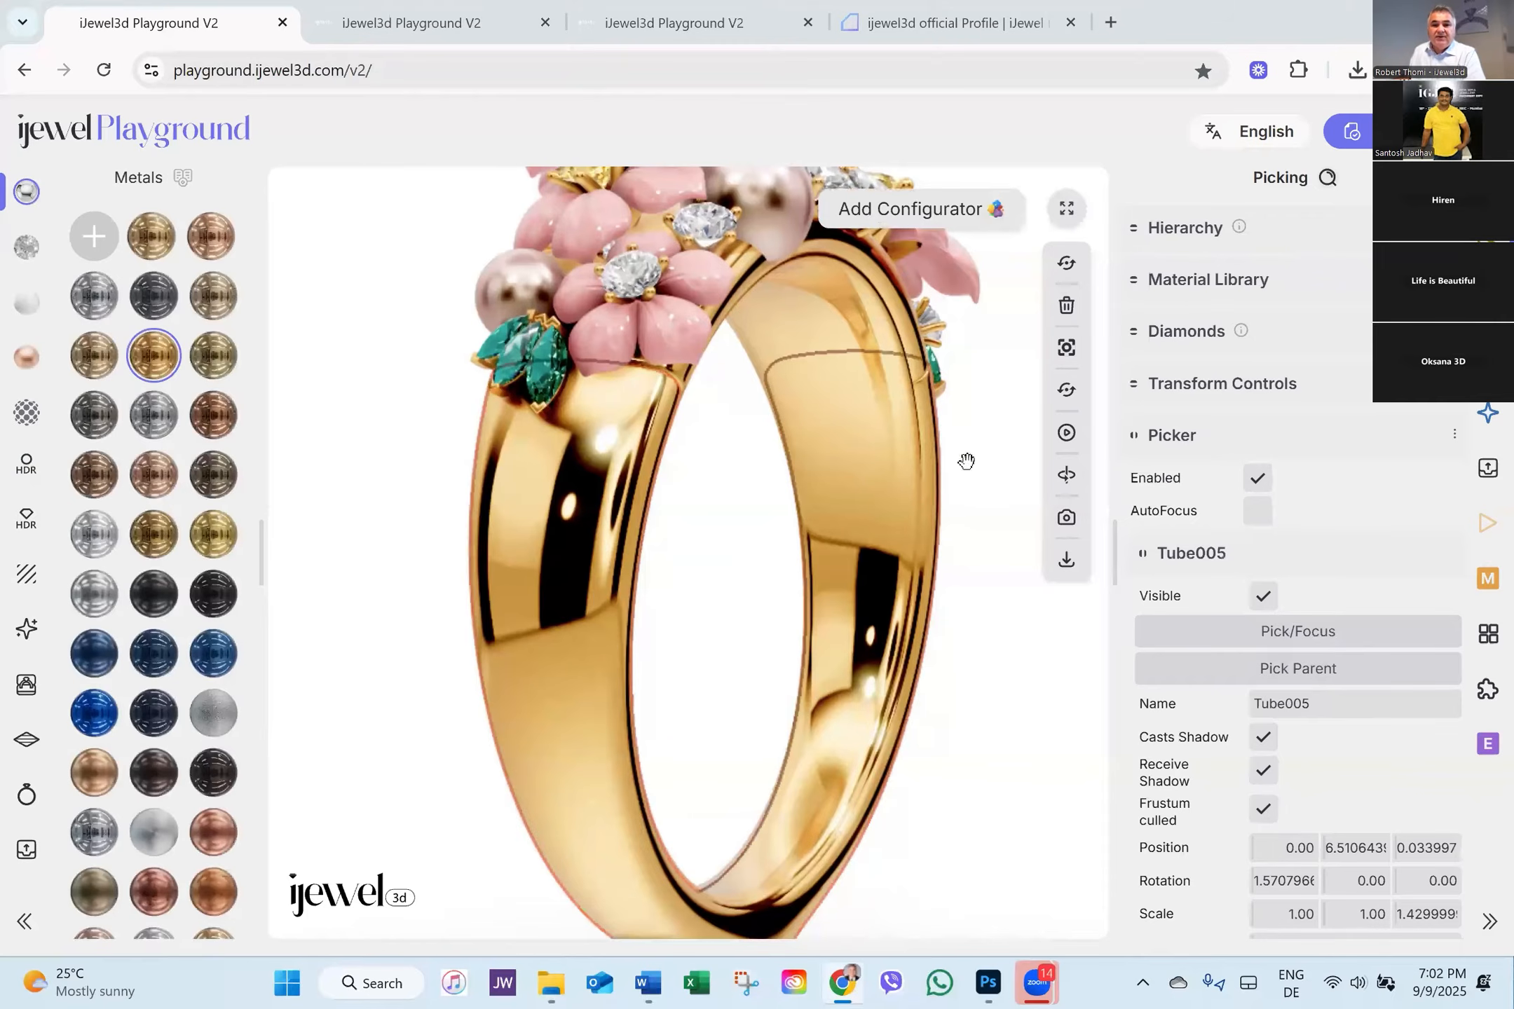
scroll(1333, 533, down, 10)
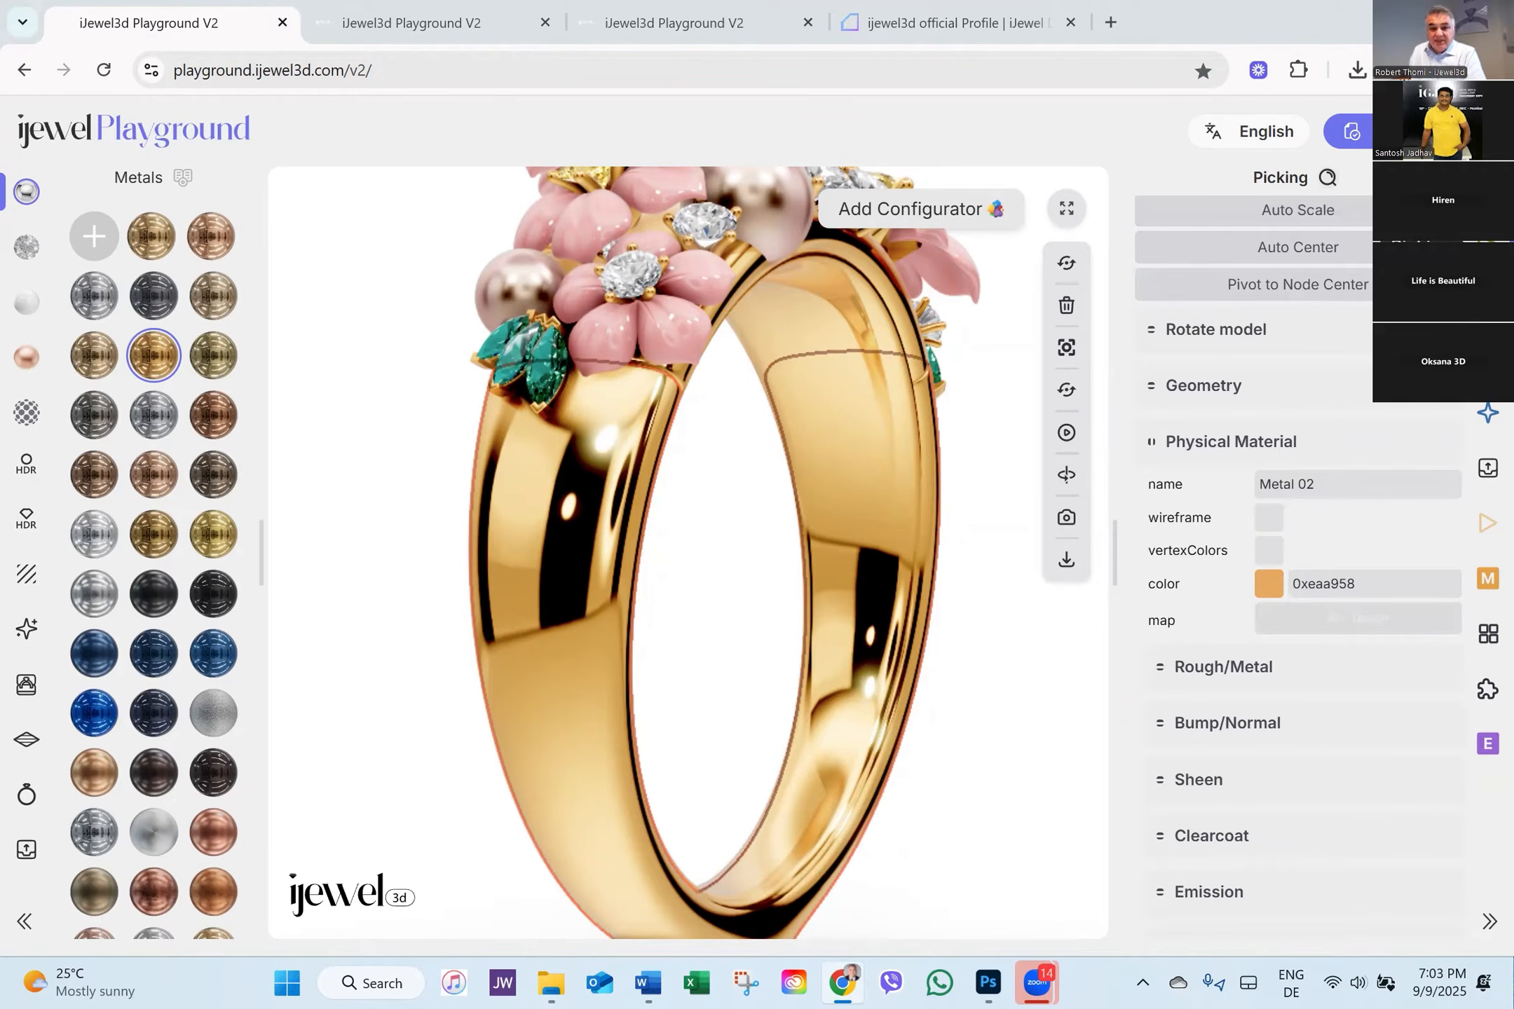
drag(1324, 487, 1256, 486)
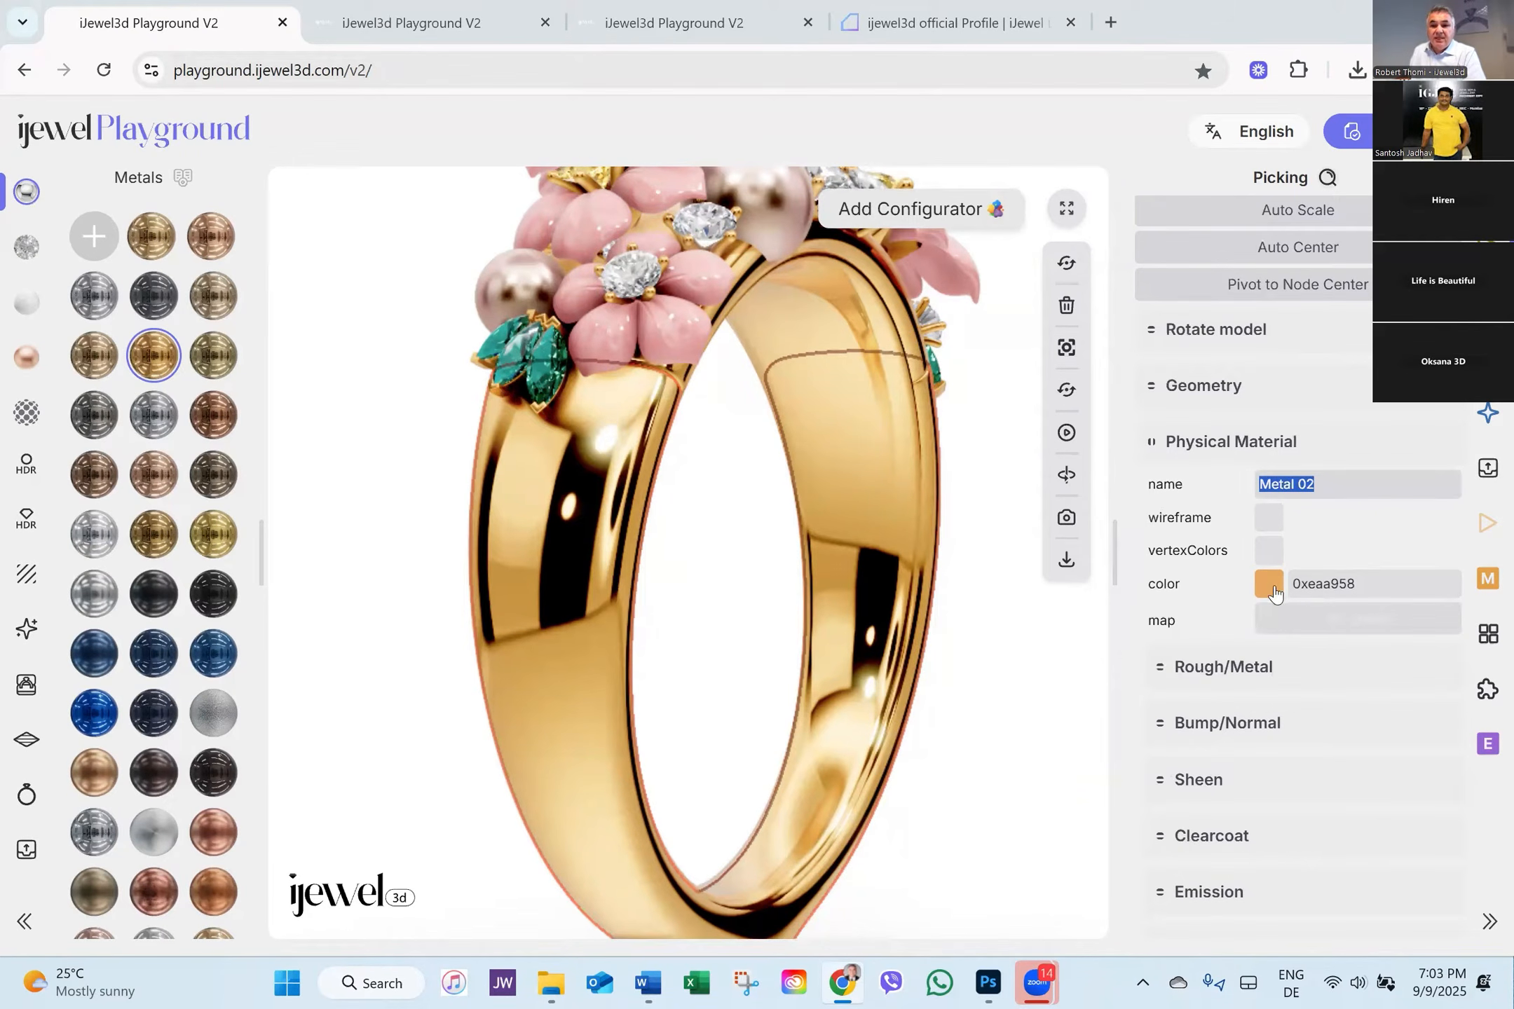
click(1269, 585)
mouse_move(1321, 618)
mouse_down()
mouse_move(1341, 615)
mouse_move(1327, 615)
mouse_up()
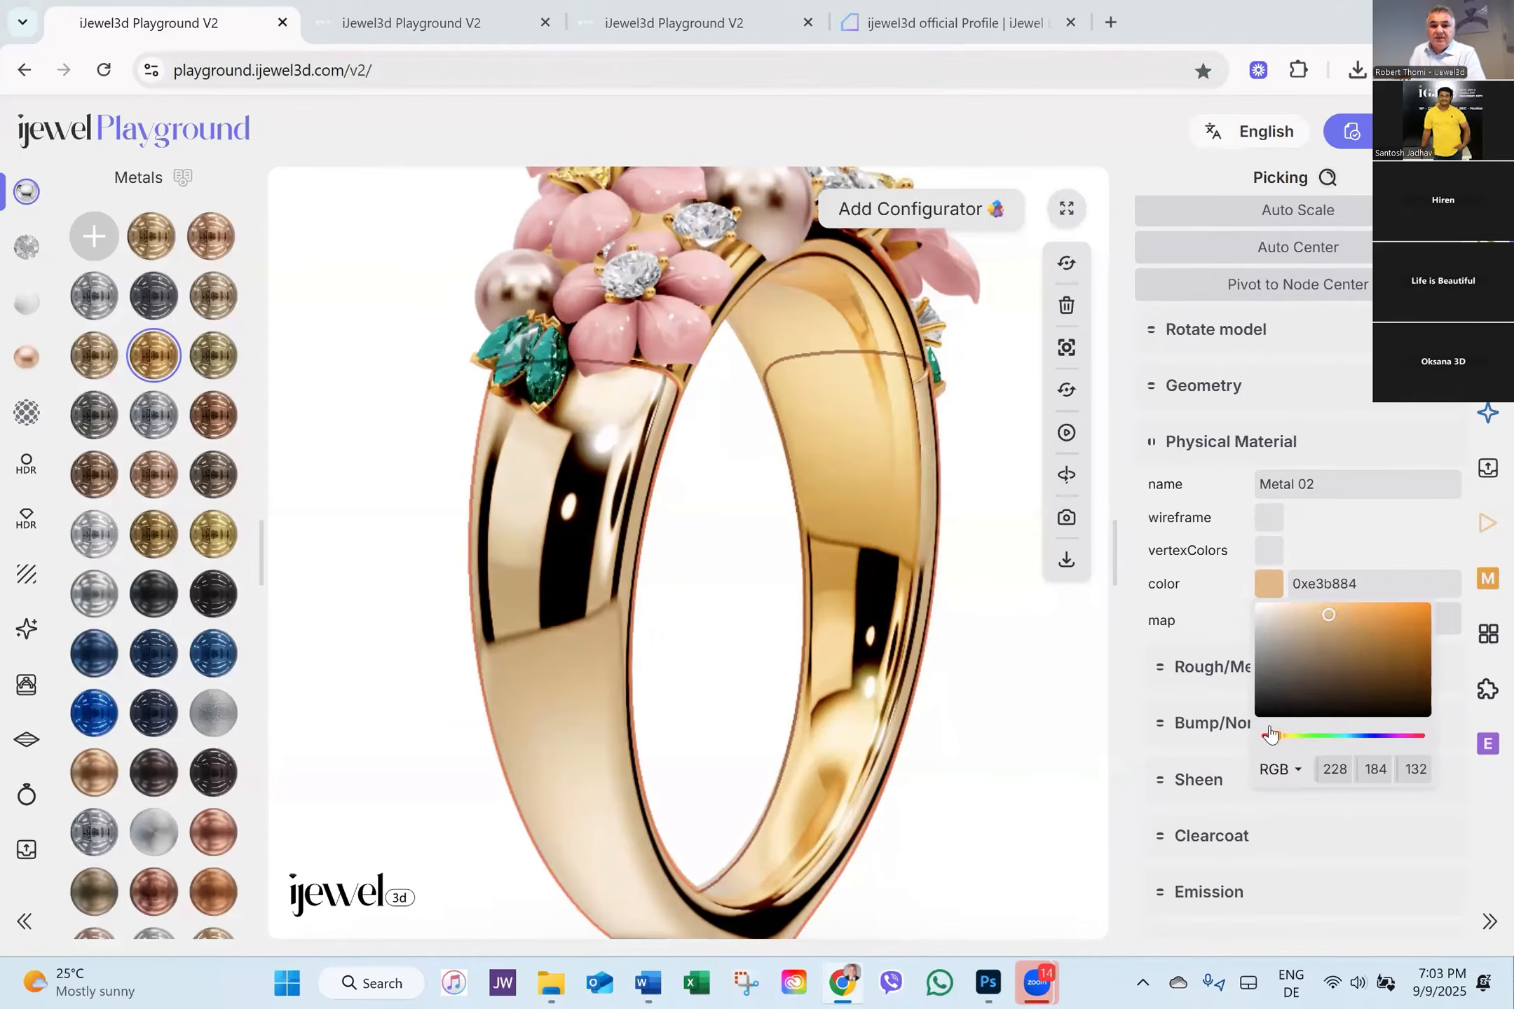
click(1395, 734)
drag(1415, 733, 1283, 740)
click(1339, 614)
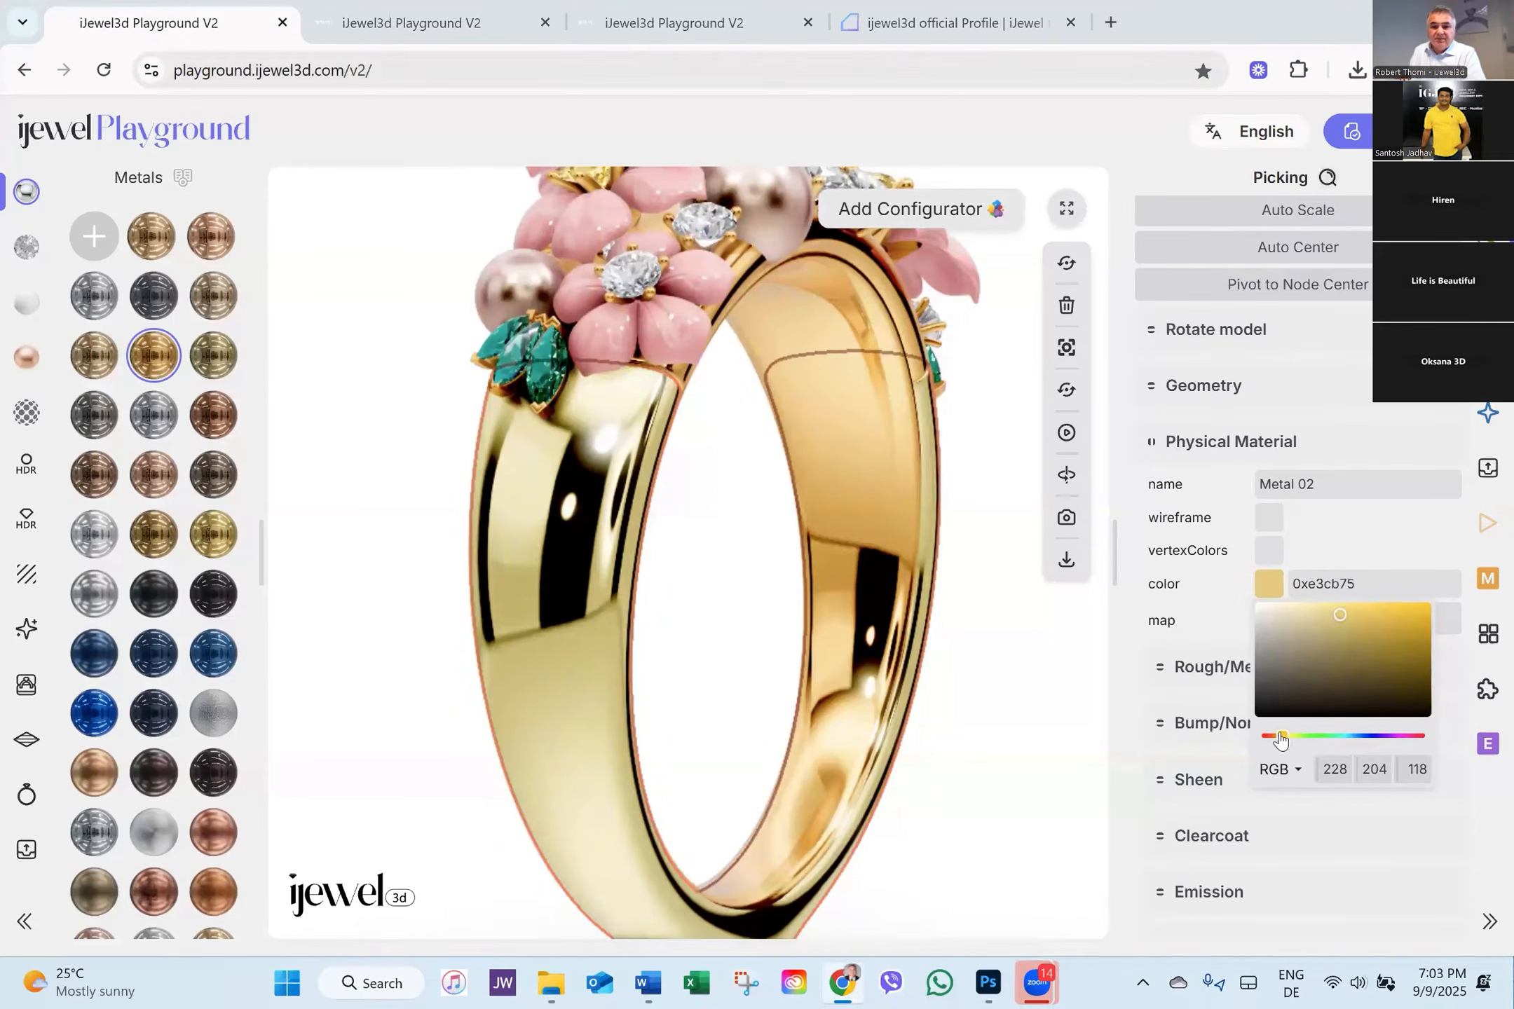
drag(1282, 739, 1278, 737)
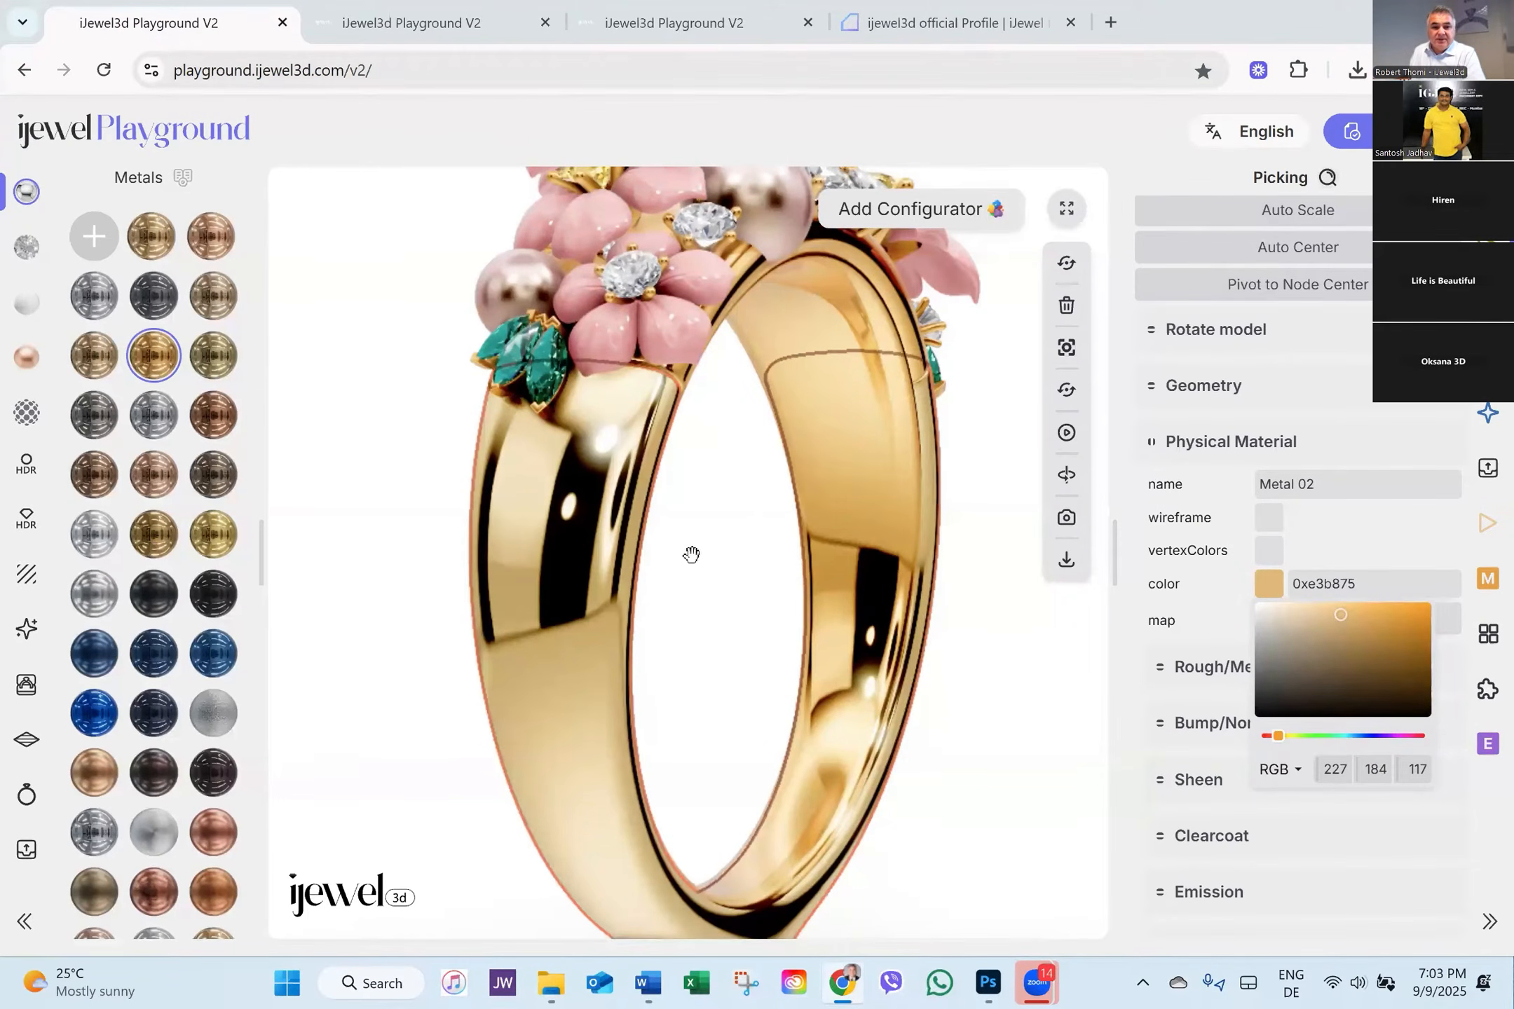
click(1193, 585)
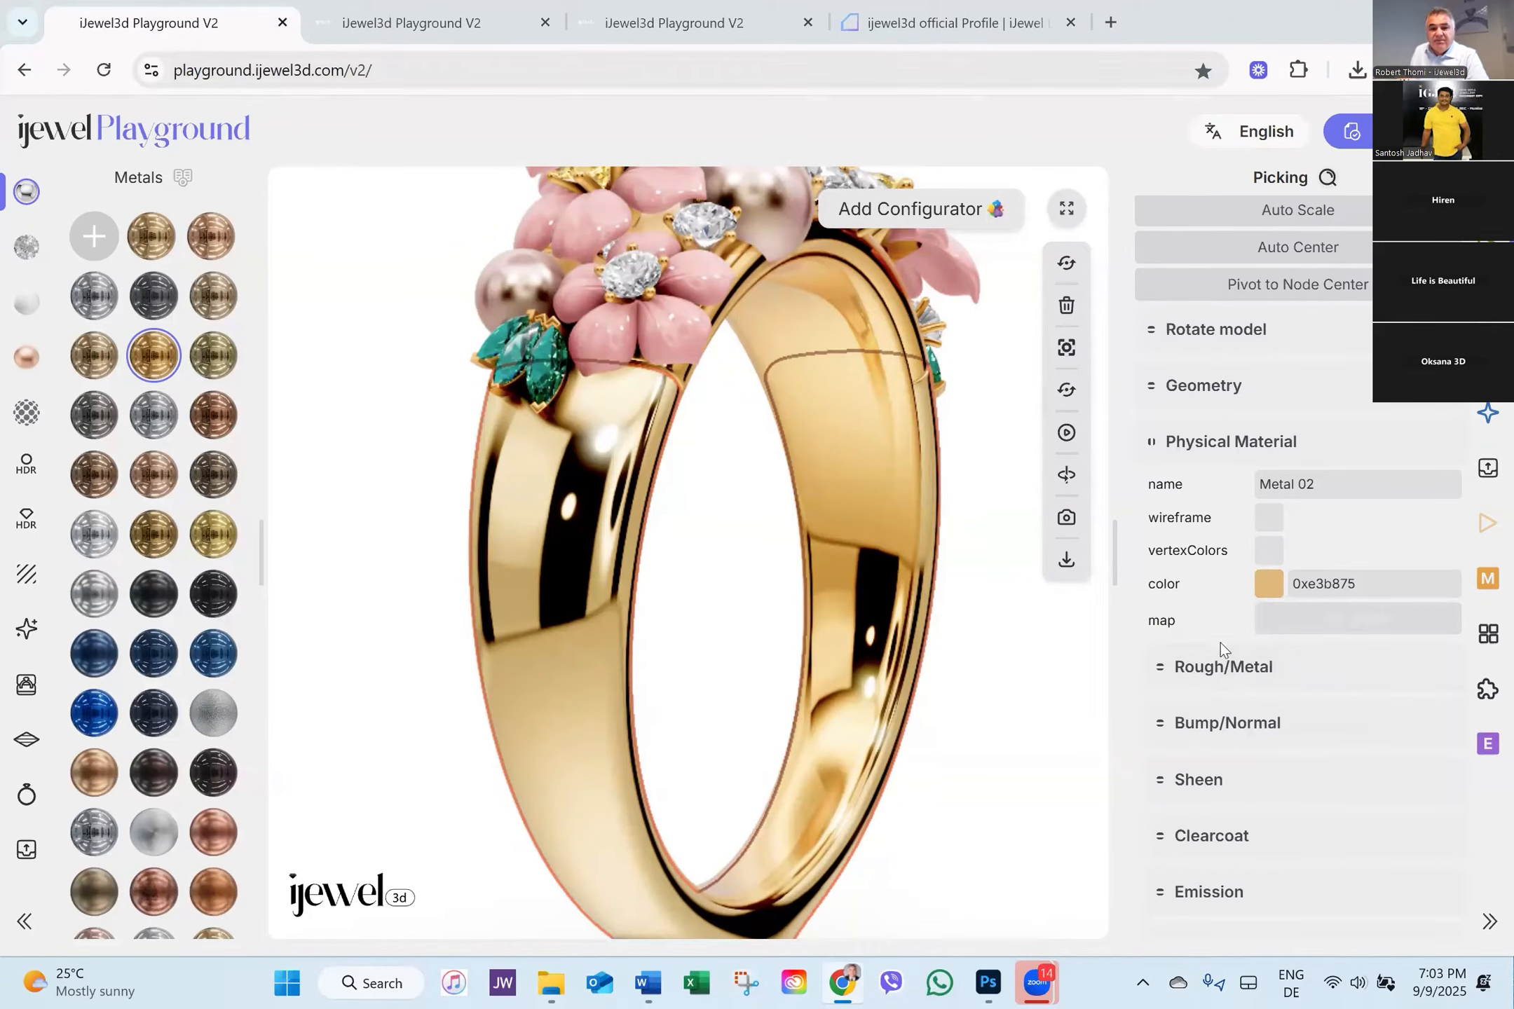
Try metalness 0.00 and roughness 0.11 on the outer band, restore metalness 1.00 and roughness 0.00, and deselect the band.
click(1222, 669)
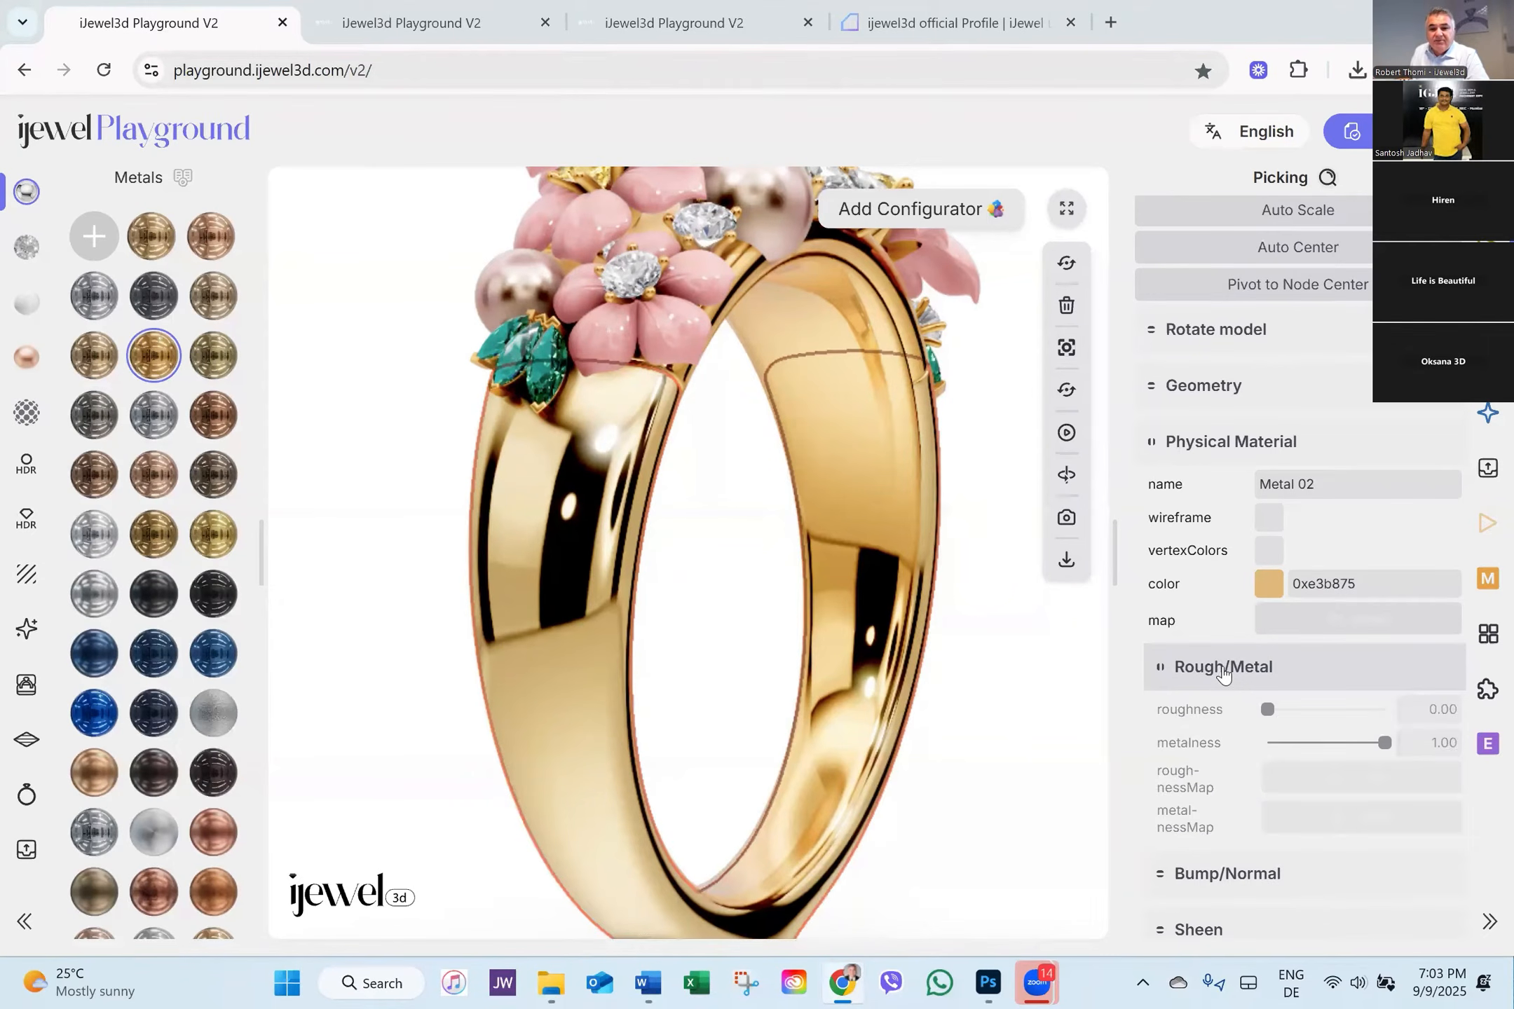
mouse_move(1269, 711)
mouse_down()
mouse_move(1385, 709)
mouse_move(1266, 709)
mouse_up()
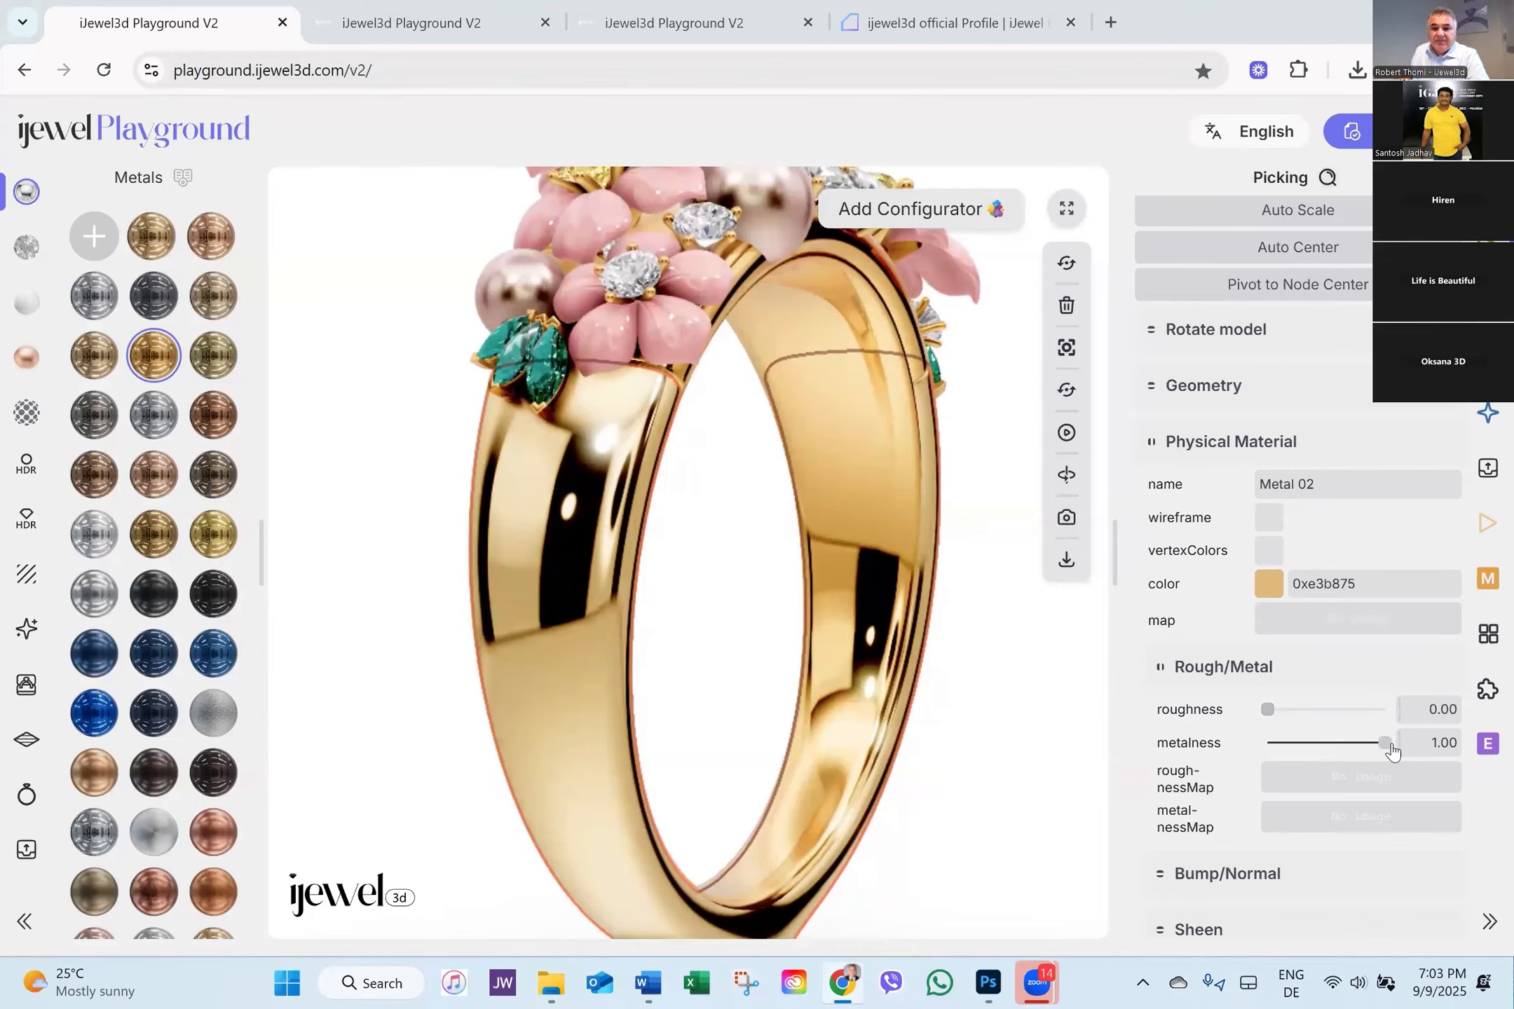
drag(1385, 744, 1256, 749)
drag(824, 627, 821, 626)
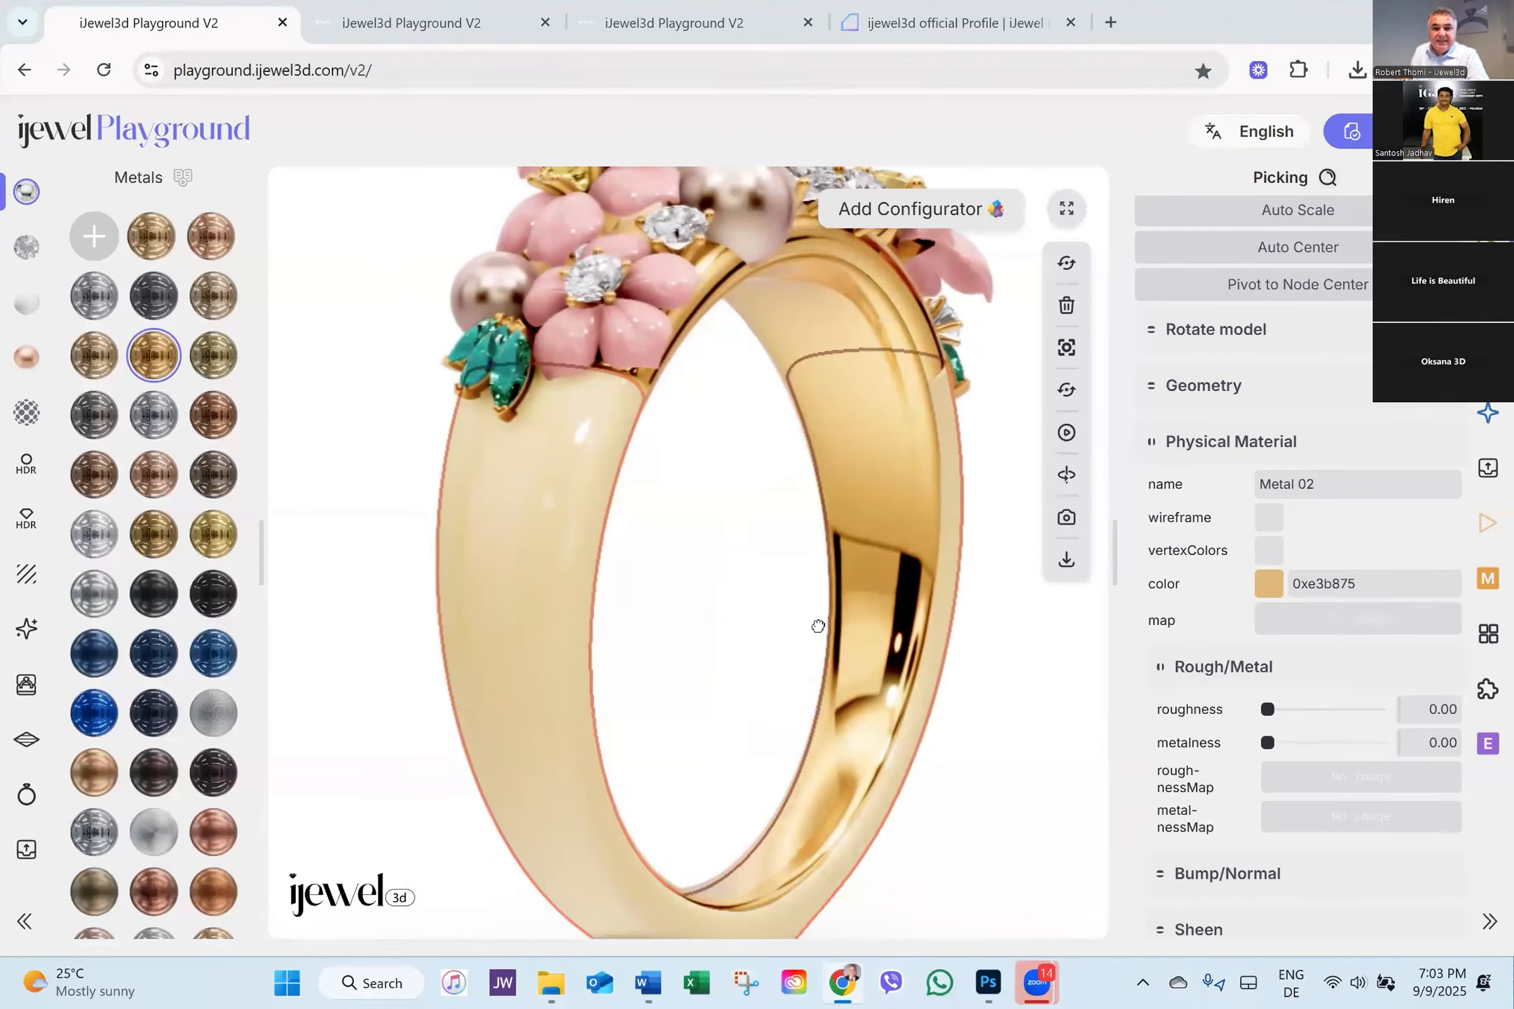
drag(1274, 712, 1445, 734)
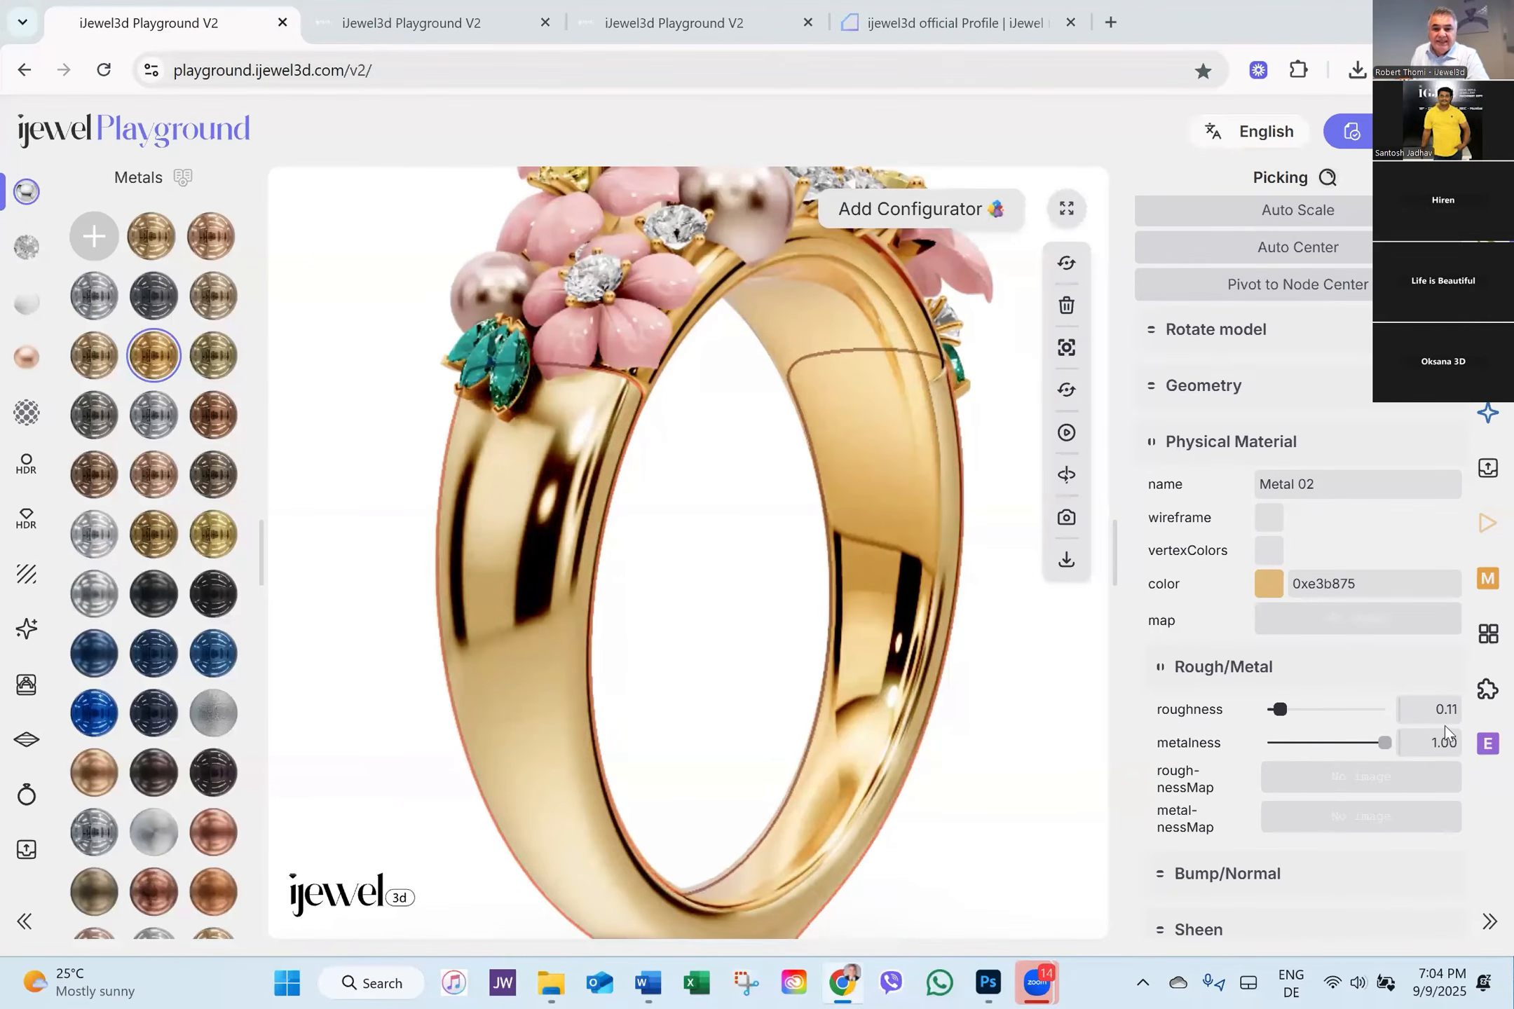
drag(1280, 709, 1258, 716)
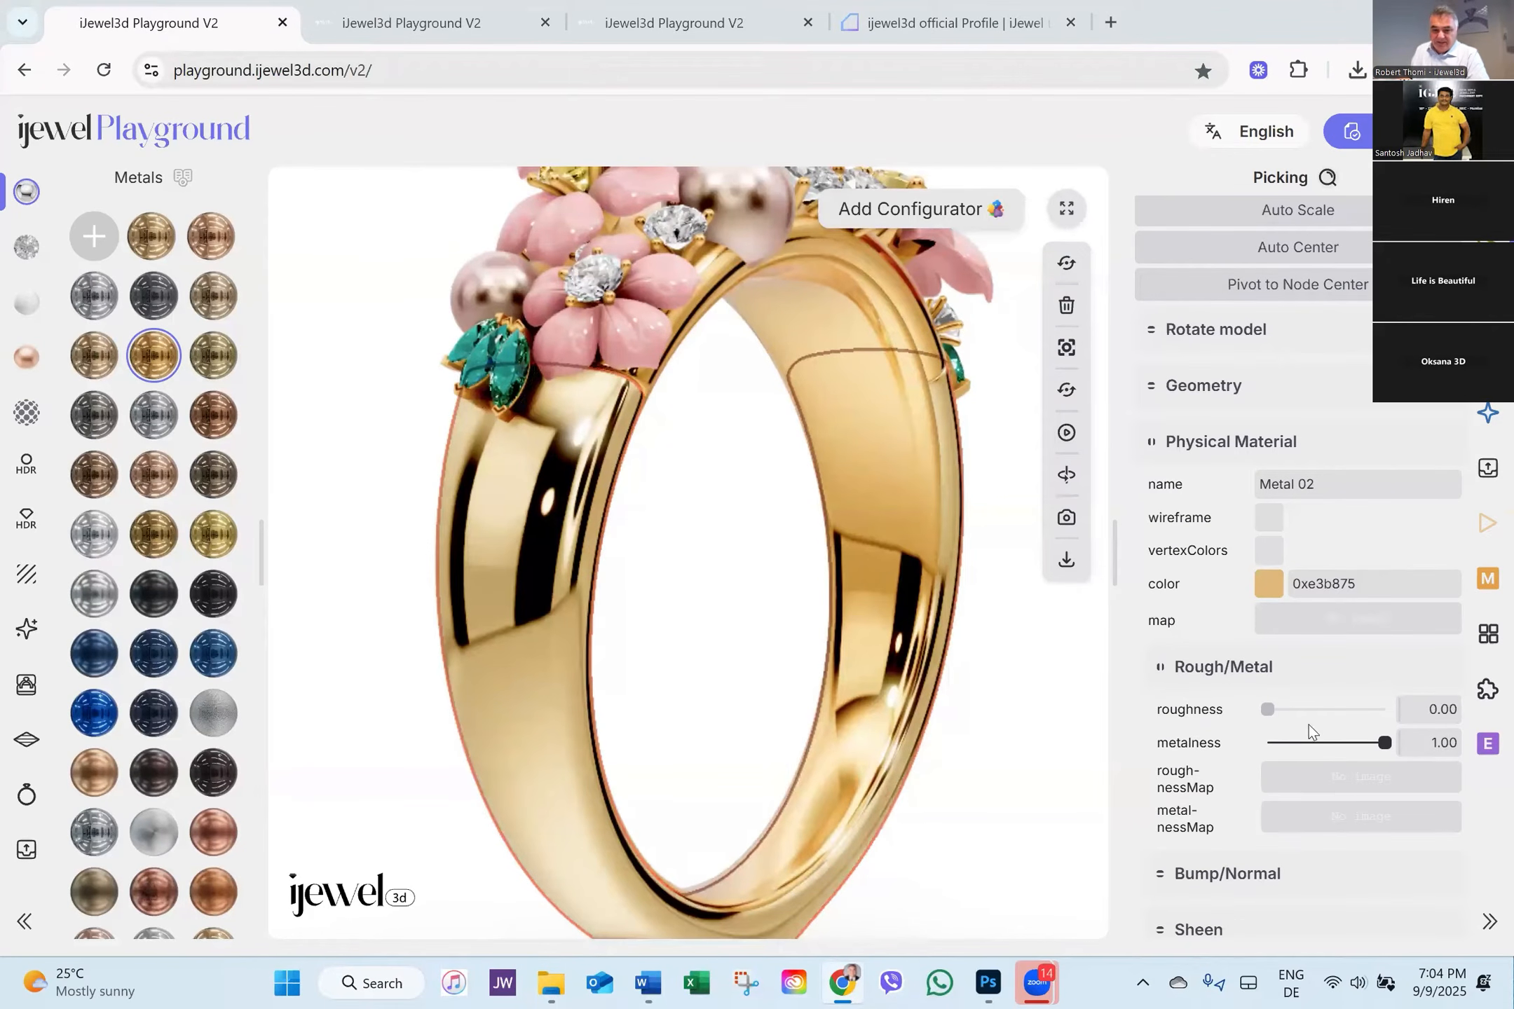
click(715, 579)
mouse_move(716, 577)
mouse_down()
mouse_move(749, 559)
mouse_move(737, 563)
mouse_up()
drag(733, 562, 733, 559)
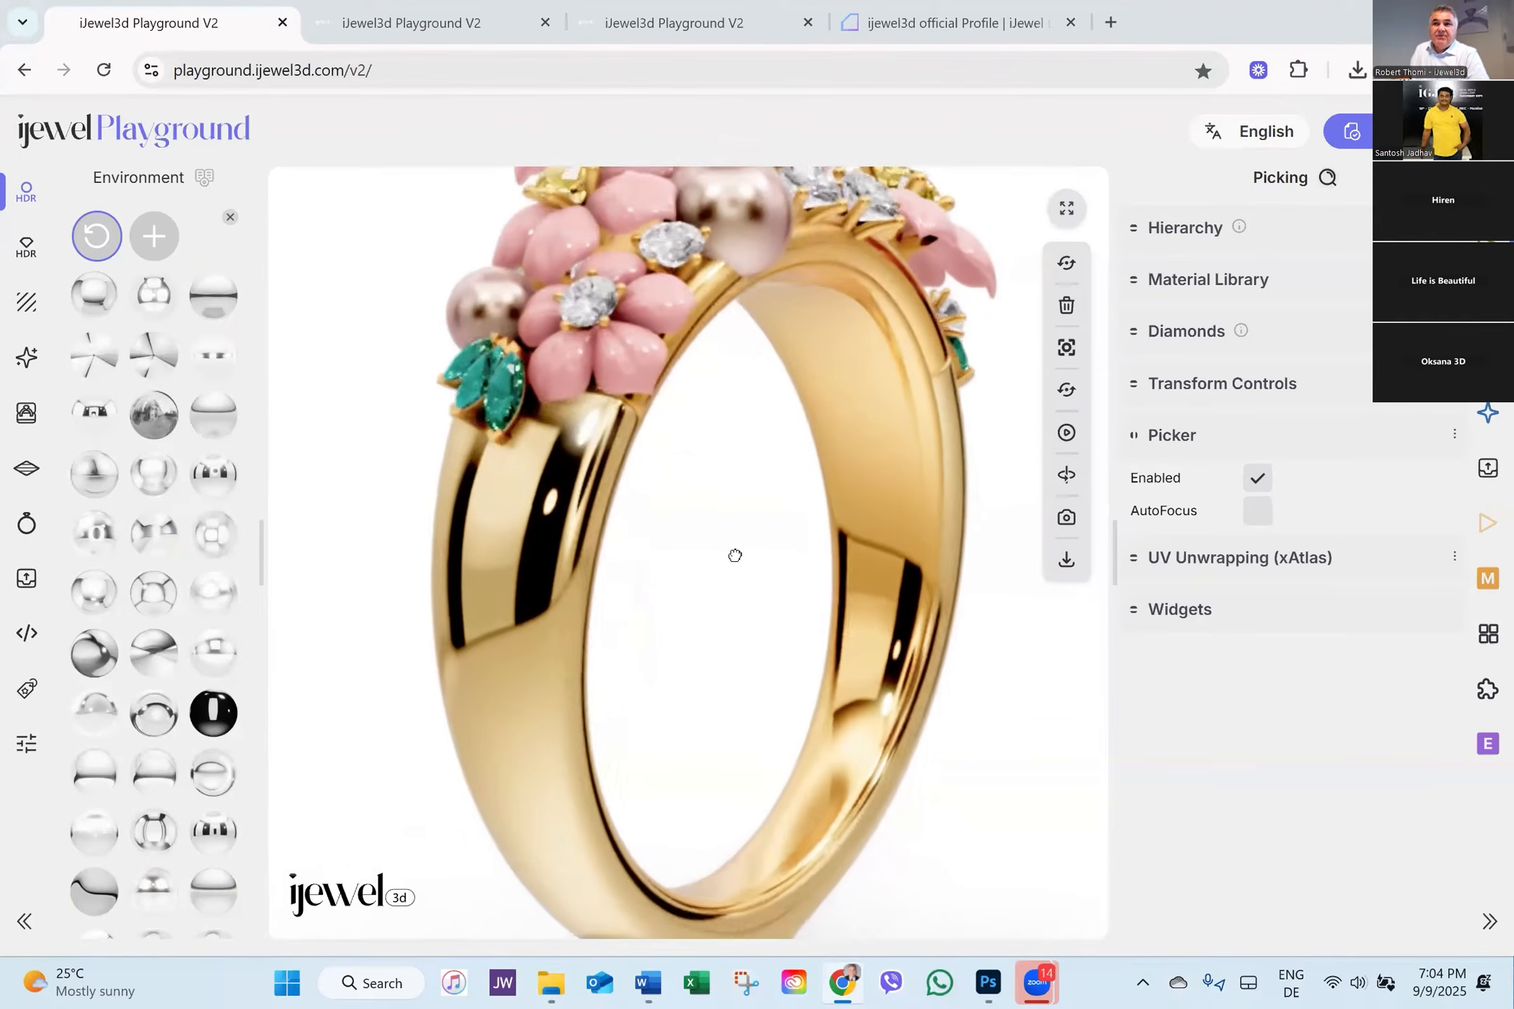
Select the outer band, try a brushed rose gold metal on it, and replace it with the Metal Rose Gold Hammer material.
click(553, 557)
scroll(194, 591, down, 1)
scroll(194, 590, down, 5)
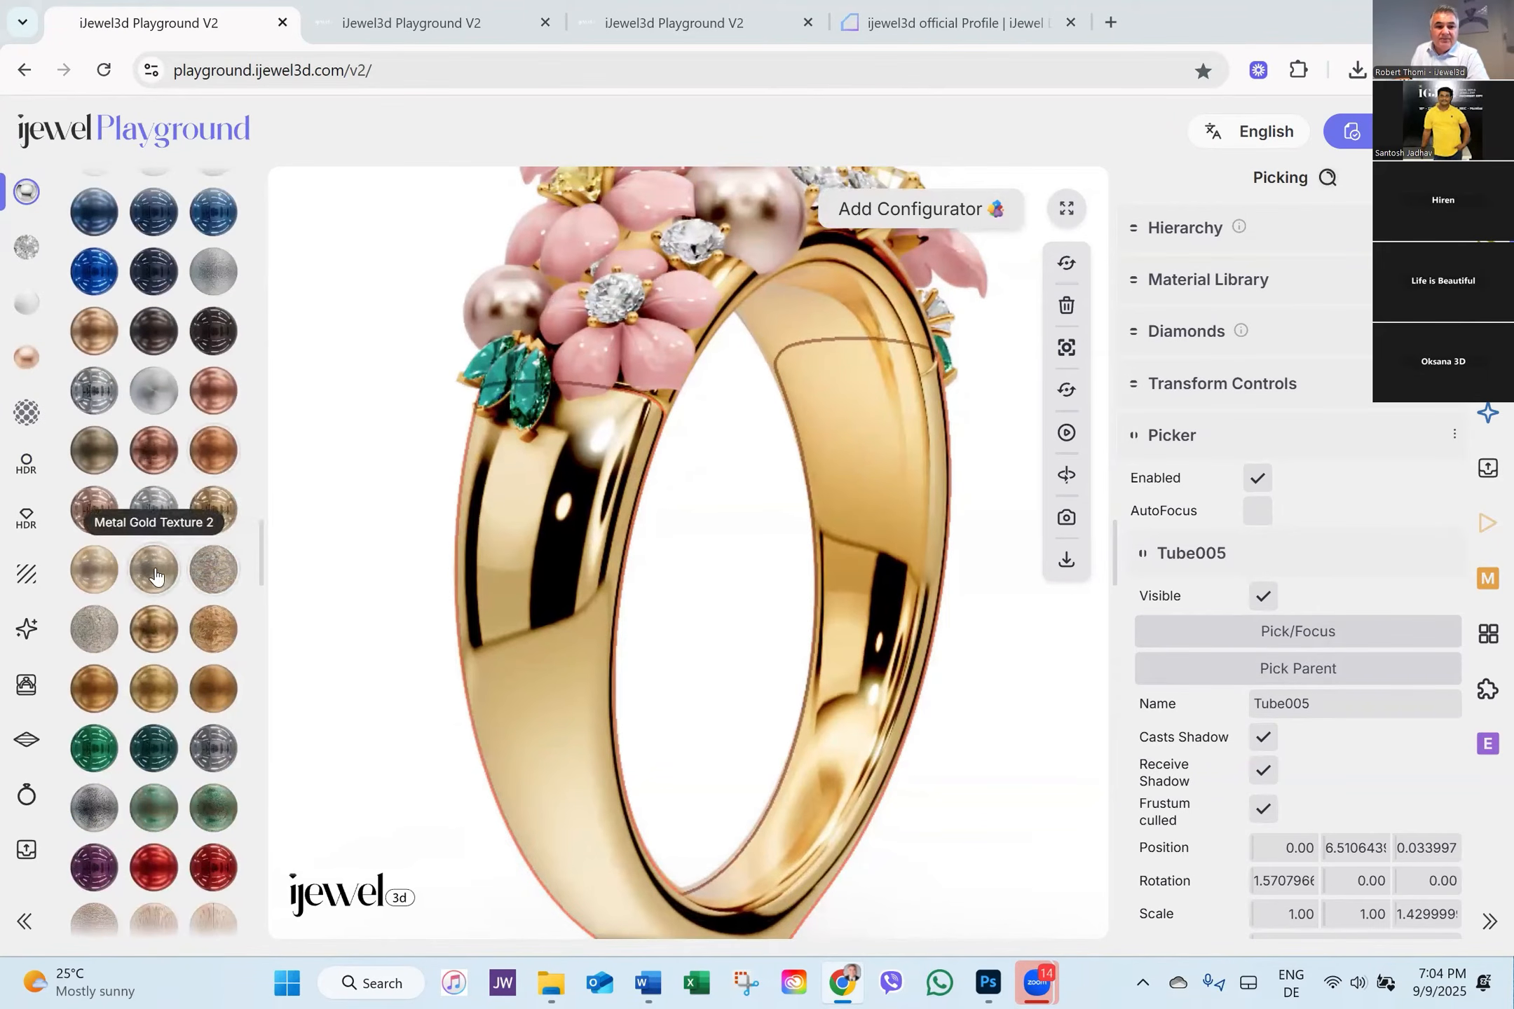
scroll(149, 575, down, 5)
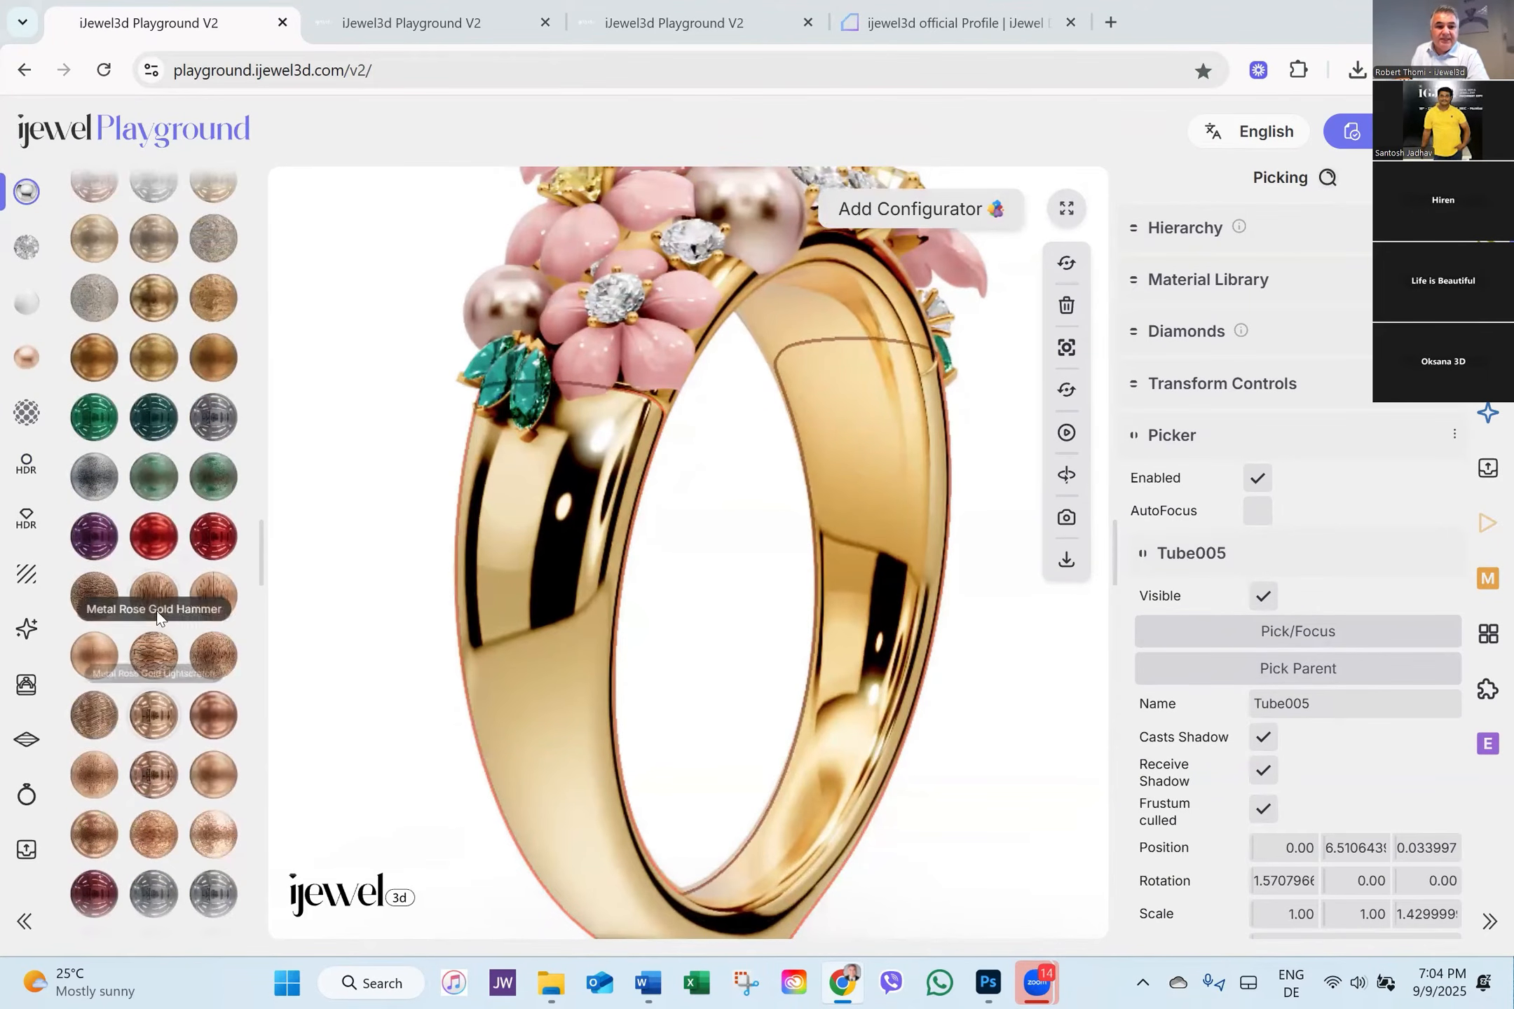
click(152, 597)
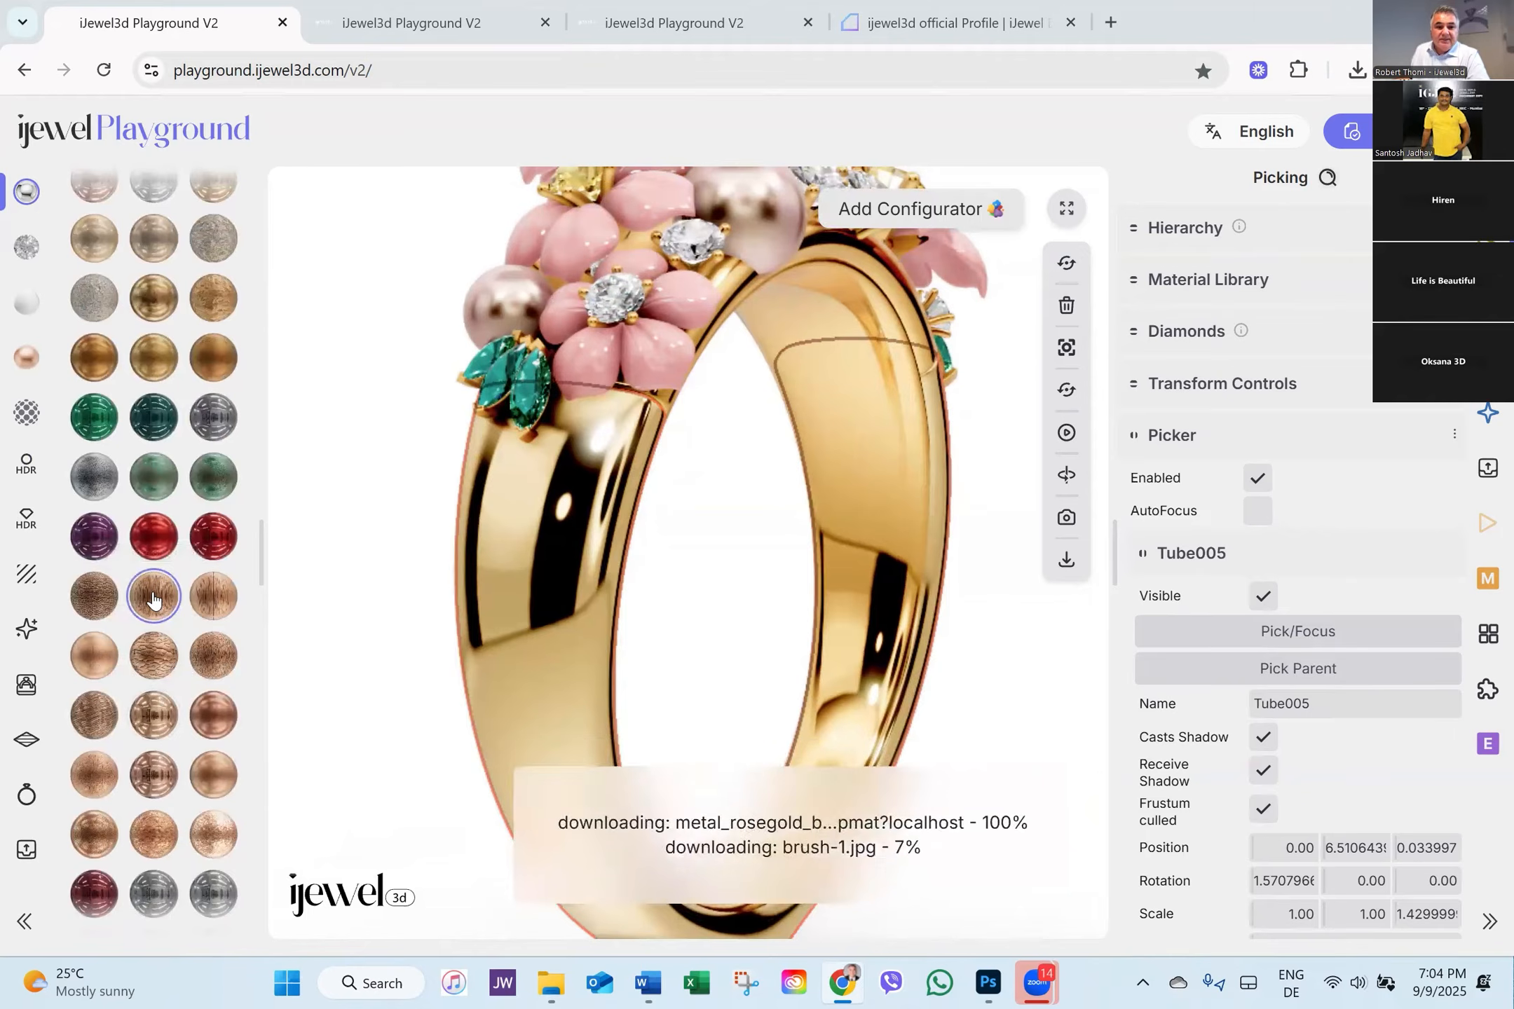
scroll(514, 618, up, 5)
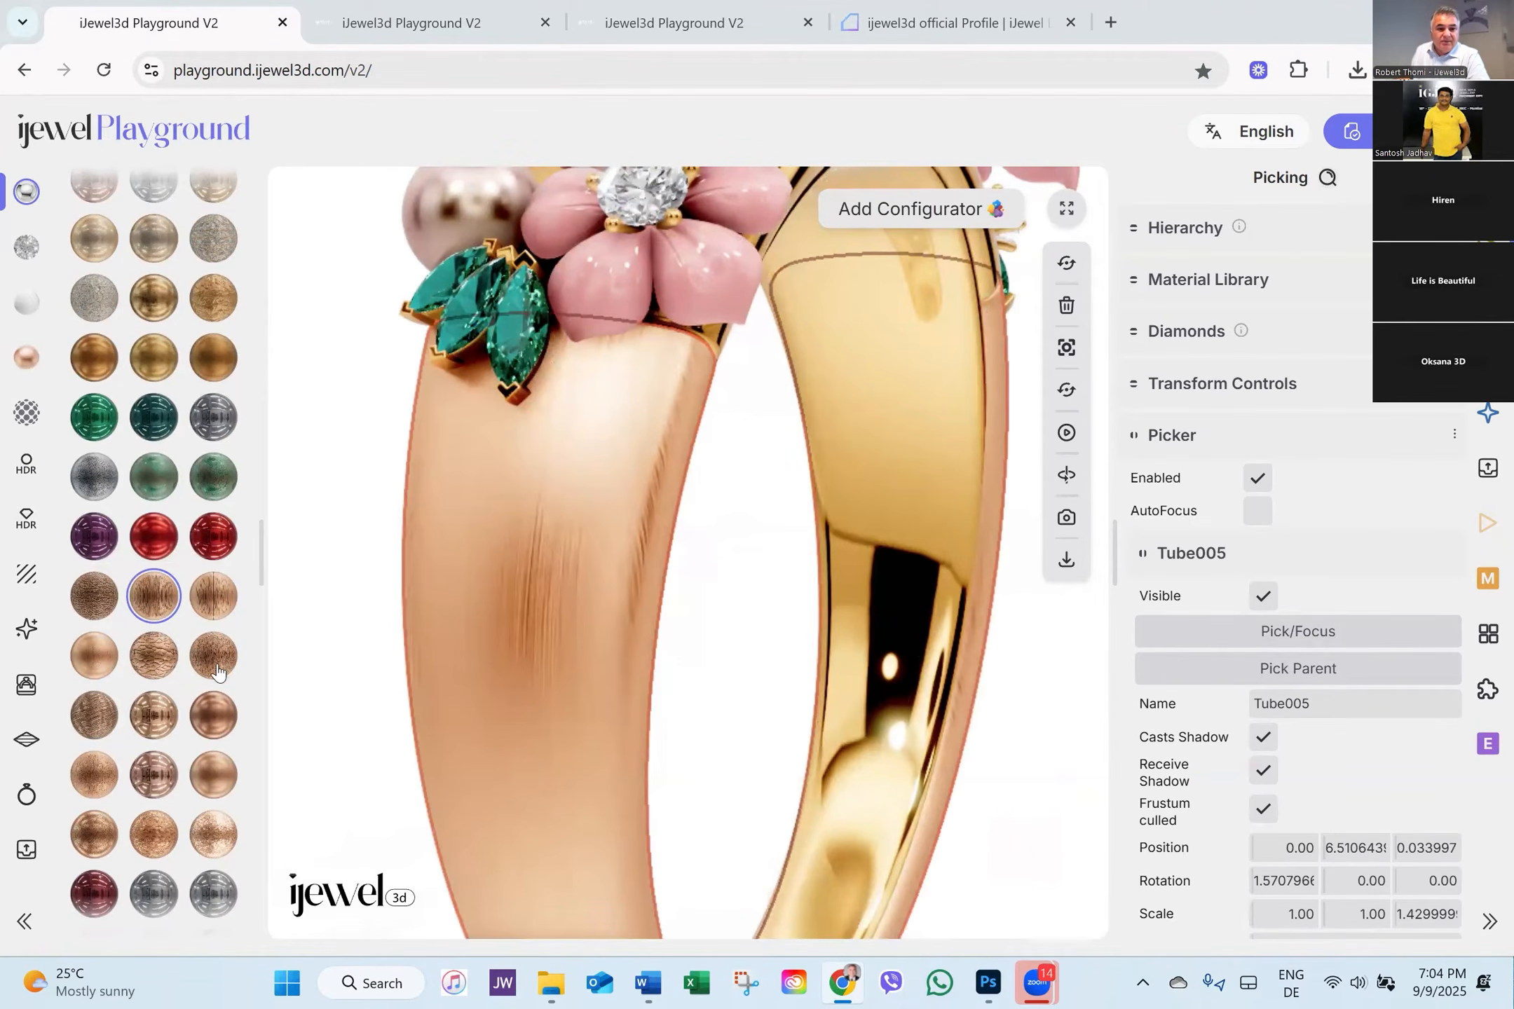
click(160, 660)
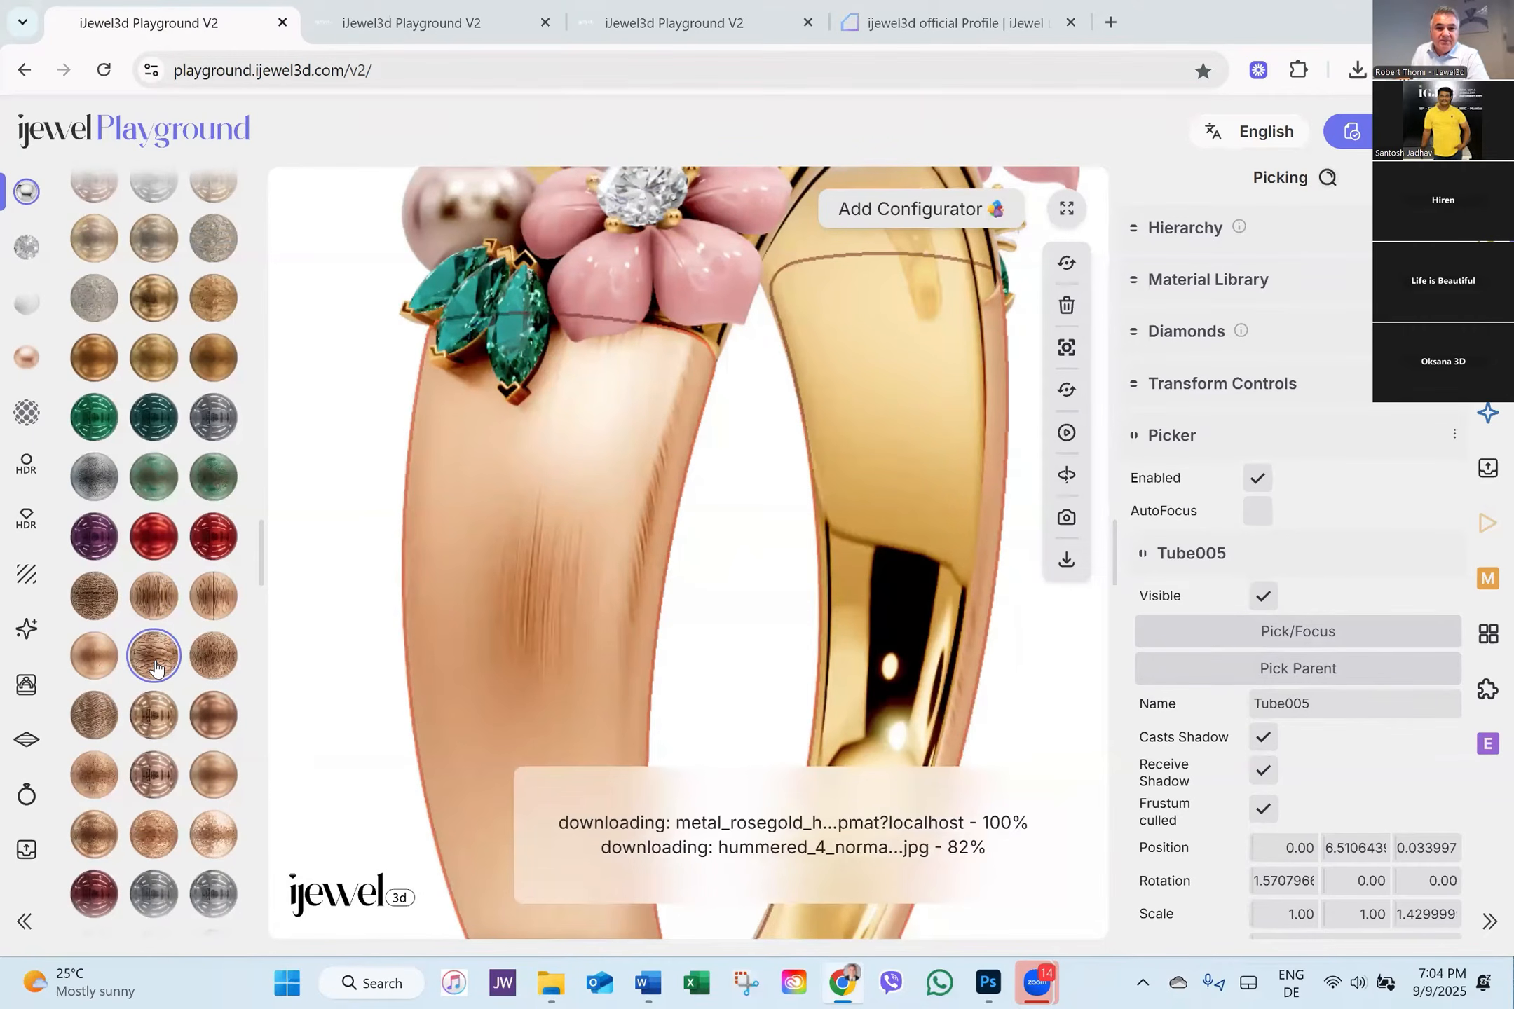
drag(403, 652, 500, 655)
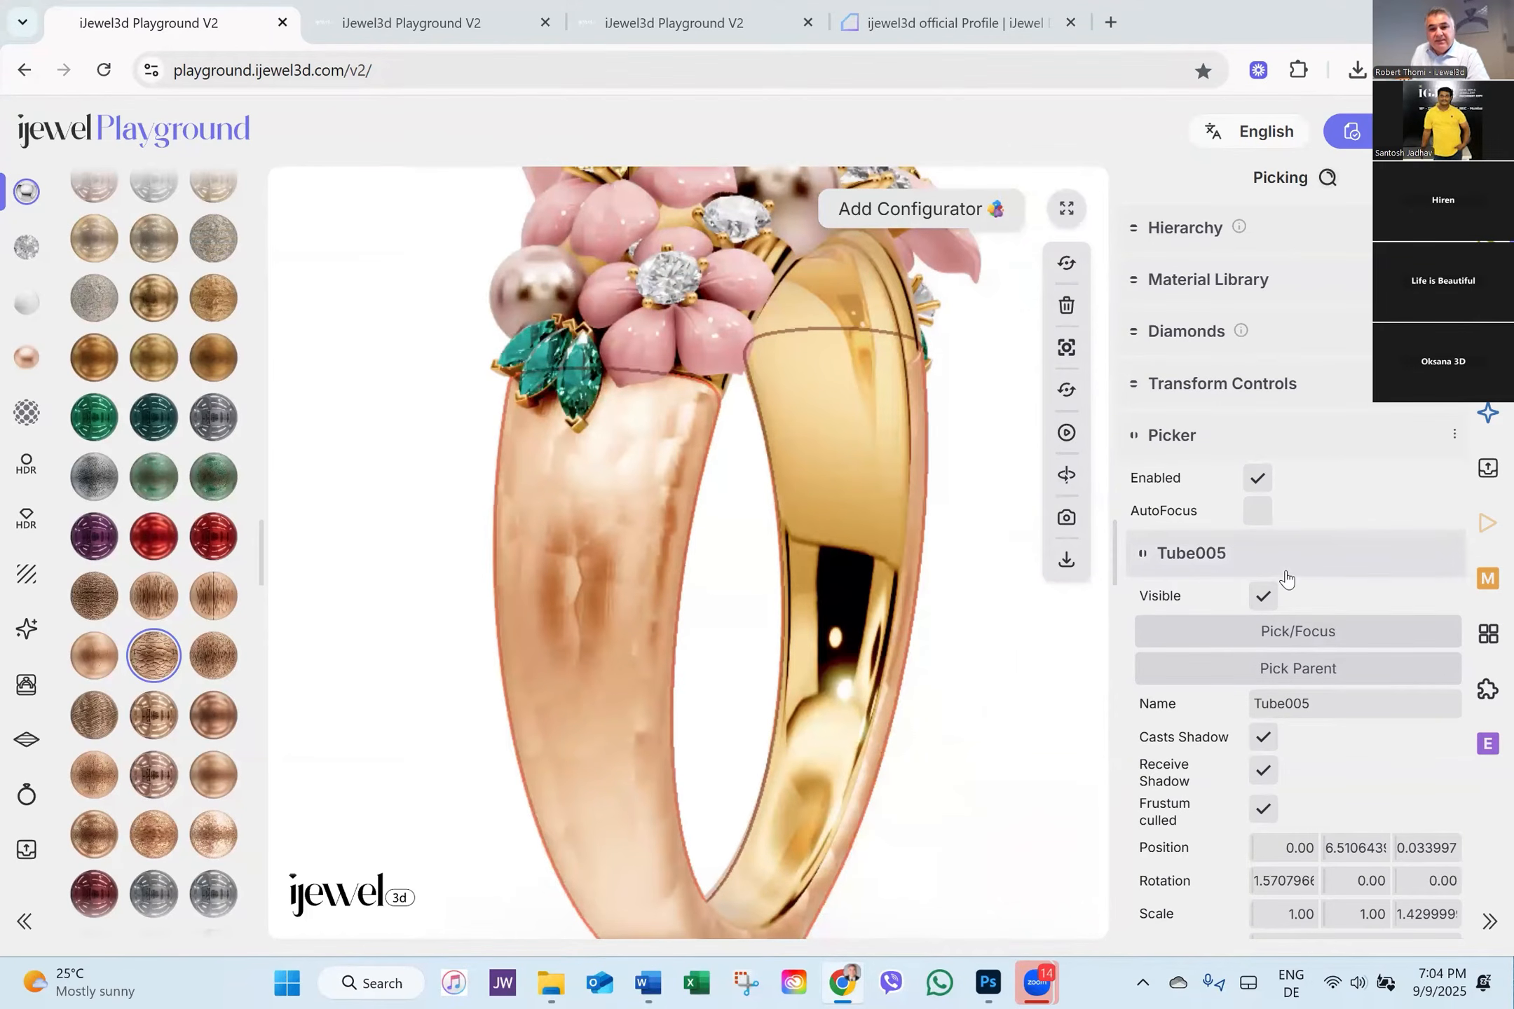
Set the Triplanar scale of the band's hammered rose gold material to 1.03.
scroll(1286, 578, down, 14)
scroll(1275, 579, down, 5)
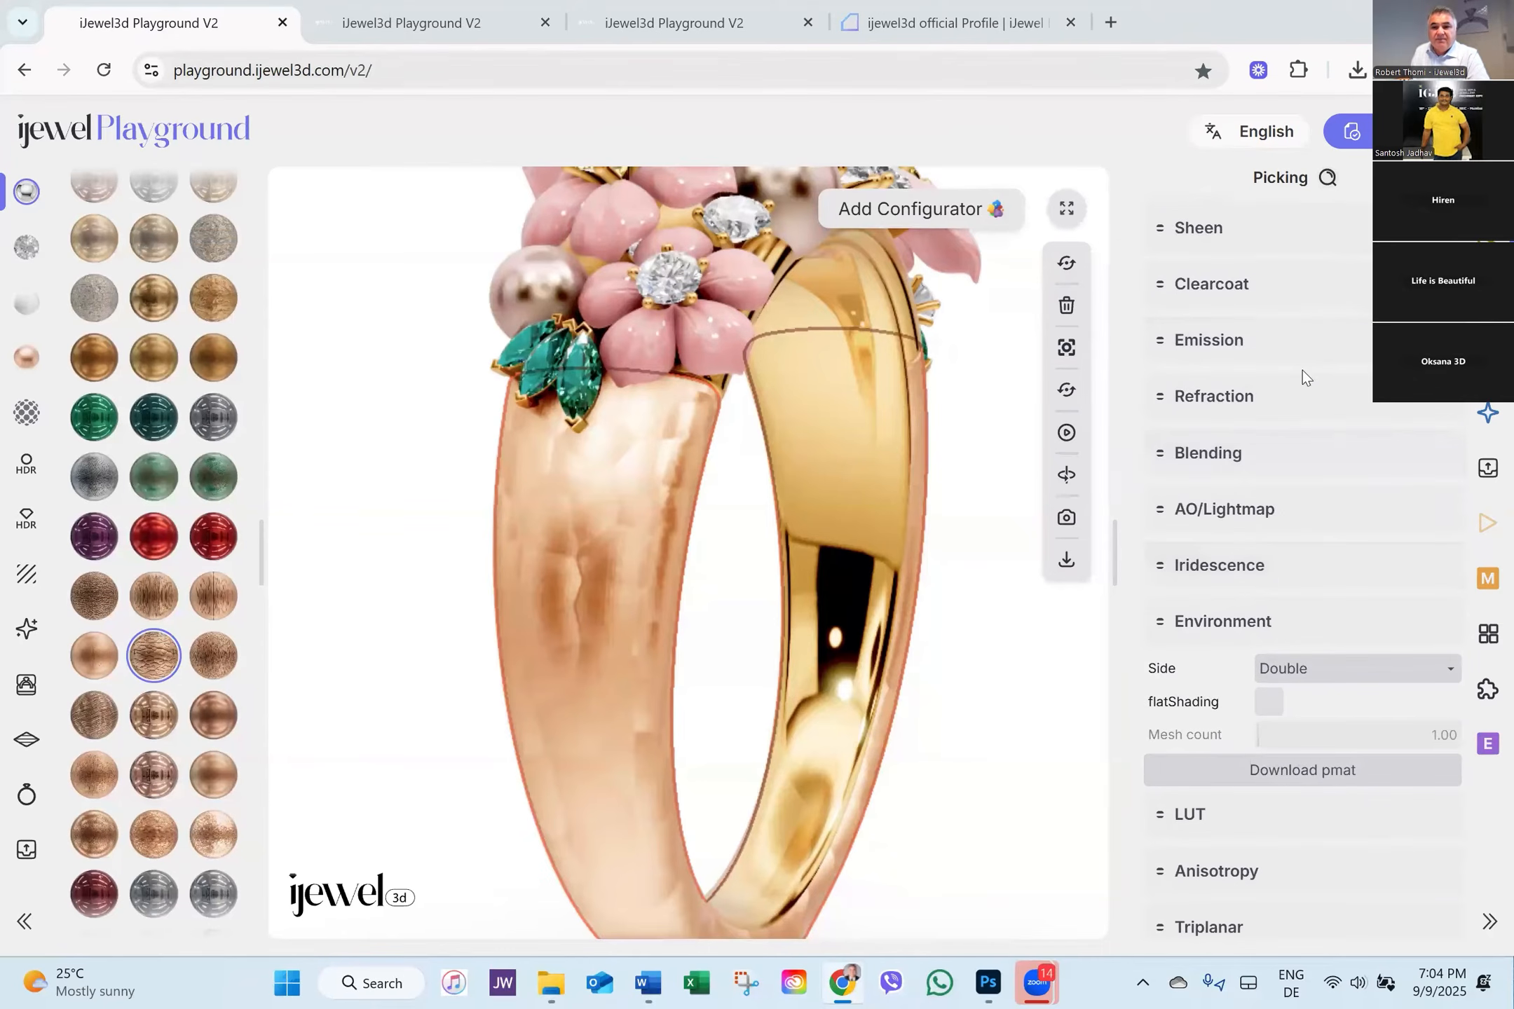
scroll(1283, 536, down, 3)
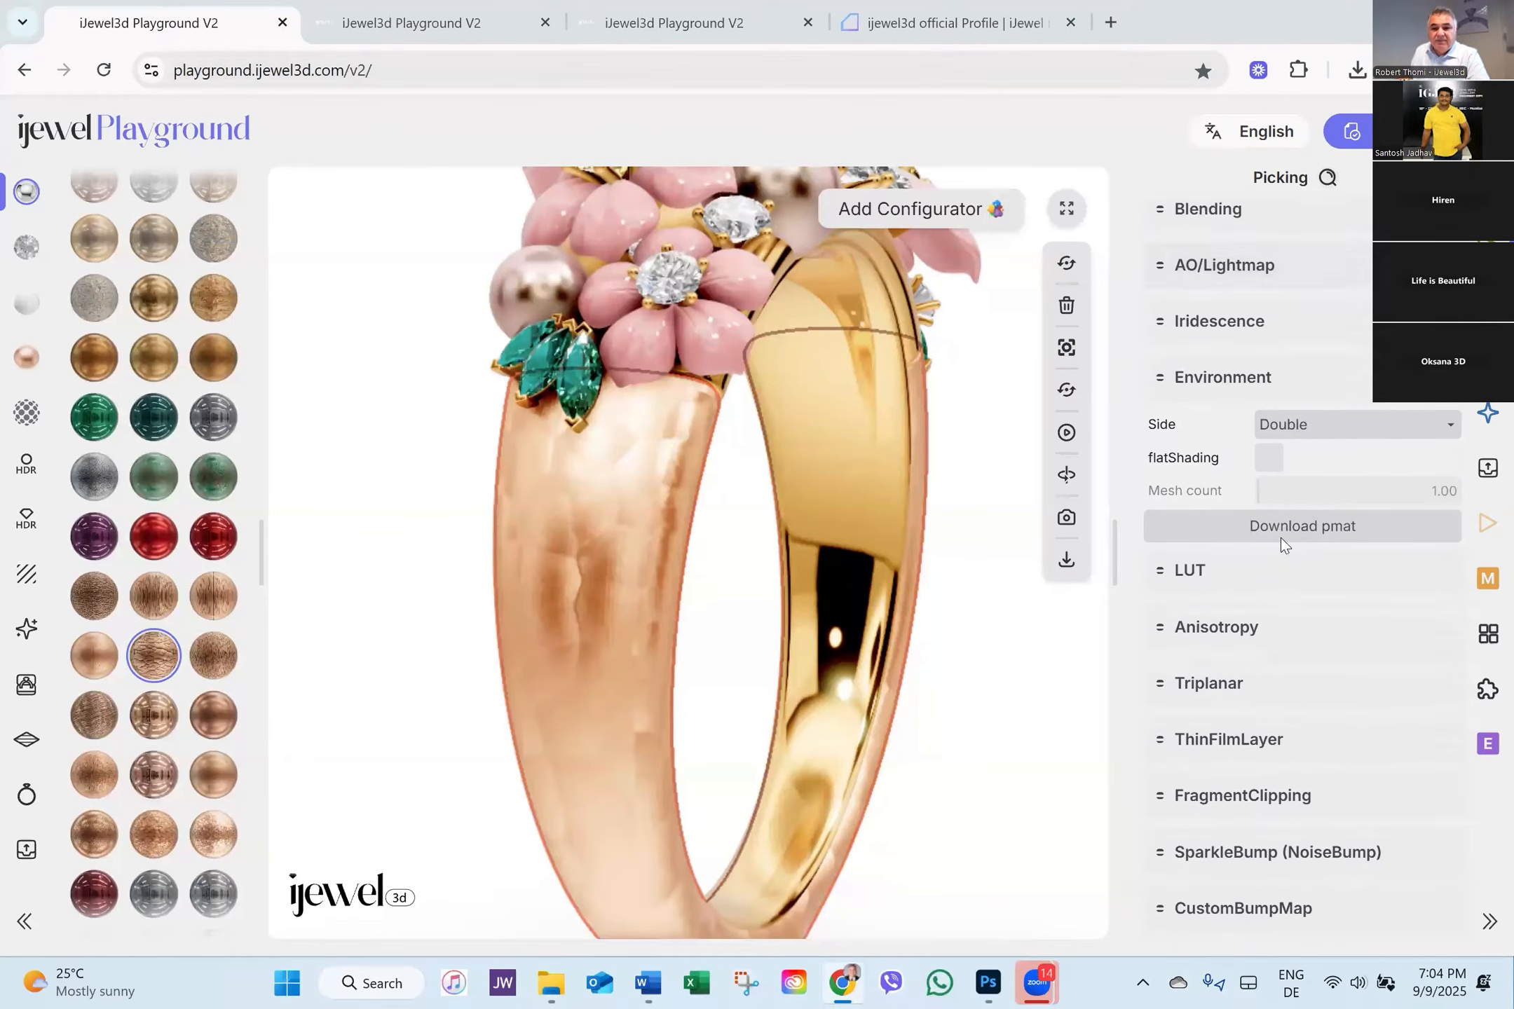
scroll(1281, 538, down, 1)
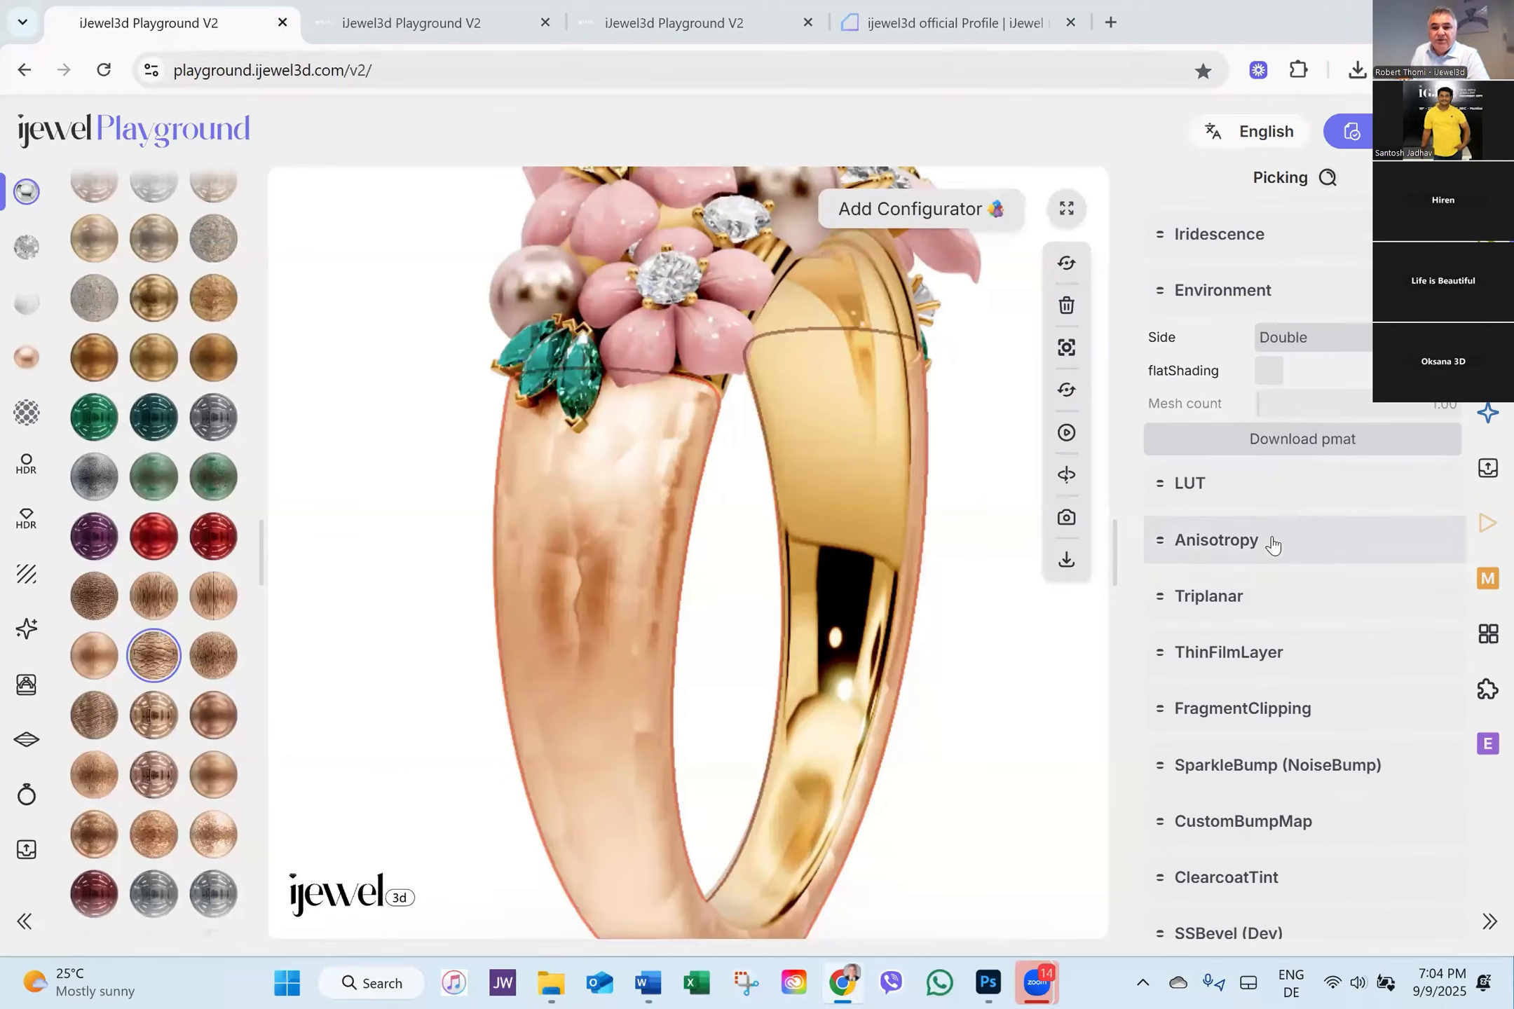
click(1217, 599)
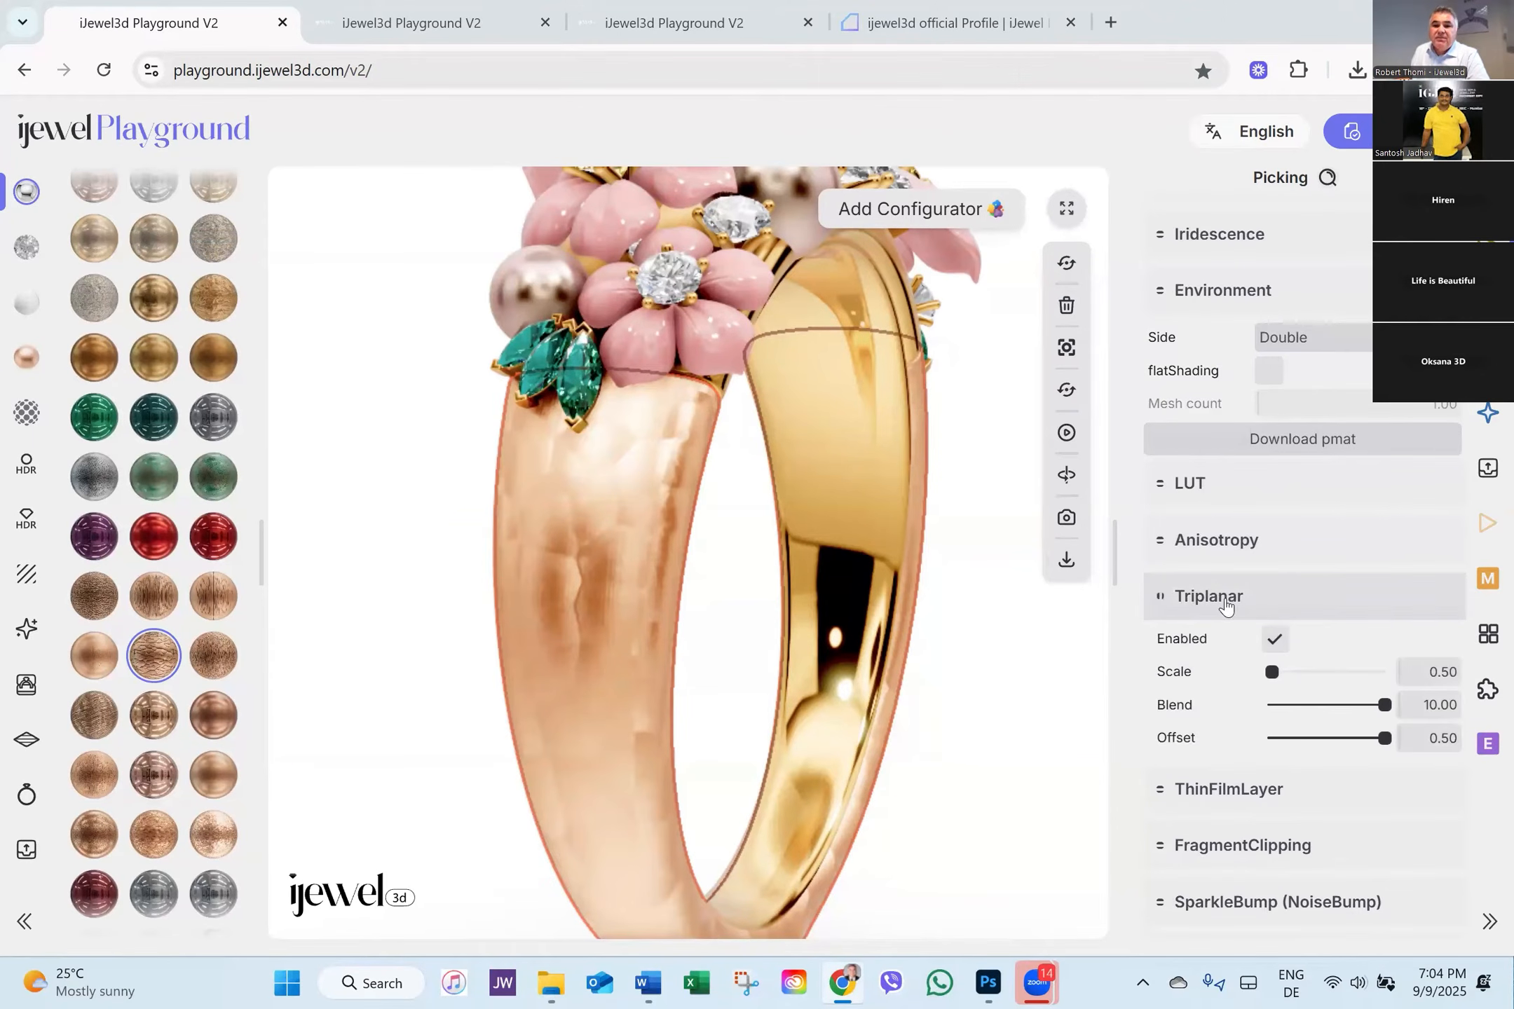
drag(1275, 677, 1281, 677)
scroll(728, 589, up, 3)
mouse_move(740, 591)
mouse_down()
mouse_move(760, 594)
mouse_move(749, 592)
mouse_up()
drag(1279, 672, 1275, 674)
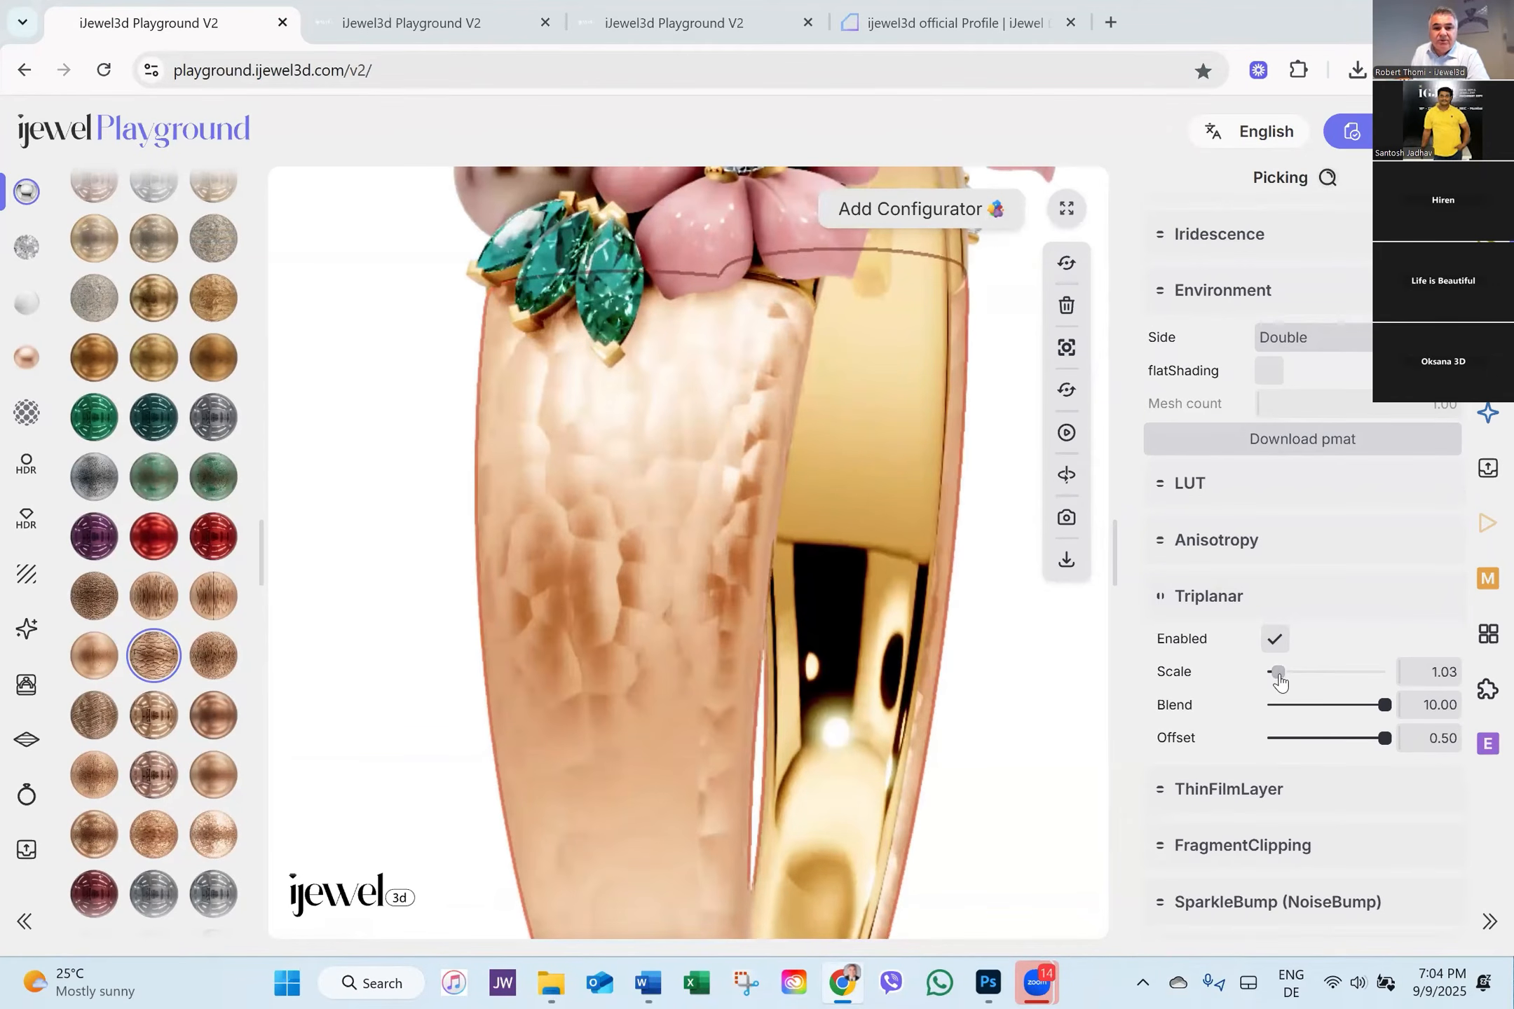
Try Triplanar blend 1.00 on the hammered band, set the blend to 5.56, and leave the offset at 0.50.
drag(1381, 712, 1260, 734)
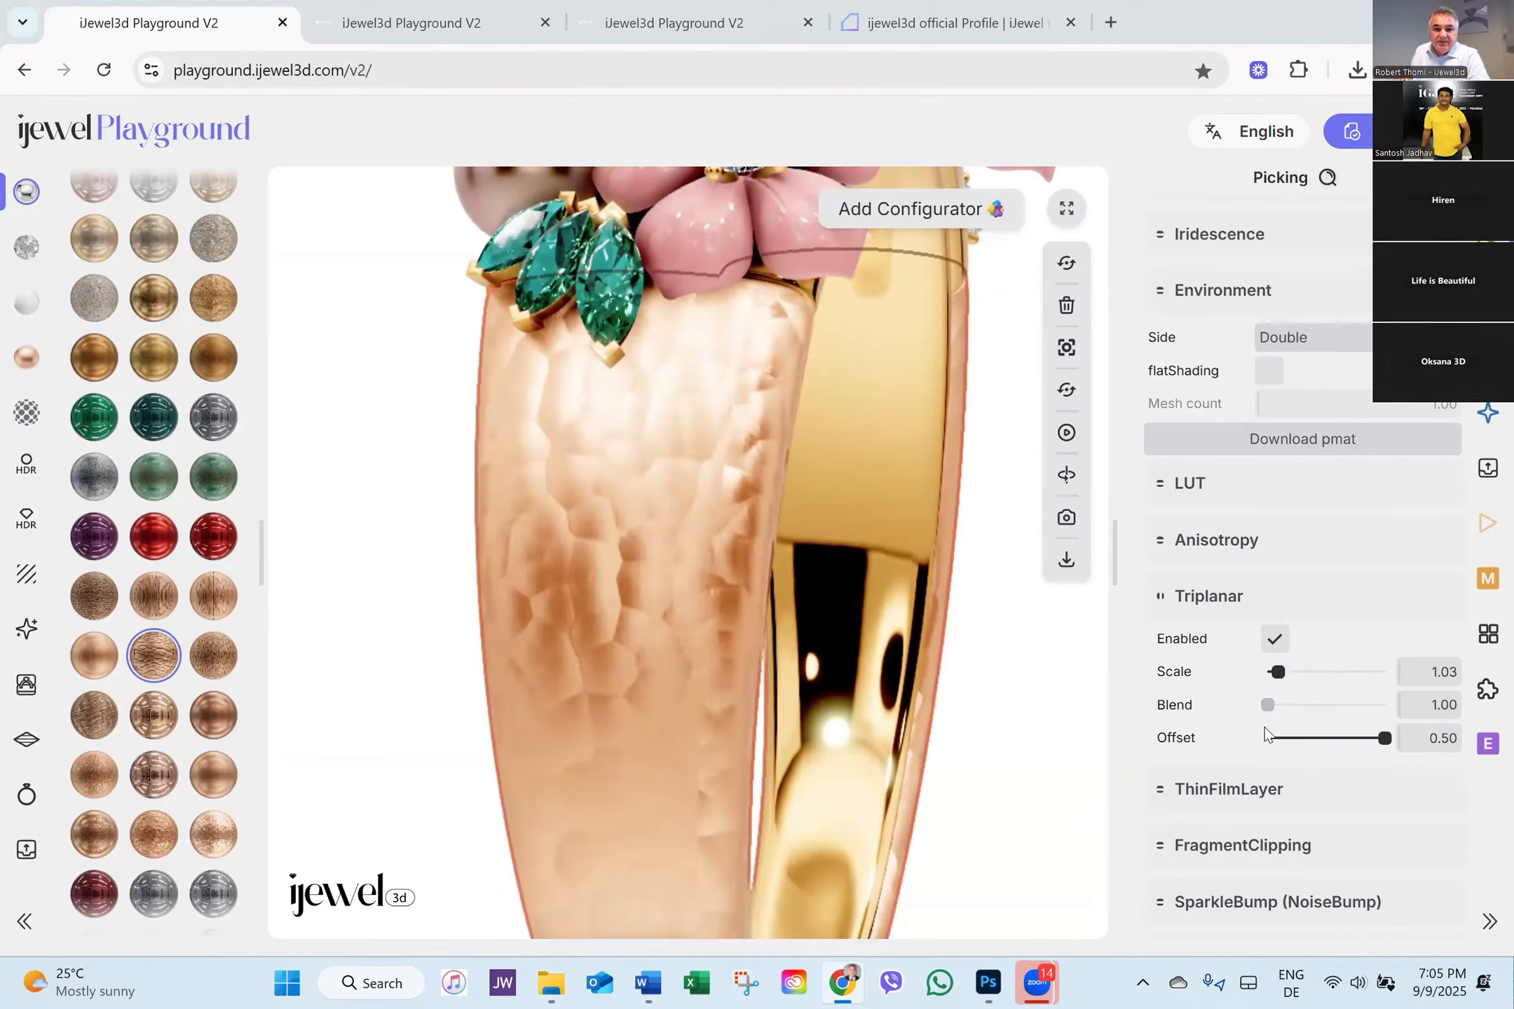
drag(704, 504, 692, 507)
drag(507, 476, 696, 523)
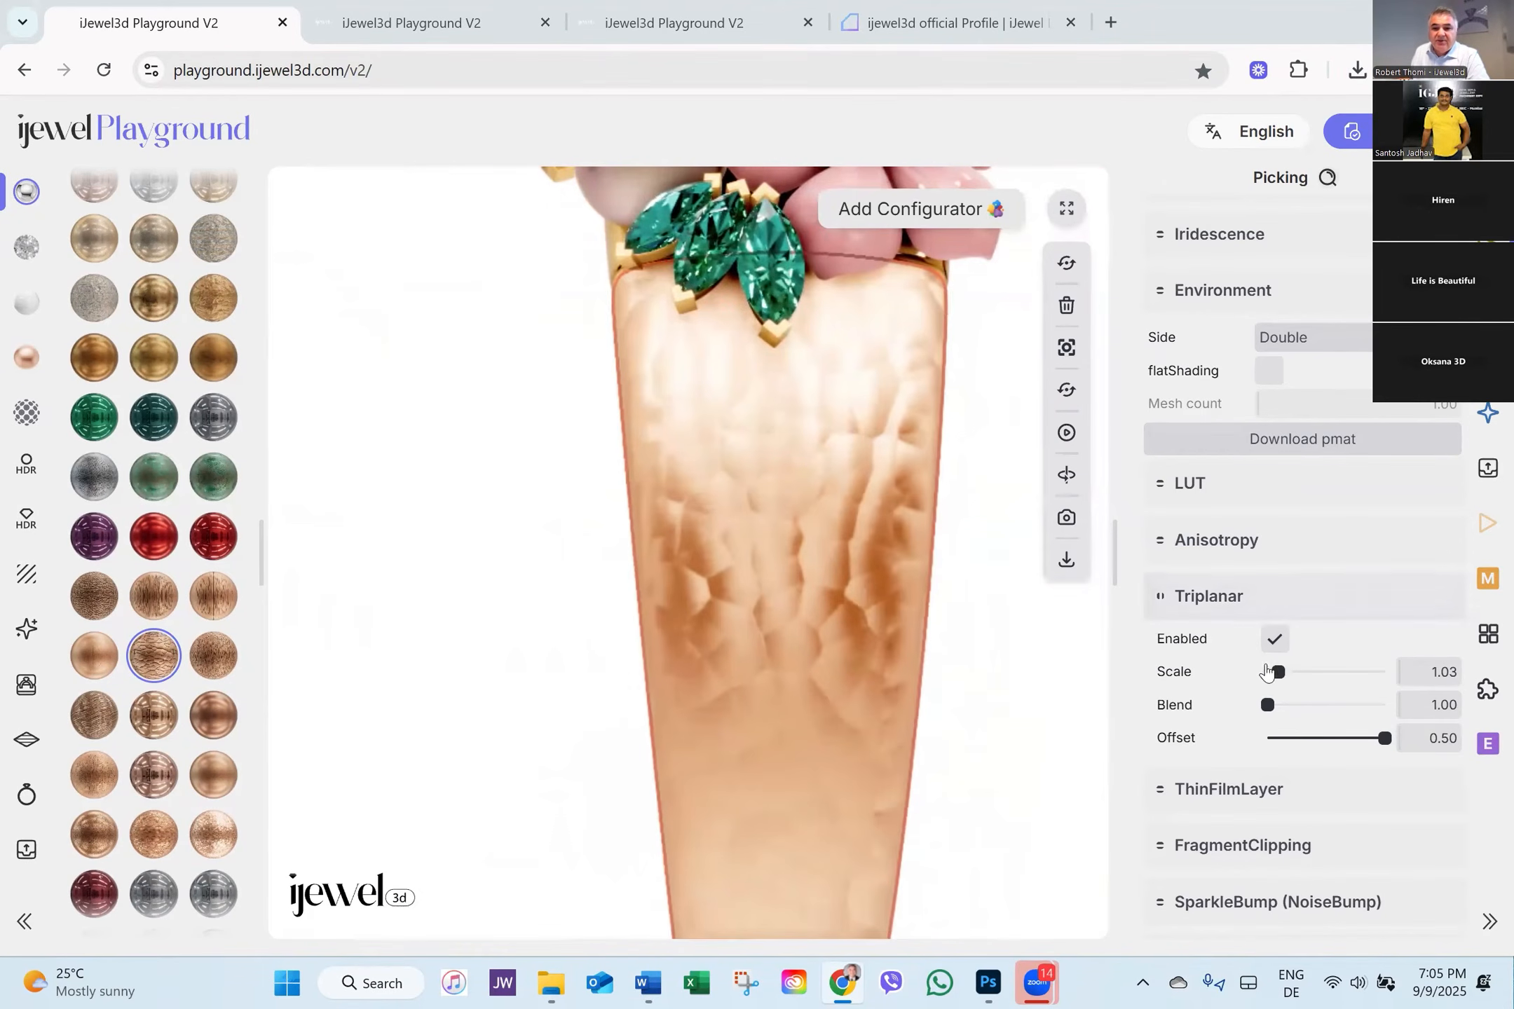
drag(1268, 703, 1326, 708)
drag(1061, 693, 594, 459)
drag(585, 594, 696, 635)
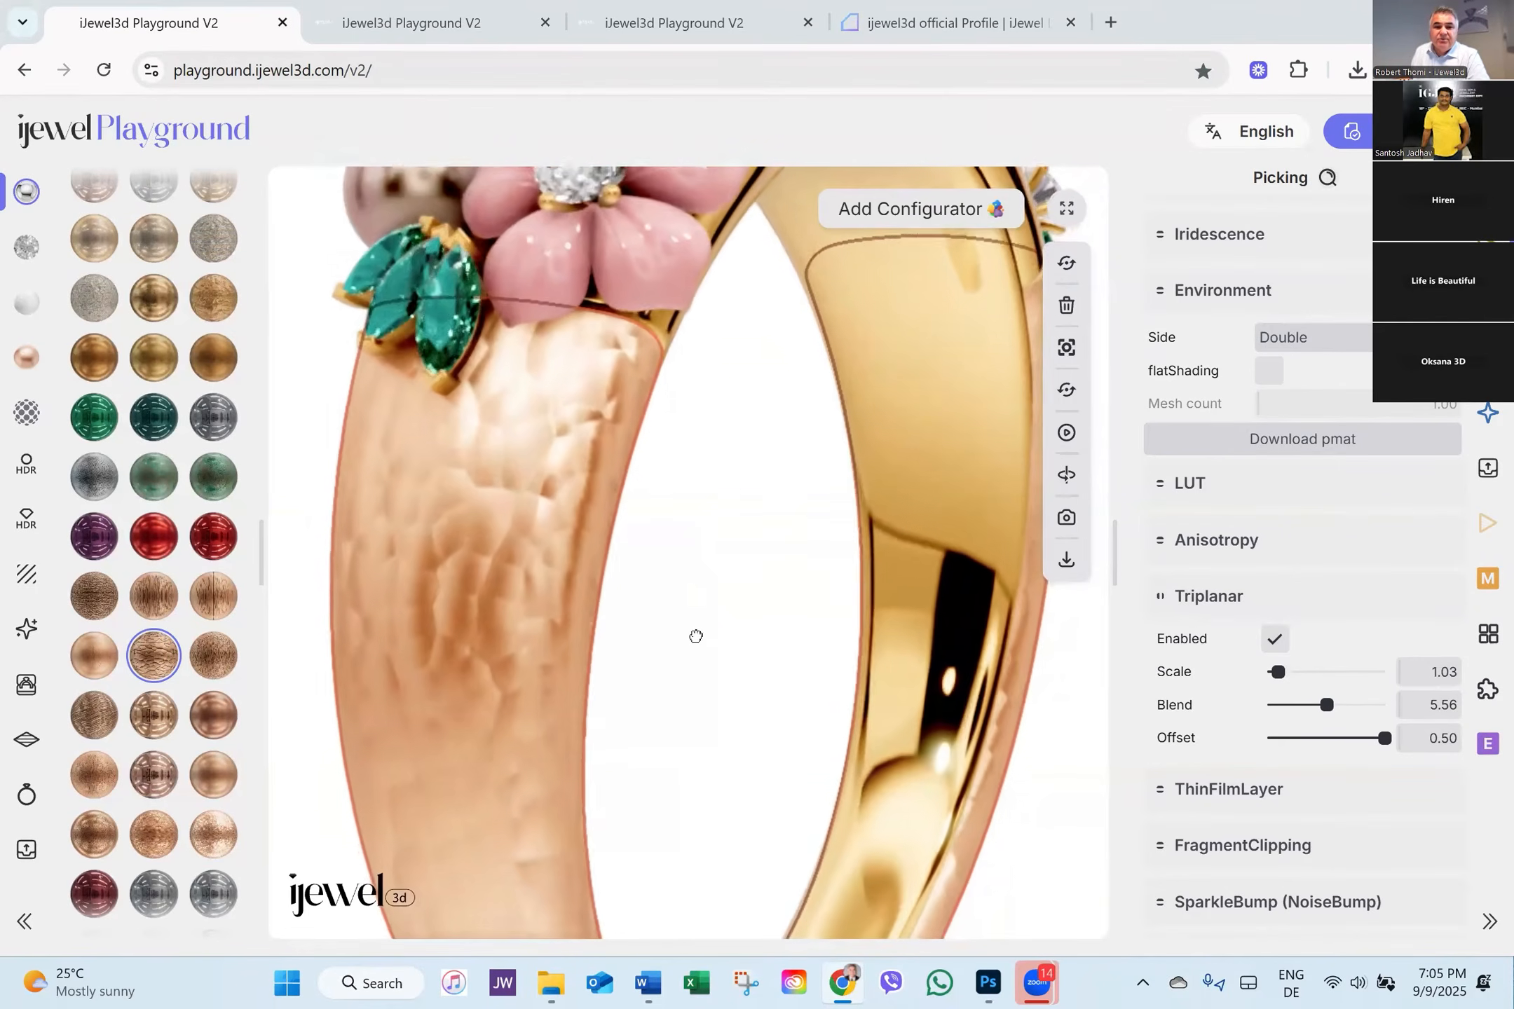
drag(1356, 749, 1413, 748)
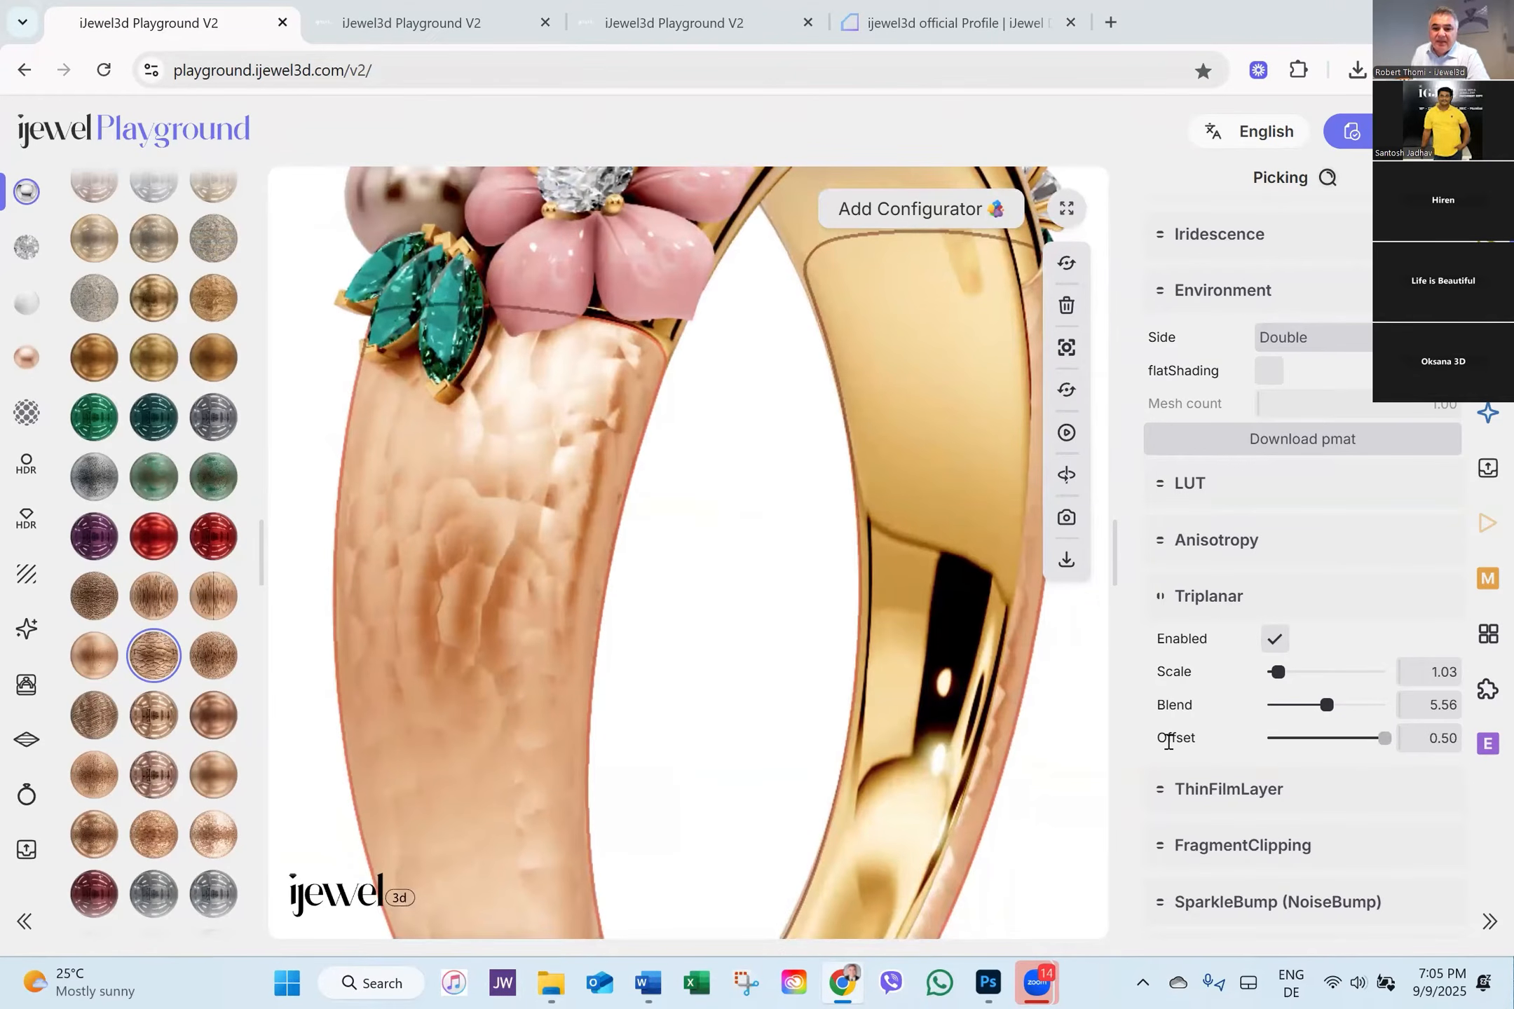
mouse_move(783, 585)
mouse_down()
mouse_move(801, 591)
mouse_move(783, 591)
mouse_up()
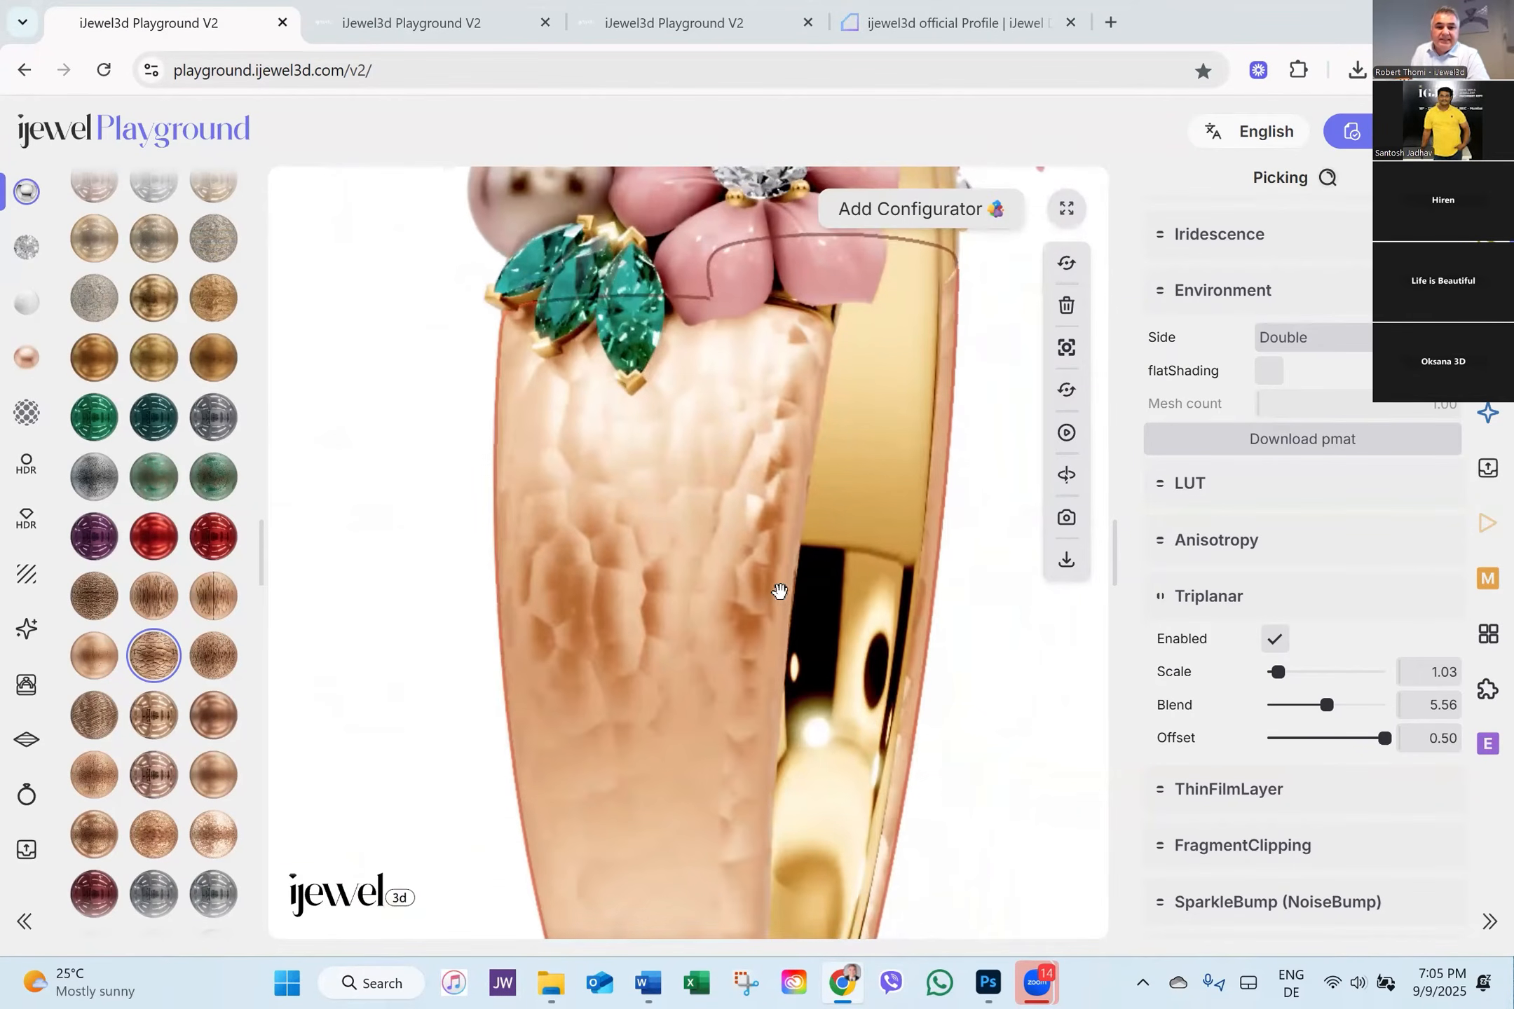
scroll(1296, 431, up, 12)
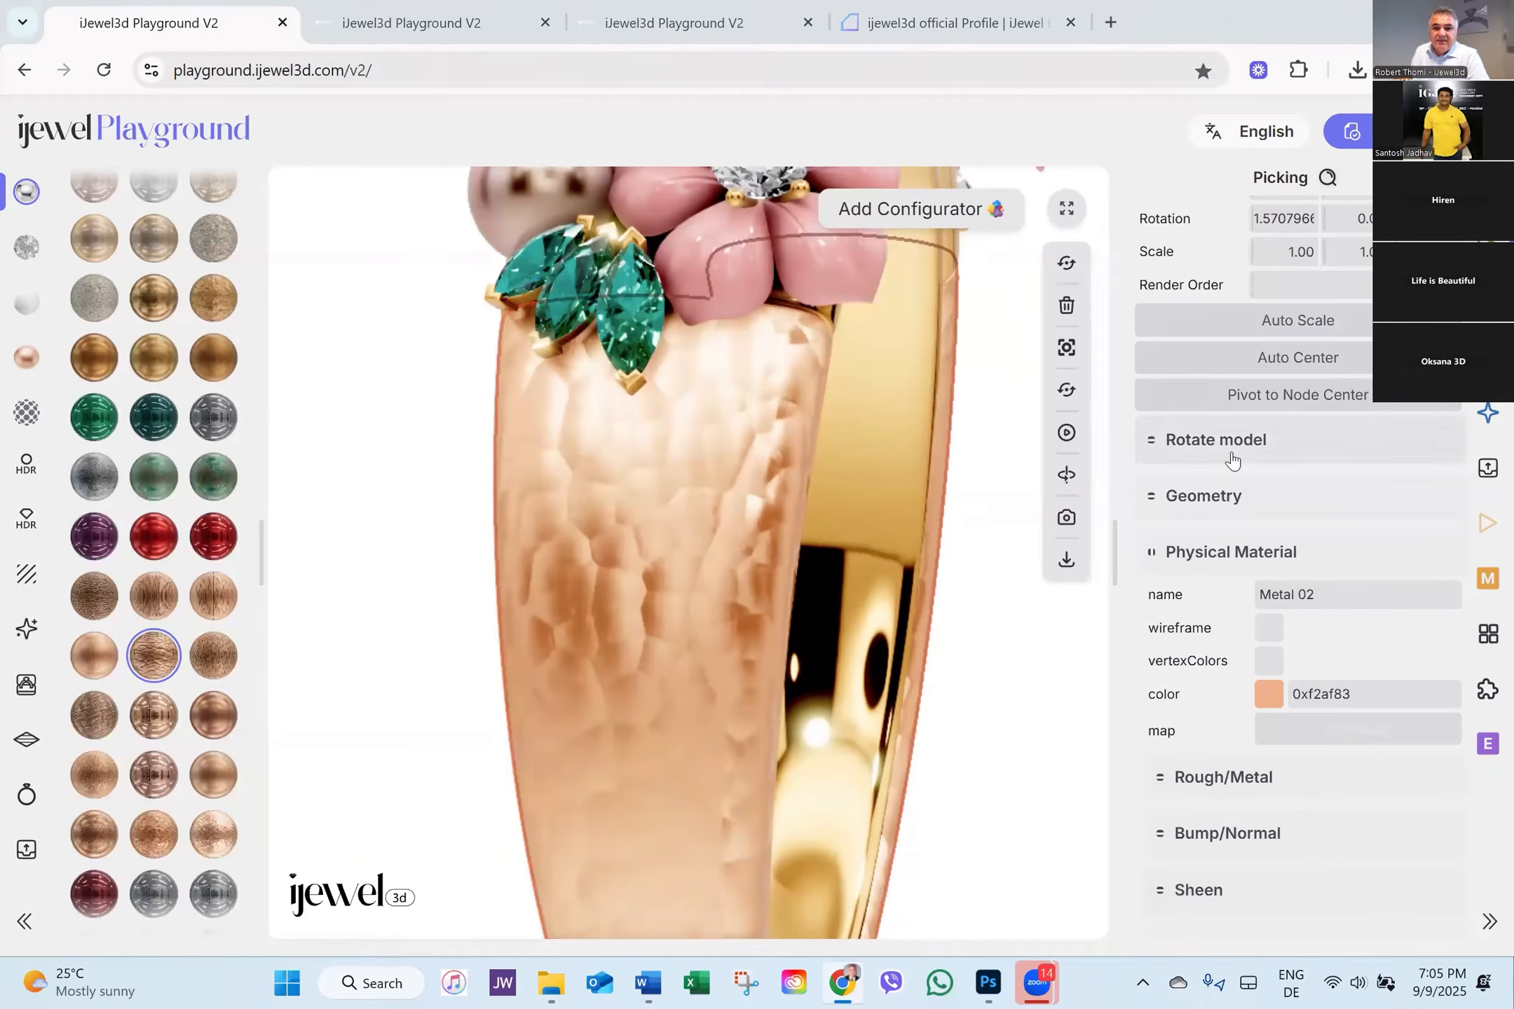
scroll(1243, 462, up, 10)
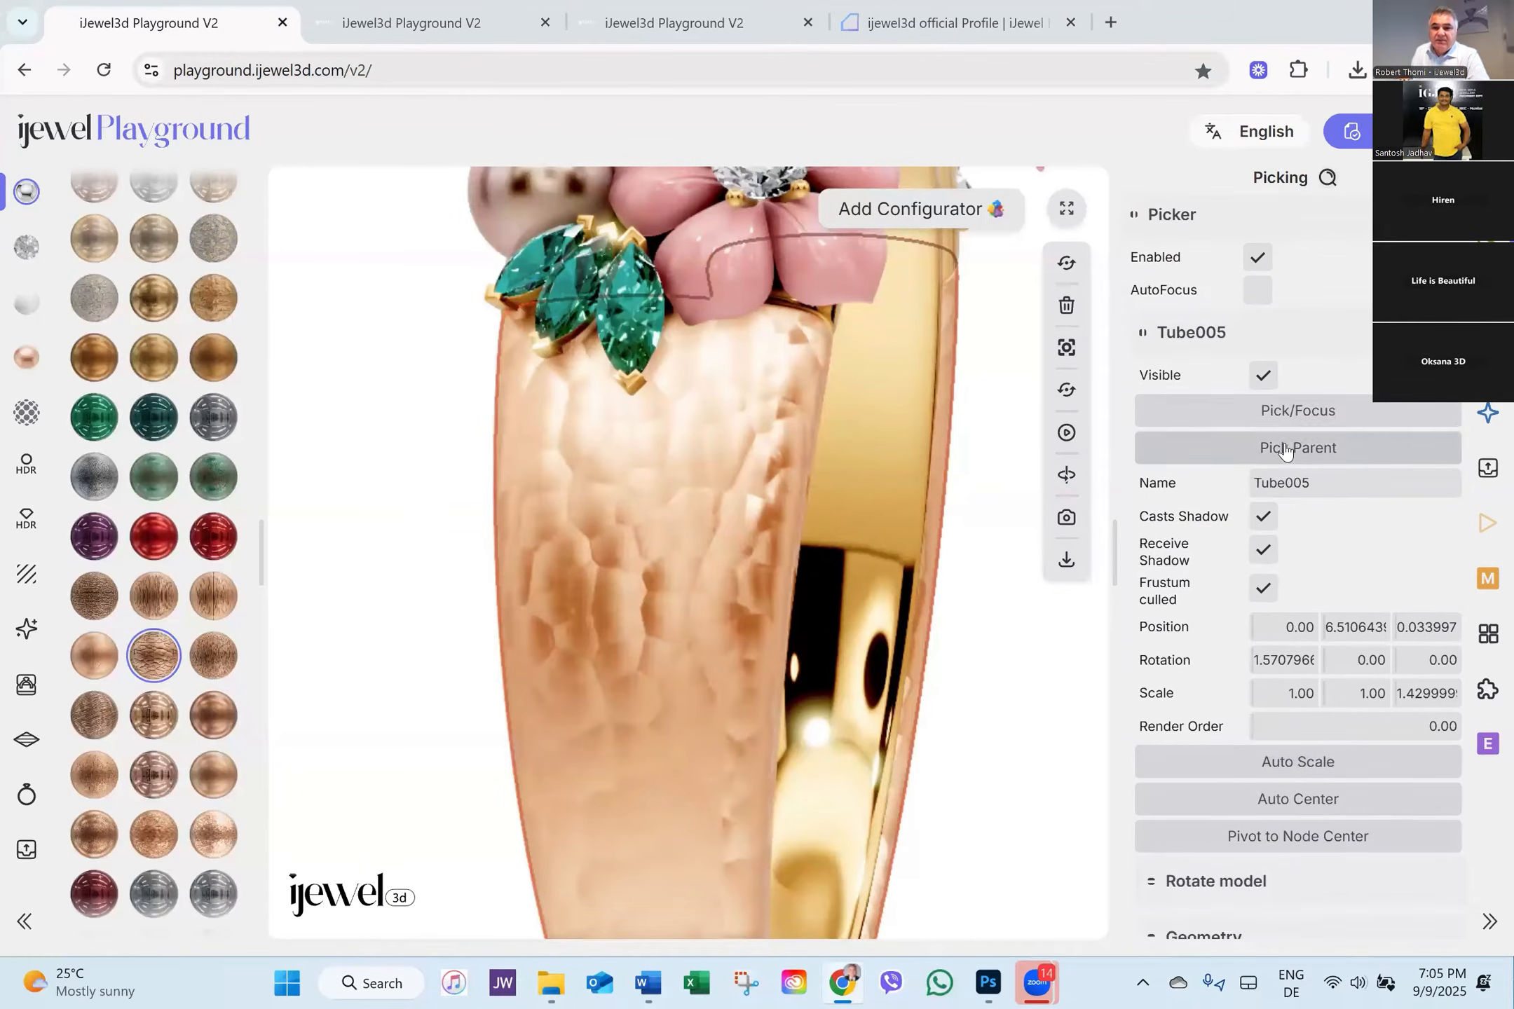
scroll(1251, 473, down, 8)
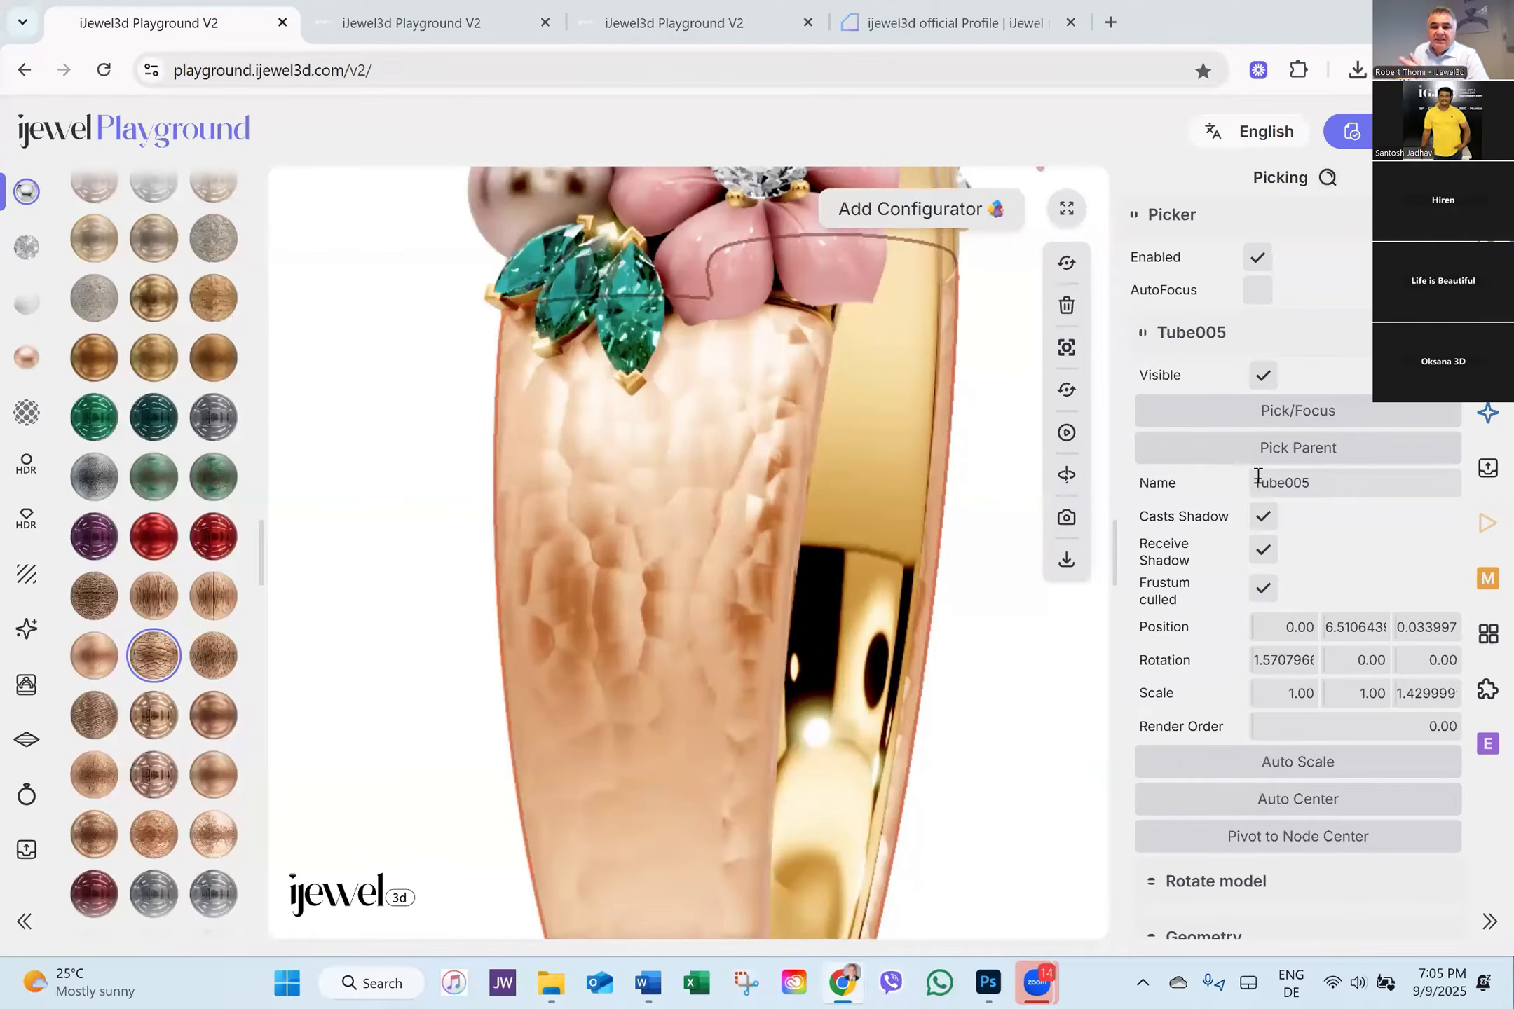
Examine the hammered rose gold band's Rough/Metal and Bump/Normal settings alongside its surface texture up close.
scroll(1258, 480, down, 2)
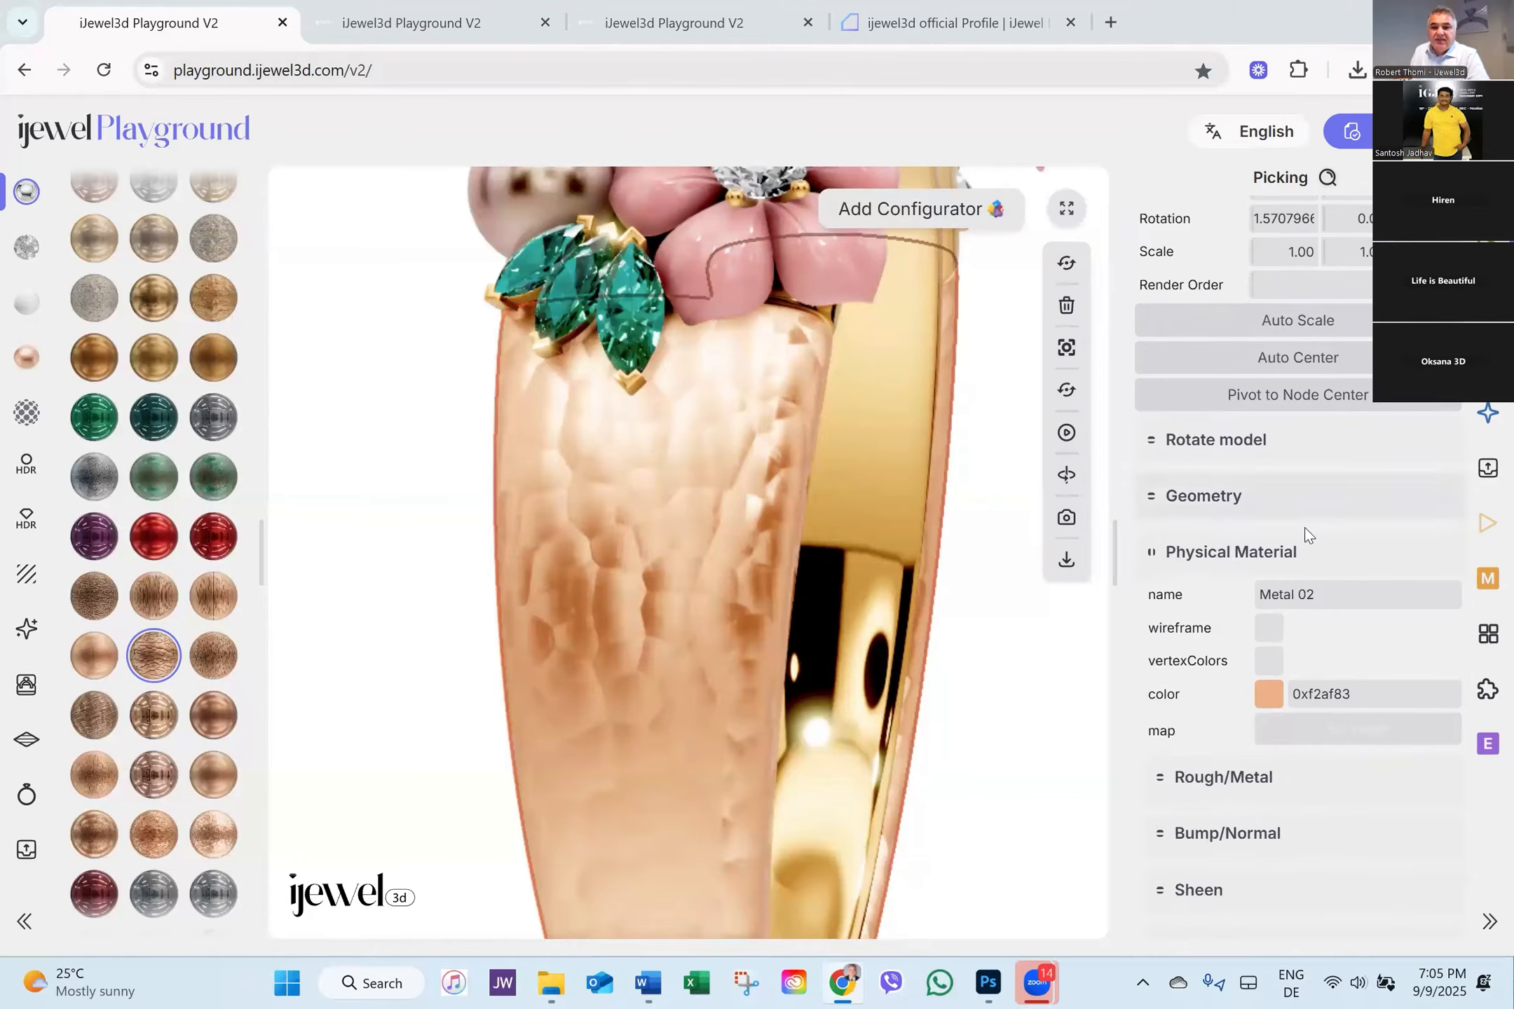
scroll(1305, 518, down, 3)
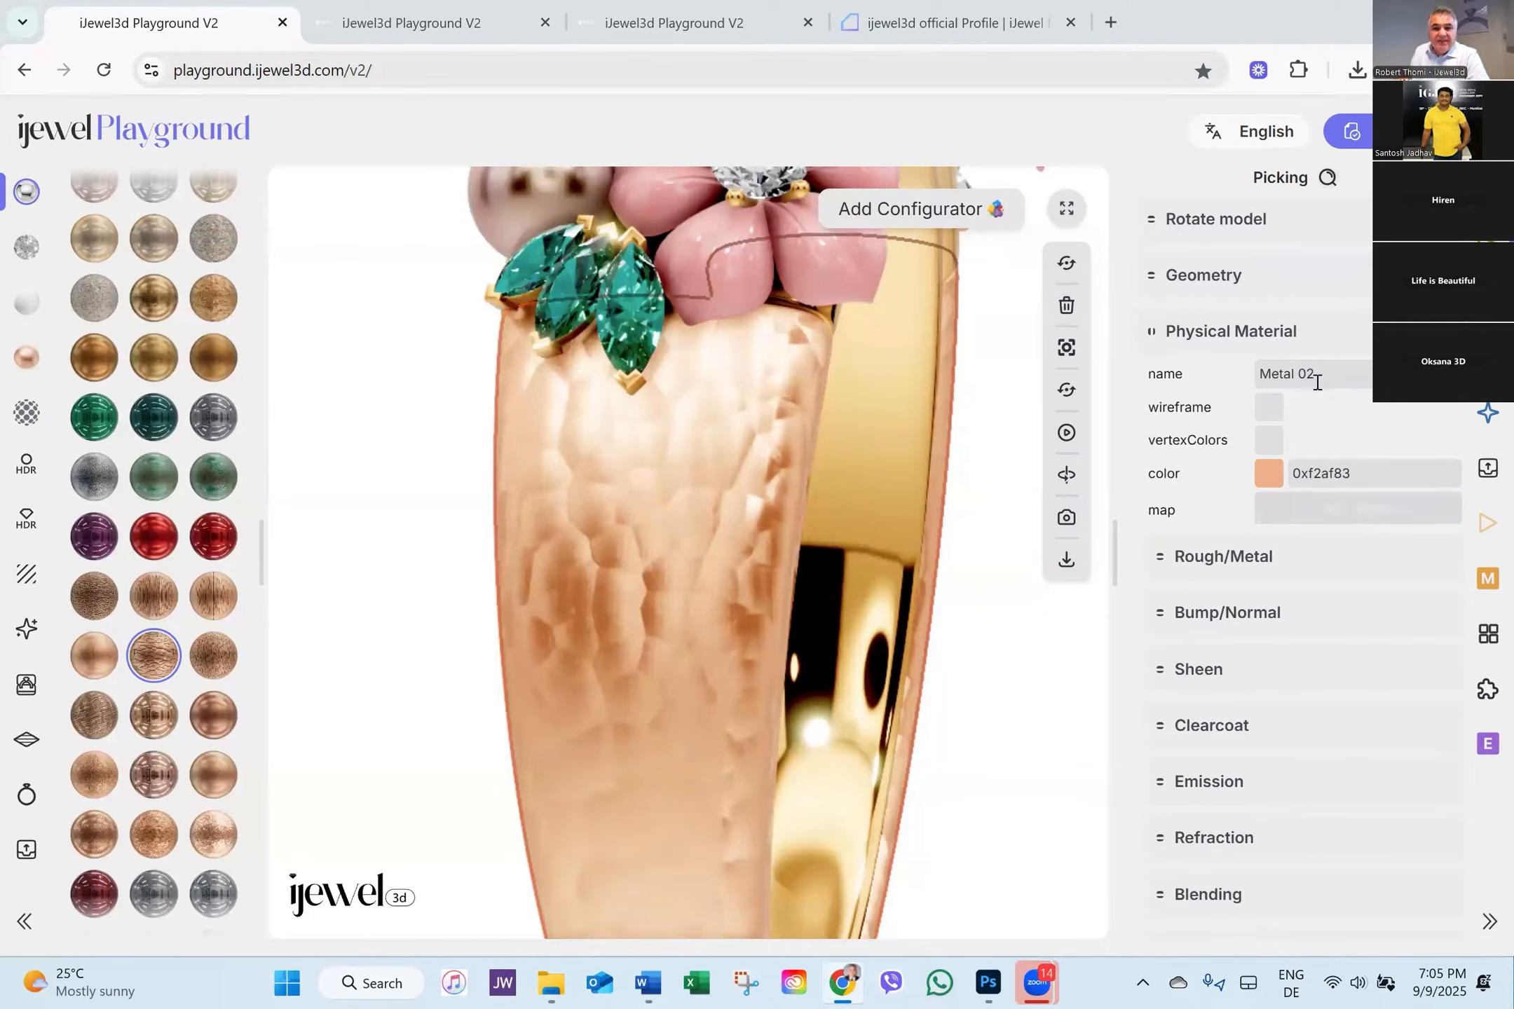
click(1244, 555)
scroll(1245, 558, down, 2)
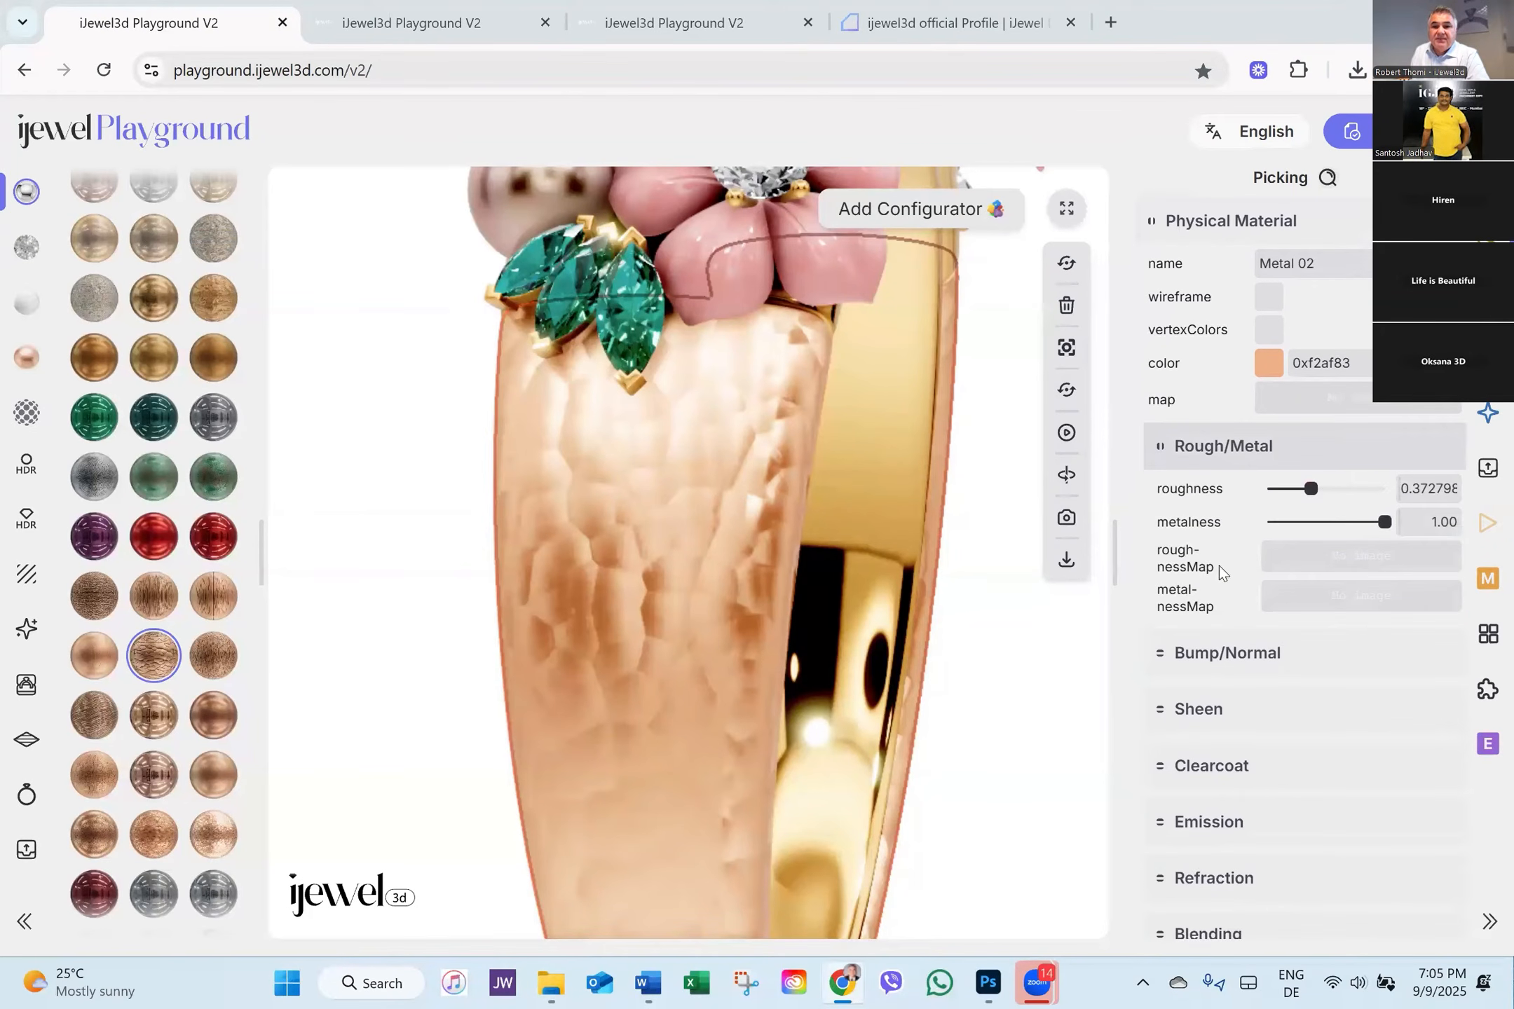
click(1227, 653)
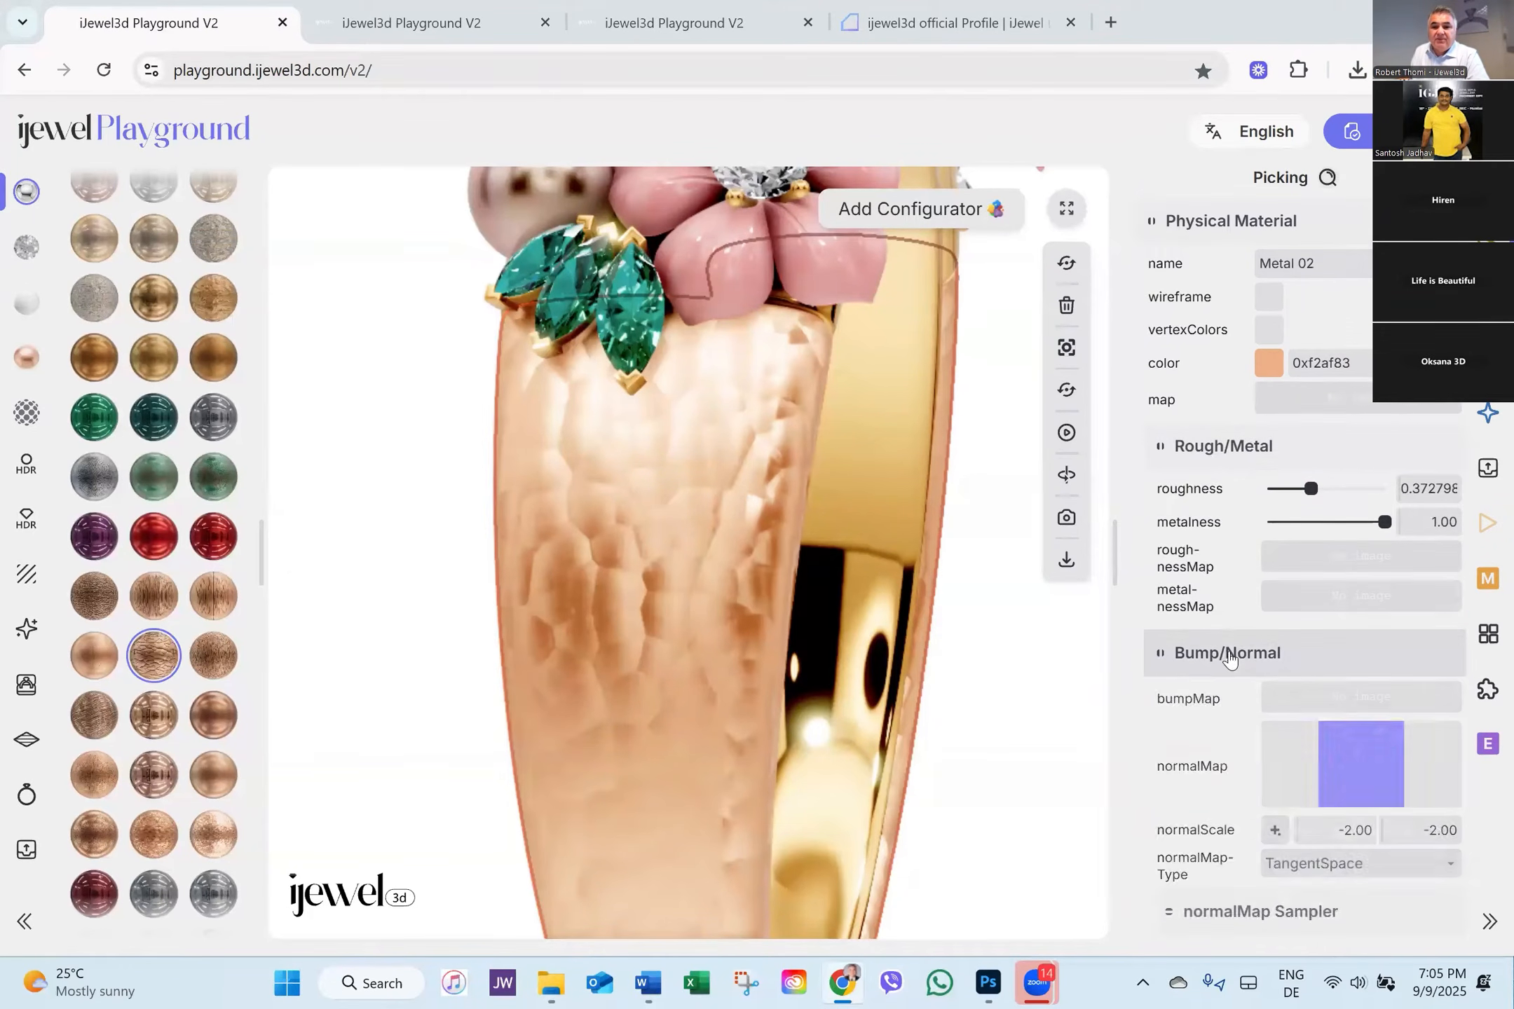
scroll(1203, 557, down, 2)
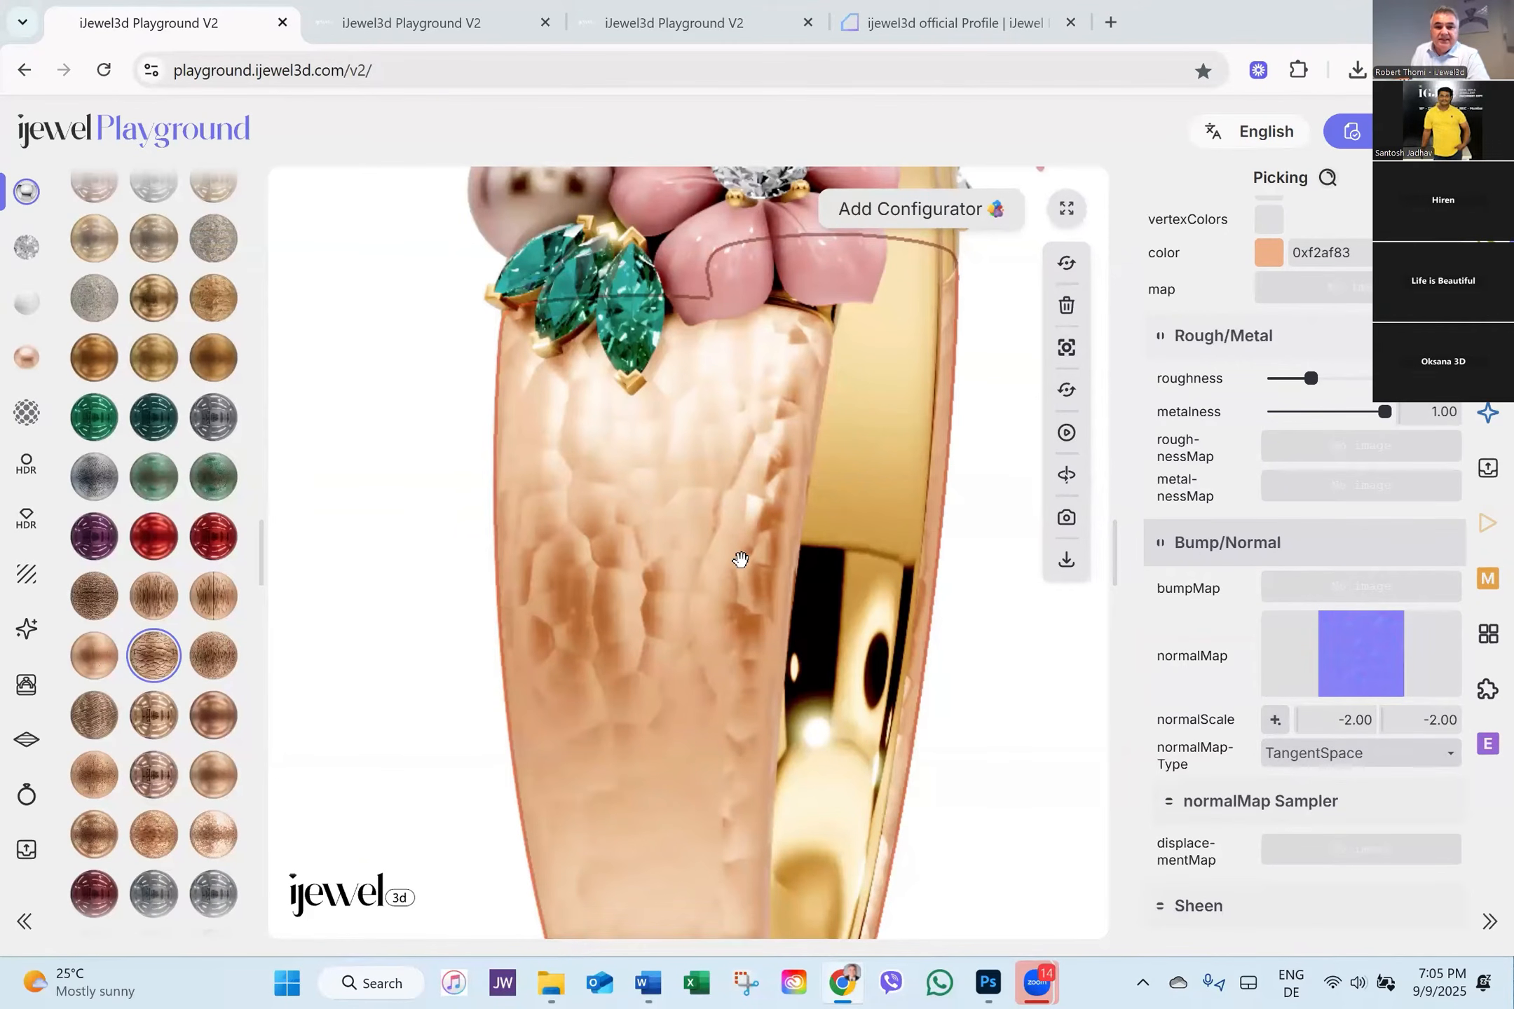
scroll(491, 435, up, 2)
mouse_move(510, 435)
mouse_down()
mouse_move(272, 430)
mouse_move(511, 433)
mouse_up()
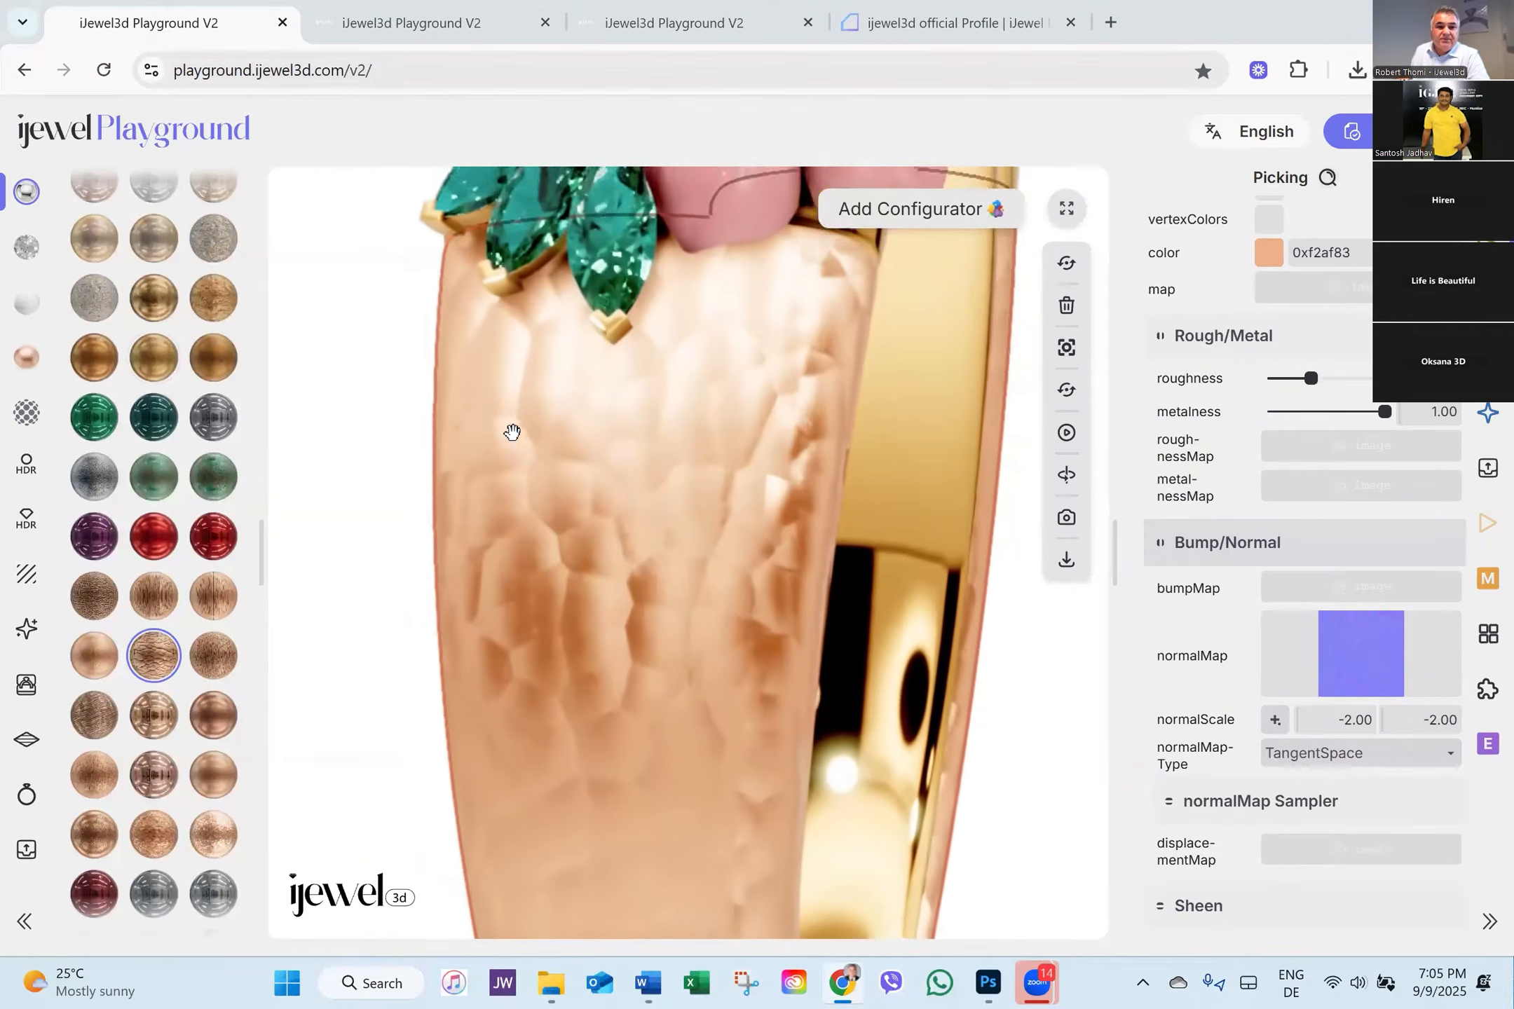
Try a plain polished gold metal on the band in place of the hammered rose gold, then a polished silver metal.
scroll(141, 299, up, 6)
scroll(140, 302, up, 3)
click(151, 236)
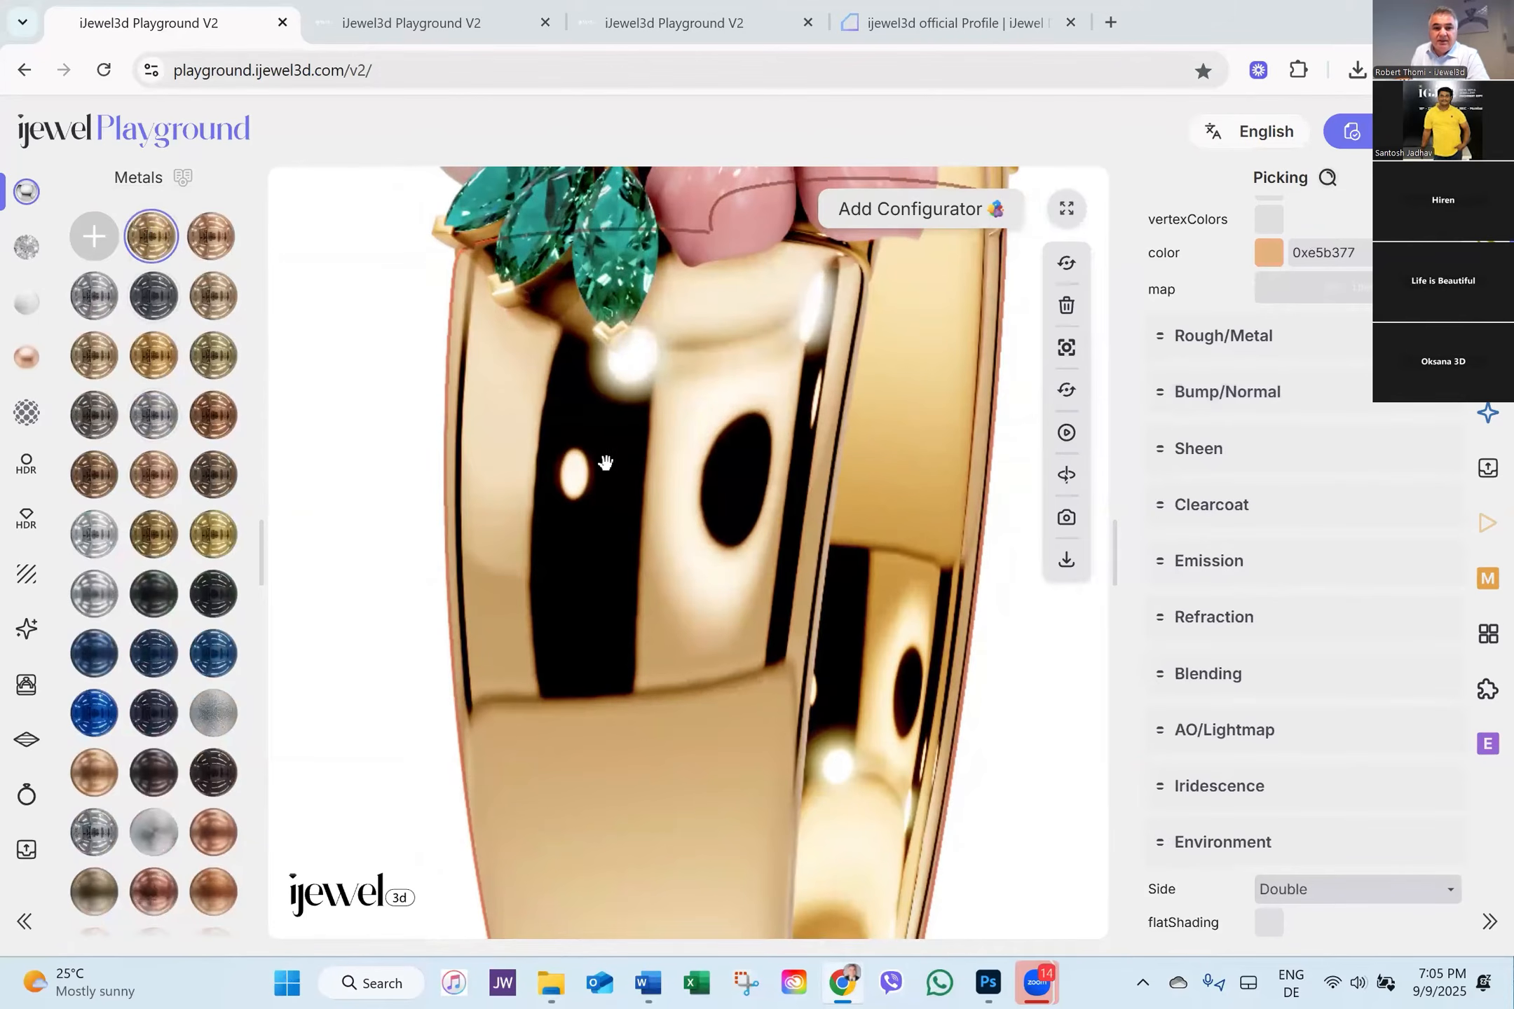
drag(842, 514, 859, 517)
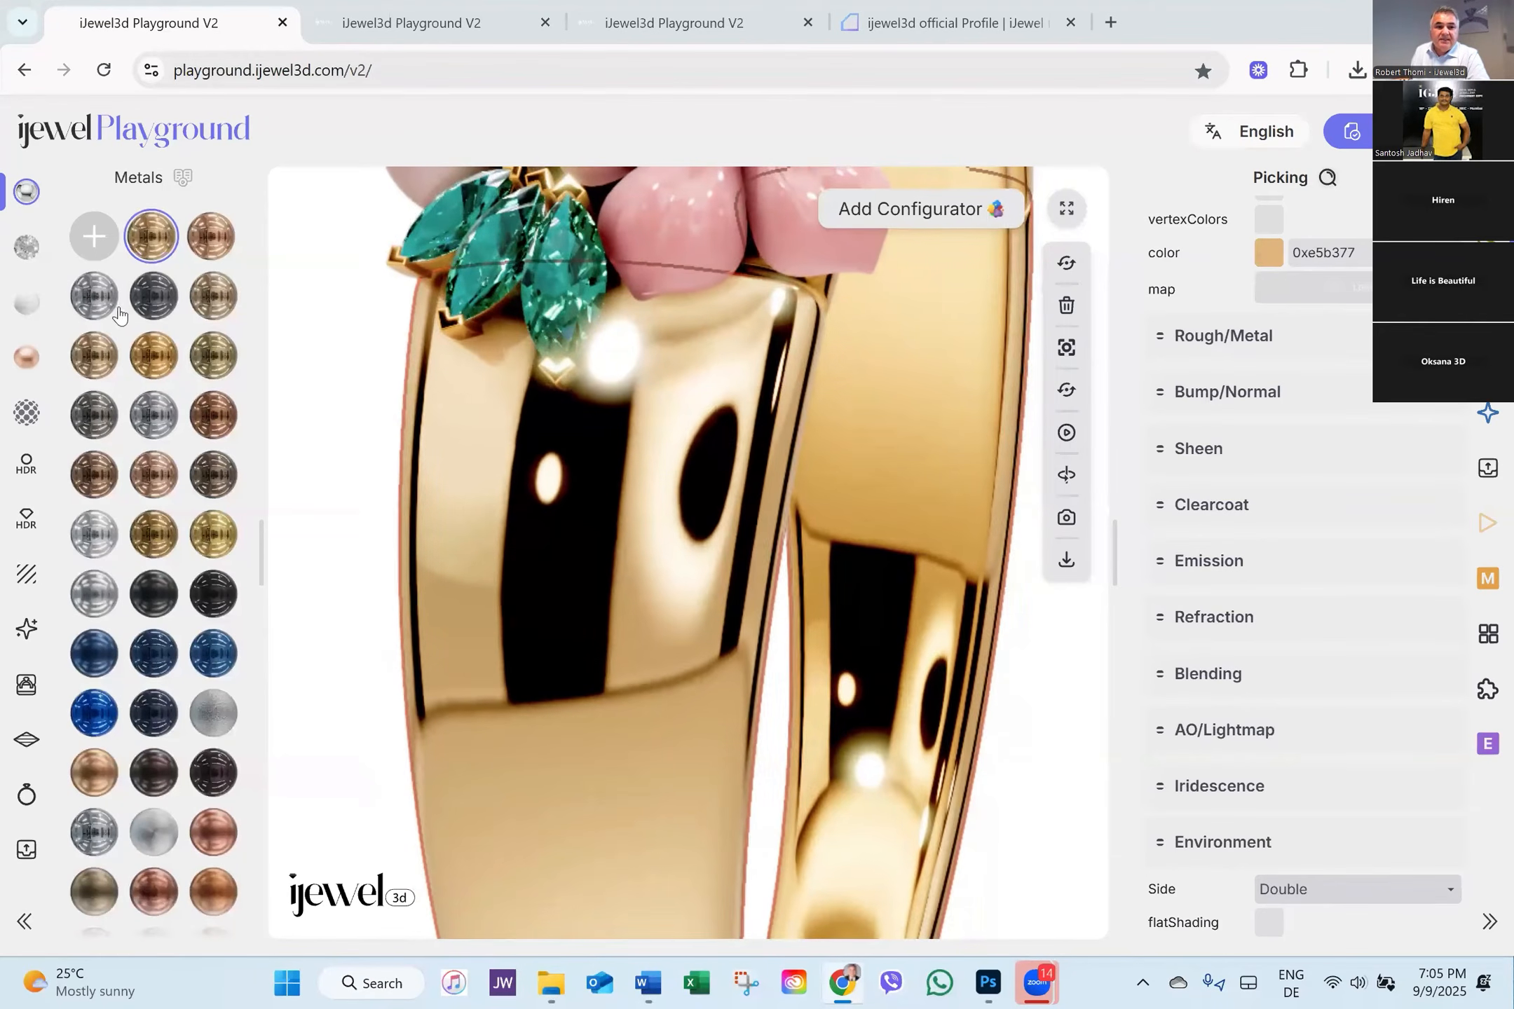
click(96, 298)
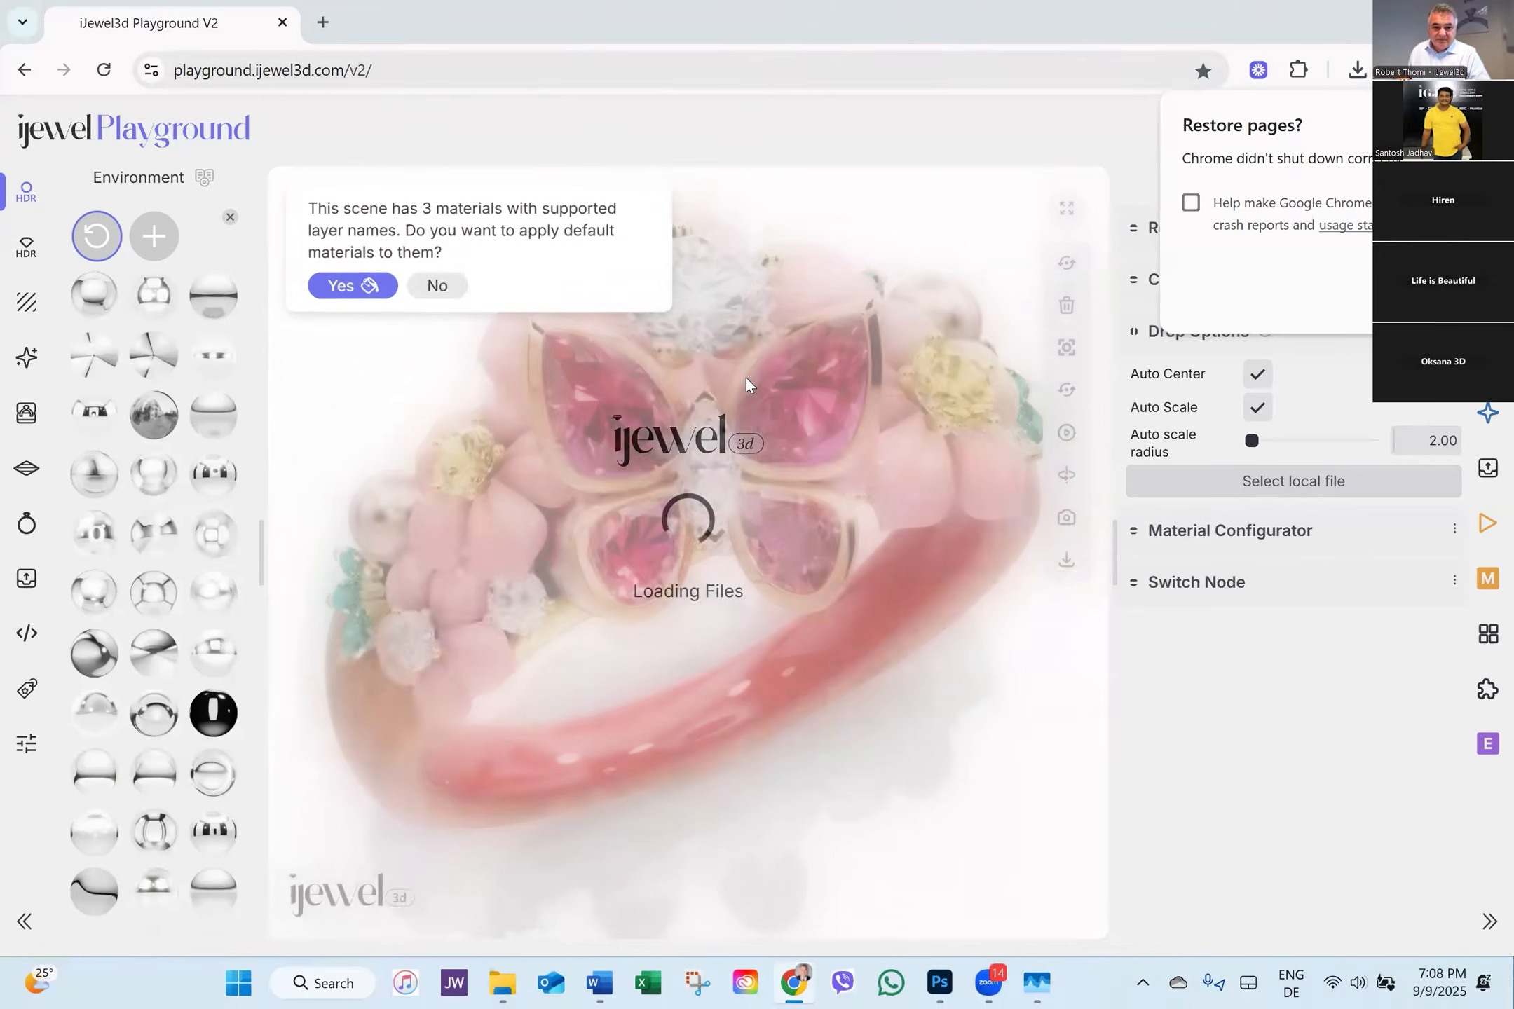
Decline the default materials for the reloaded scene, select the wooden outer band, and dismiss the browser's restore-pages prompt.
click(435, 286)
click(473, 677)
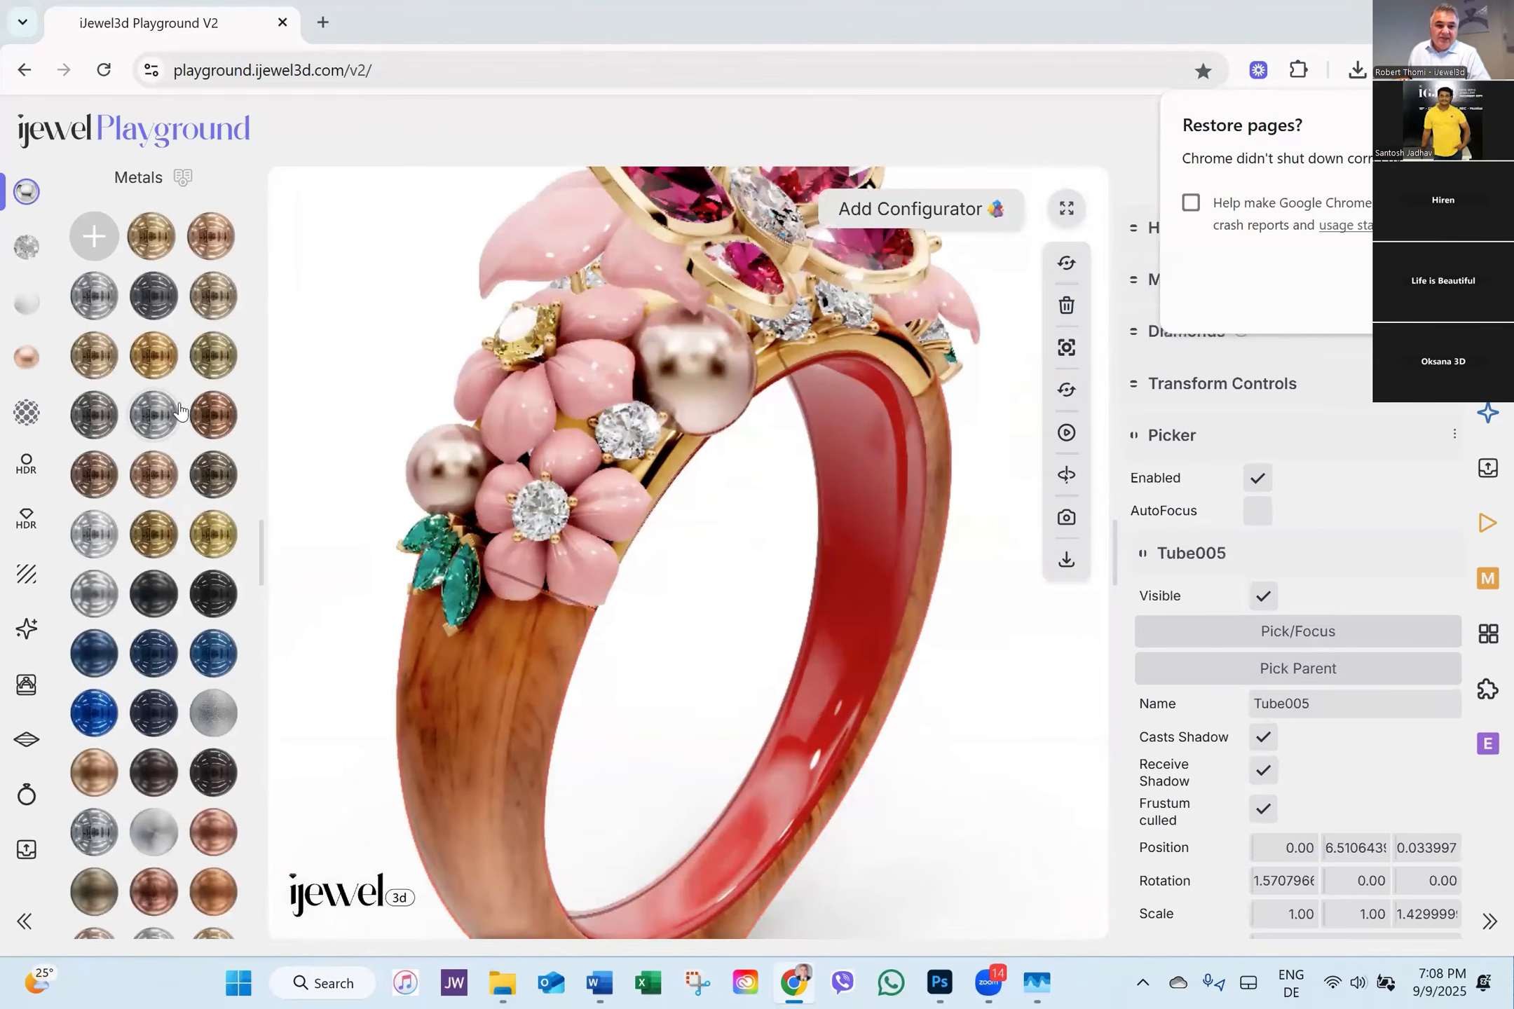
scroll(175, 526, down, 3)
scroll(1317, 398, down, 3)
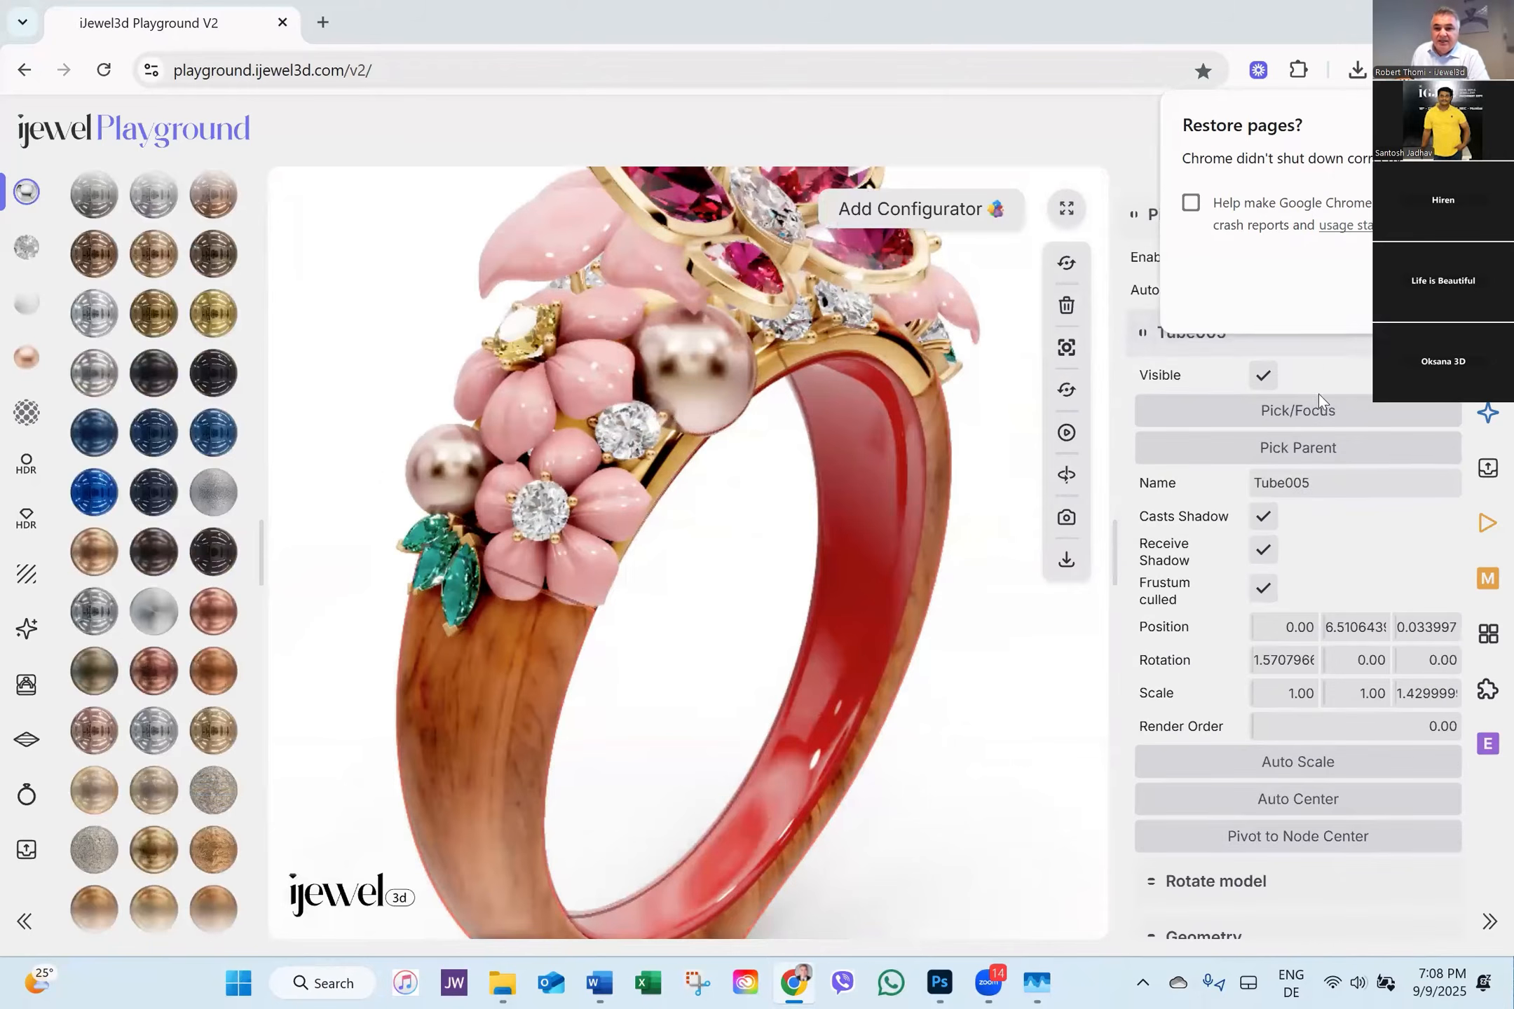
click(1480, 119)
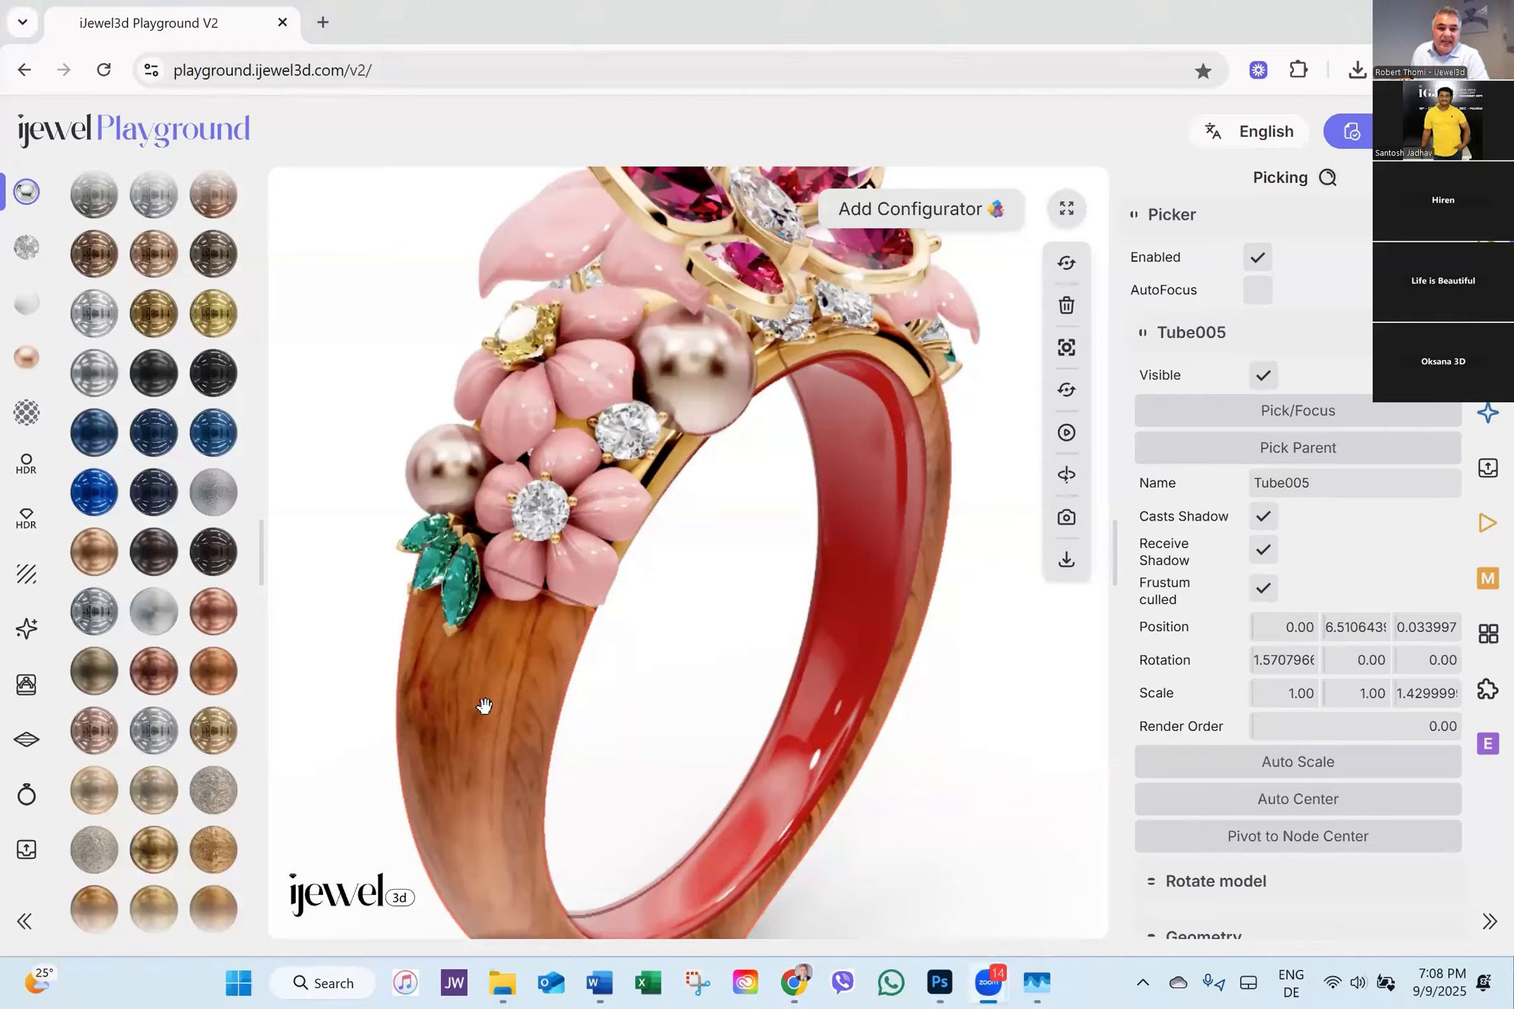
scroll(161, 258, up, 3)
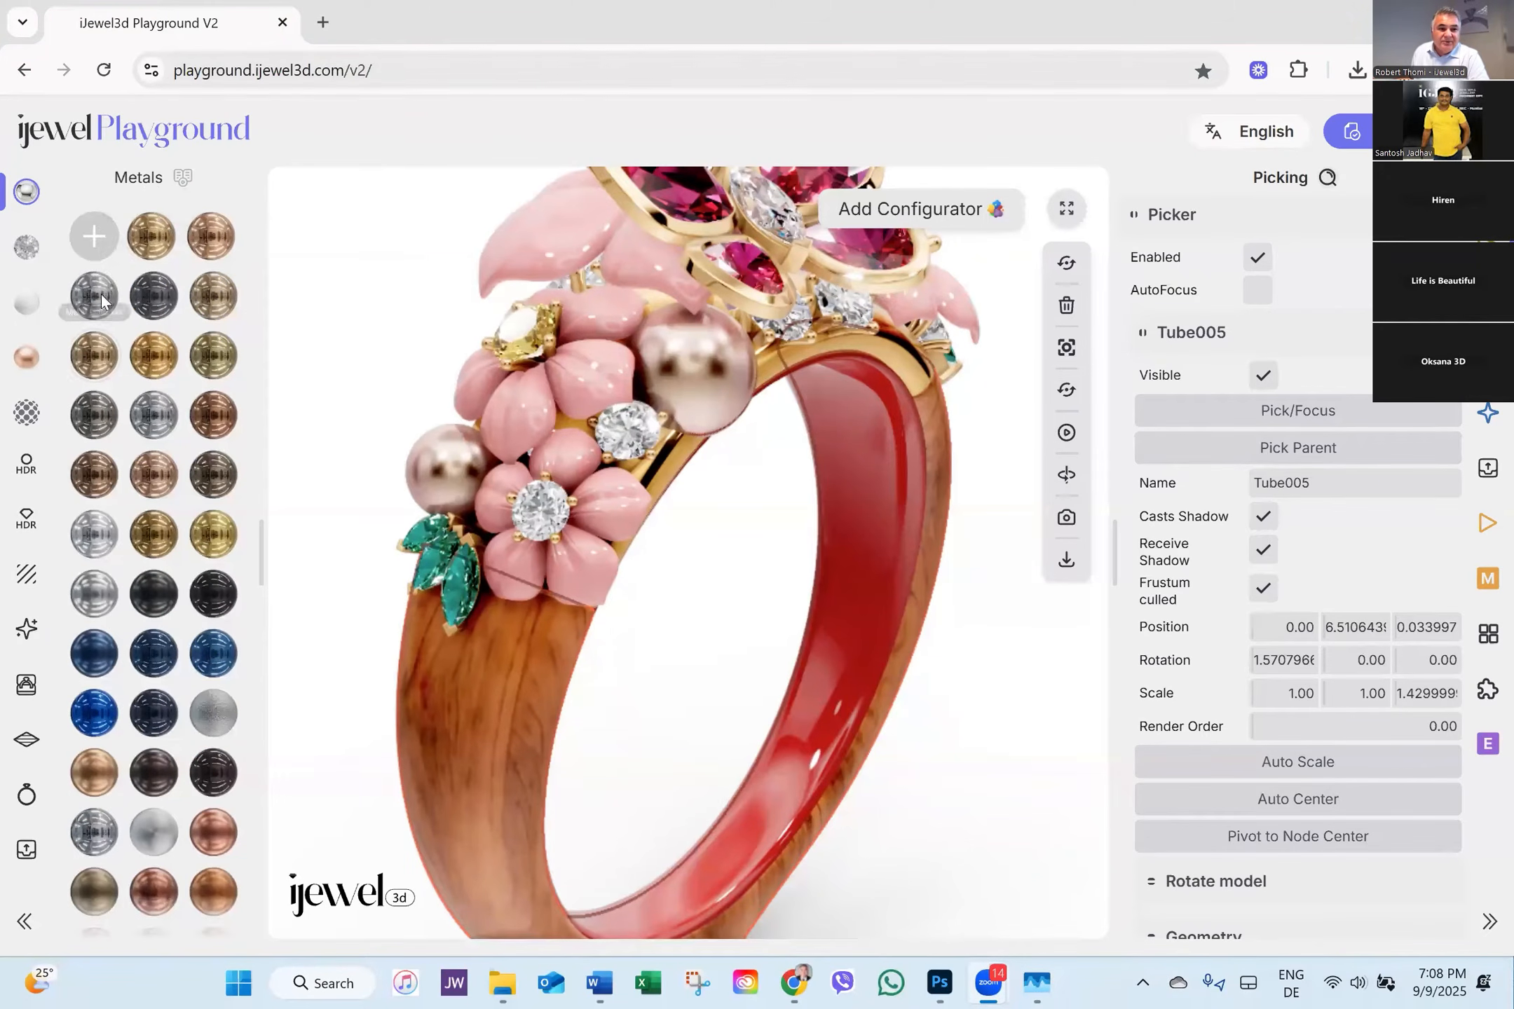
Apply a polished silver metal to the outer band in place of the wood.
click(101, 306)
drag(690, 771, 804, 703)
scroll(740, 651, up, 3)
Assign grunge-1.jpg from the grunge maps folder as the color map of the silver band's Physical Material.
scroll(1290, 616, down, 10)
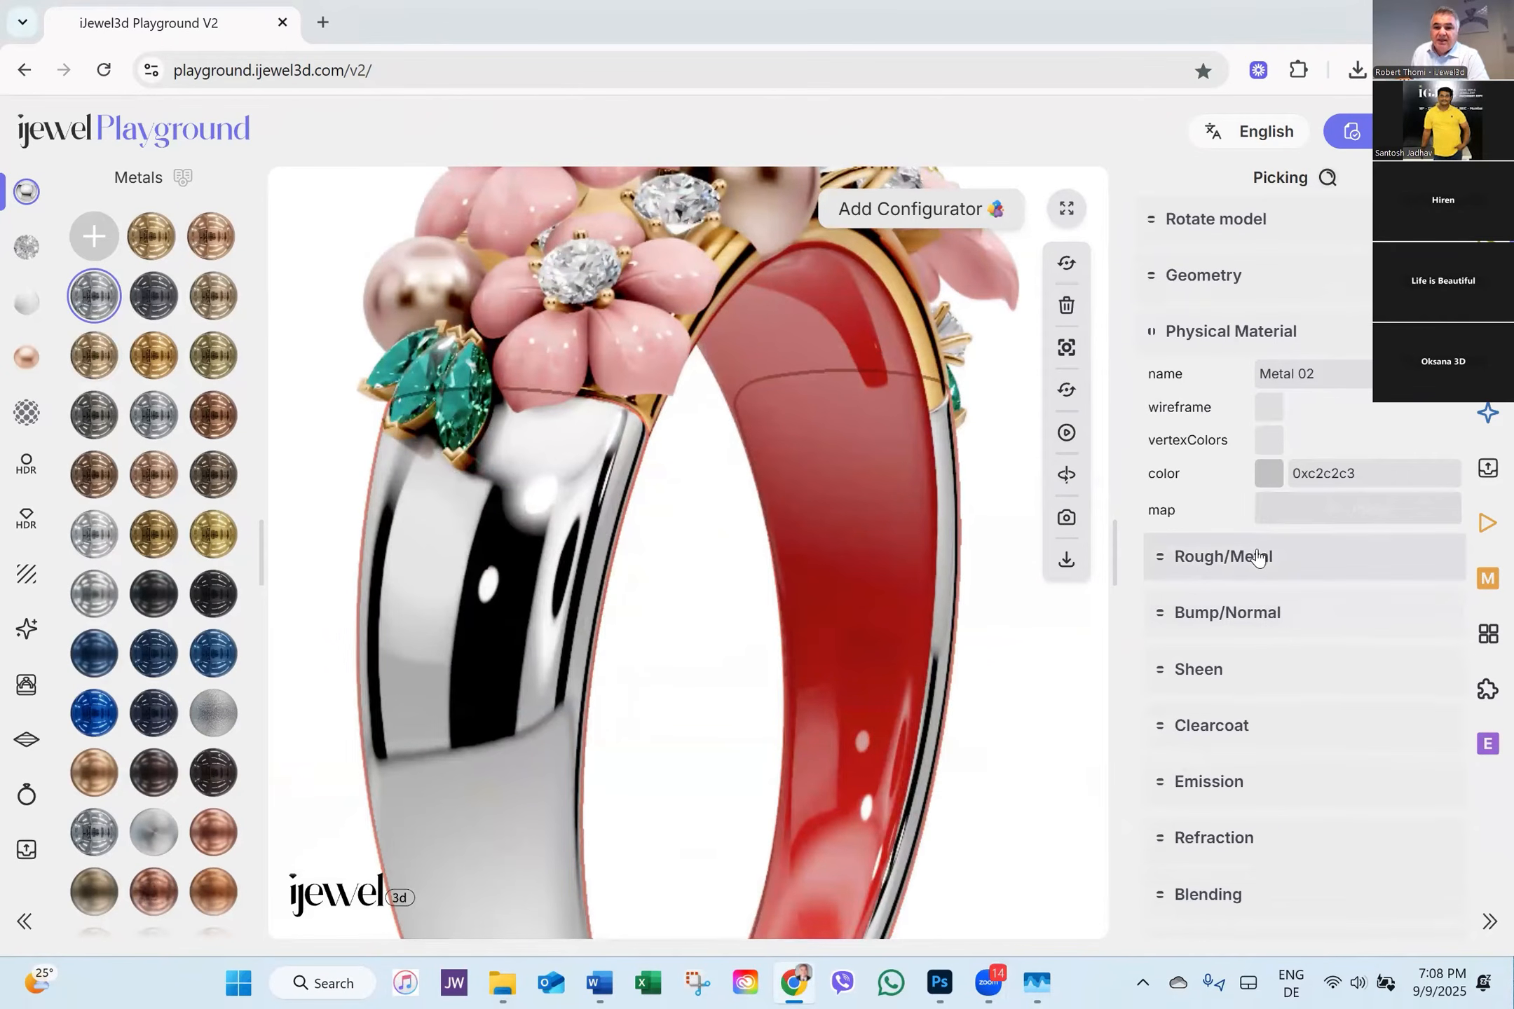
click(1303, 508)
click(1319, 554)
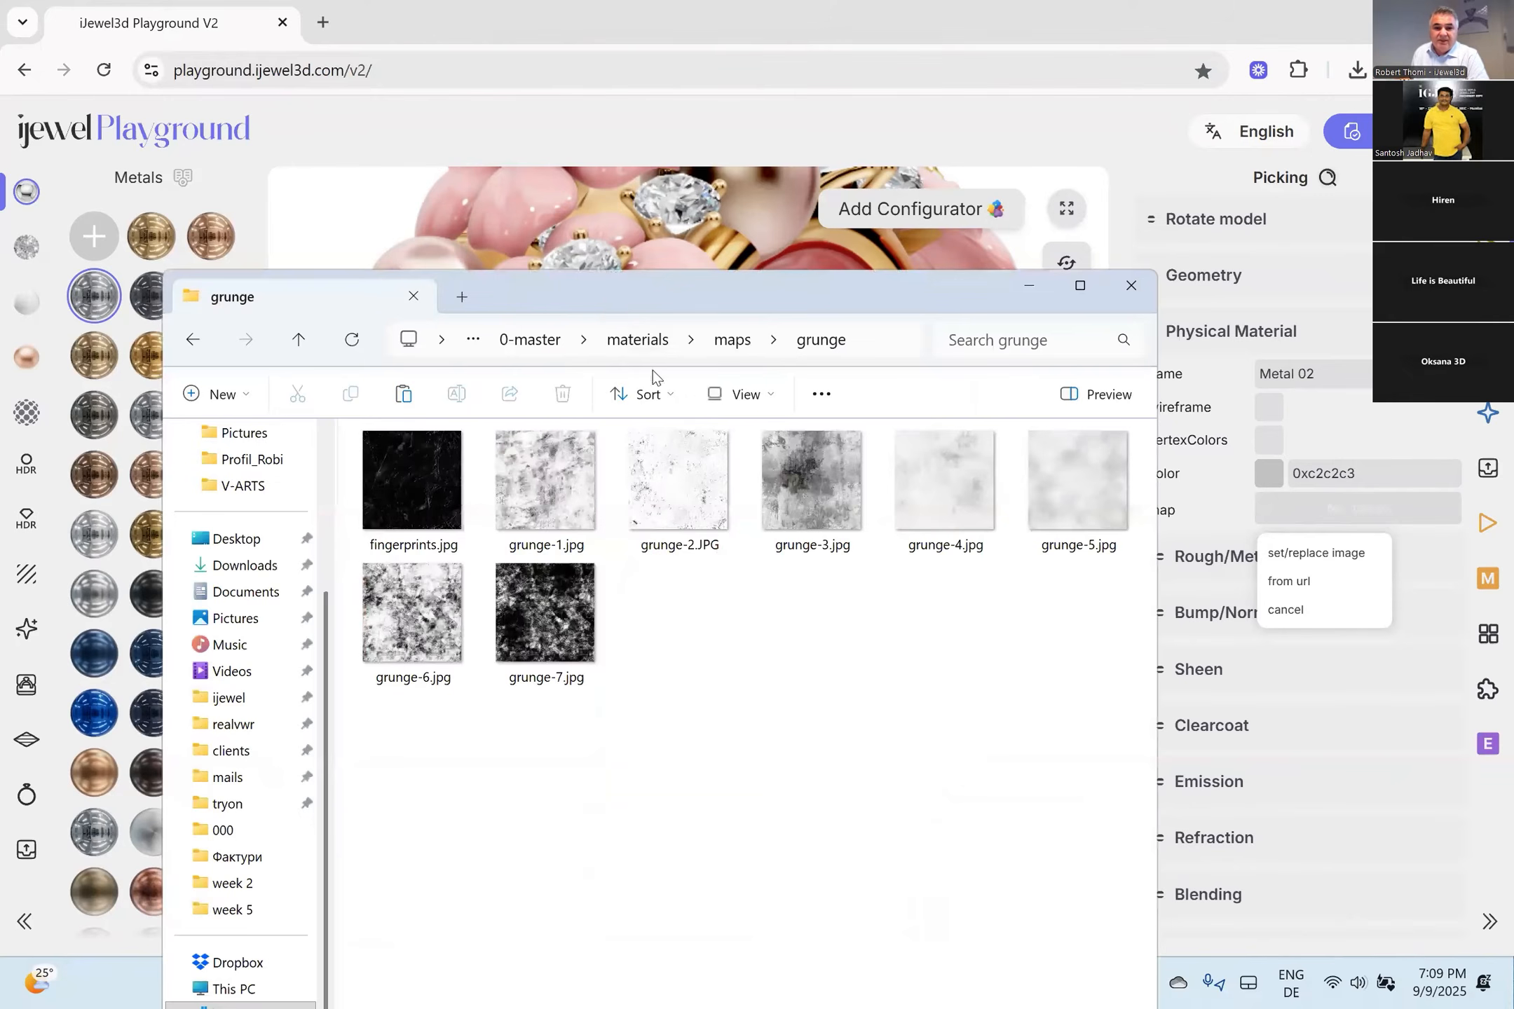
drag(549, 466, 1380, 511)
drag(593, 613, 732, 621)
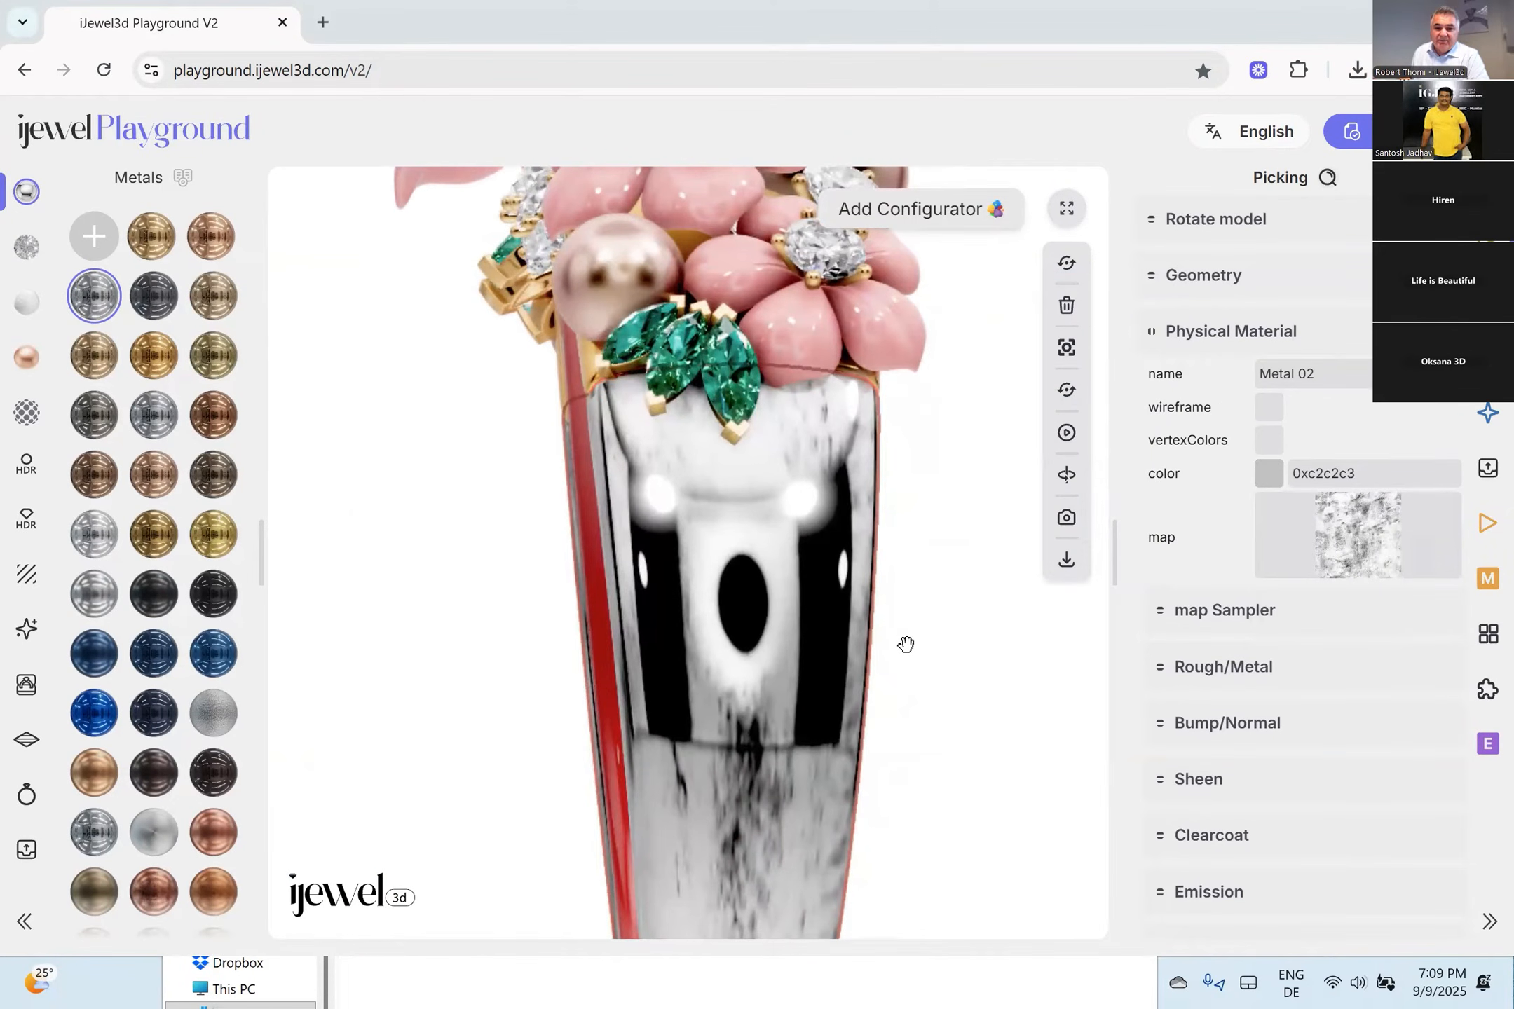
scroll(905, 644, down, 3)
drag(889, 669, 861, 672)
right_drag(861, 672, 902, 568)
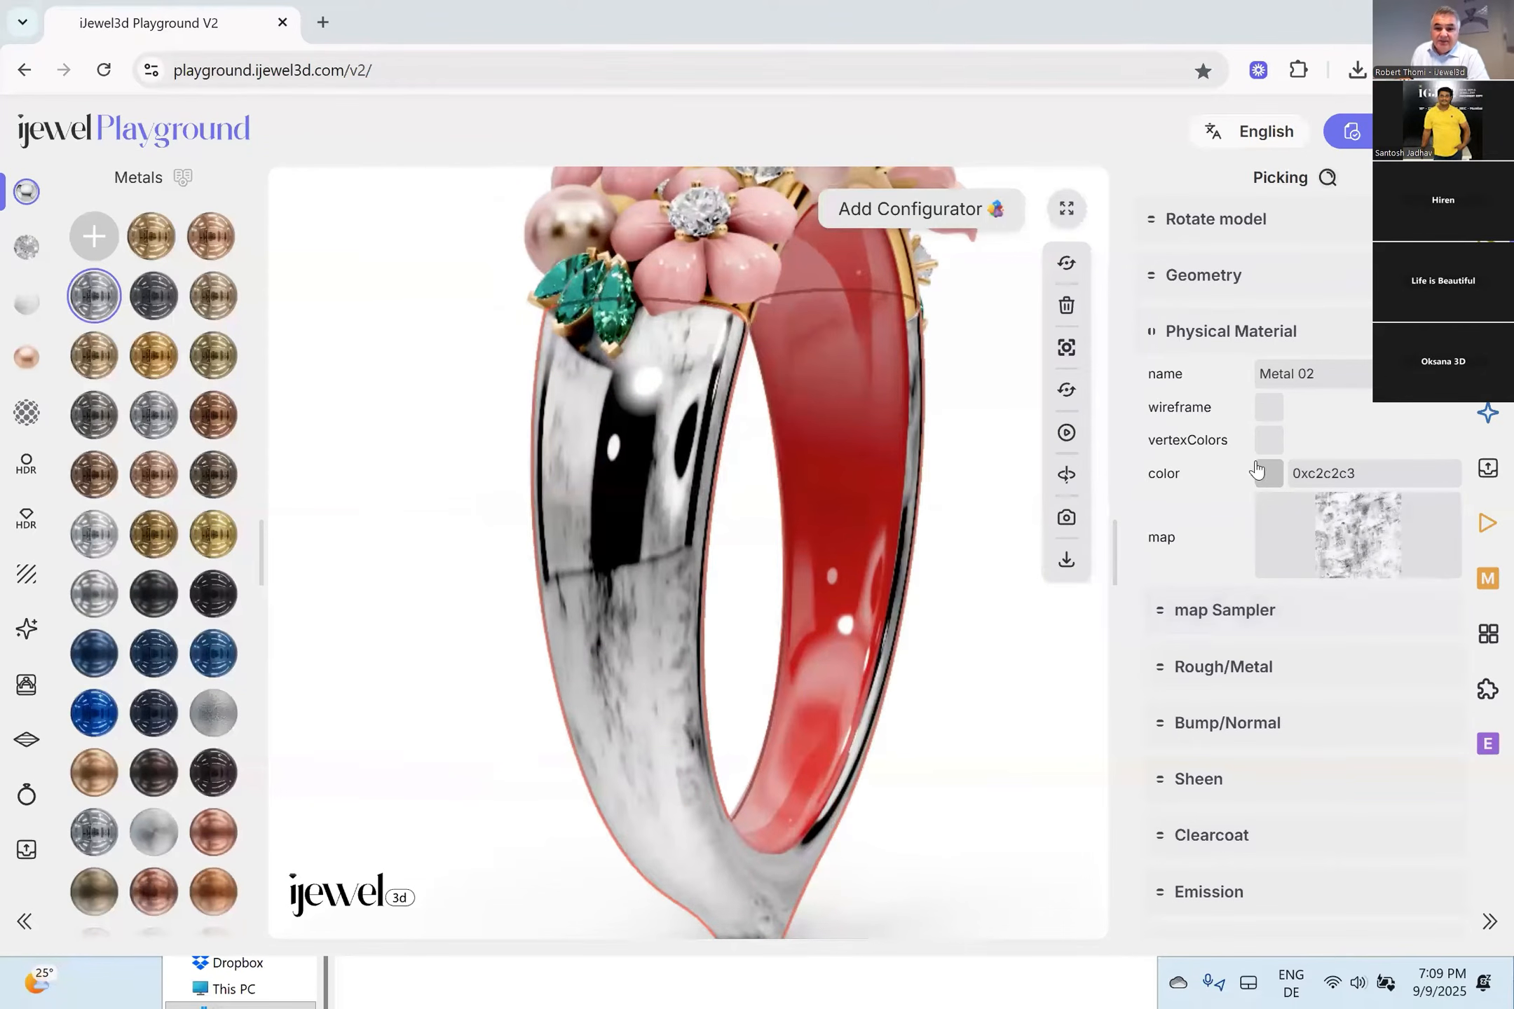
Assign grunge-6.jpg from the grunge maps folder as the roughness map of the band's material.
click(1238, 668)
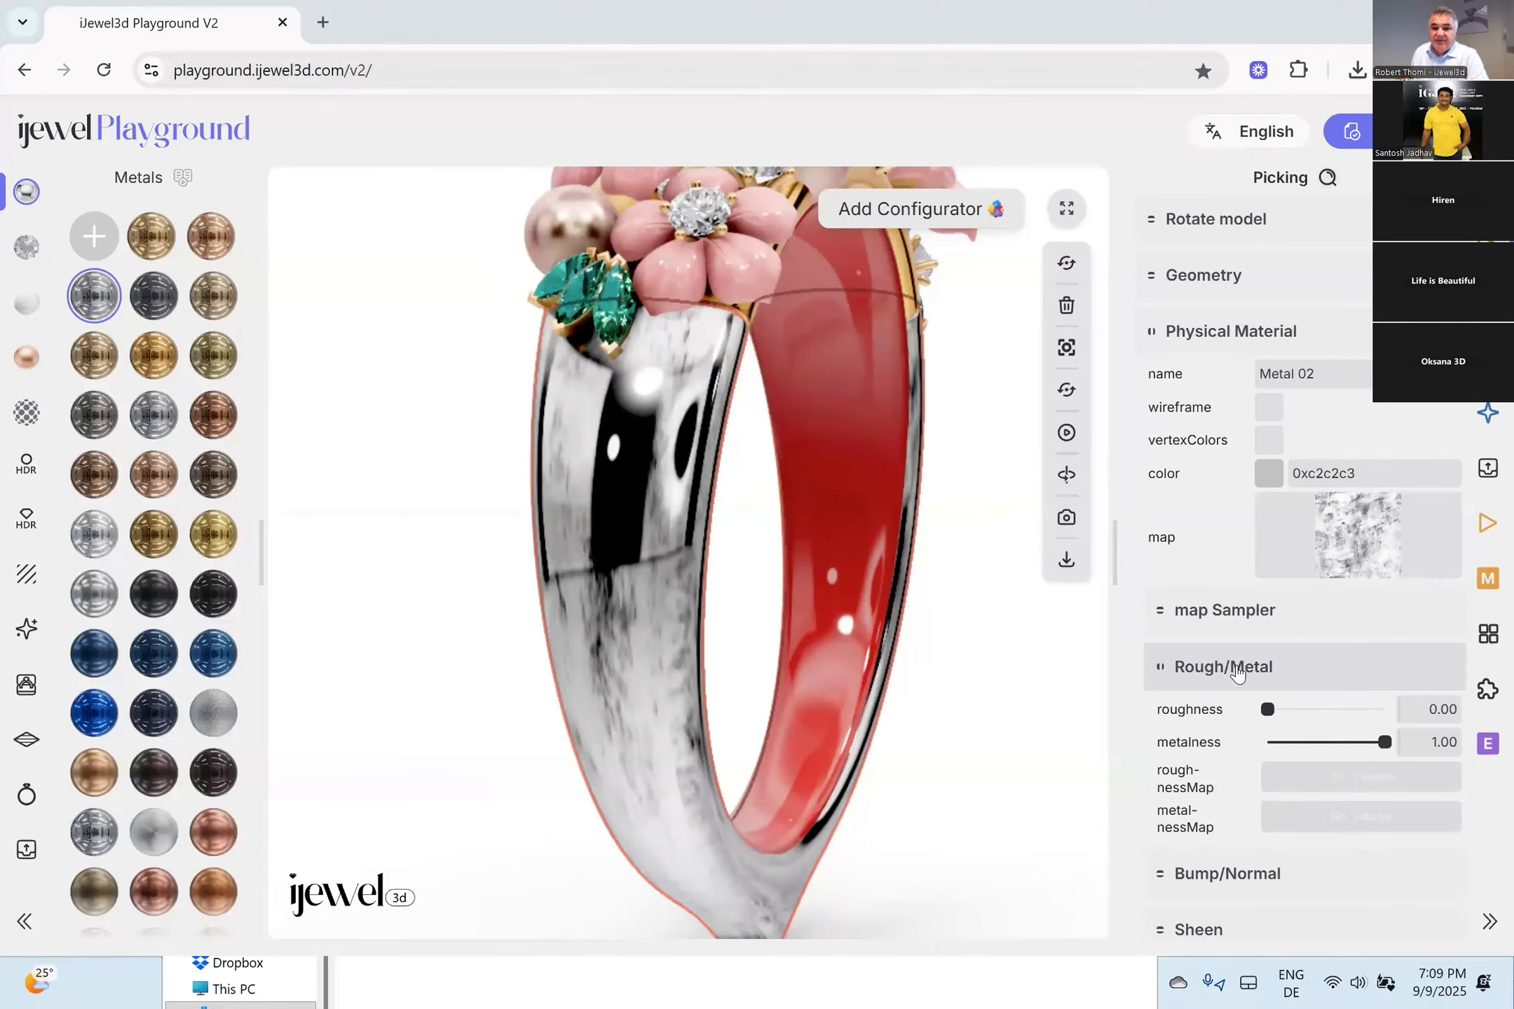
click(1310, 790)
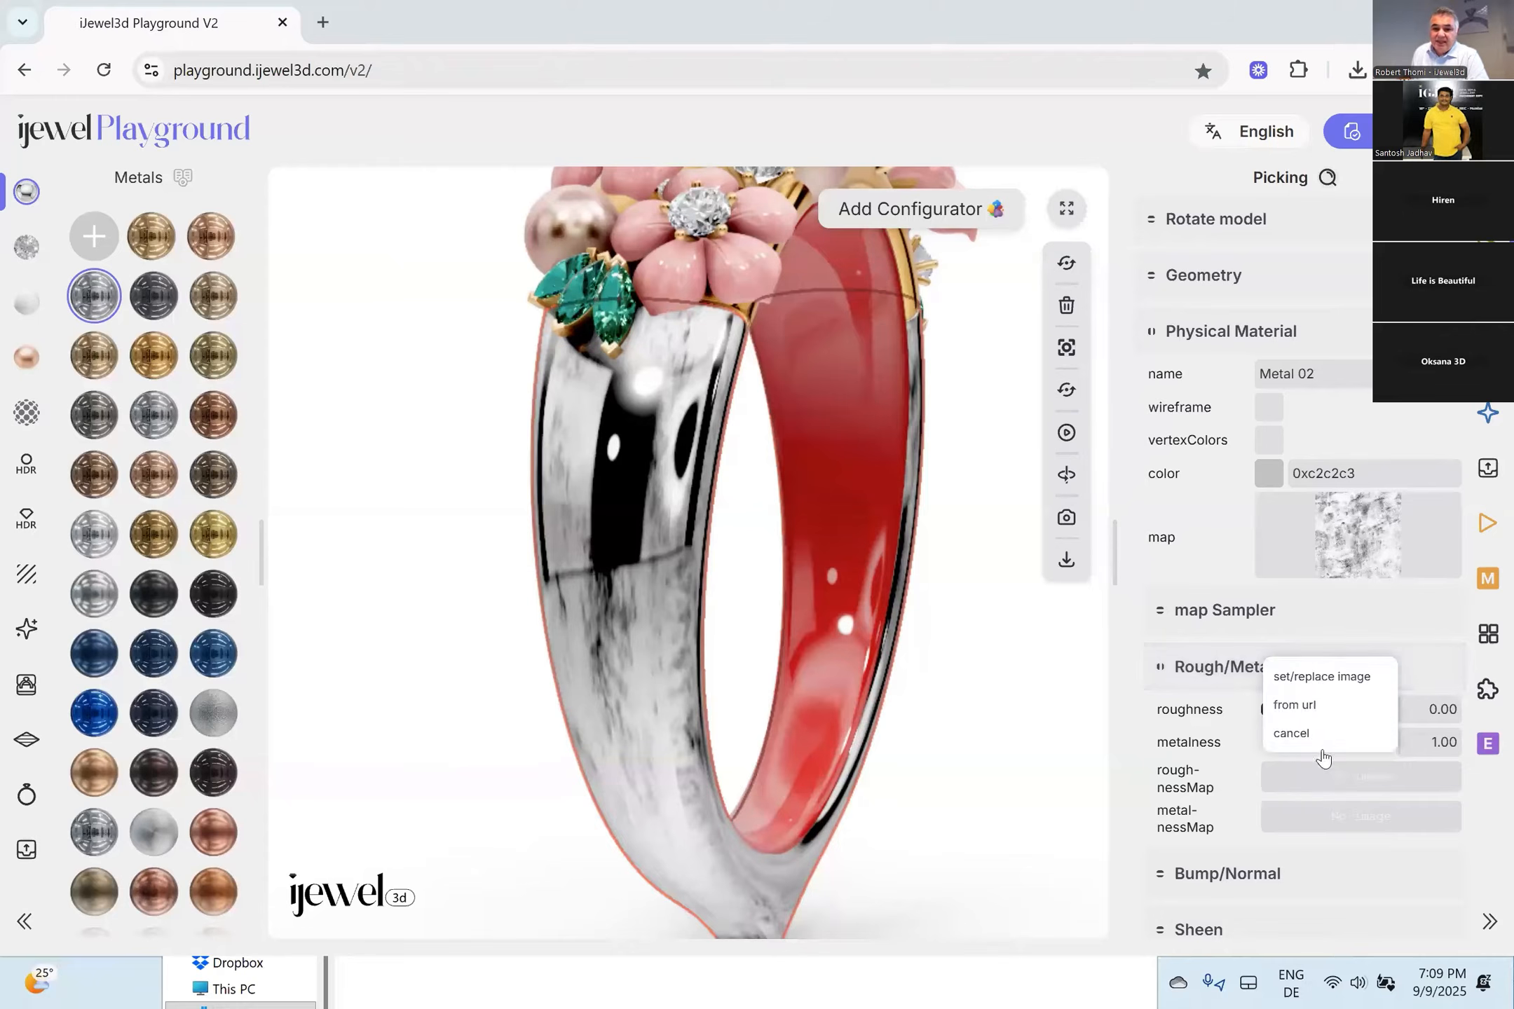
click(1321, 677)
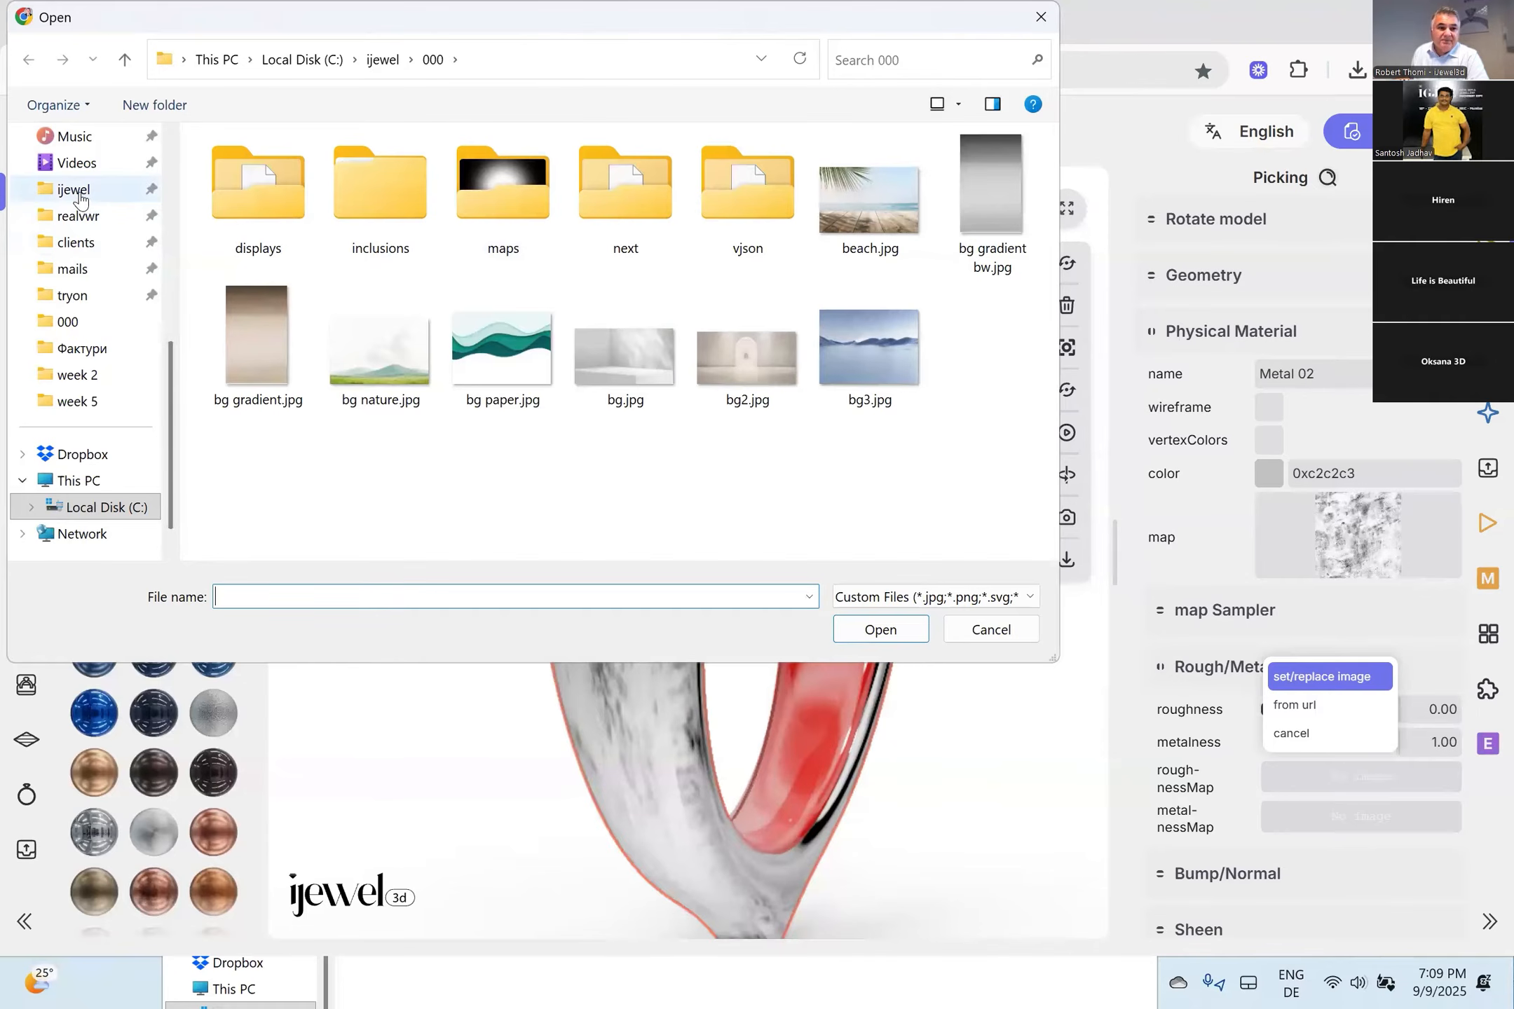
click(1041, 17)
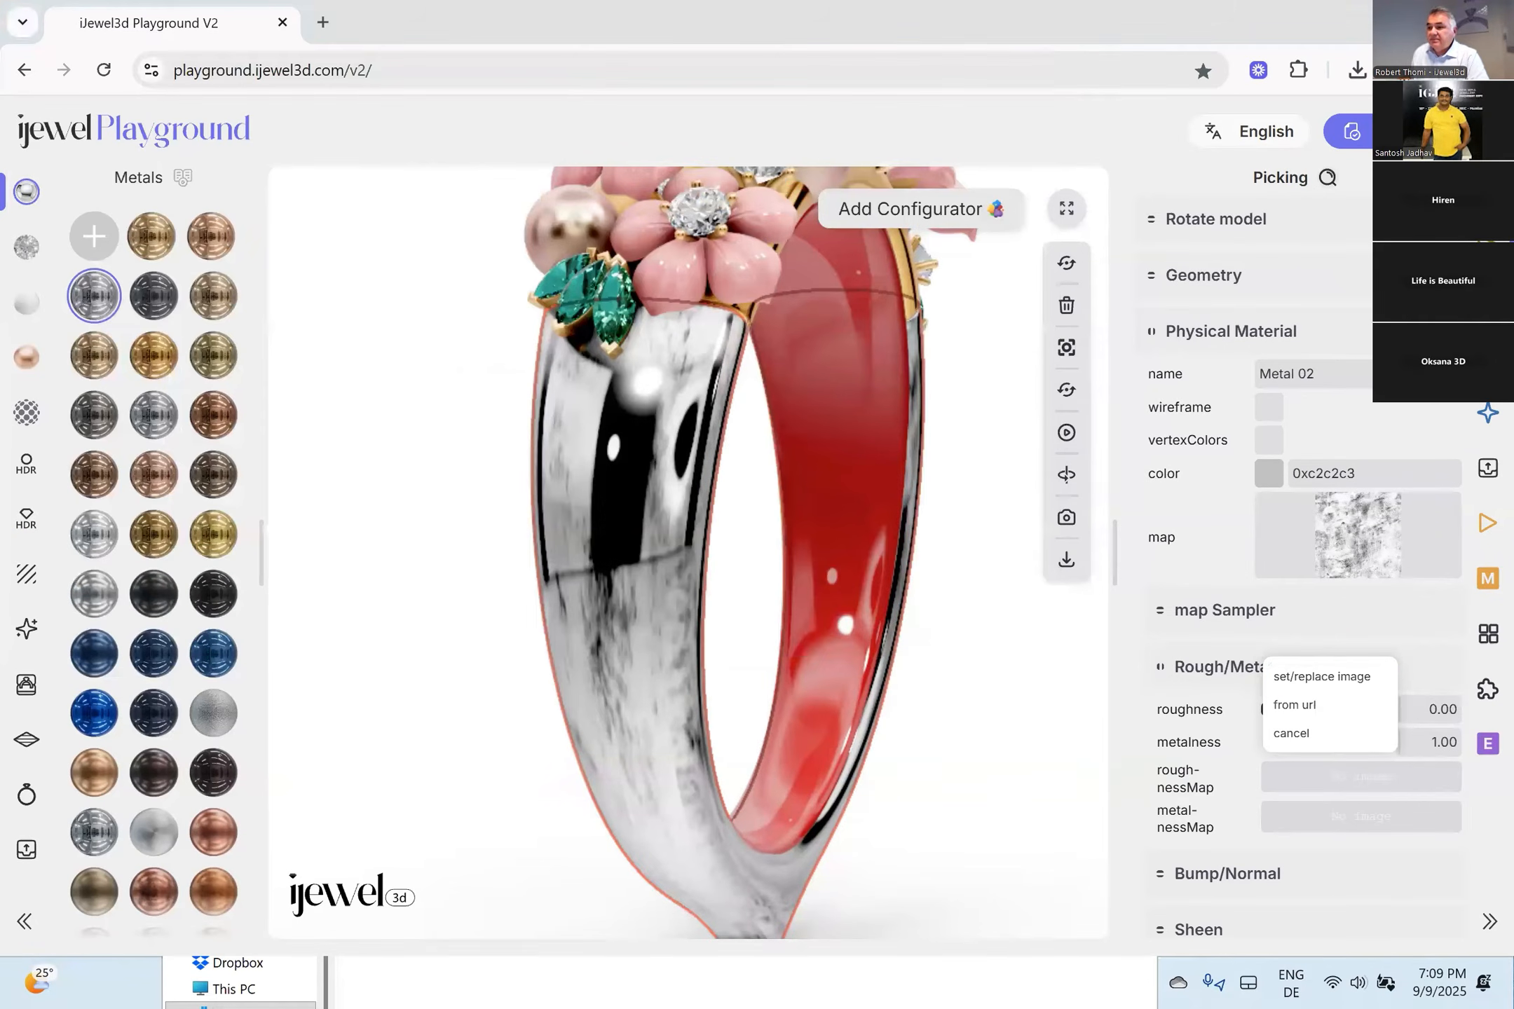
key(alt+Tab)
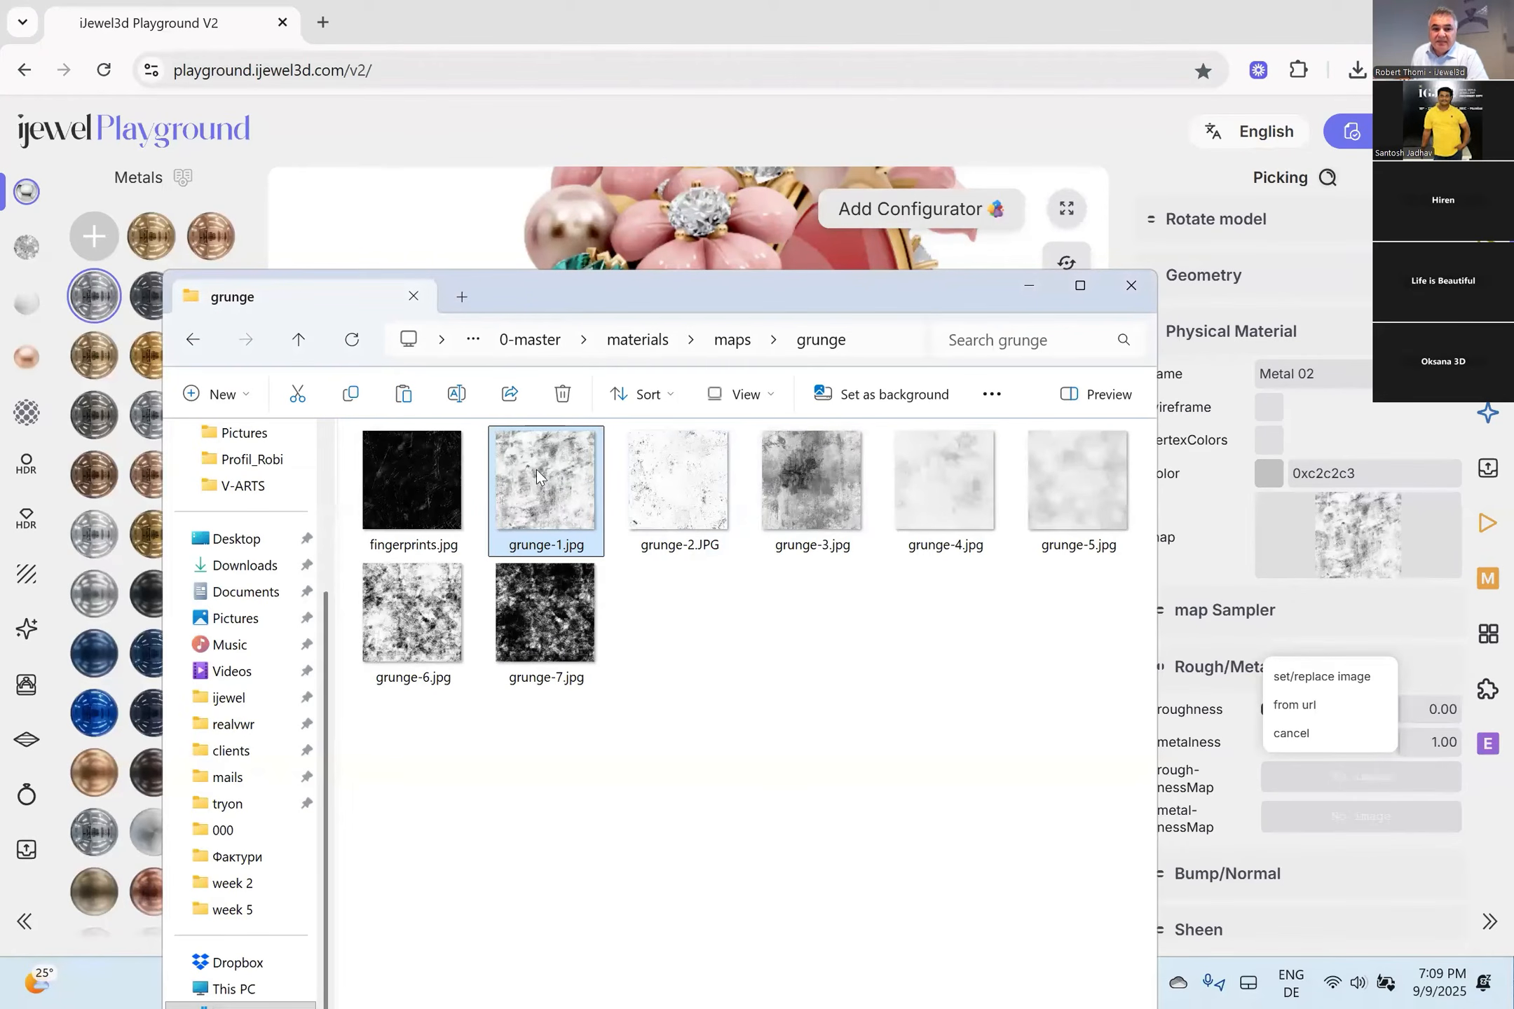
drag(408, 591, 1434, 784)
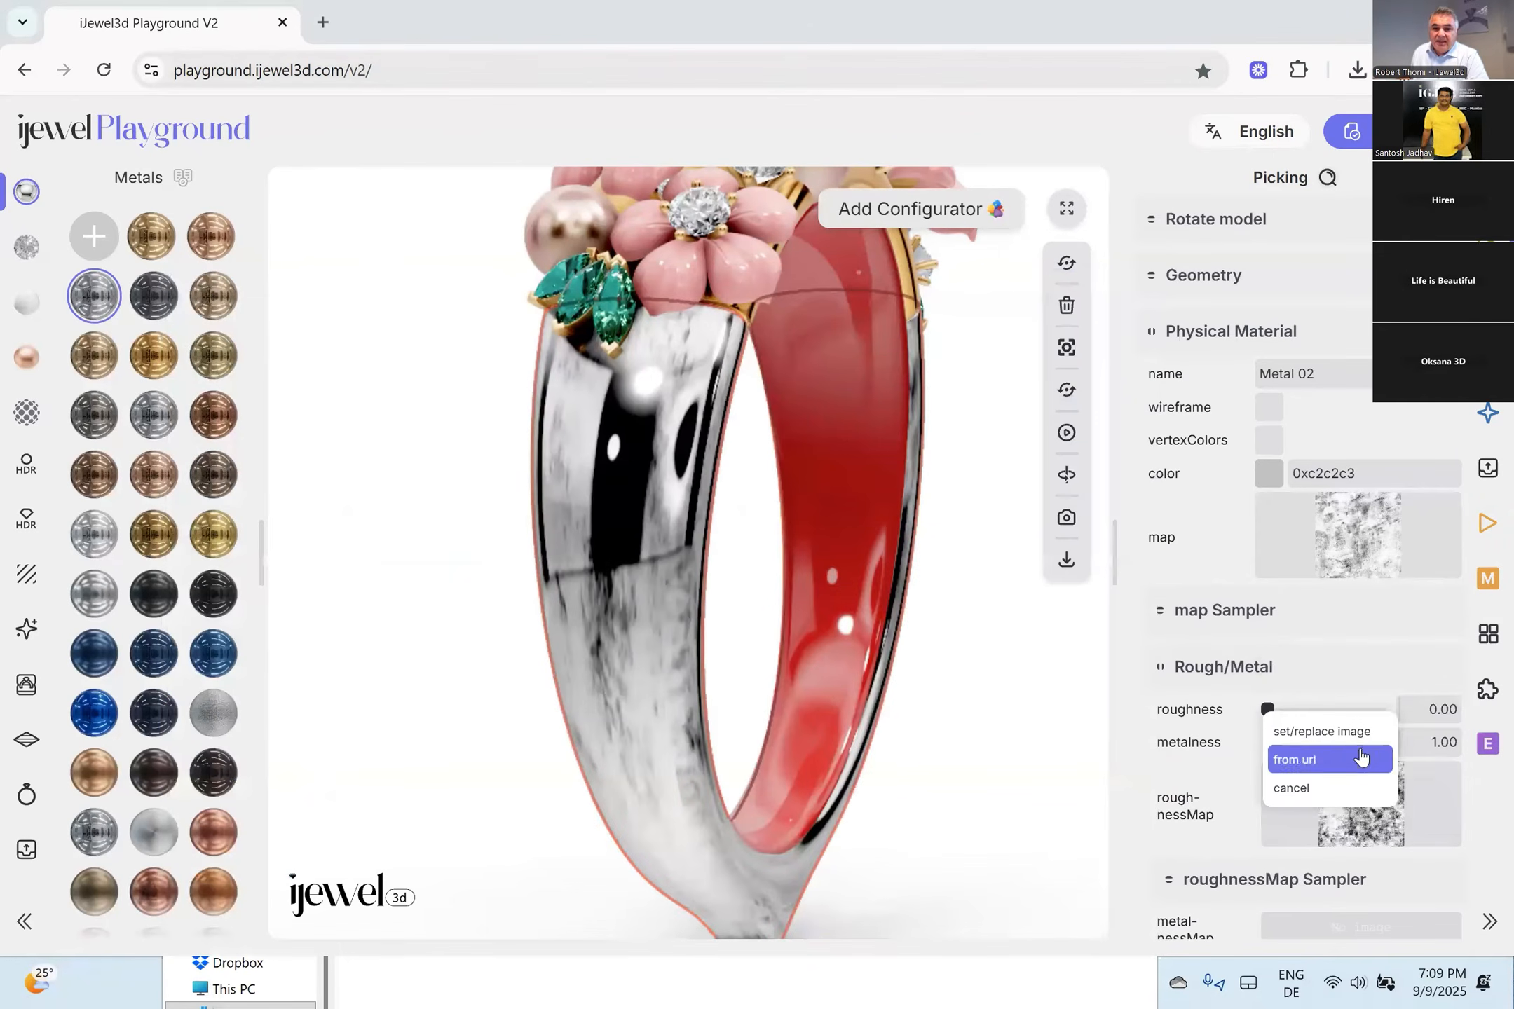
click(1248, 700)
Set the band material's roughness to 0.59 and inspect the grunge texture up close.
drag(1267, 709, 1335, 712)
drag(705, 580, 785, 468)
scroll(709, 537, up, 5)
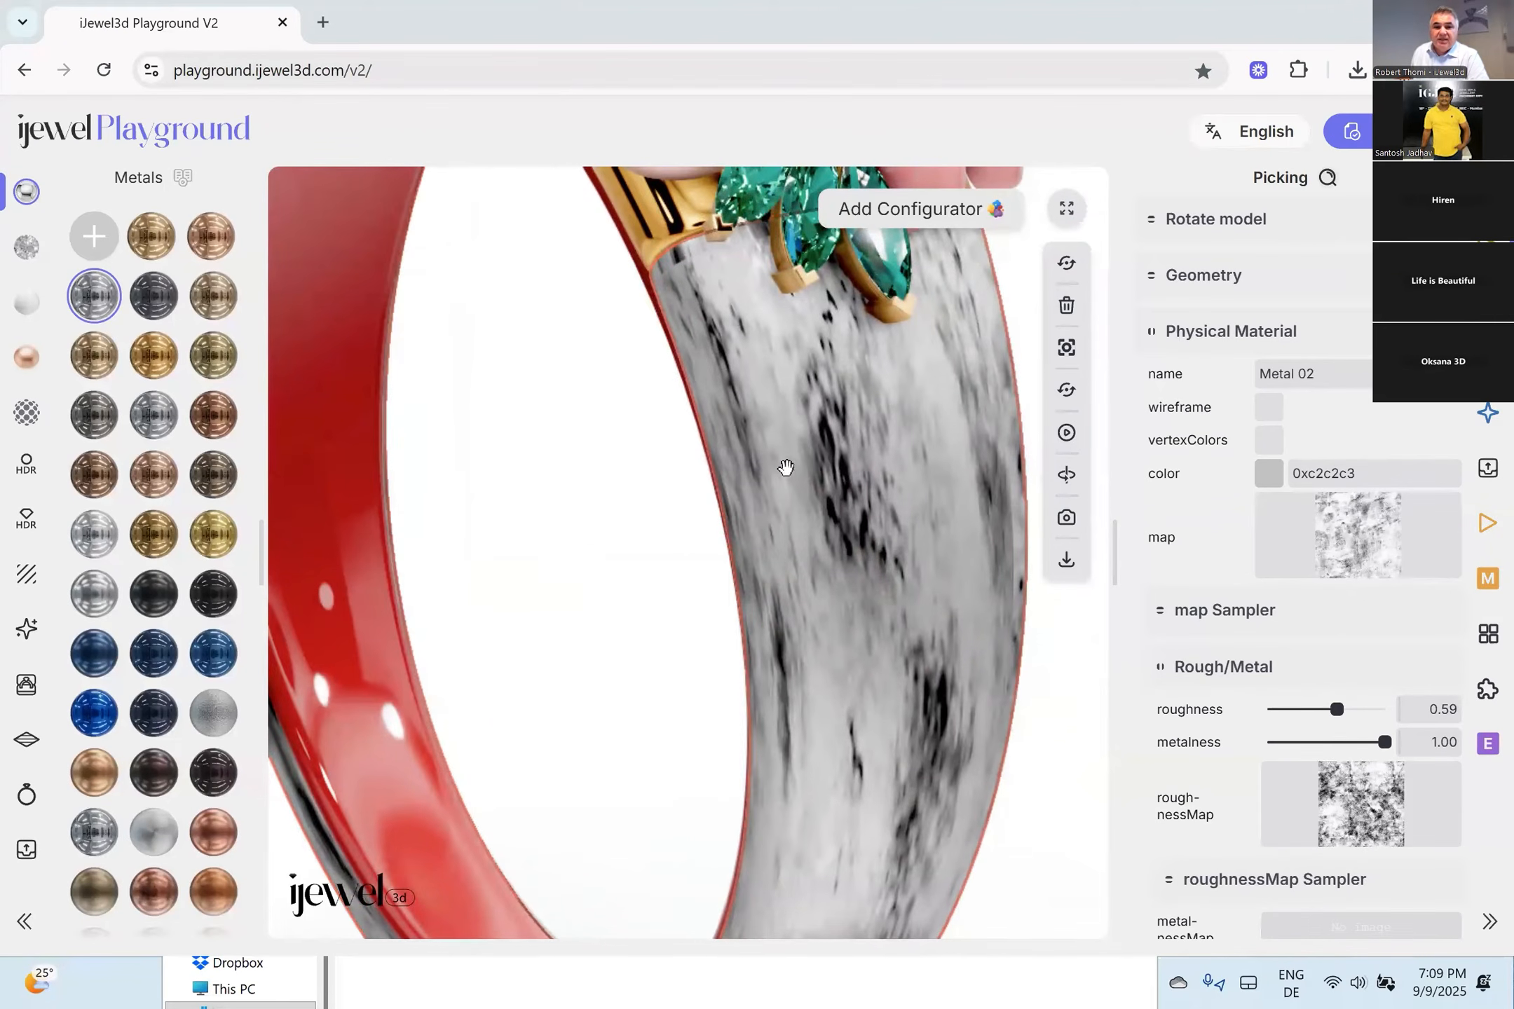
Assign grunge-1.jpg as the bump map in the band material's Bump/Normal settings.
scroll(1333, 771, down, 12)
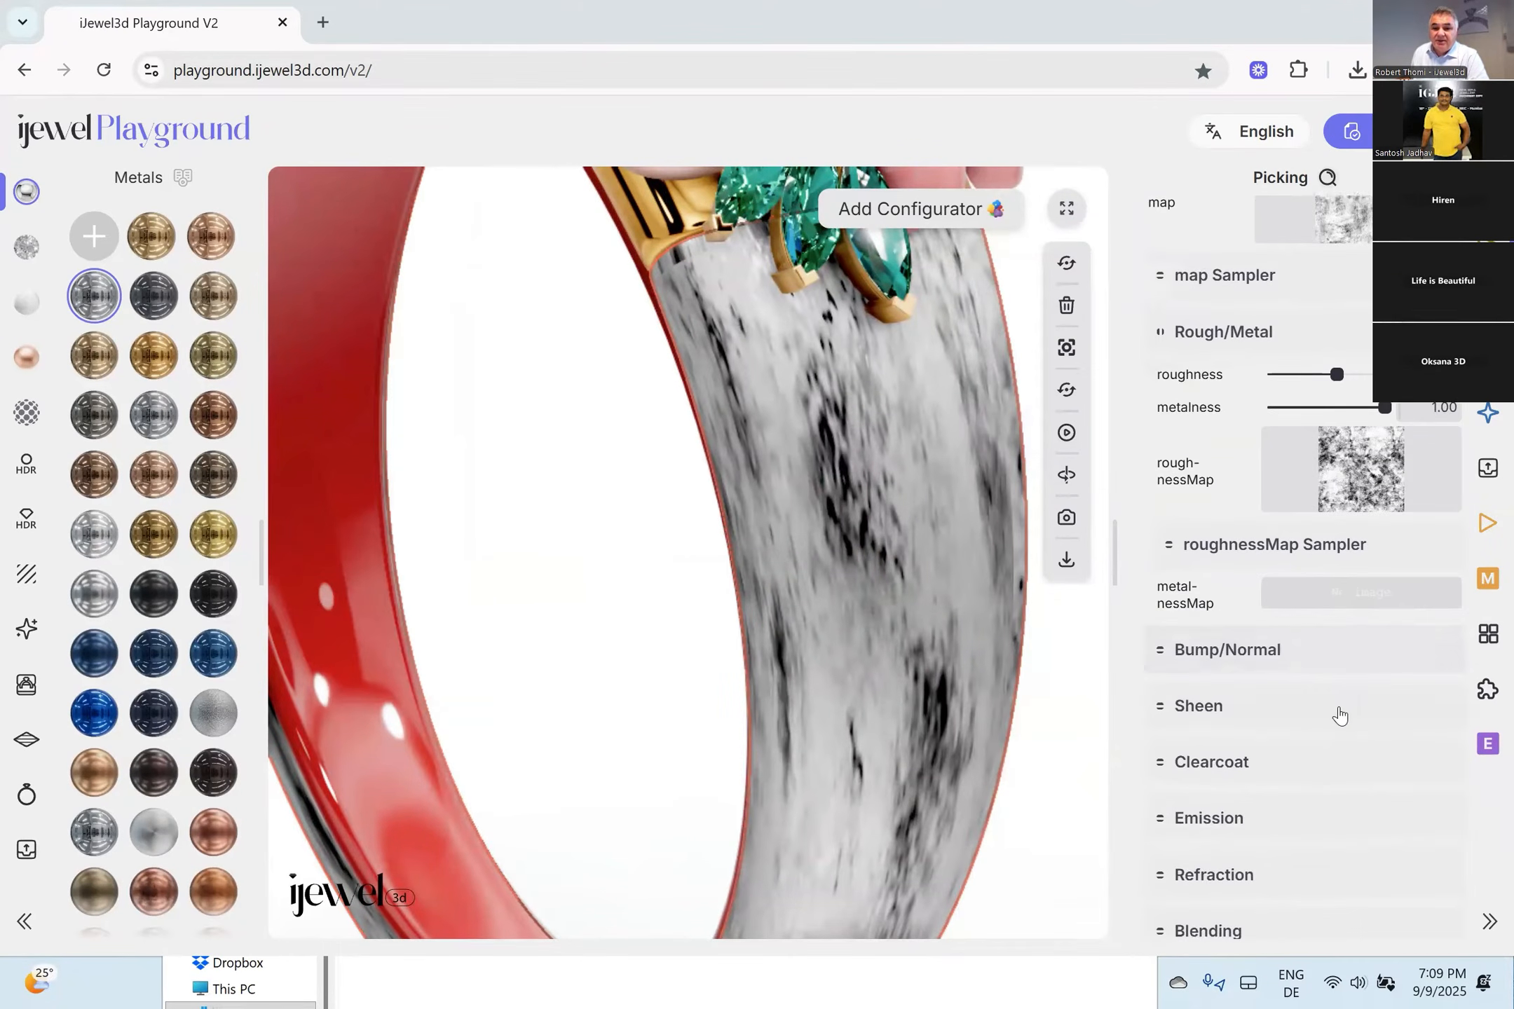
scroll(1326, 683, down, 5)
scroll(1311, 632, up, 8)
scroll(1305, 598, up, 3)
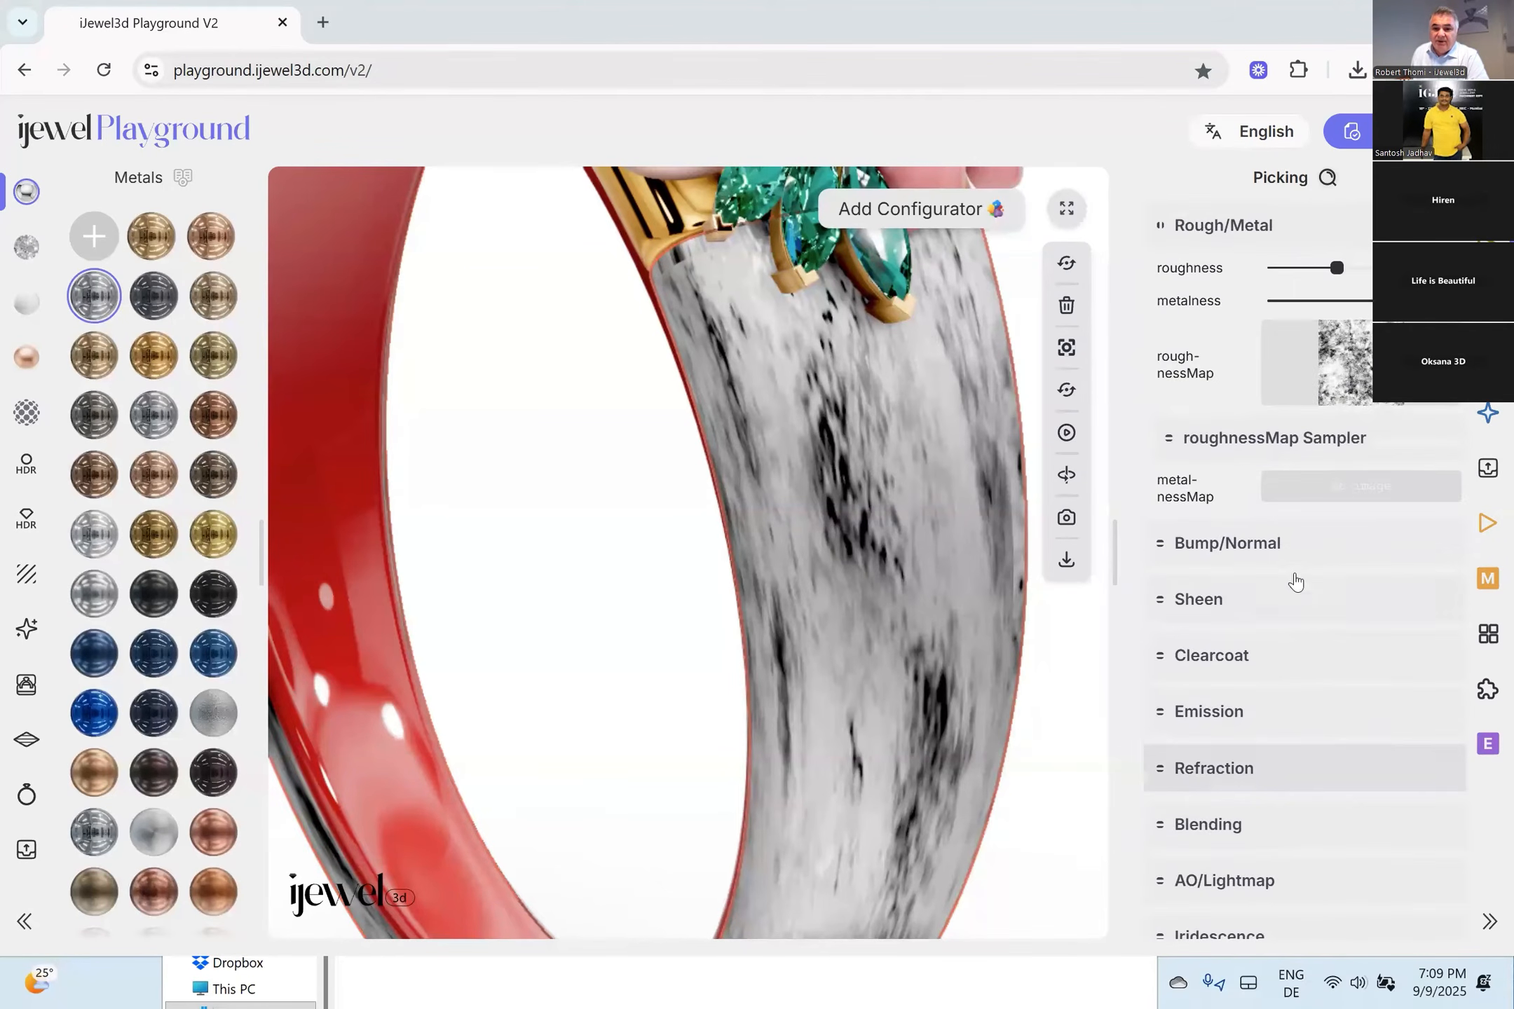
click(1243, 543)
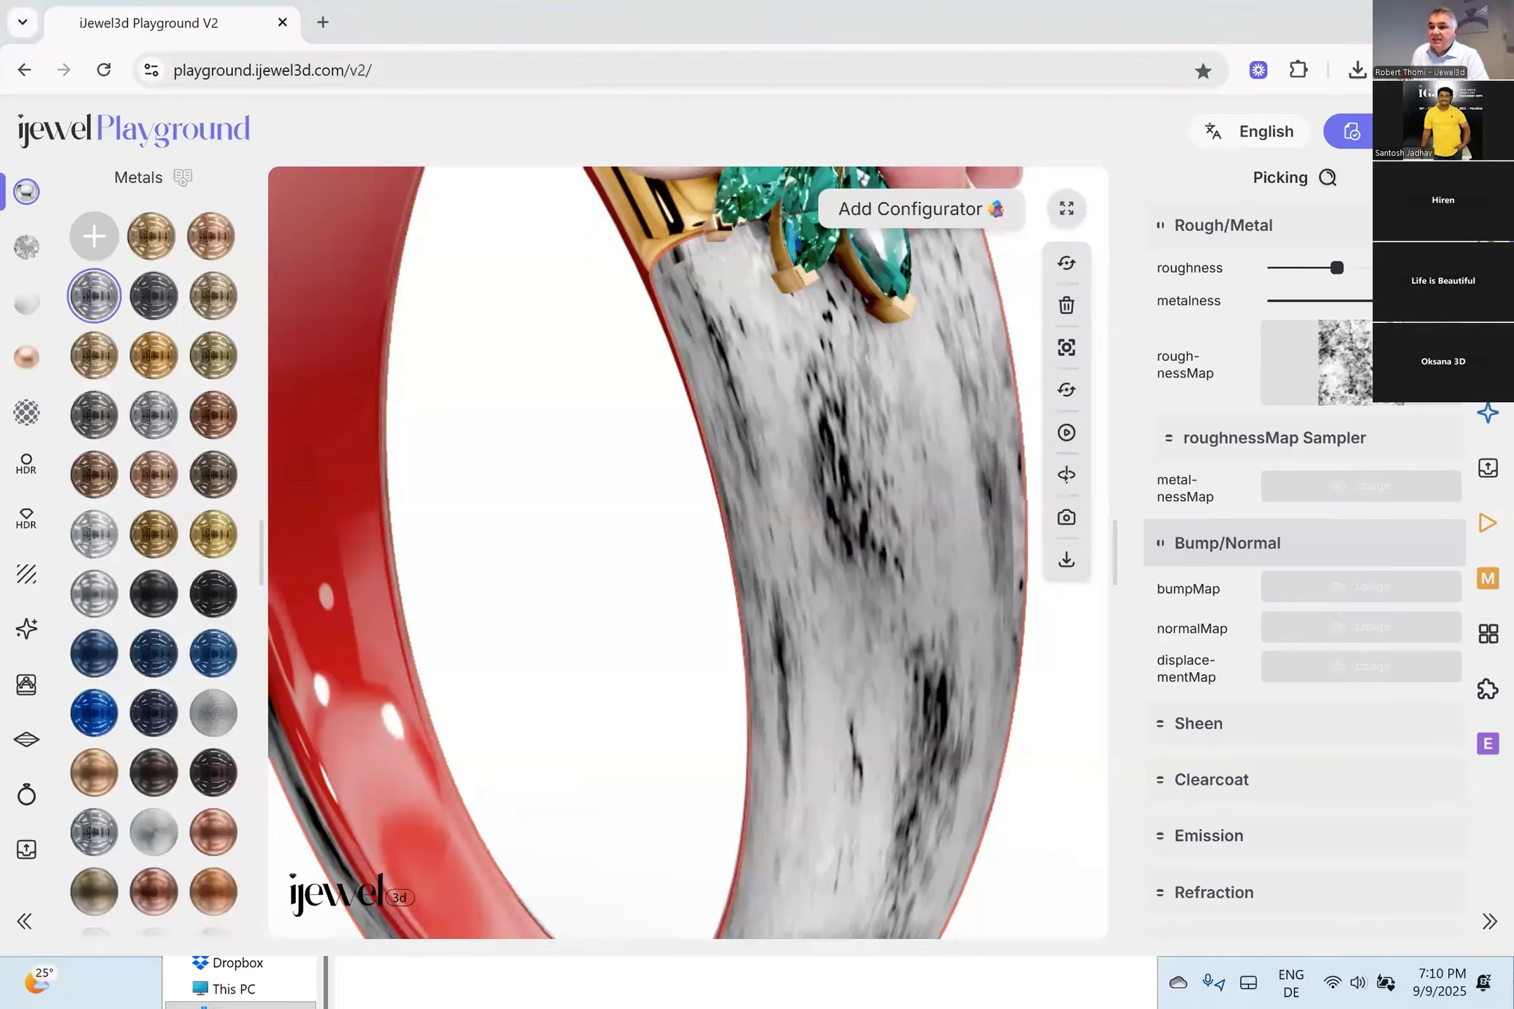
key(alt+Tab)
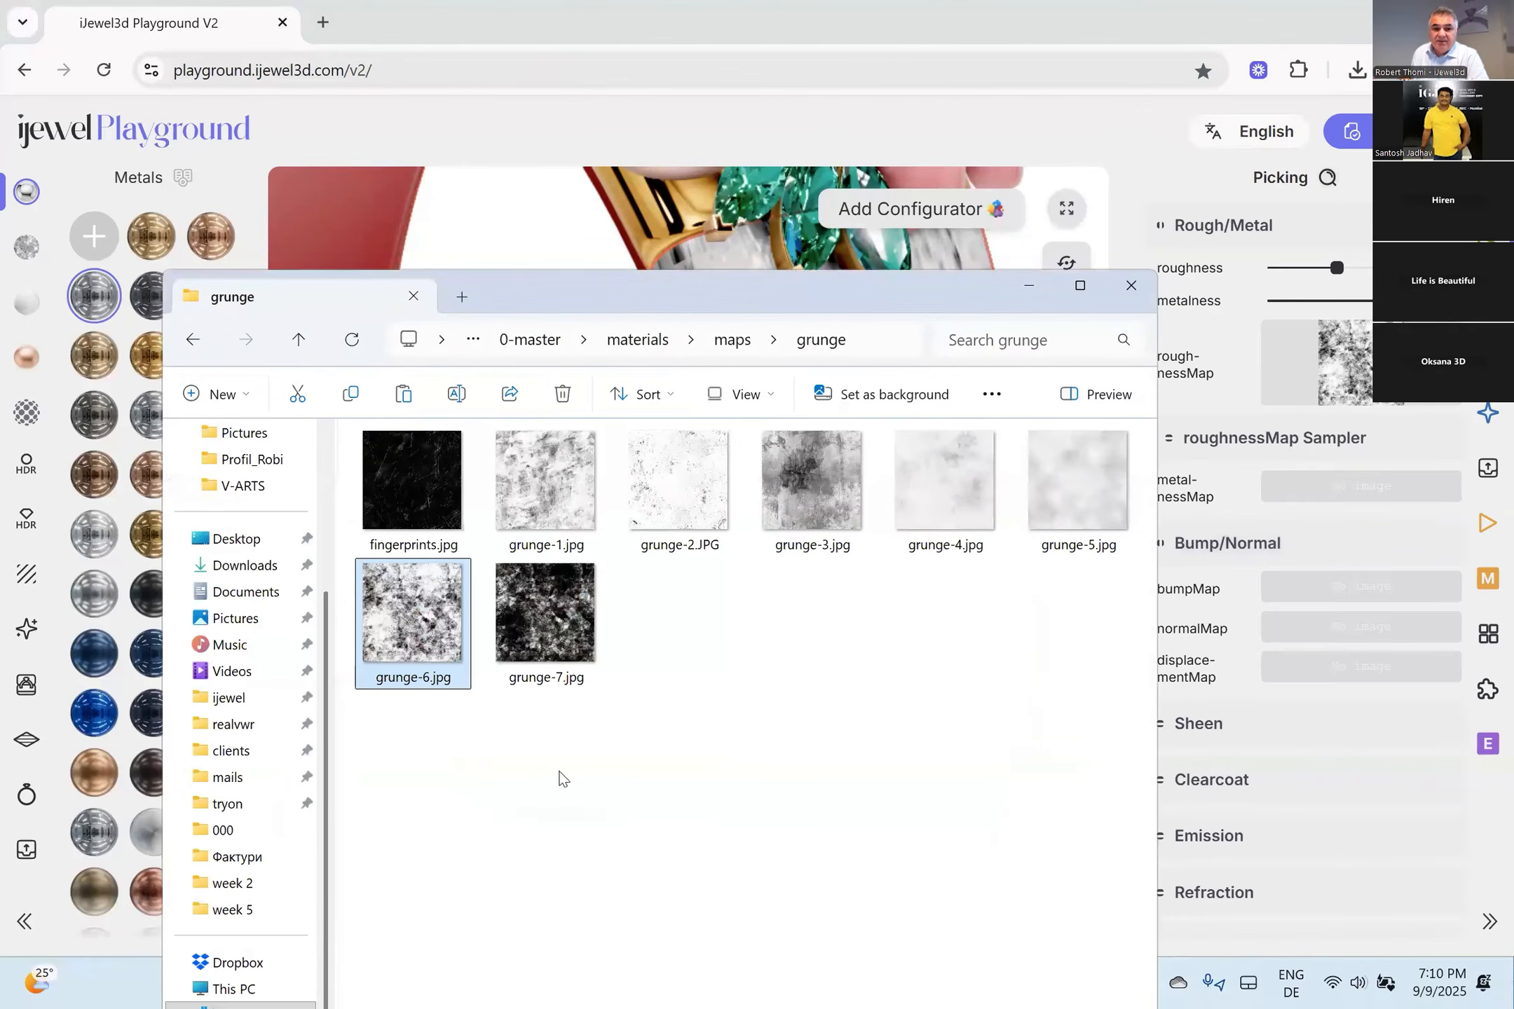
drag(543, 468, 1393, 594)
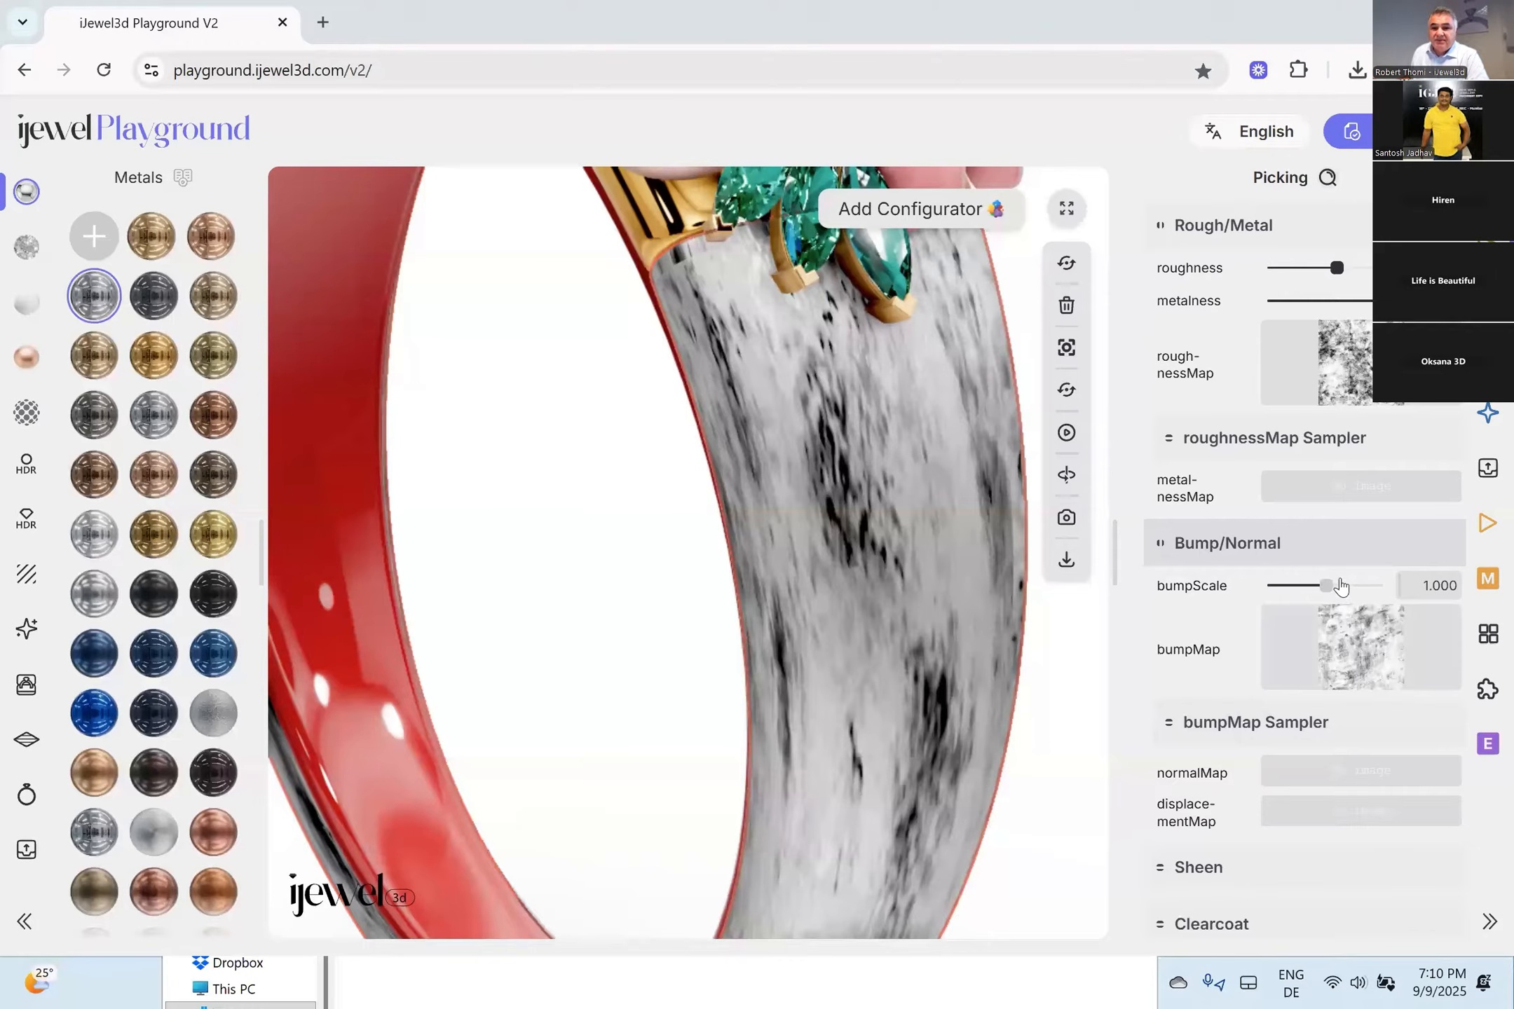
Try a bumpScale of -12.514 on the band's material, then set it to 2.000 and inspect the surface.
drag(1326, 592, 1325, 592)
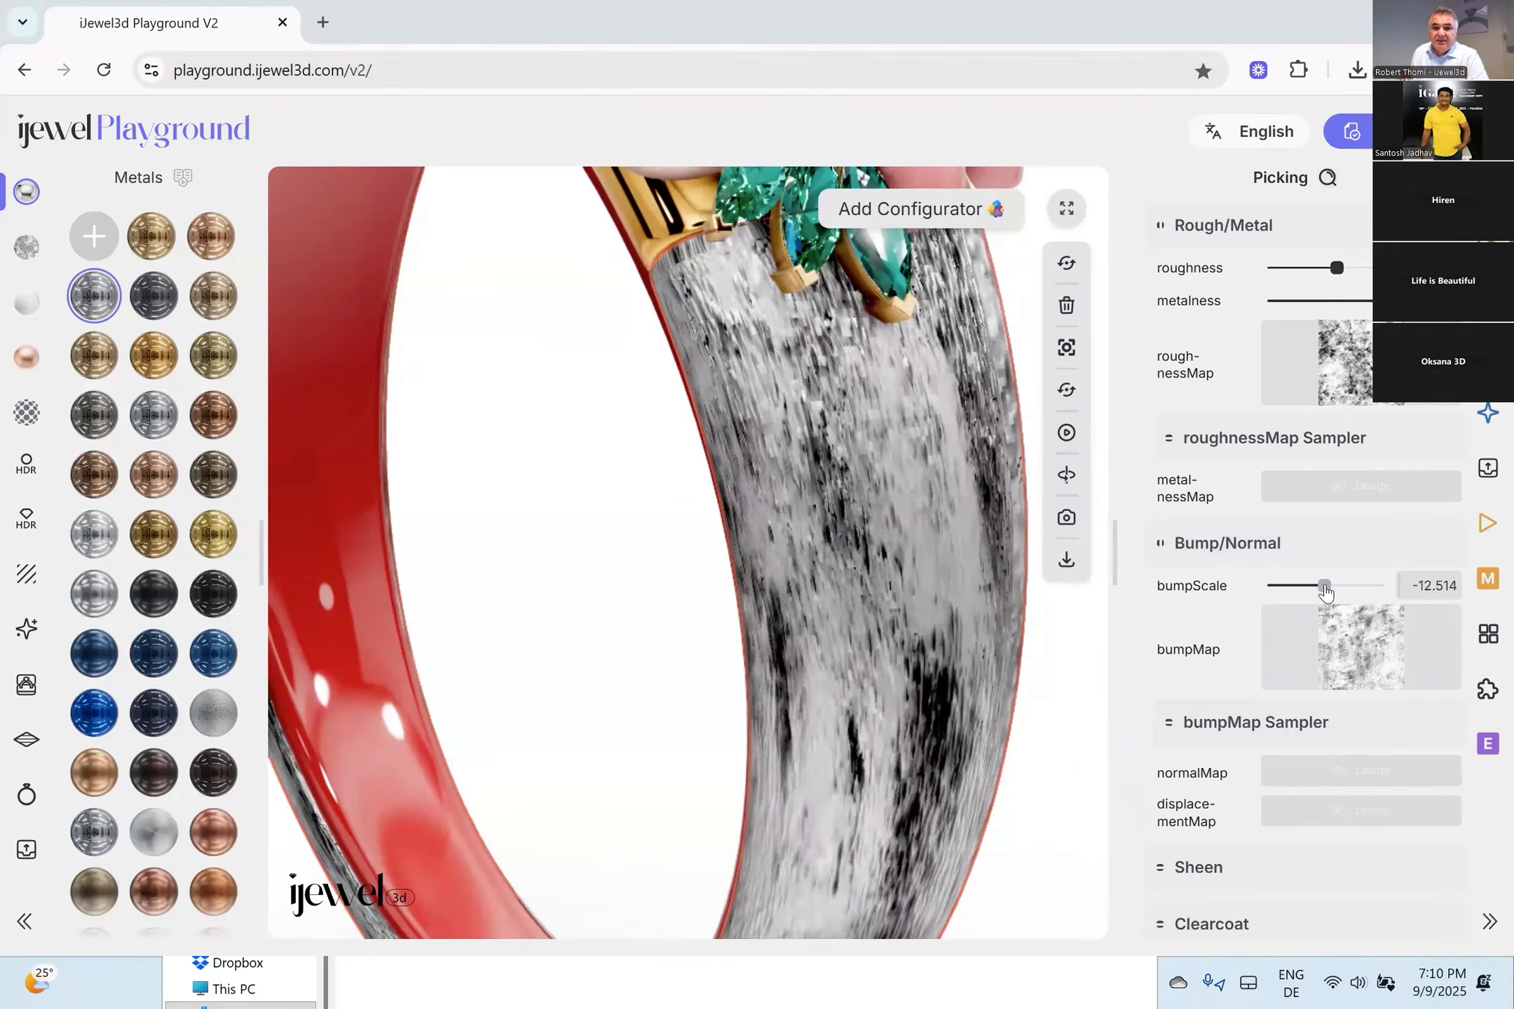
double_click(1424, 587)
text(2)
key(Return)
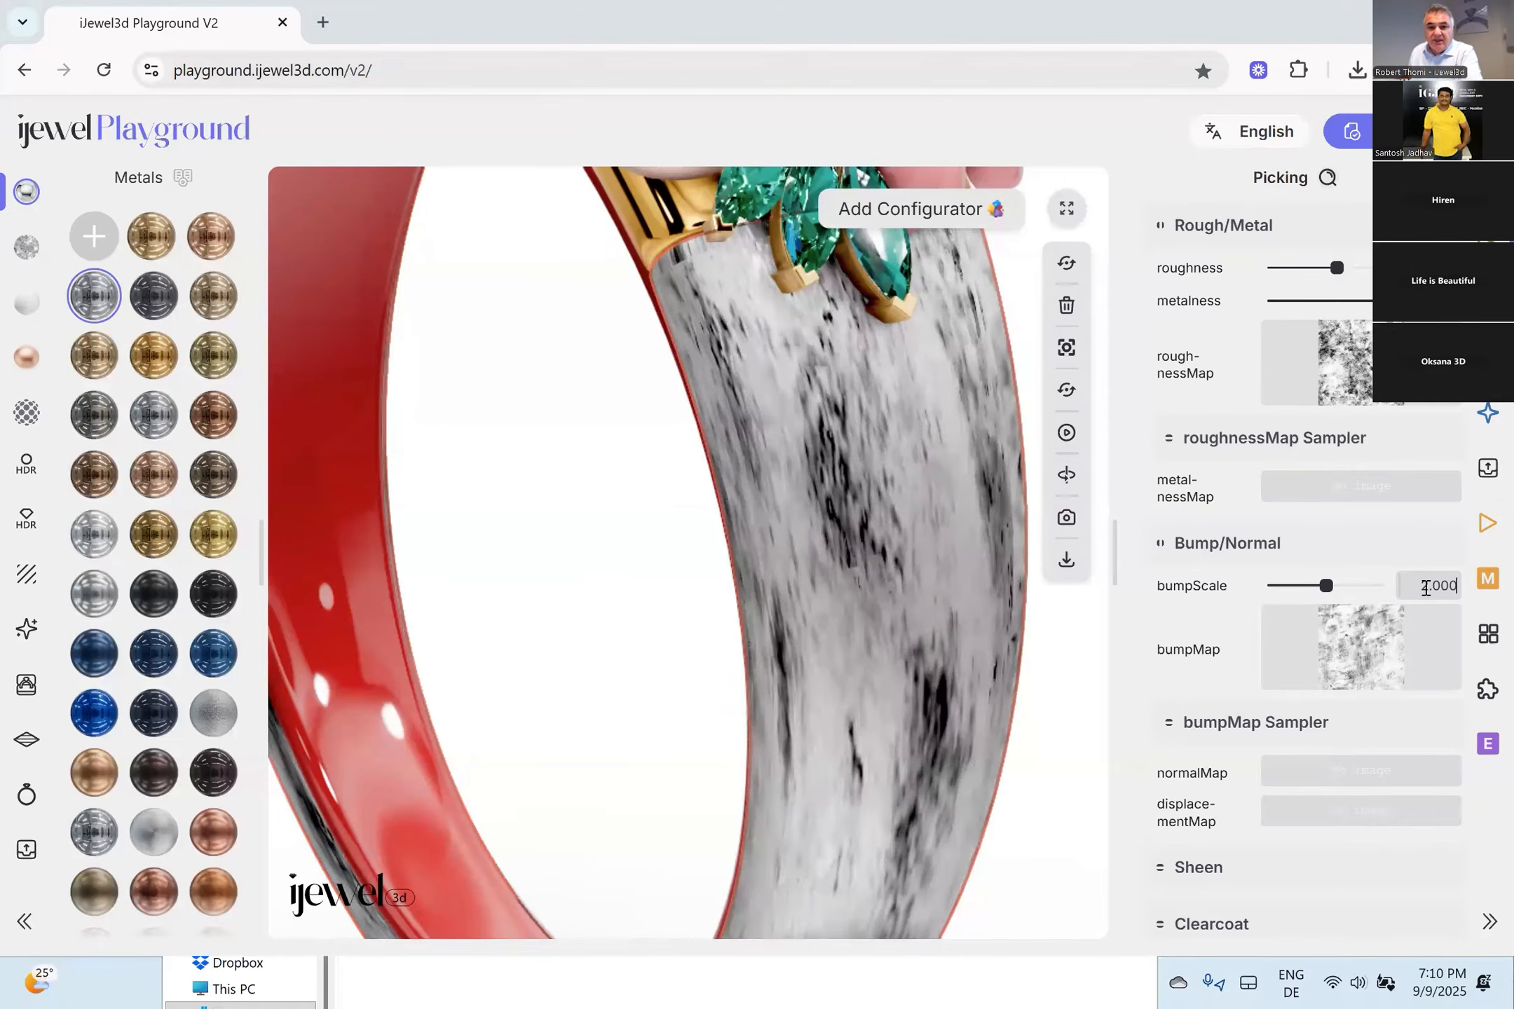
drag(950, 625, 892, 604)
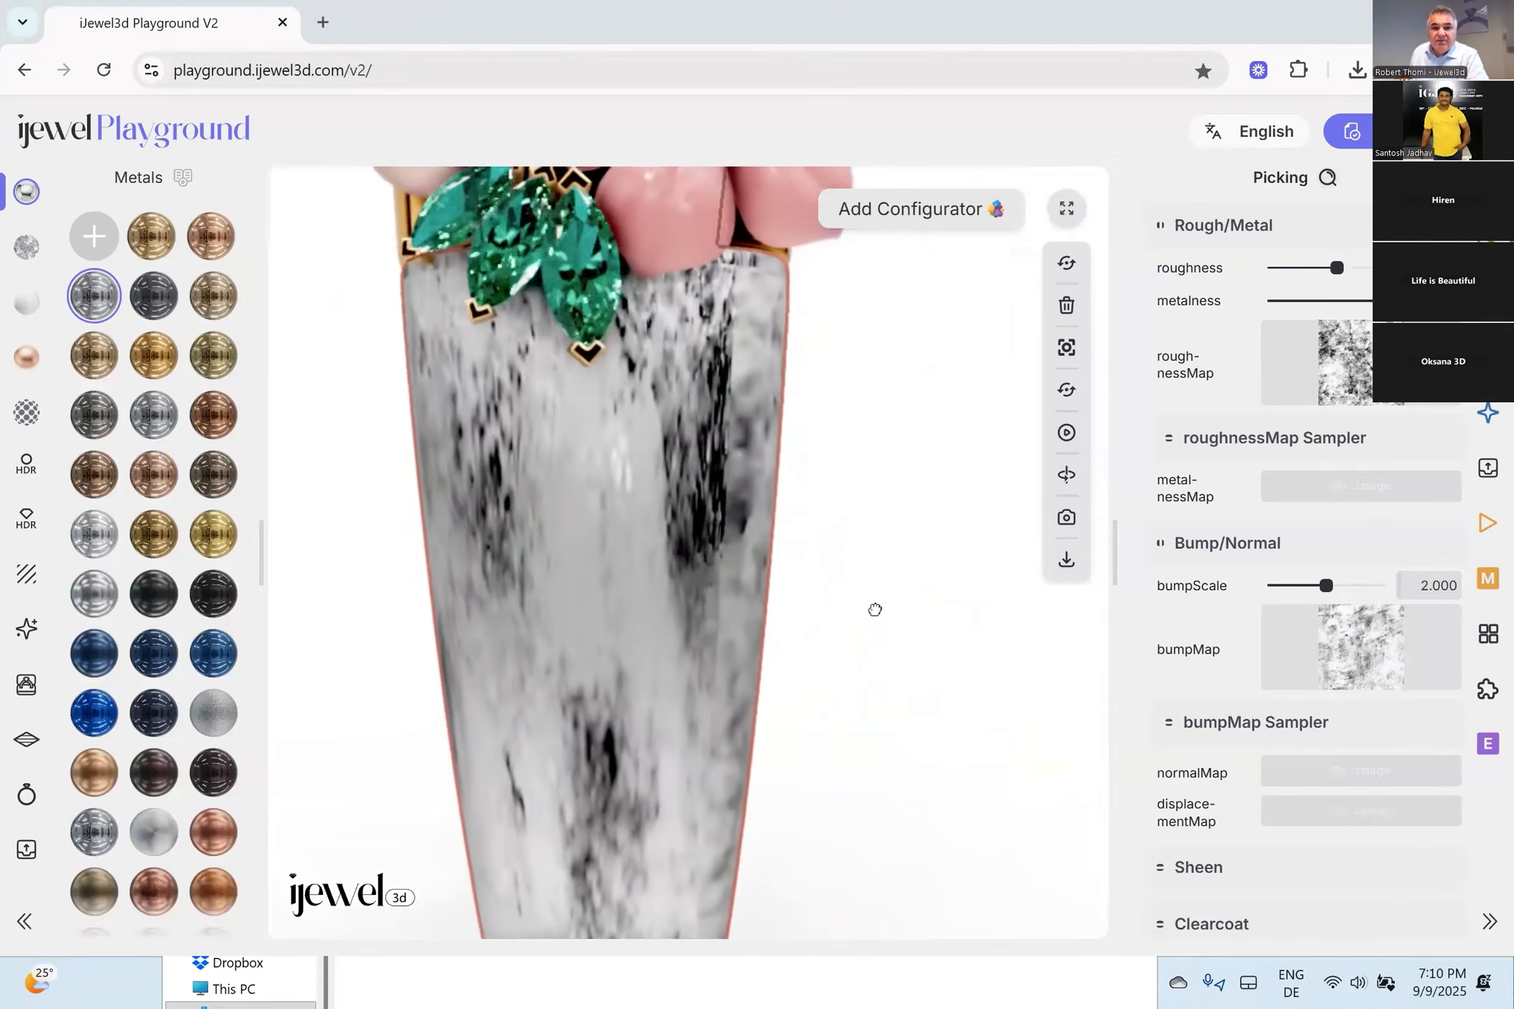
Enable Triplanar mapping on the band's material and inspect the grunge texture around the band.
scroll(1318, 641, down, 10)
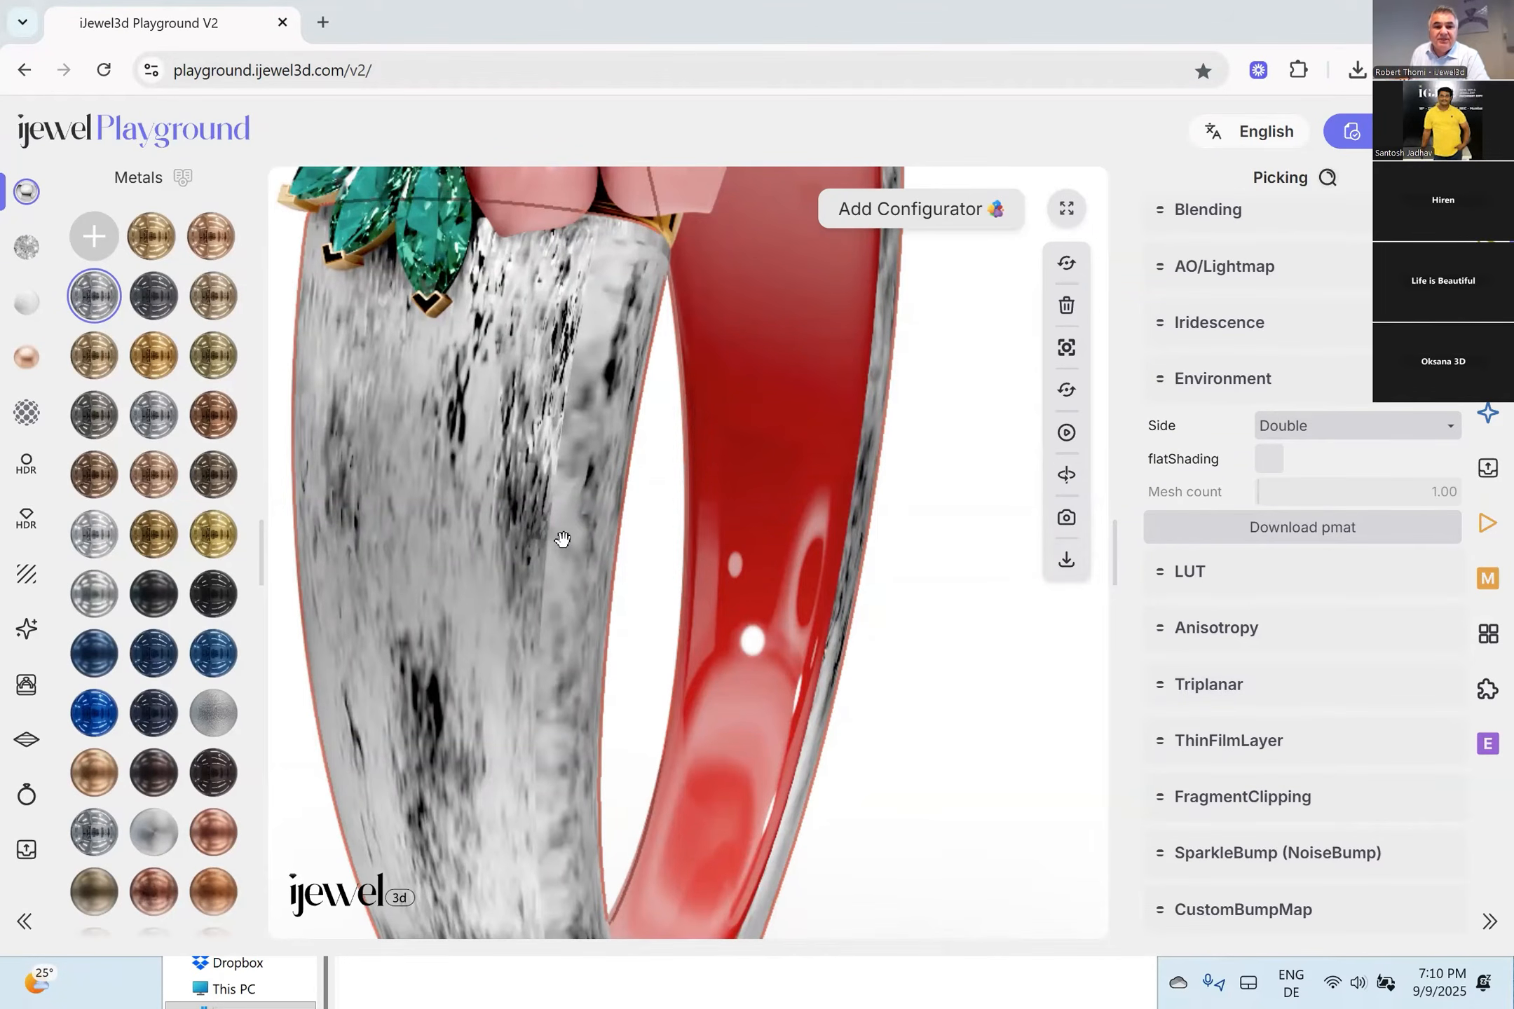
drag(682, 551, 700, 551)
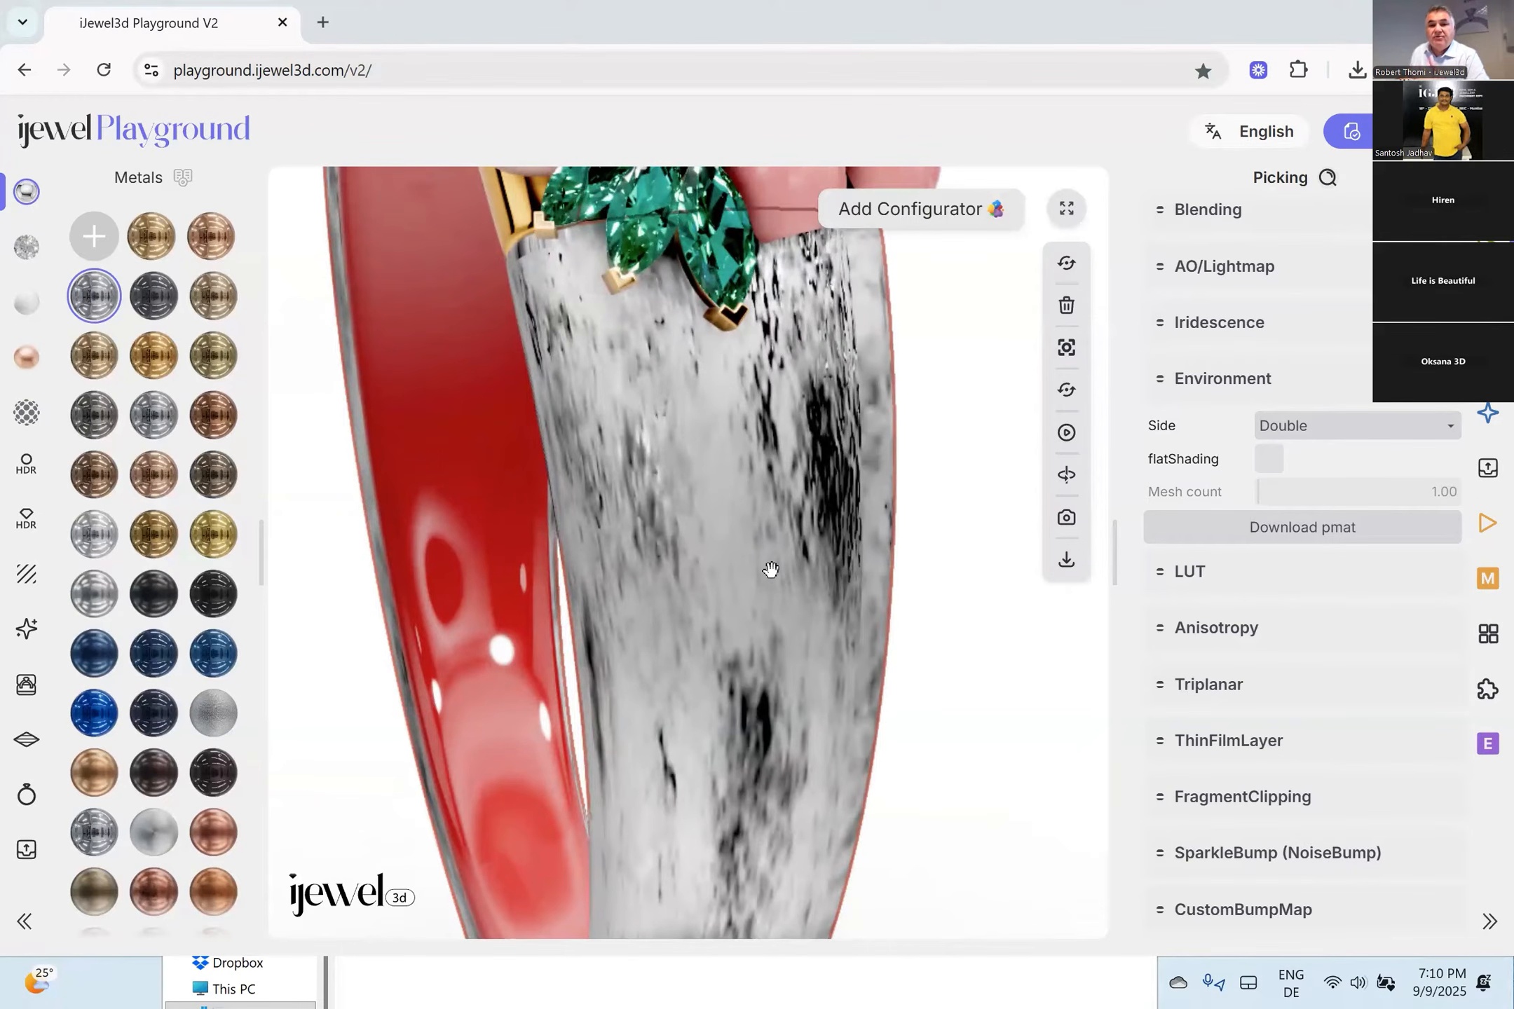
click(1213, 686)
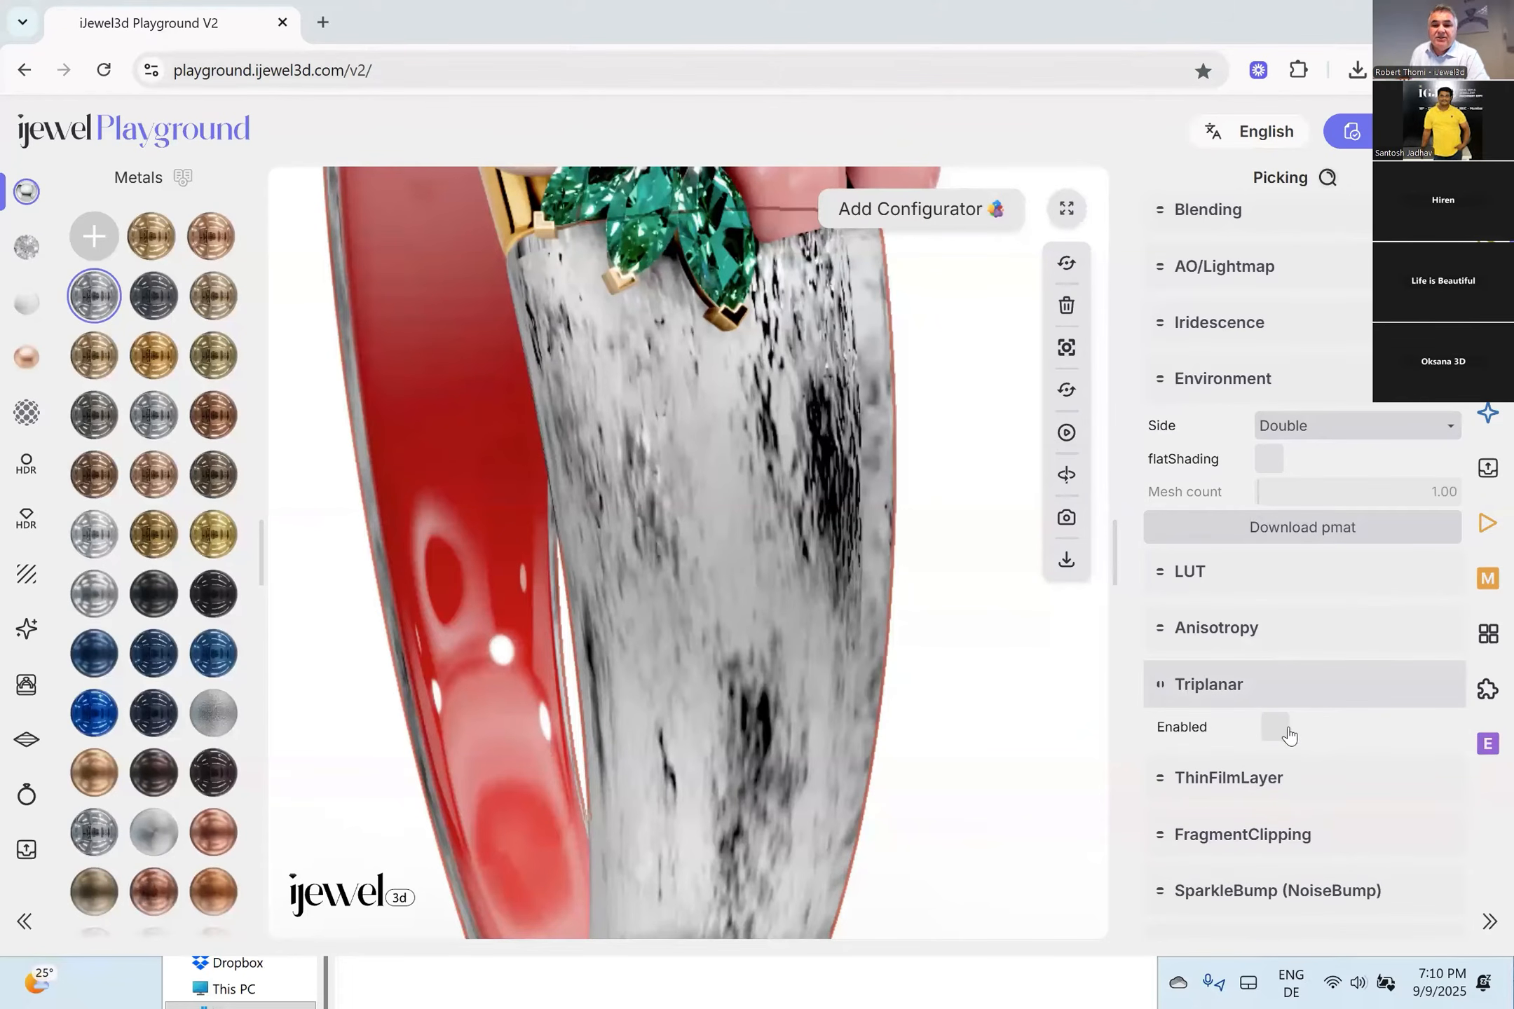
click(1272, 729)
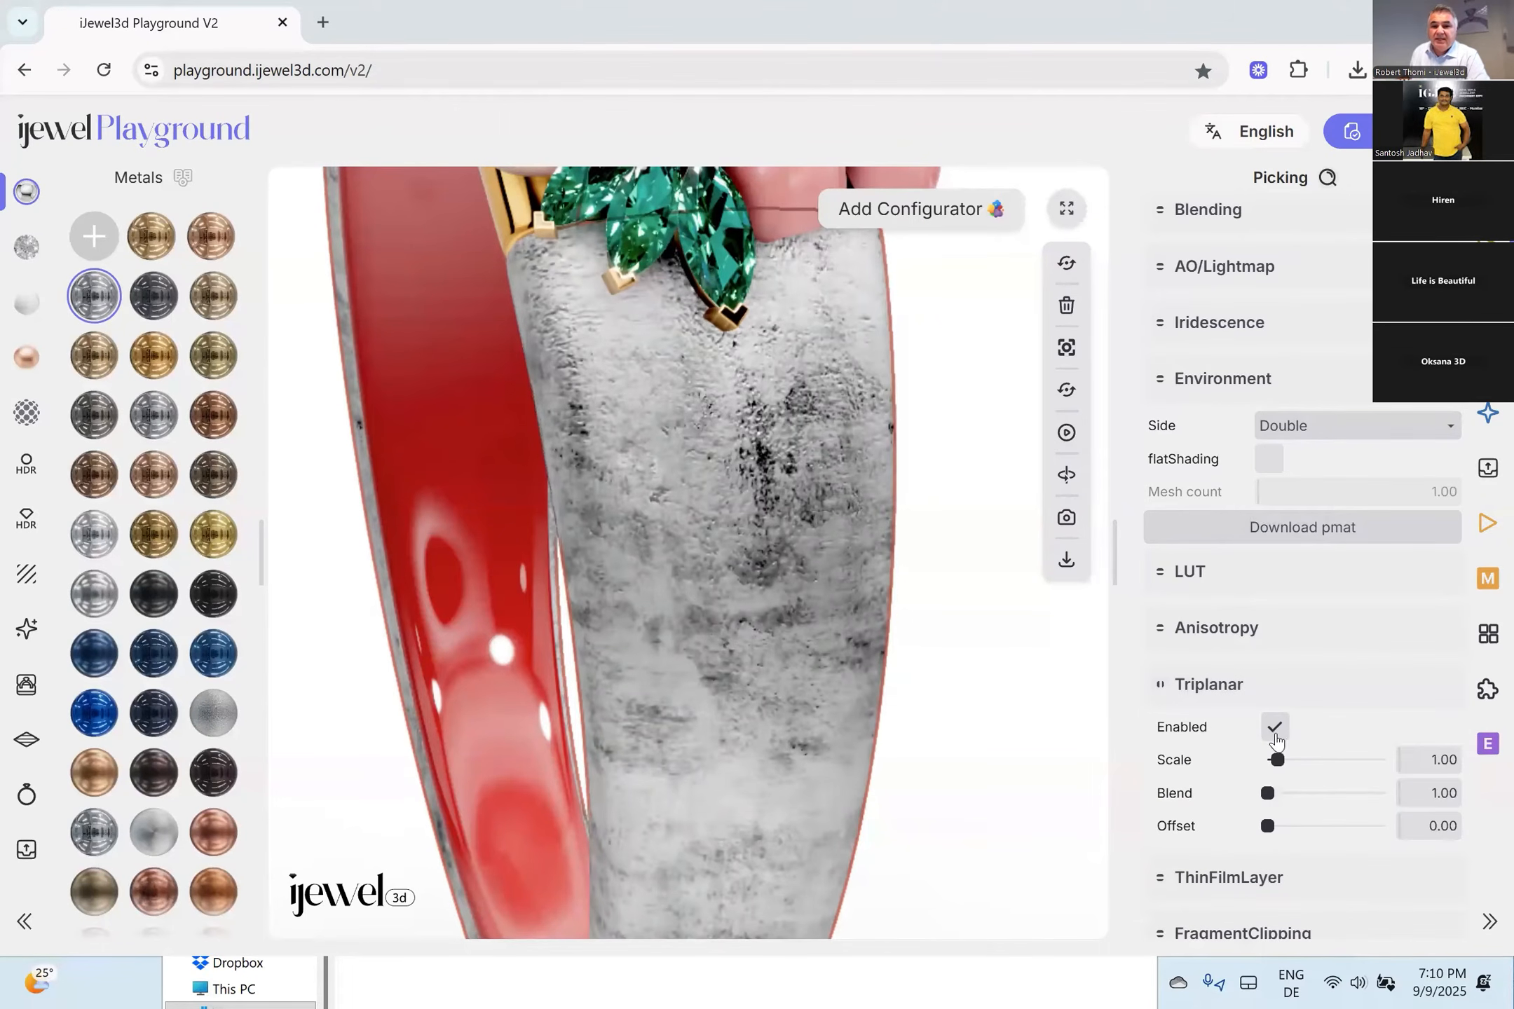
drag(844, 642, 617, 637)
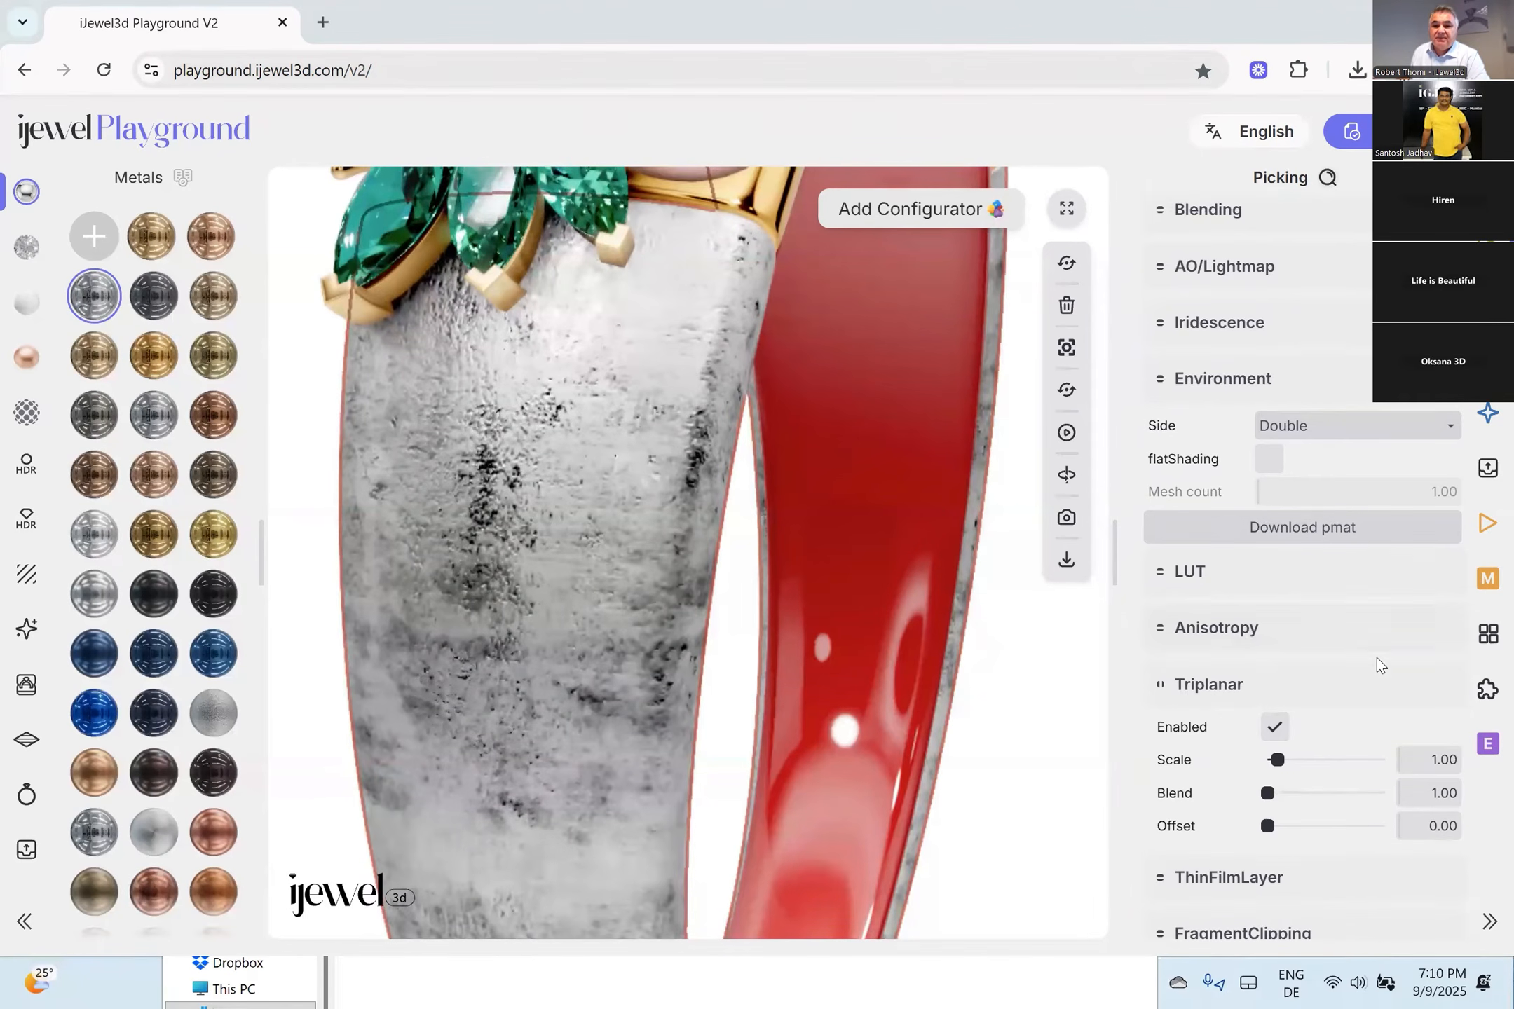
Set the Triplanar scale to 1.40 and review the band material's bump, roughness and color map settings.
scroll(1261, 564, down, 3)
drag(1274, 541, 1283, 550)
mouse_move(659, 619)
mouse_down()
mouse_move(683, 623)
mouse_move(654, 623)
mouse_up()
scroll(658, 622, down, 3)
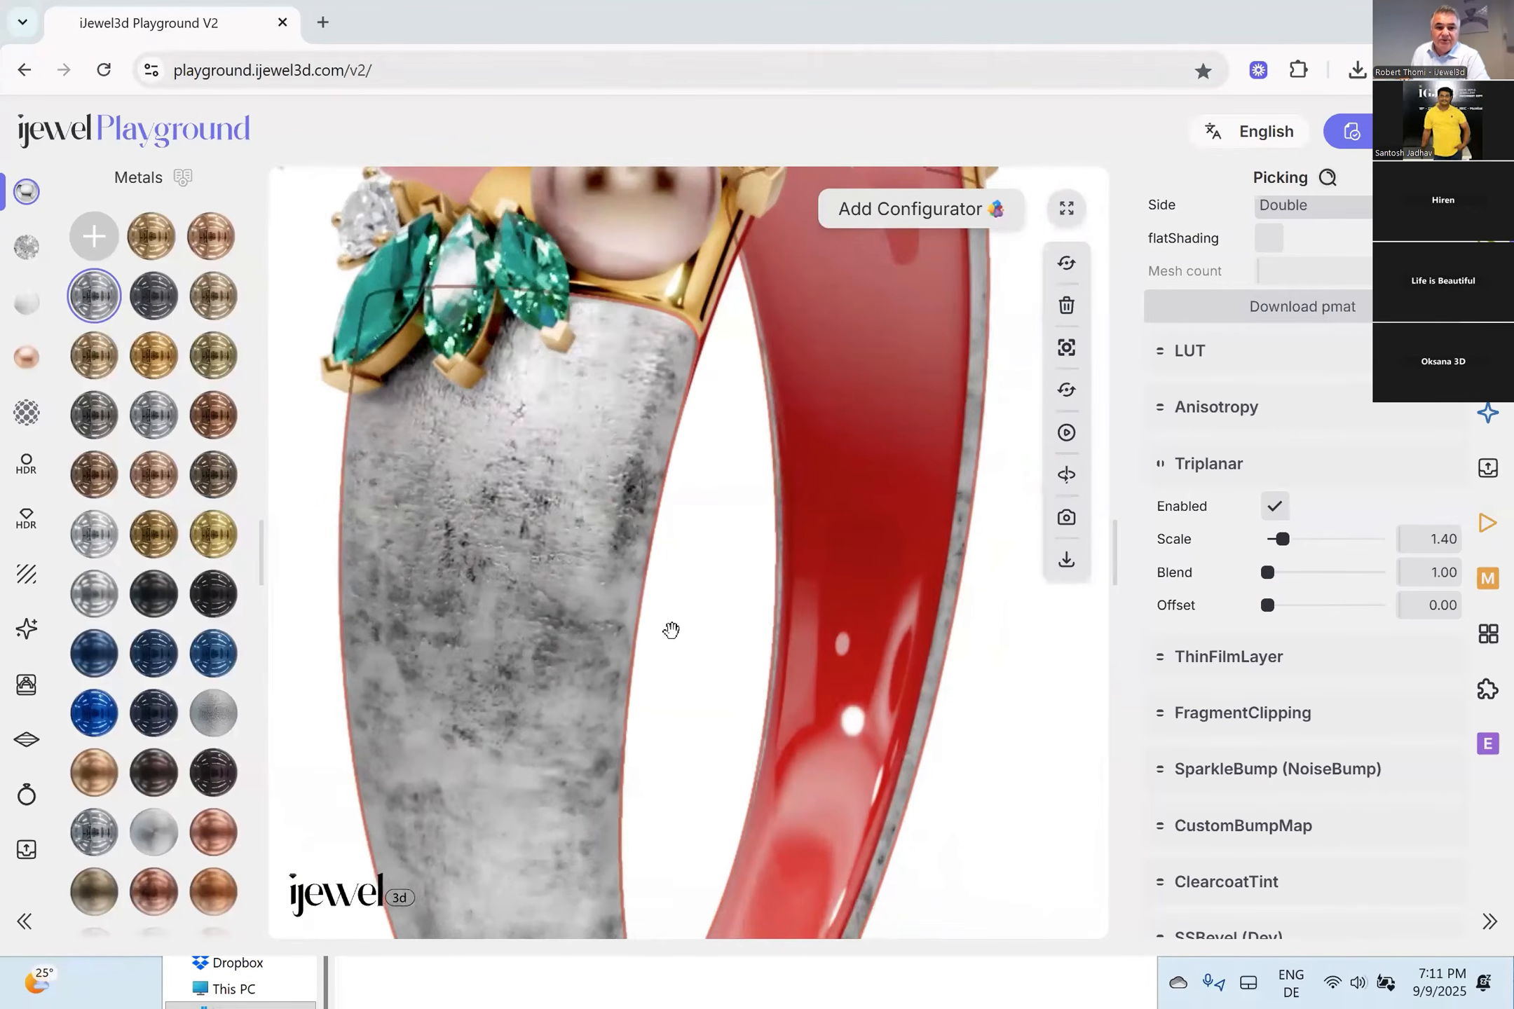
scroll(1335, 501, up, 15)
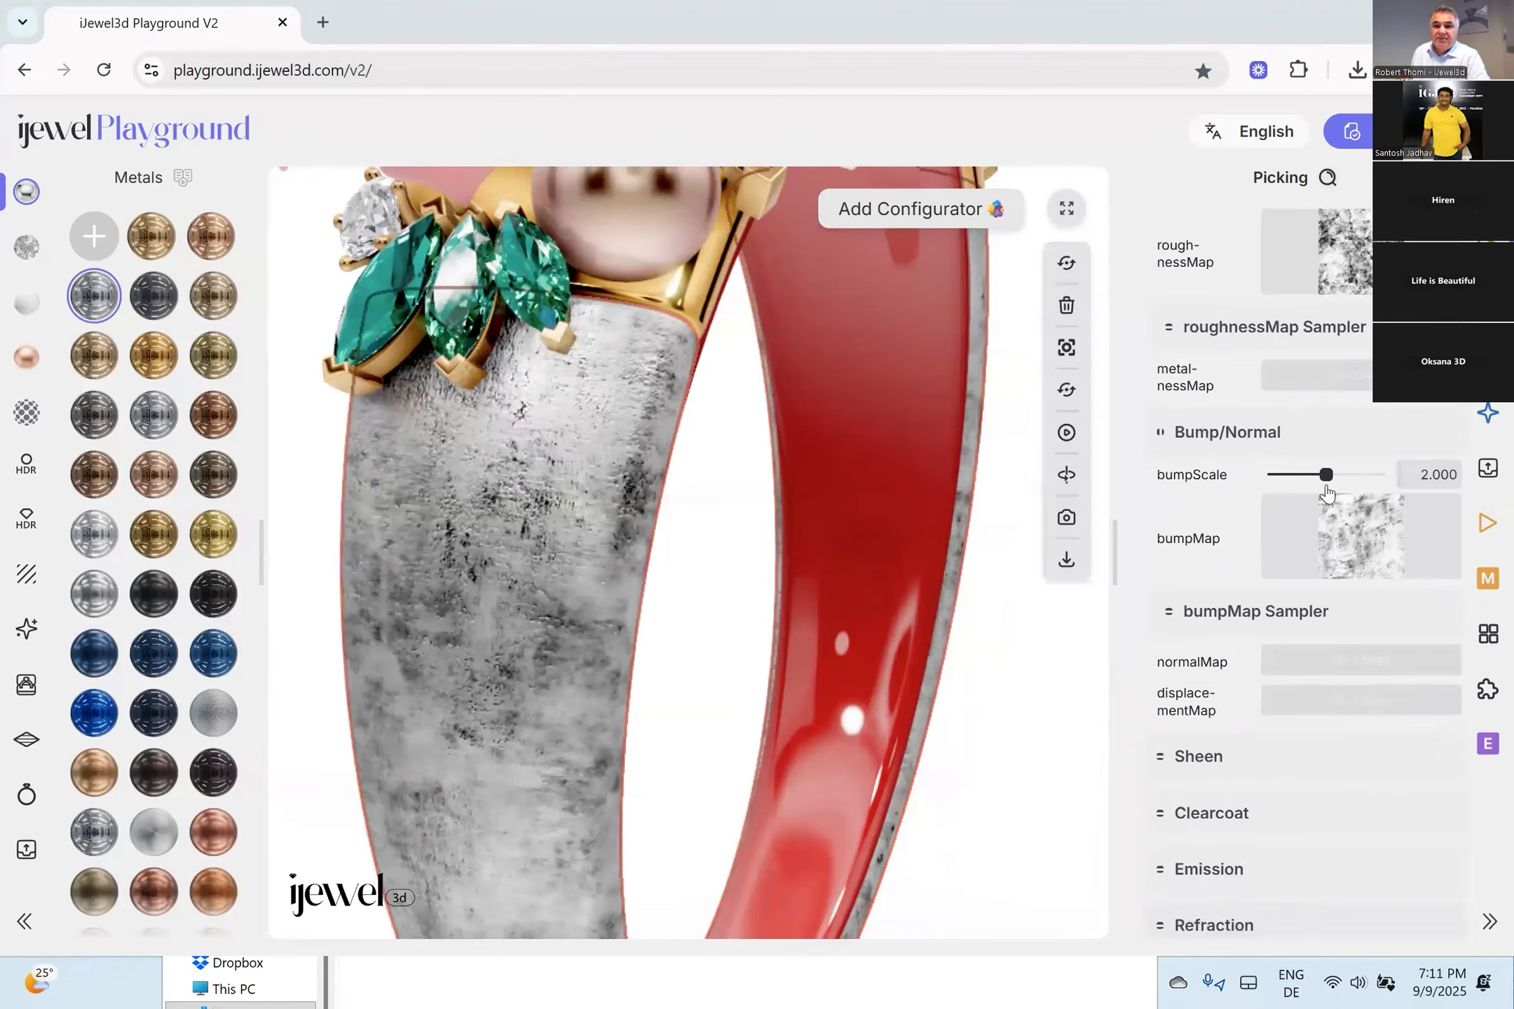
scroll(1324, 475, up, 2)
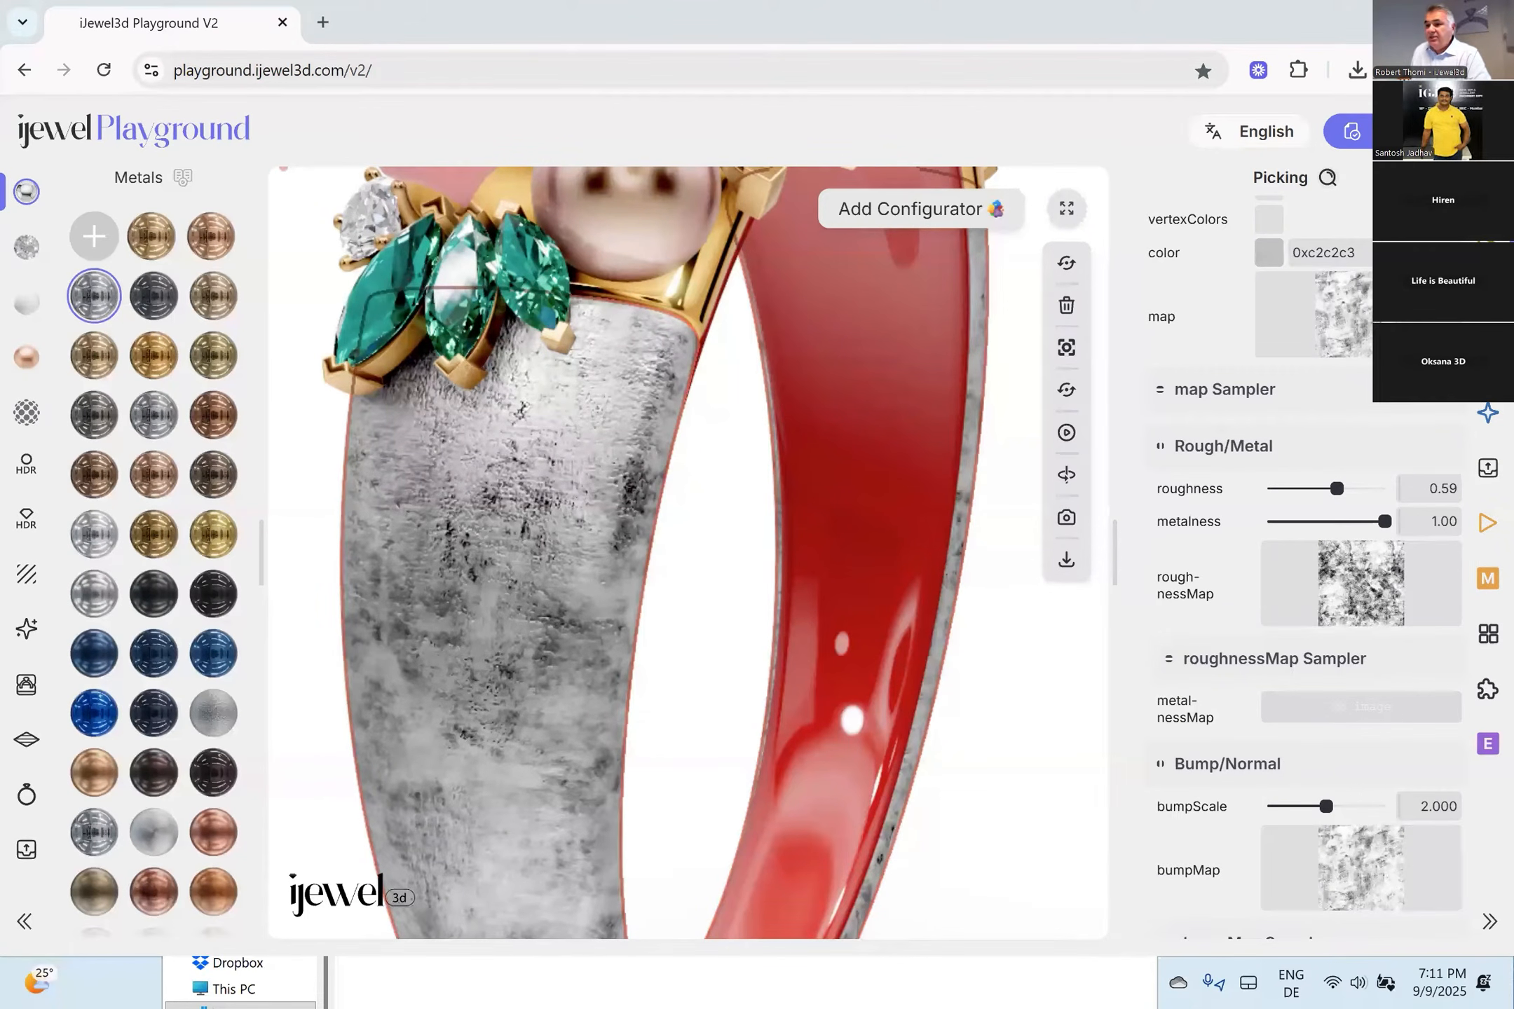
Switch to Photoshop and open marble 1.png from the week 2 folder.
key(alt+Tab)
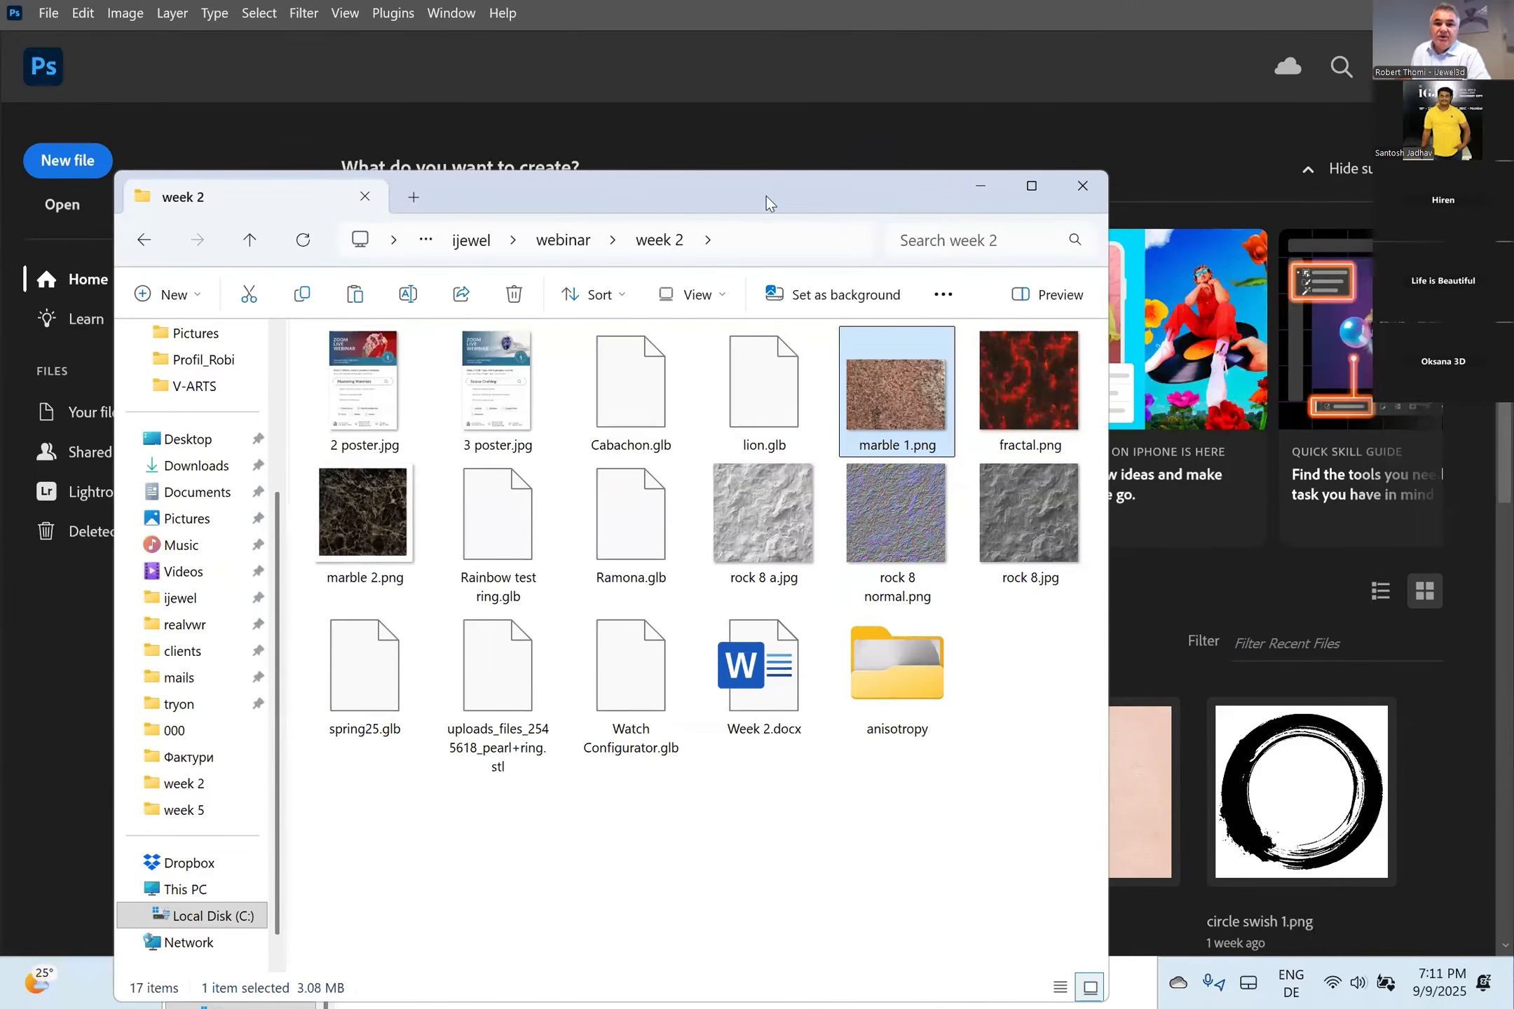
drag(767, 196, 1108, 136)
drag(1230, 338, 327, 457)
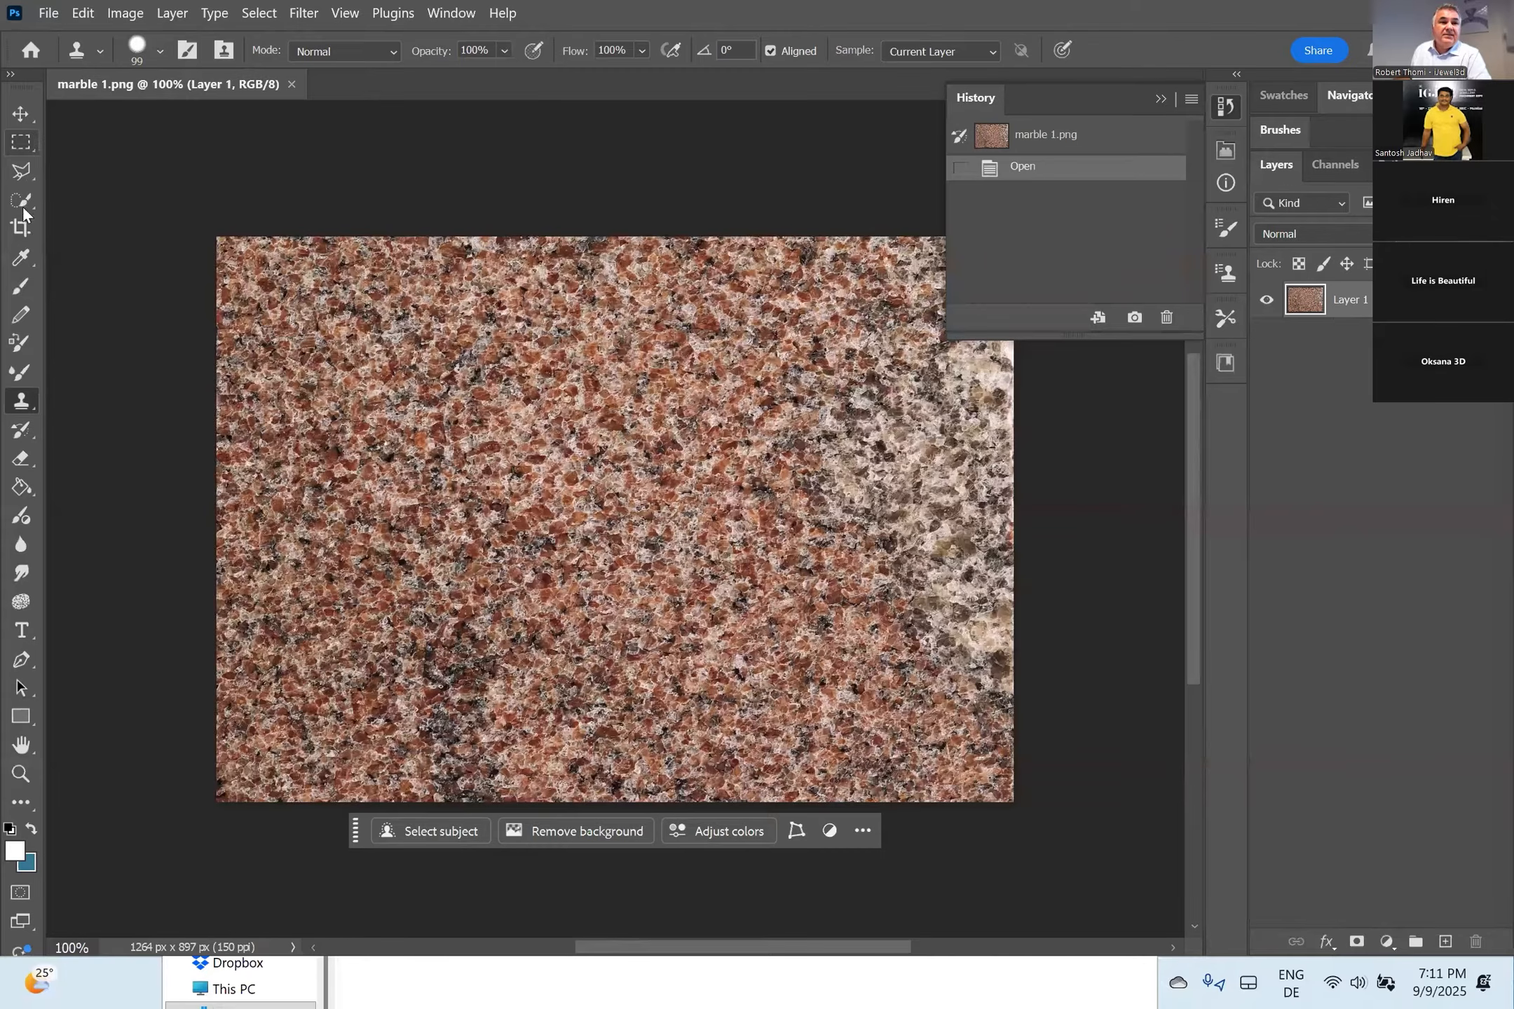
Crop the marble image with a 1:1 ratio to a square of about 481 px.
click(21, 228)
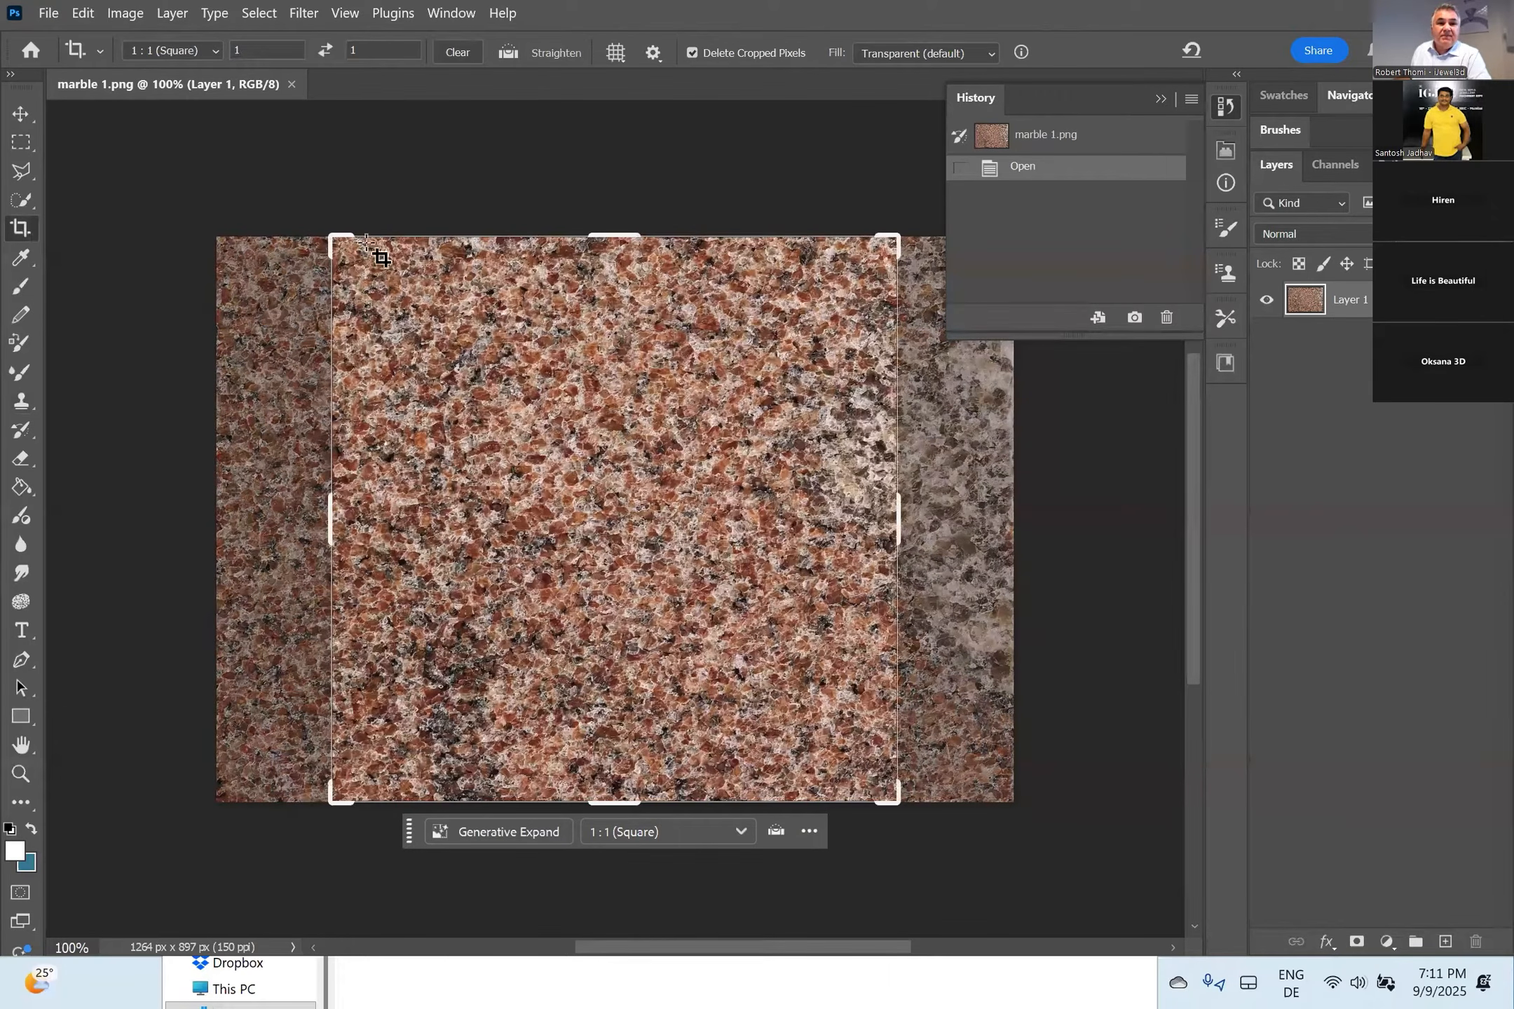
drag(332, 238, 426, 312)
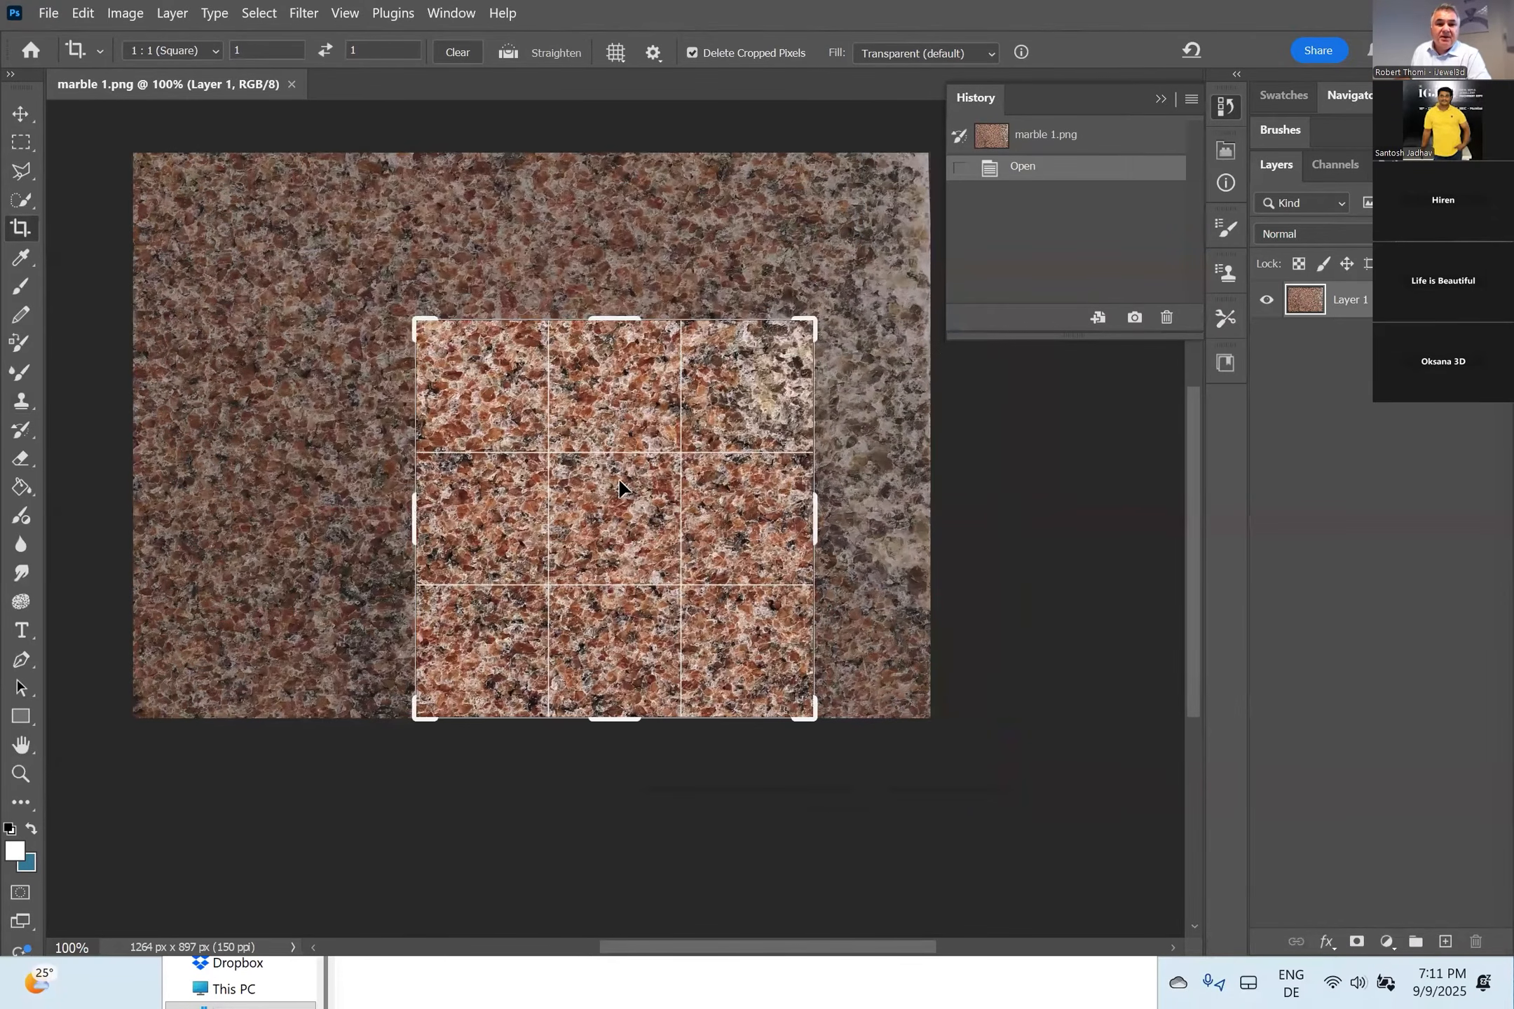
drag(560, 430, 776, 540)
drag(815, 727, 768, 667)
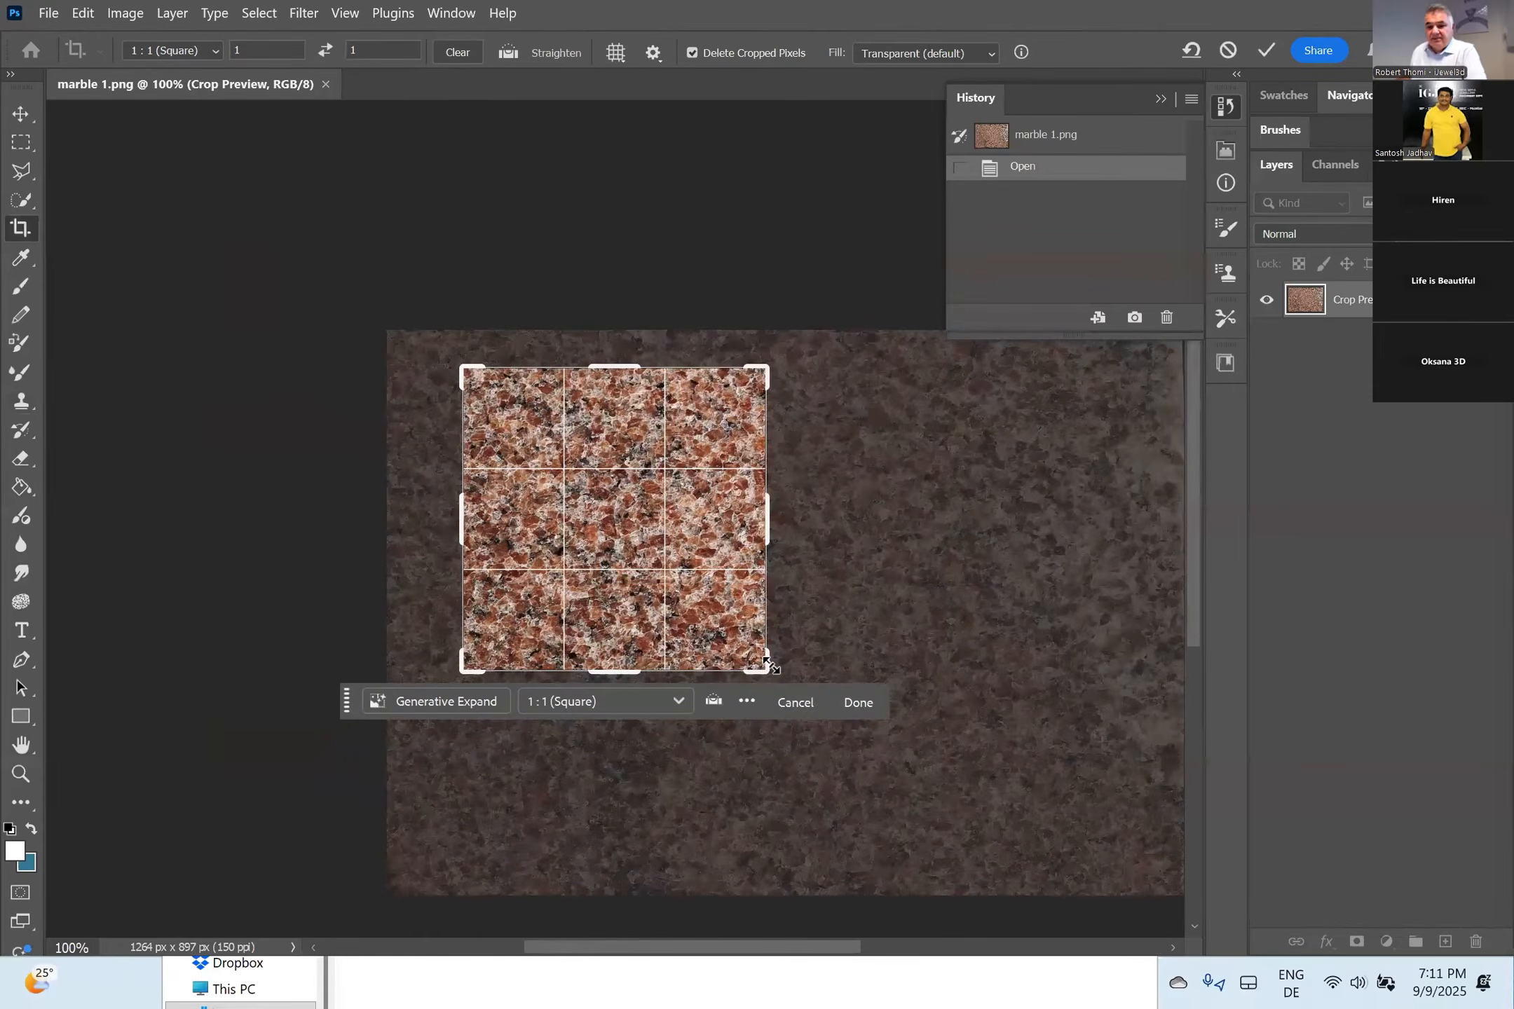
key(Return)
Resize the cropped marble image to 512 × 512 pixels.
click(132, 14)
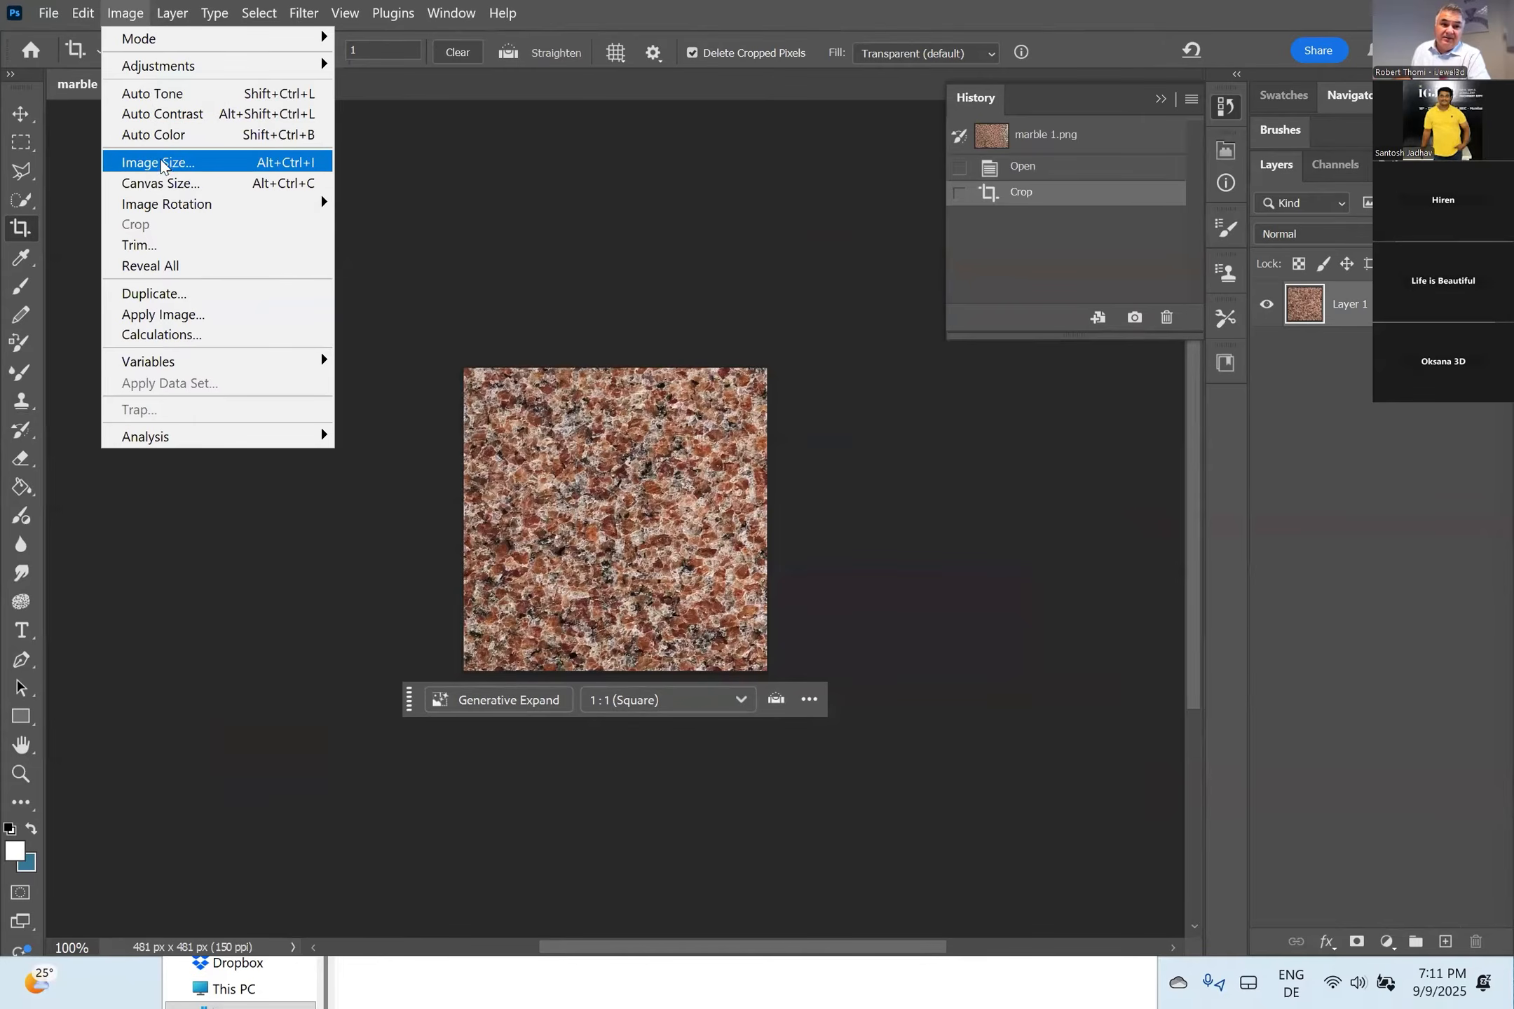
click(160, 164)
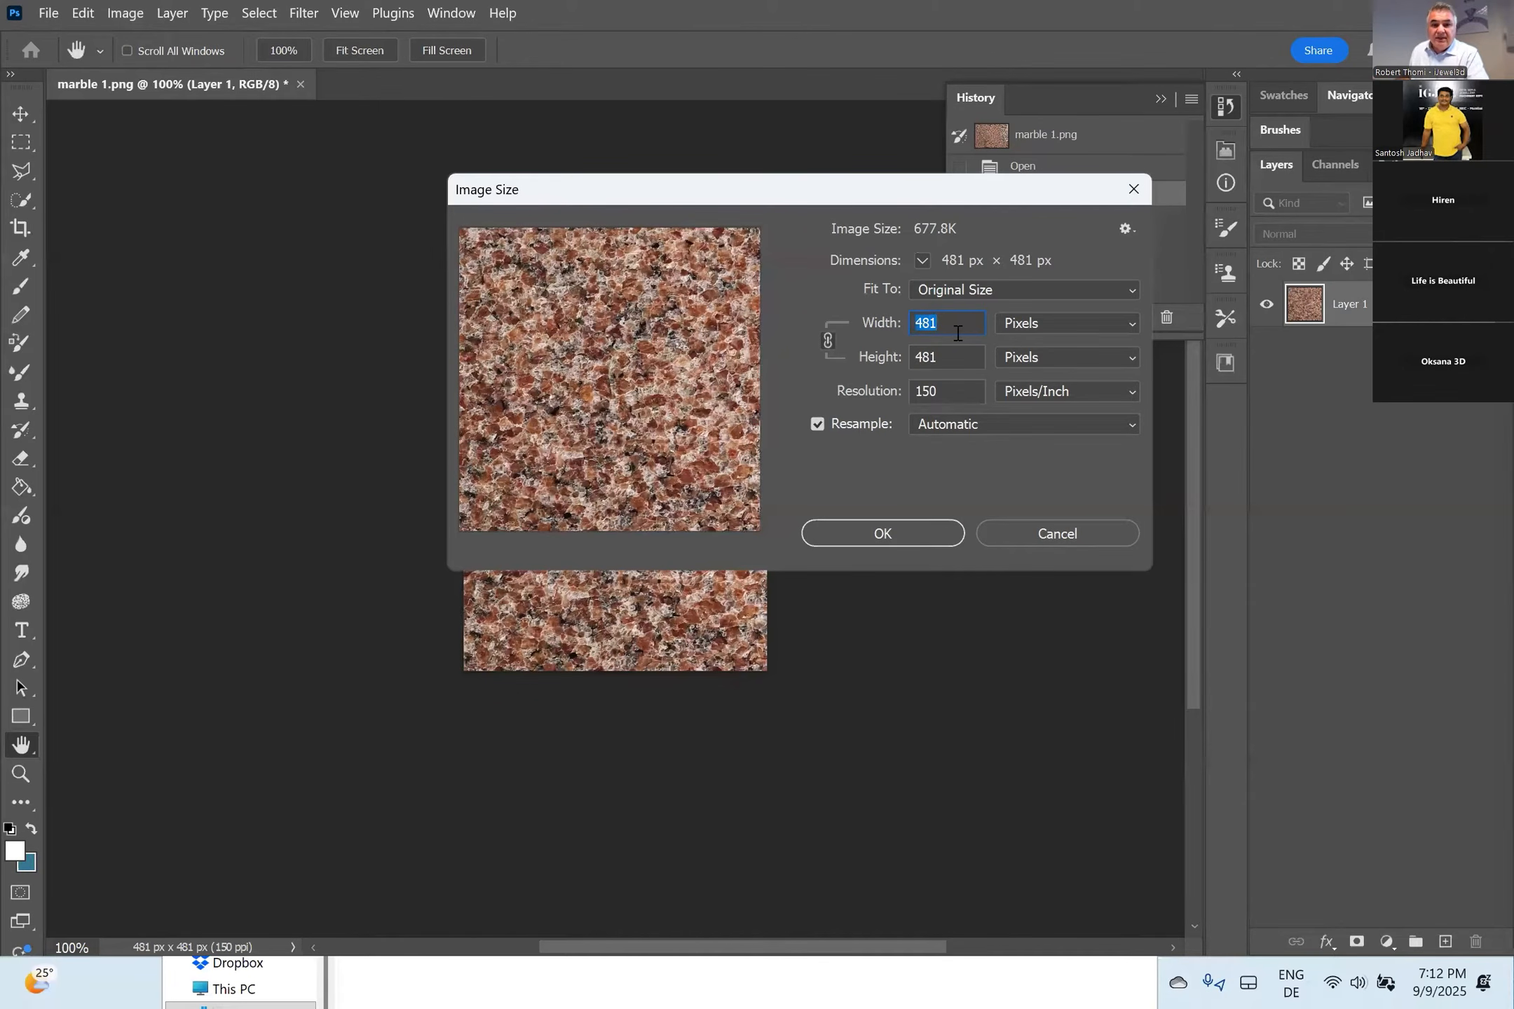
text(512)
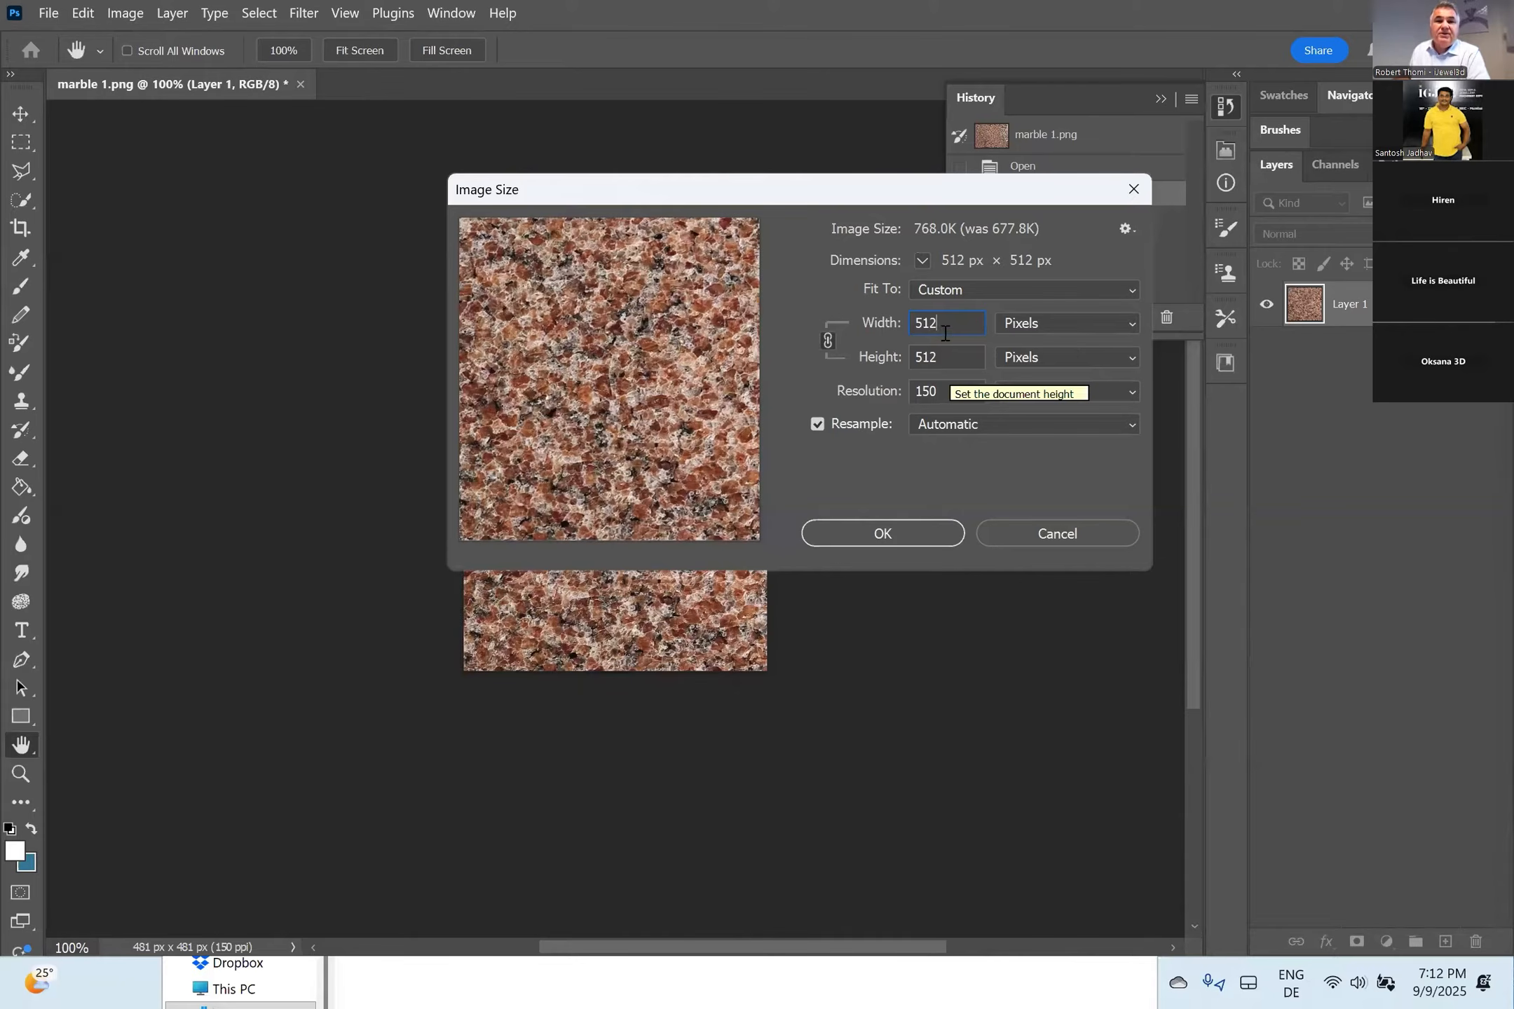
click(888, 536)
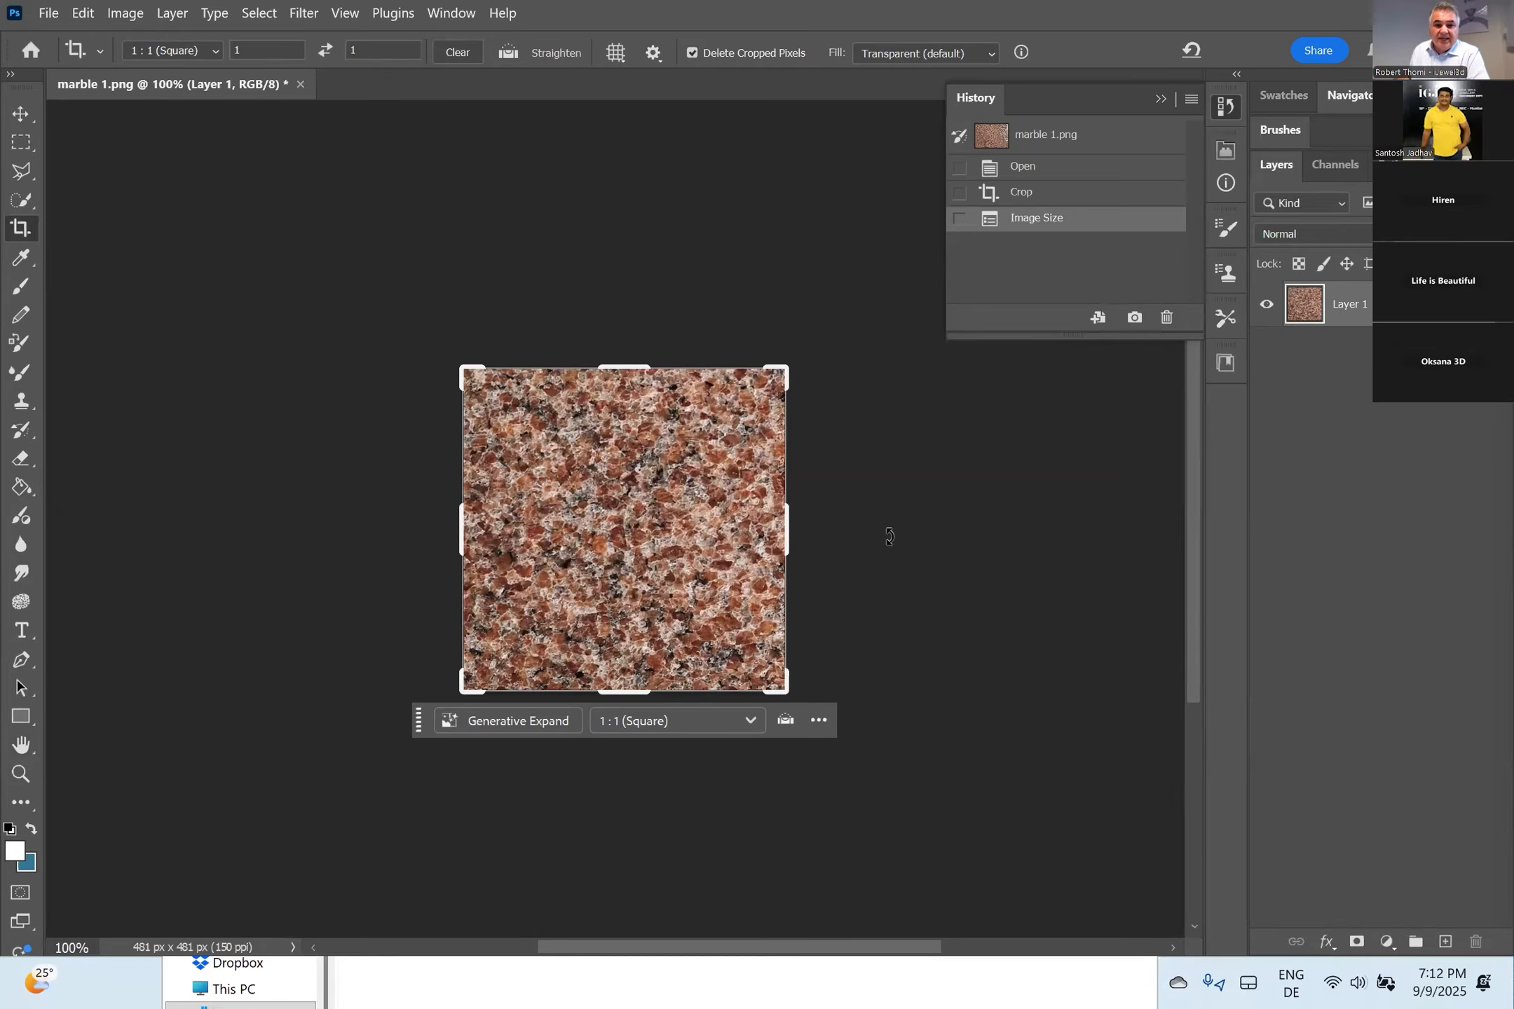
Apply the Offset filter with +246 px horizontal, +255 px vertical and Wrap Around, trying Repeat Edge Pixels for comparison.
click(305, 13)
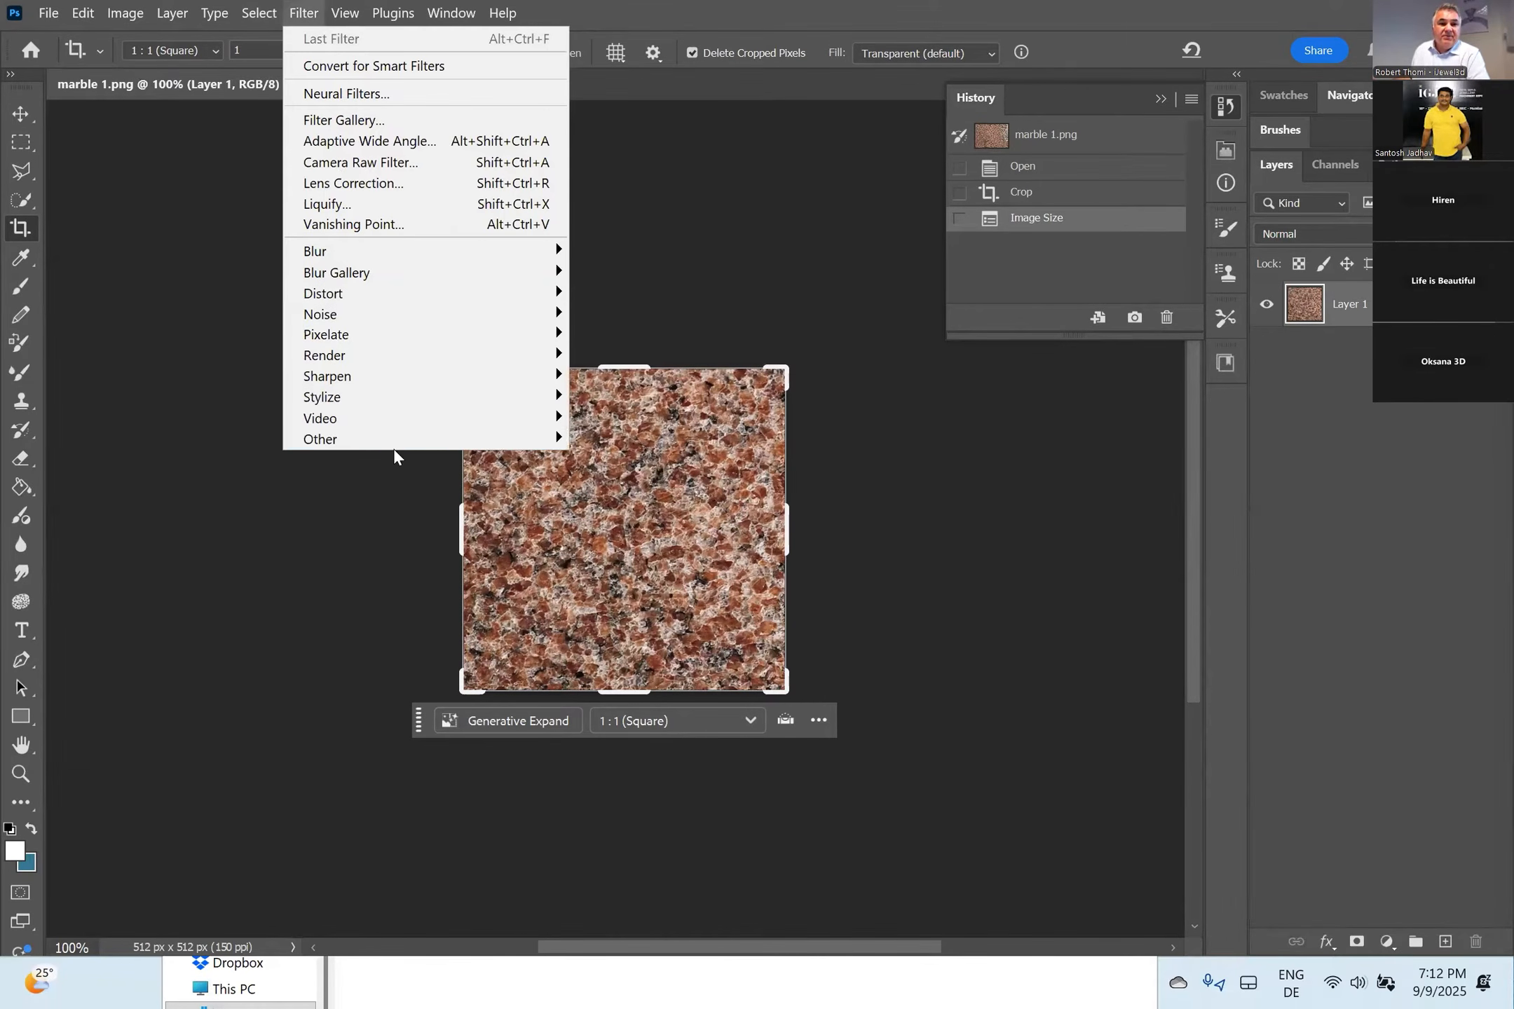
mouse_move(392, 437)
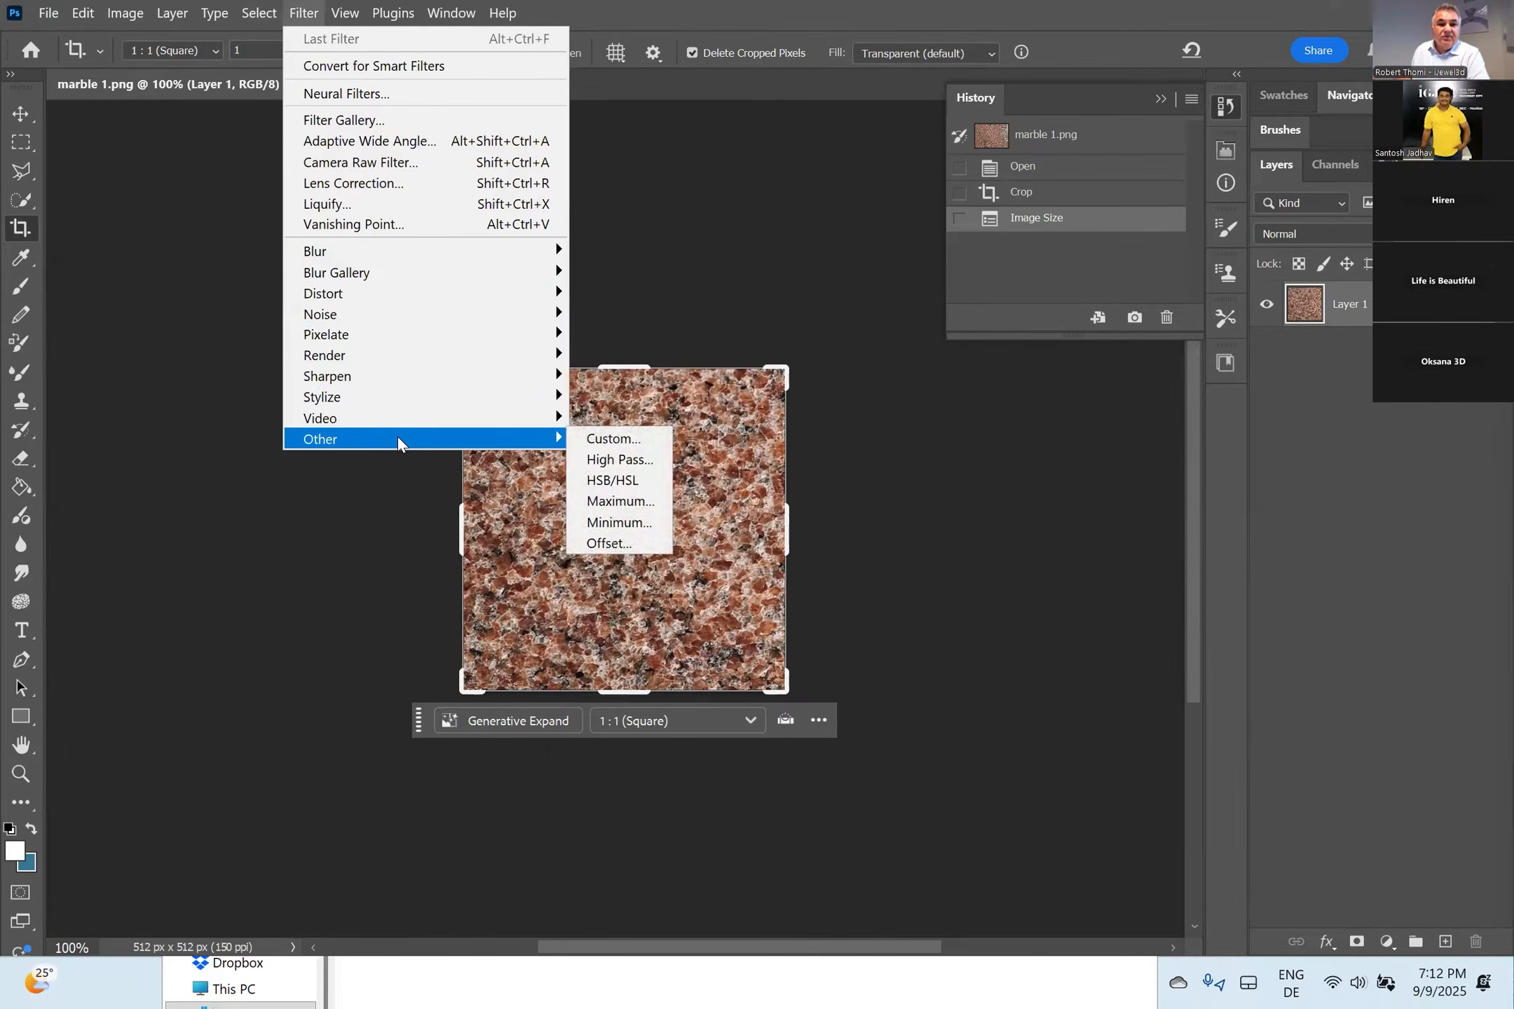
click(595, 546)
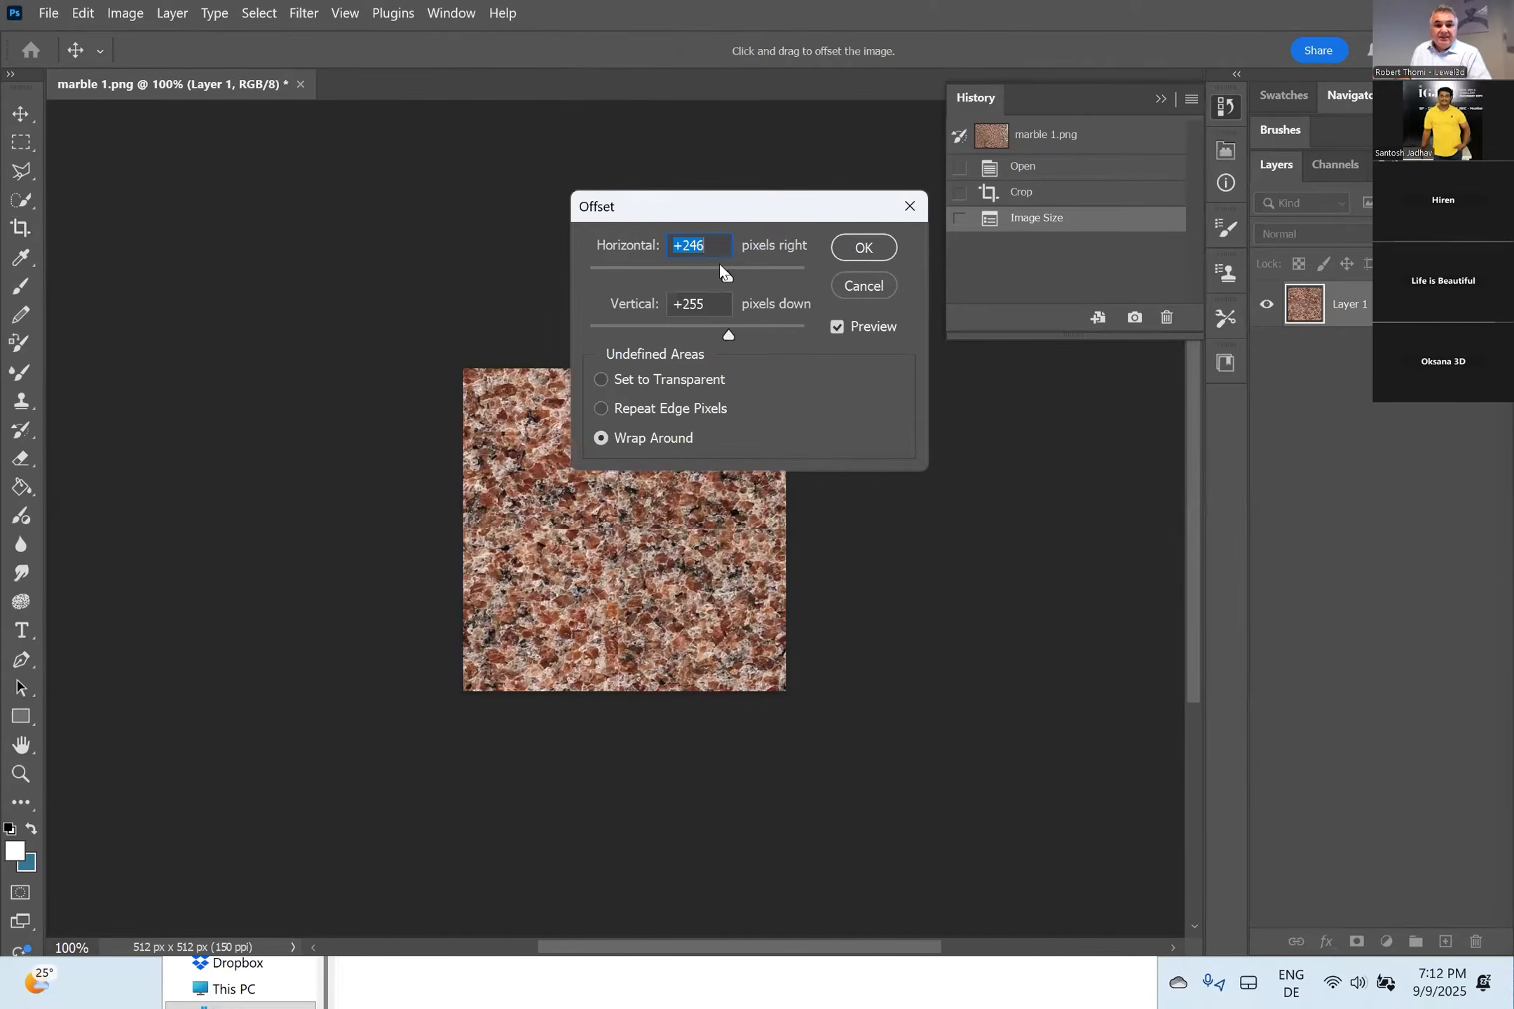
drag(734, 200, 1035, 377)
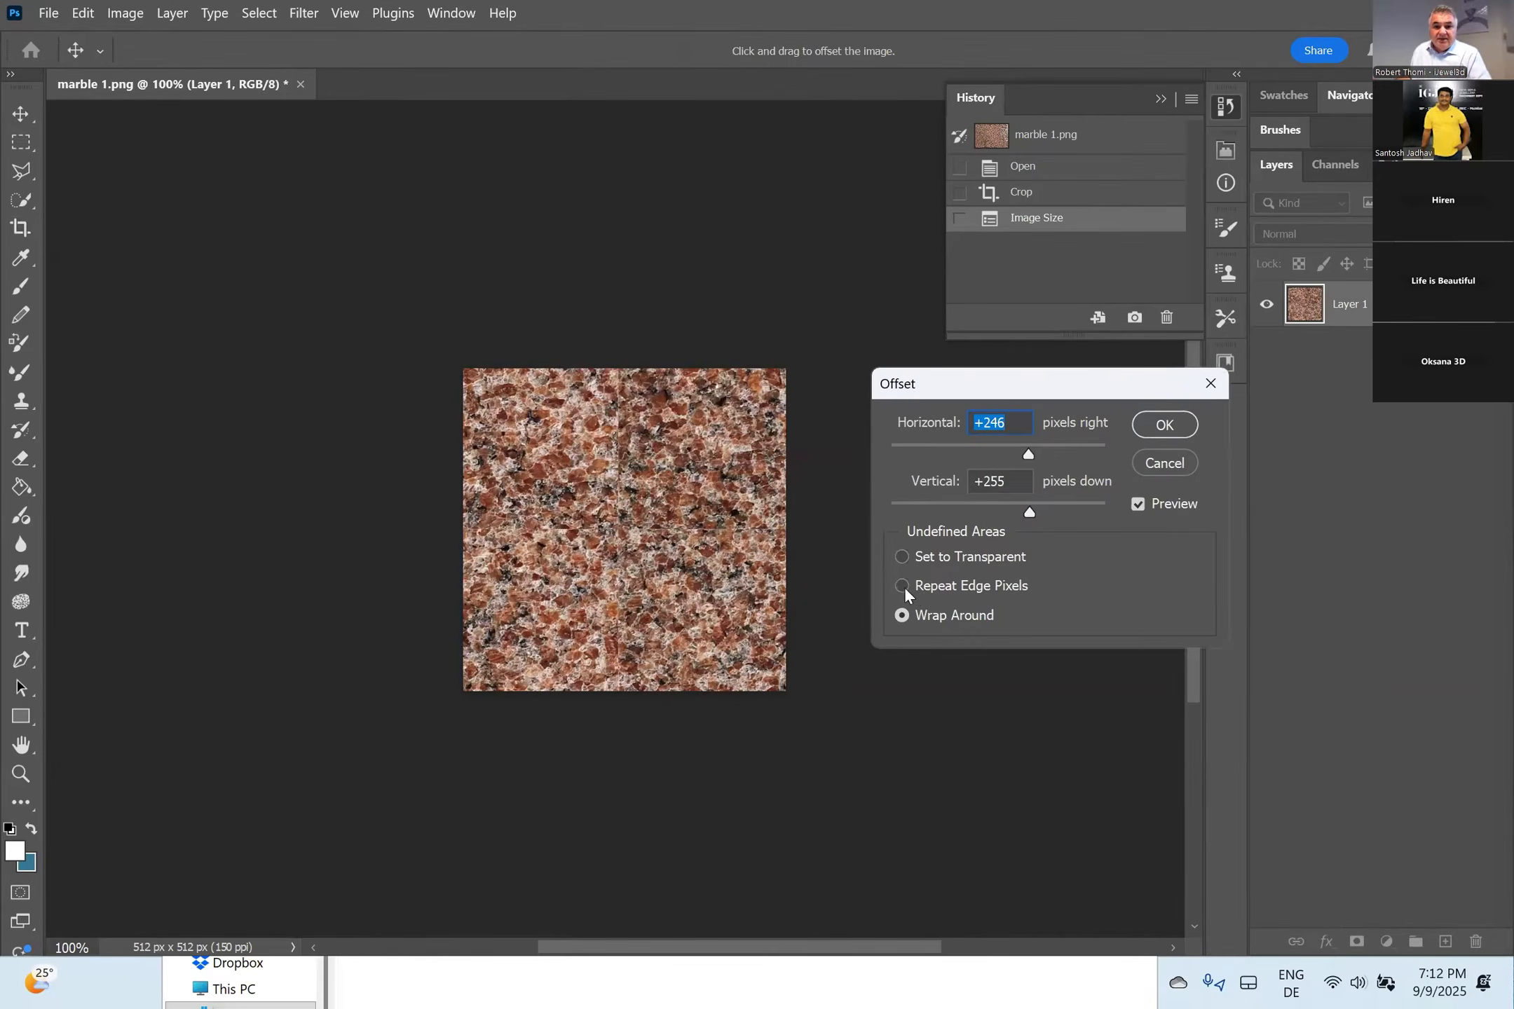
click(902, 586)
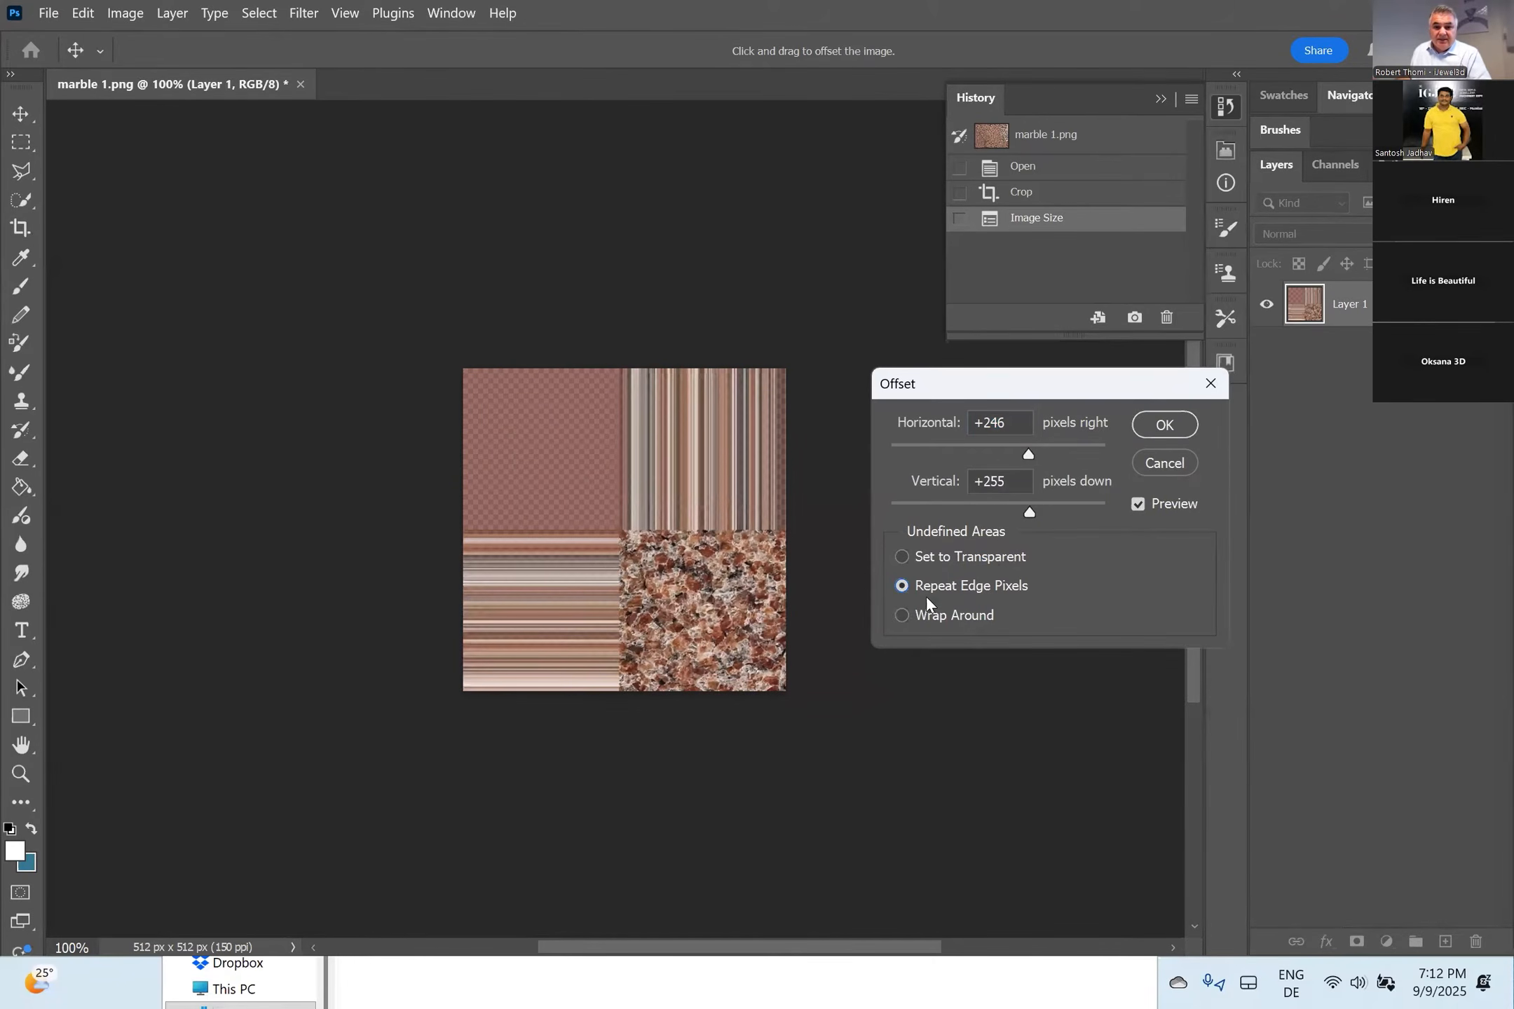
click(902, 615)
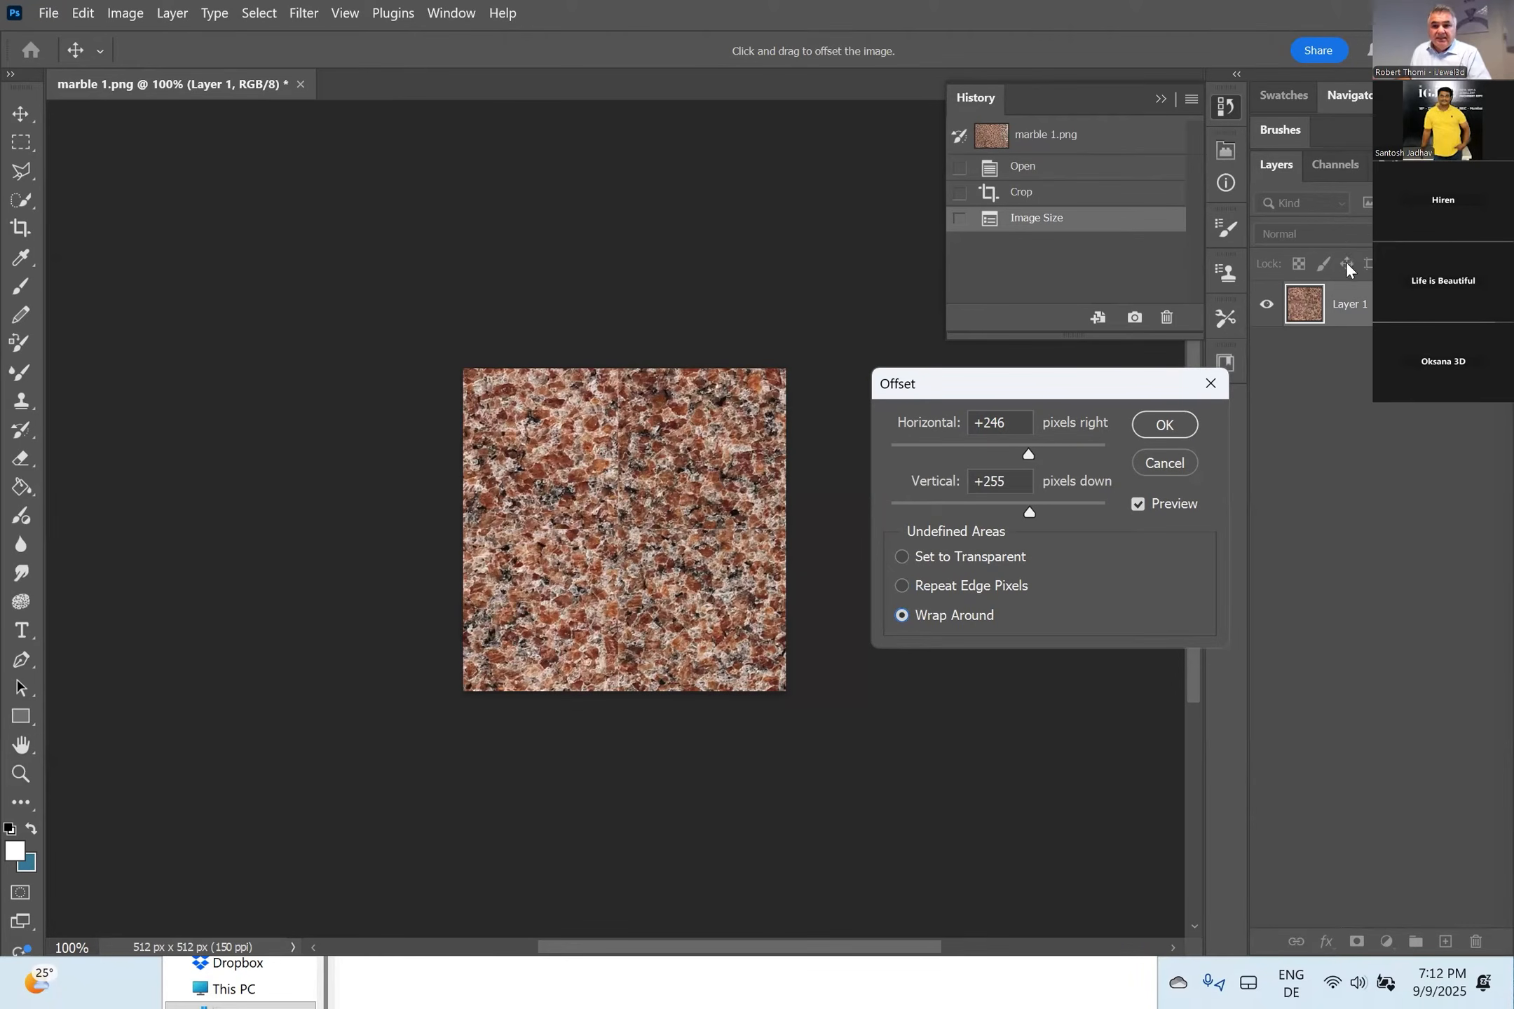
click(1345, 98)
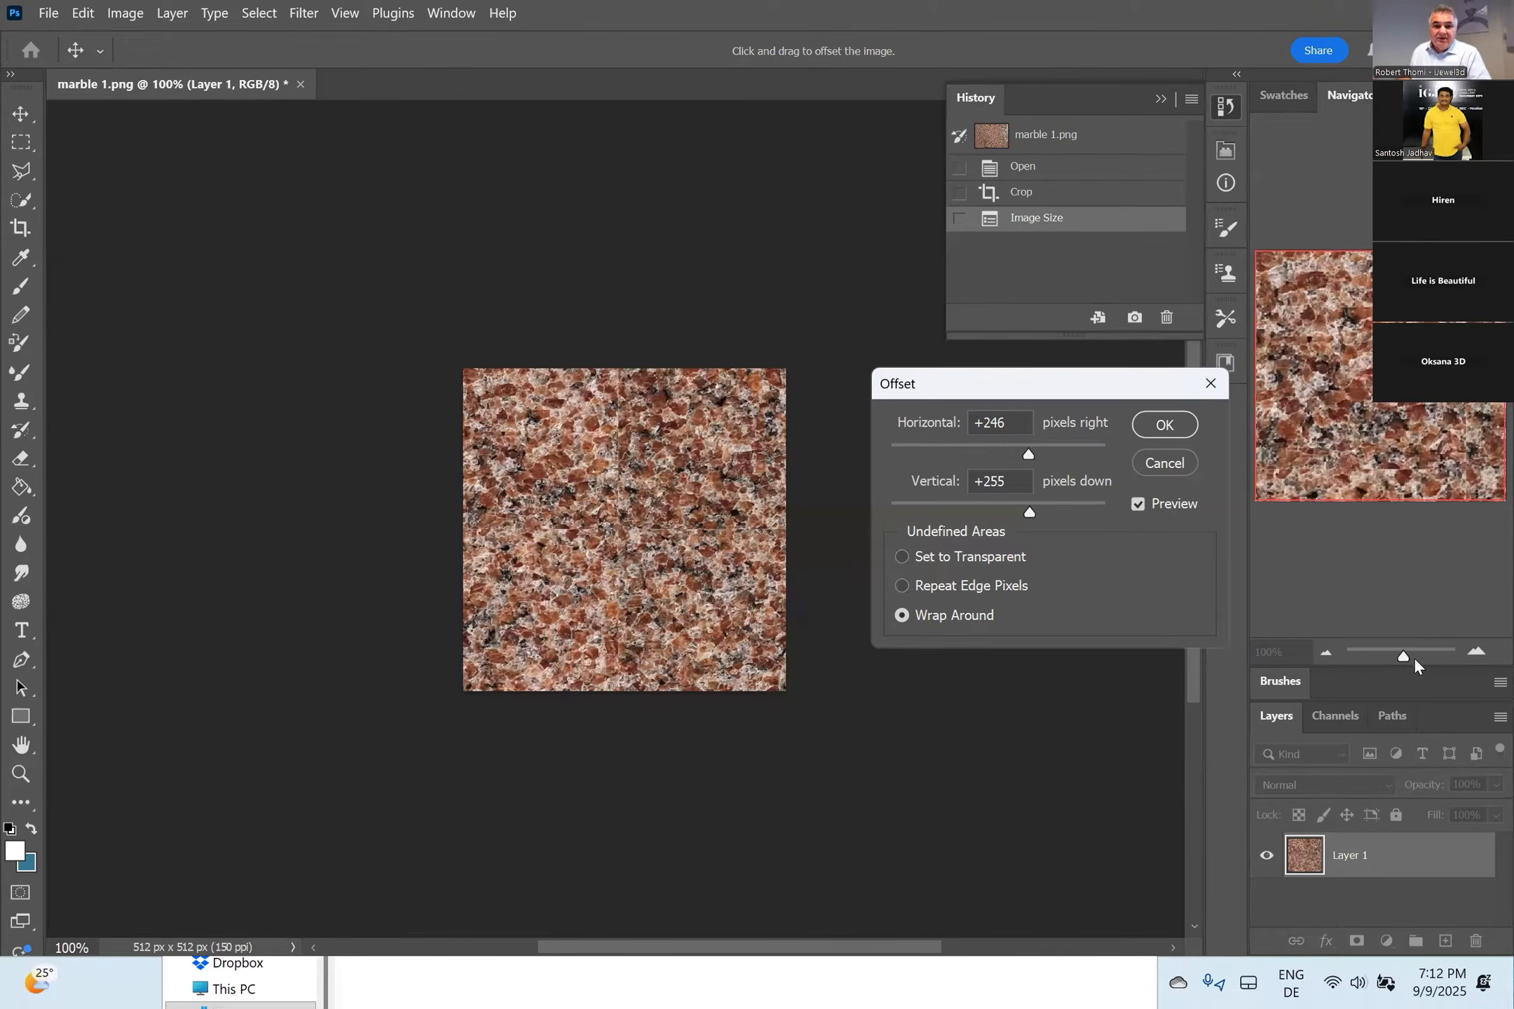
click(1164, 426)
Retouch the upper half of the vertical center seam using the Clone Stamp with a 62 px brush.
key(c)
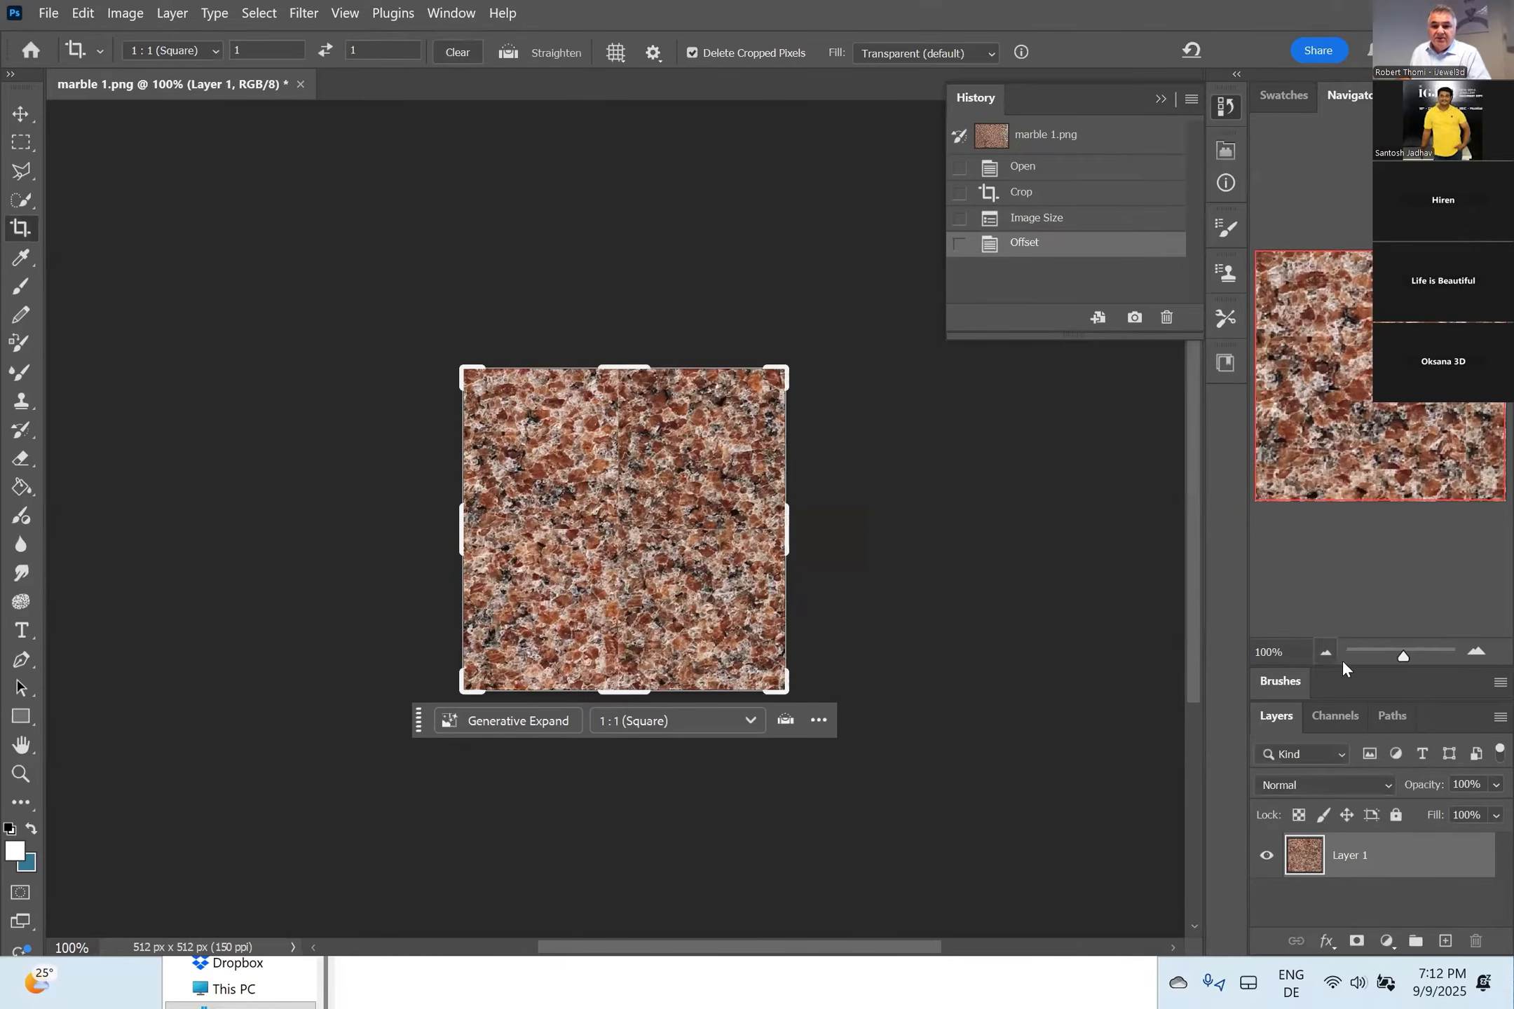
drag(1417, 655, 1409, 659)
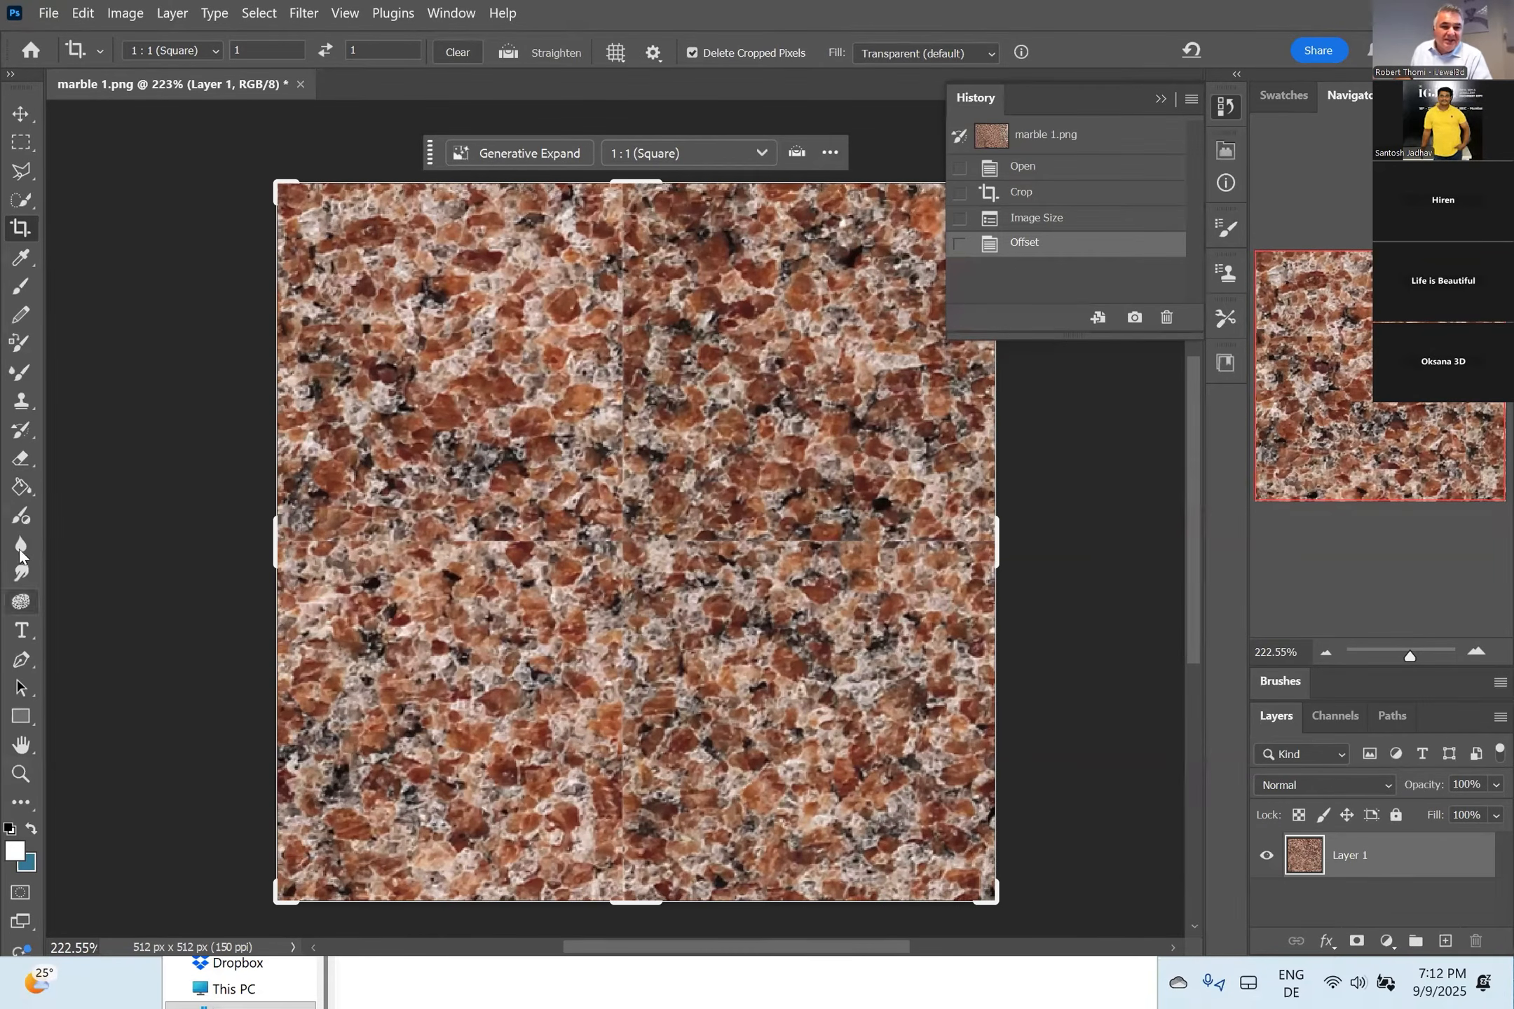
click(21, 400)
right_click(482, 354)
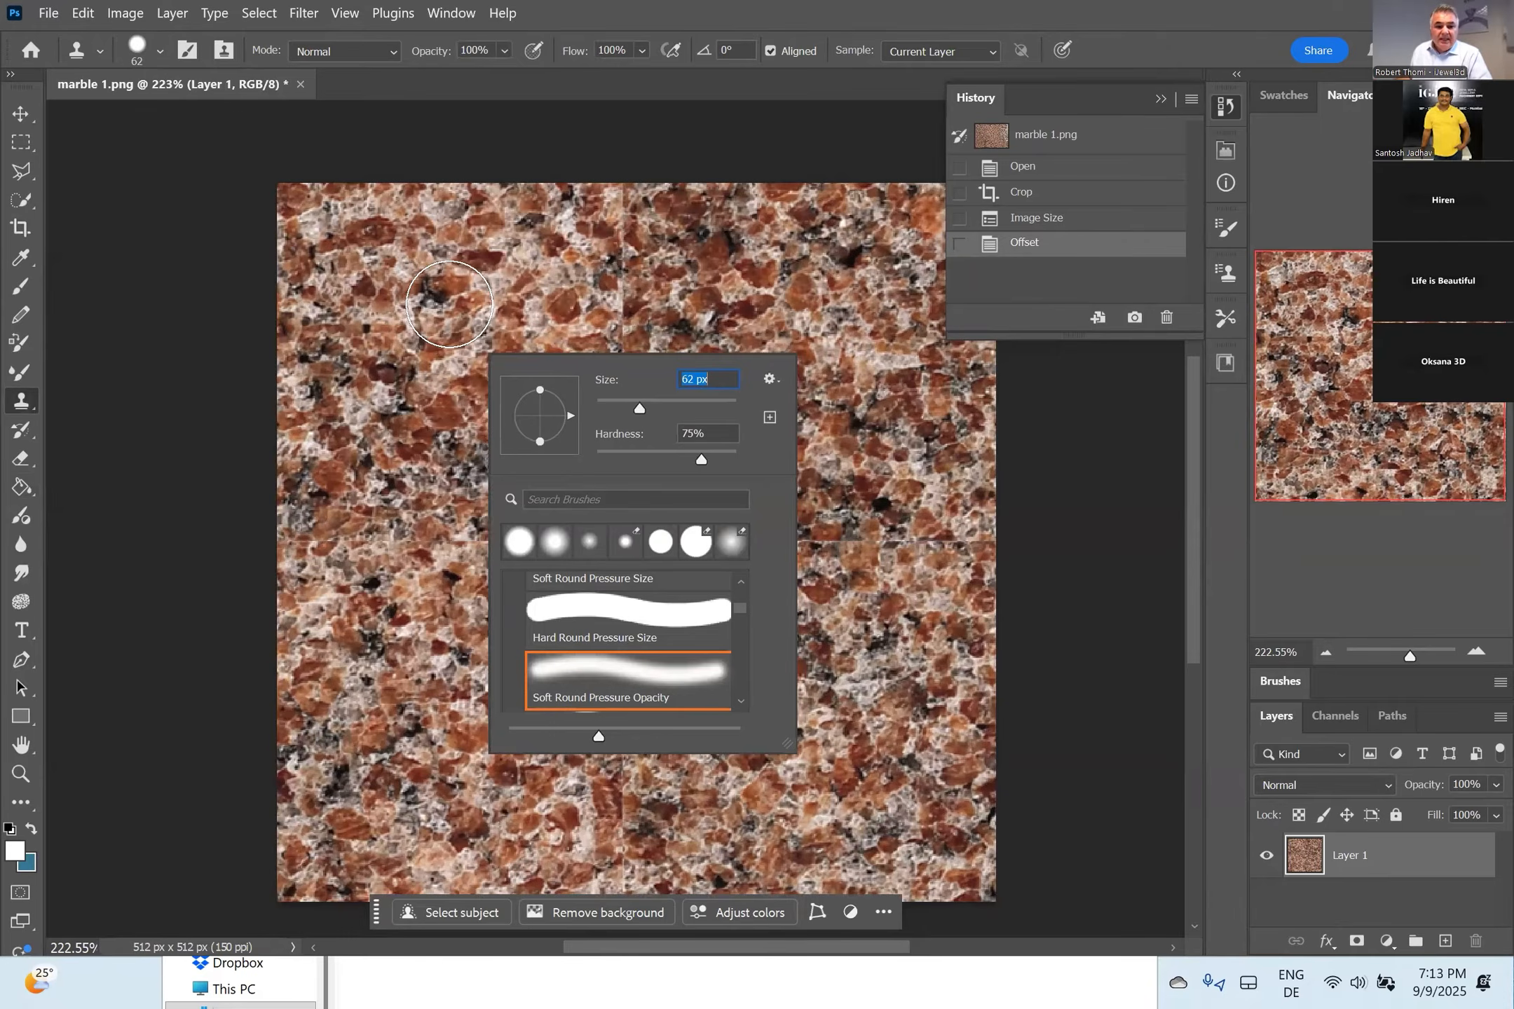
alt+click(457, 301)
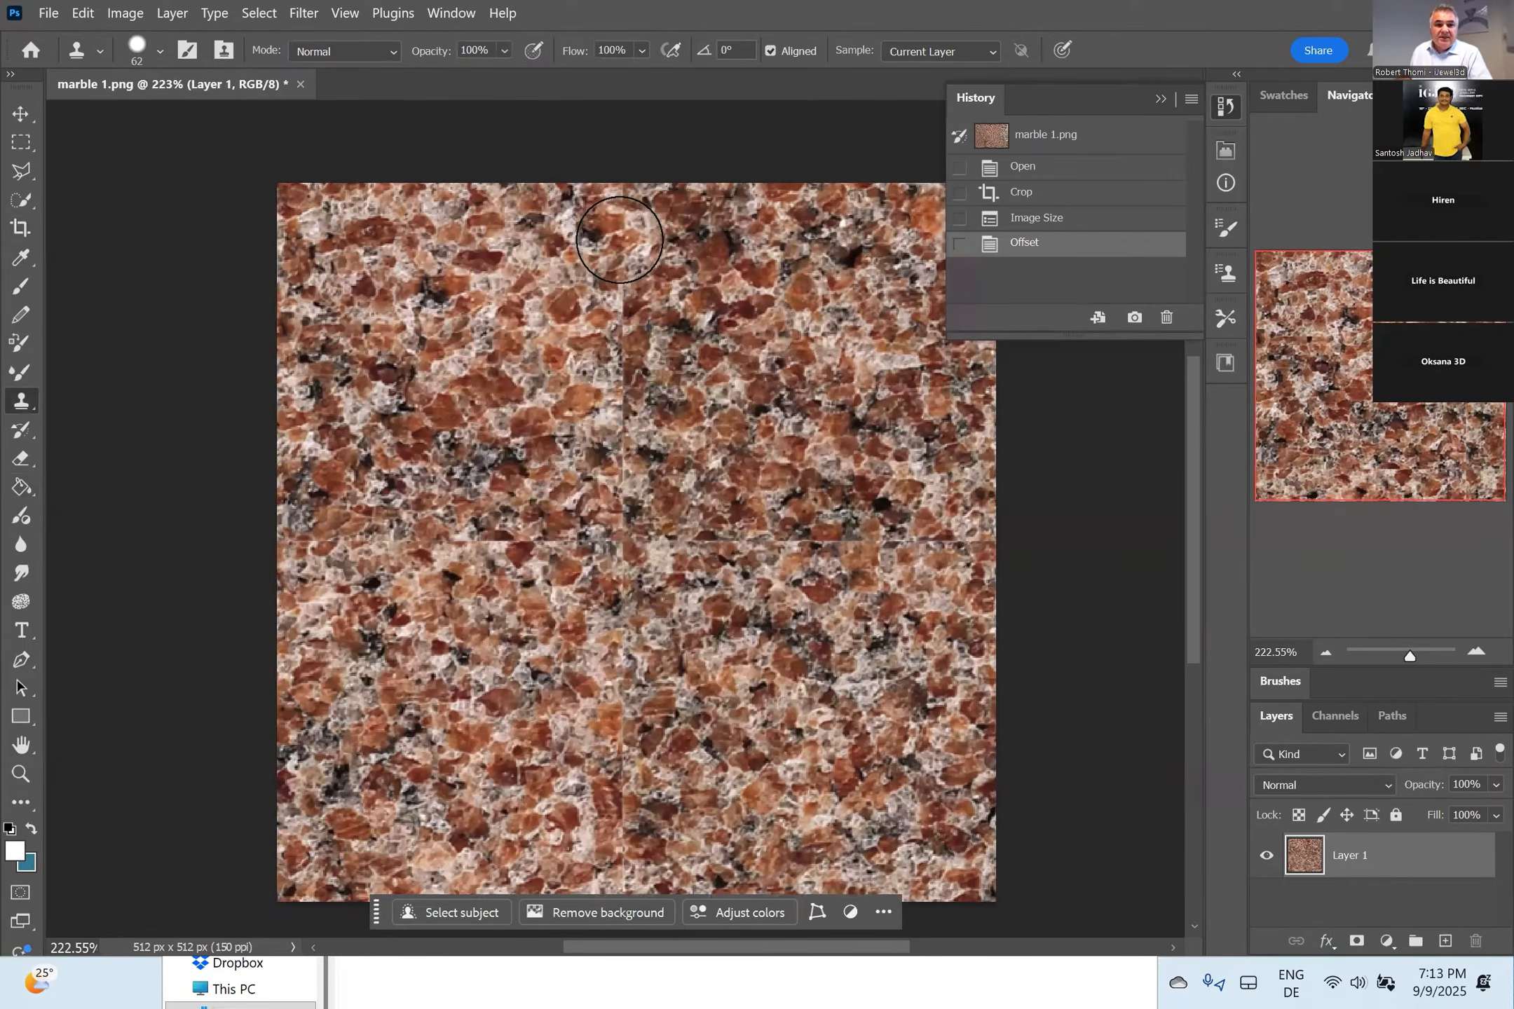
drag(624, 230, 623, 350)
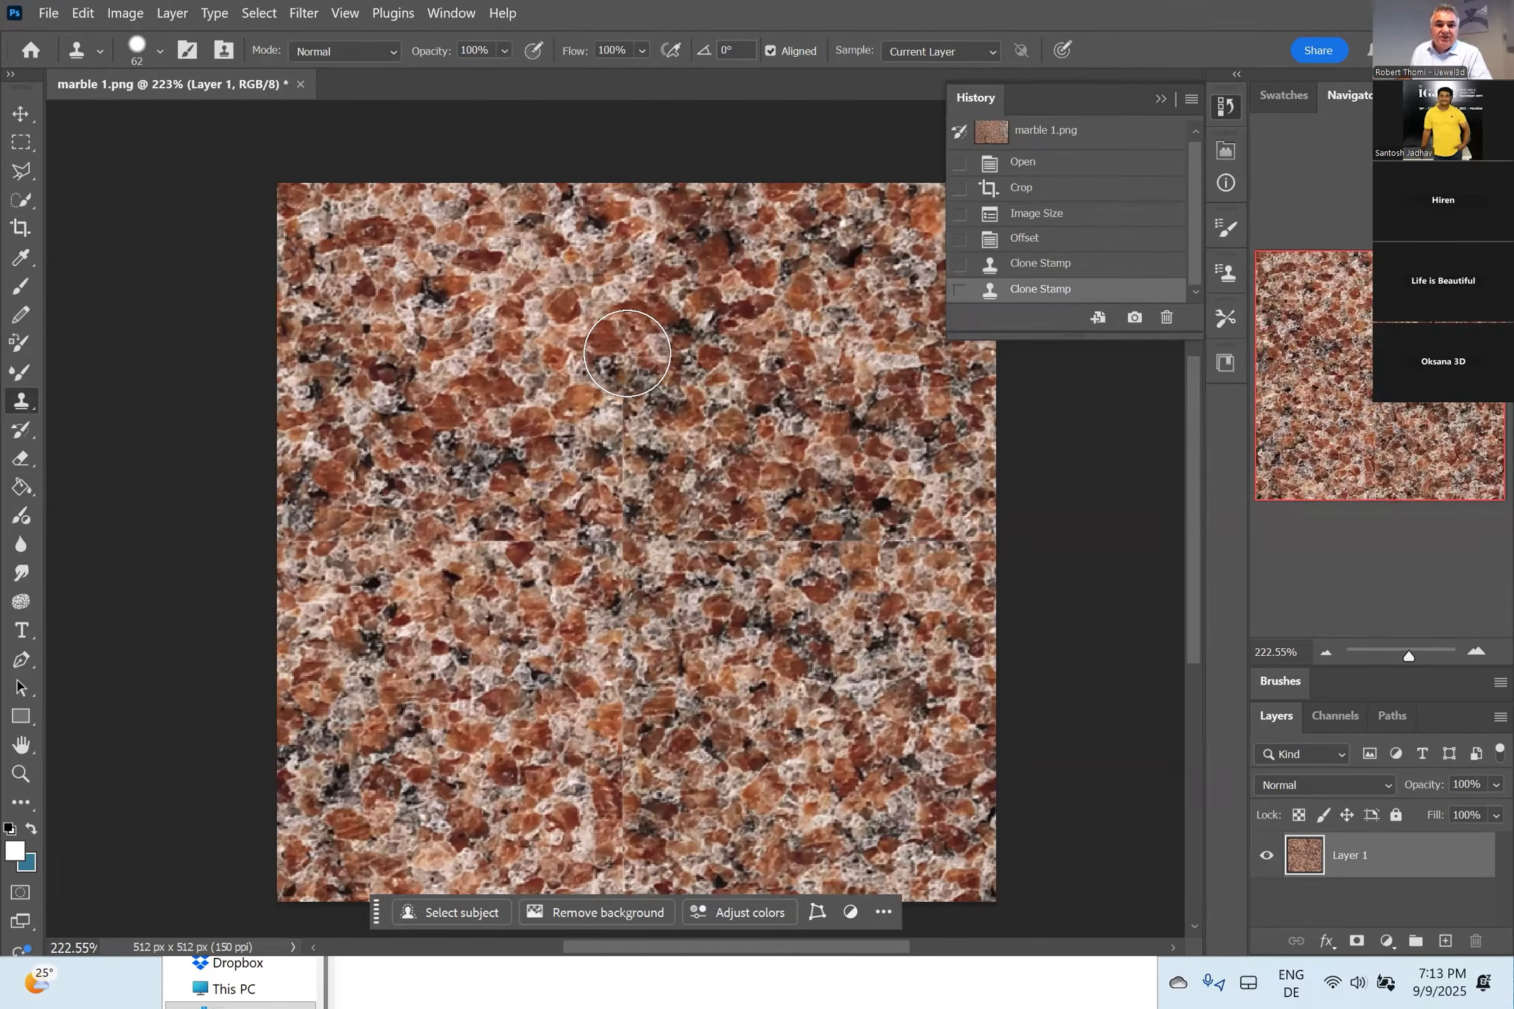
click(624, 406)
click(630, 431)
Clone nearby marble texture over the left half of the horizontal center seam.
alt+click(473, 446)
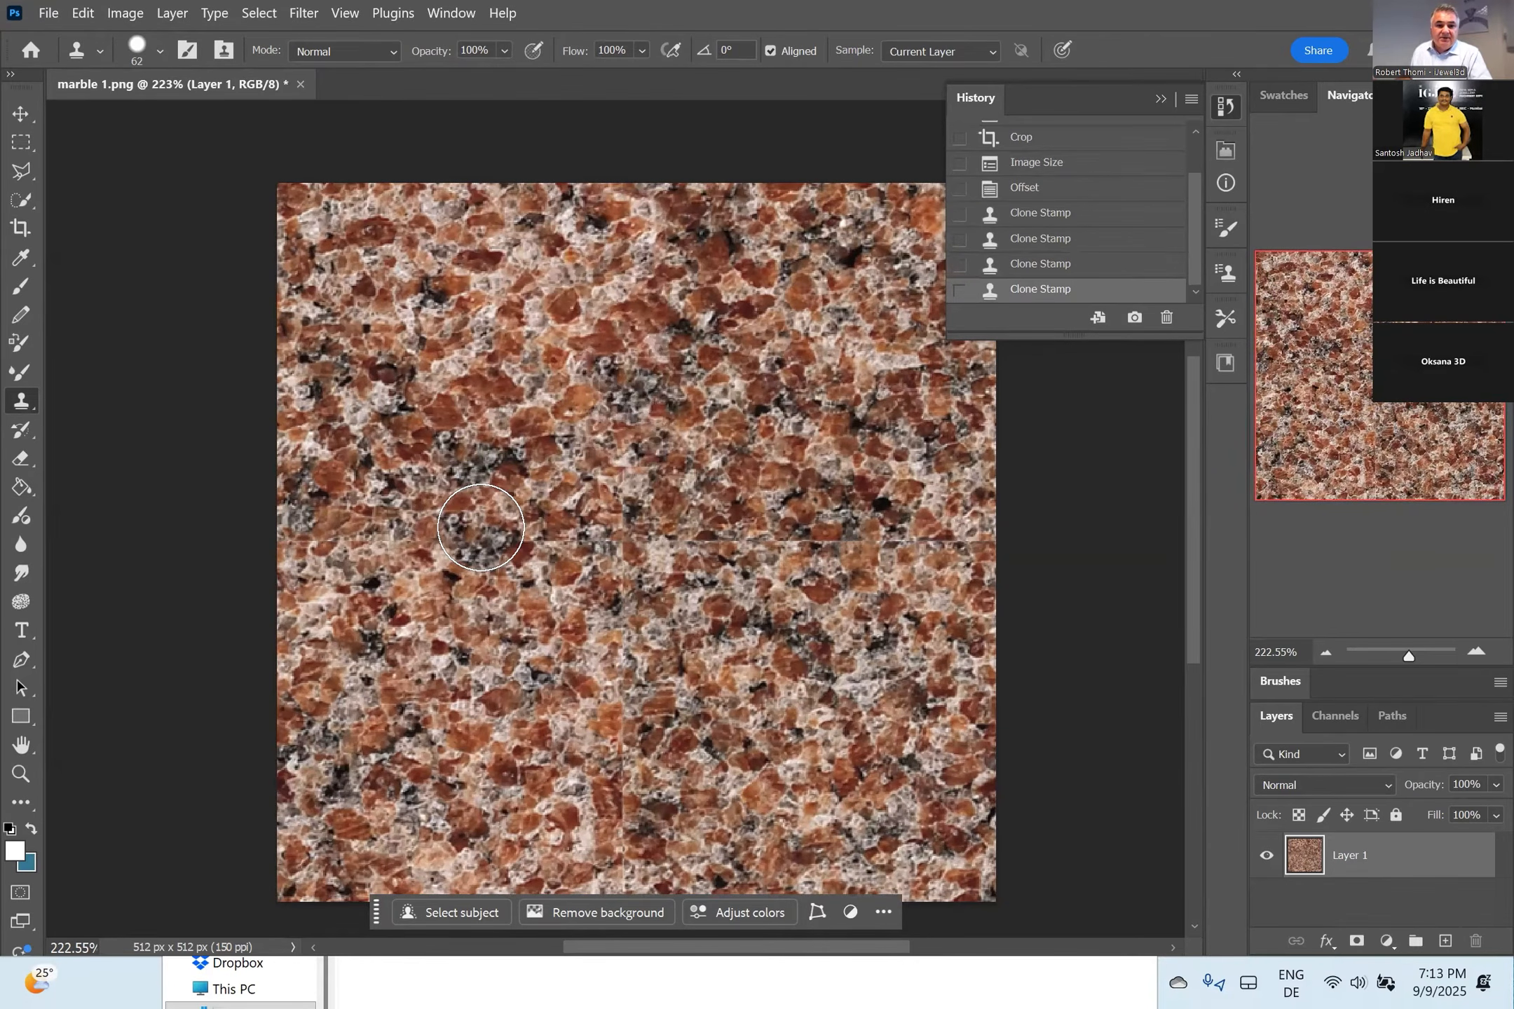
click(481, 531)
drag(522, 535, 617, 539)
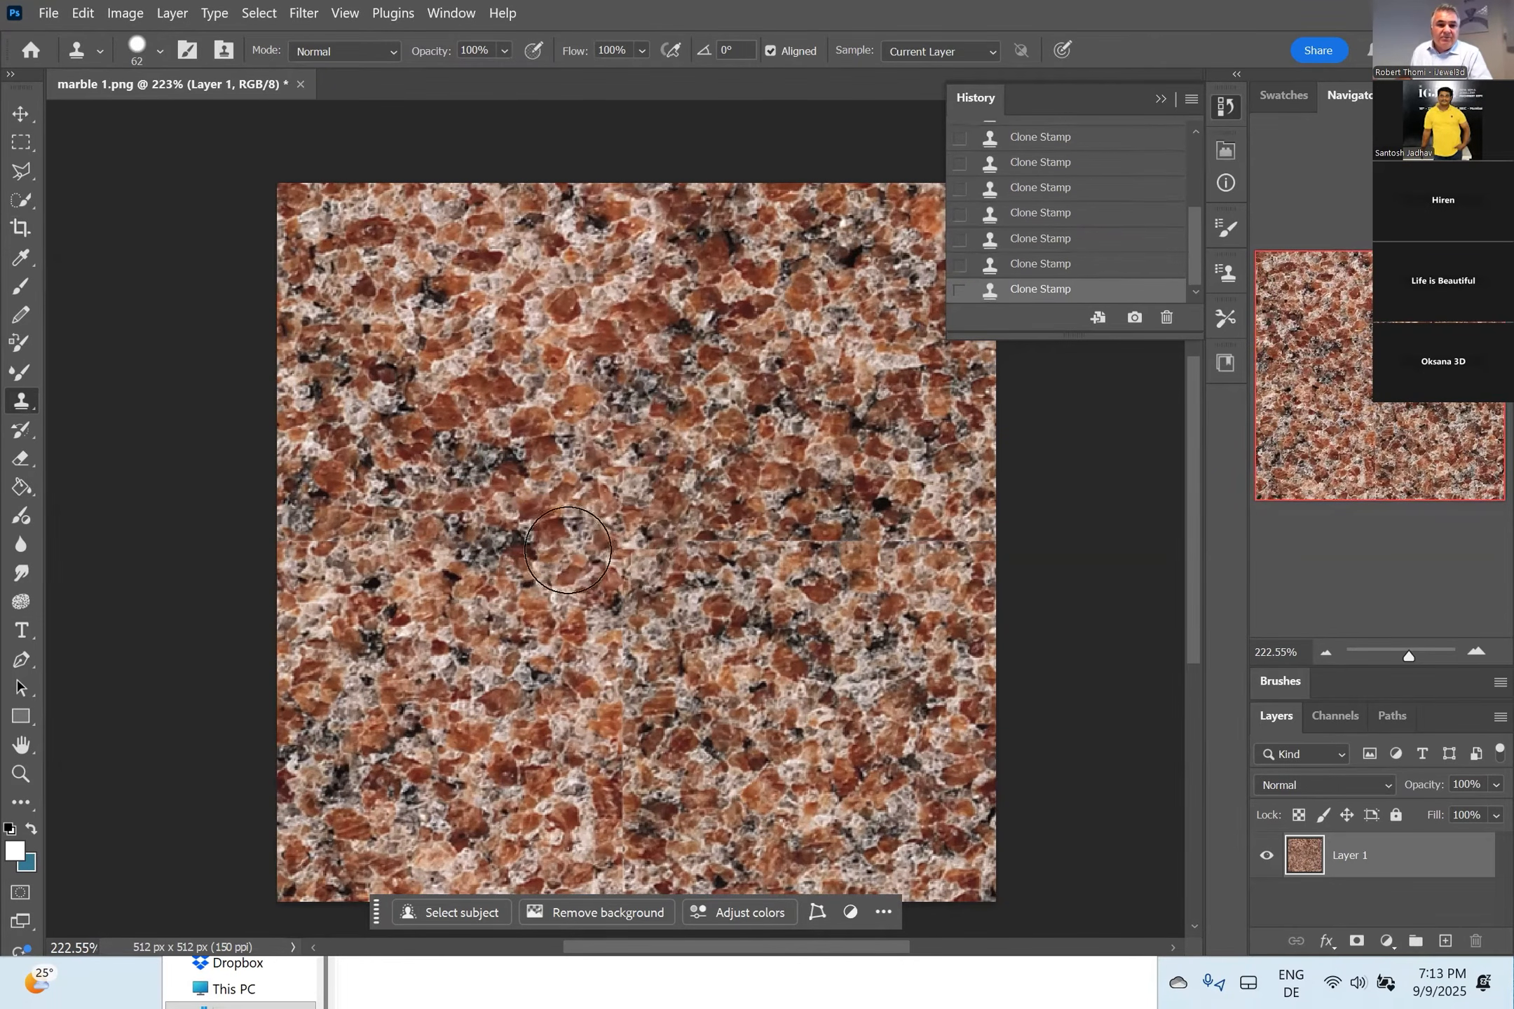
alt+click(467, 455)
click(367, 554)
Clone nearby marble texture over the right half of the horizontal center seam.
alt+click(815, 642)
click(803, 552)
drag(754, 552, 666, 553)
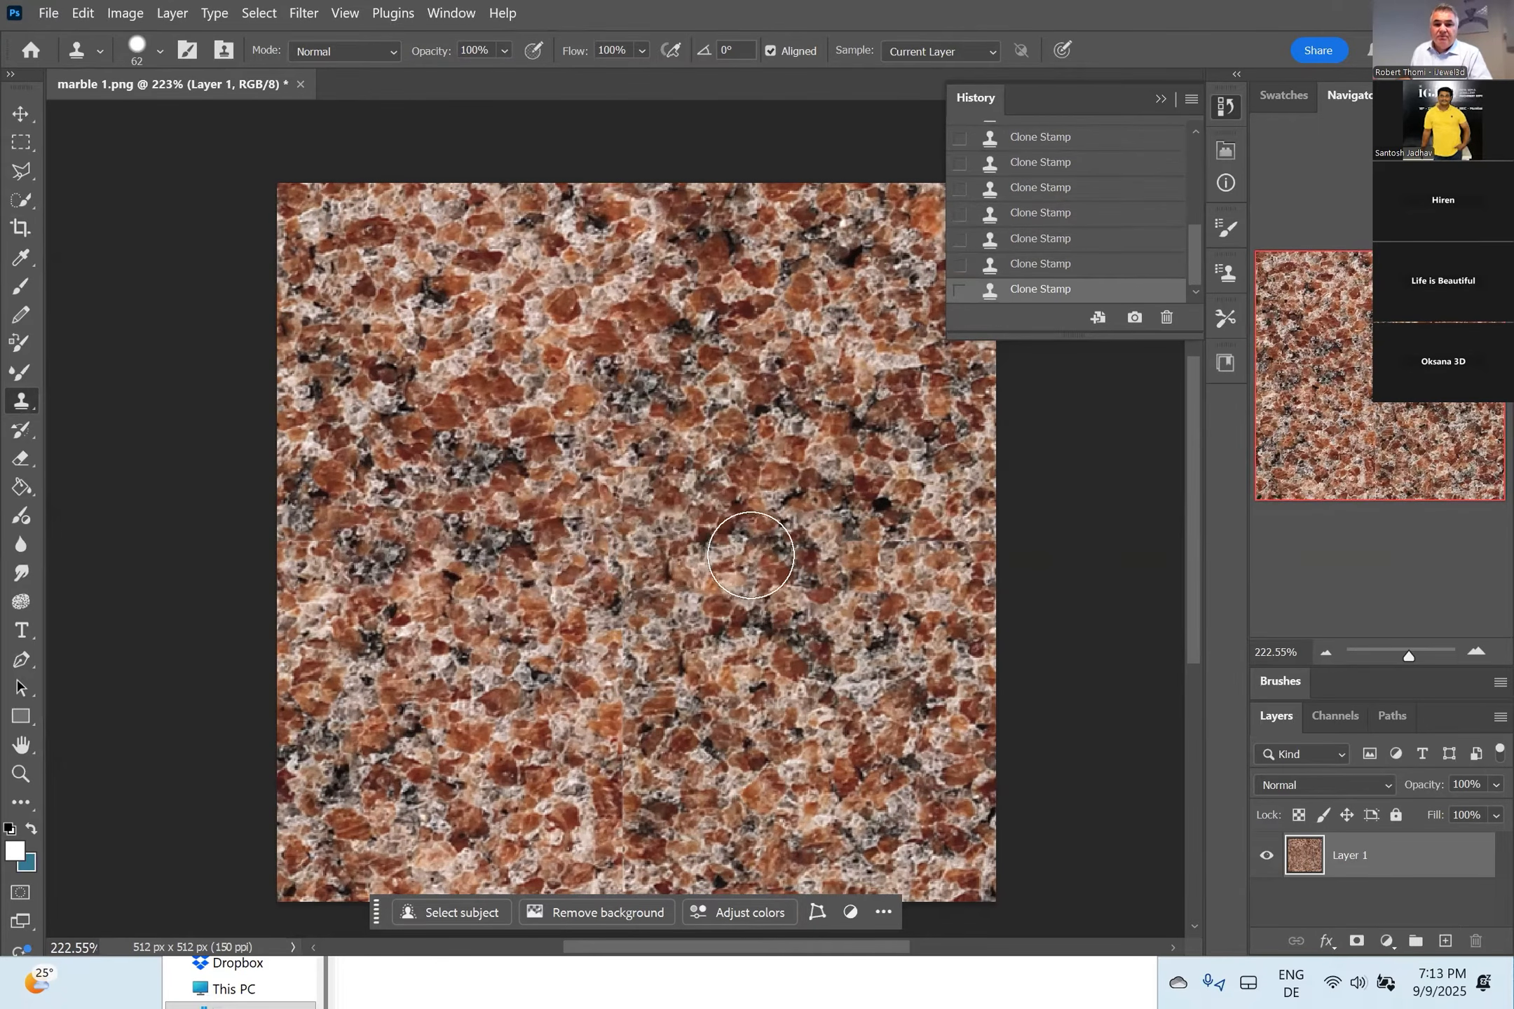
alt+click(805, 641)
click(906, 545)
drag(914, 539, 952, 544)
Clone nearby marble texture over the lower half of the vertical center seam.
alt+click(788, 697)
drag(630, 765, 634, 682)
click(618, 802)
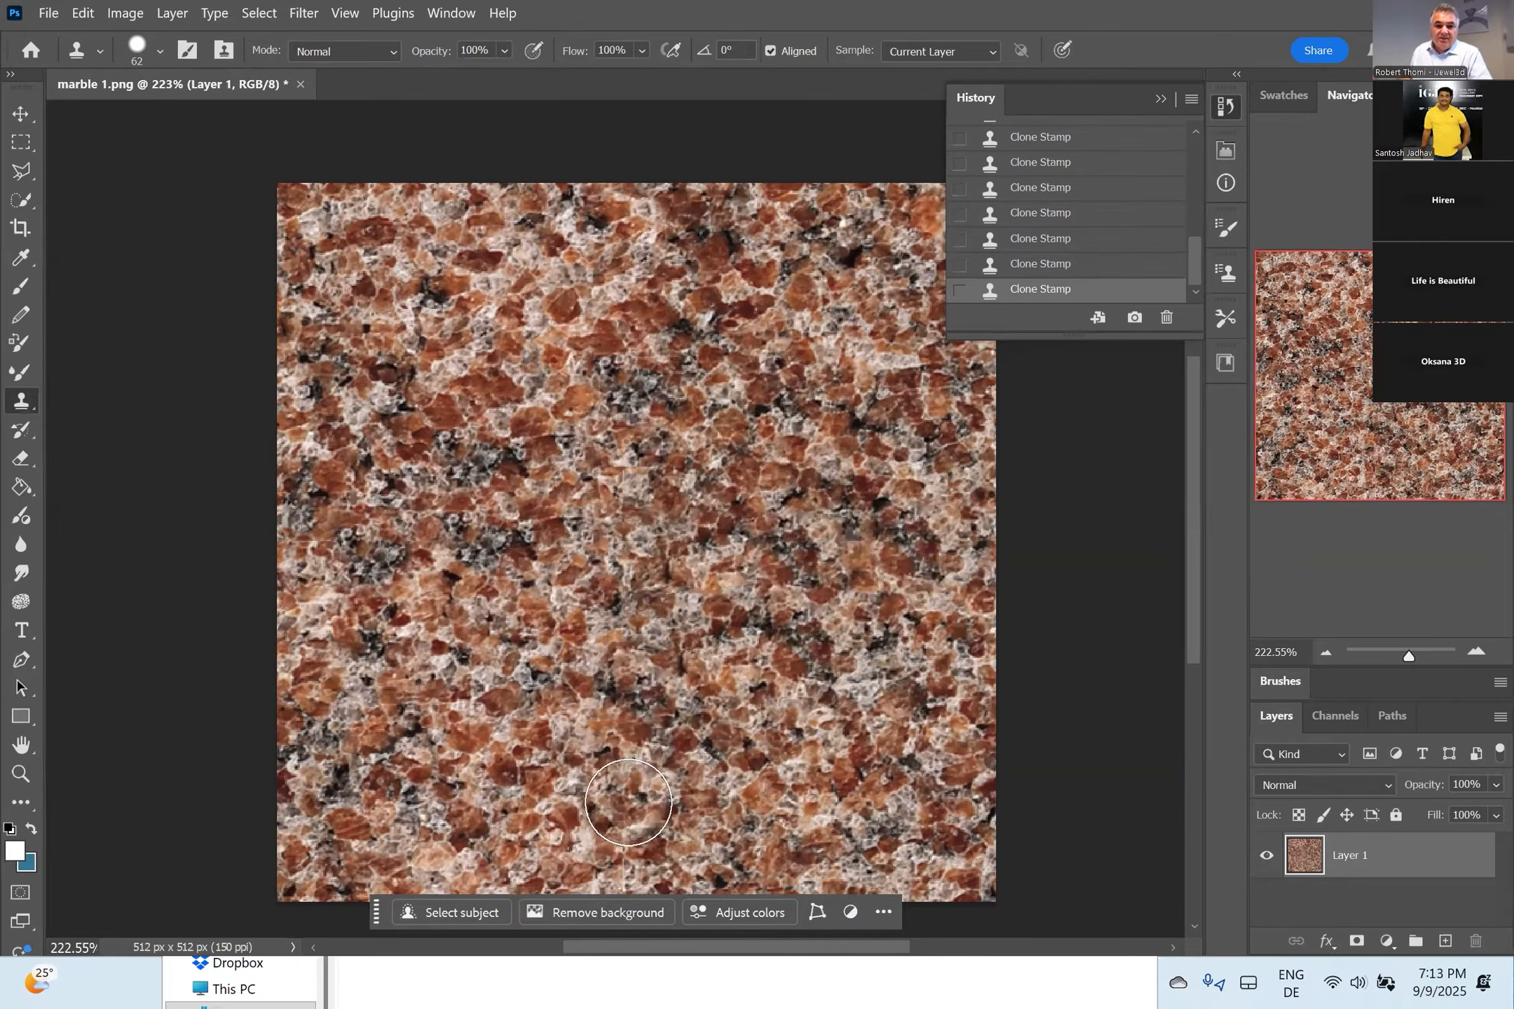
alt+click(726, 785)
drag(652, 830, 638, 833)
click(618, 854)
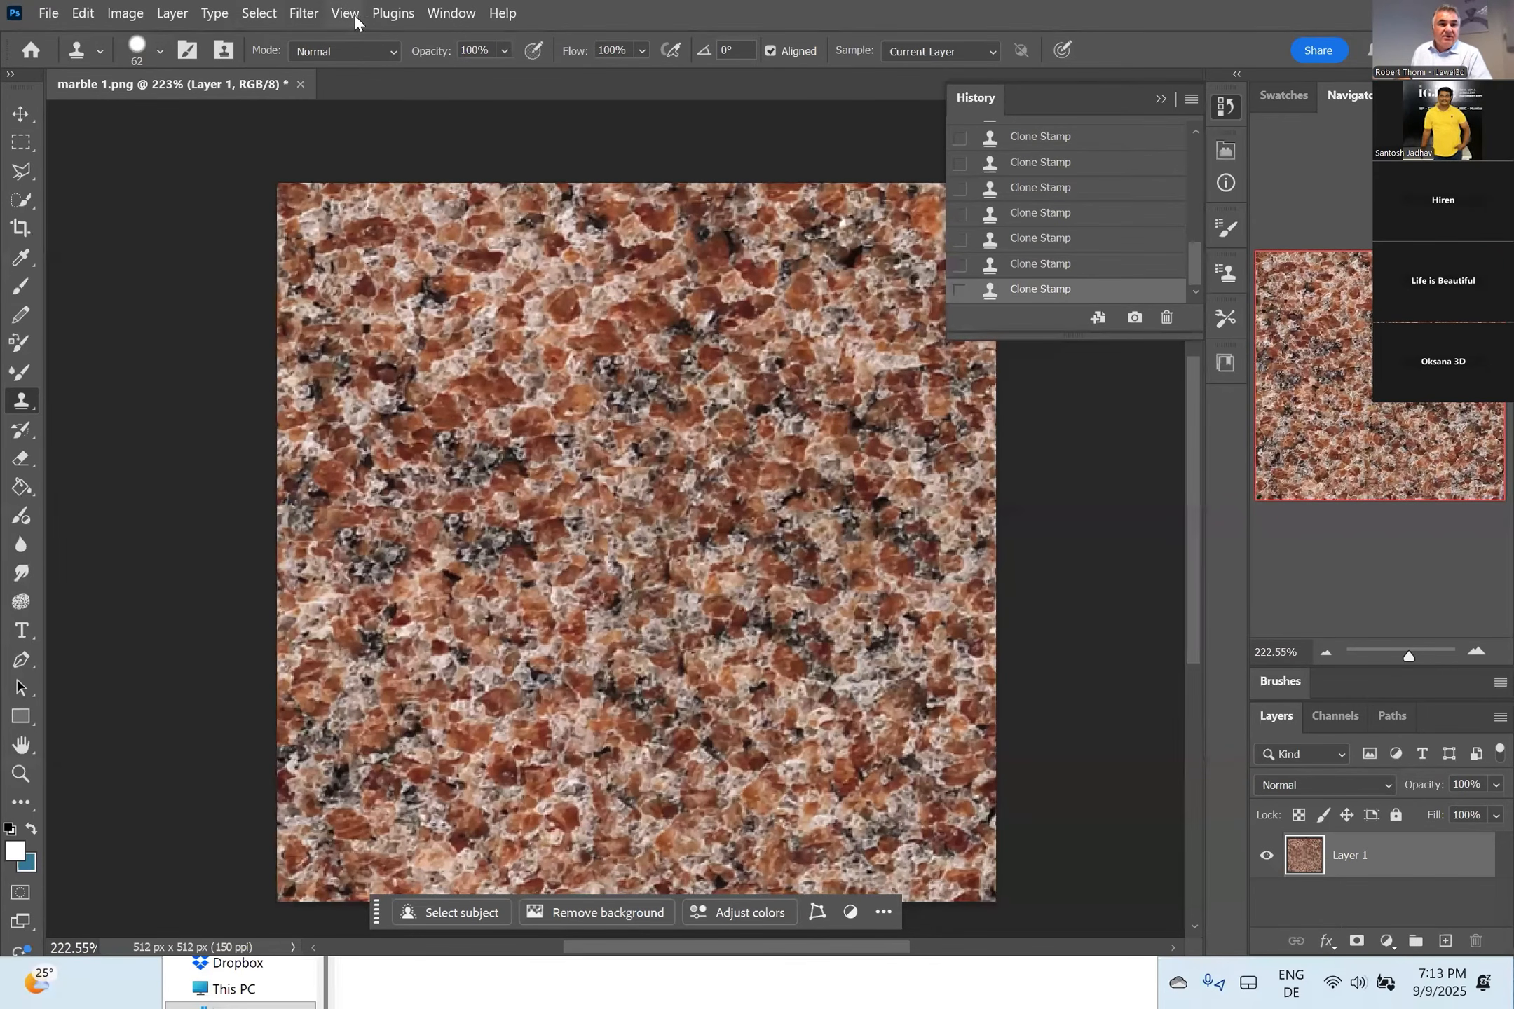
Offset the marble texture 246 px right and 255 px down with wrap-around, and clone over two remaining spots.
click(303, 13)
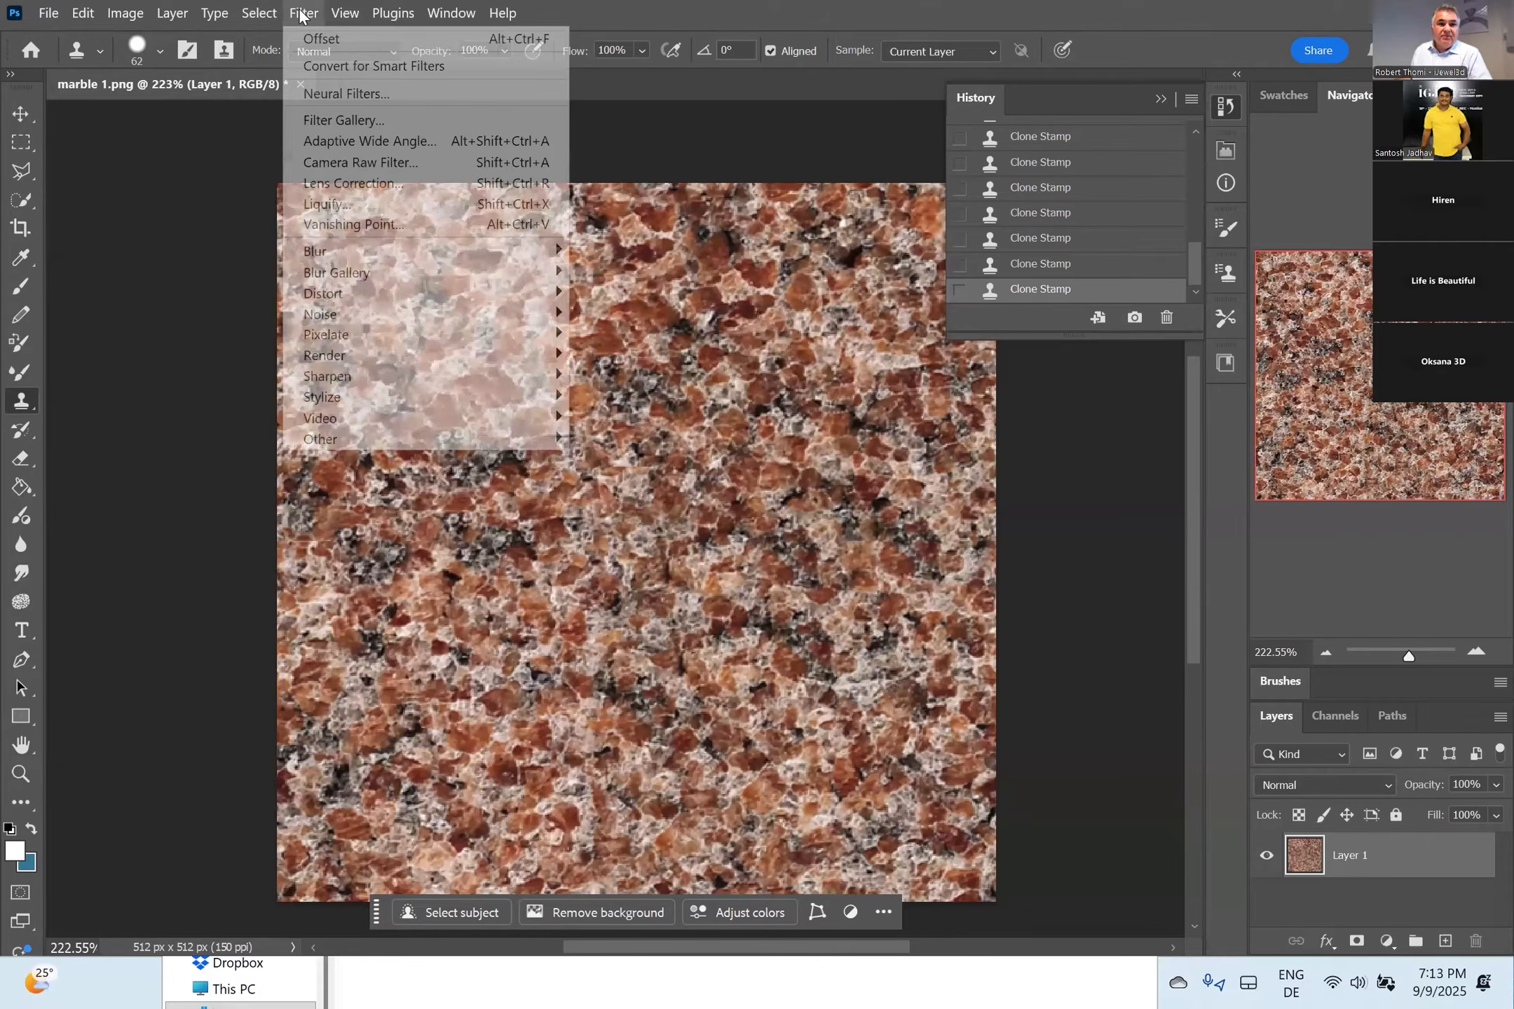
mouse_move(355, 437)
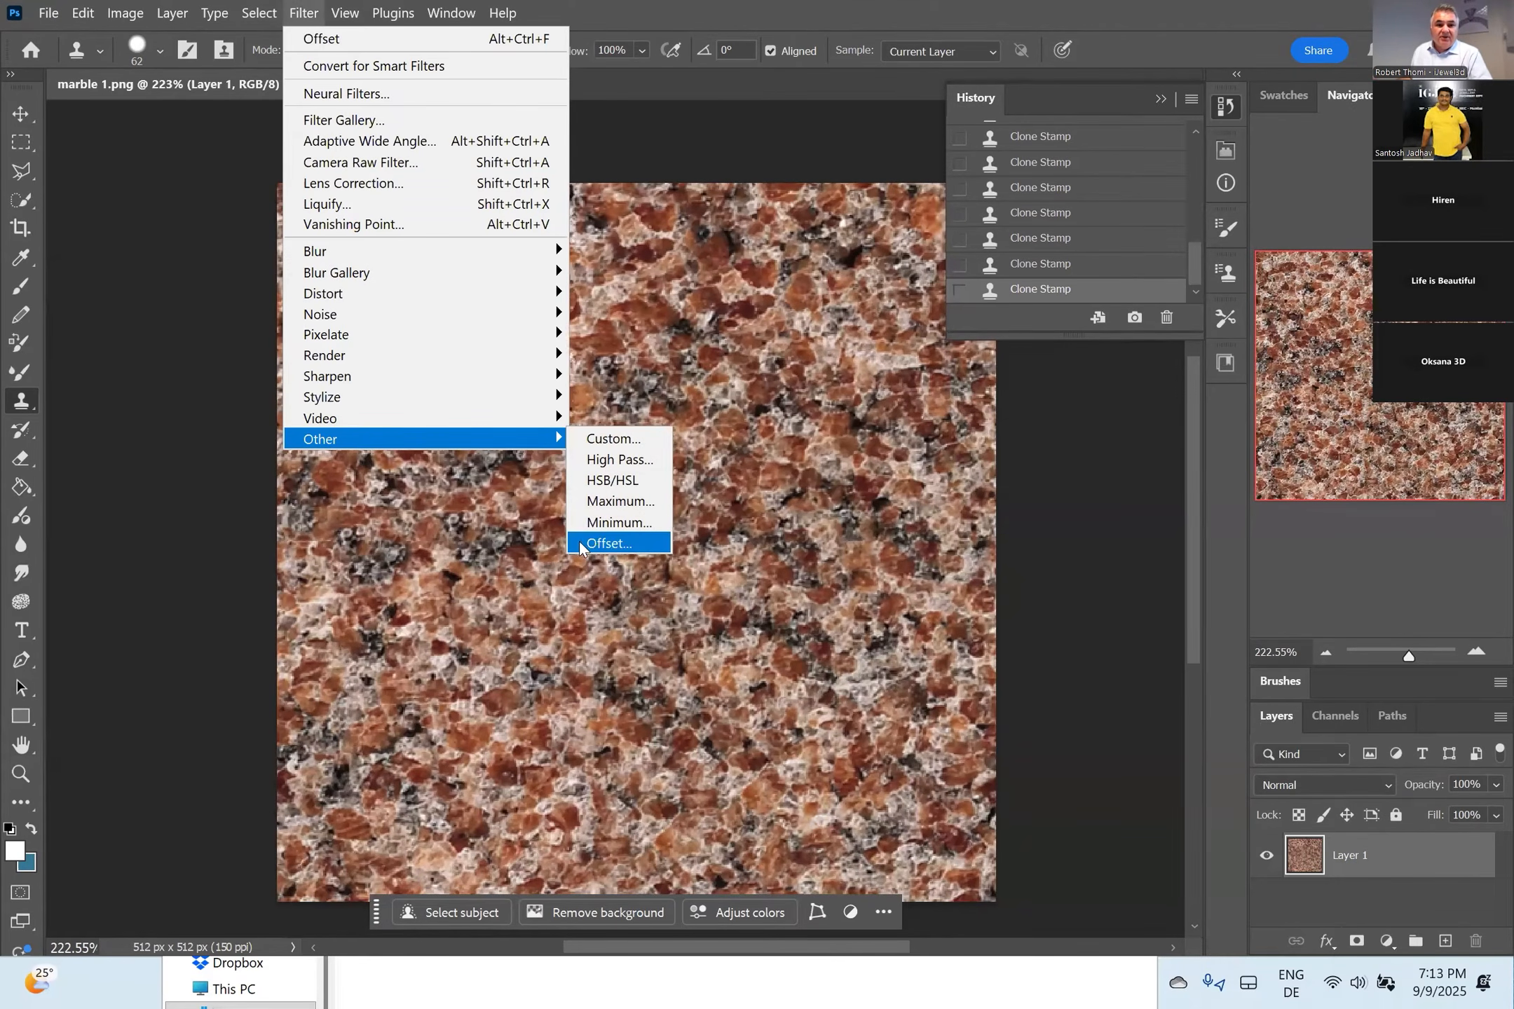
click(606, 545)
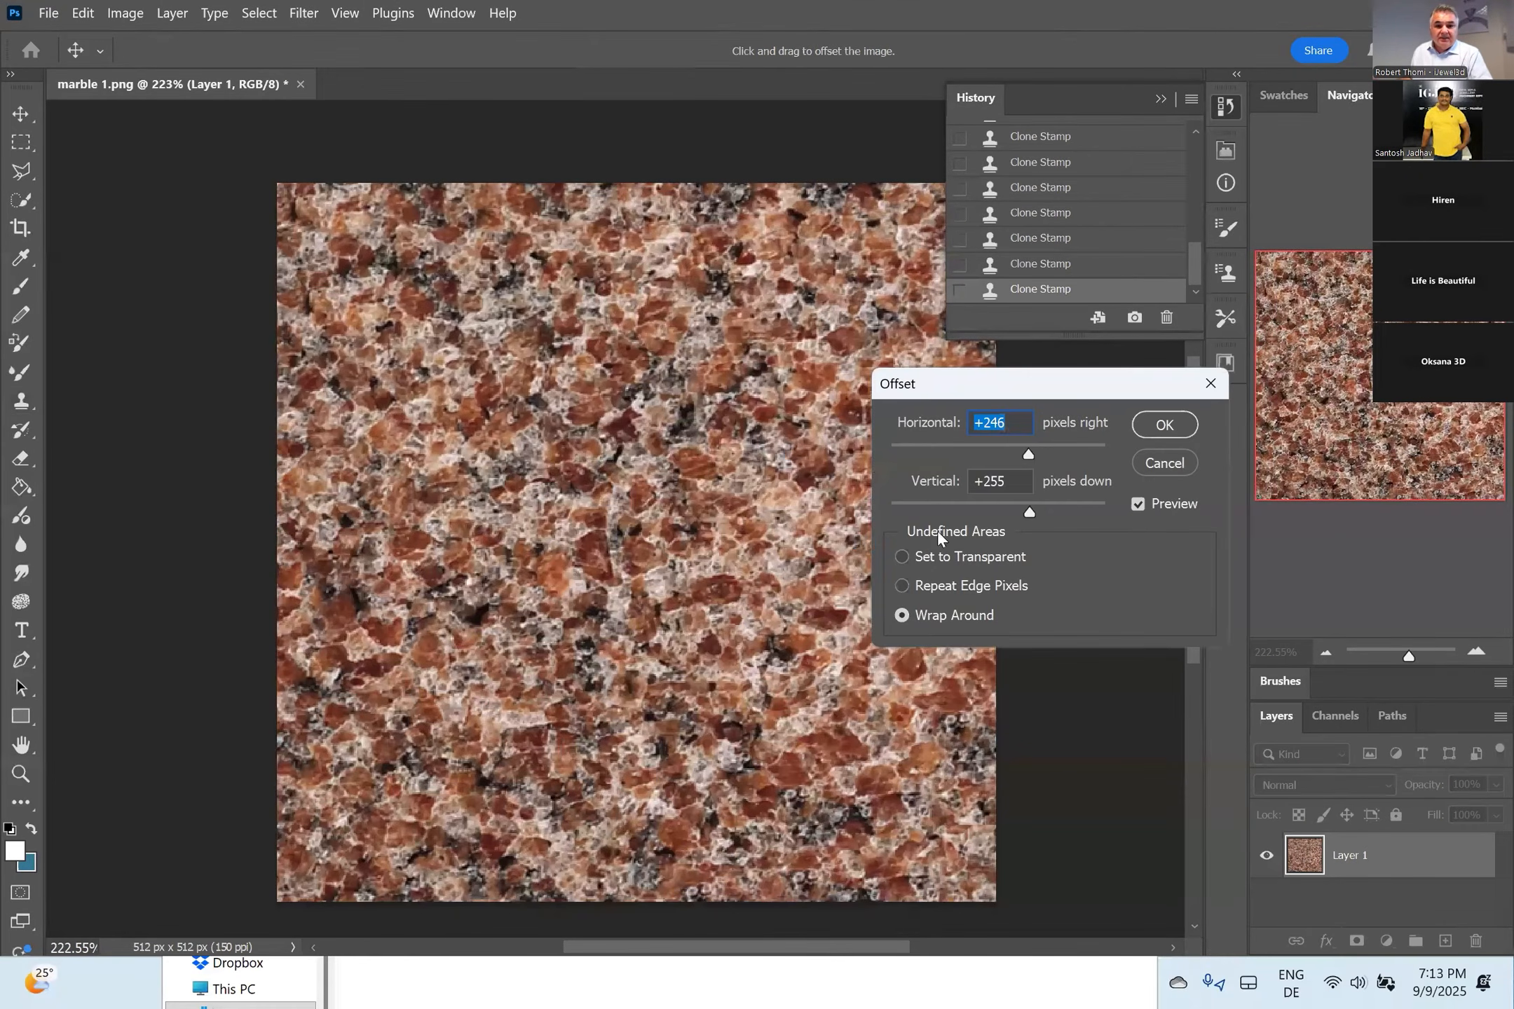
key(Return)
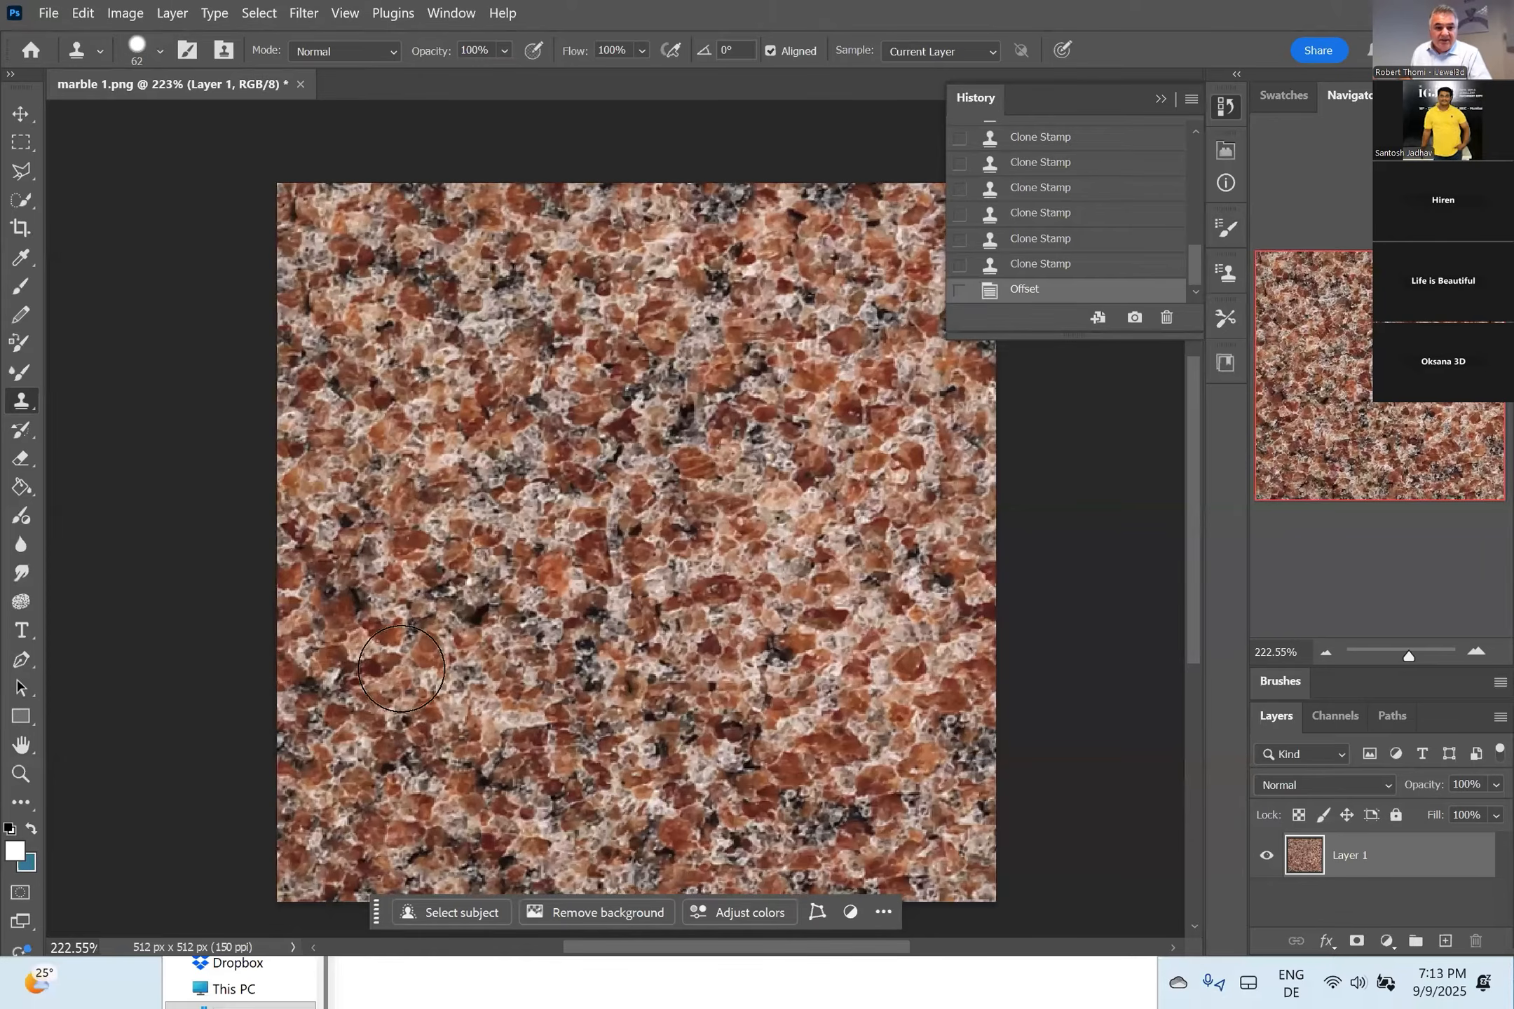
click(348, 642)
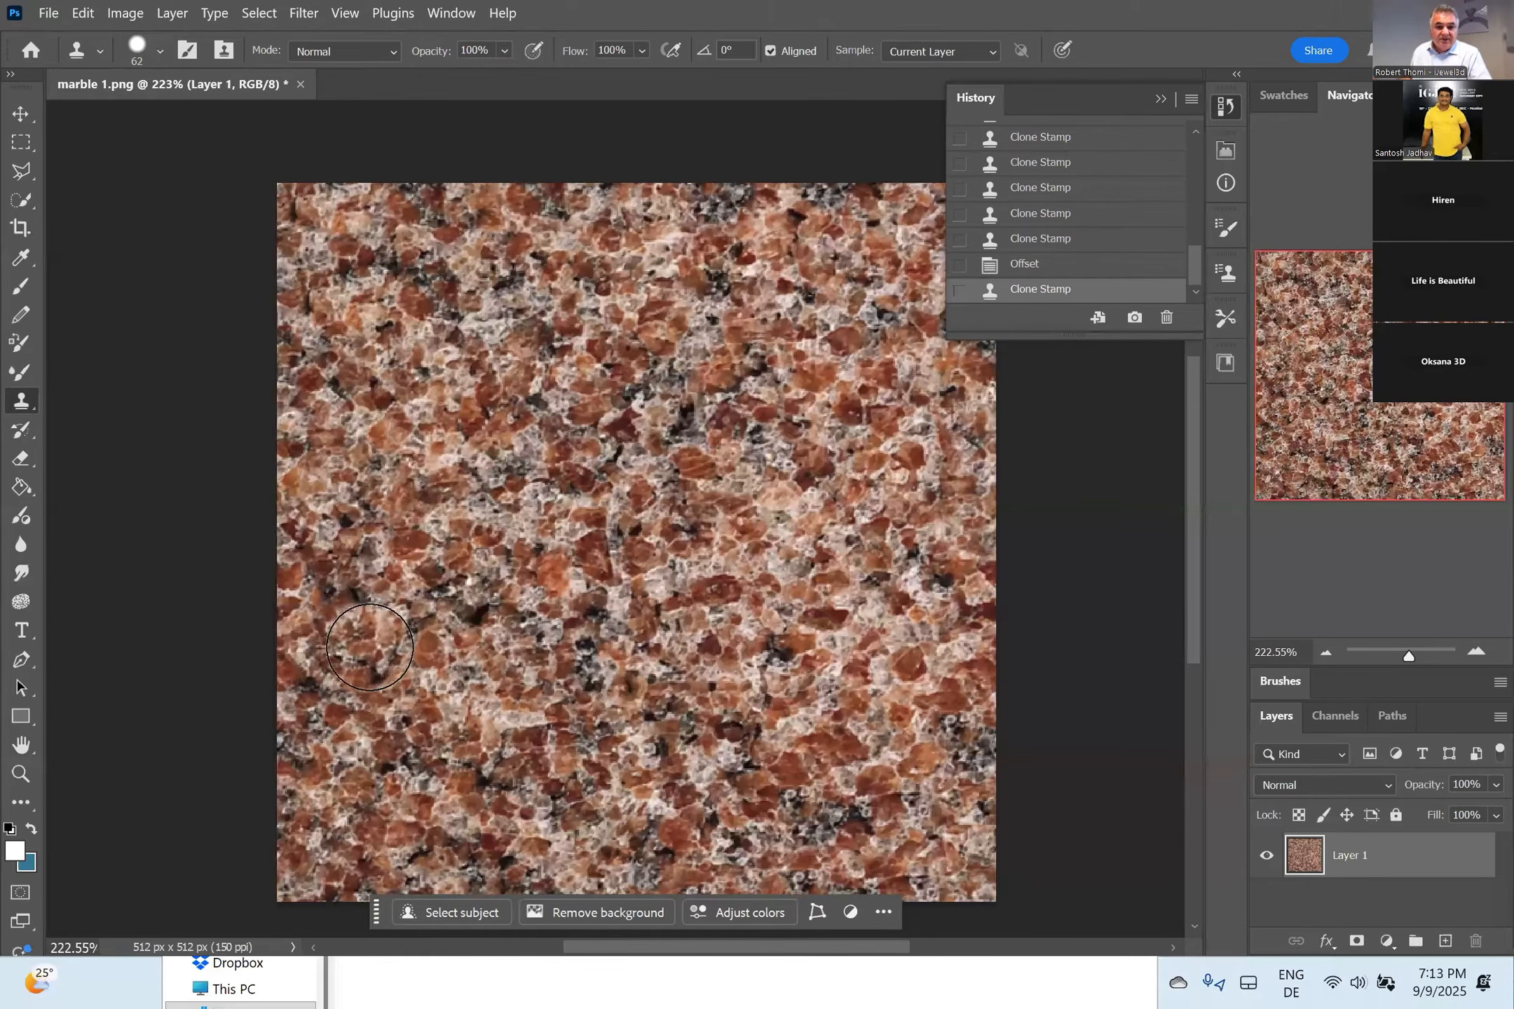
click(589, 584)
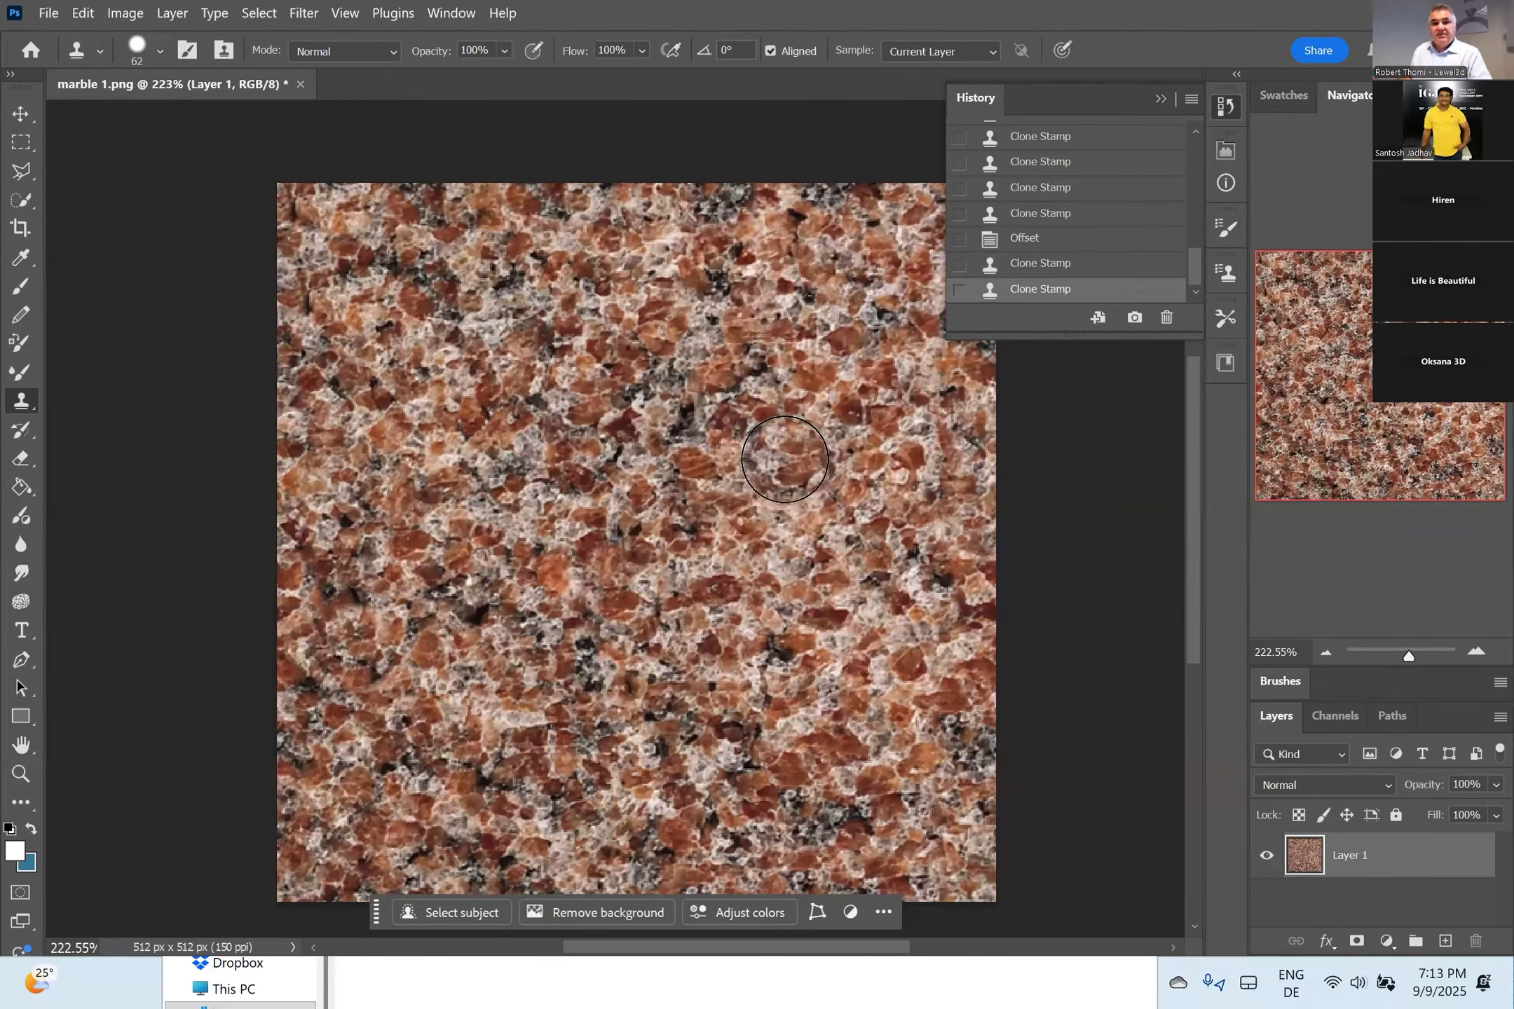
Save a copy of the texture as PNG named "marble 1b" in the week 2 folder, using medium file size.
click(48, 13)
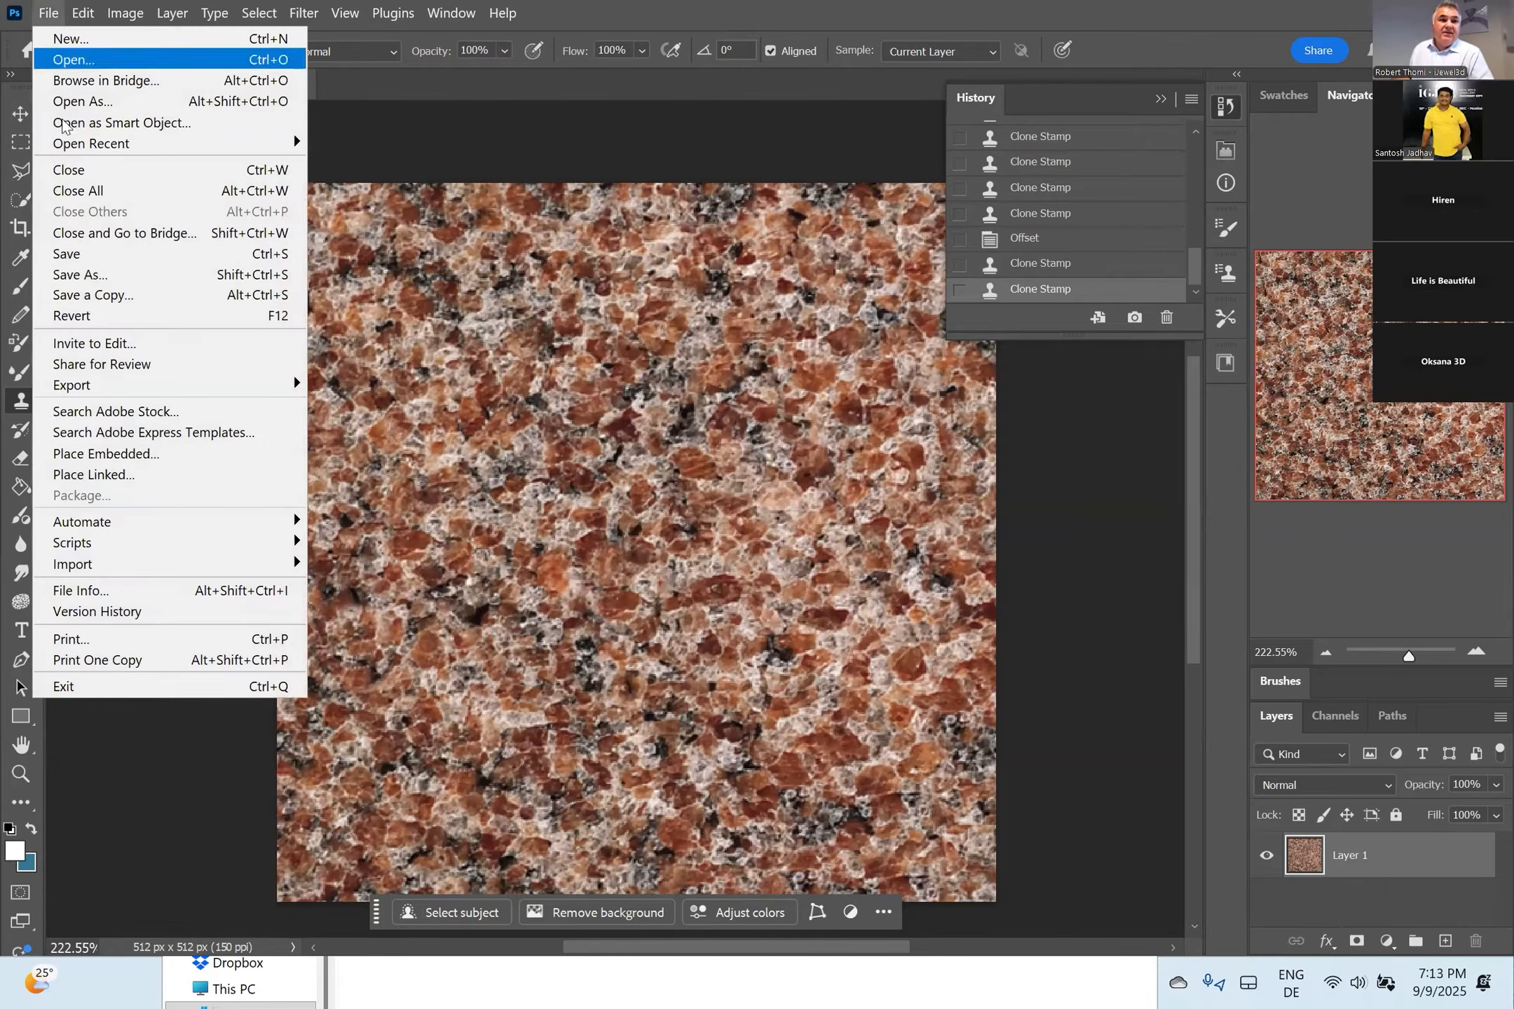
click(88, 298)
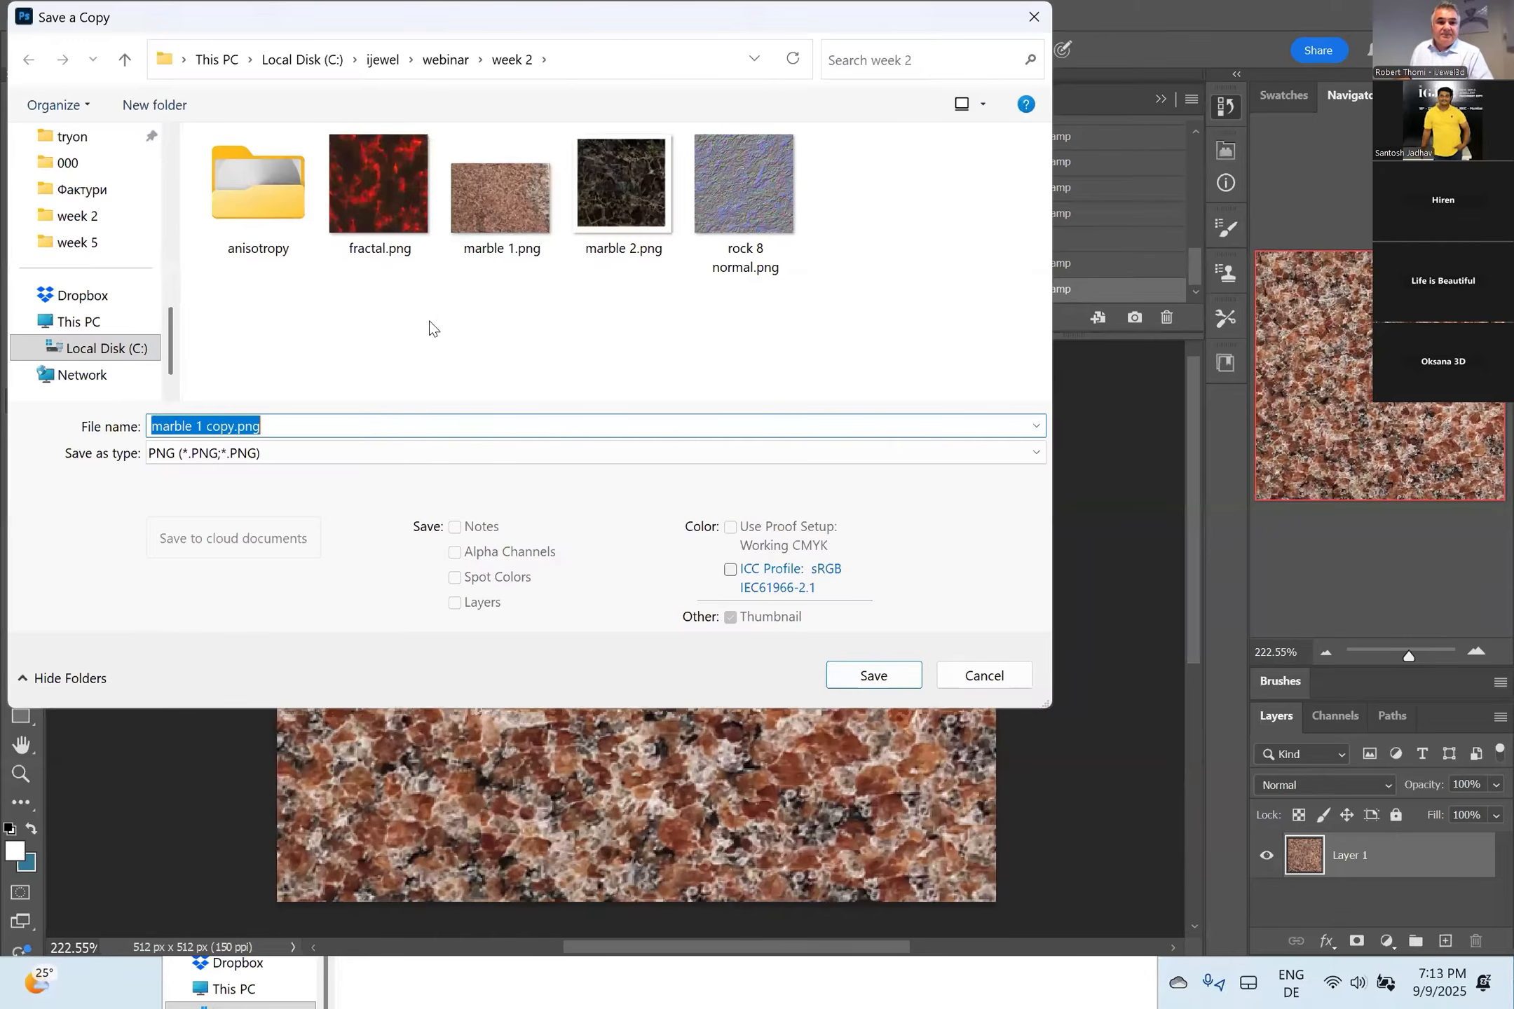
click(506, 252)
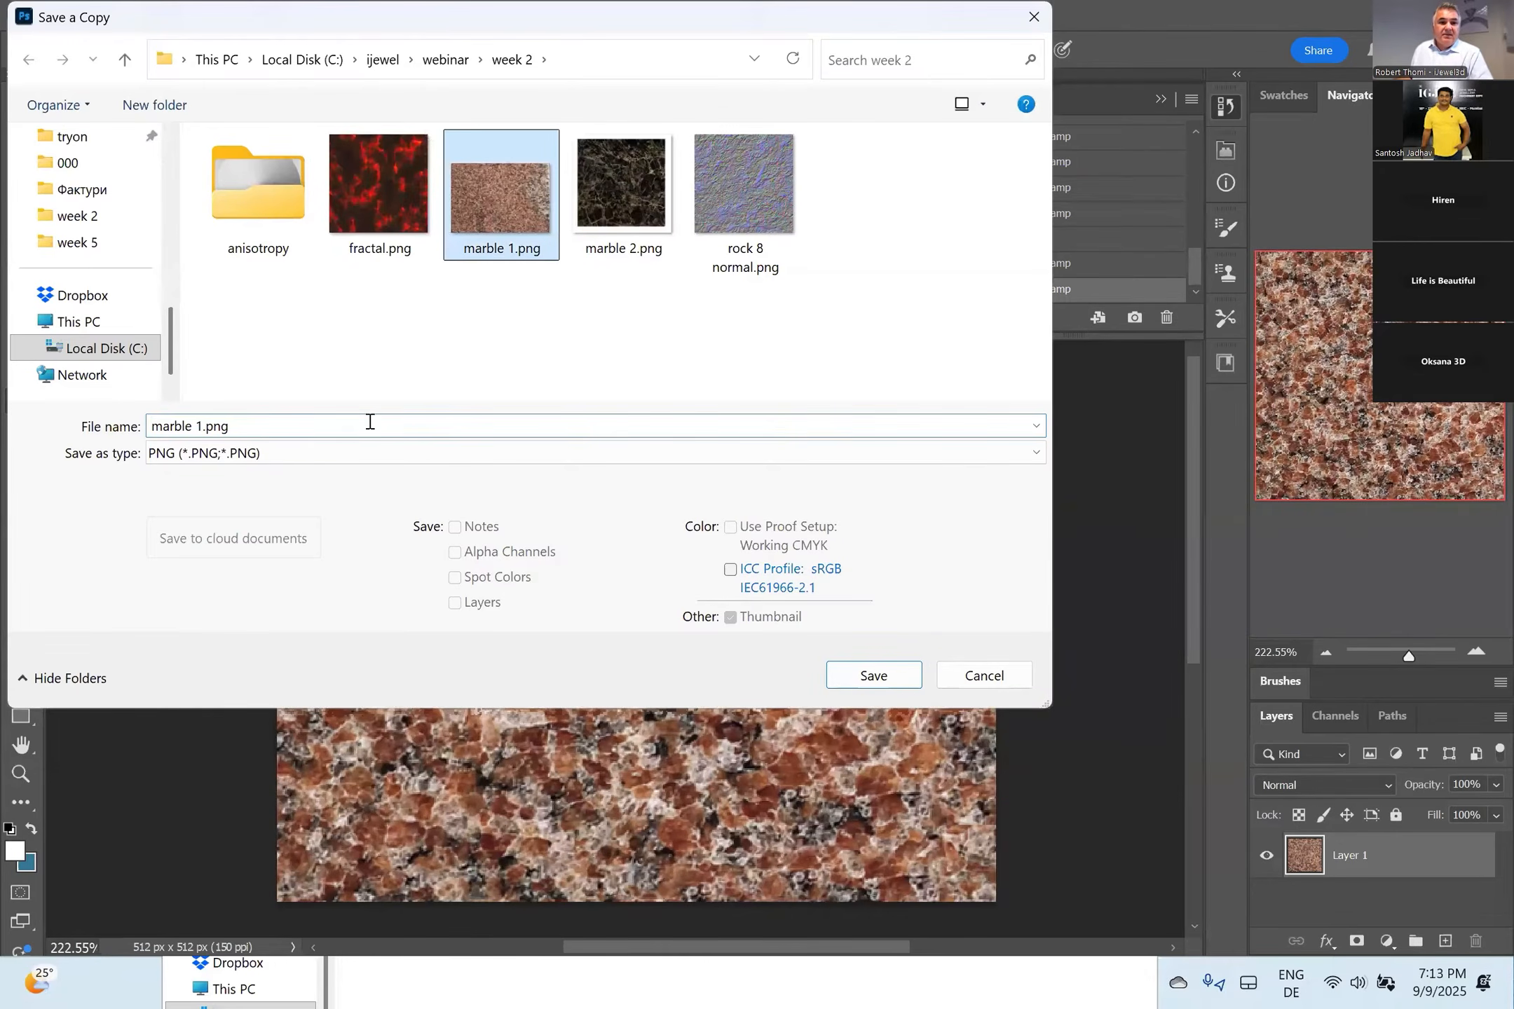
click(226, 426)
click(260, 429)
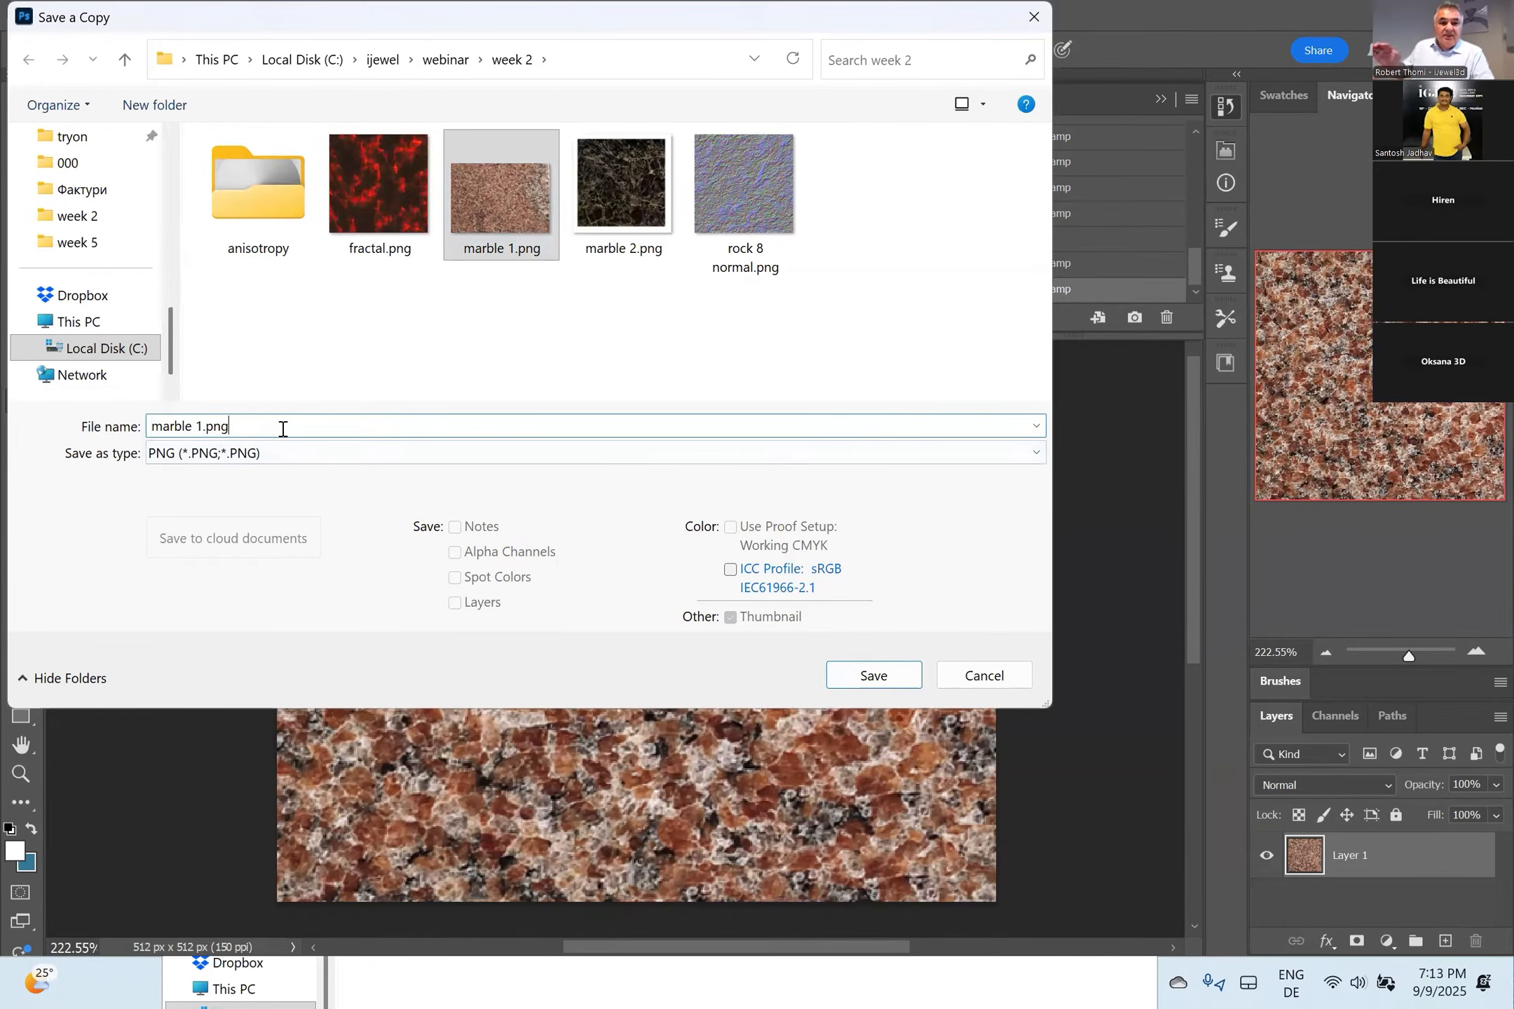
key(BackSpace)
key(BackSpace)
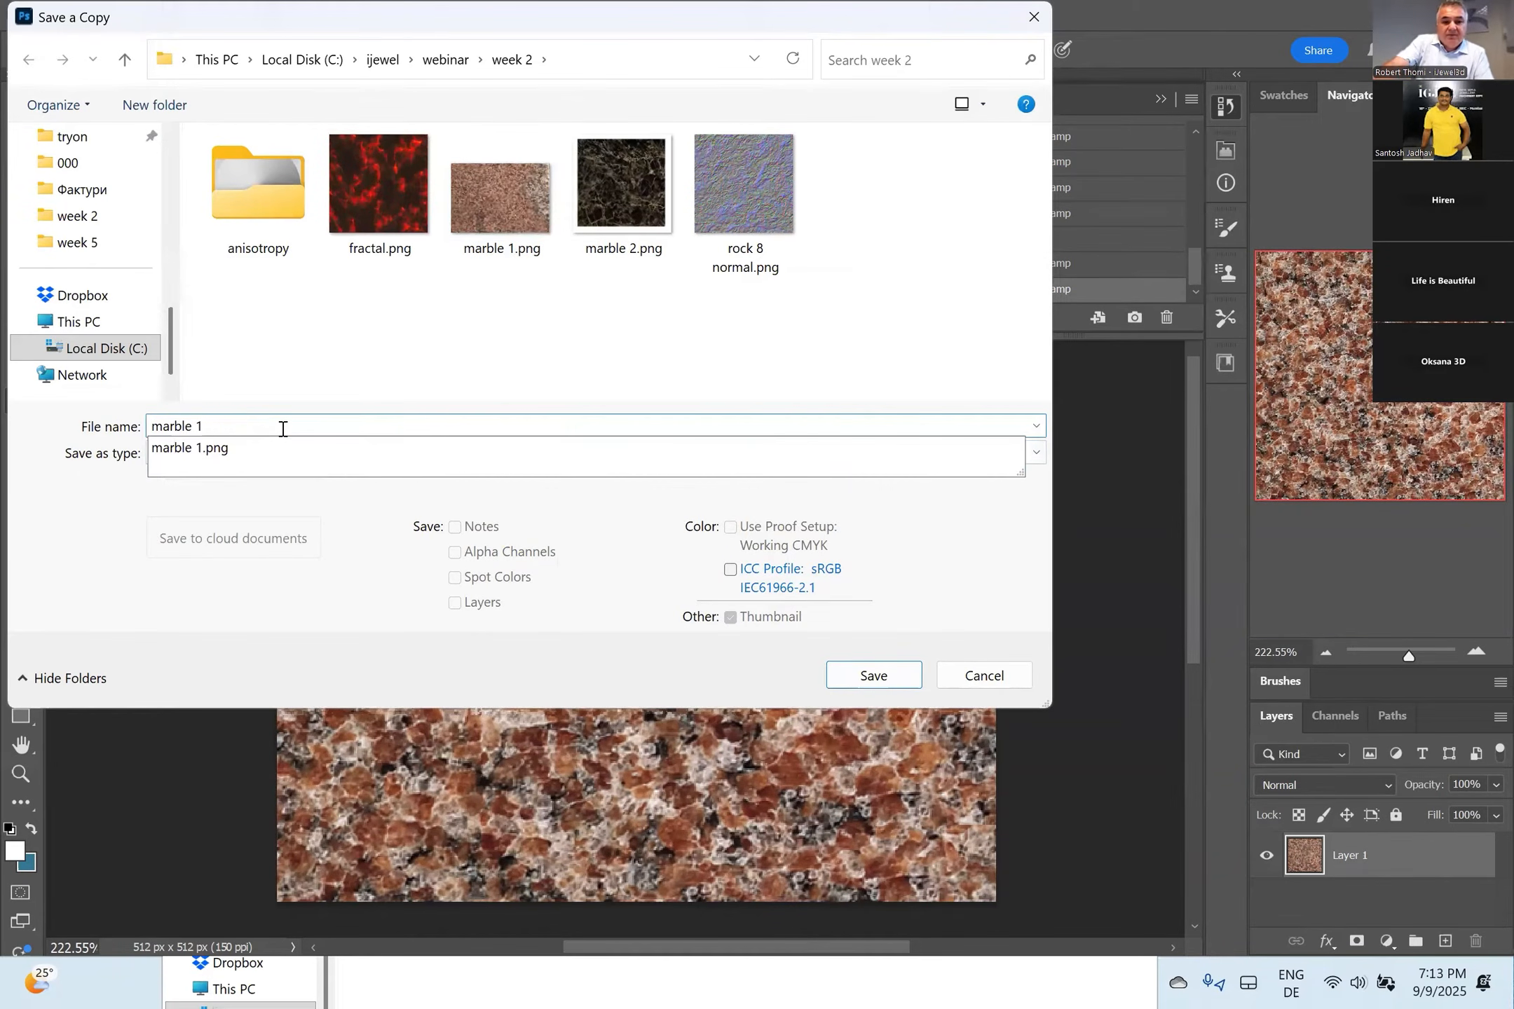
text(b)
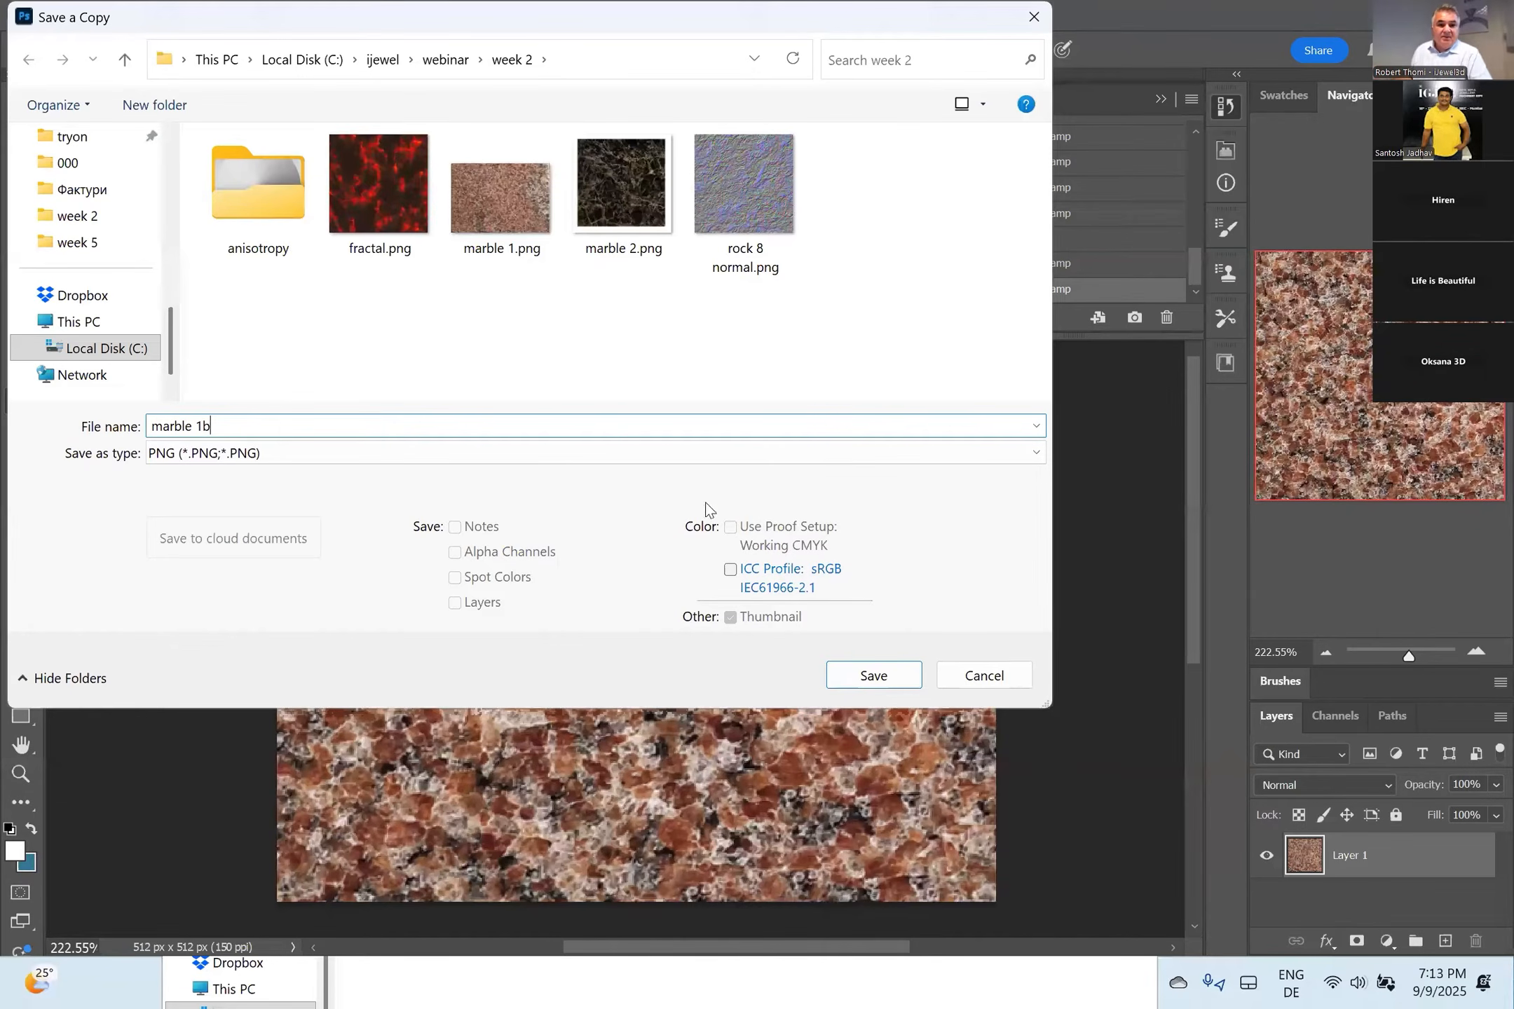
click(865, 676)
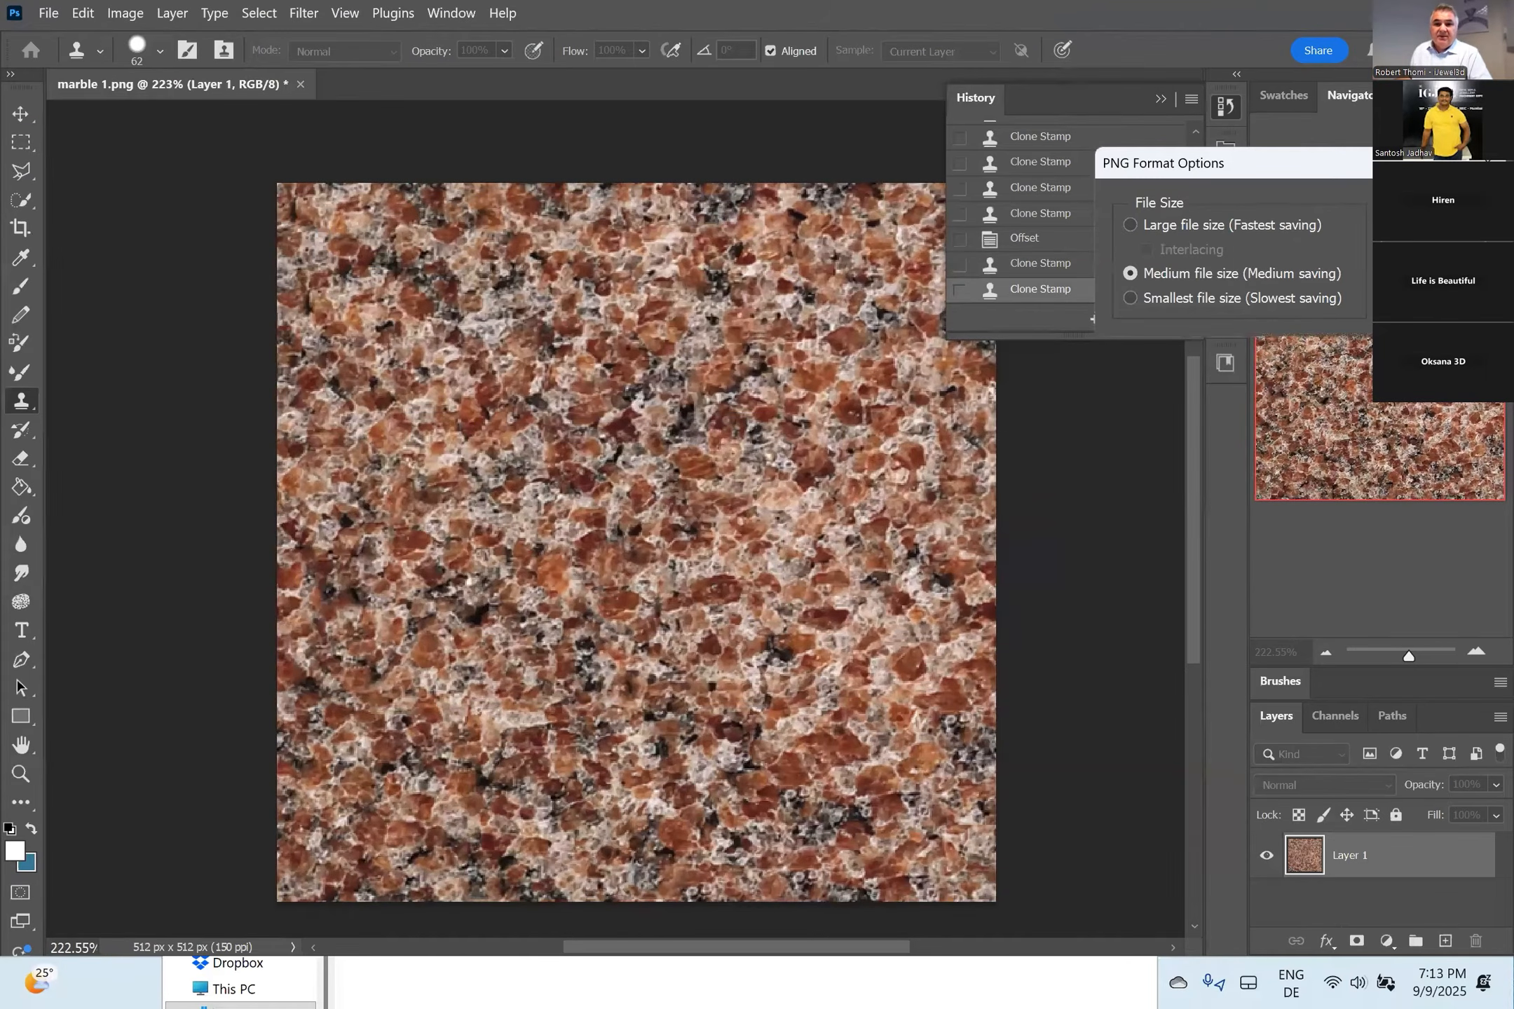
key(Return)
Switch to iJewel Playground, clear the file window away and apply the light grey ceramic to the ring's red inner surface.
key(alt+Tab)
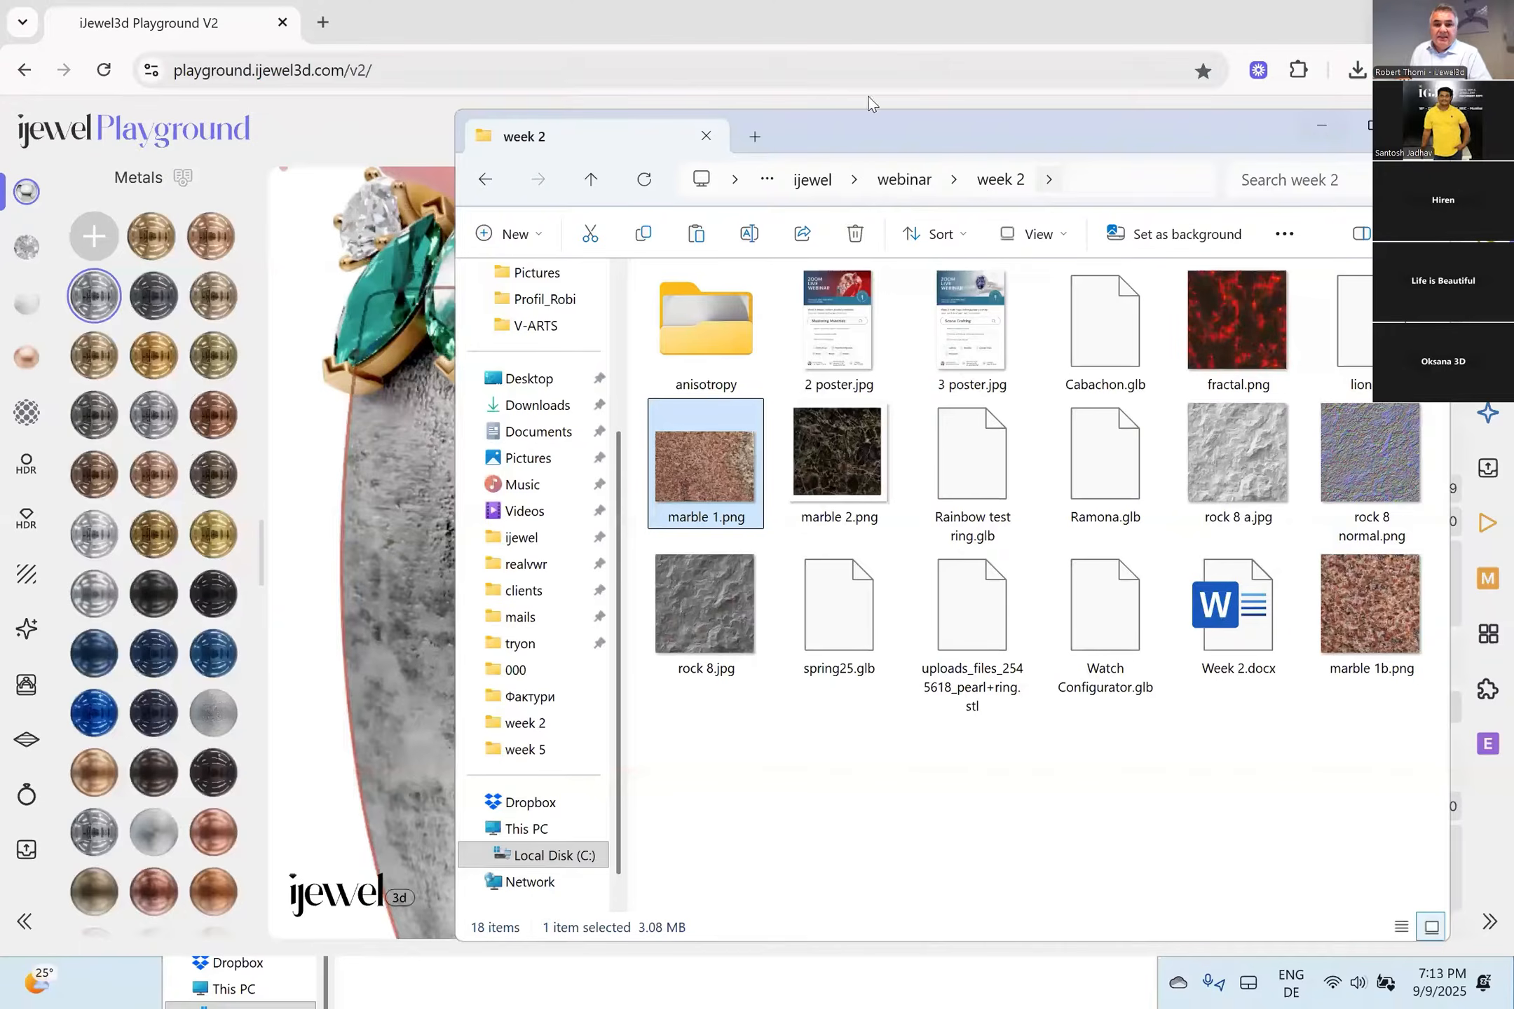
drag(846, 133, 662, 142)
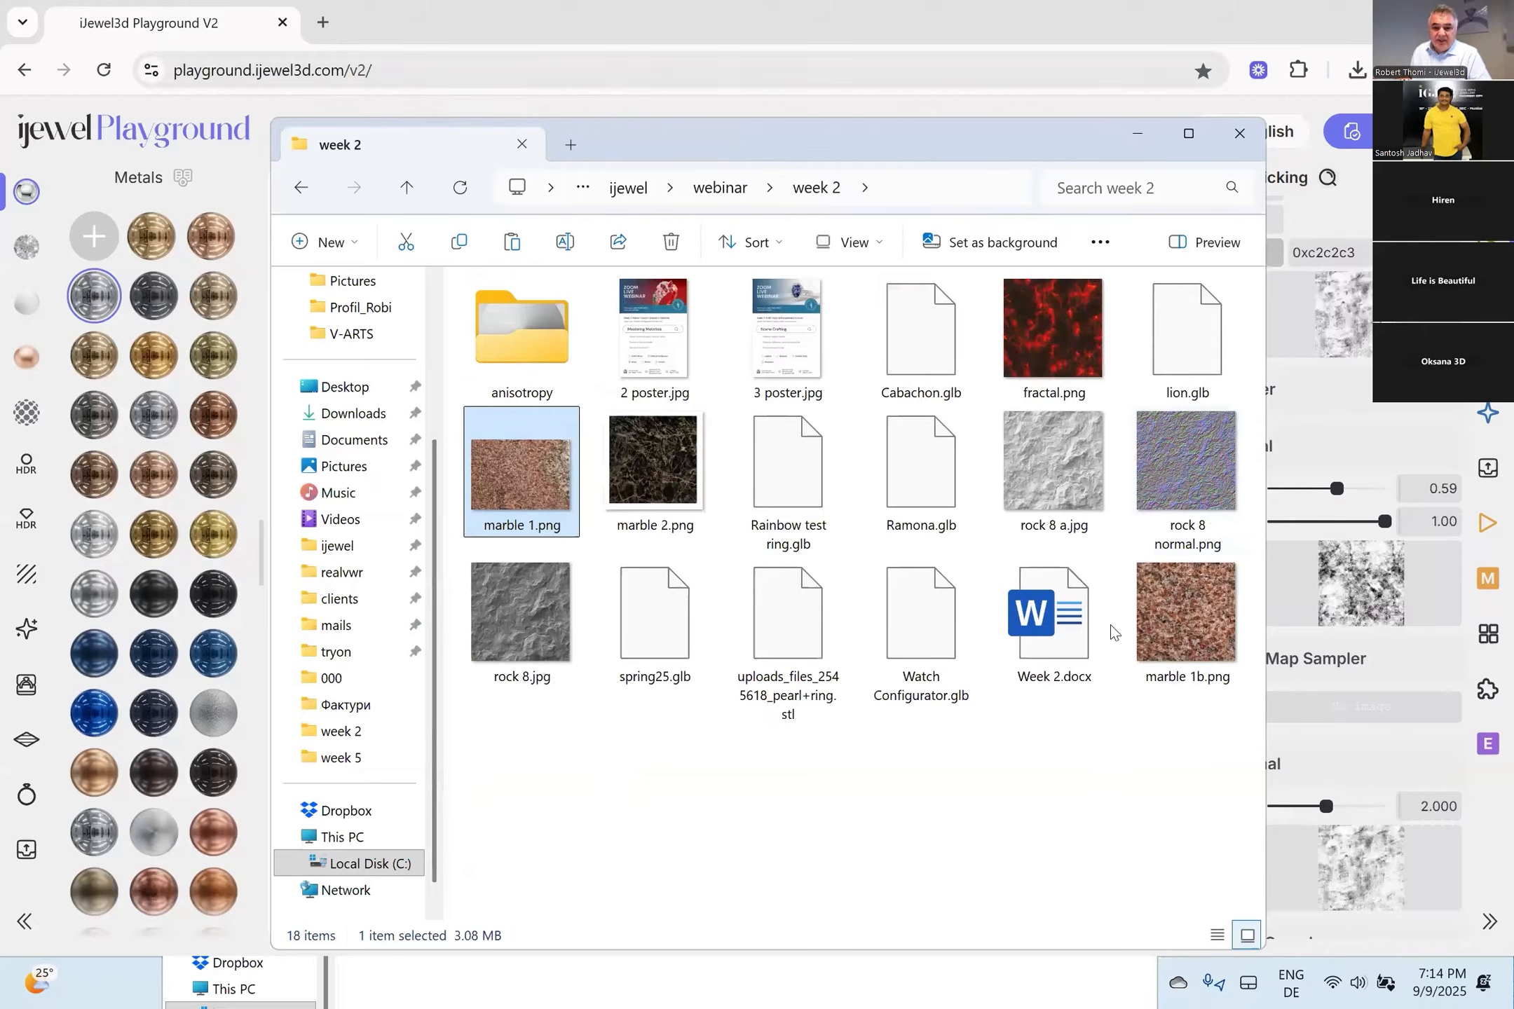
drag(983, 142, 918, 1008)
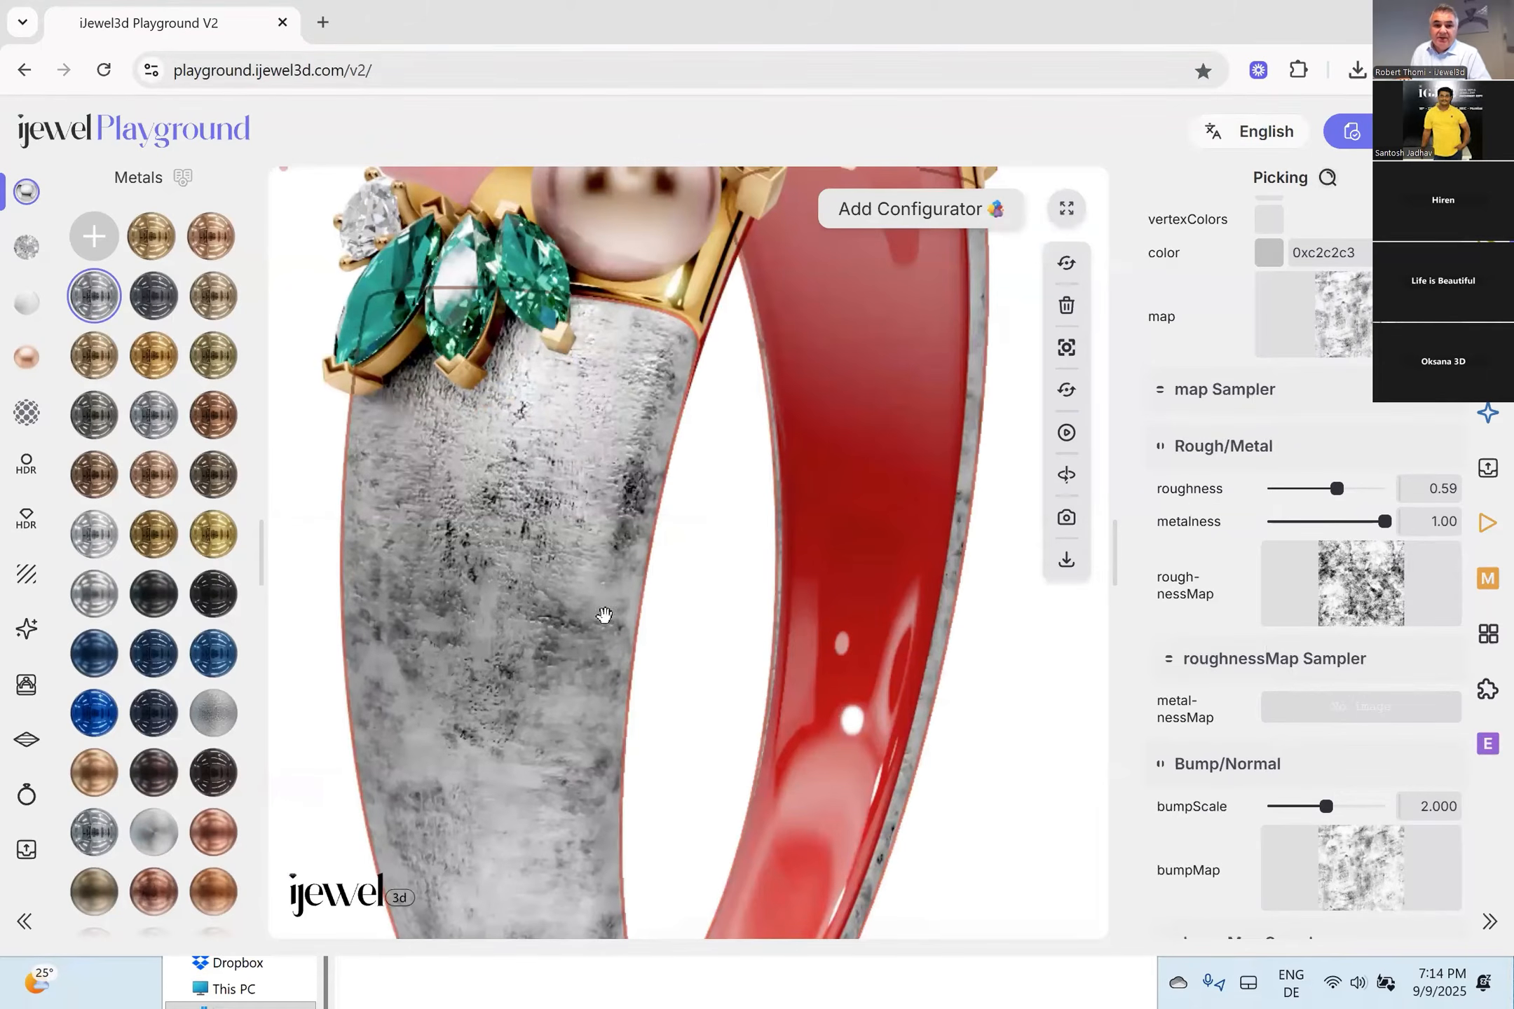
click(507, 536)
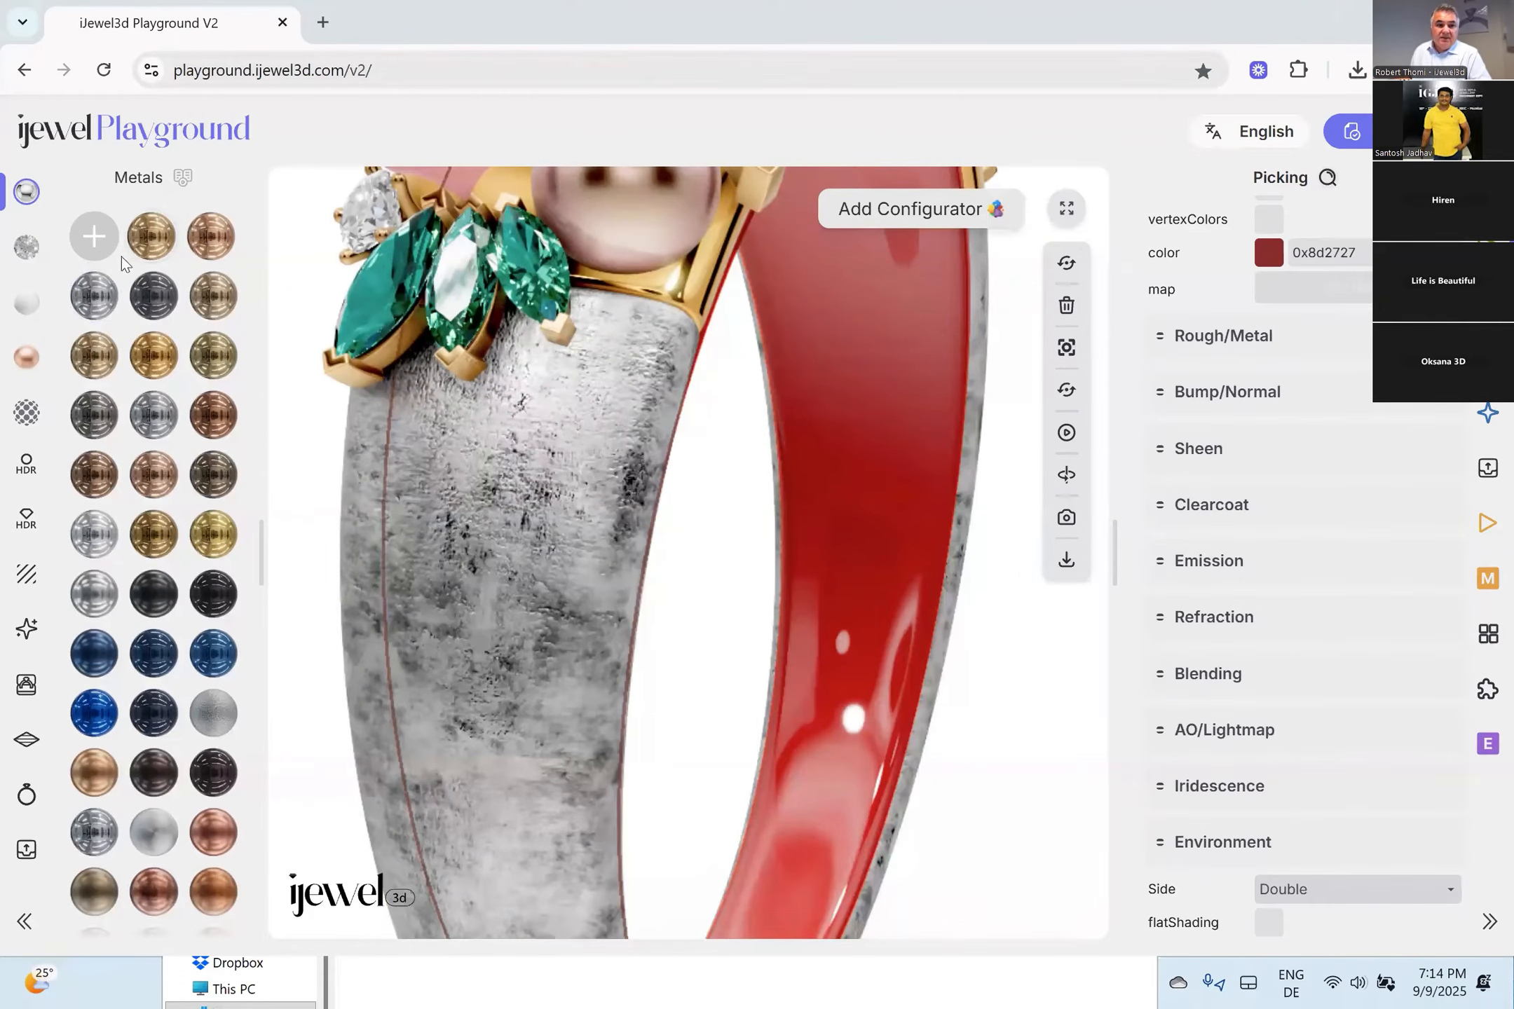
click(25, 302)
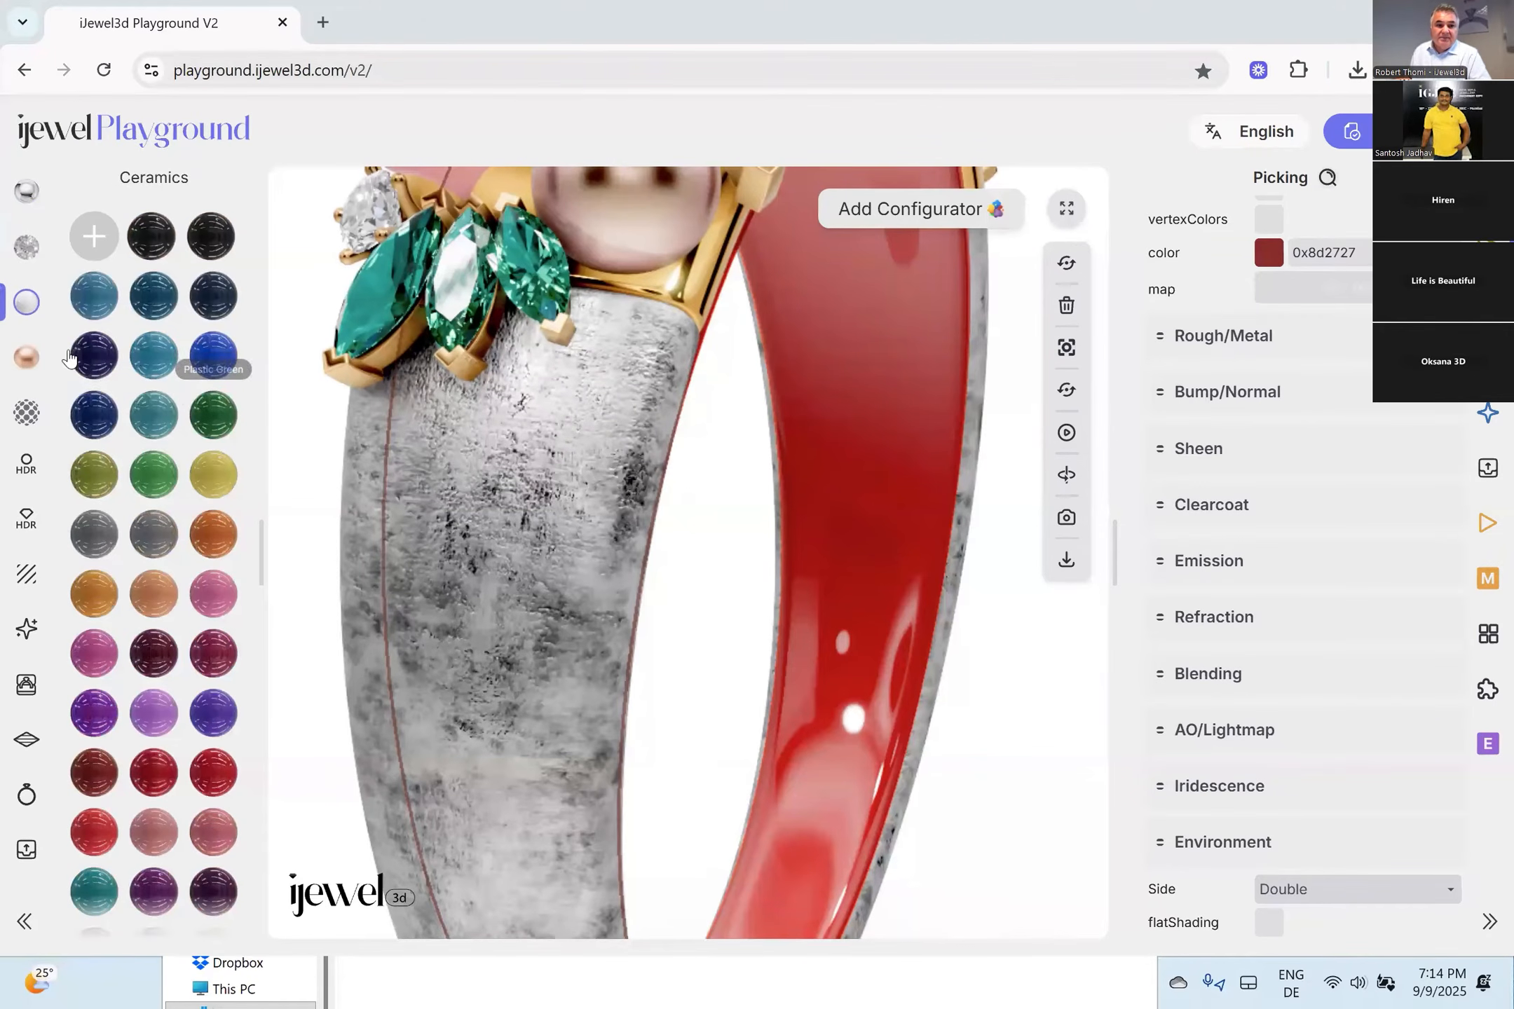
scroll(152, 776, down, 3)
scroll(153, 775, down, 1)
click(94, 852)
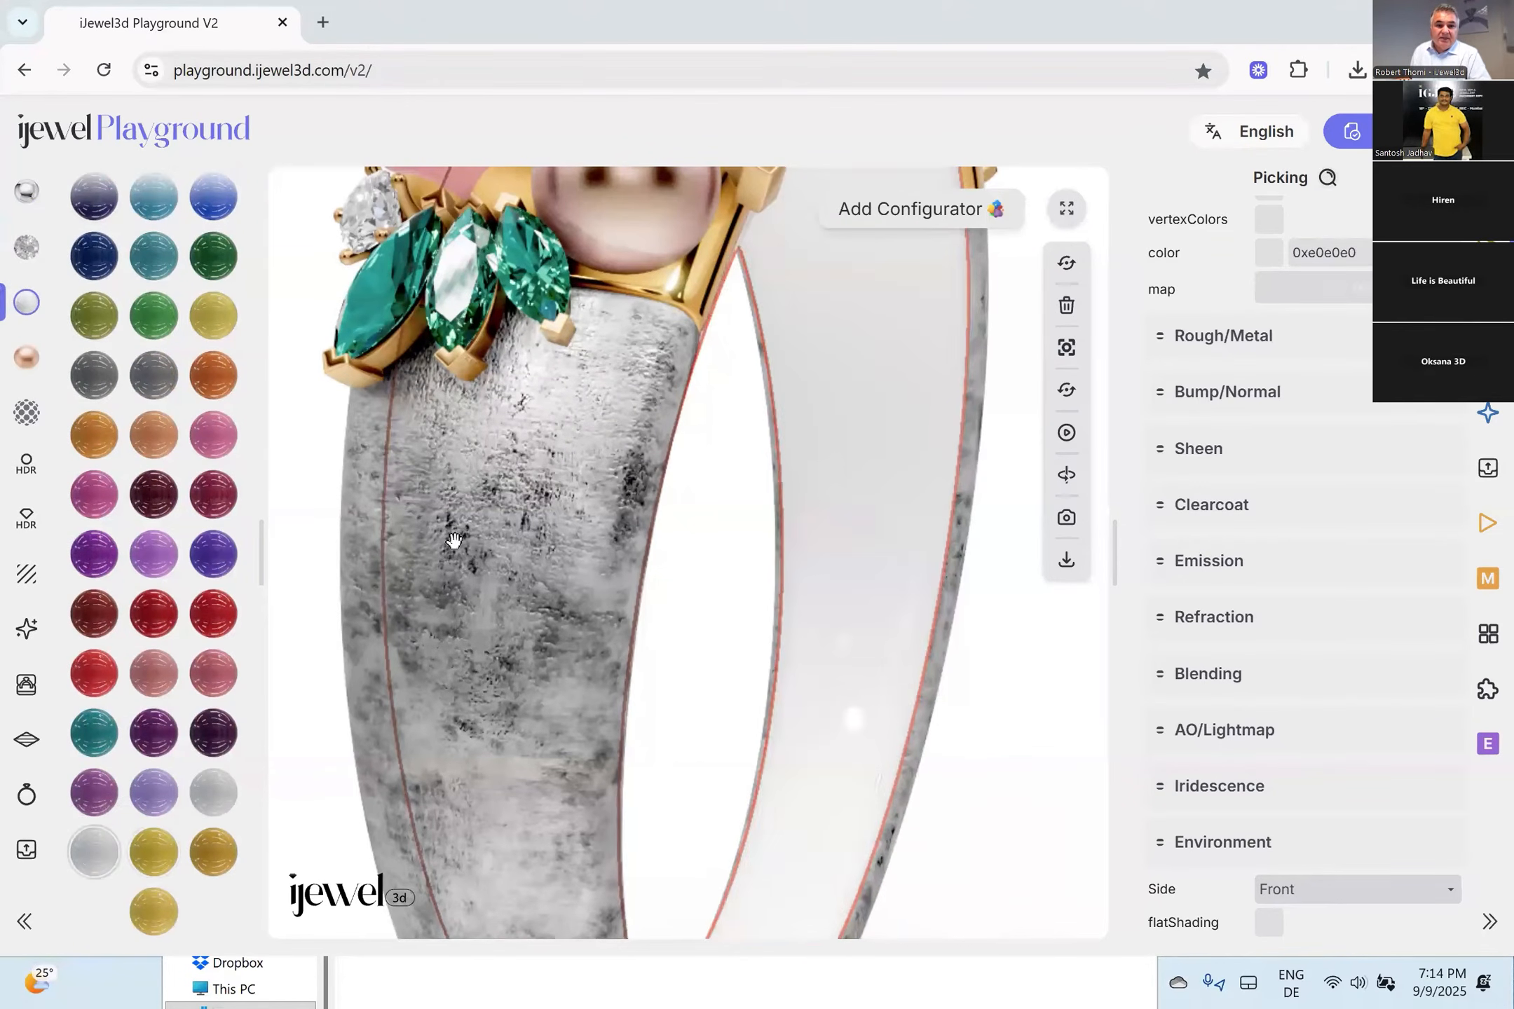
Replace the worn-silver material on the outer band with the same light grey ceramic.
click(439, 538)
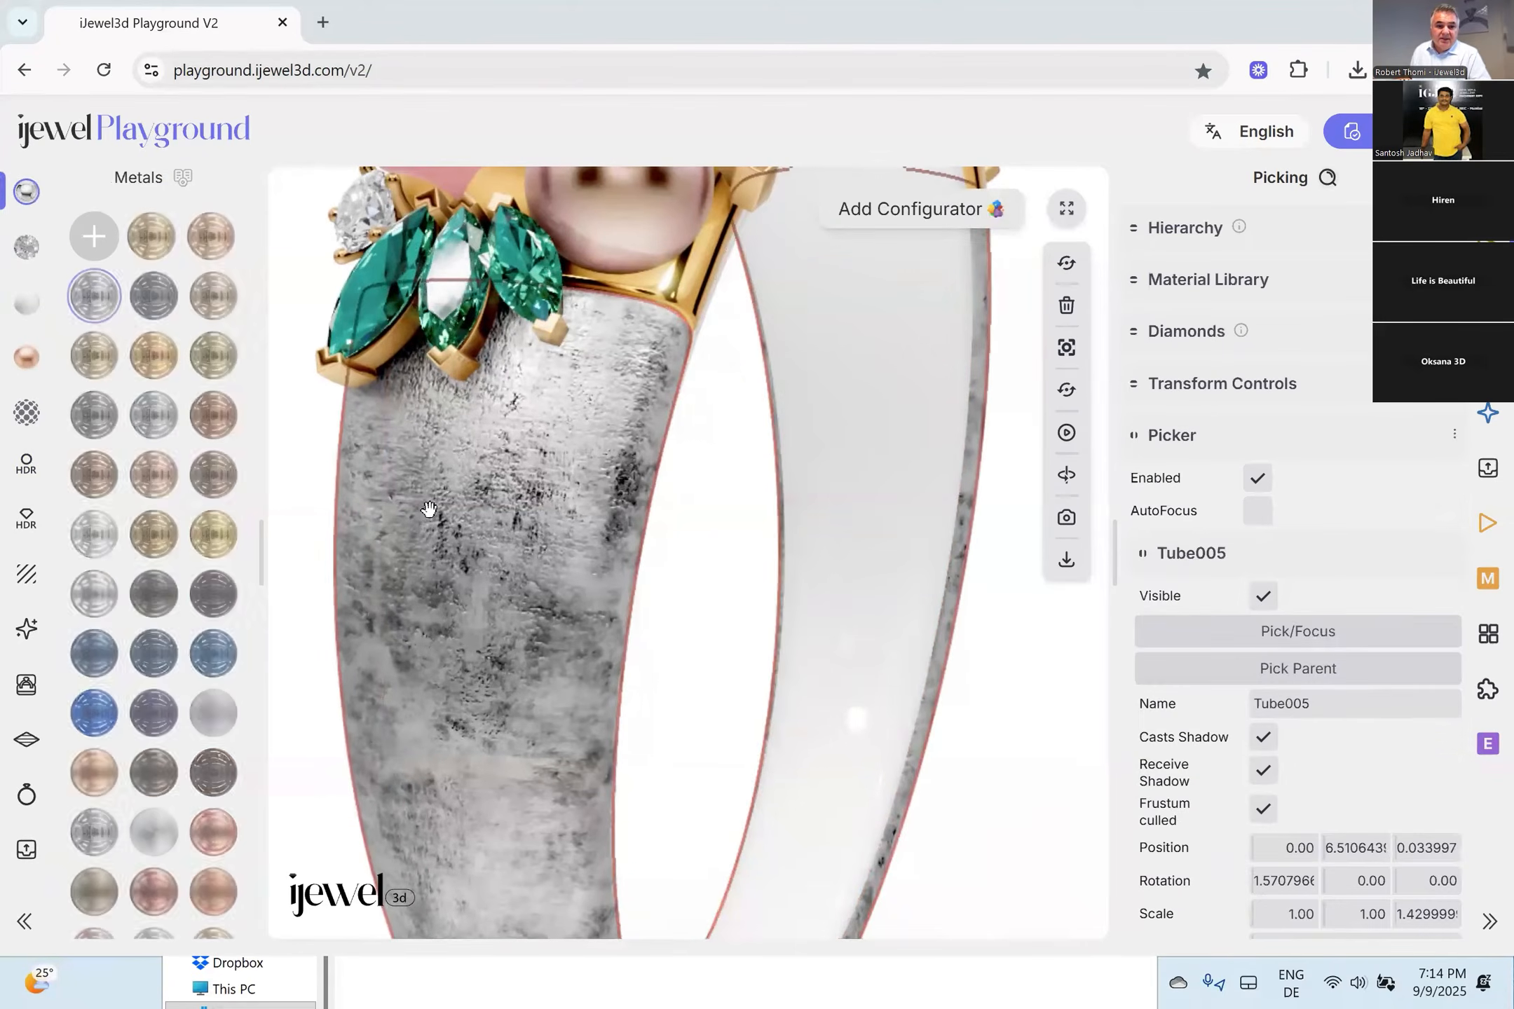
scroll(153, 729, down, 6)
click(27, 302)
scroll(136, 867, down, 2)
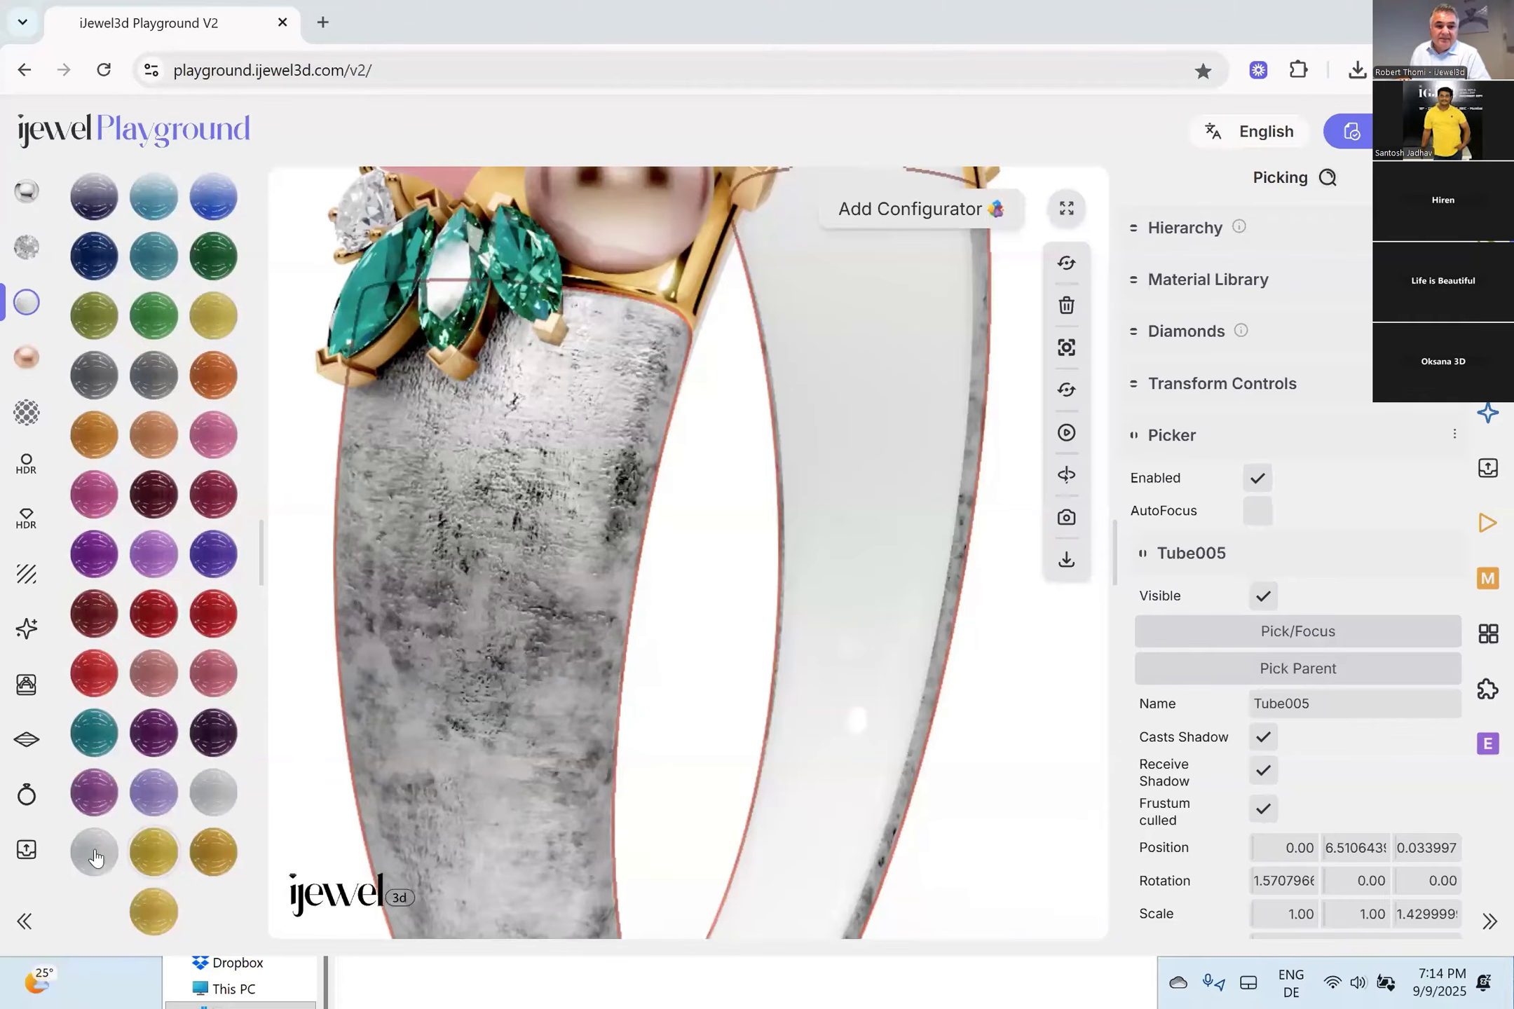
click(94, 851)
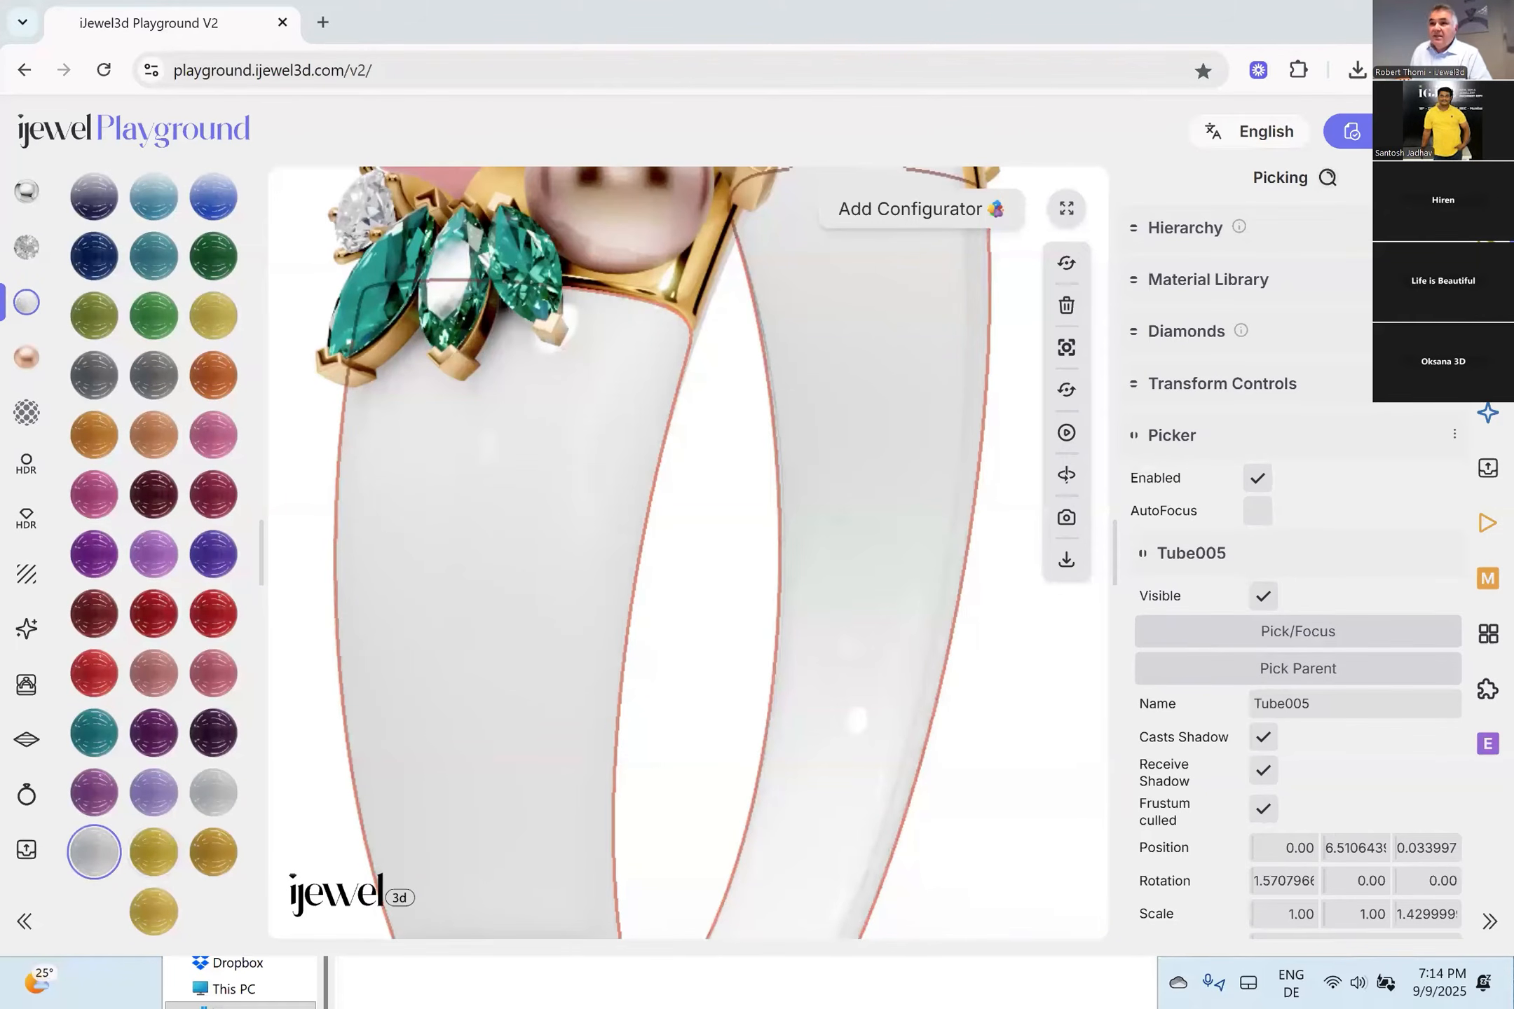
Load marble 1b.png as the outer band's color map and enable triplanar mapping on its material.
scroll(1338, 630, down, 9)
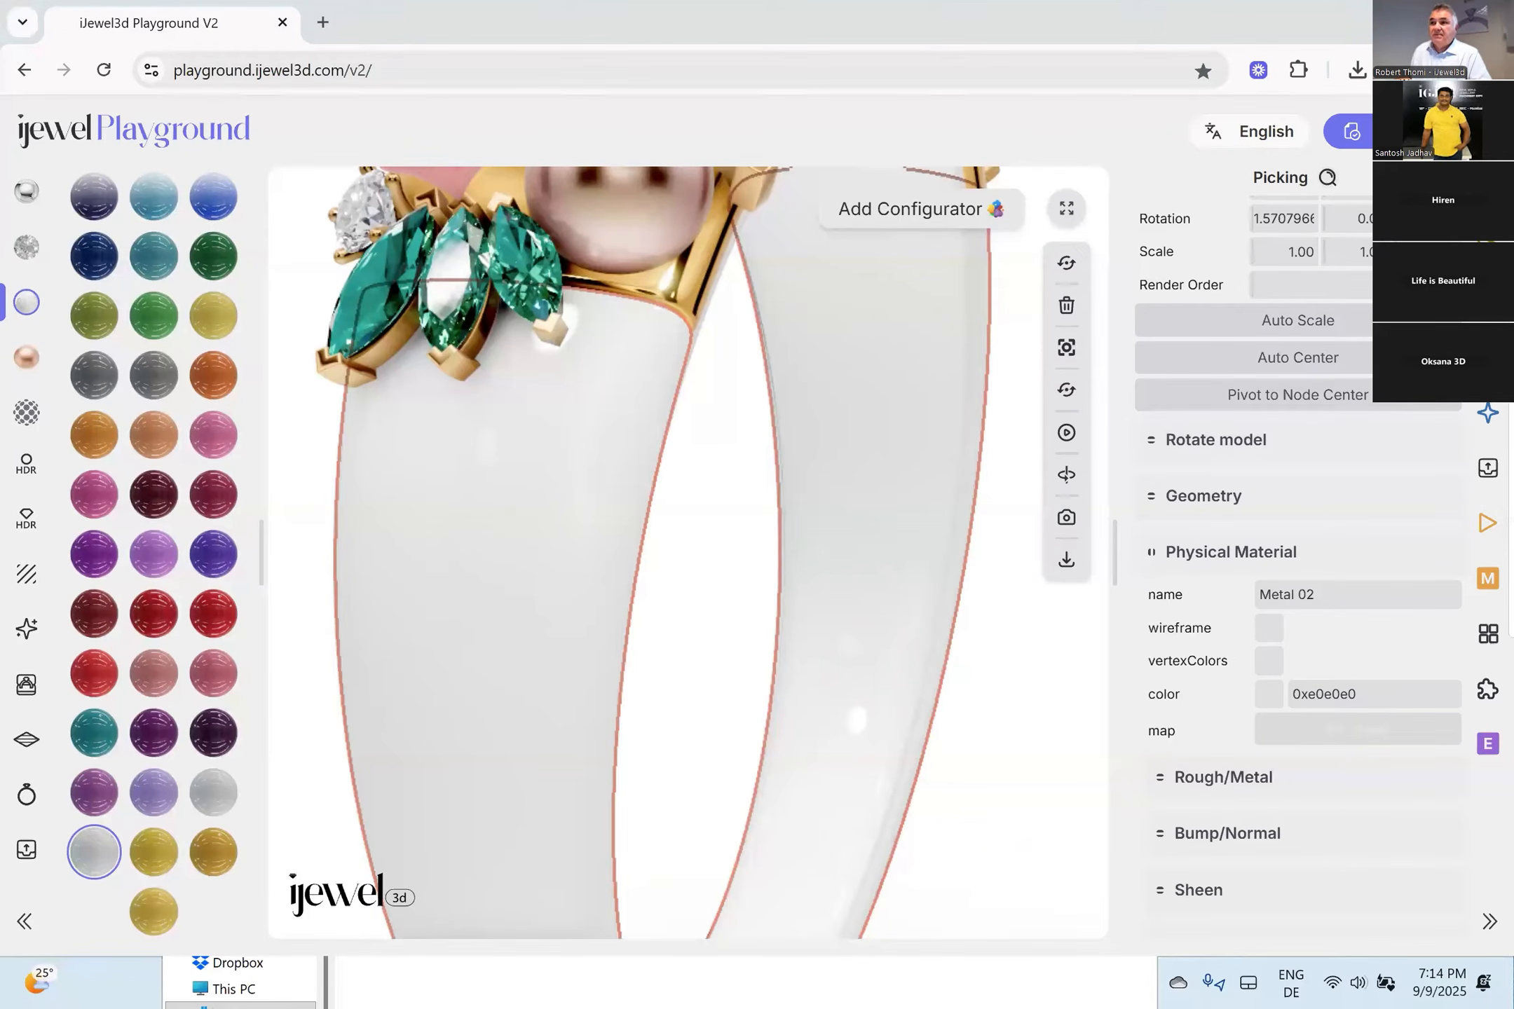
drag(1485, 732, 1320, 729)
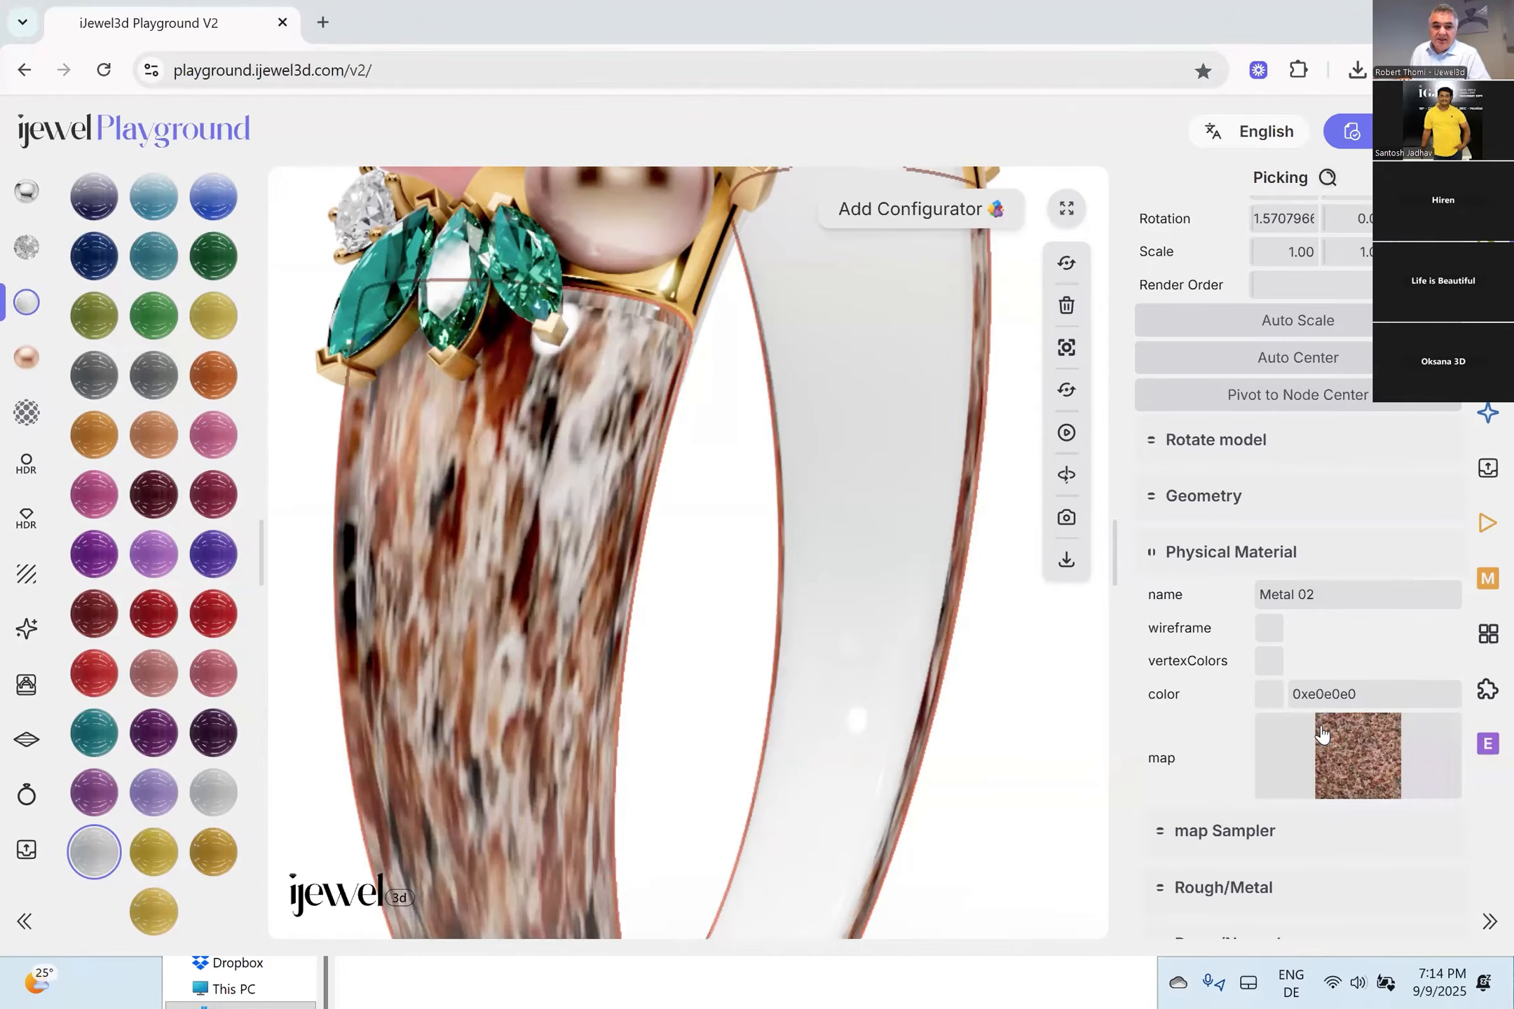
scroll(1294, 609, down, 3)
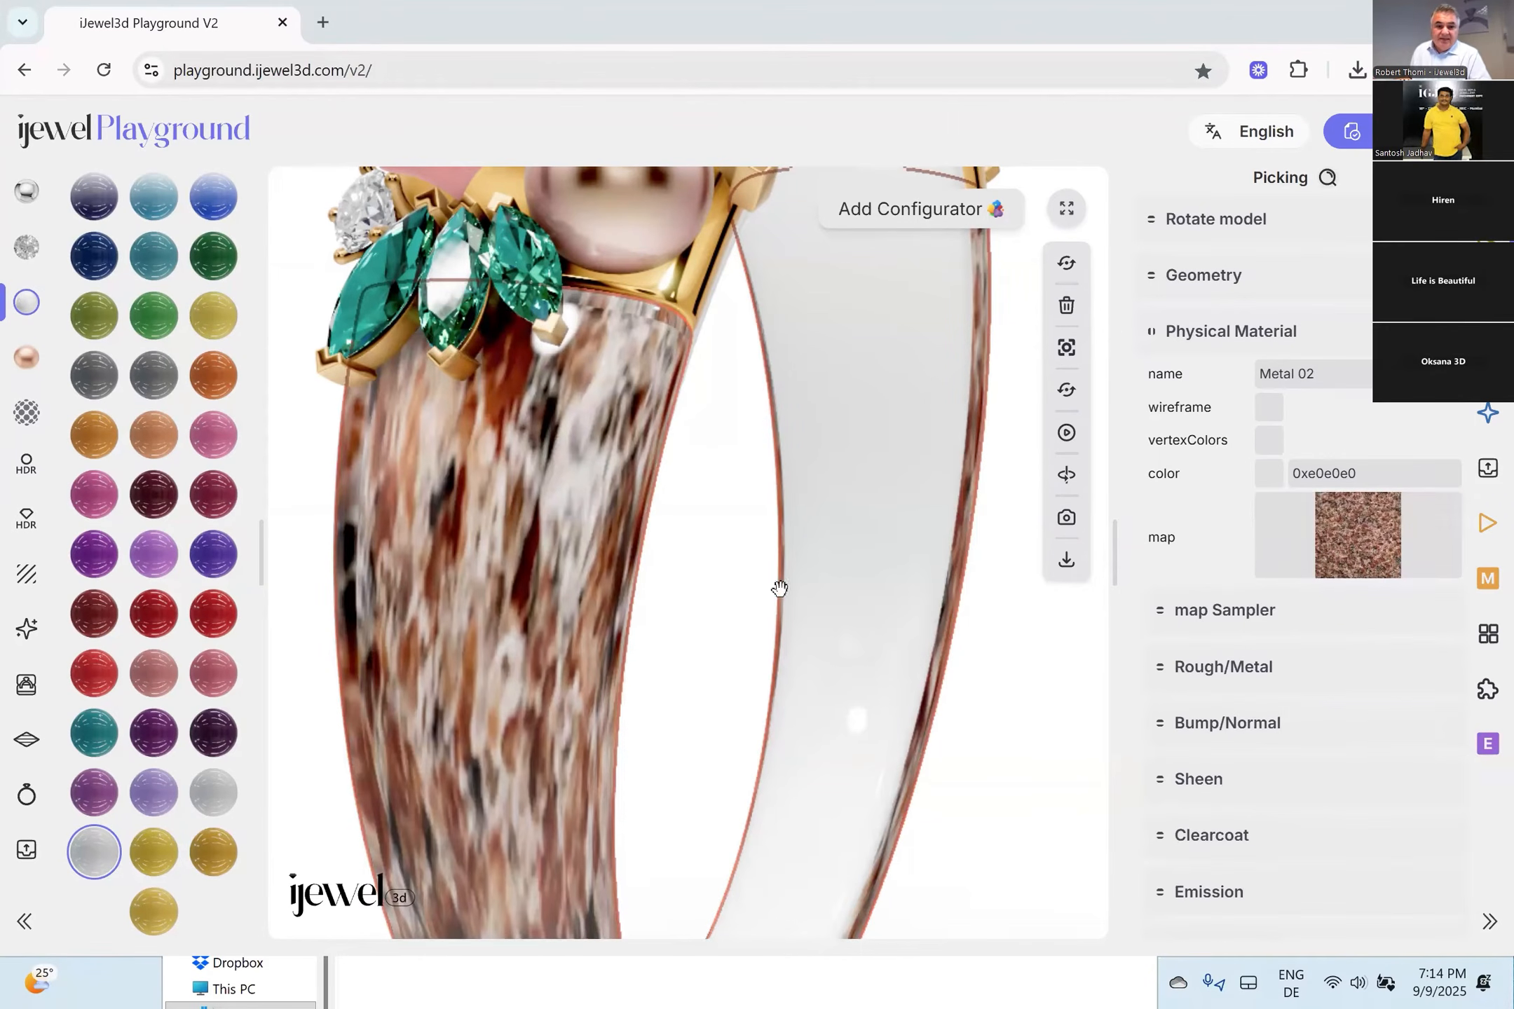
scroll(1317, 569, down, 12)
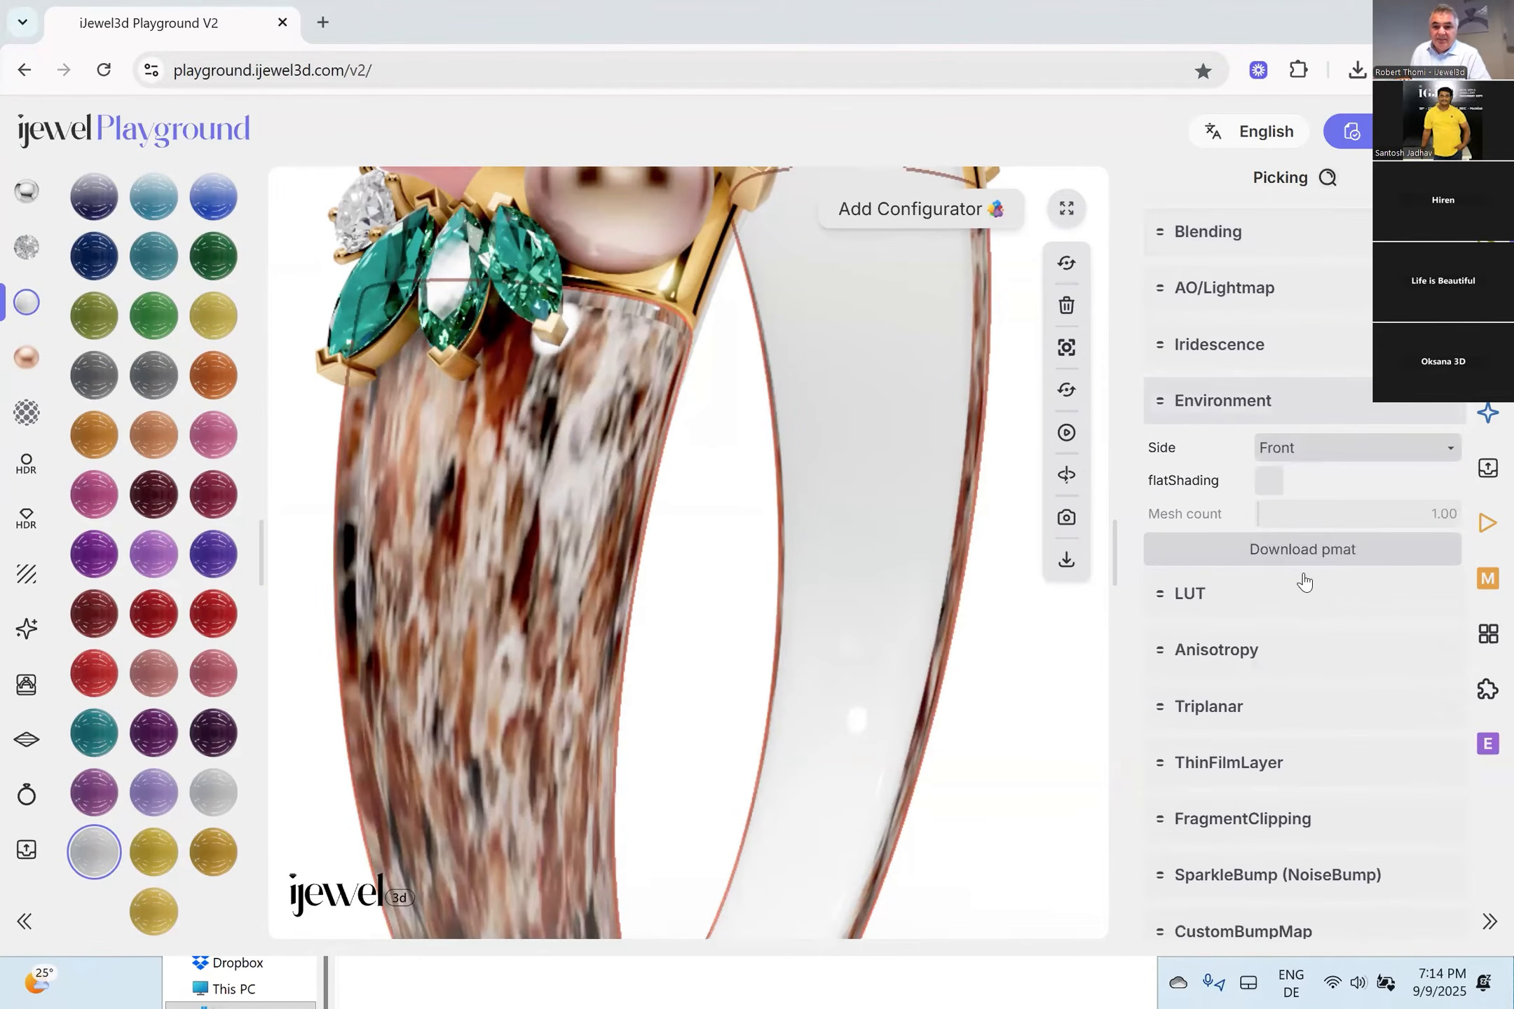
click(1257, 597)
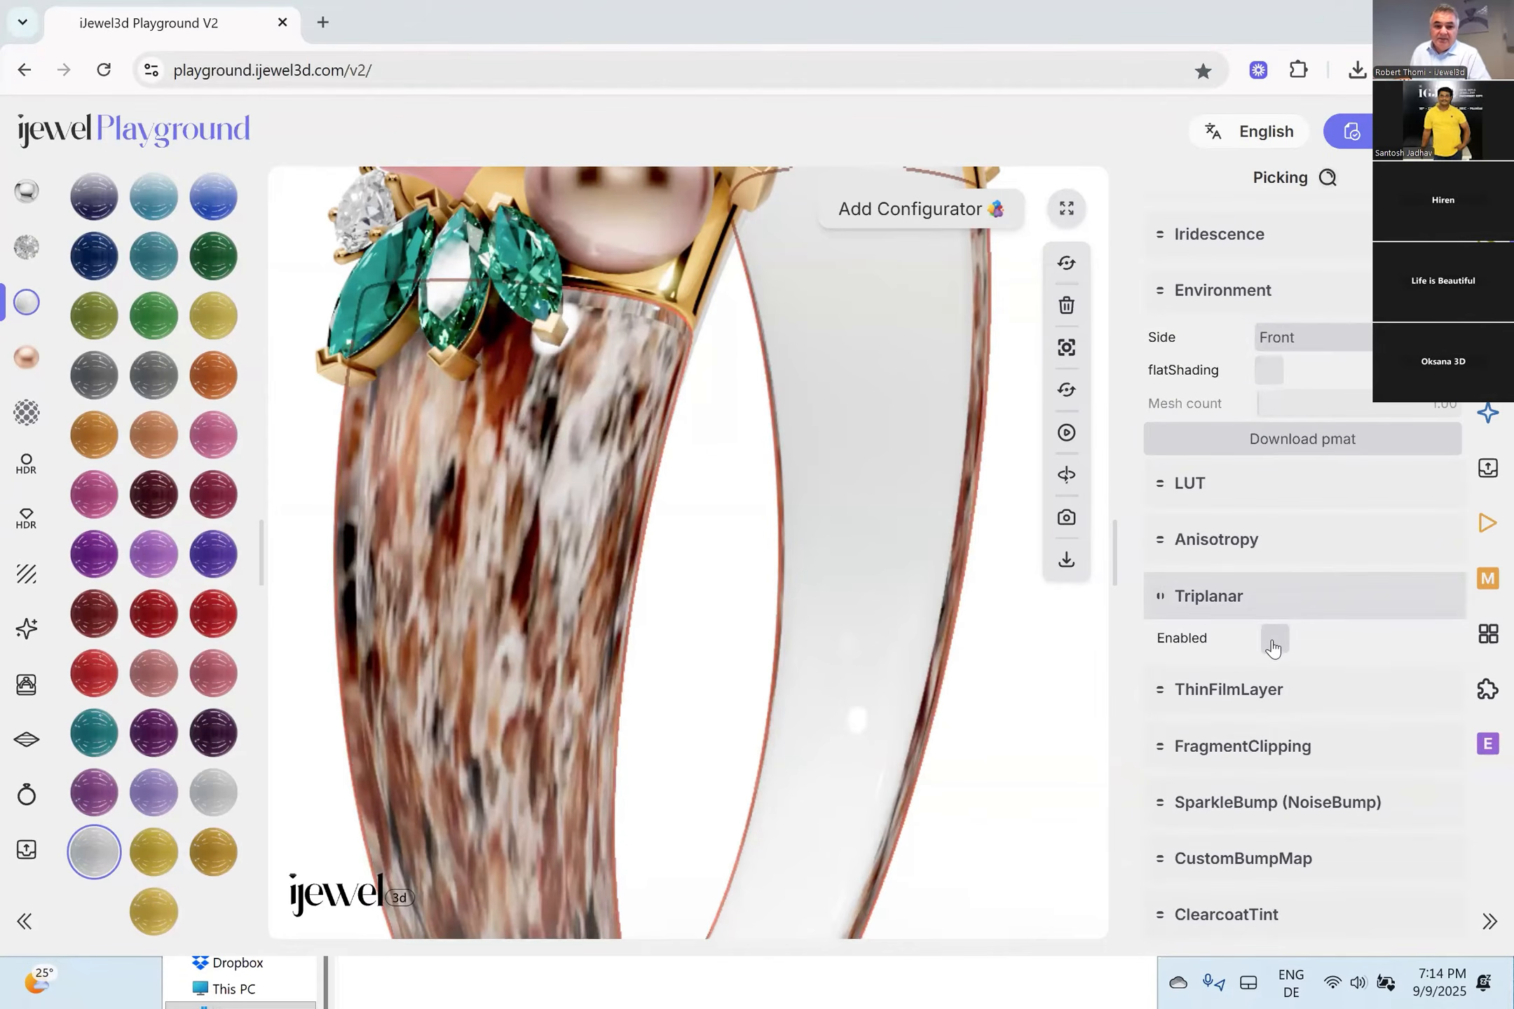
click(1273, 639)
drag(739, 556, 717, 583)
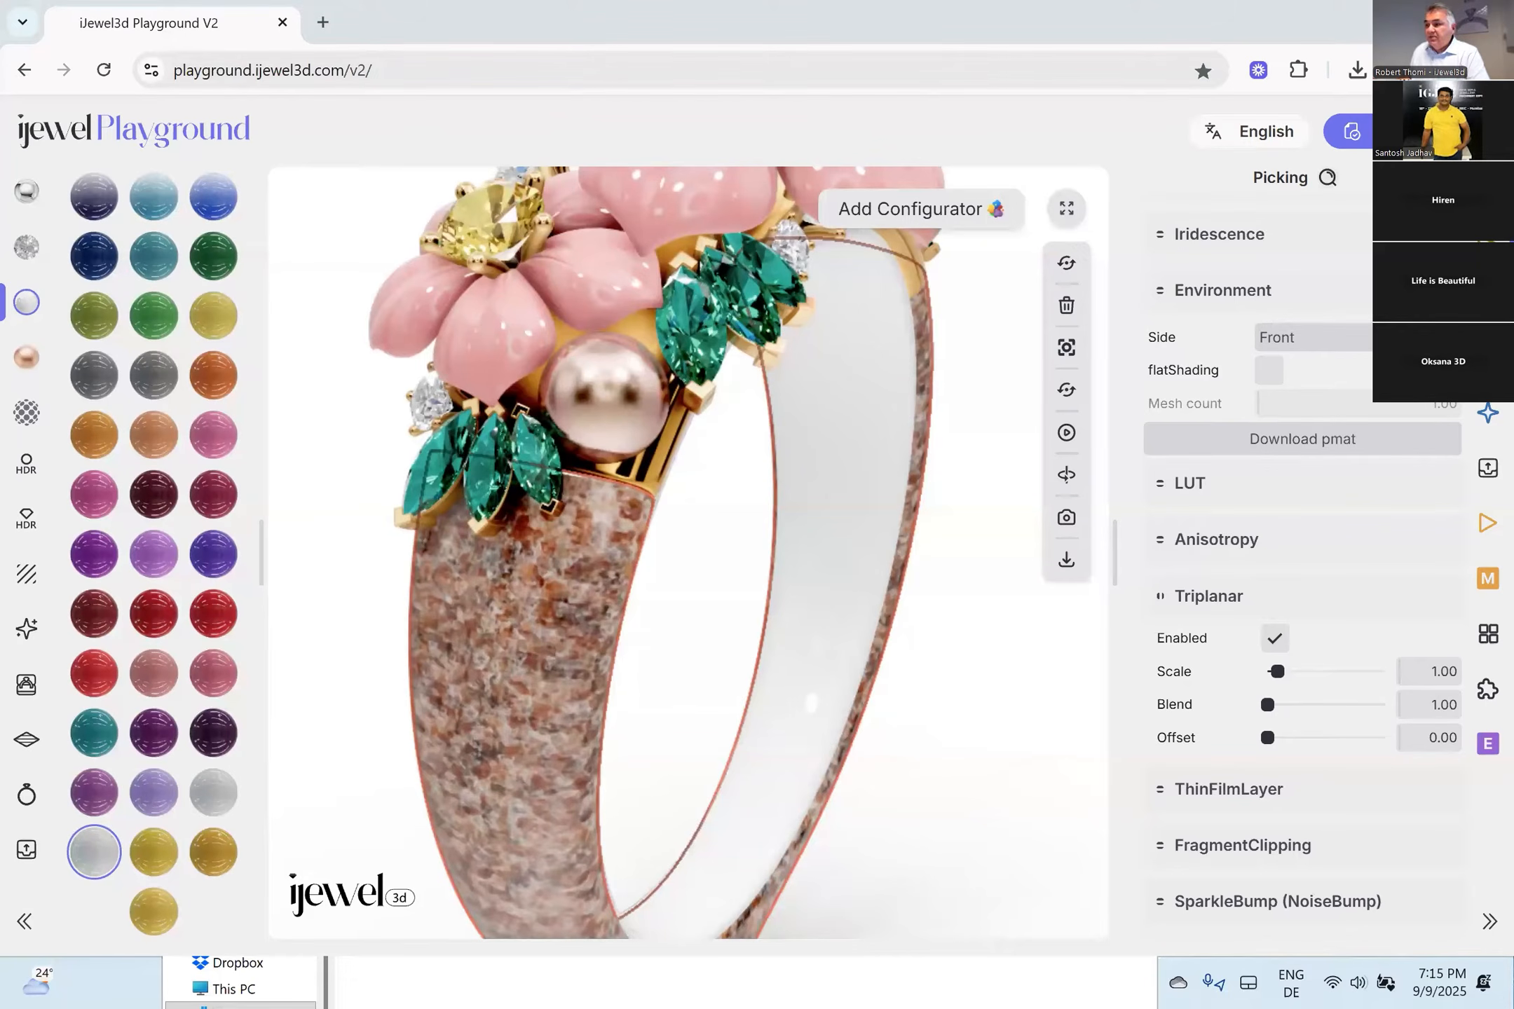
Switch back to Photoshop and duplicate Layer 1 of the marble texture.
key(alt+Tab)
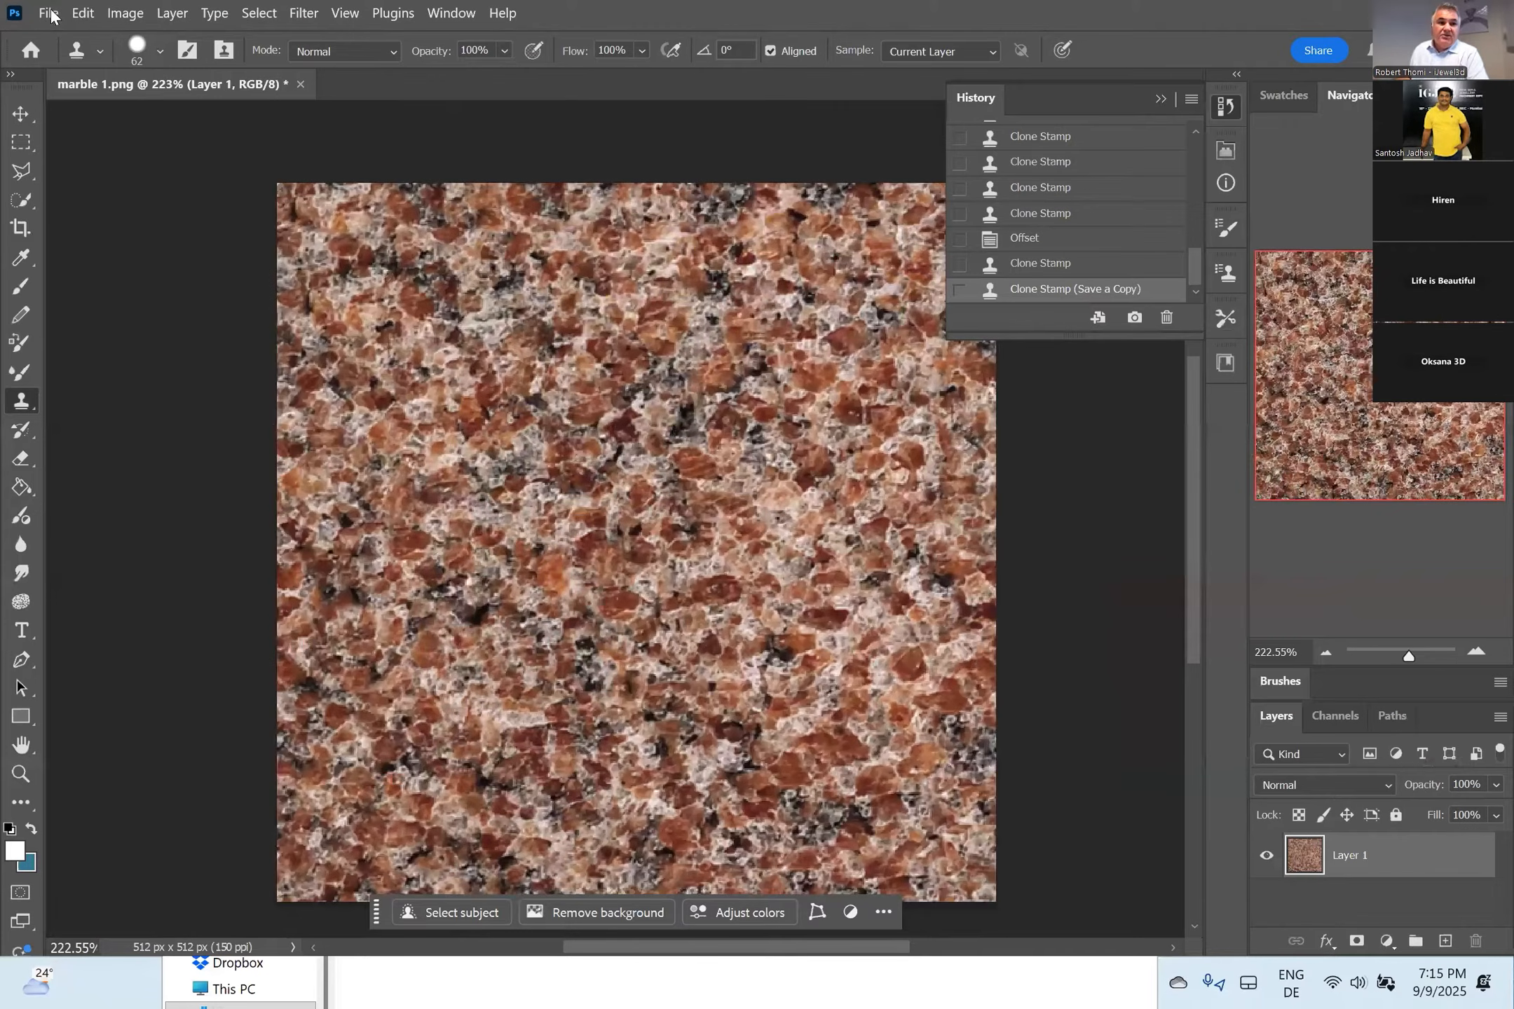
key(alt+f)
click(1370, 854)
drag(1370, 856, 1443, 947)
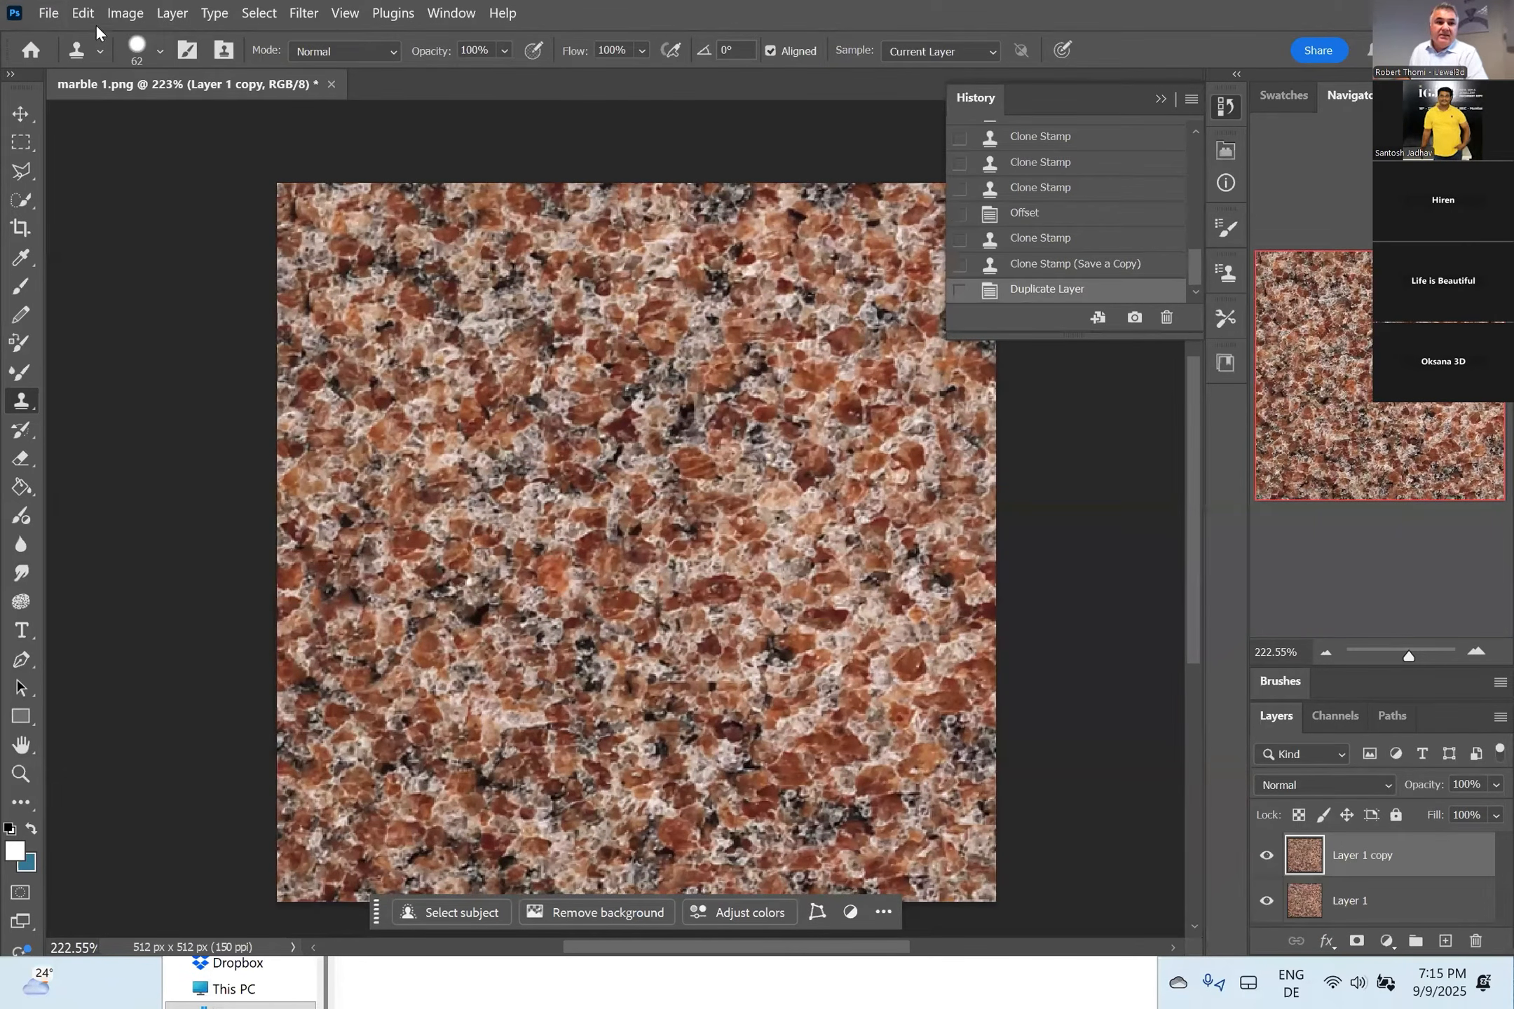
Desaturate the duplicated marble layer with a Hue/Saturation adjustment at saturation -100.
click(135, 14)
mouse_move(179, 66)
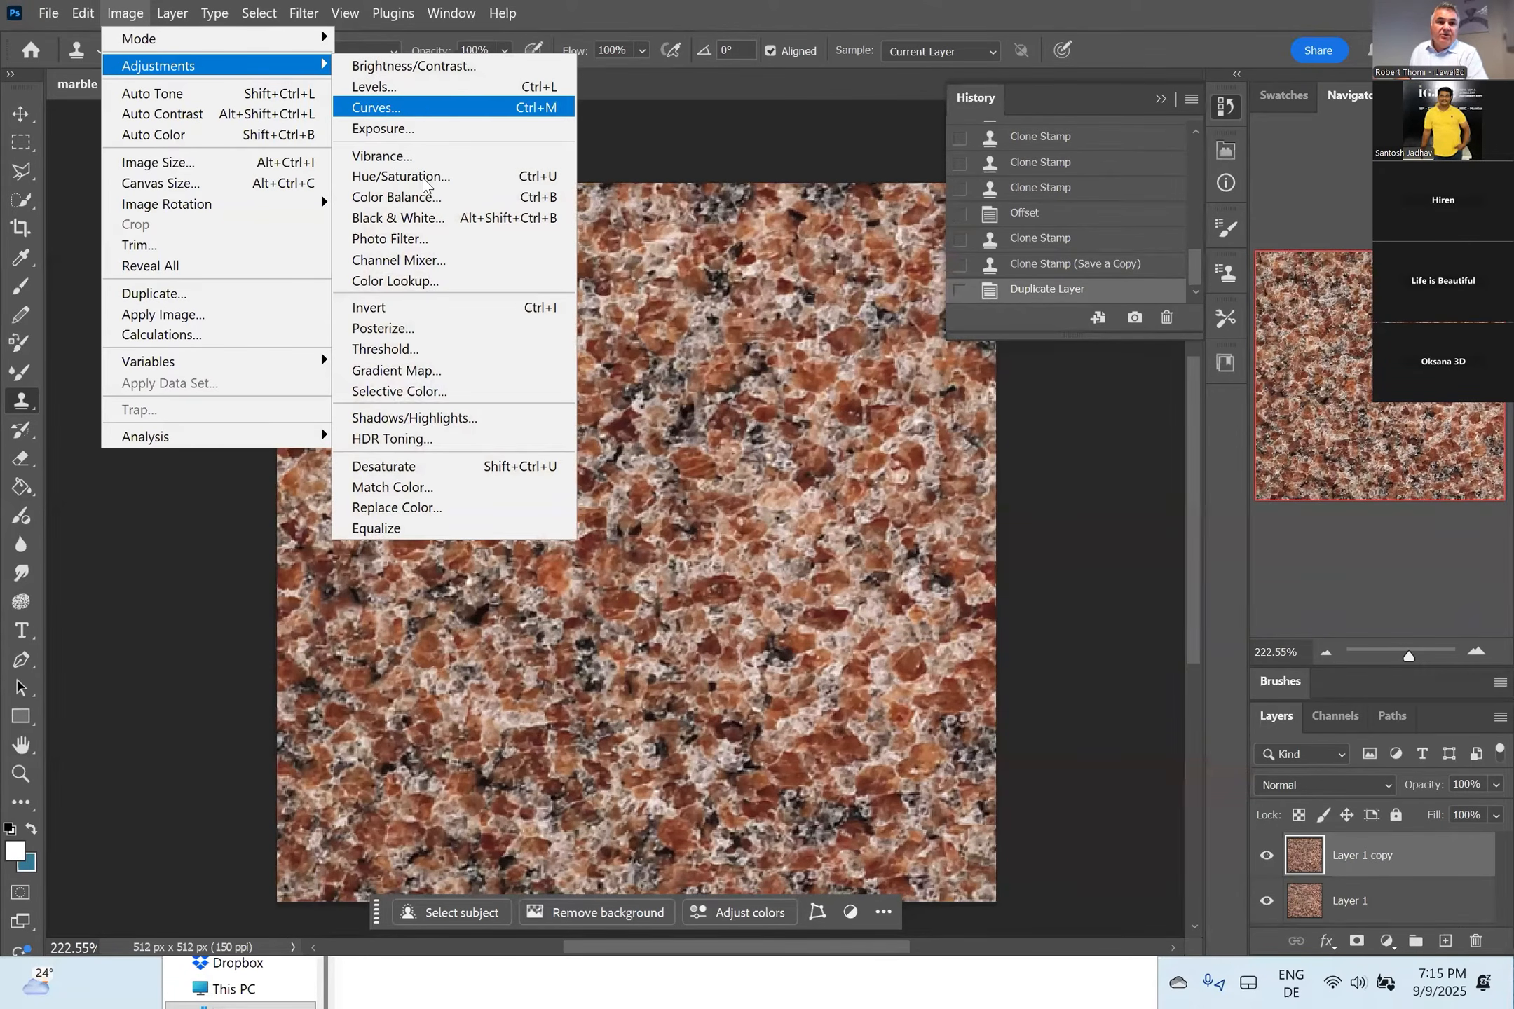
click(400, 177)
drag(1076, 458, 914, 471)
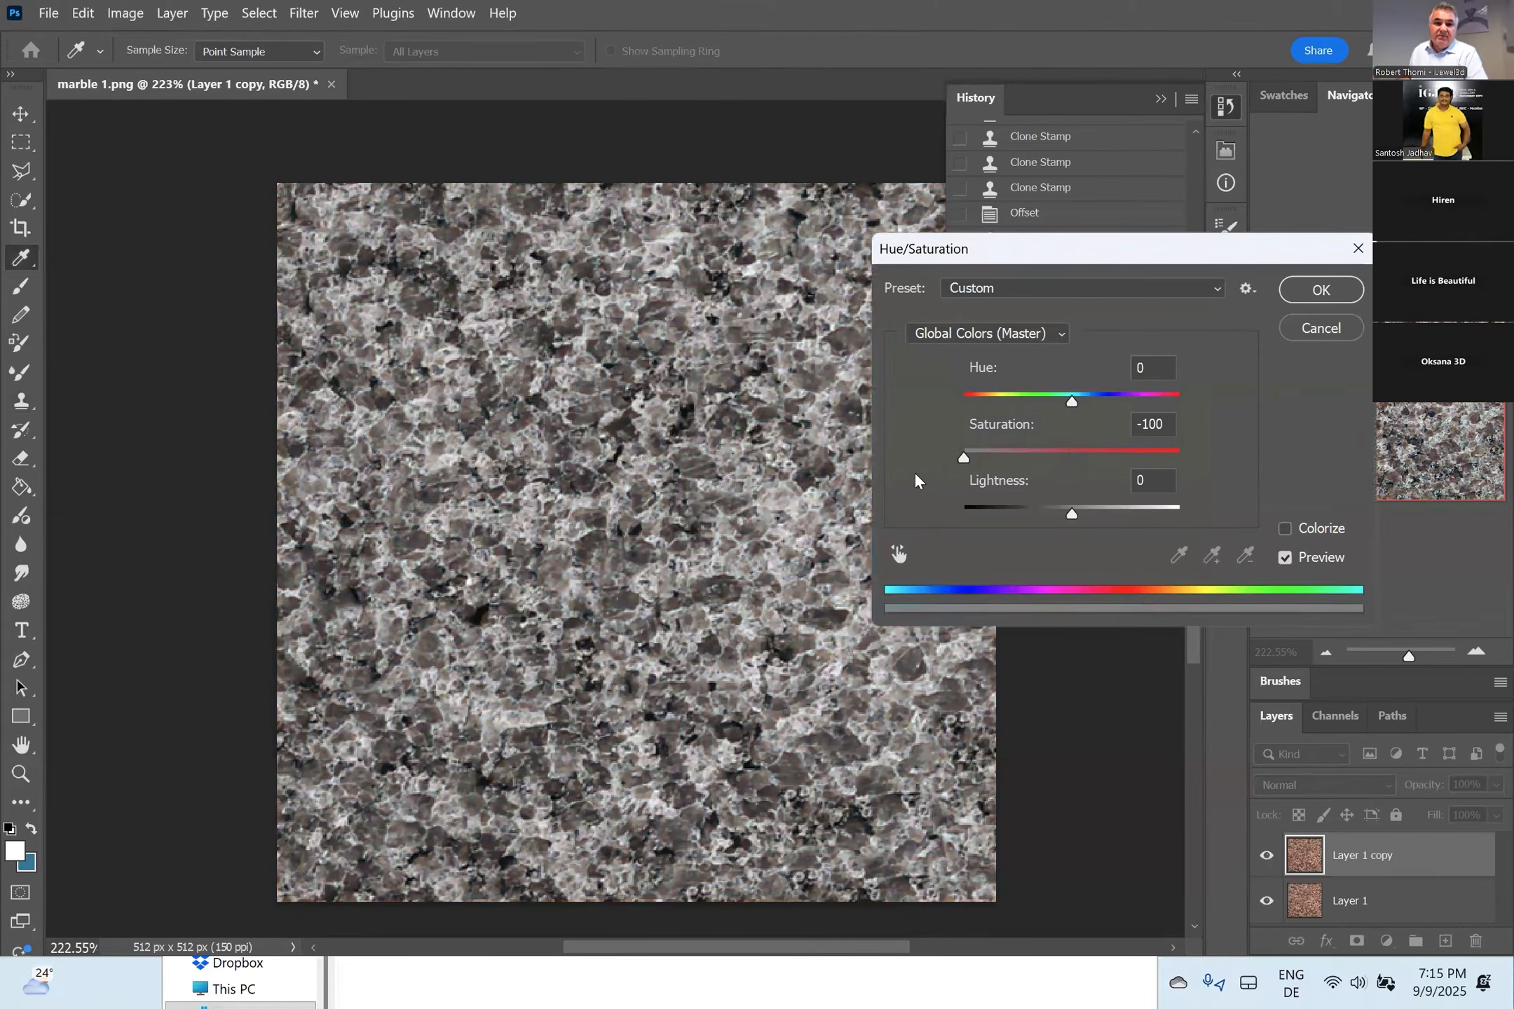
click(1321, 290)
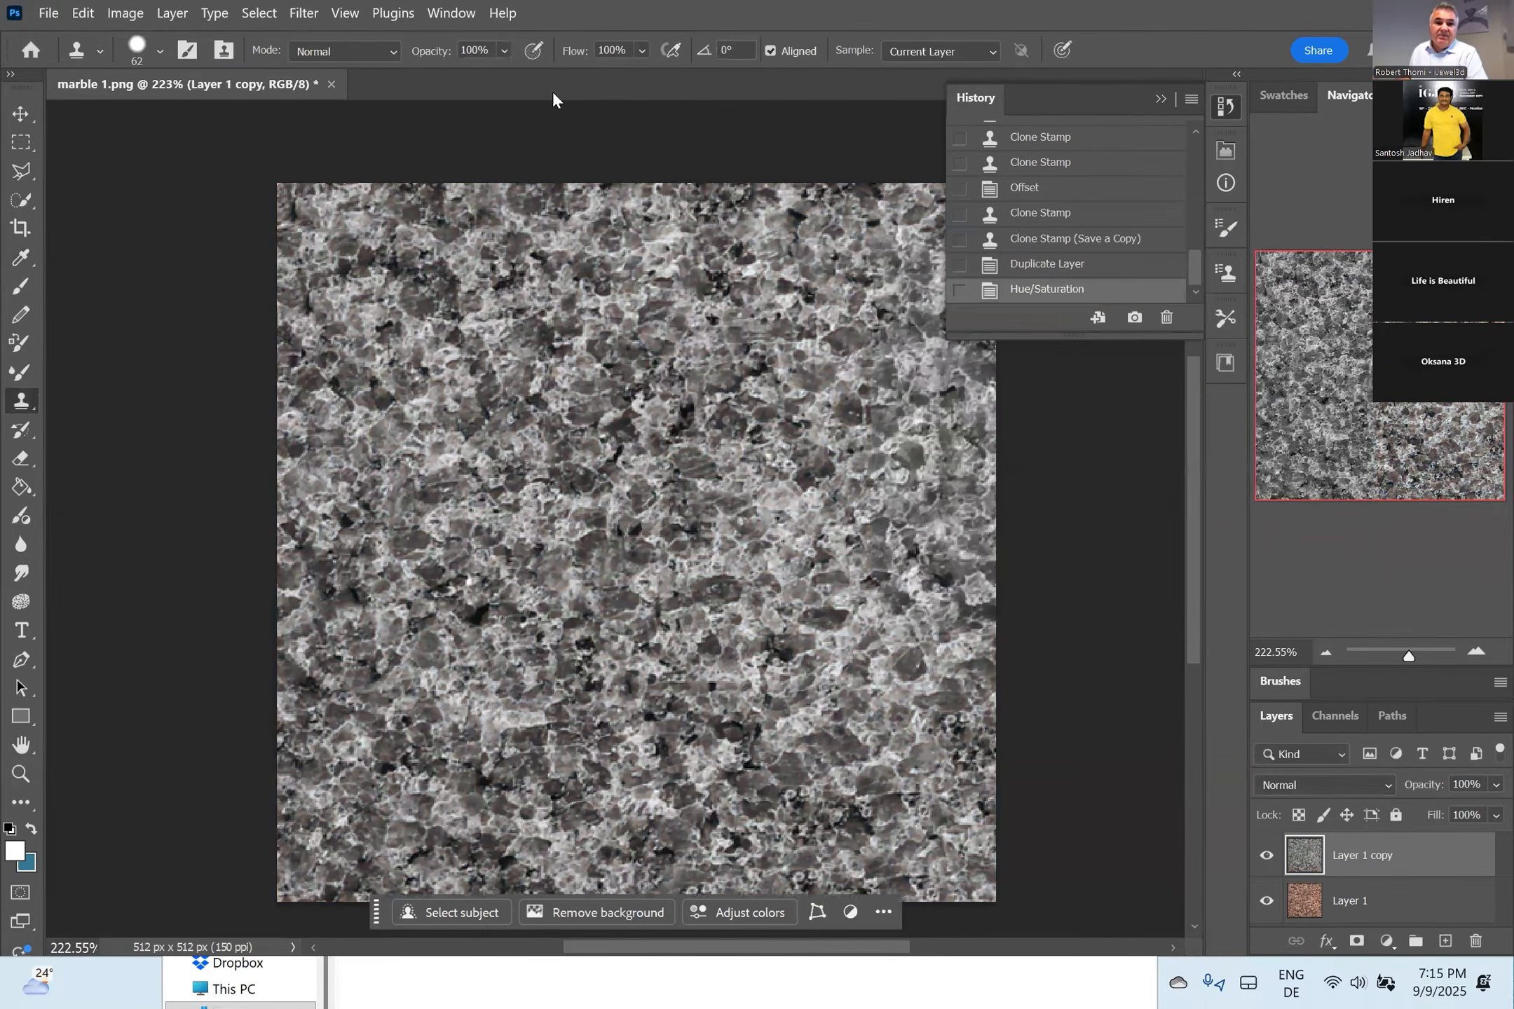
Boost the contrast of the desaturated marble layer with an S-shaped Curves adjustment that darkens the shadows and brightens the highlights.
click(80, 15)
mouse_move(112, 15)
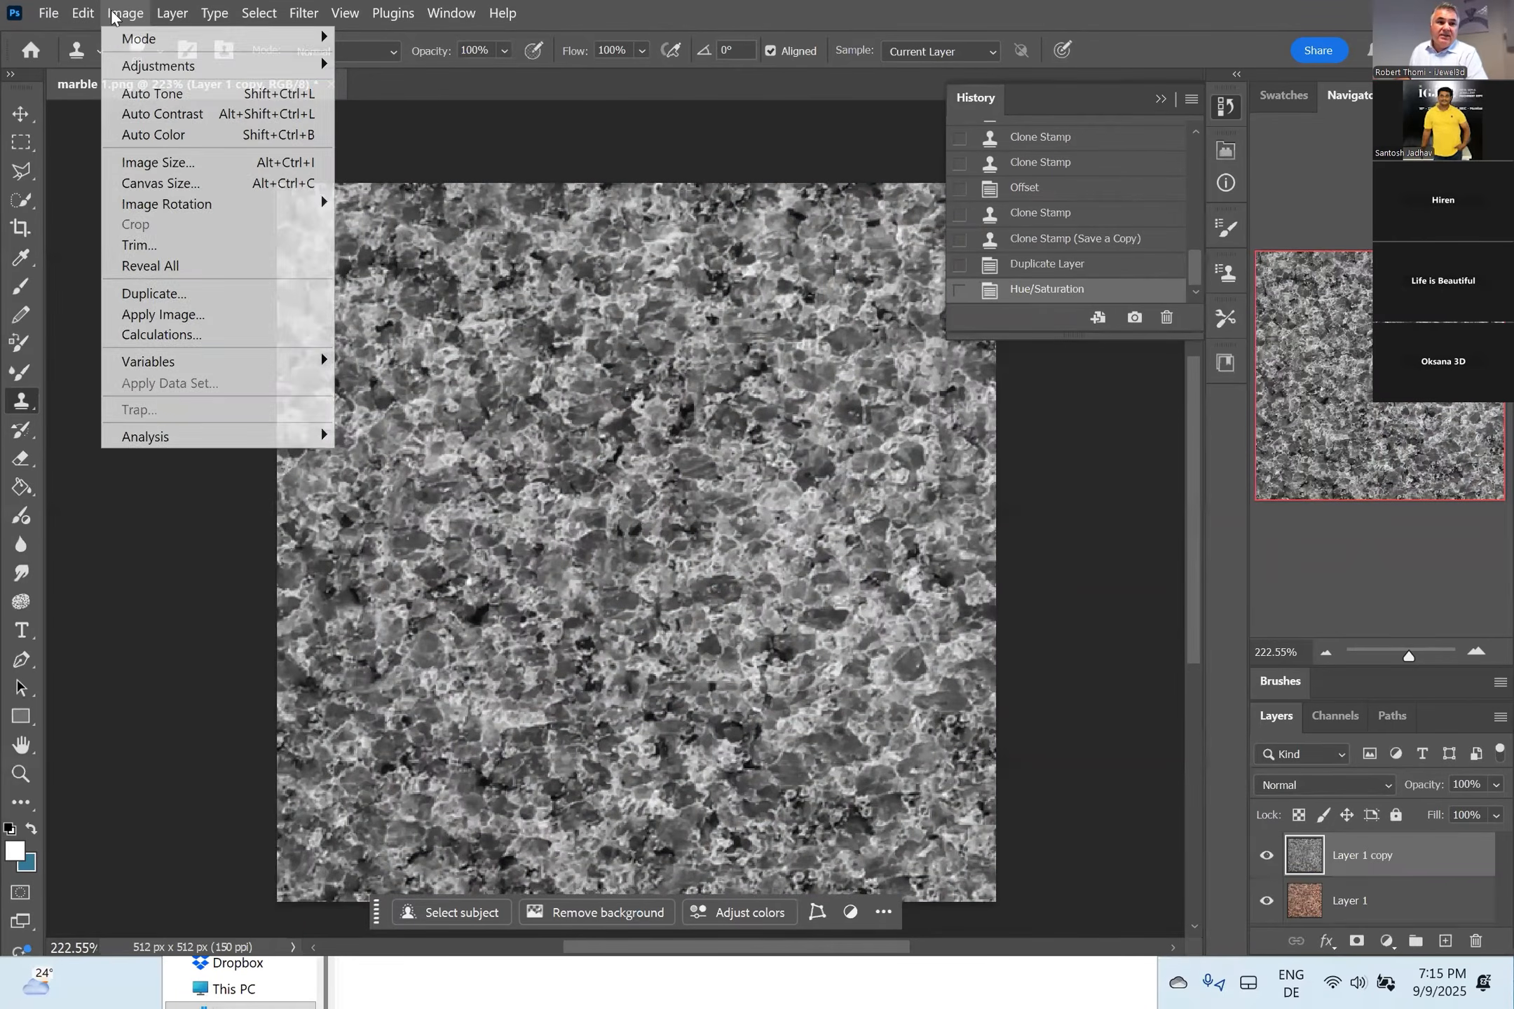
mouse_move(195, 66)
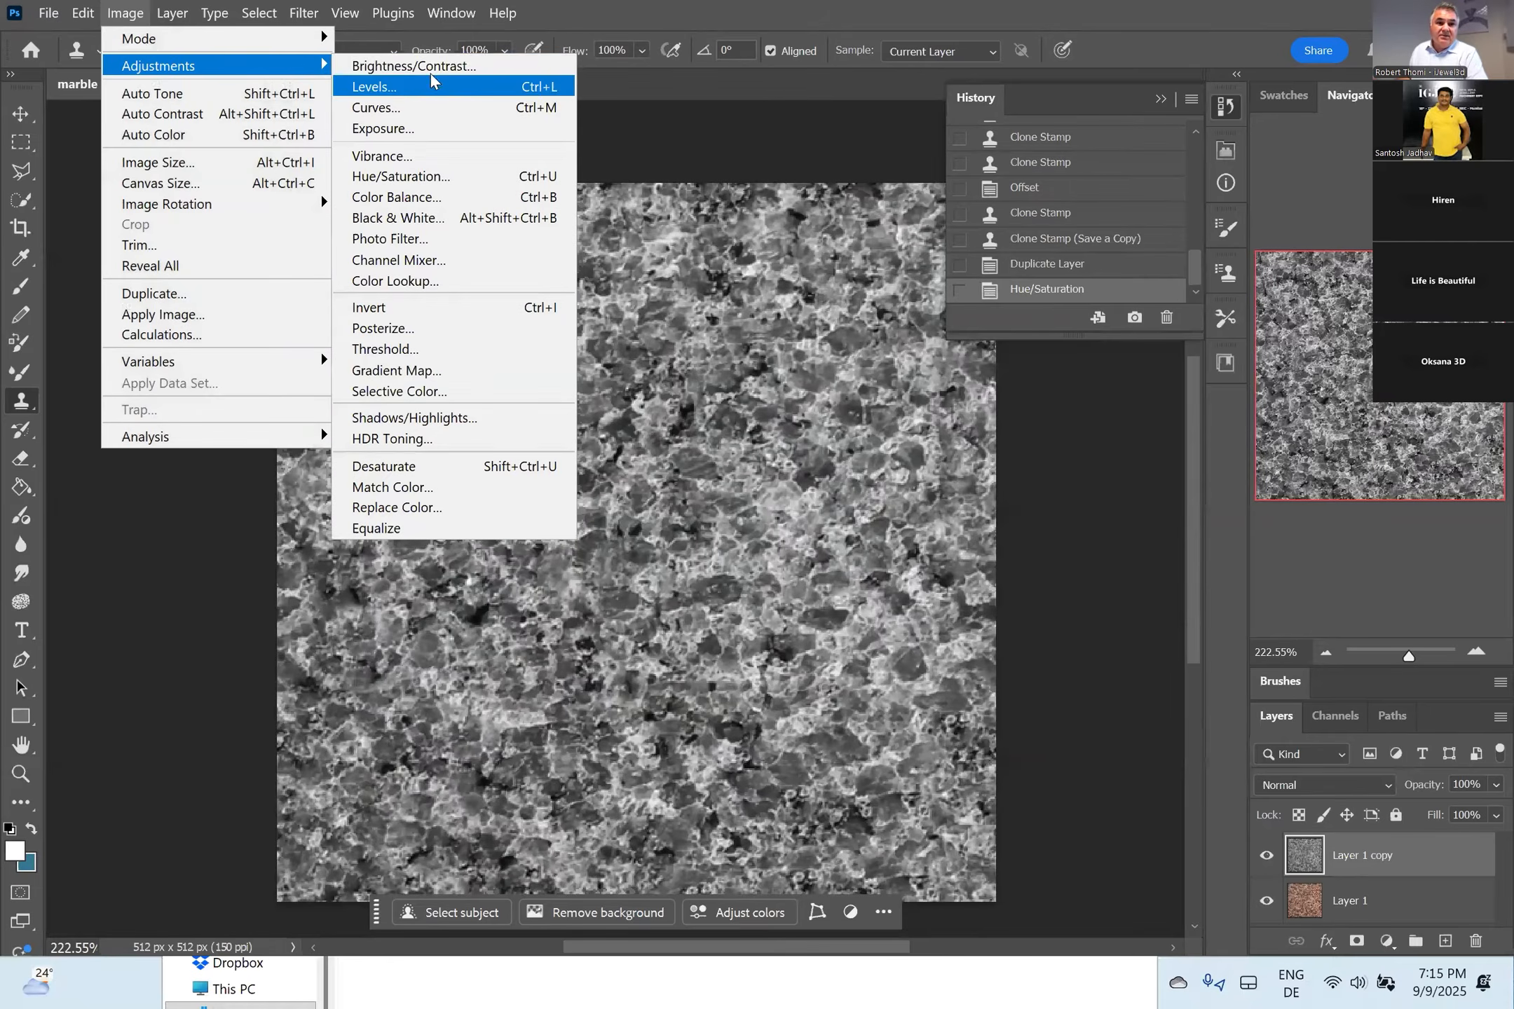
click(419, 109)
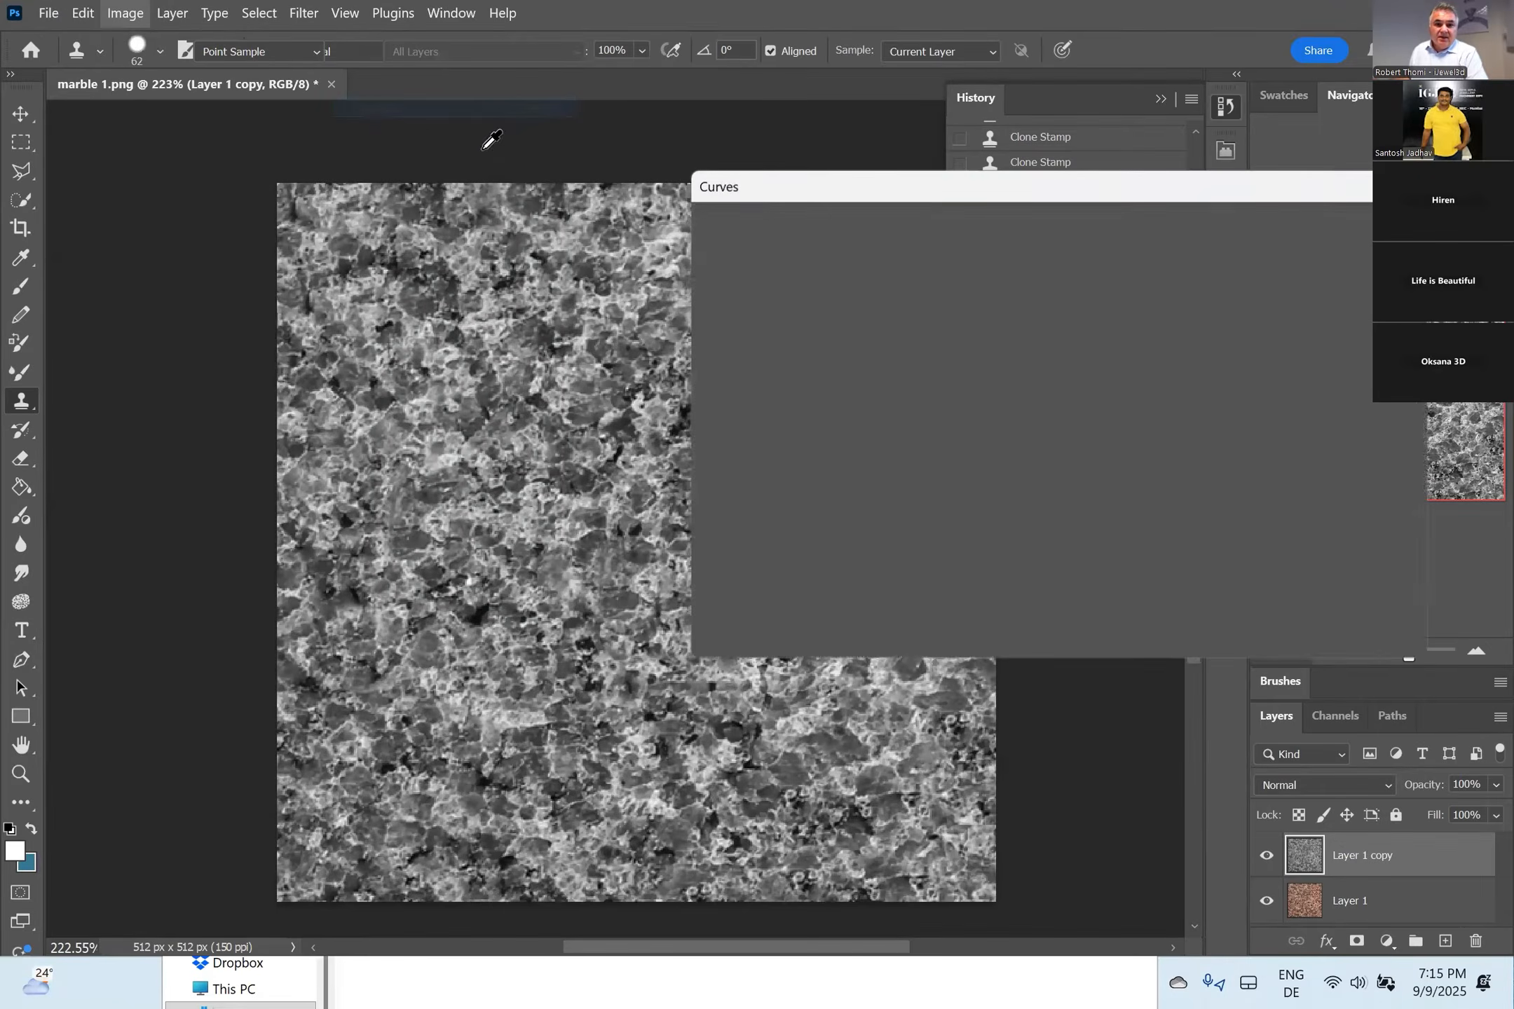
drag(878, 494, 904, 517)
click(1013, 329)
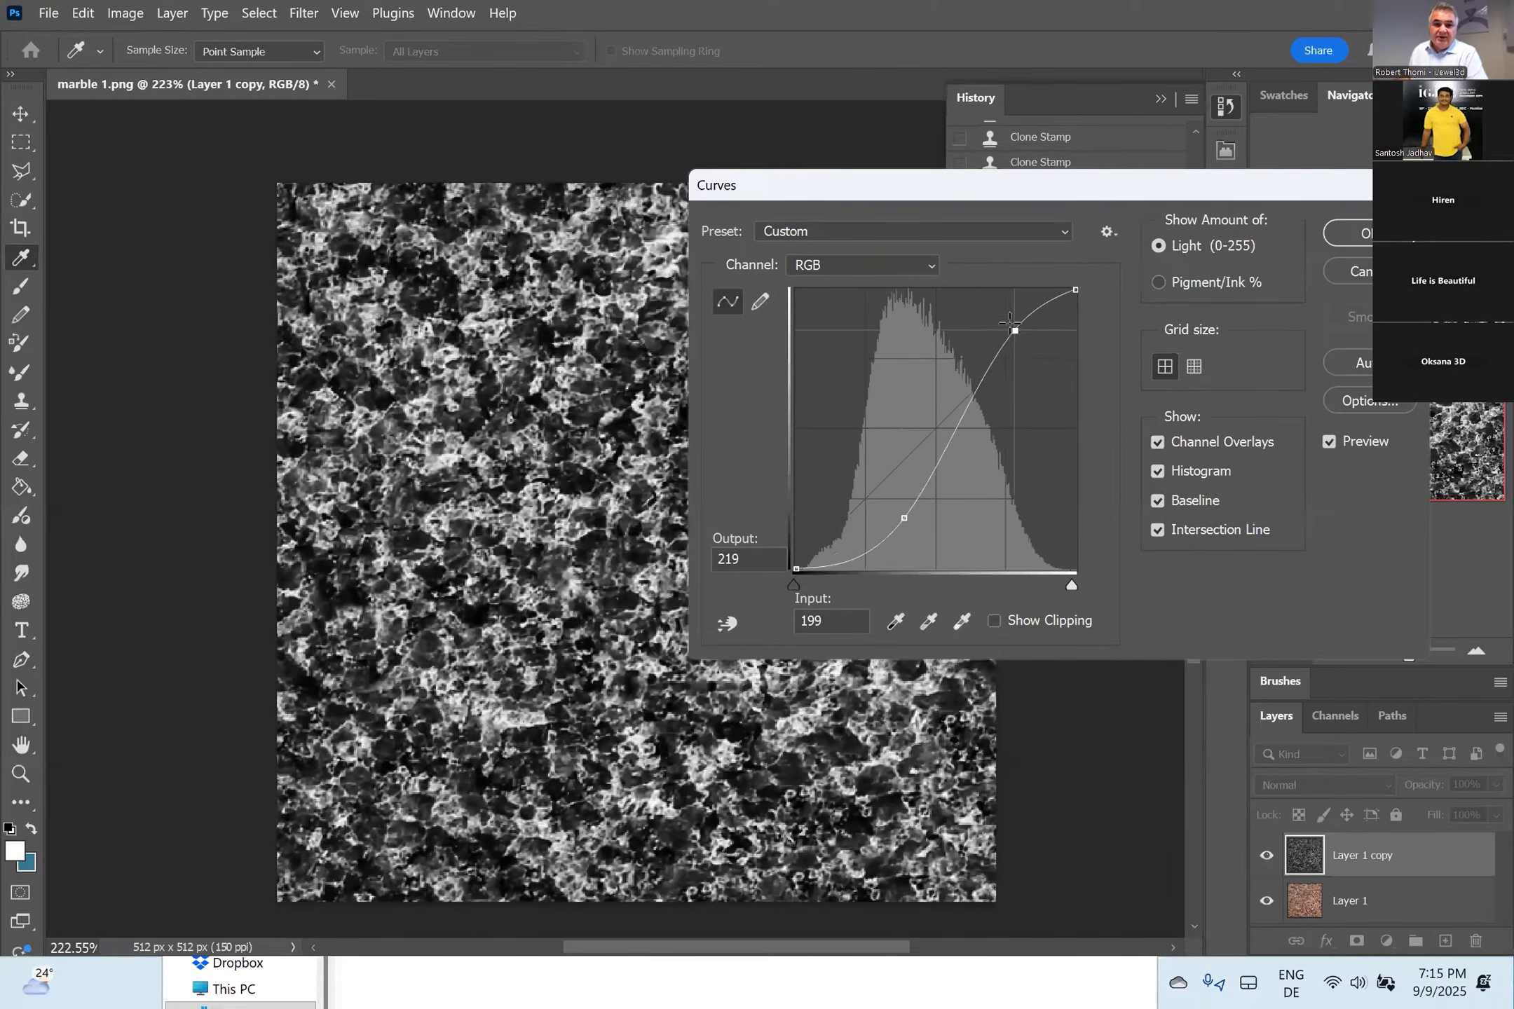
drag(1007, 317, 1007, 320)
drag(904, 517, 908, 518)
click(1366, 238)
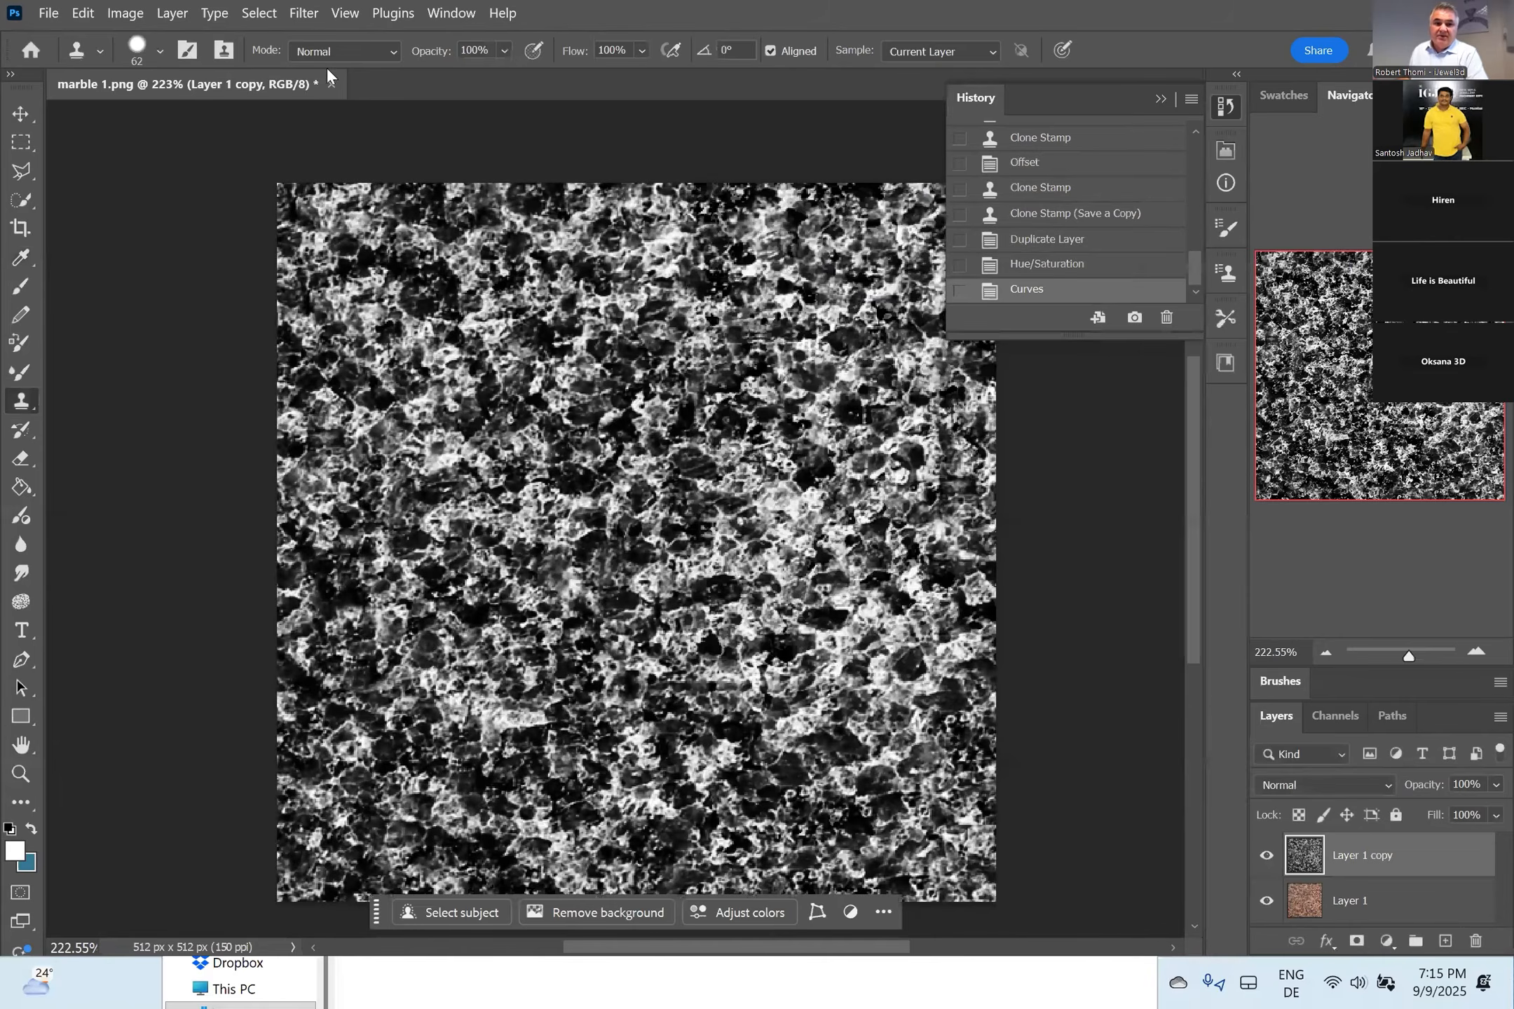
Save a PNG copy of the high-contrast grayscale marble in the week 2 folder under the name marble roughnes.
click(47, 14)
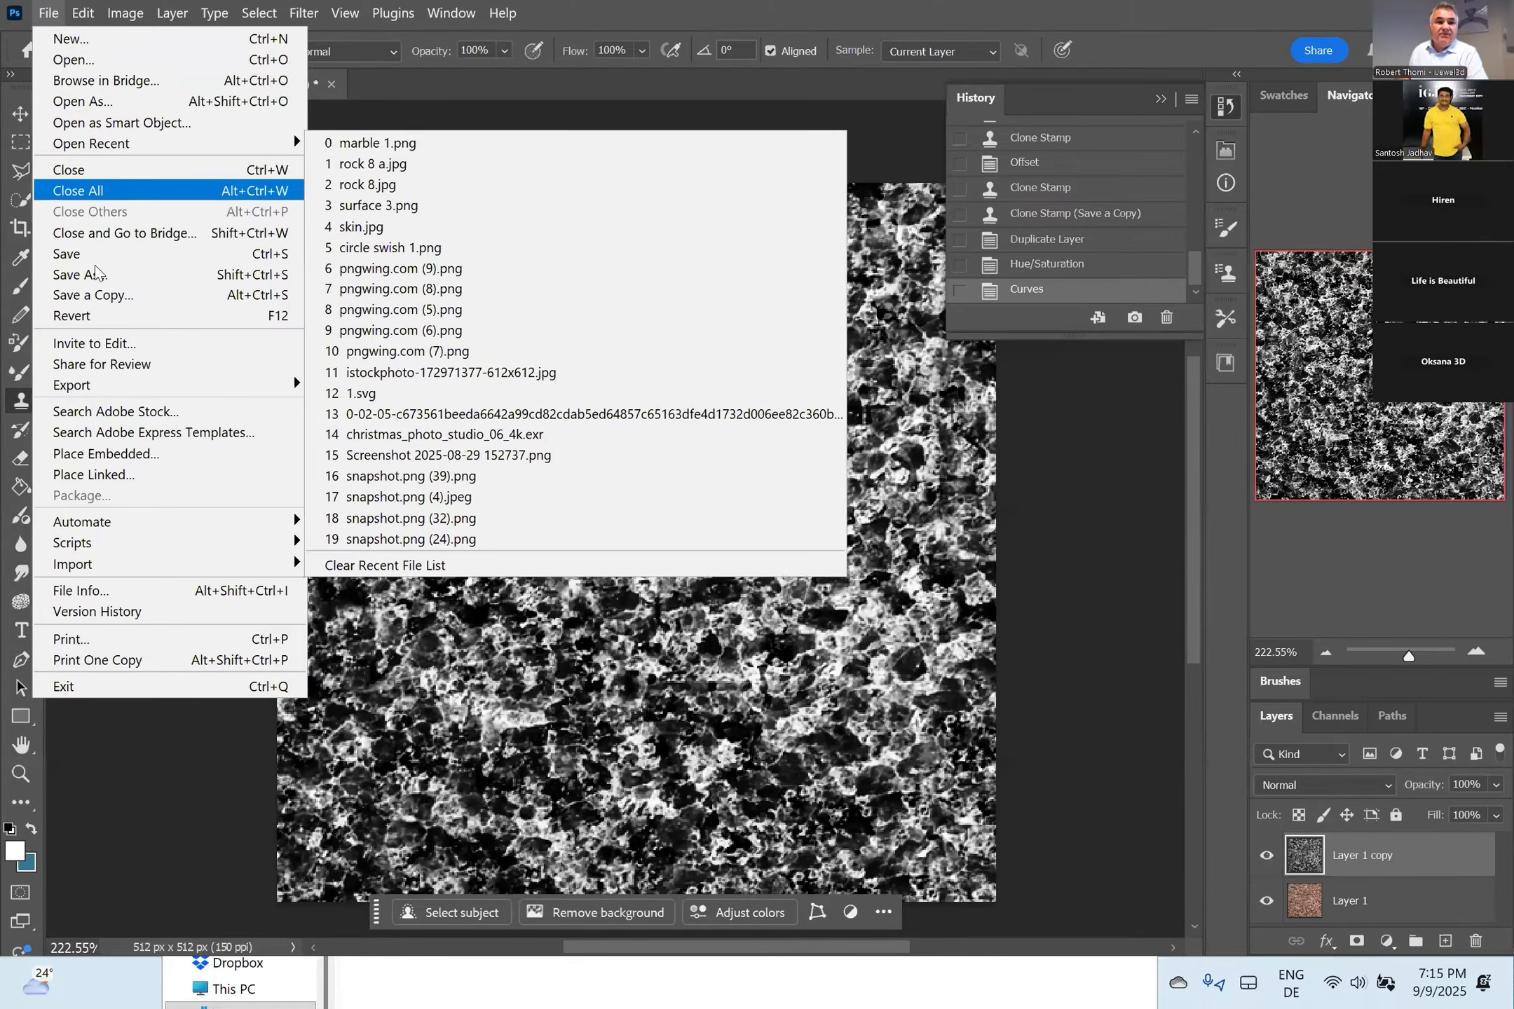
click(112, 295)
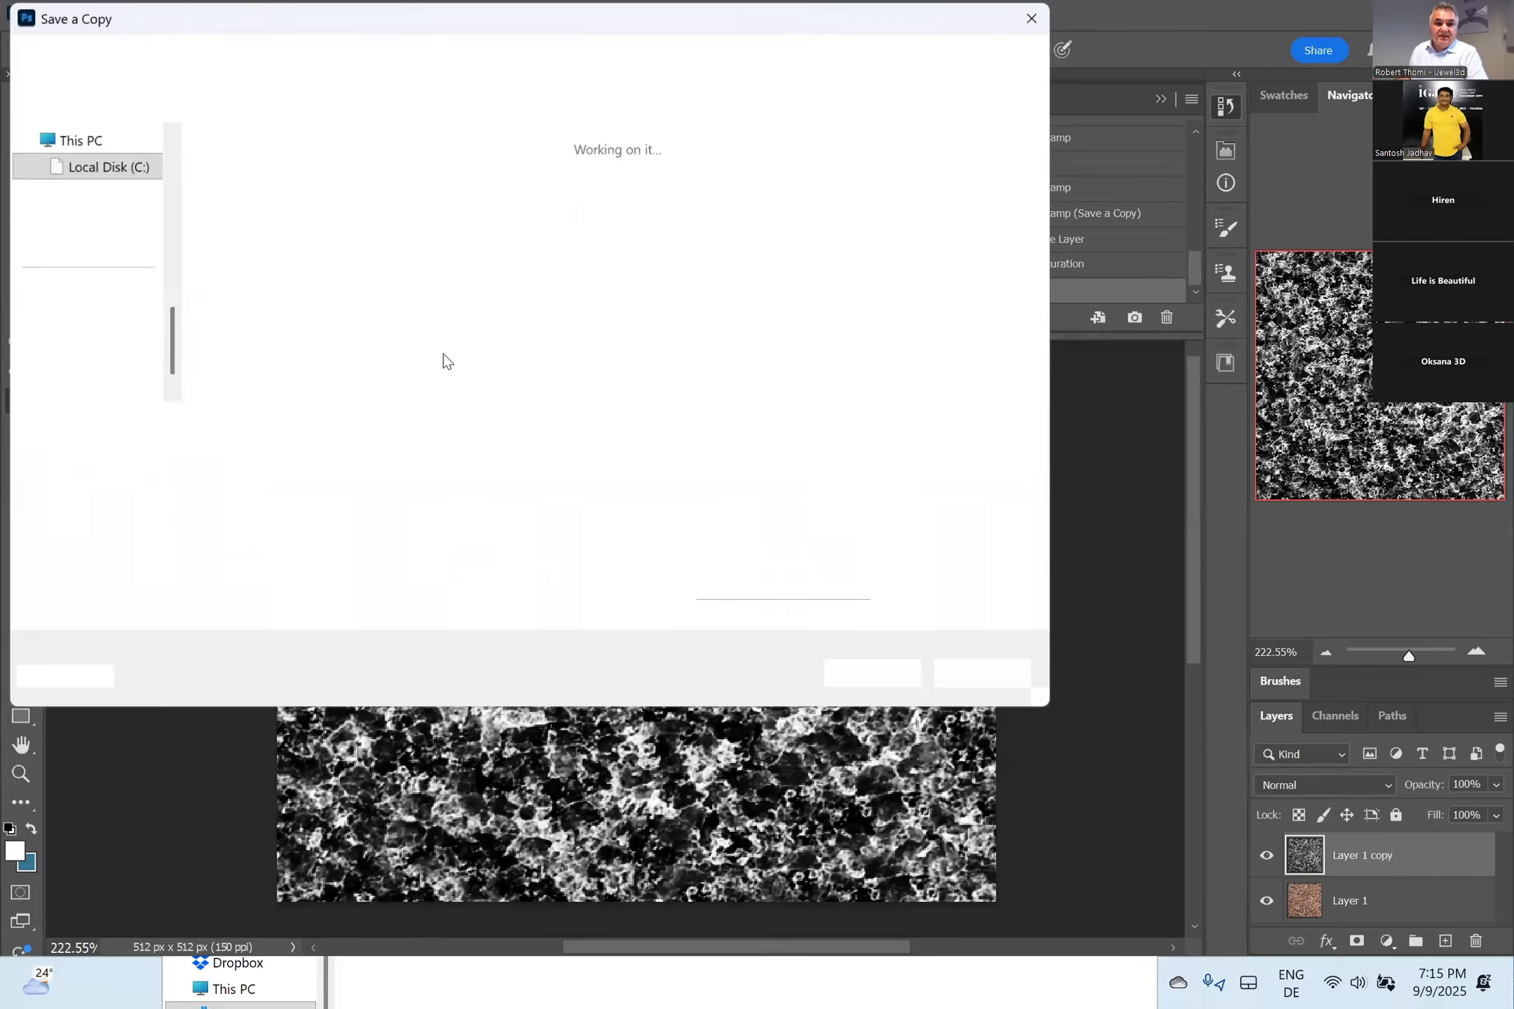
click(626, 245)
click(272, 430)
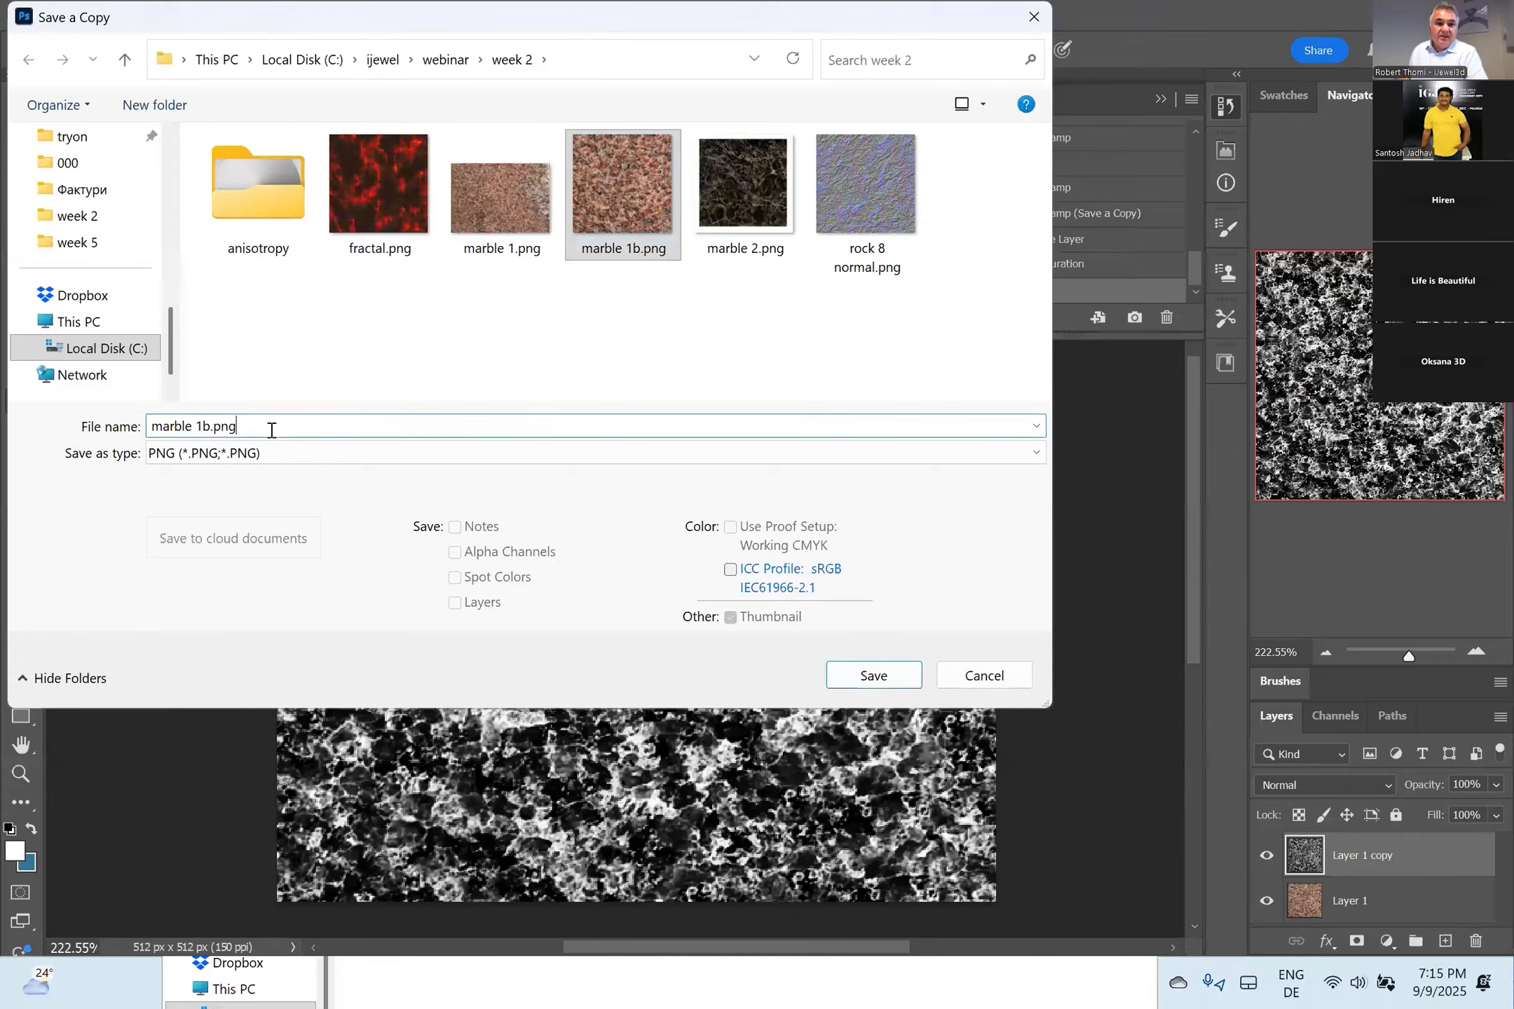
double_click(220, 433)
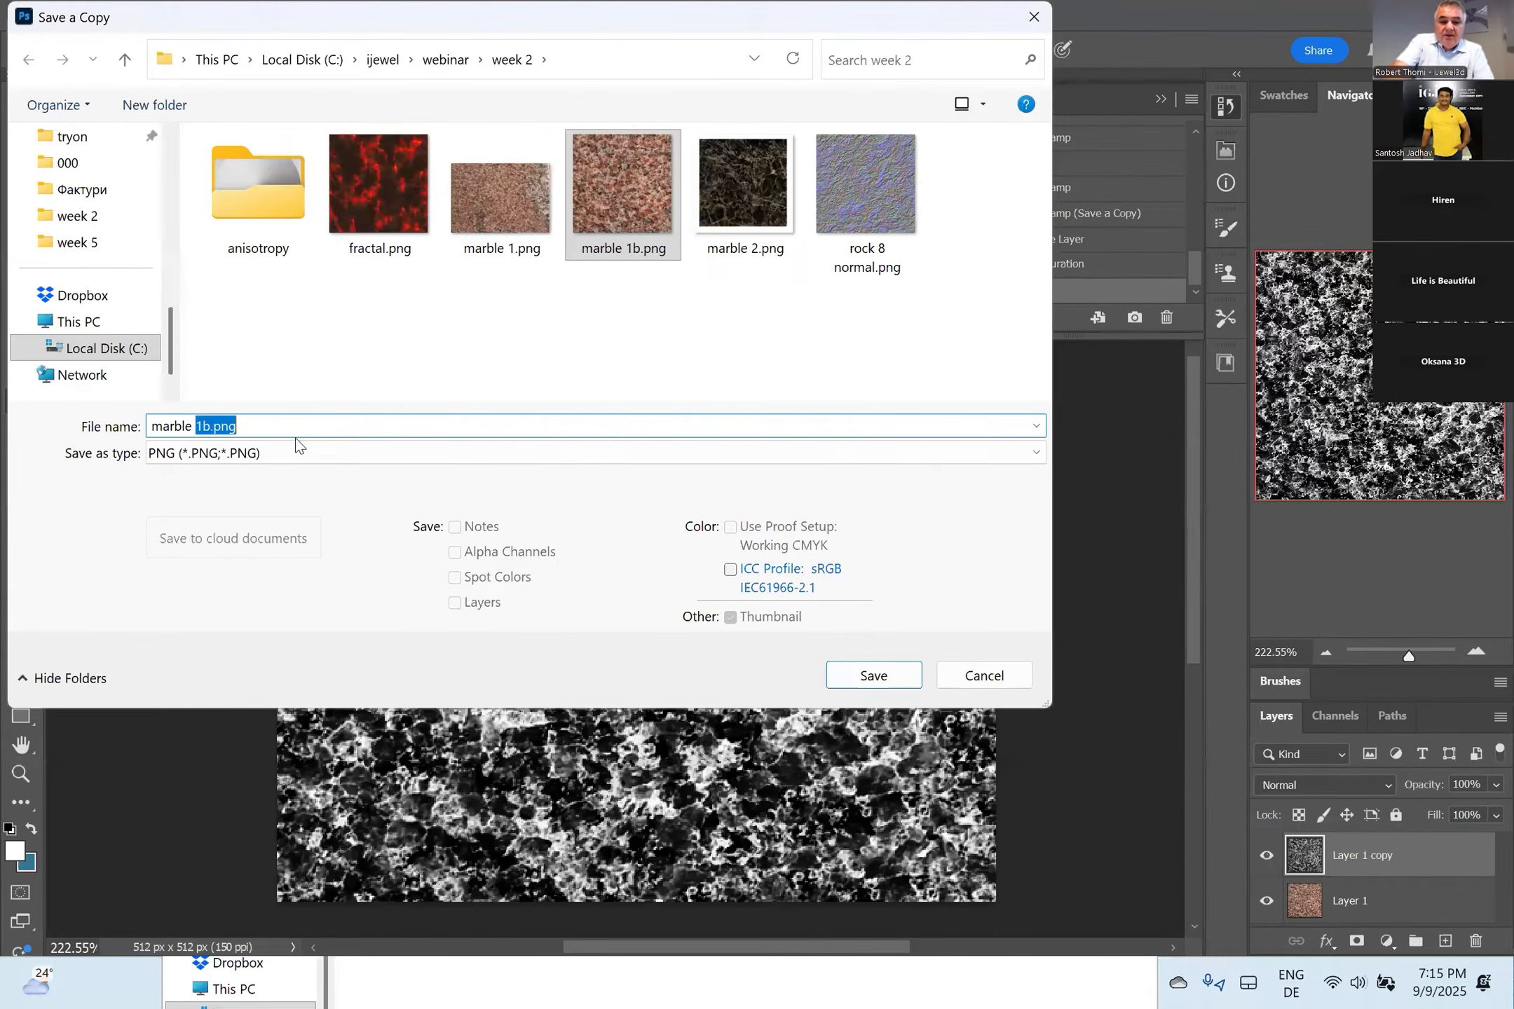
text(rou)
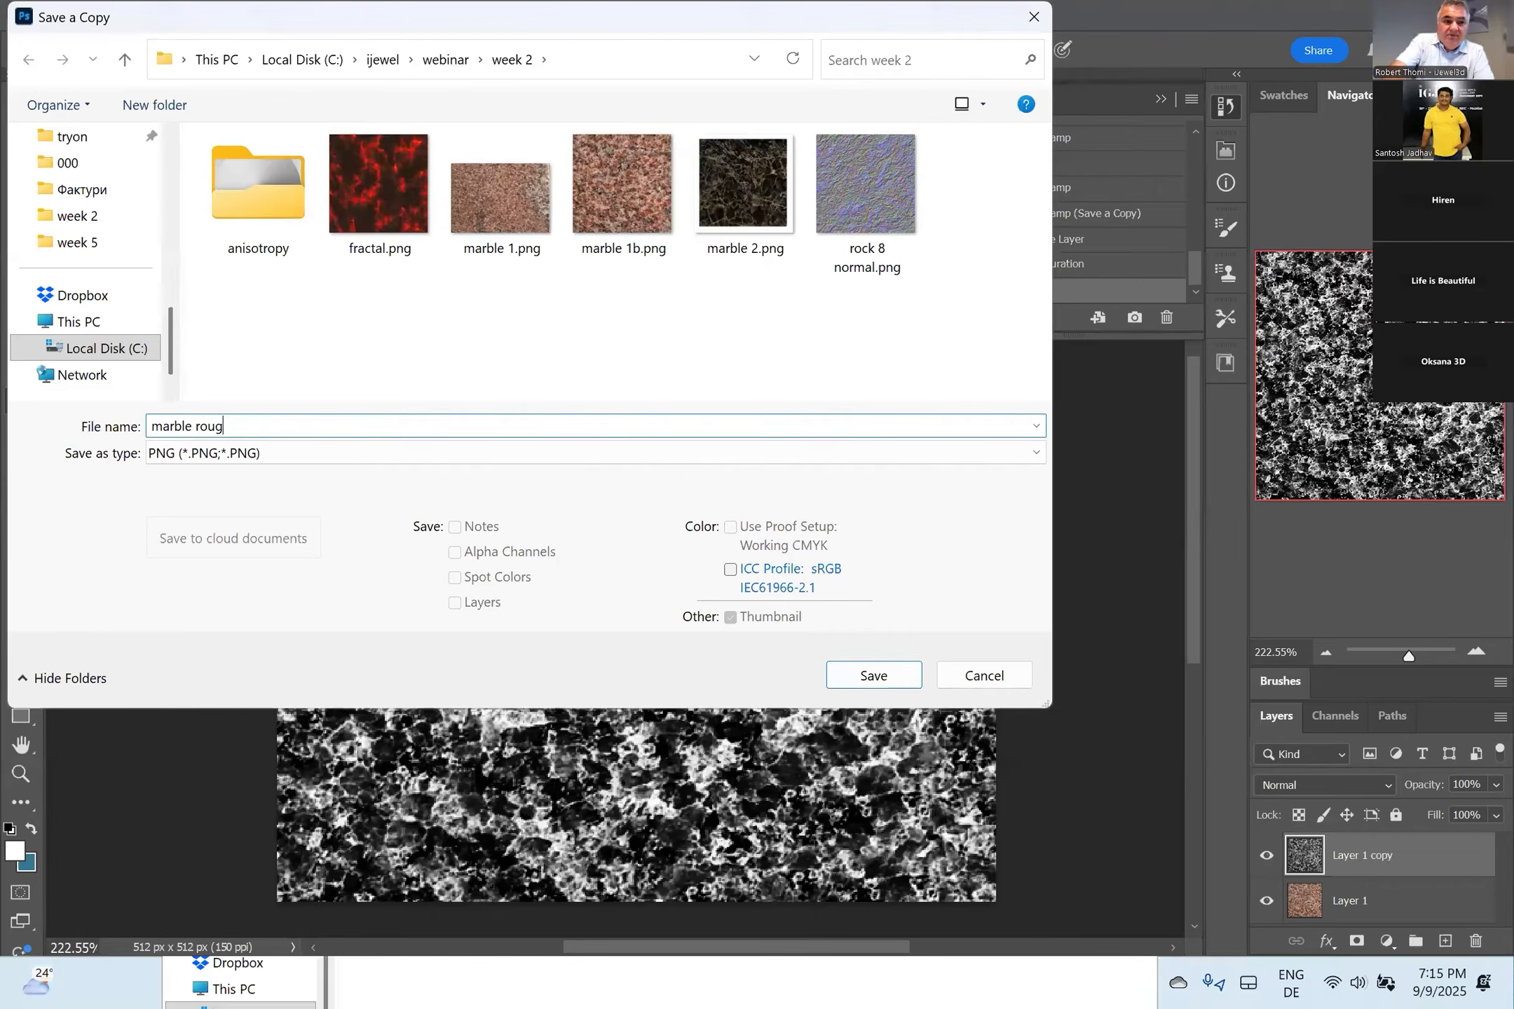
text(ghnes)
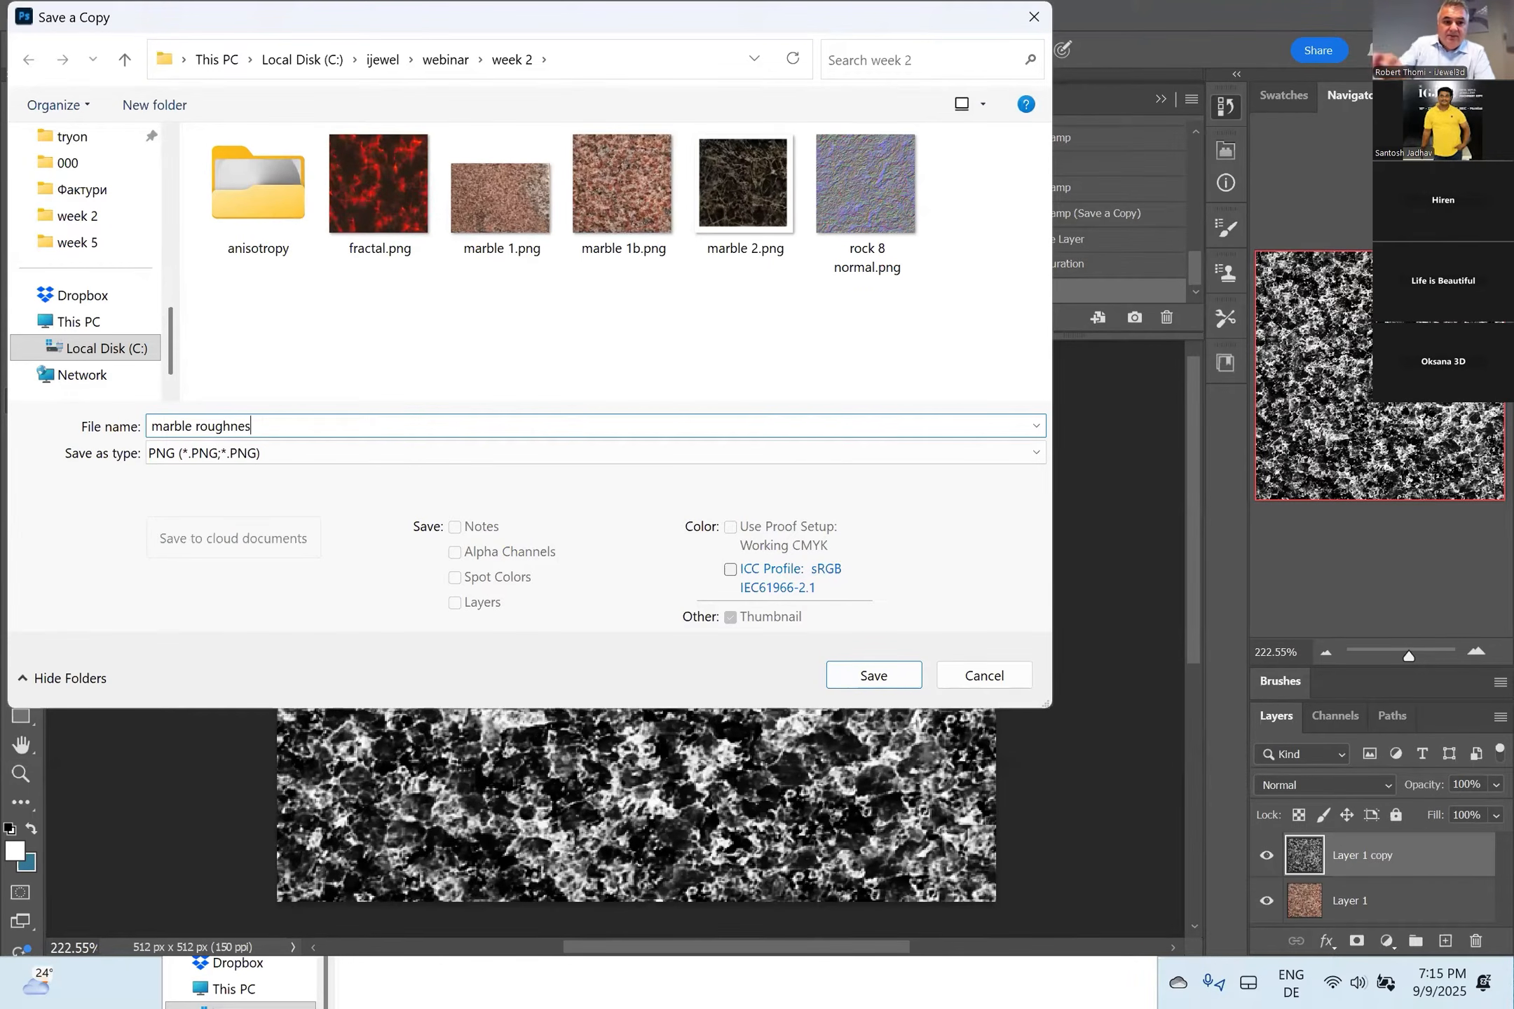
click(891, 674)
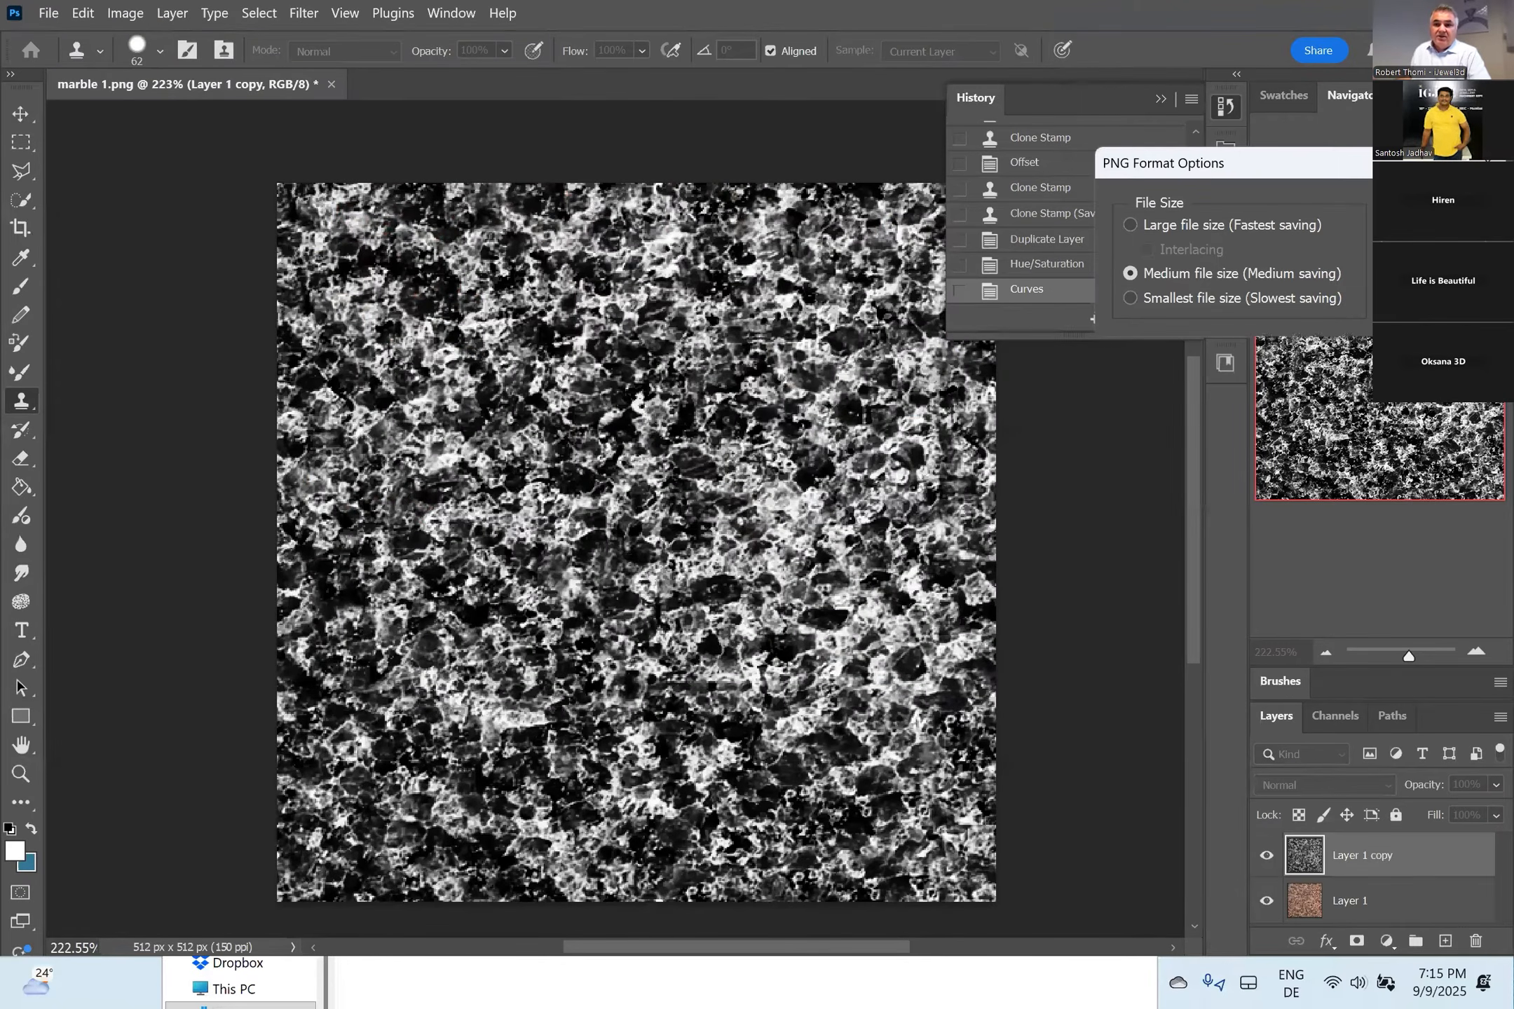
Switch back to iJewel3d Playground and load the grayscale marble image as the outer band's roughness map.
key(alt+Tab)
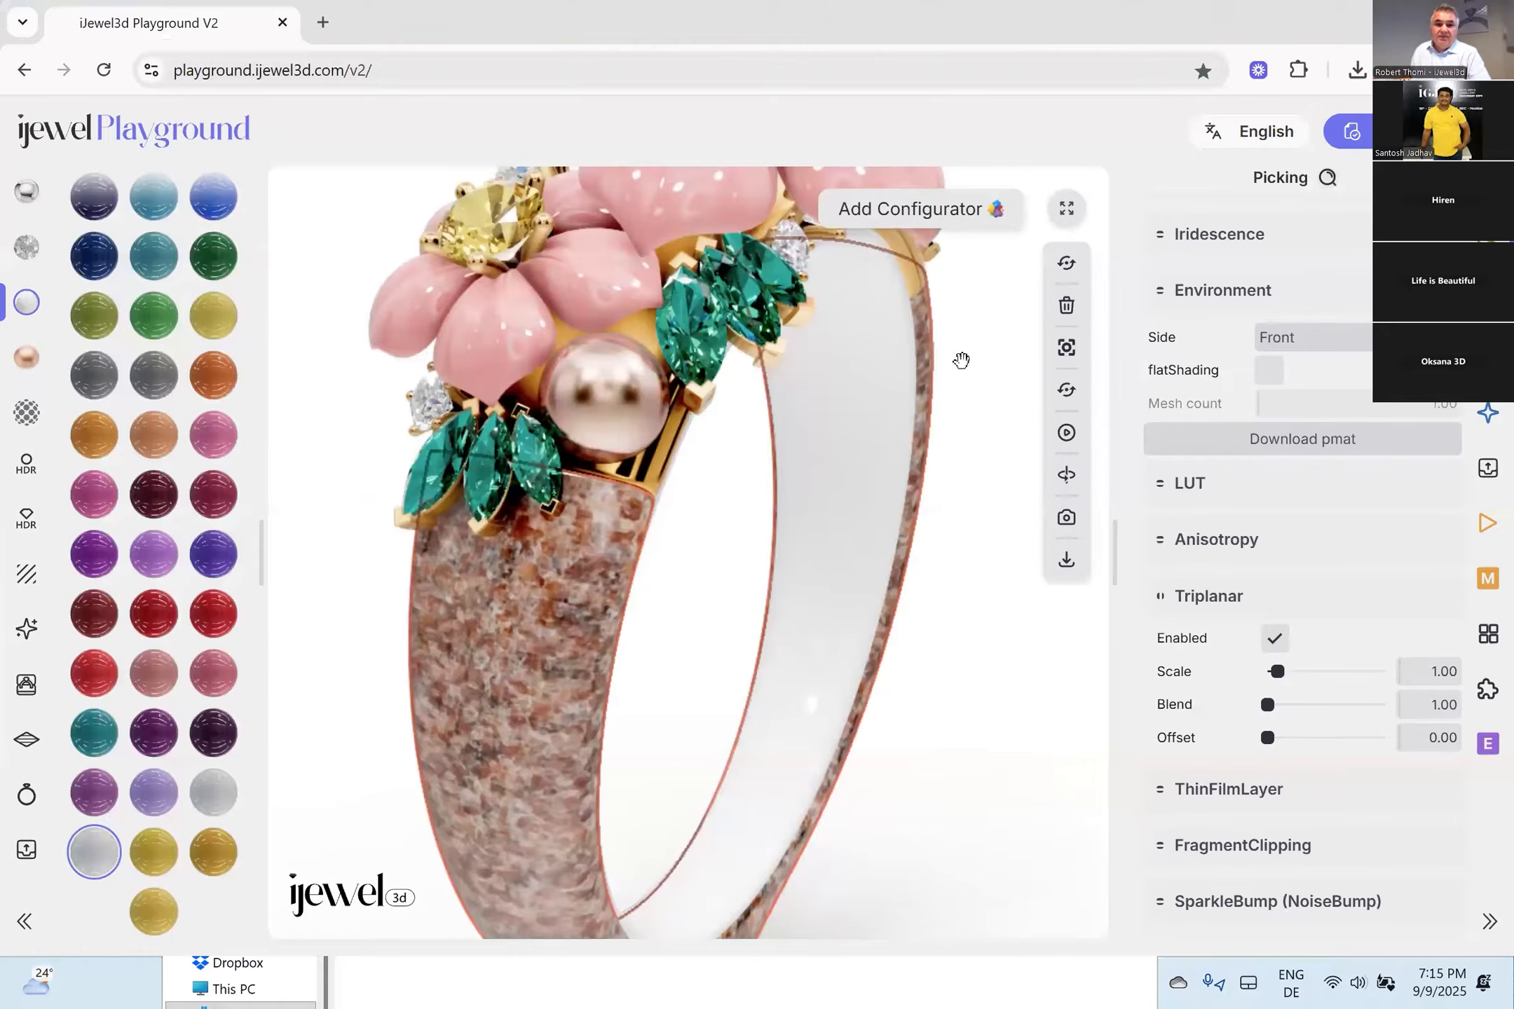
scroll(1315, 600, down, 5)
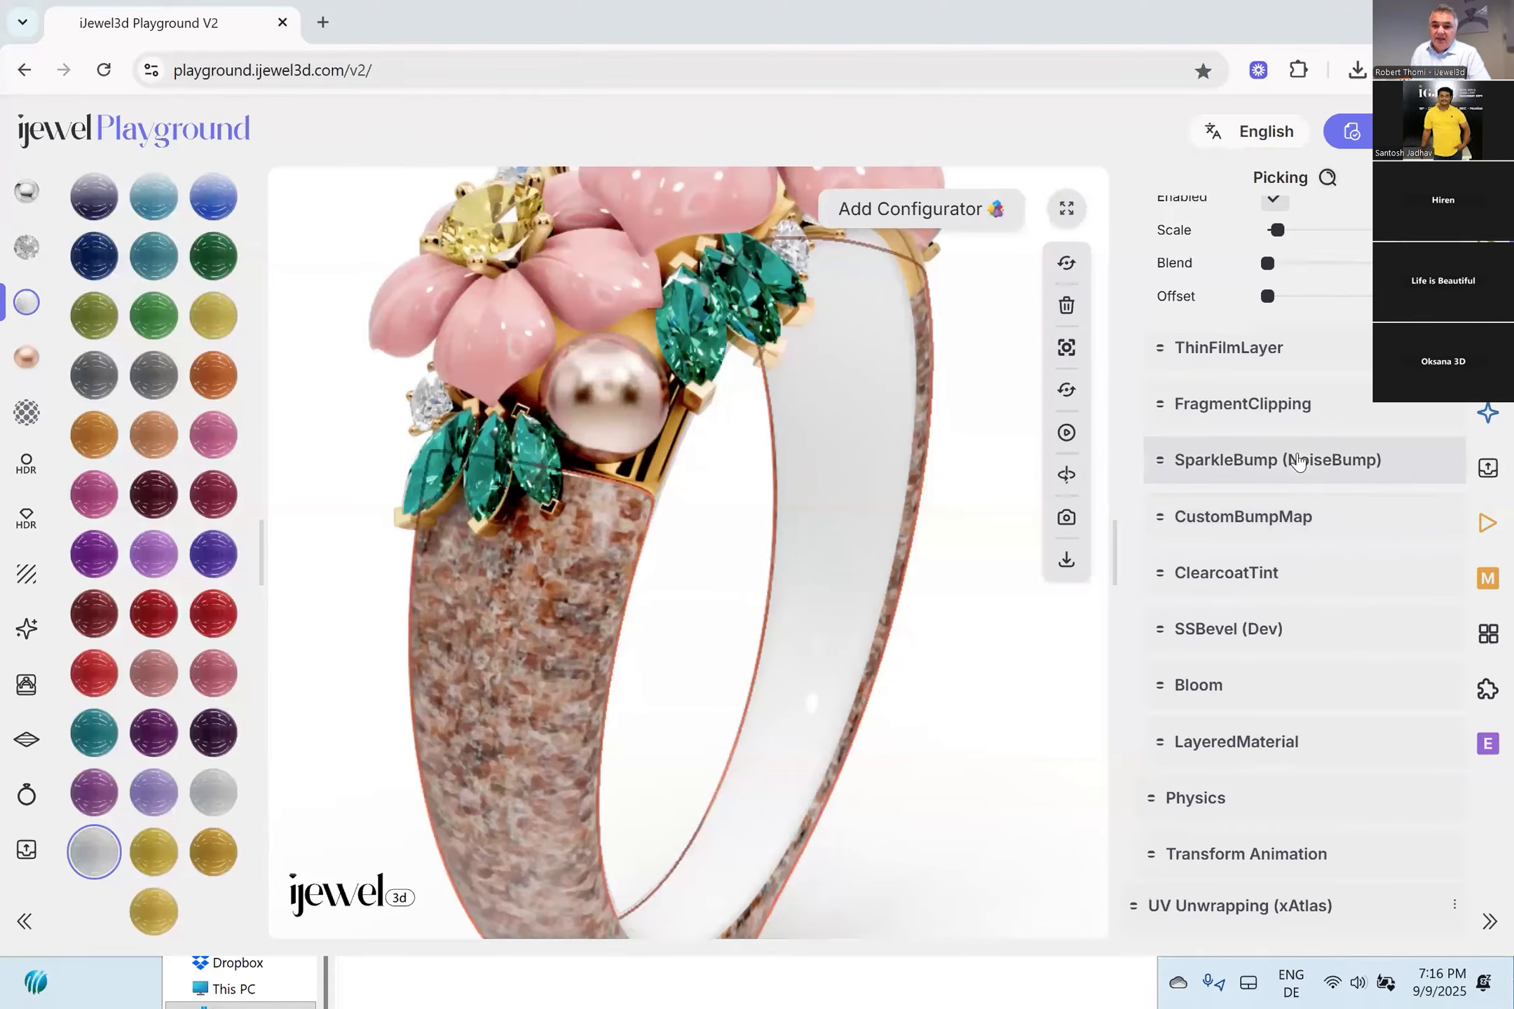
scroll(1286, 449, up, 4)
scroll(1277, 438, up, 2)
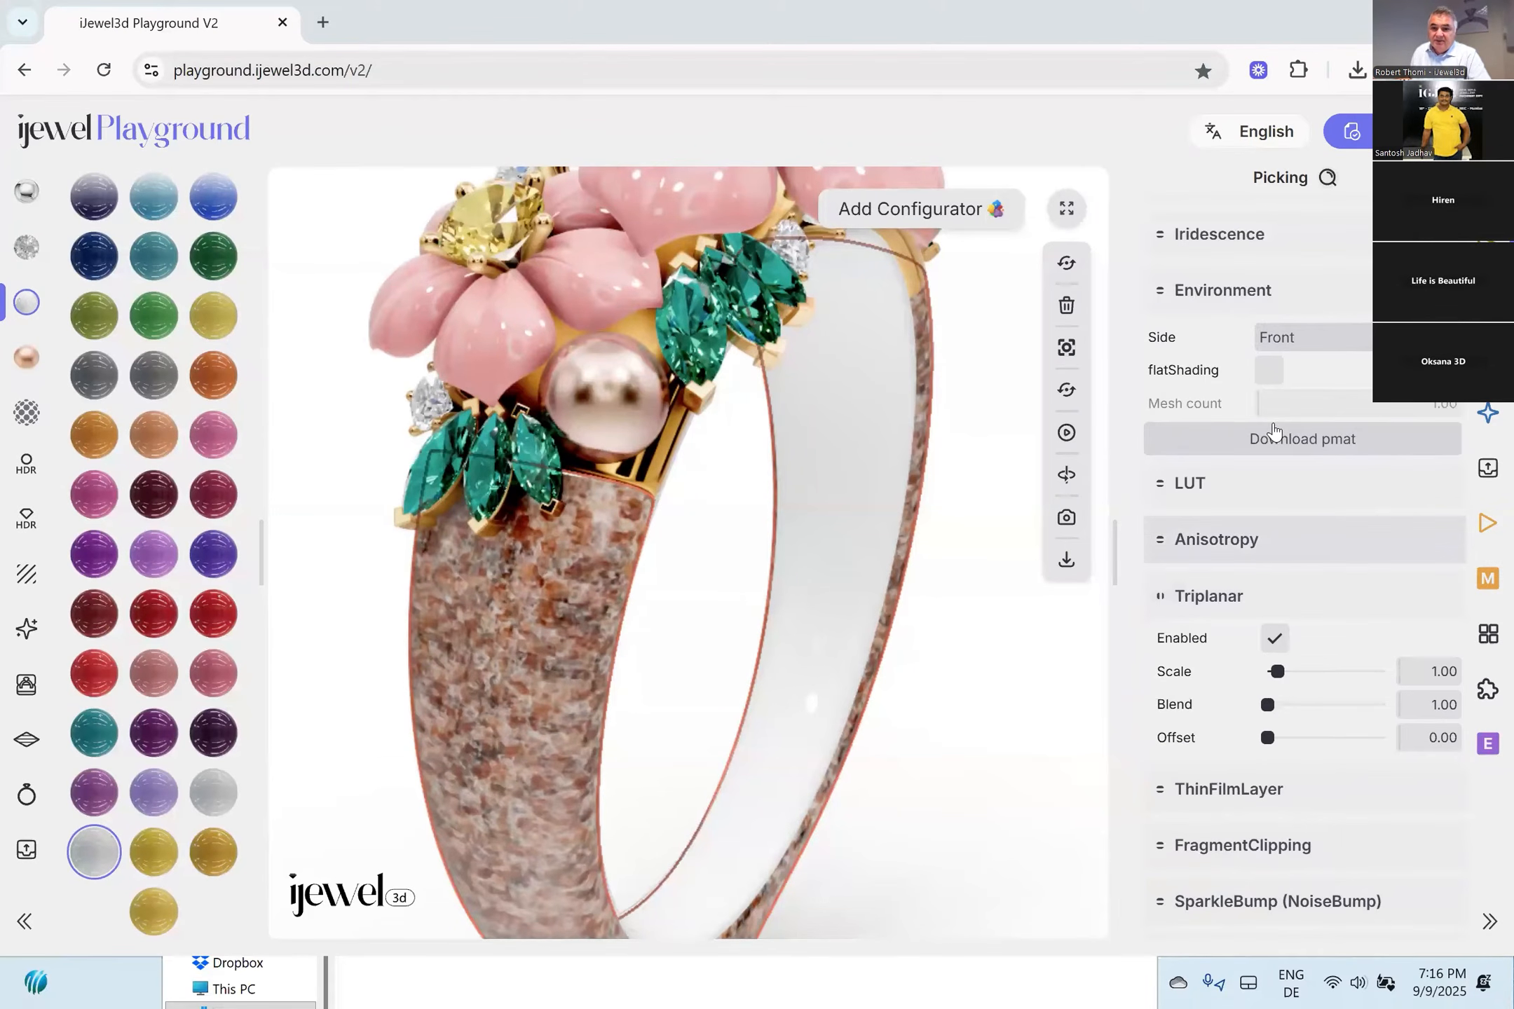
scroll(1259, 408, down, 2)
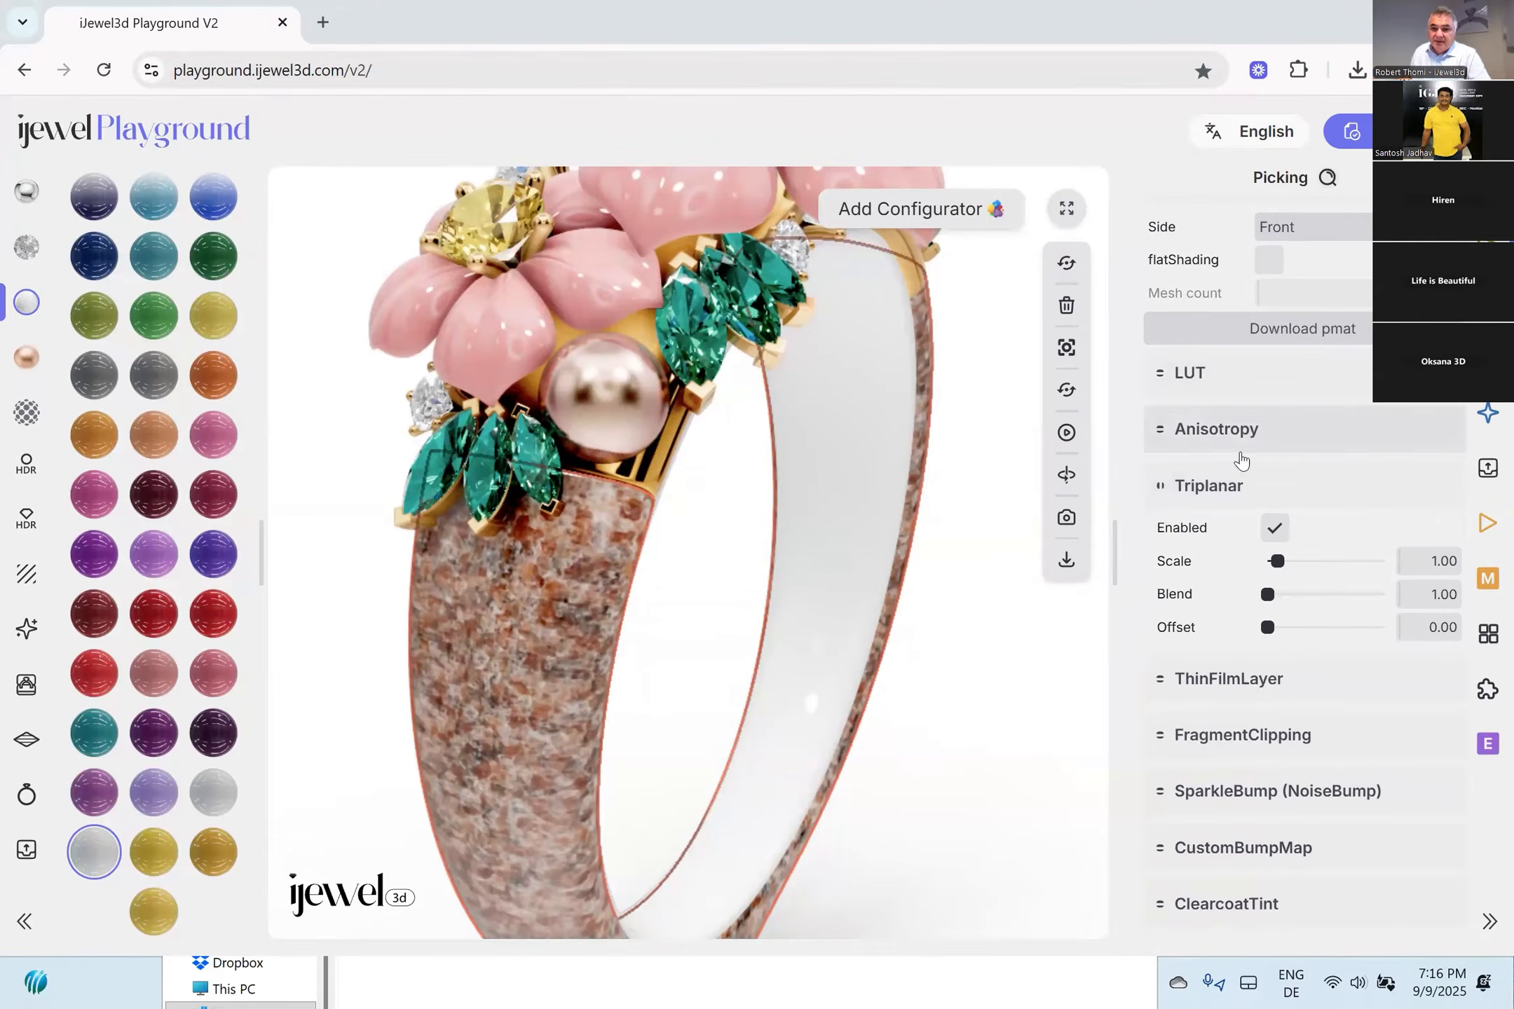
scroll(1244, 475, up, 10)
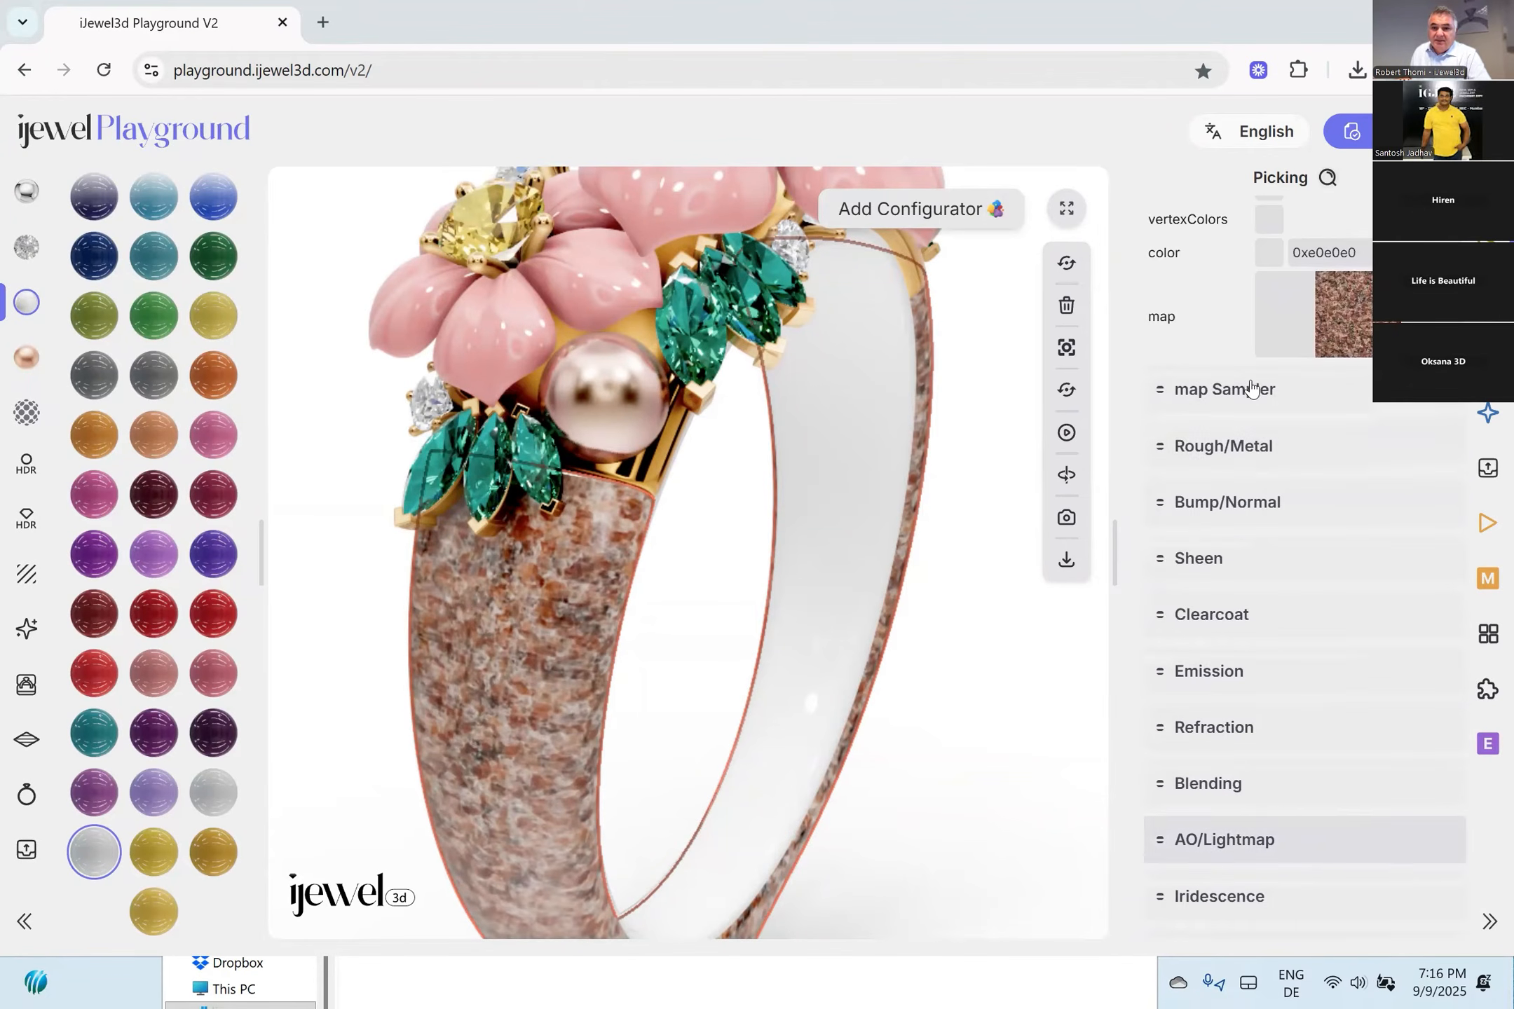
click(1245, 454)
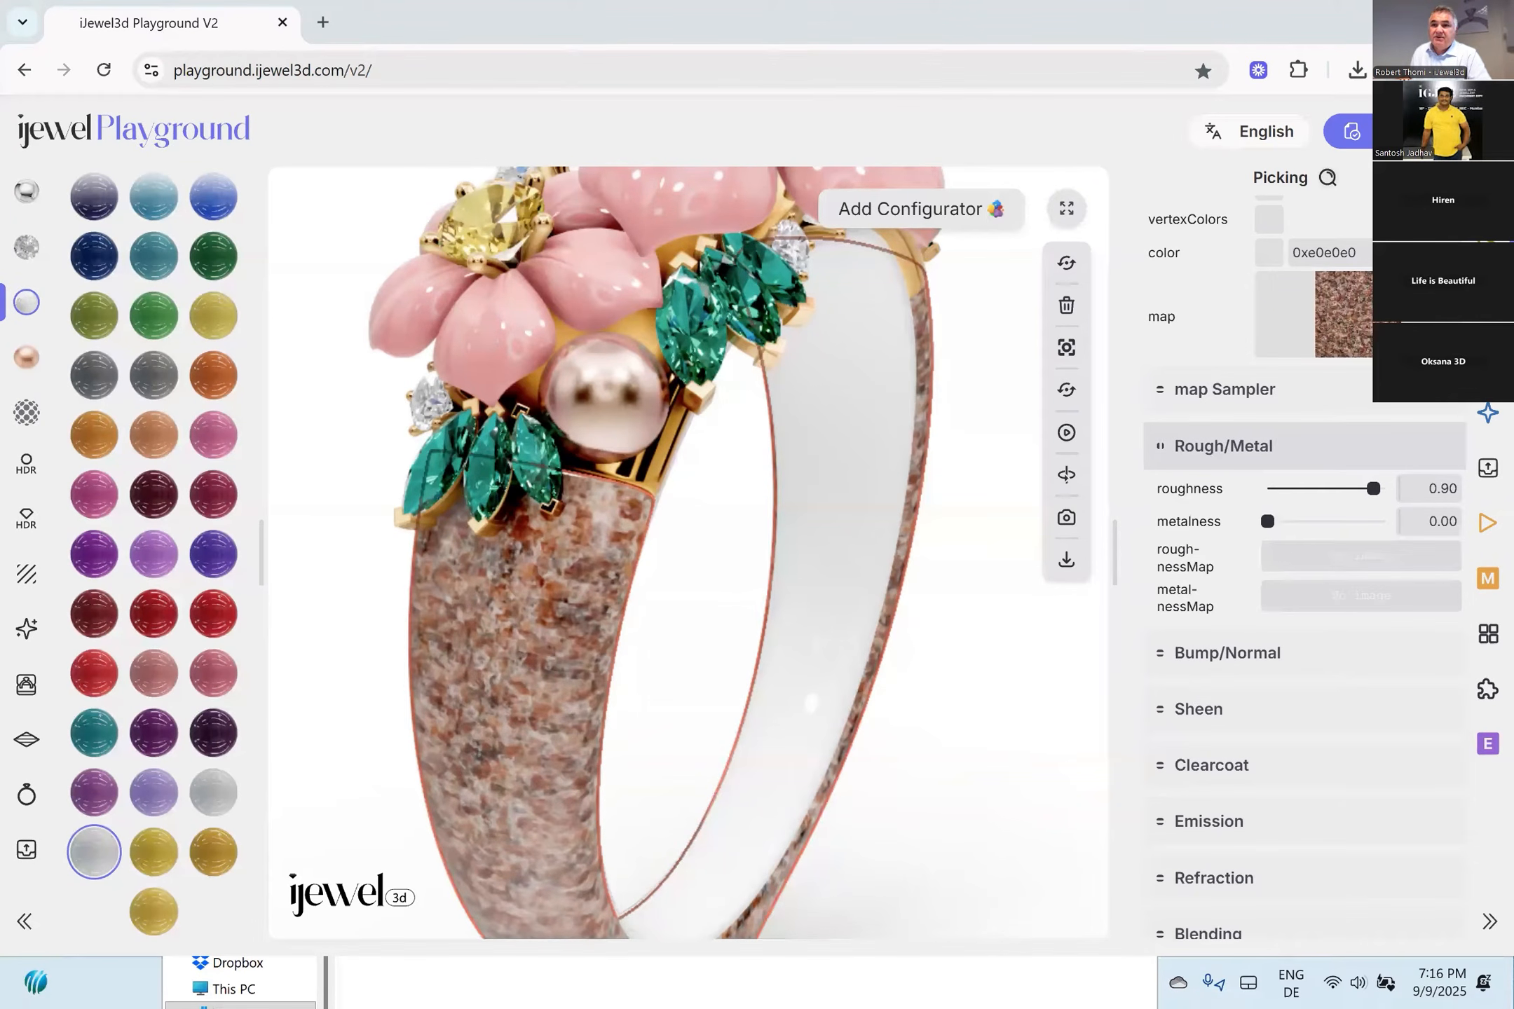
drag(1510, 740, 1357, 559)
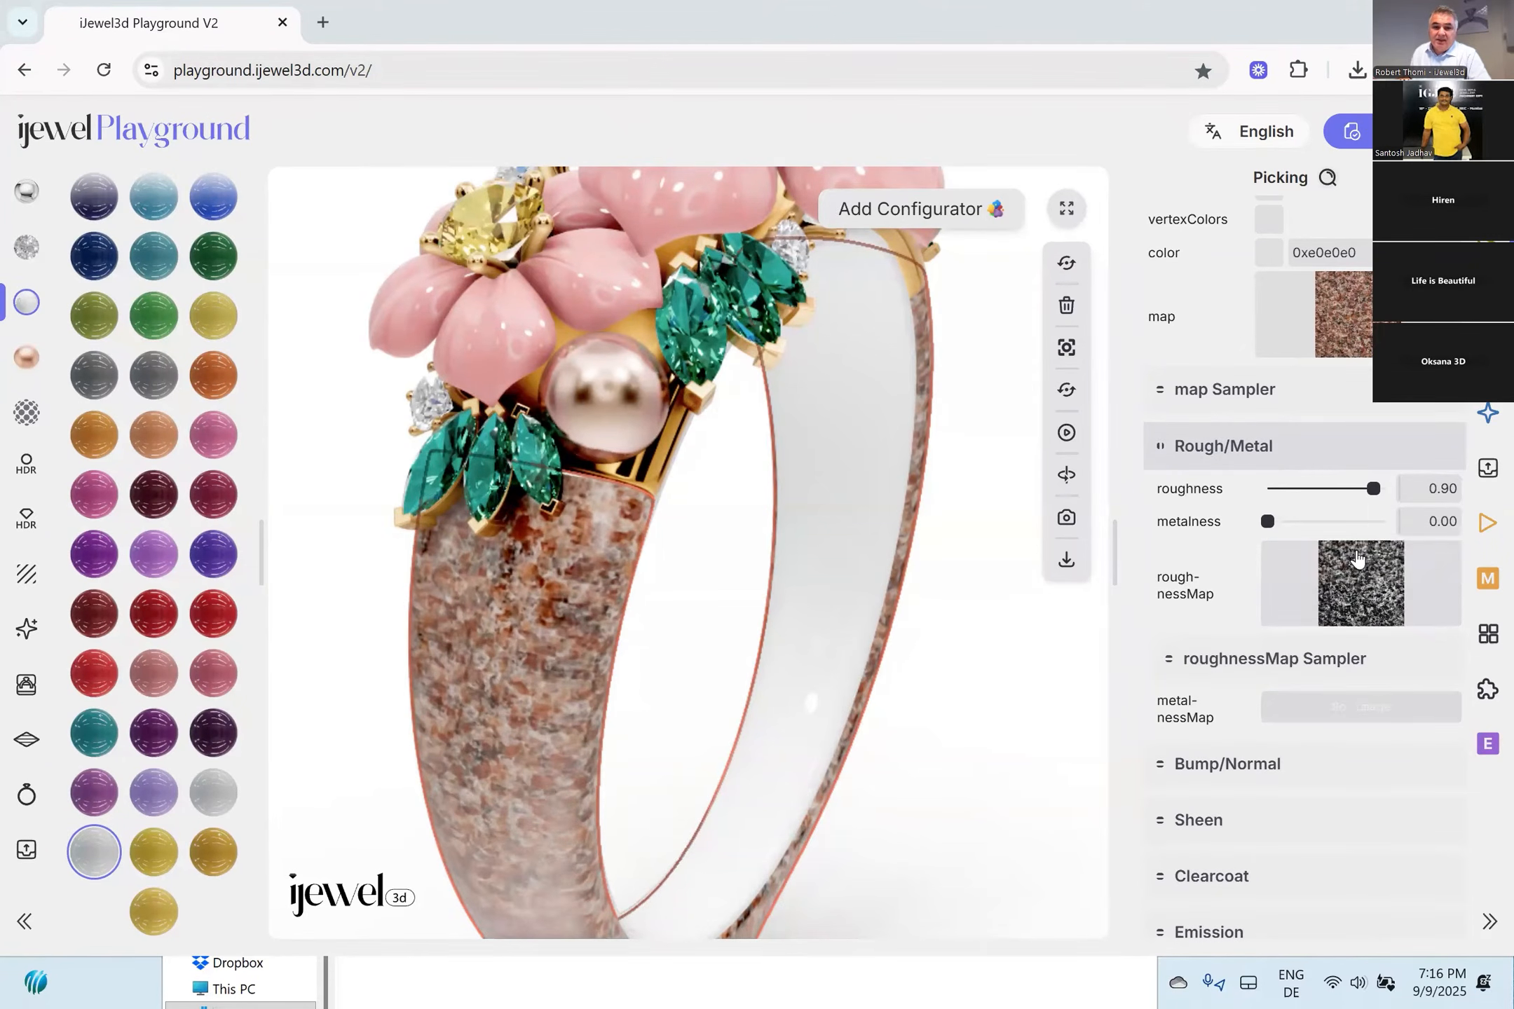
Lower the outer band material's roughness to 0.56 while checking the reflections on the marble up close.
scroll(600, 676, up, 3)
drag(601, 665, 670, 607)
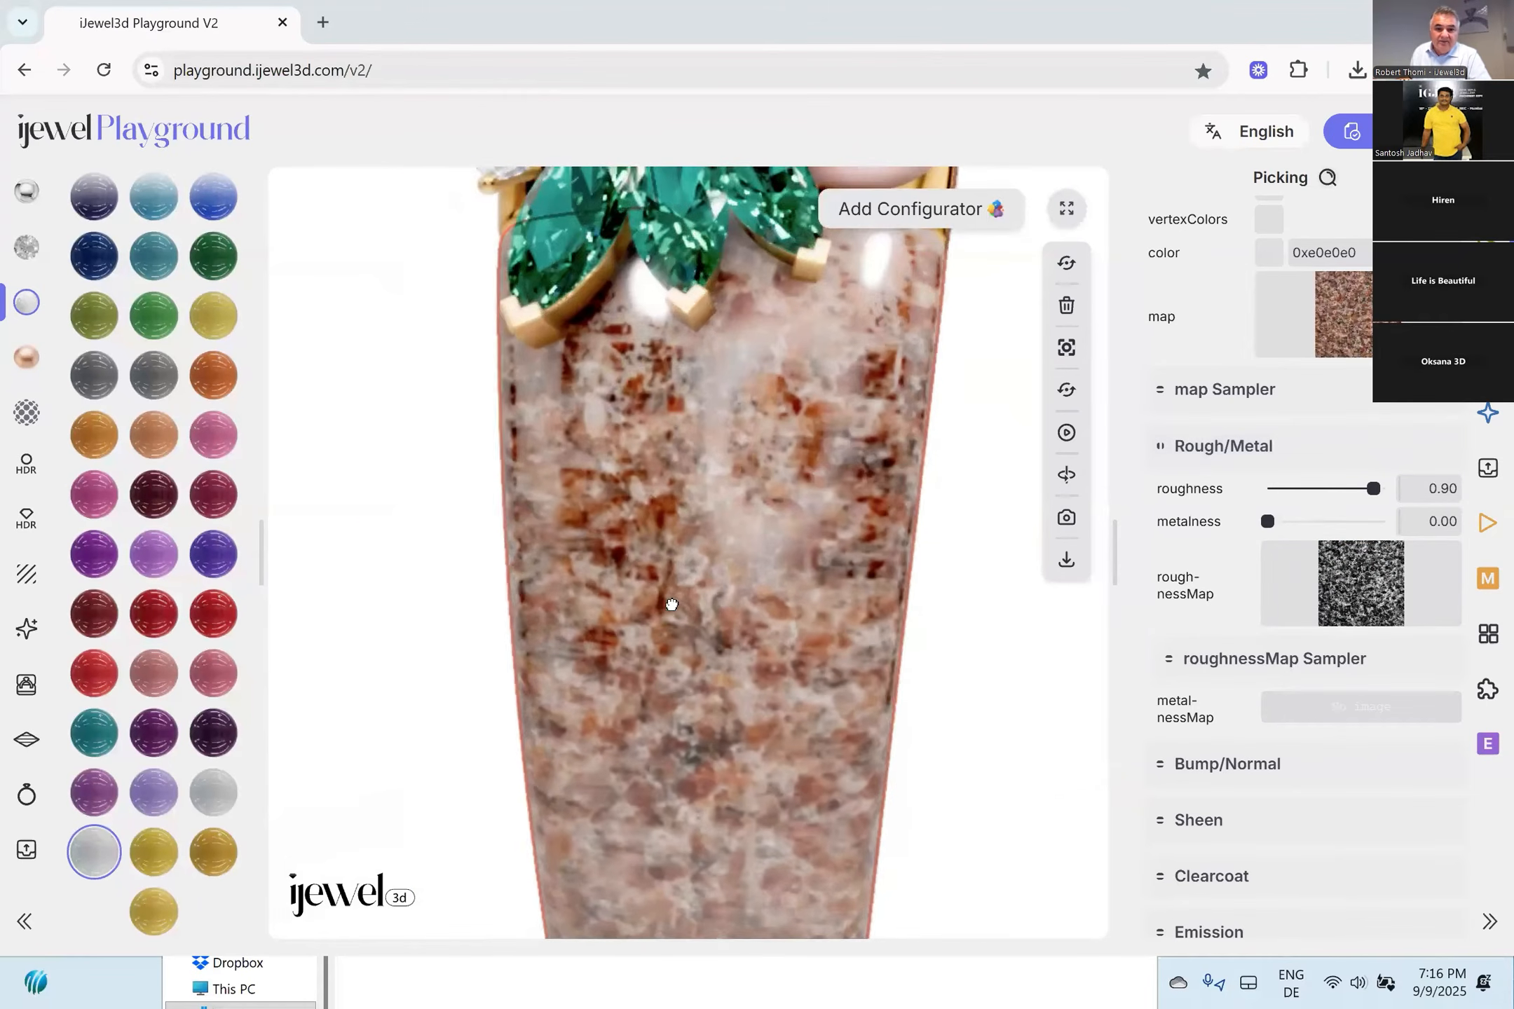
drag(887, 511, 896, 517)
drag(1370, 494, 1336, 498)
drag(876, 536, 928, 533)
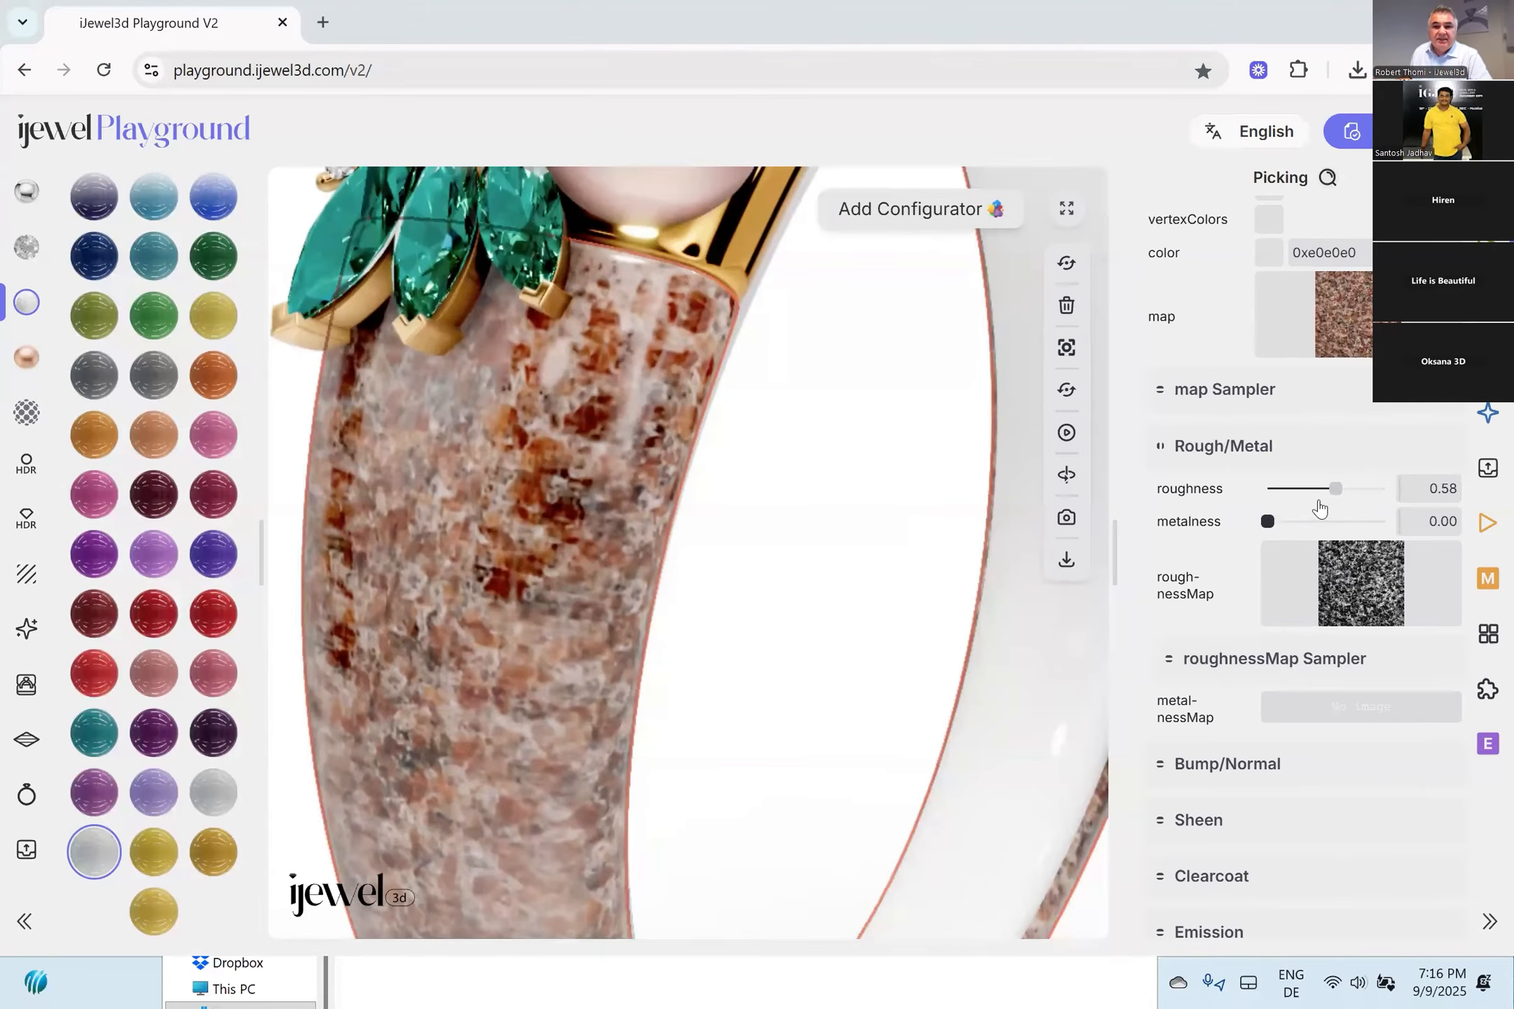
mouse_move(1332, 491)
mouse_down()
mouse_move(1267, 492)
mouse_move(1415, 490)
mouse_move(1328, 490)
mouse_move(1333, 507)
mouse_up()
drag(810, 541, 887, 555)
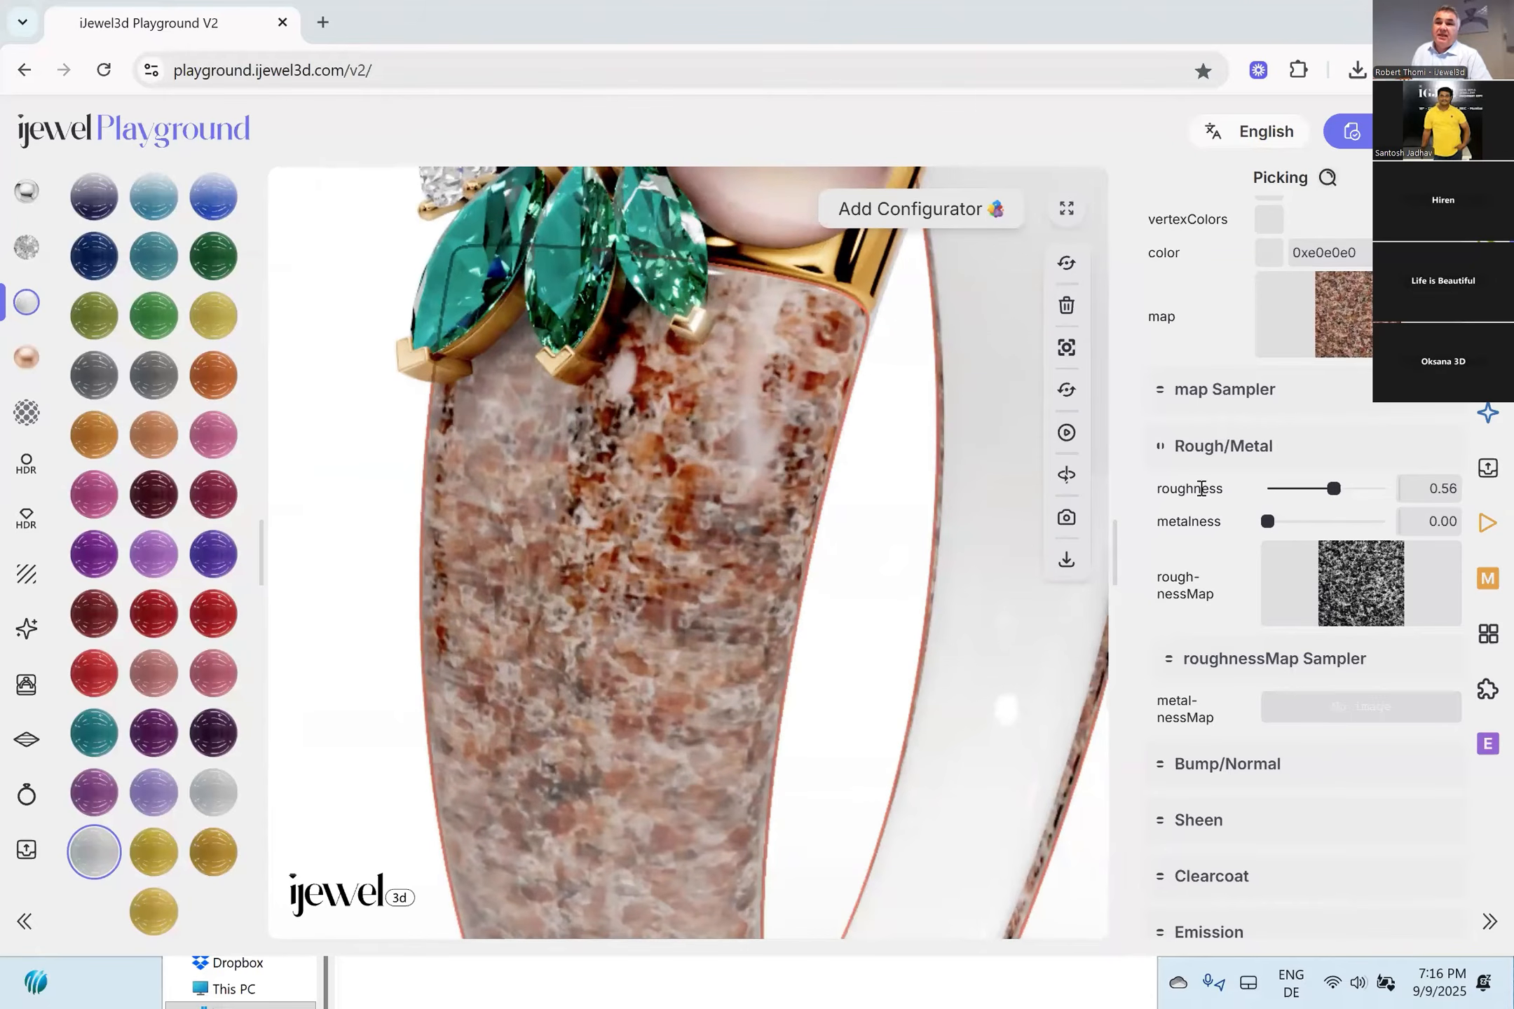
Reveal the outer band material's bump and normal settings, inspect the marble surface, and download the material as a pmat file.
click(1242, 772)
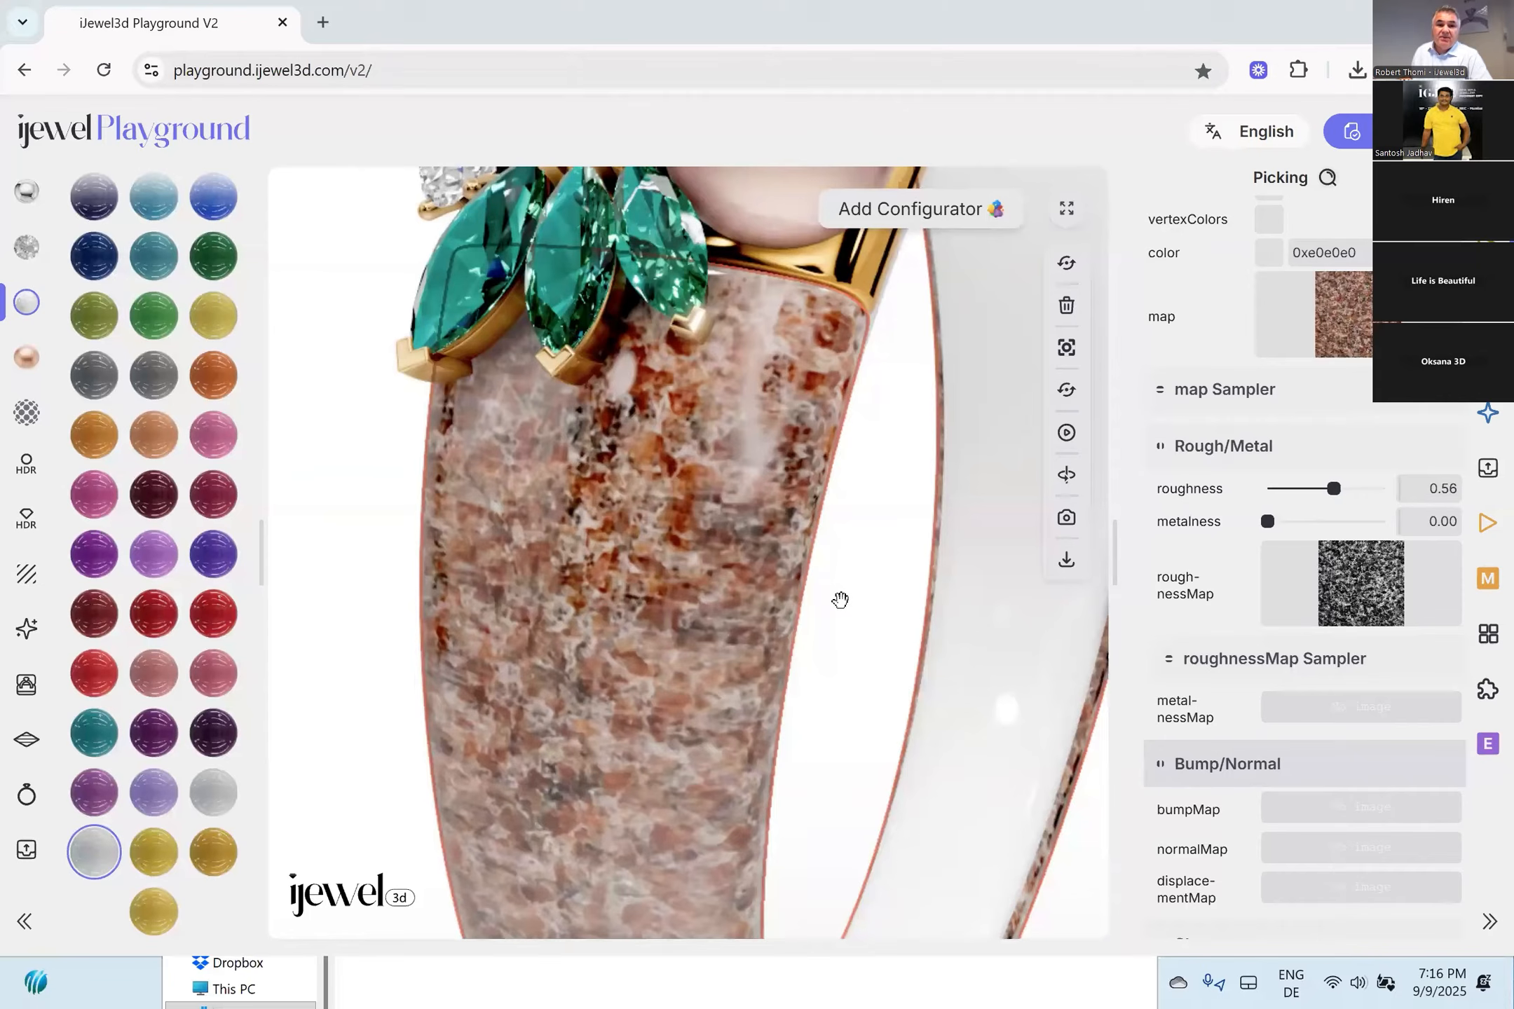
scroll(850, 554, up, 5)
scroll(853, 555, down, 8)
drag(841, 552, 770, 564)
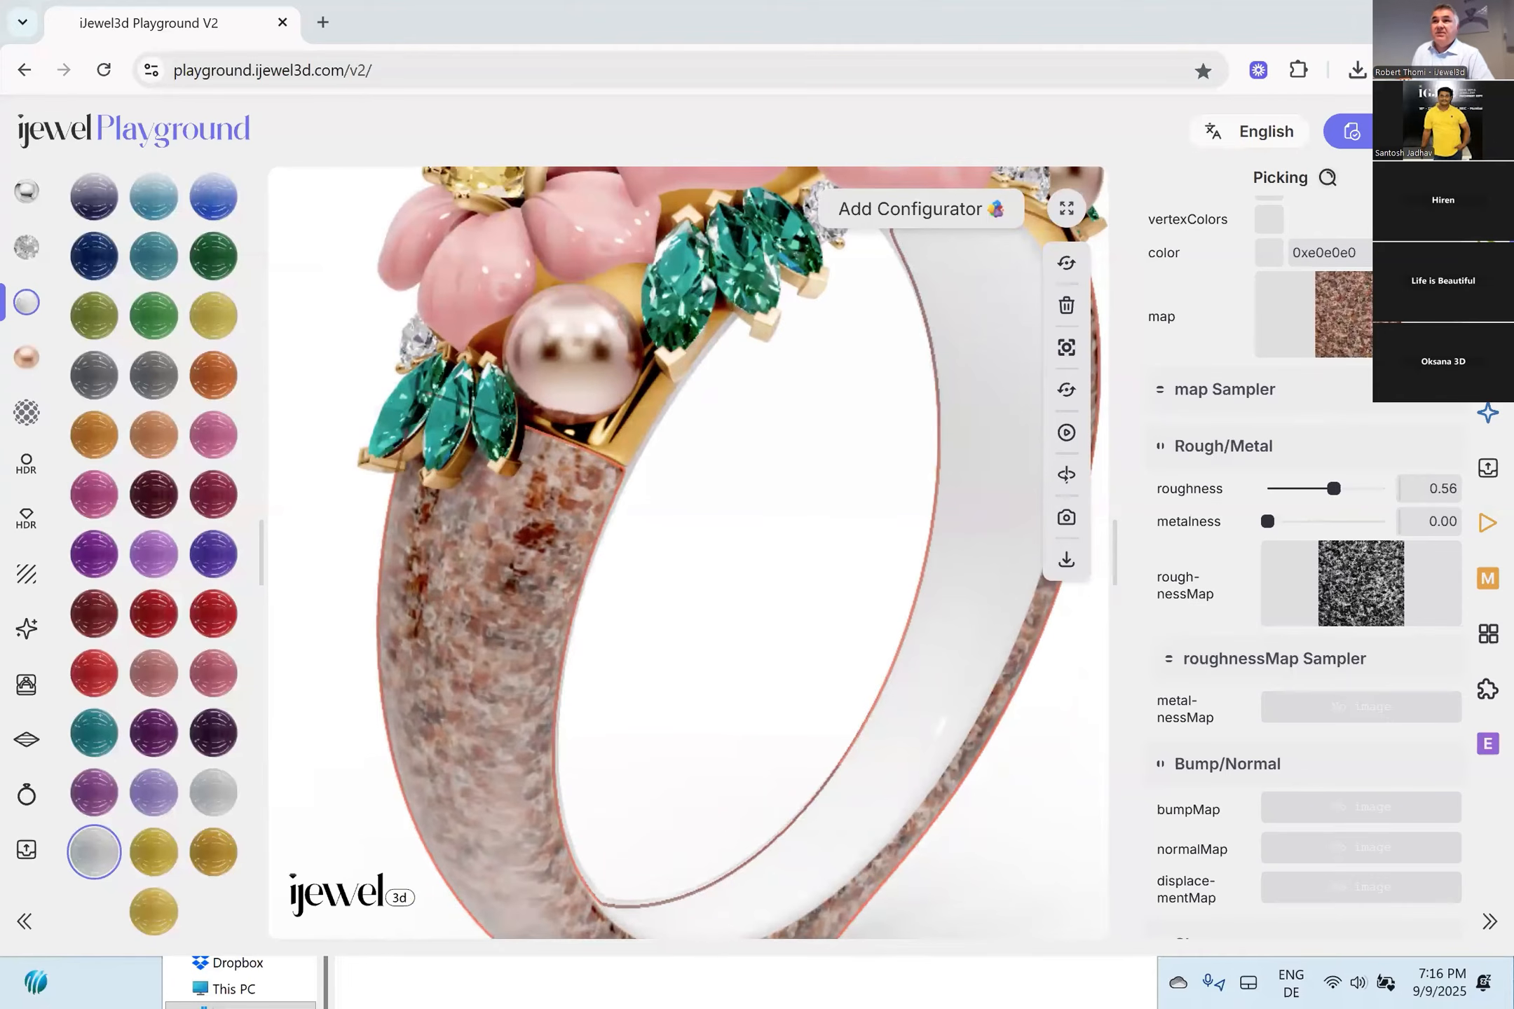
drag(726, 511, 733, 509)
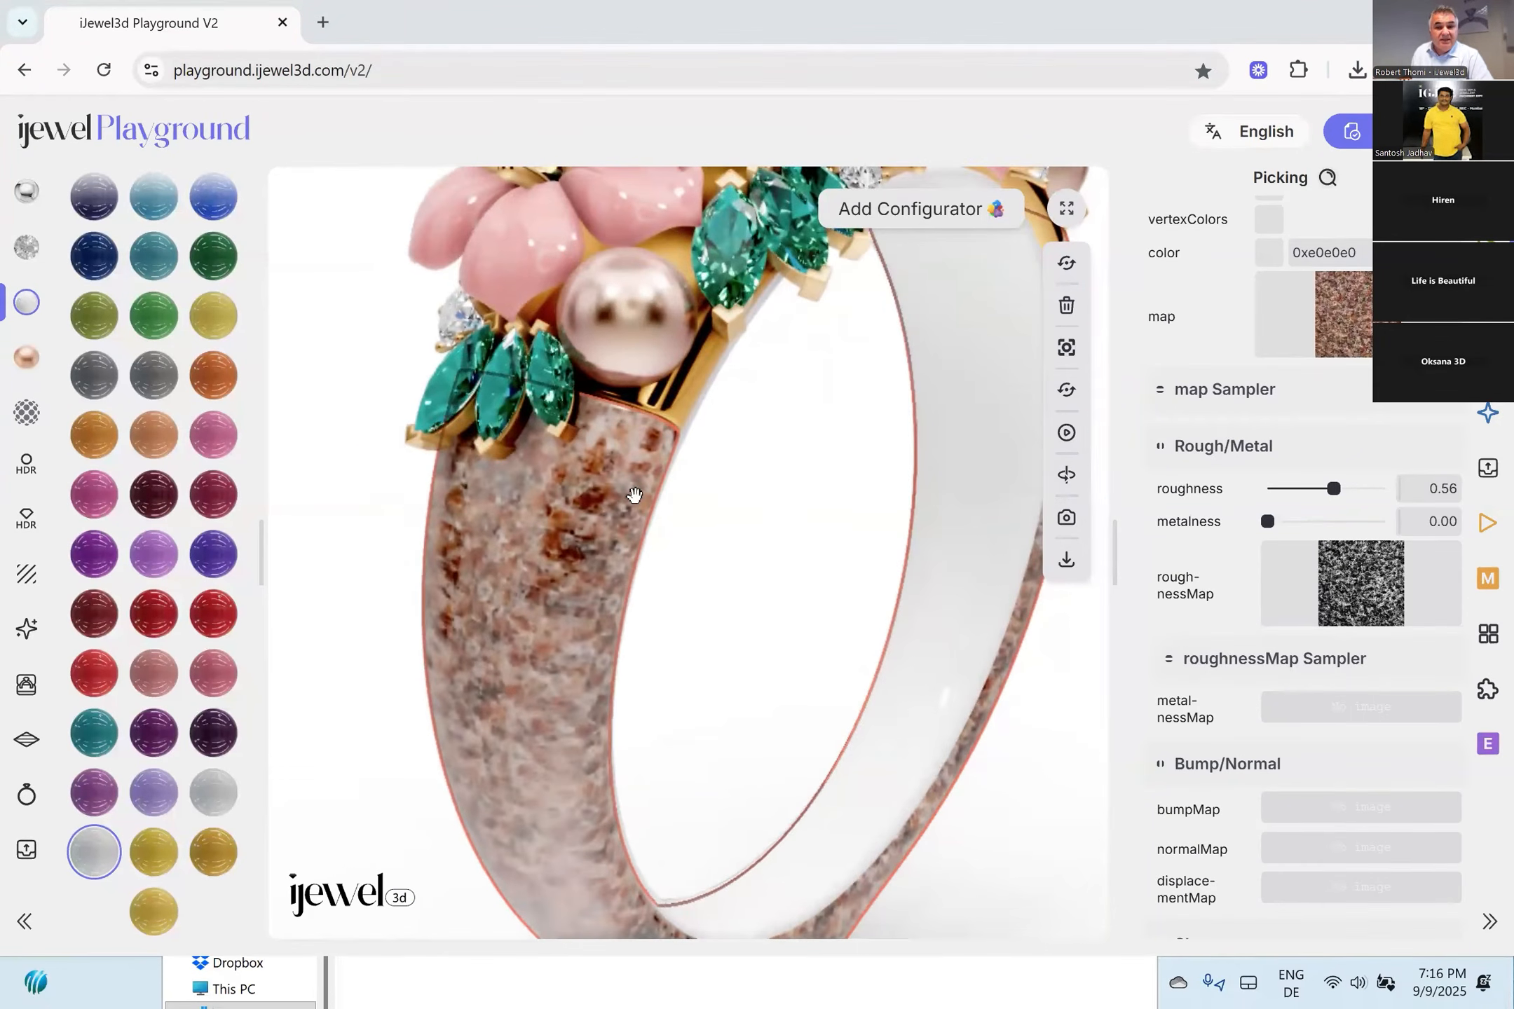
drag(606, 571, 784, 601)
scroll(1360, 526, down, 1)
scroll(1359, 525, down, 8)
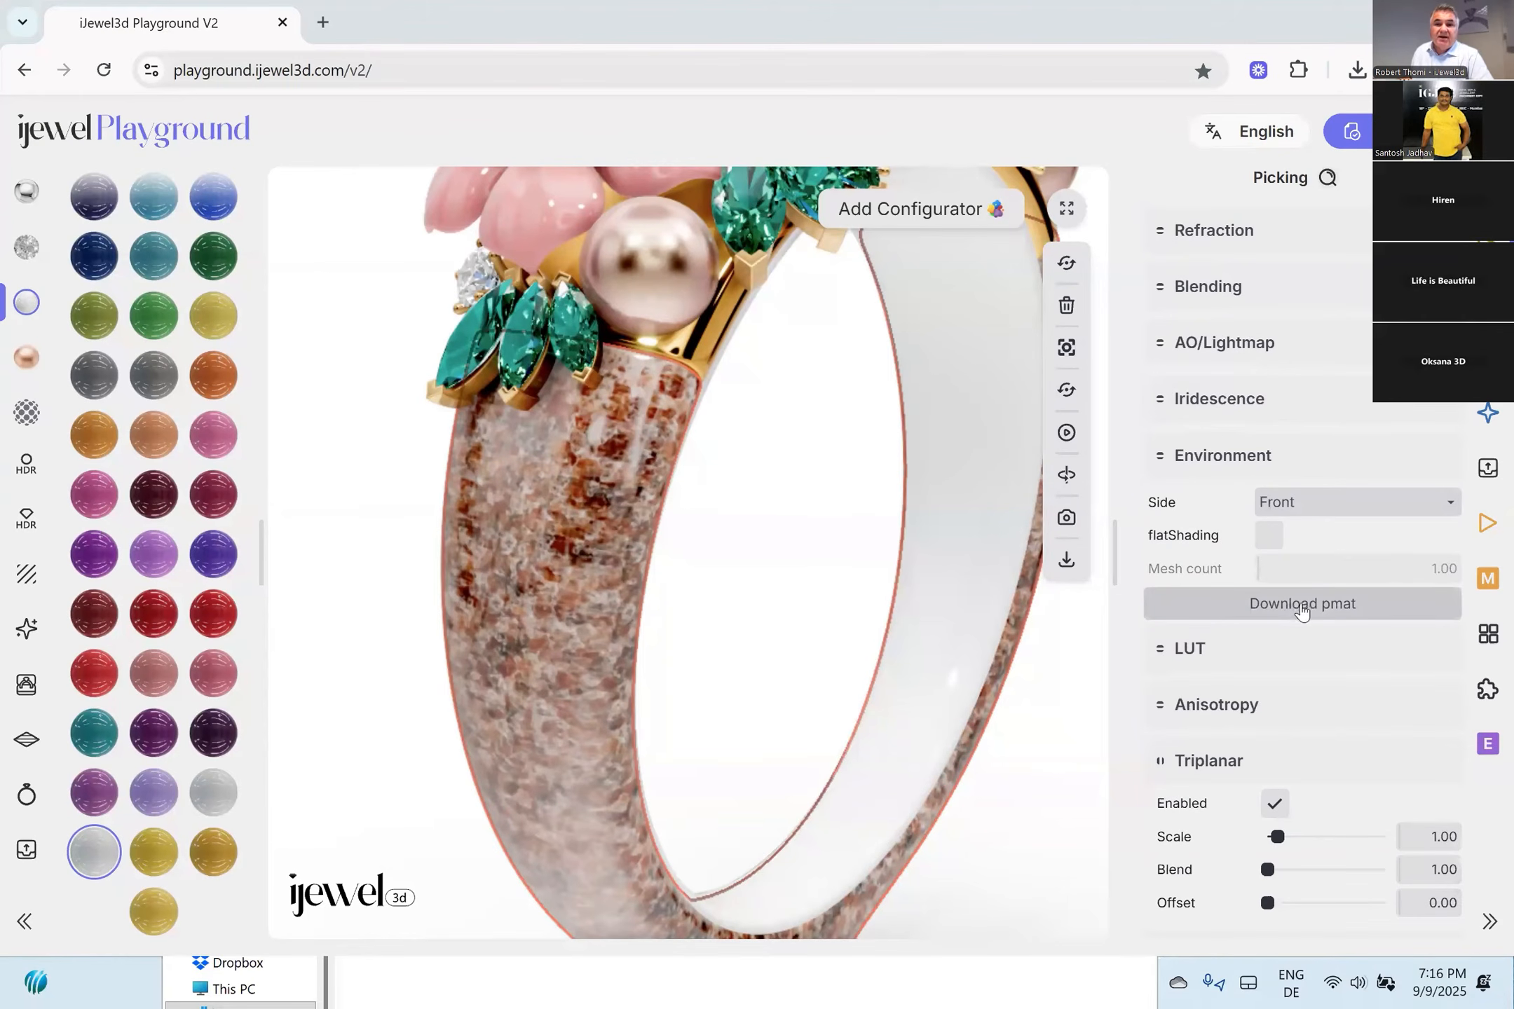
click(1303, 604)
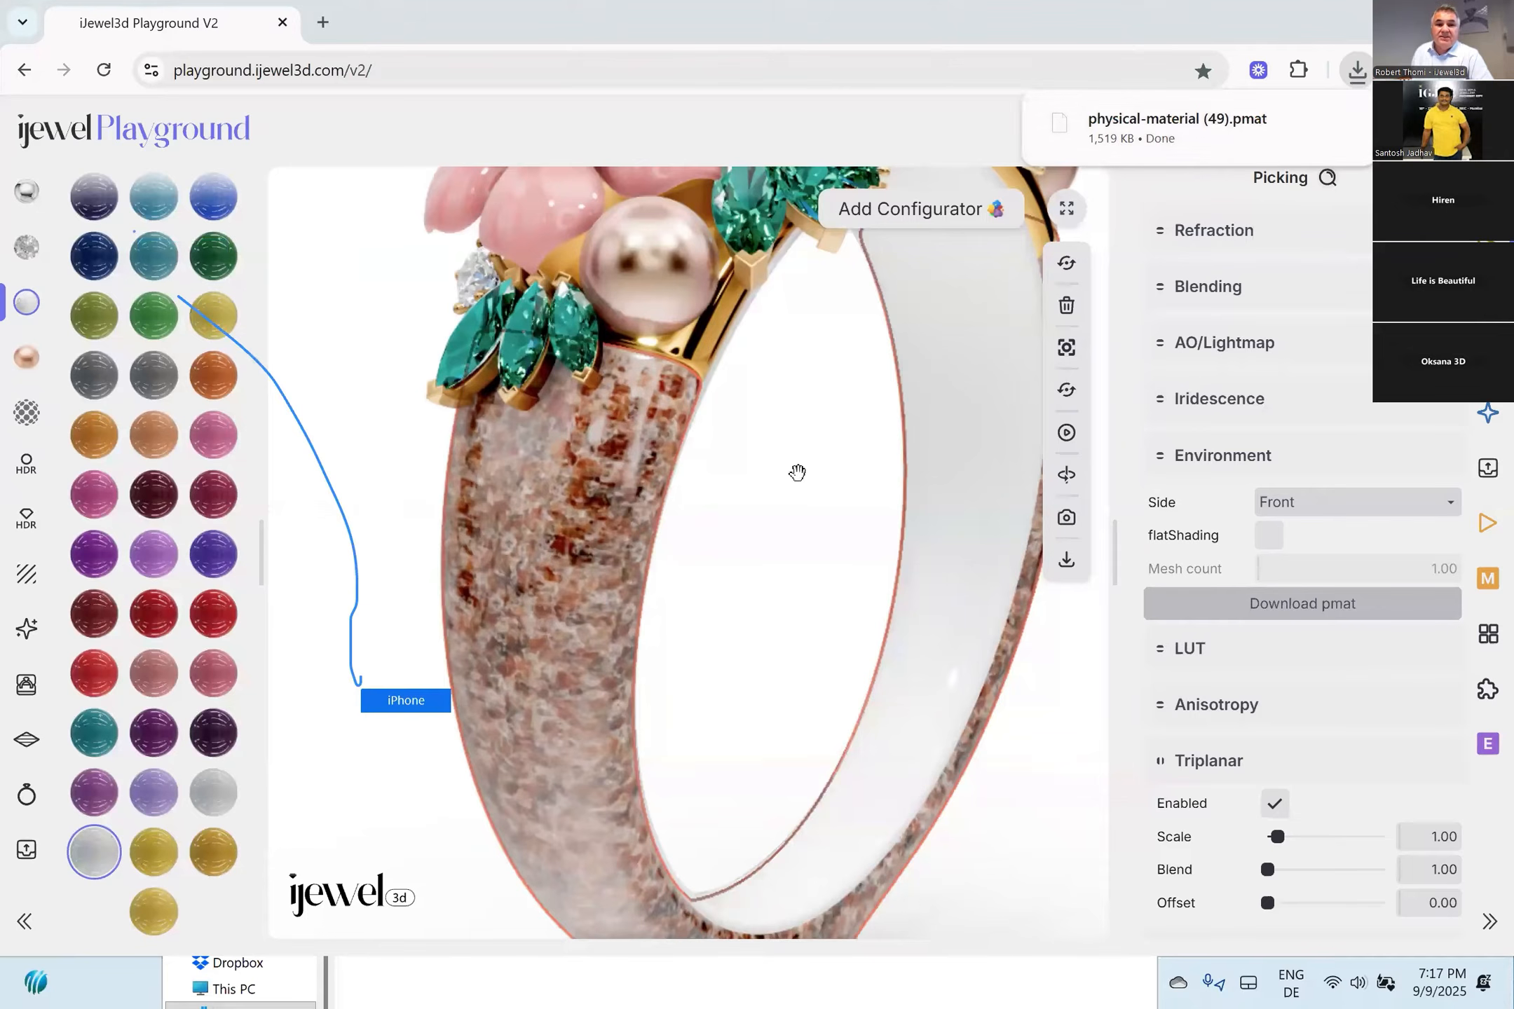
Apply the downloaded physical-material (49).pmat to the pink petals and all objects sharing their material, declining the default materials for the scene.
drag(804, 456, 784, 483)
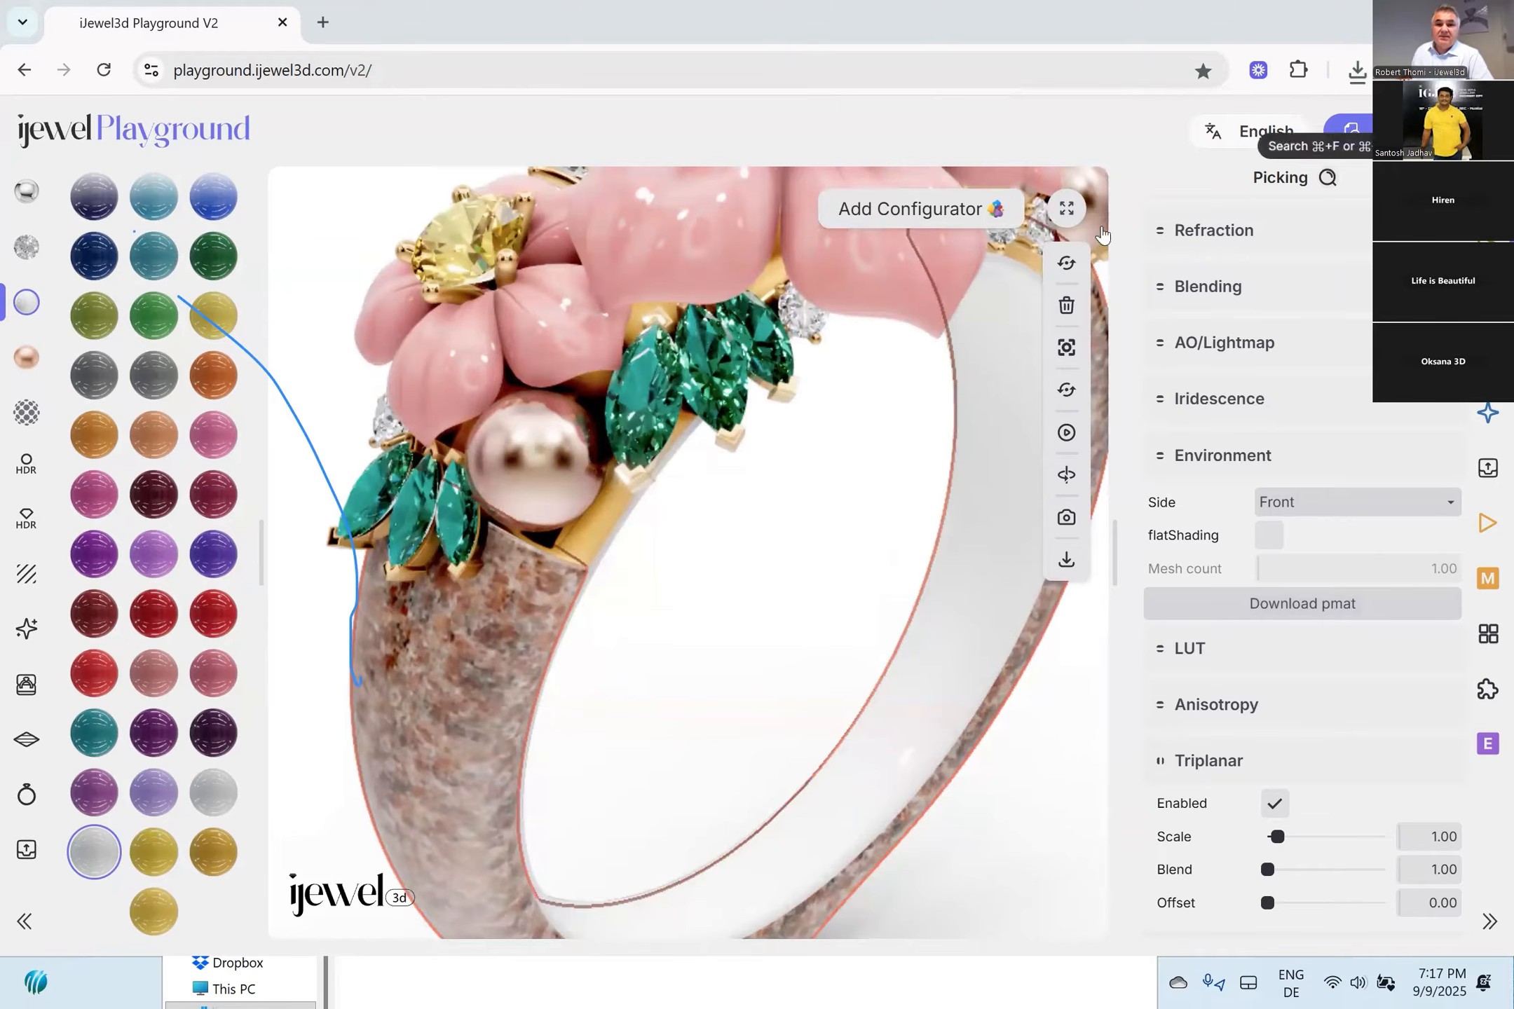
click(980, 423)
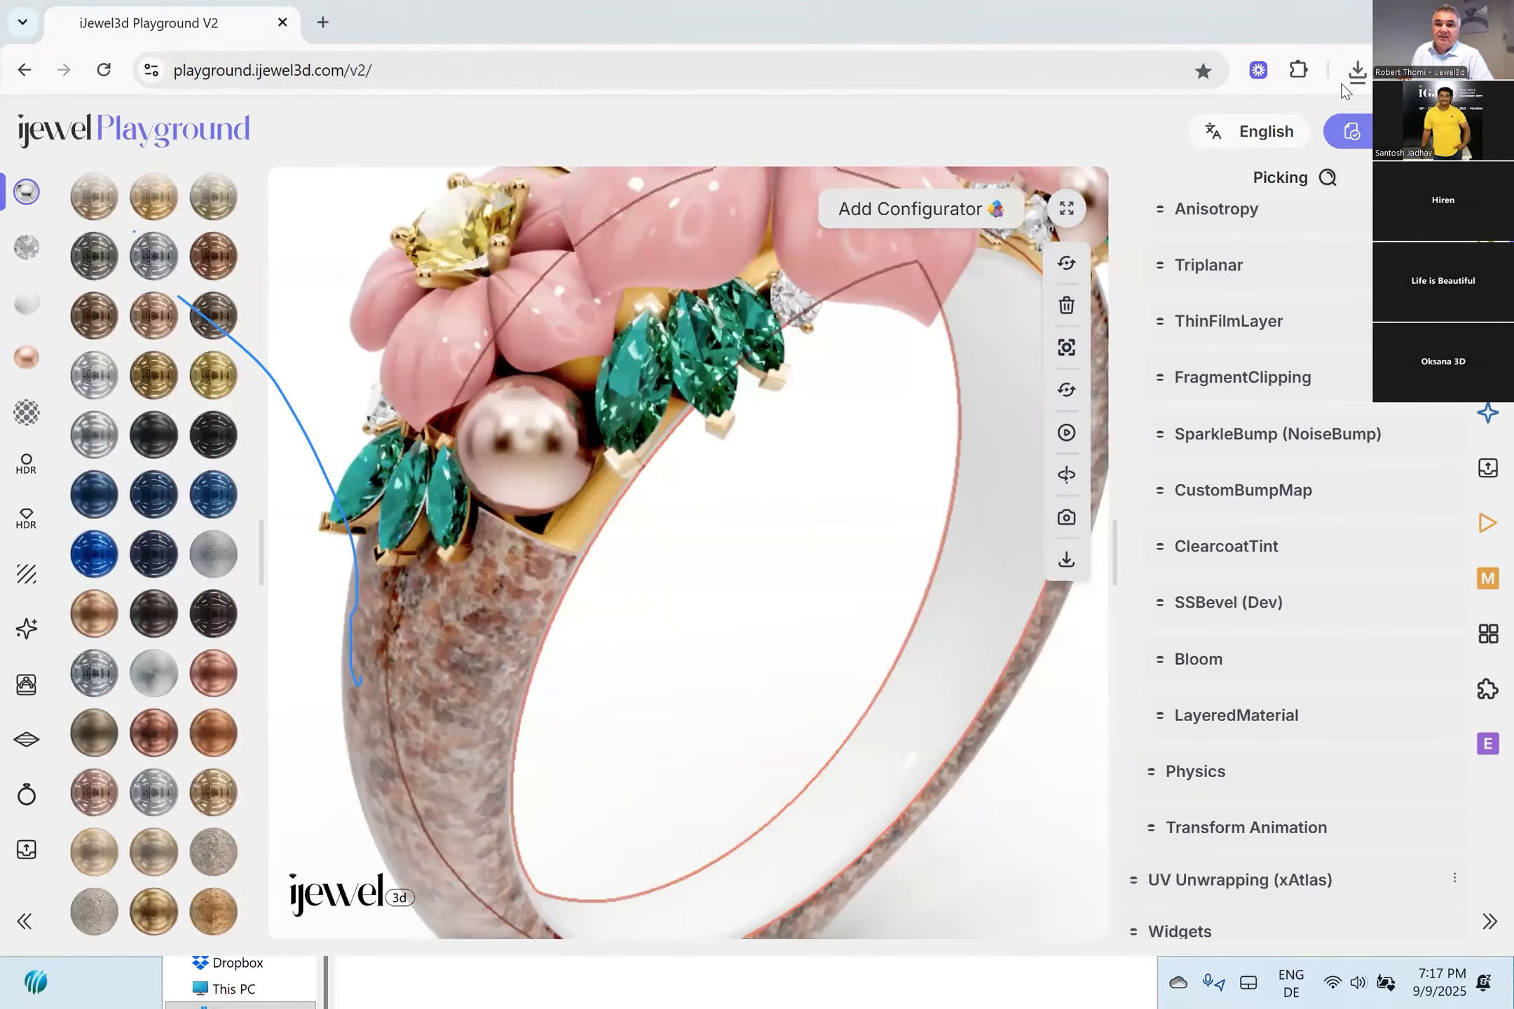
click(530, 301)
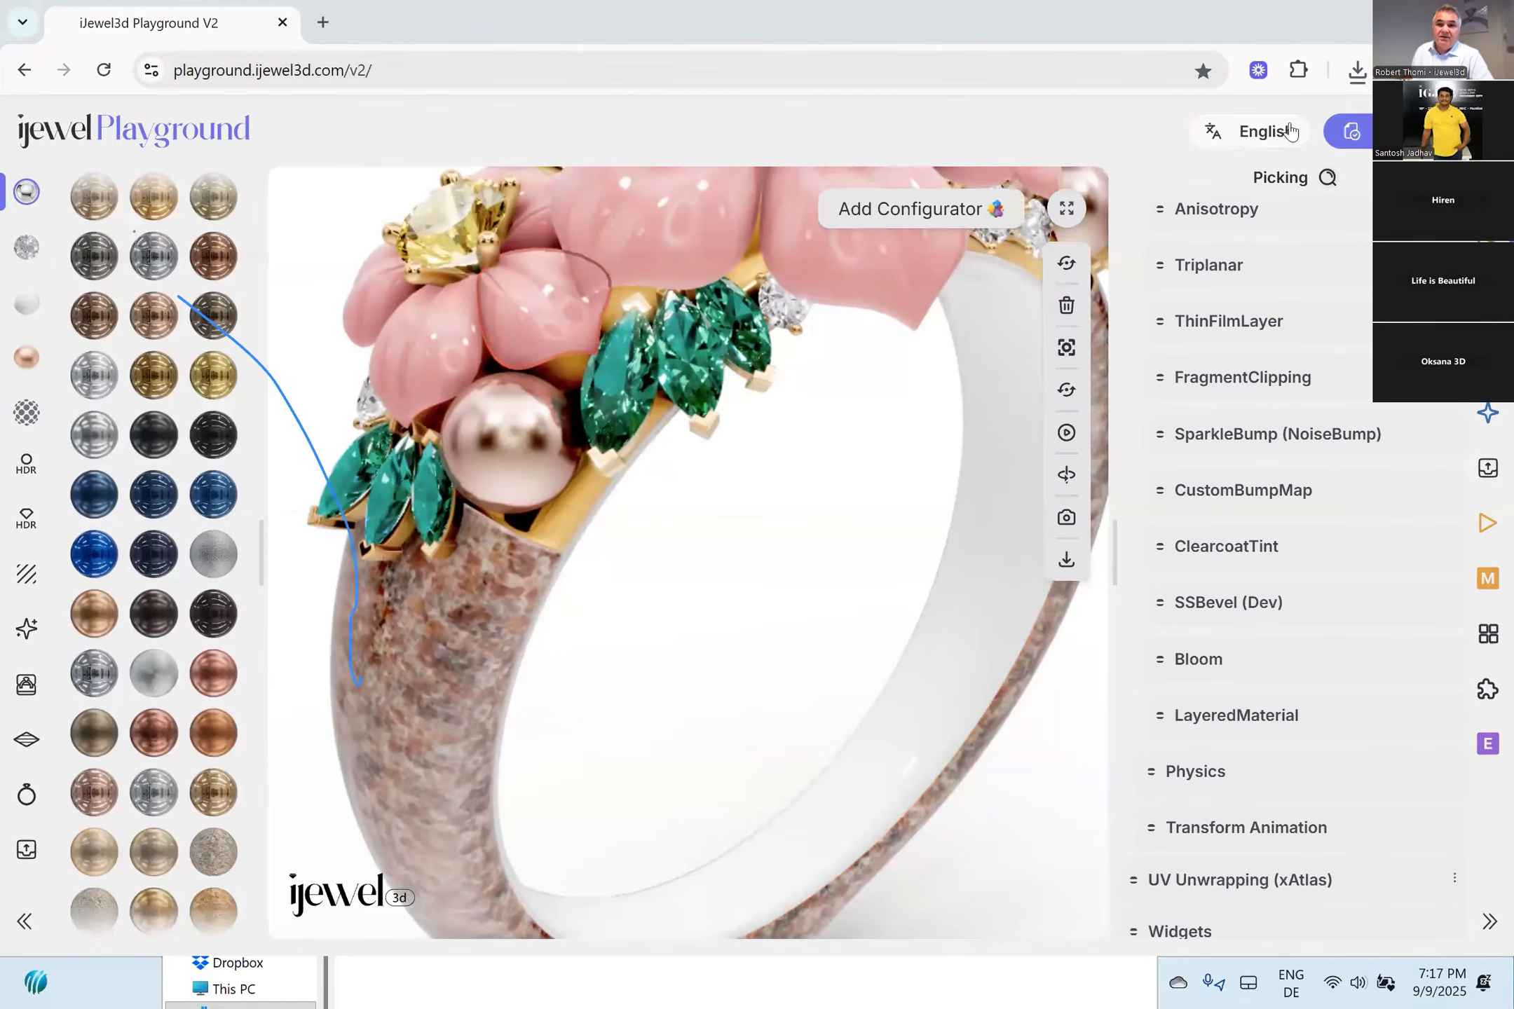
click(1356, 70)
drag(1149, 168, 767, 420)
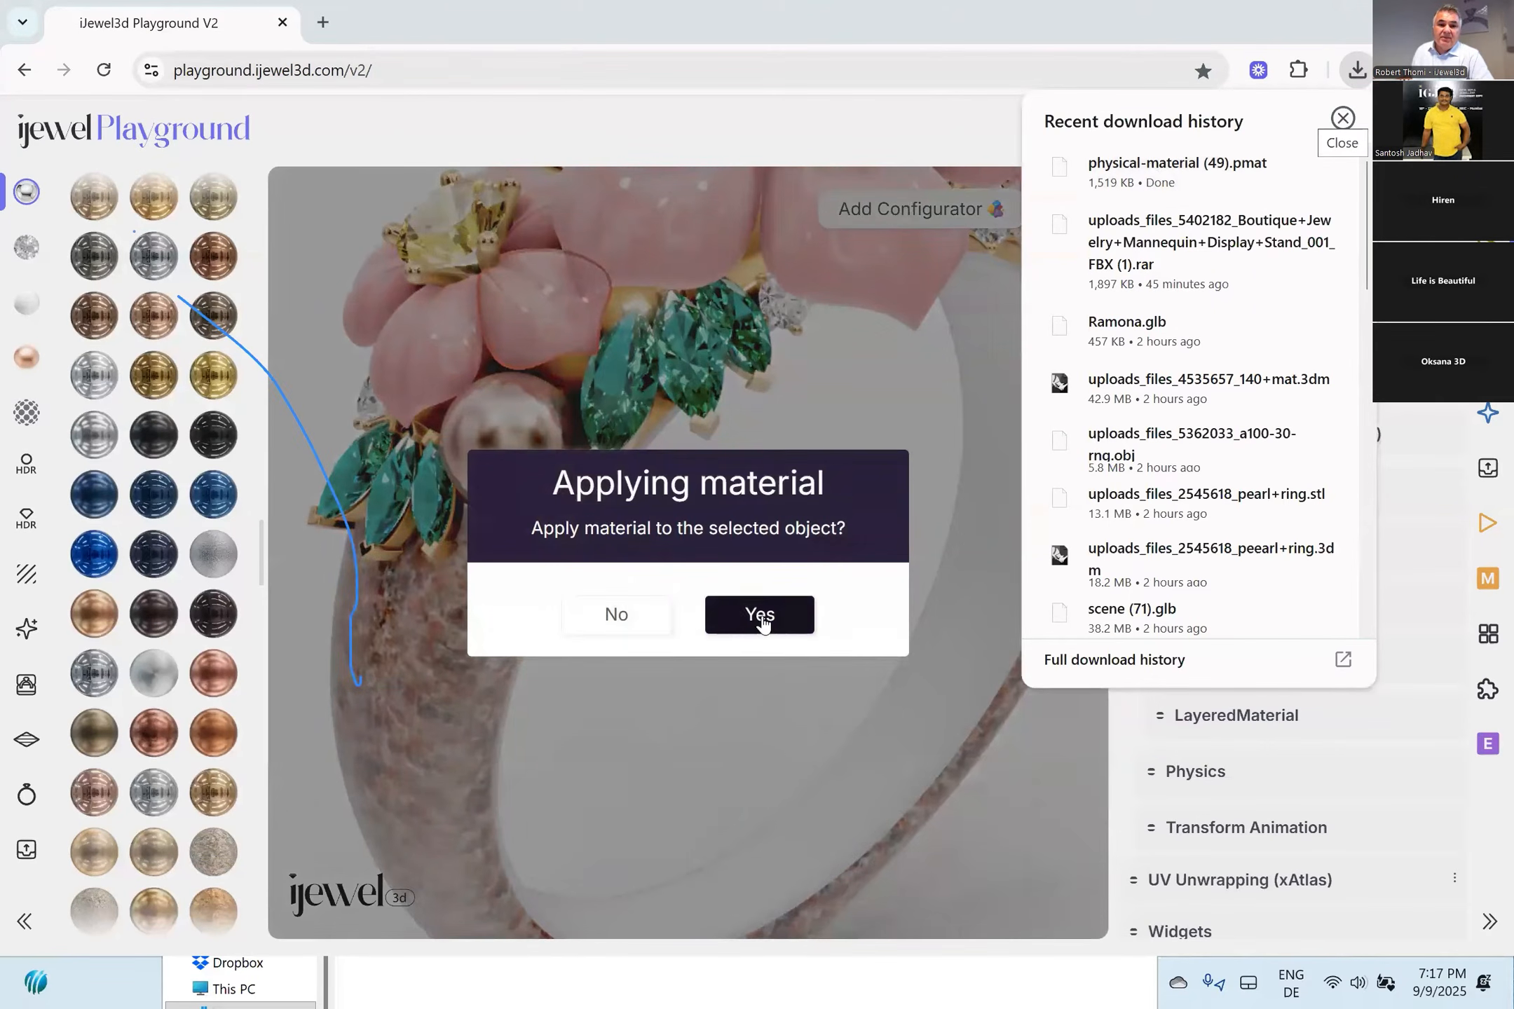
click(760, 617)
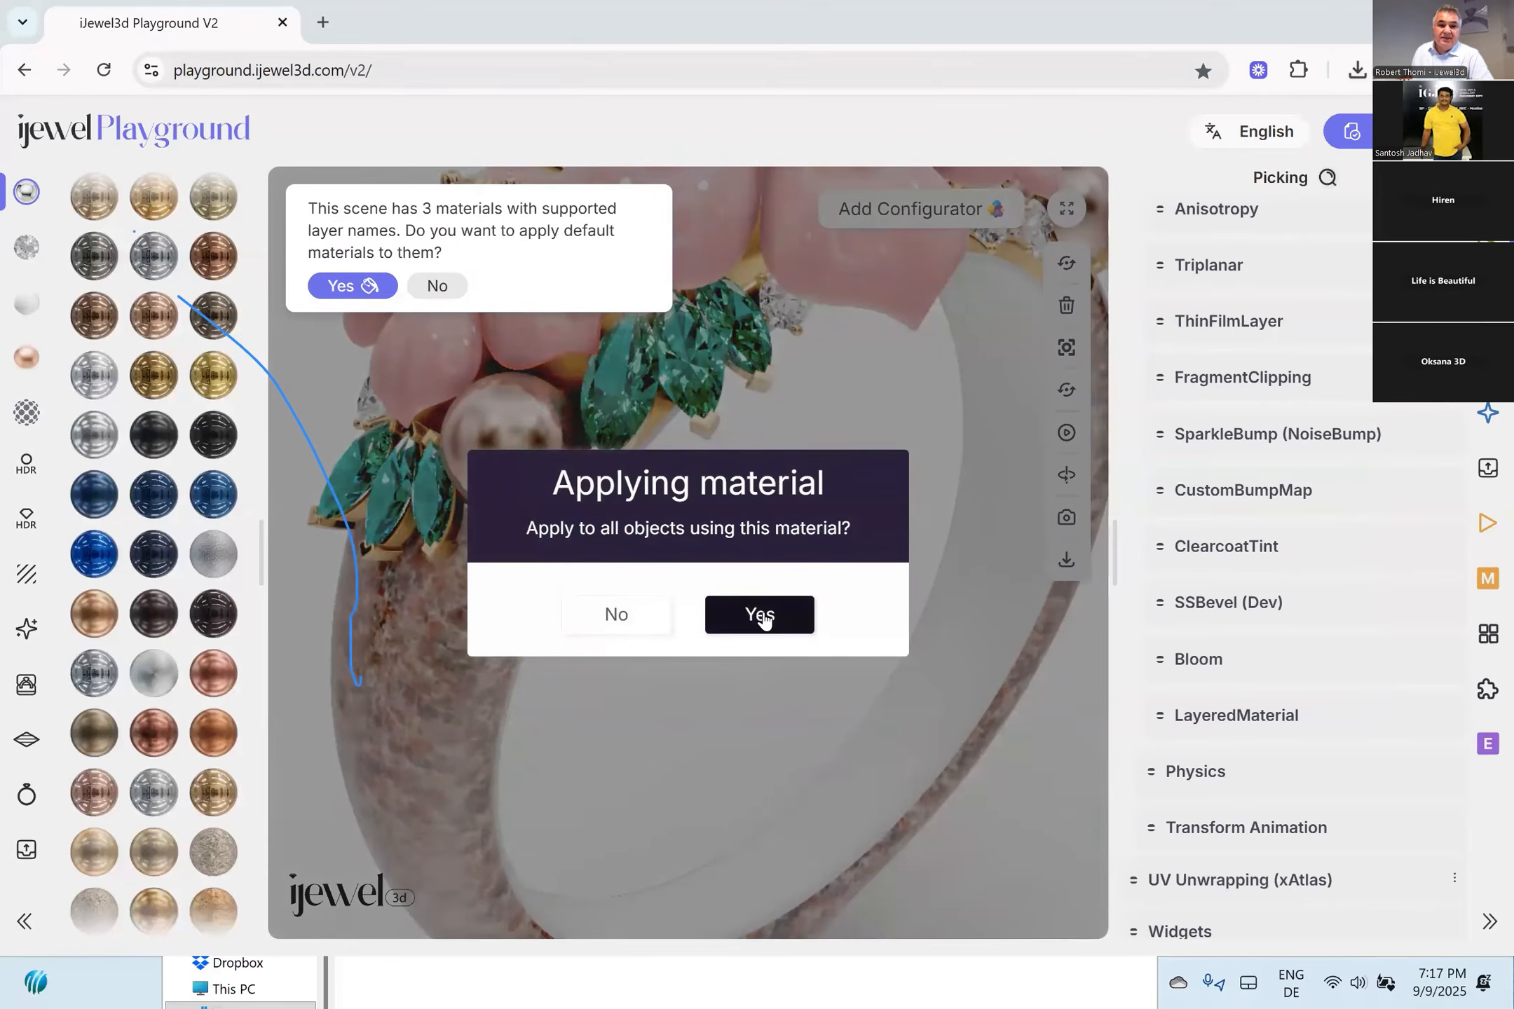
click(761, 617)
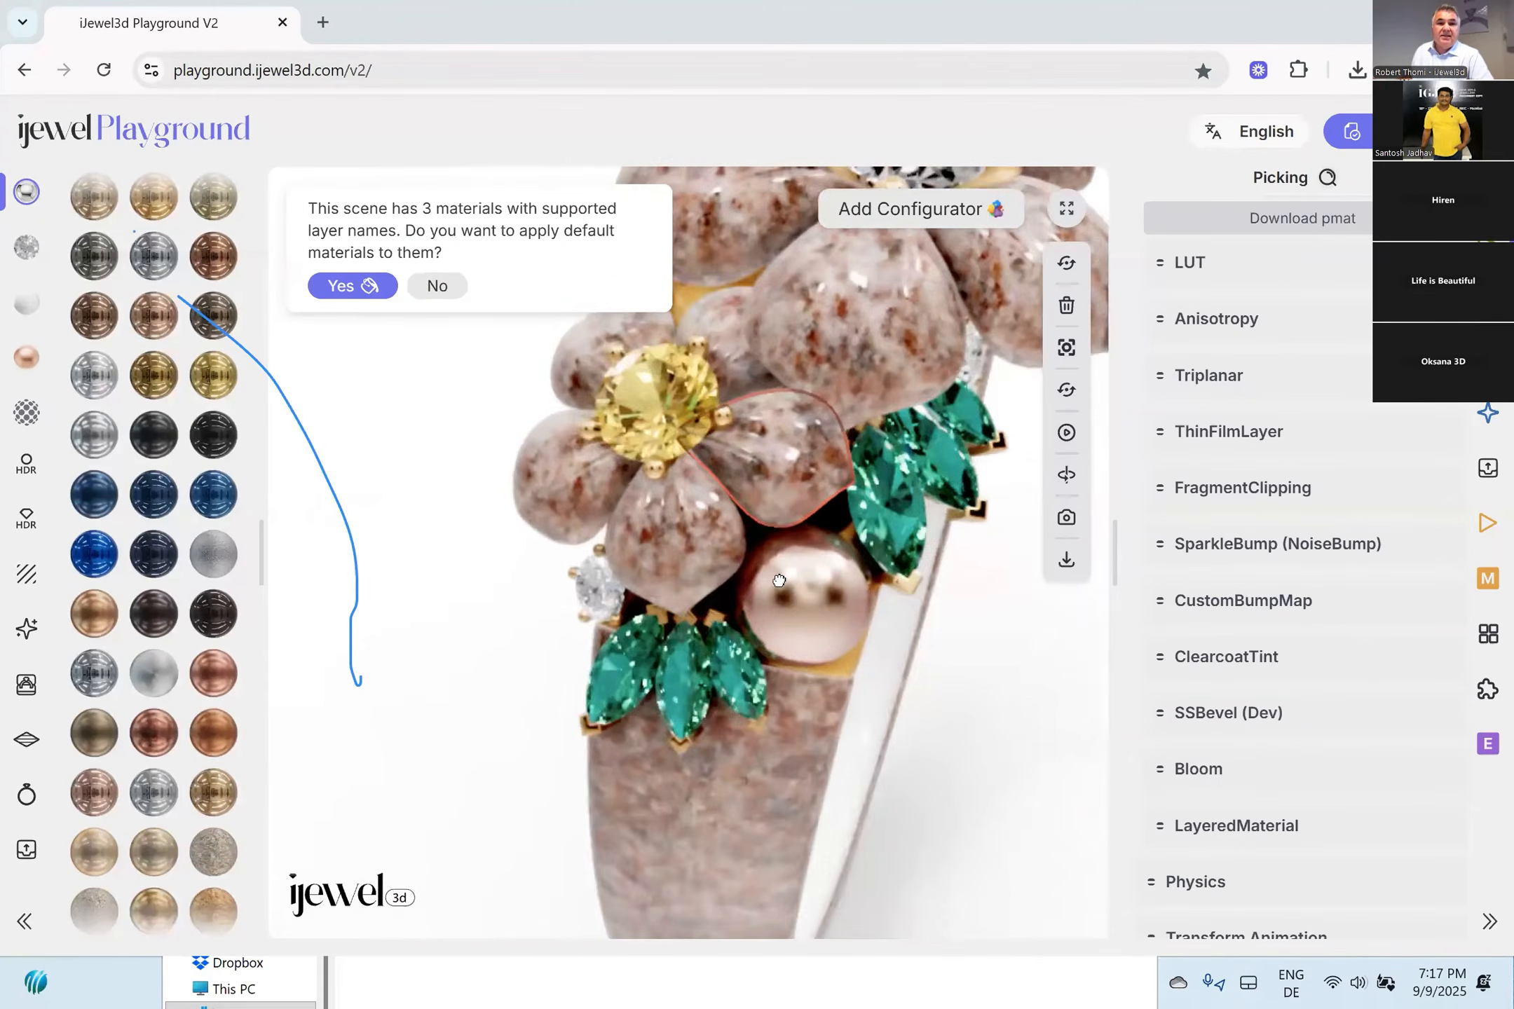
click(431, 287)
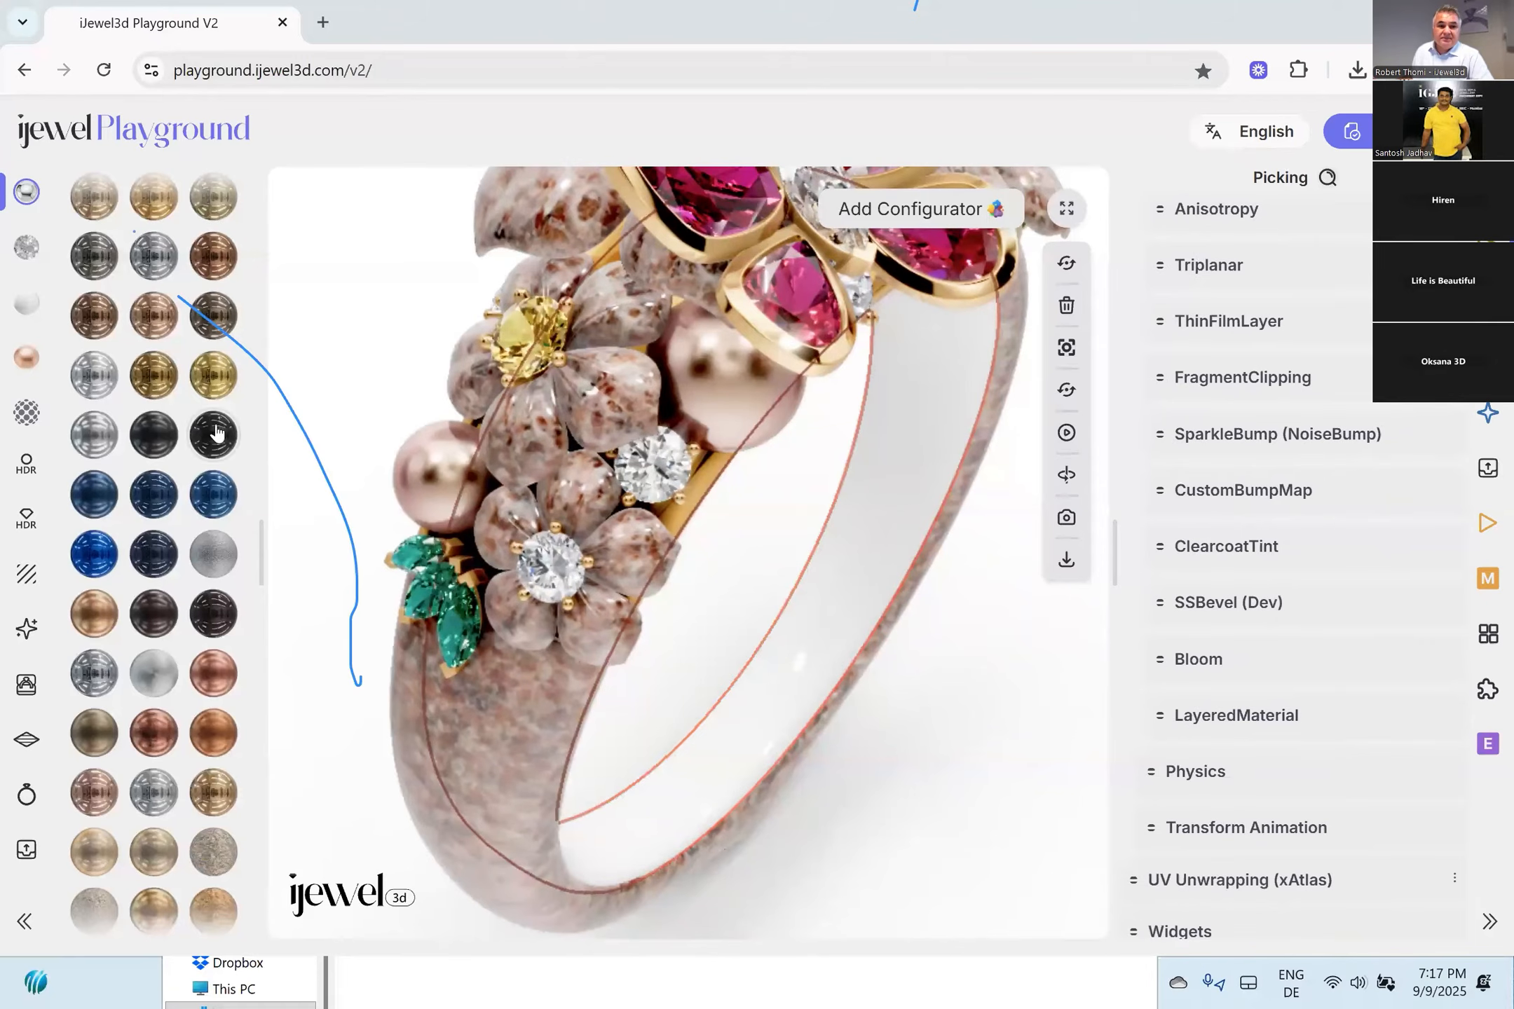
drag(781, 564, 576, 380)
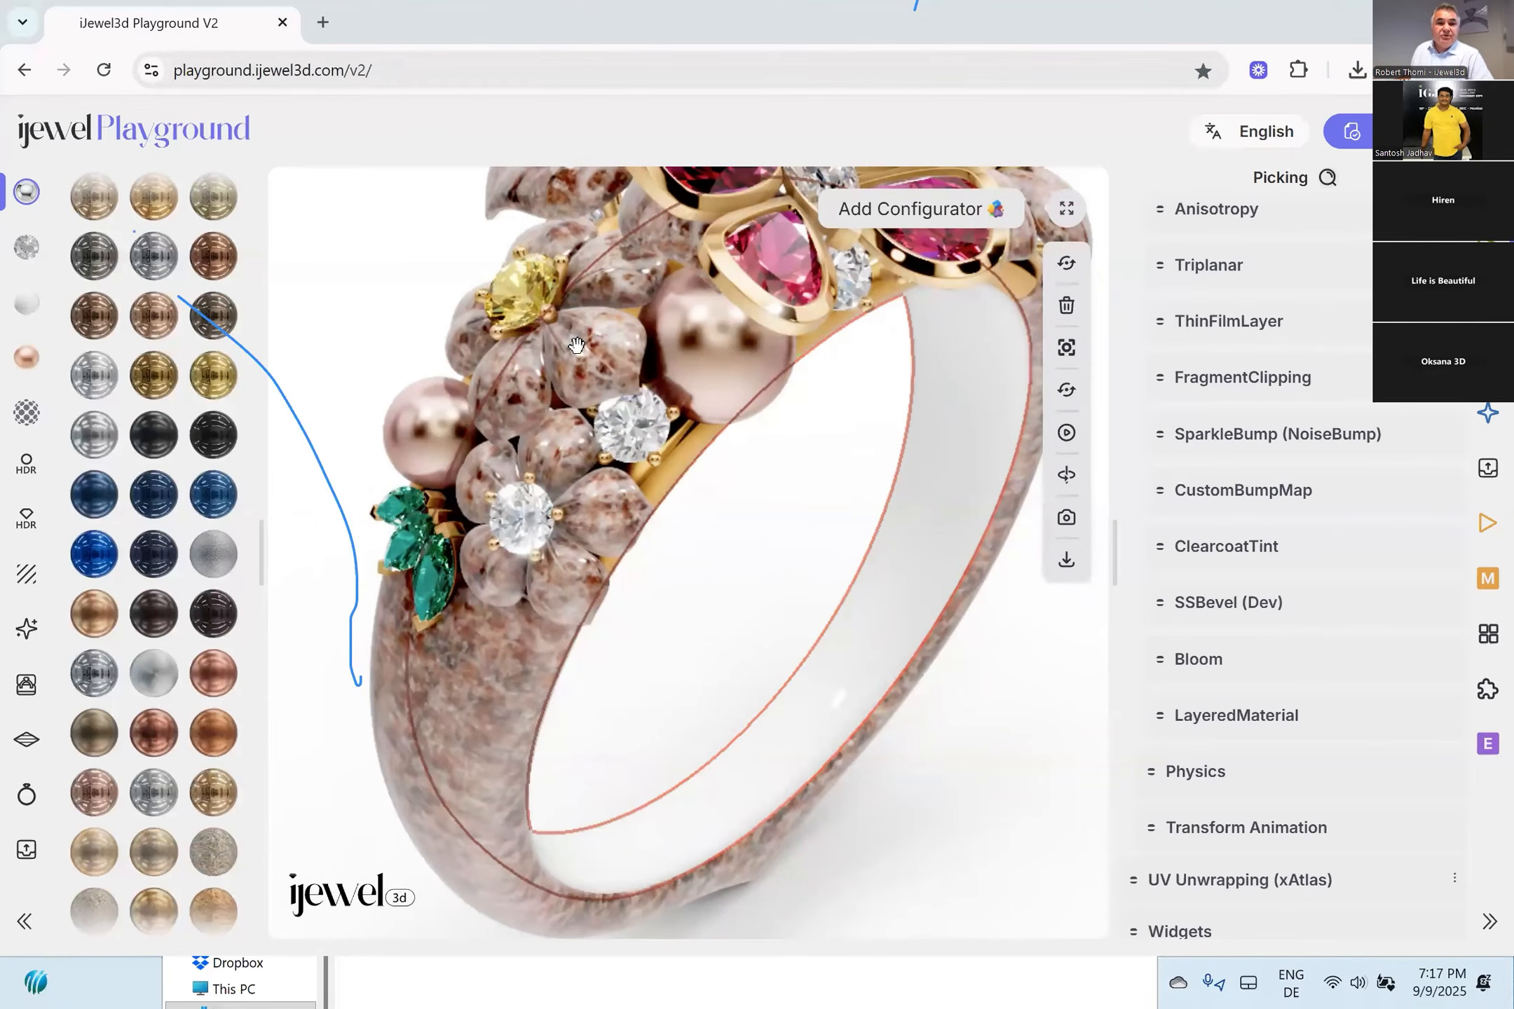
Reload the playground, discarding the marble-textured ring, and load the halo diamond ring model.
drag(500, 733, 650, 363)
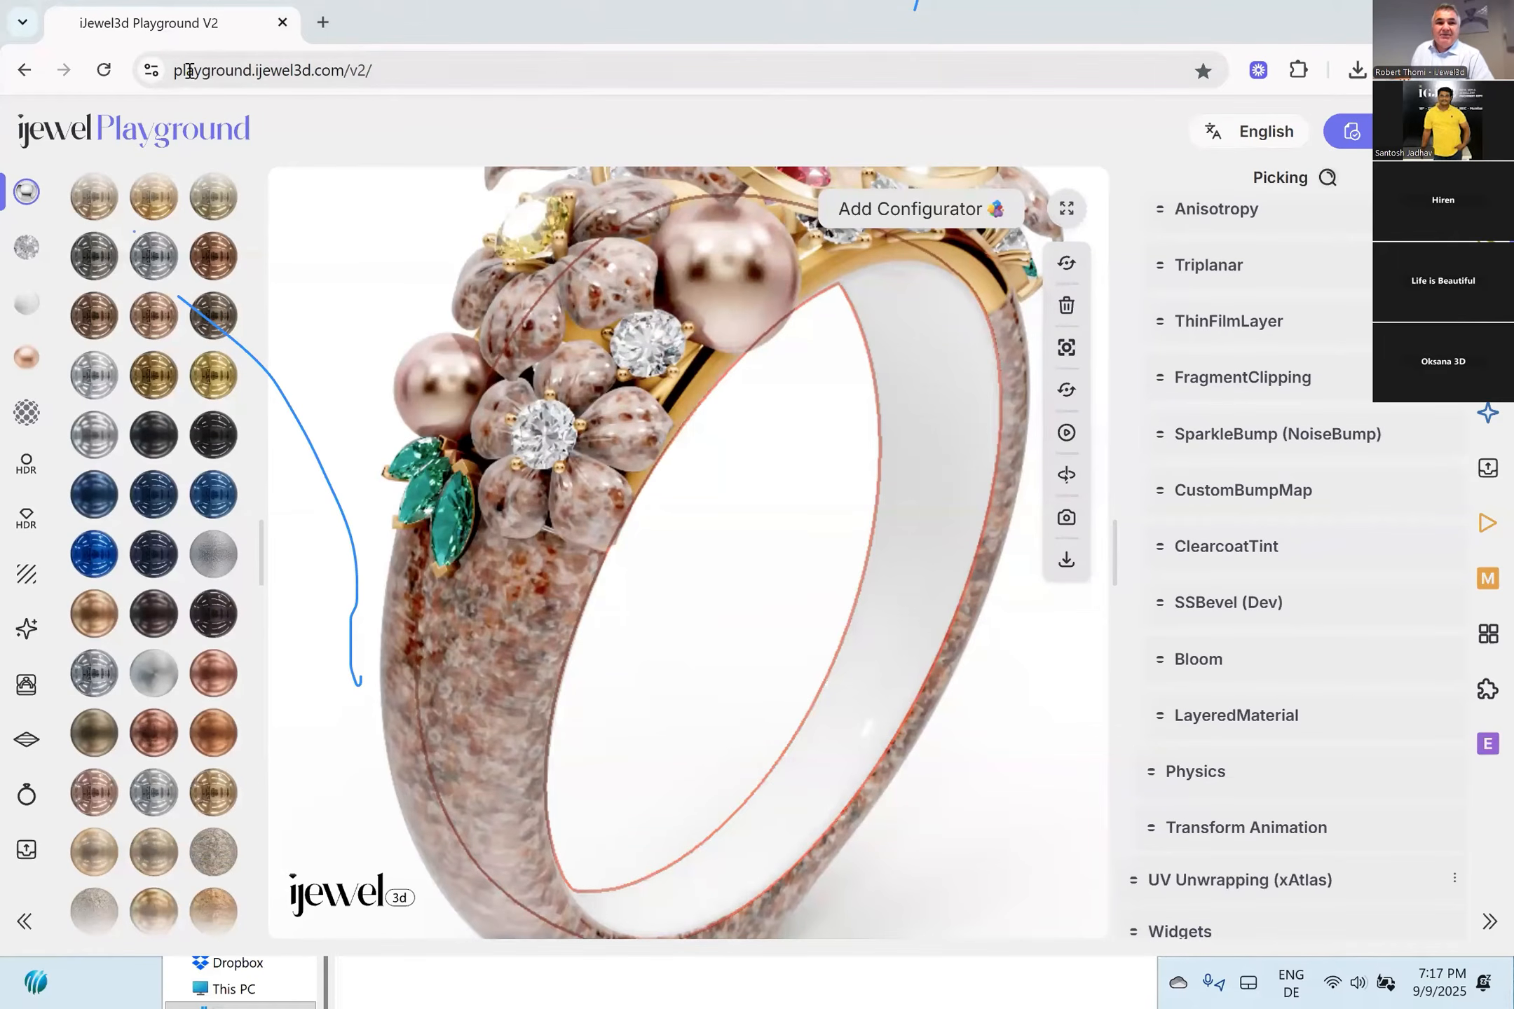
click(103, 70)
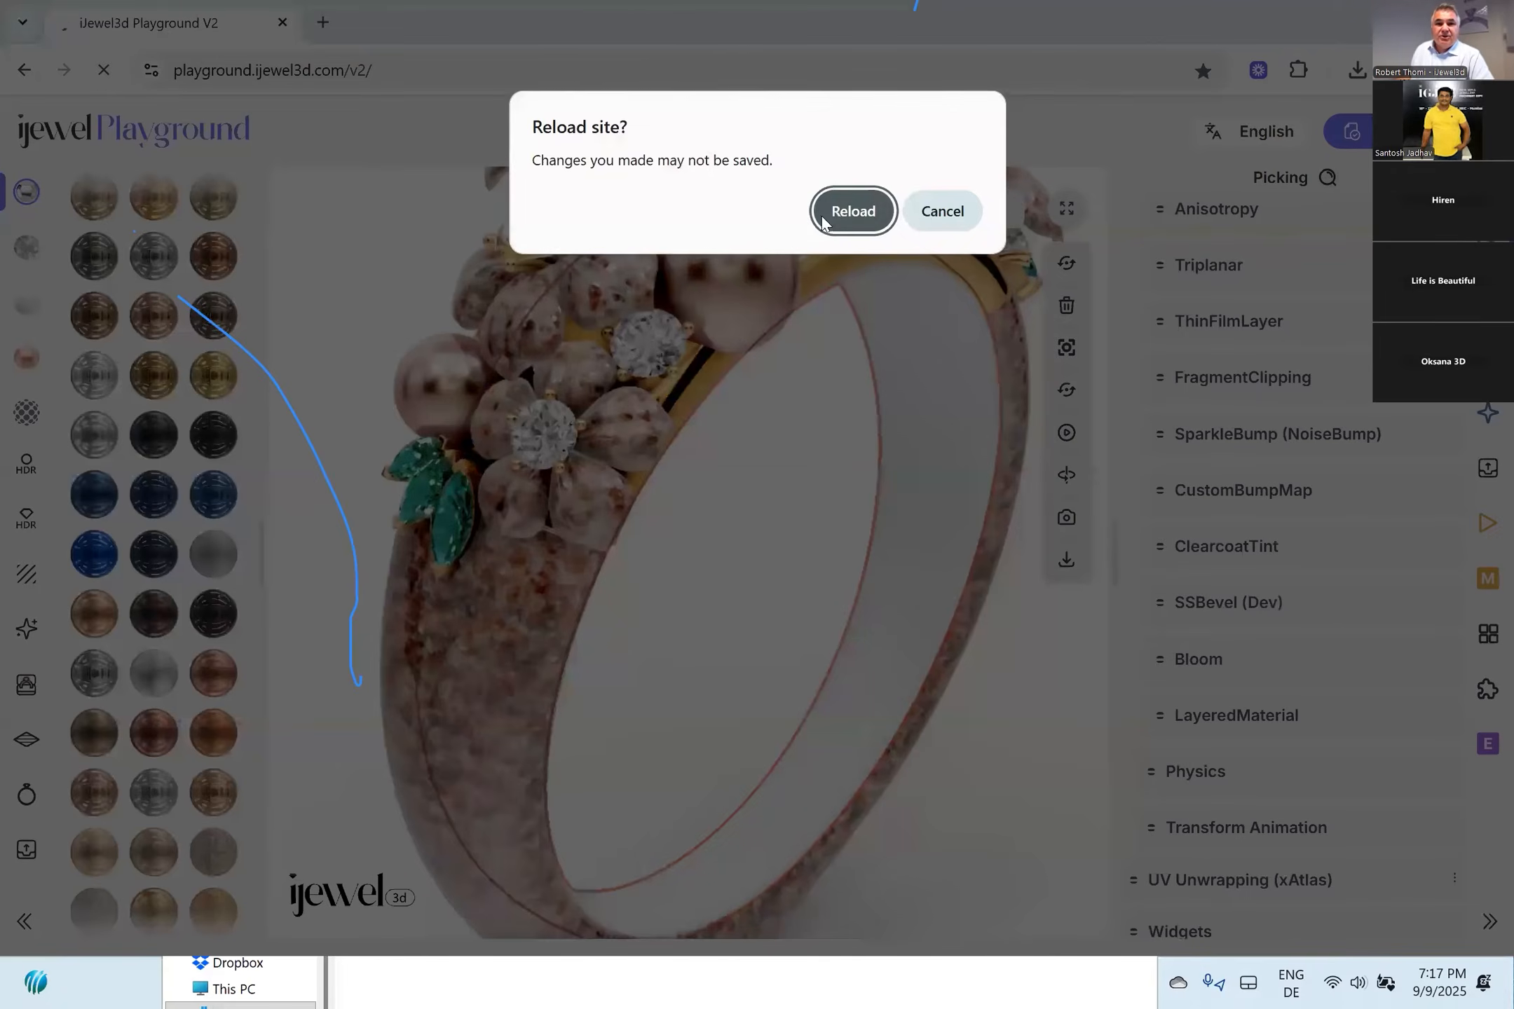
click(854, 211)
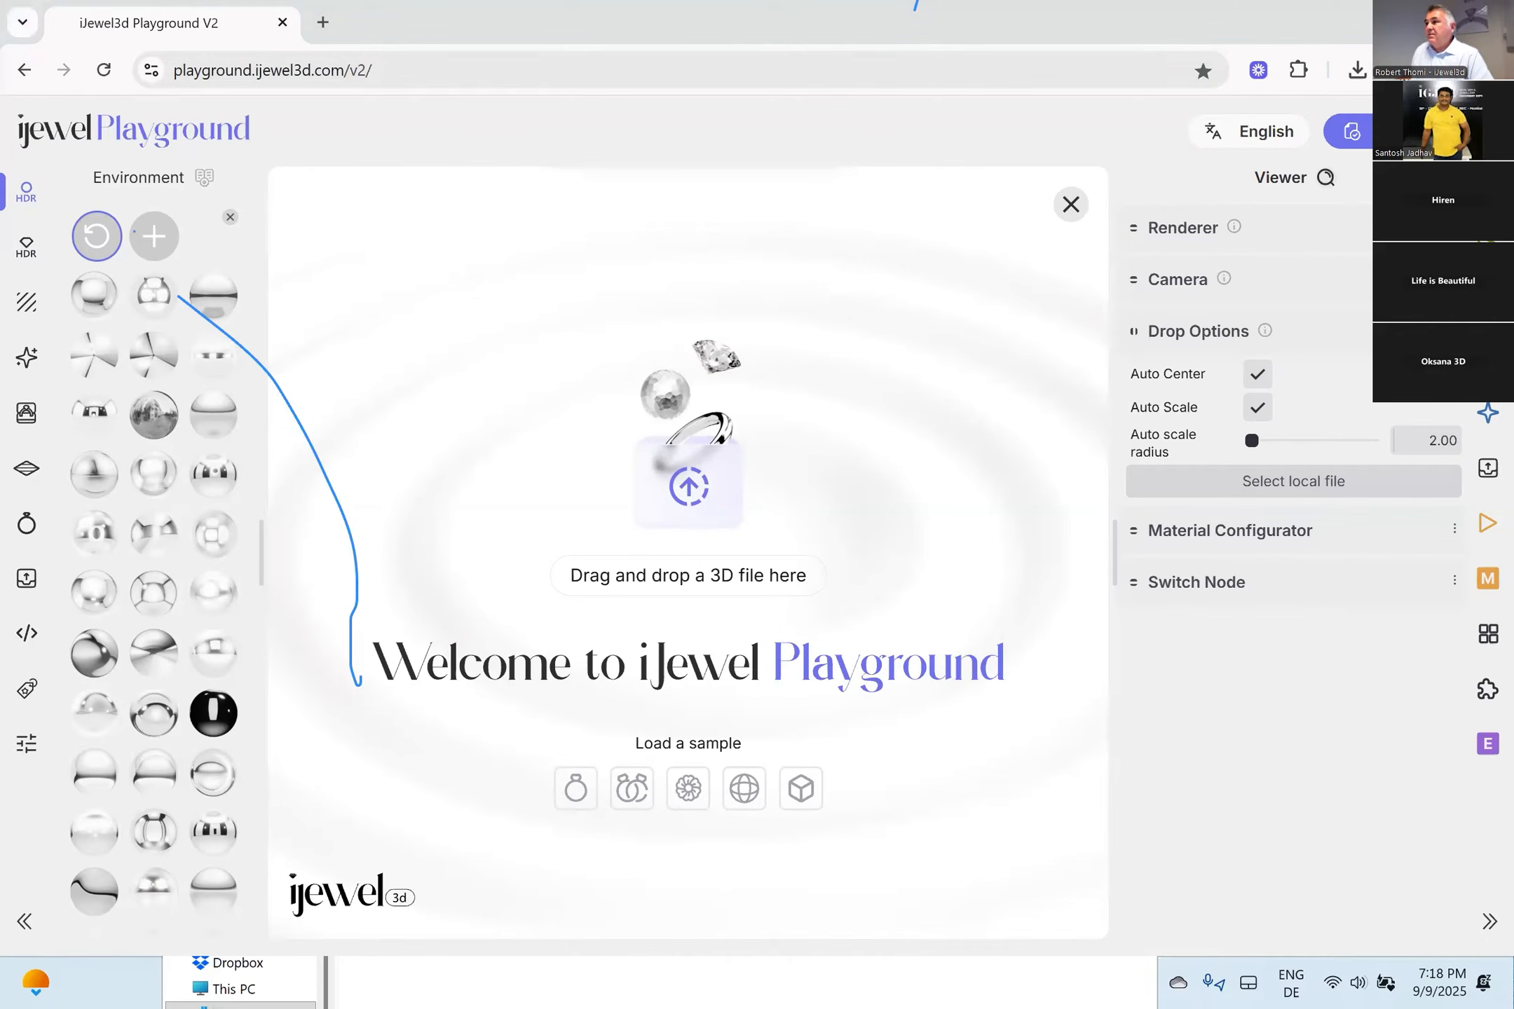
drag(1166, 556, 539, 493)
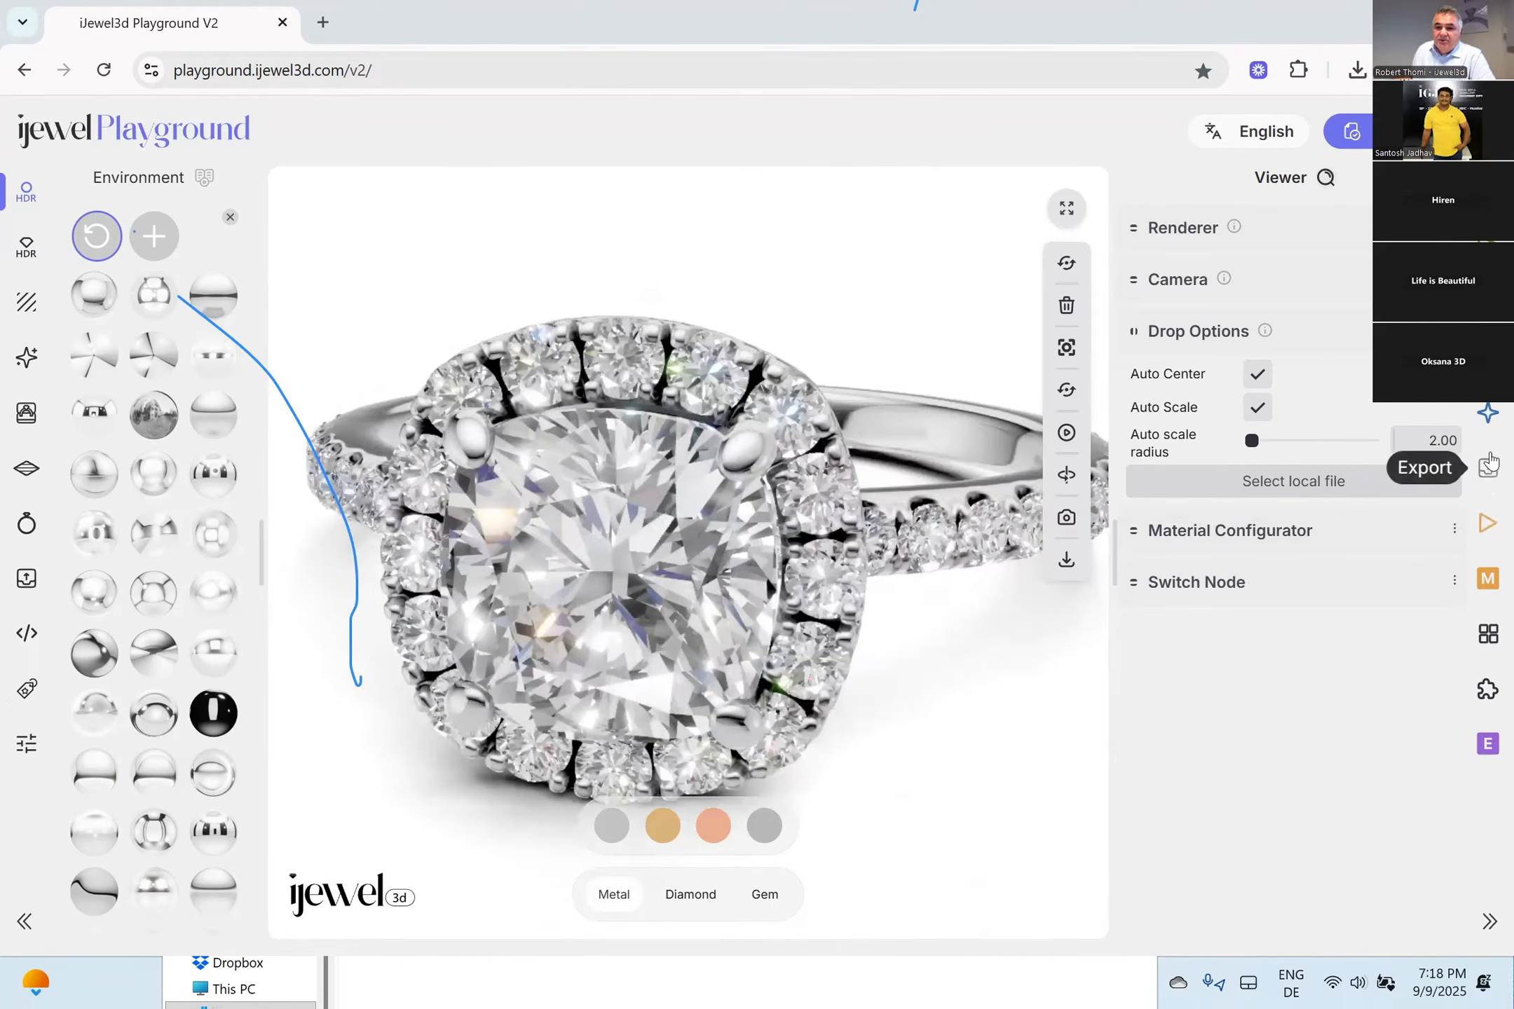
Switch the halo ring's SS Ambient Occlusion off and back on to compare the shading between the stones.
click(1486, 413)
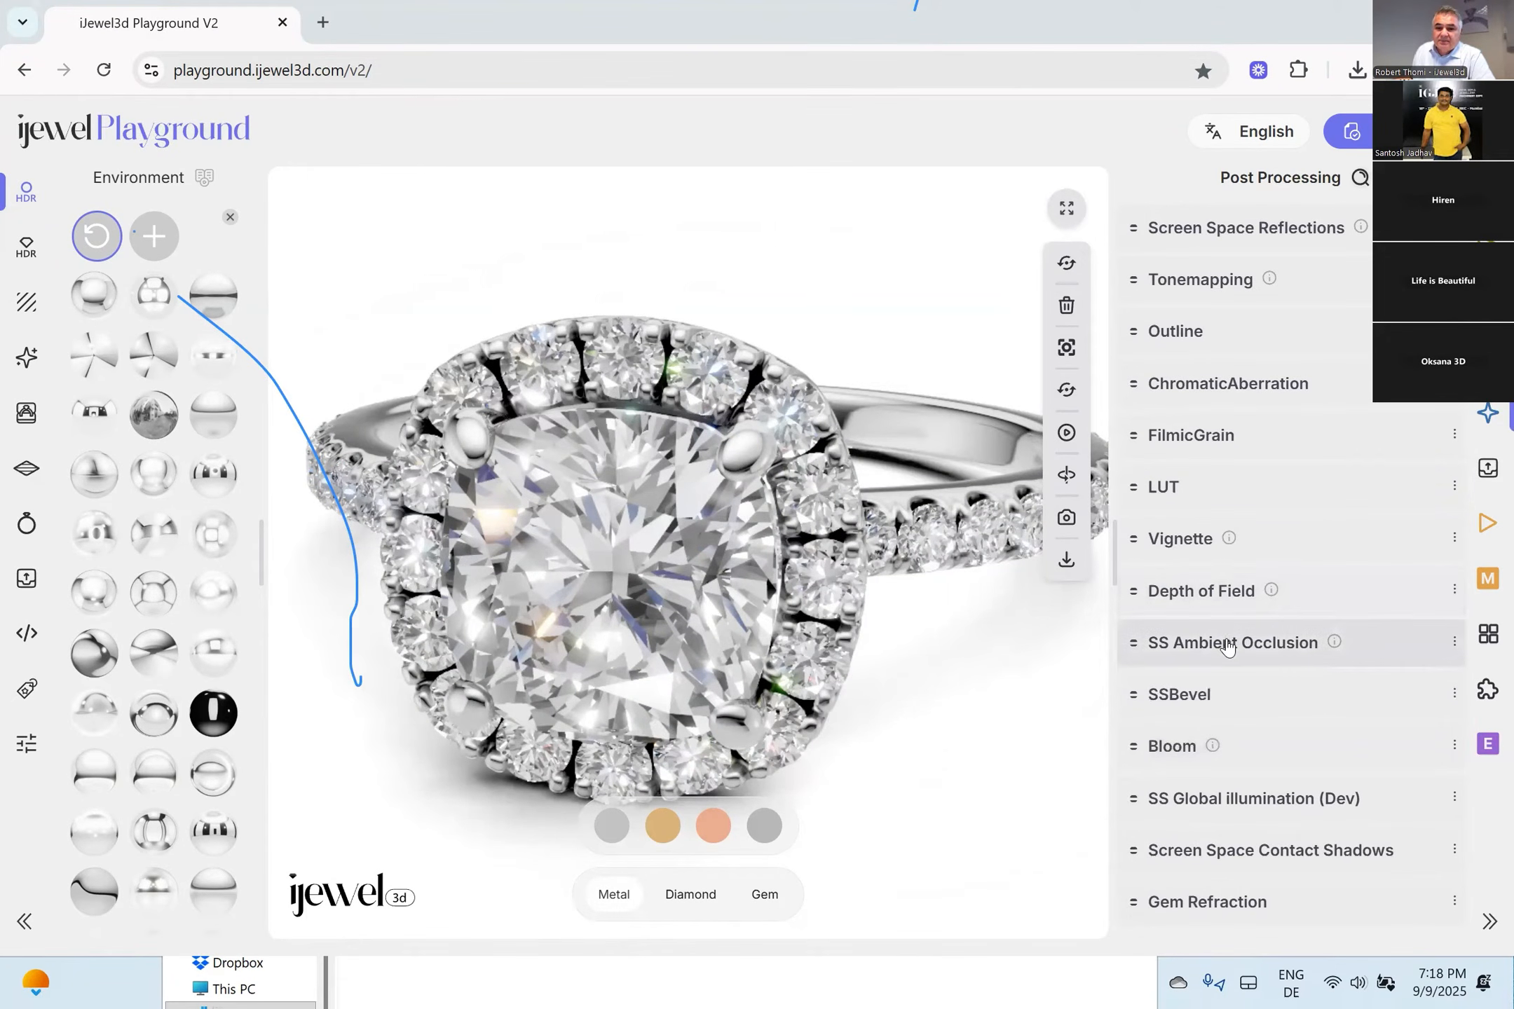
click(1228, 643)
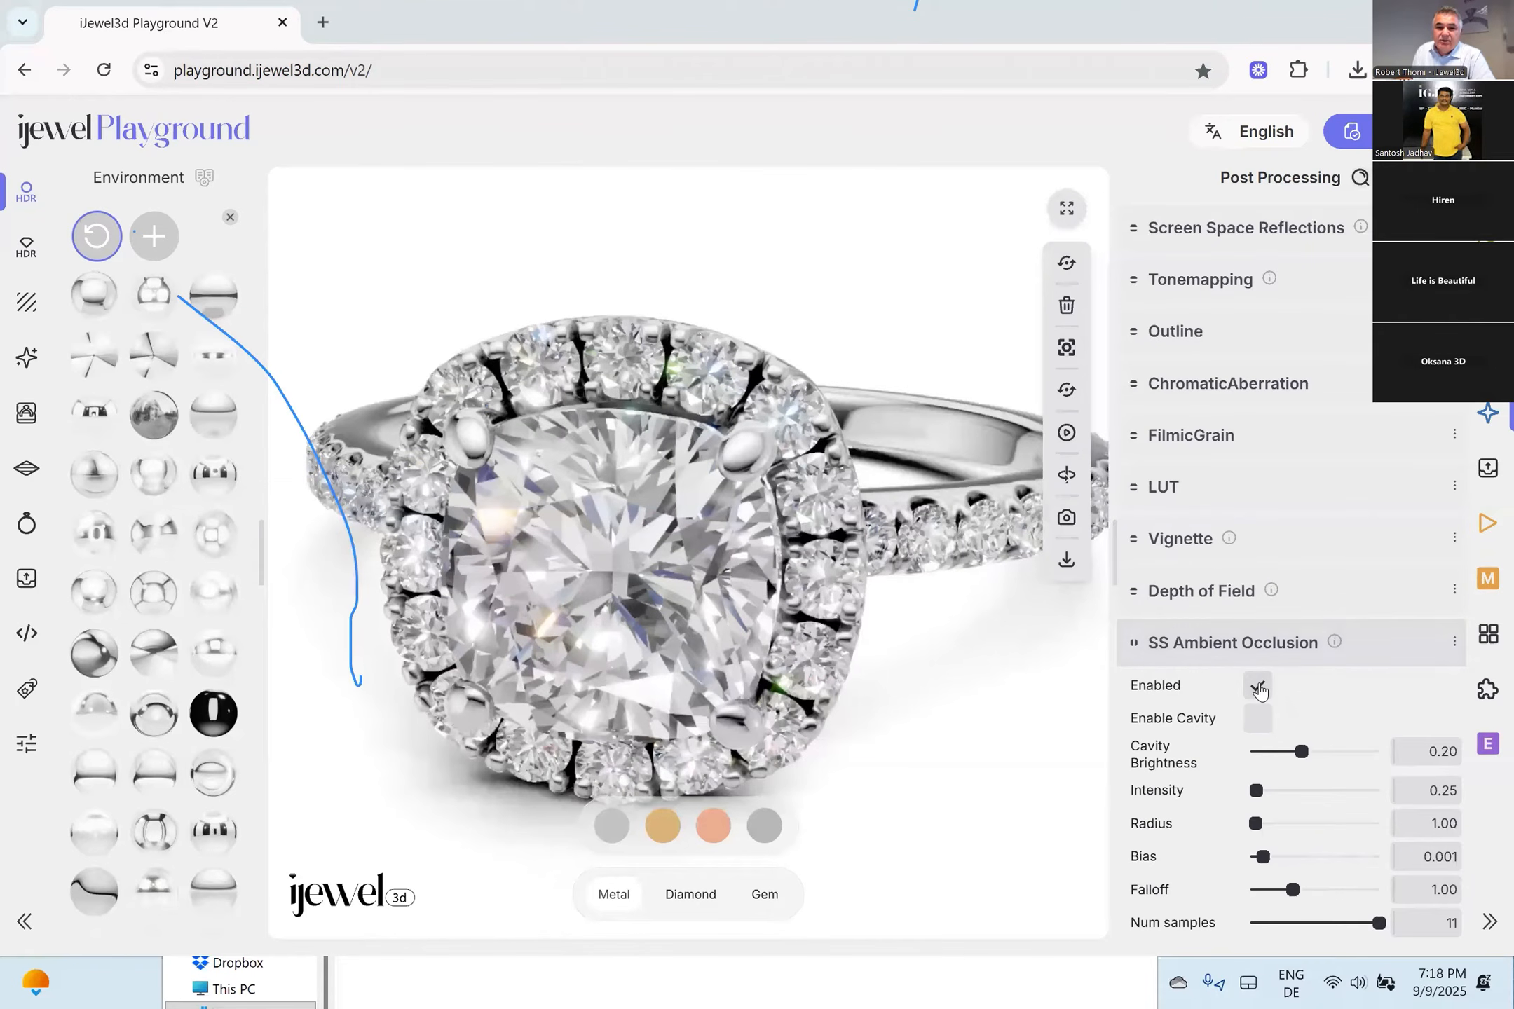
click(1258, 685)
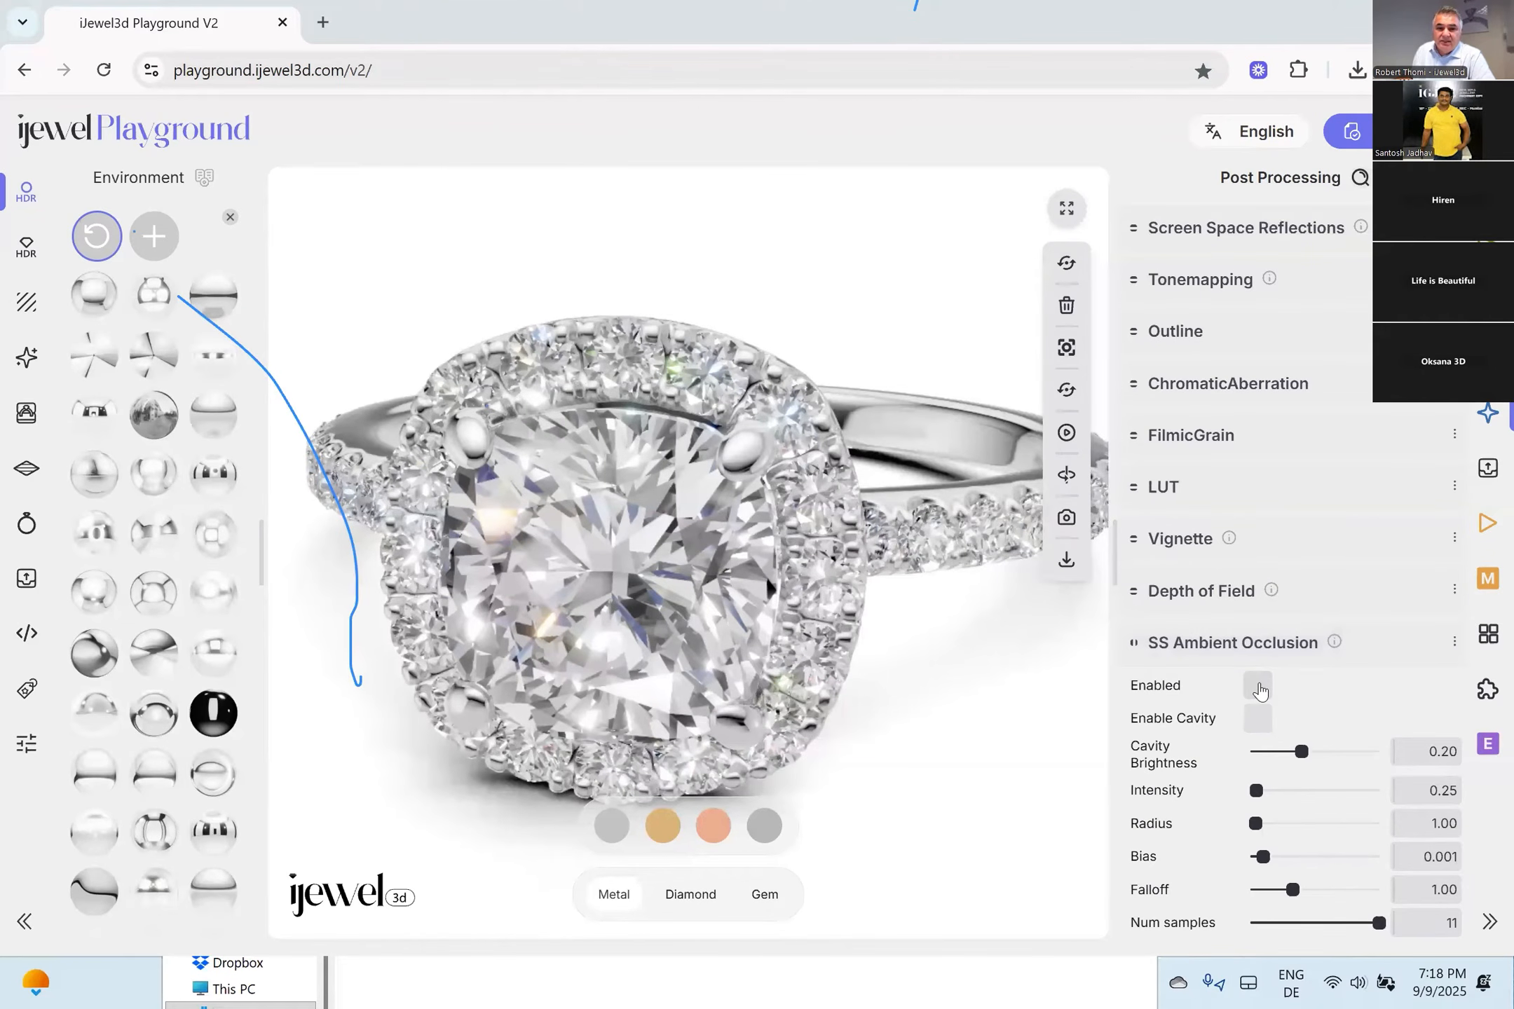
click(1258, 685)
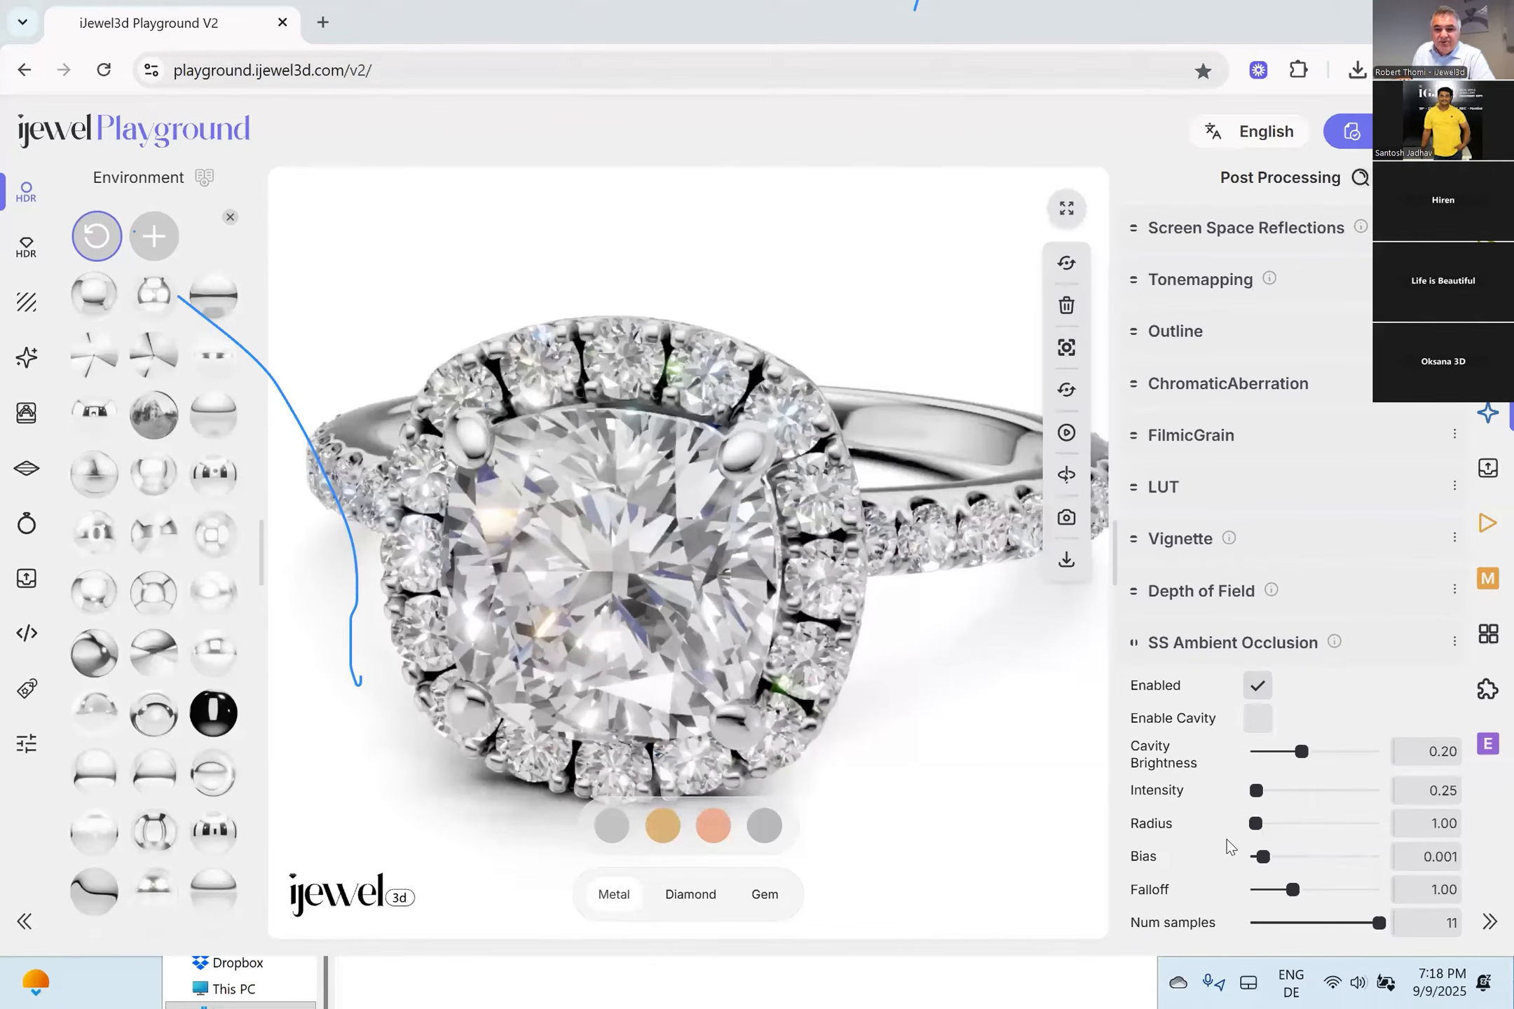
Set the SS Ambient Occlusion intensity to 0.37 and falloff to 3.00, checking the shading around the stones.
mouse_move(1259, 792)
mouse_down()
mouse_move(1290, 794)
mouse_move(1260, 794)
mouse_move(1260, 809)
mouse_up()
drag(1290, 888, 1393, 894)
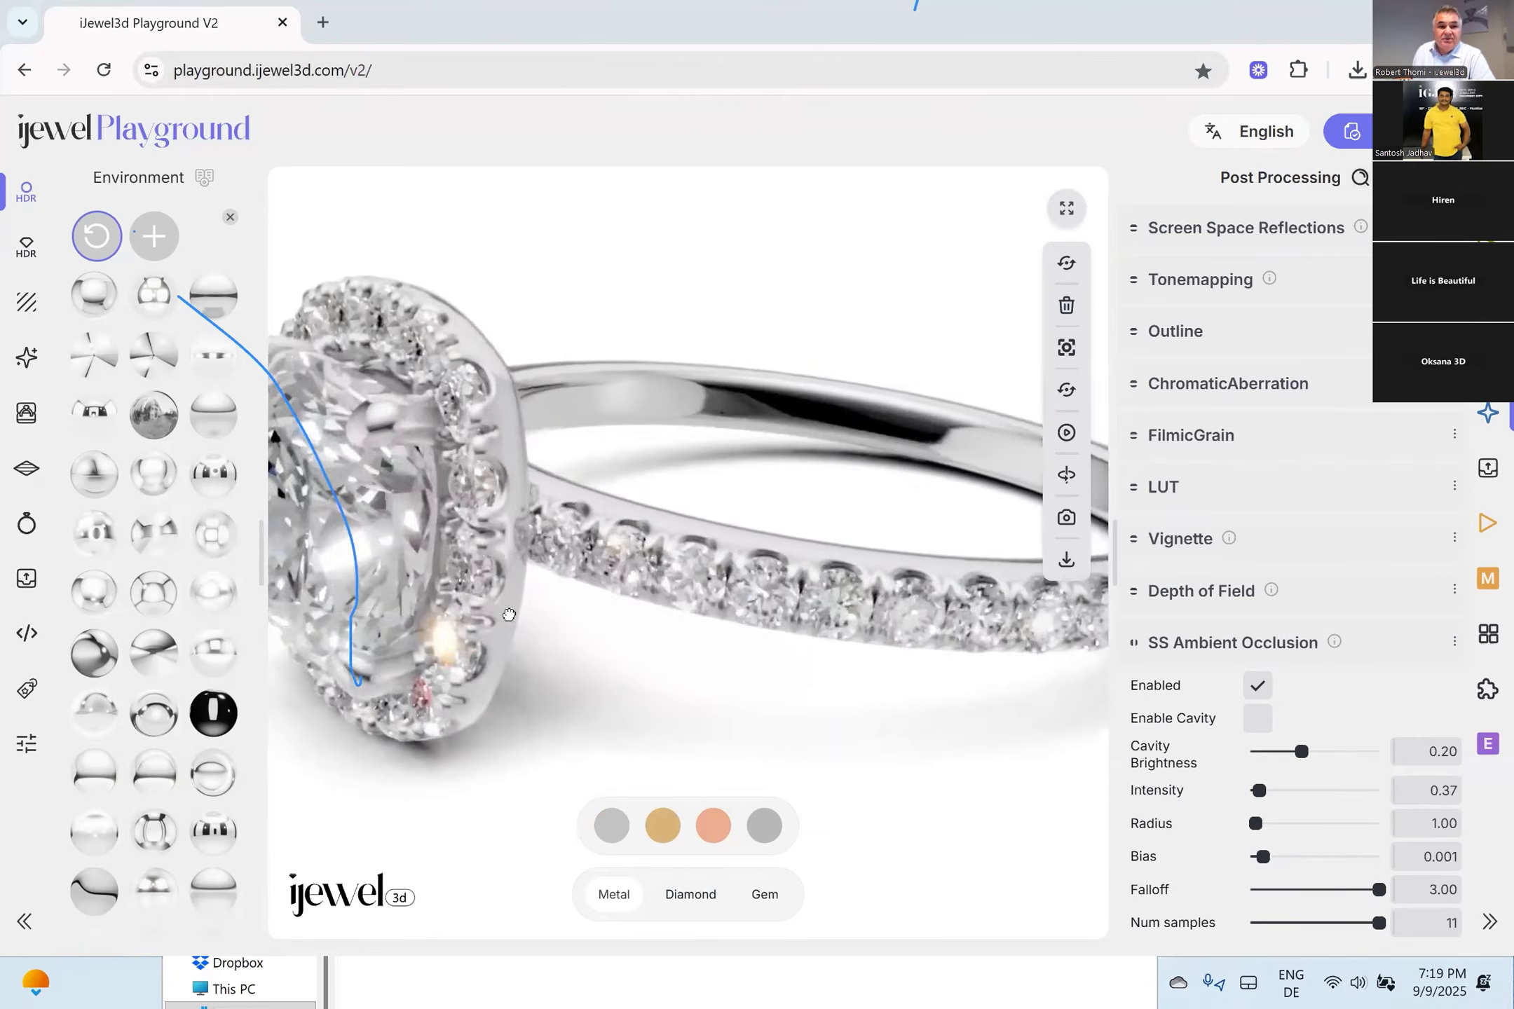
drag(471, 552, 693, 498)
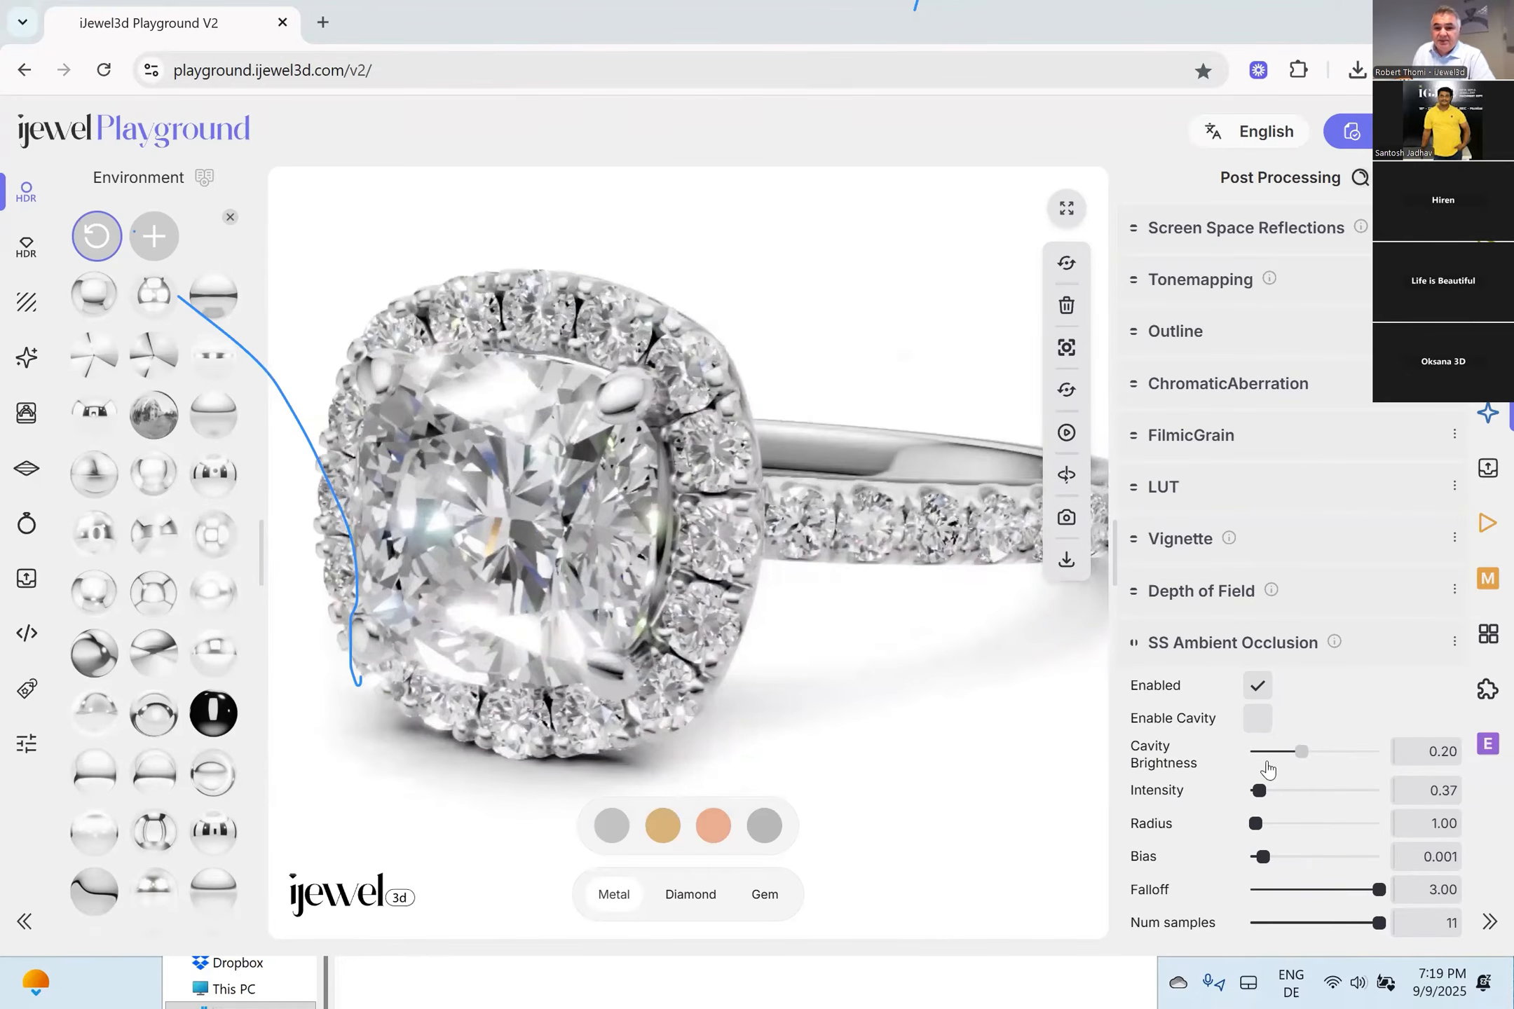
click(1199, 649)
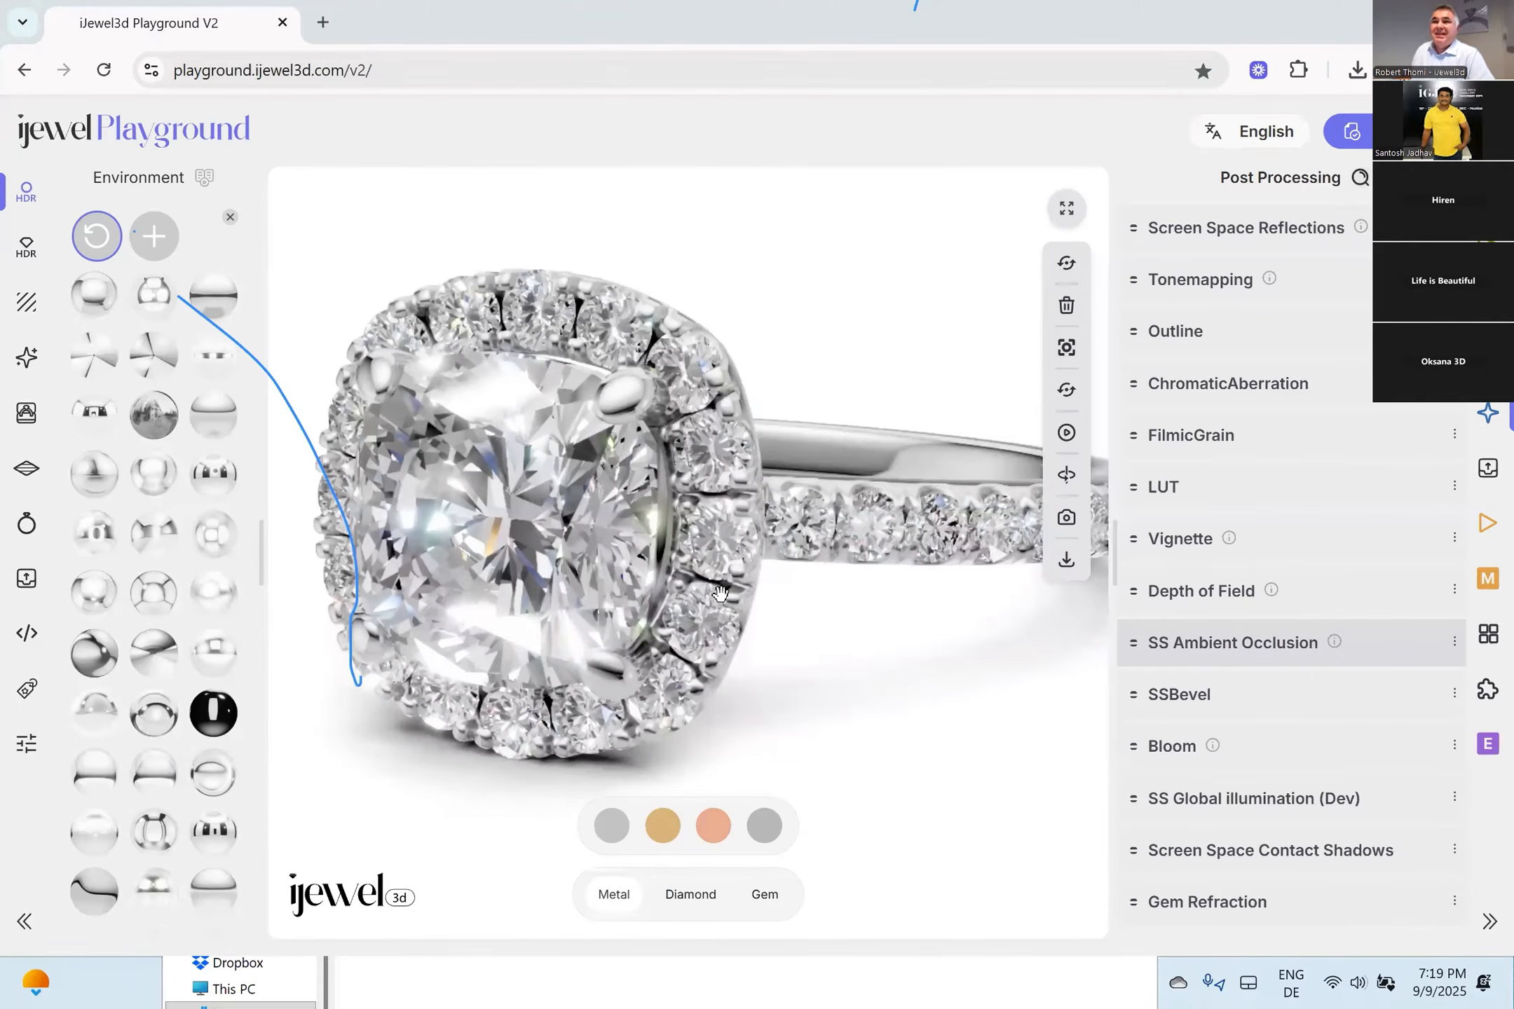
drag(583, 559, 652, 558)
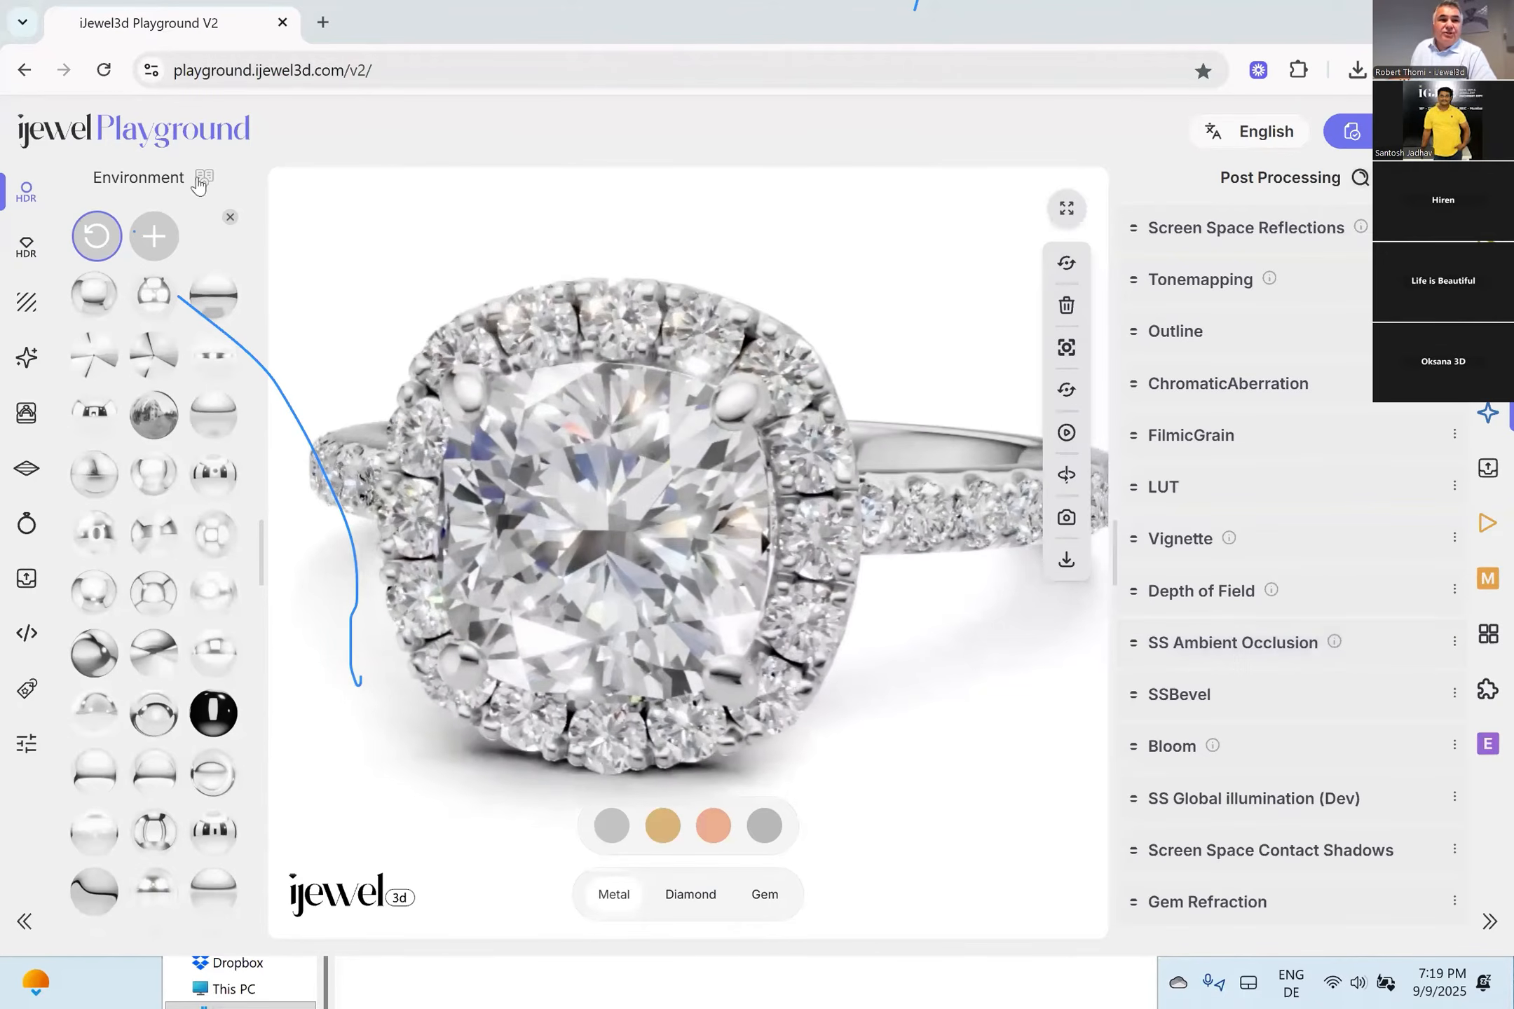
Reload the playground, discarding the halo ring, and load the lion head model.
click(105, 73)
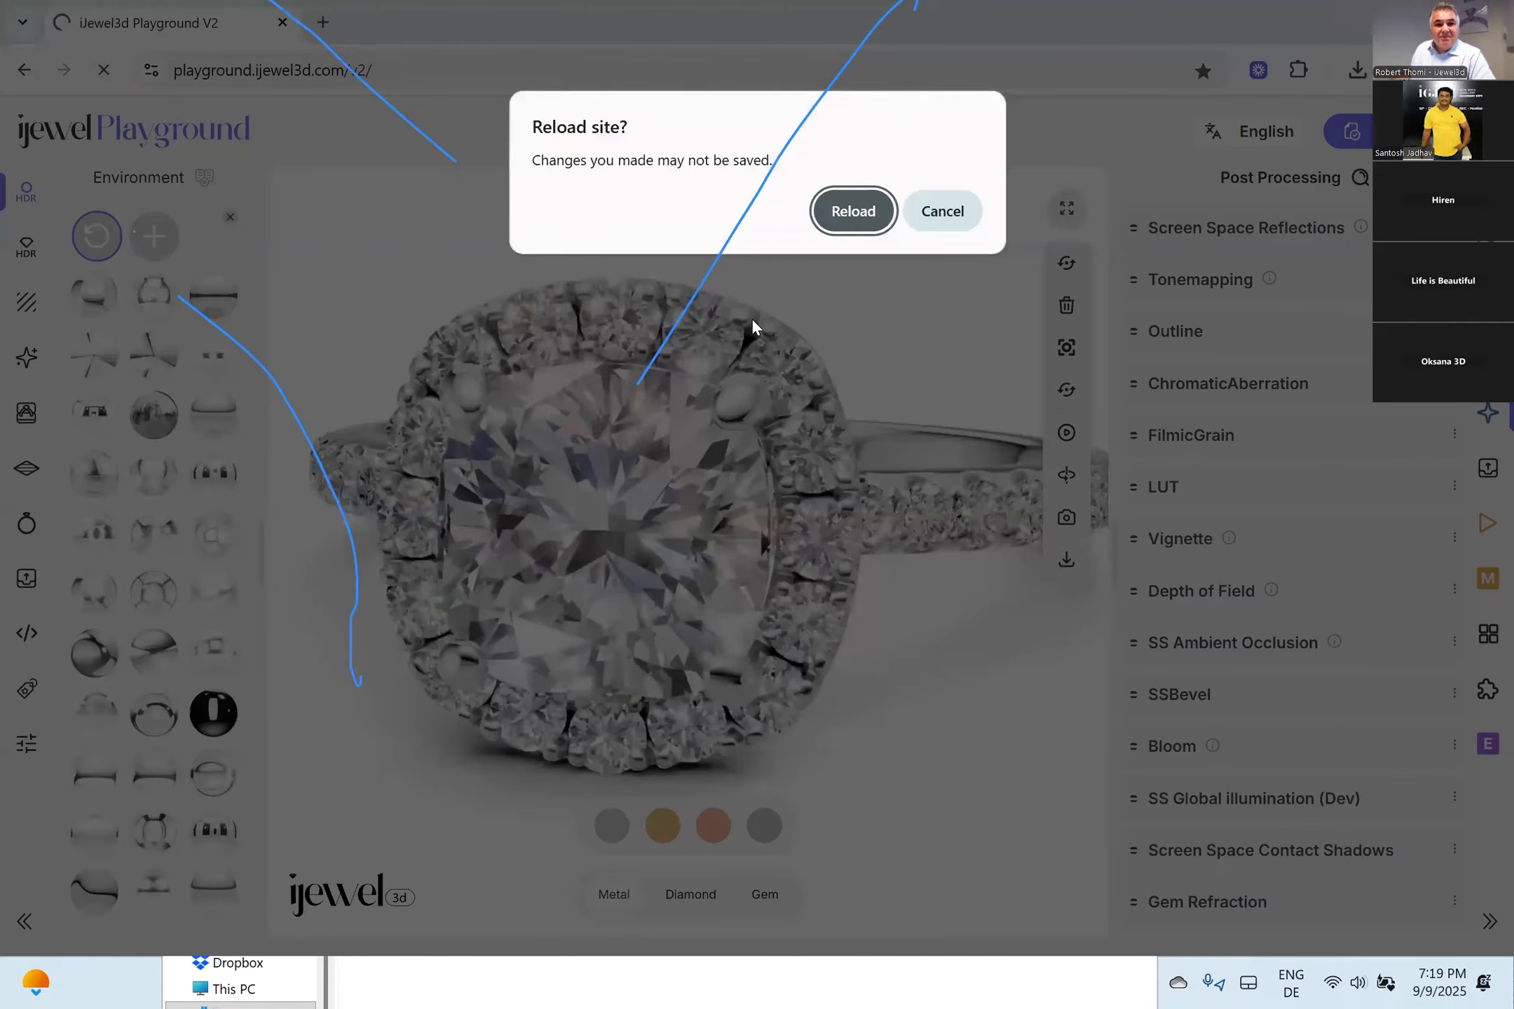
click(853, 211)
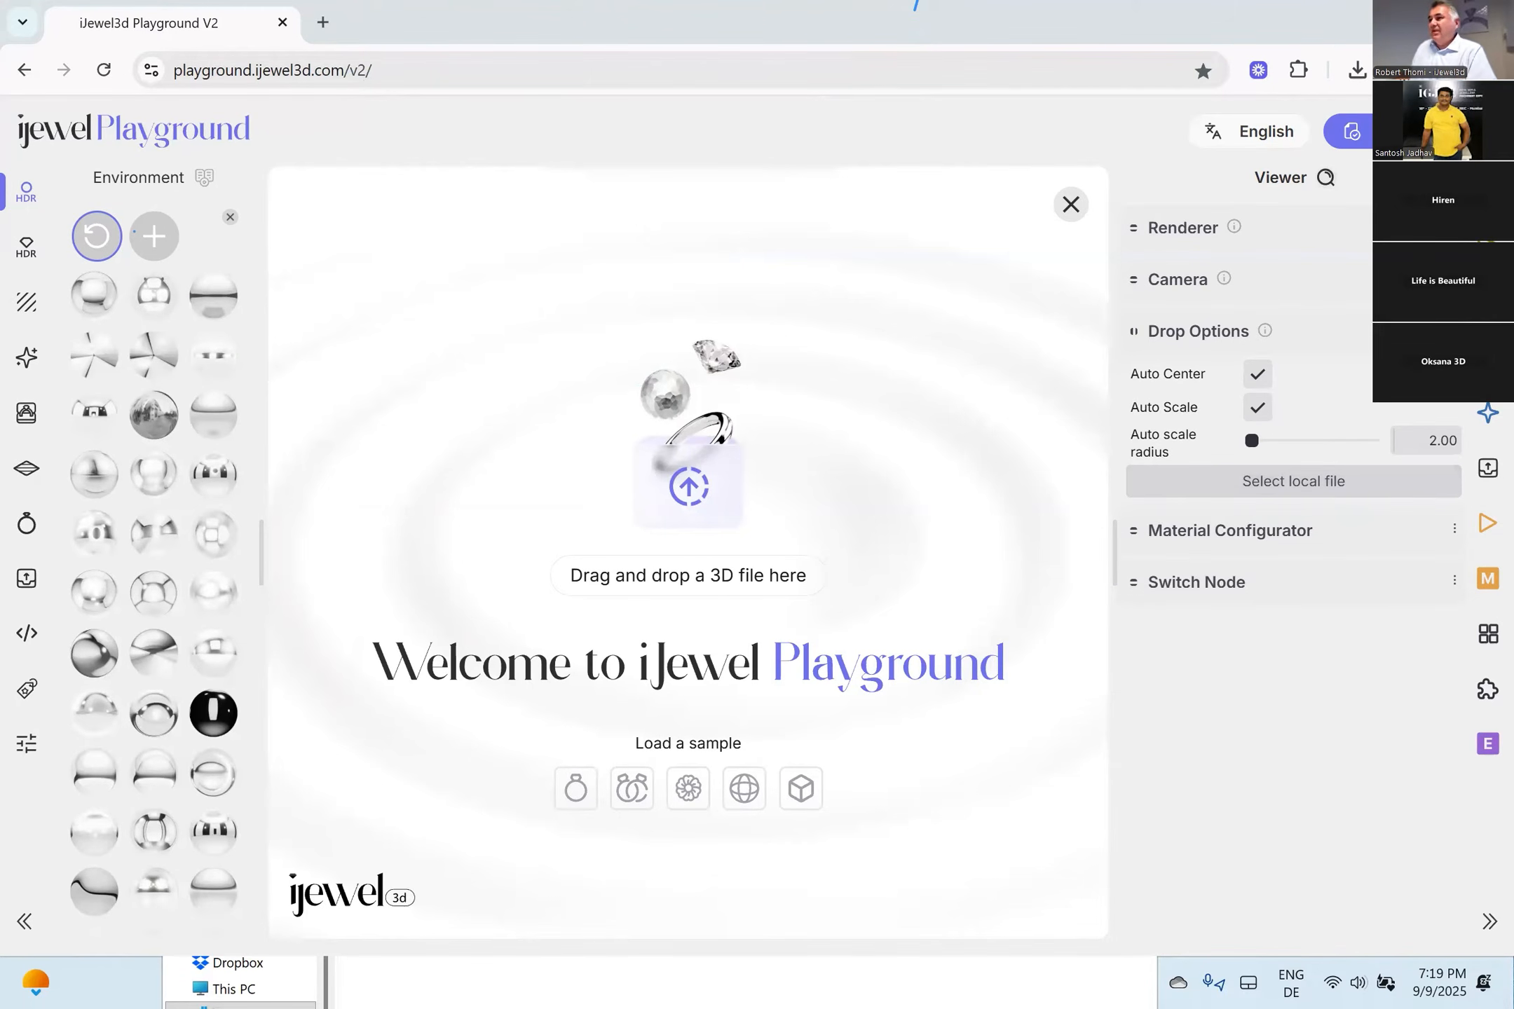
drag(1507, 455, 469, 493)
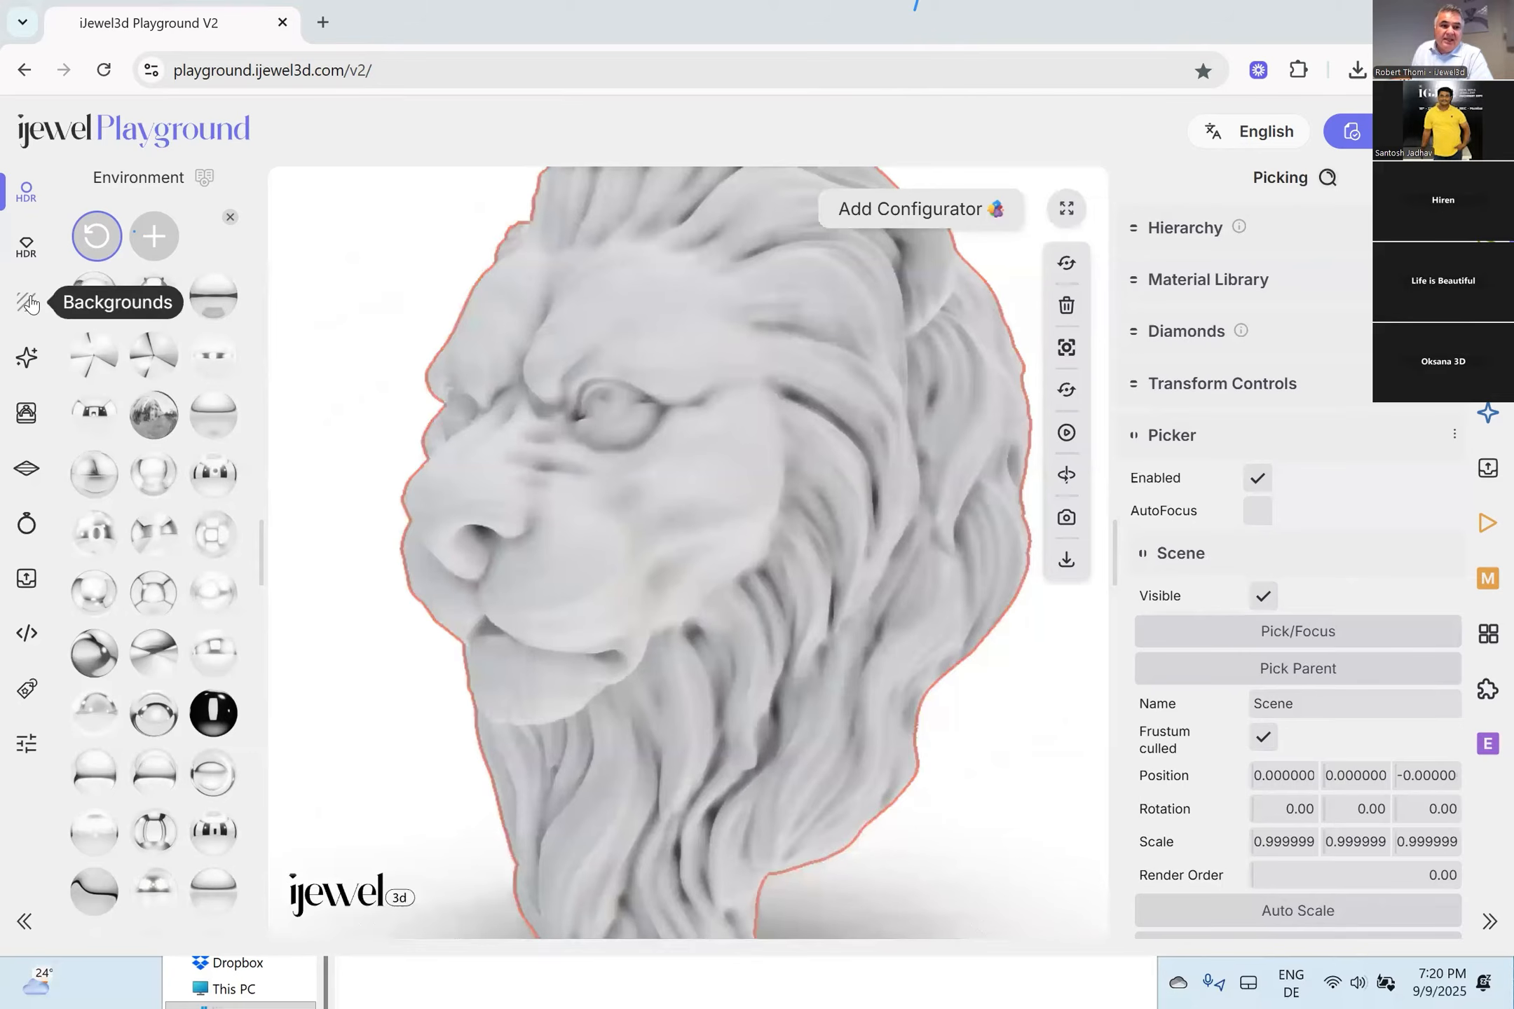
Select the lion head and try the smooth brownish-gold patina metal followed by the grainy grey one on it.
click(665, 497)
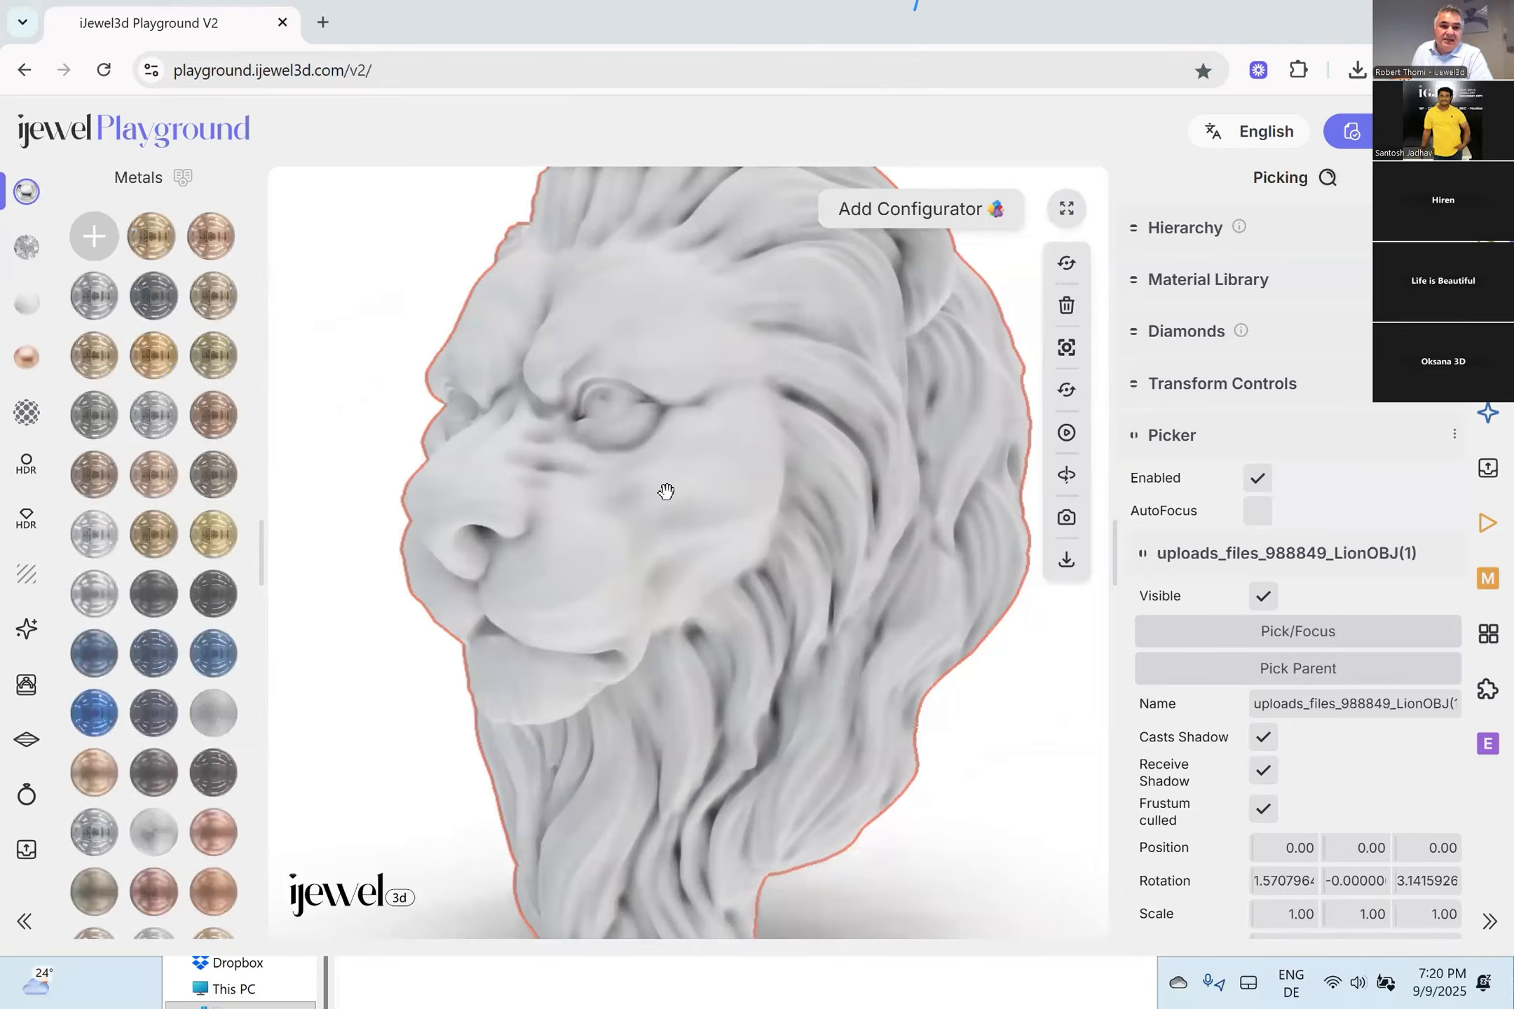
scroll(154, 561, down, 5)
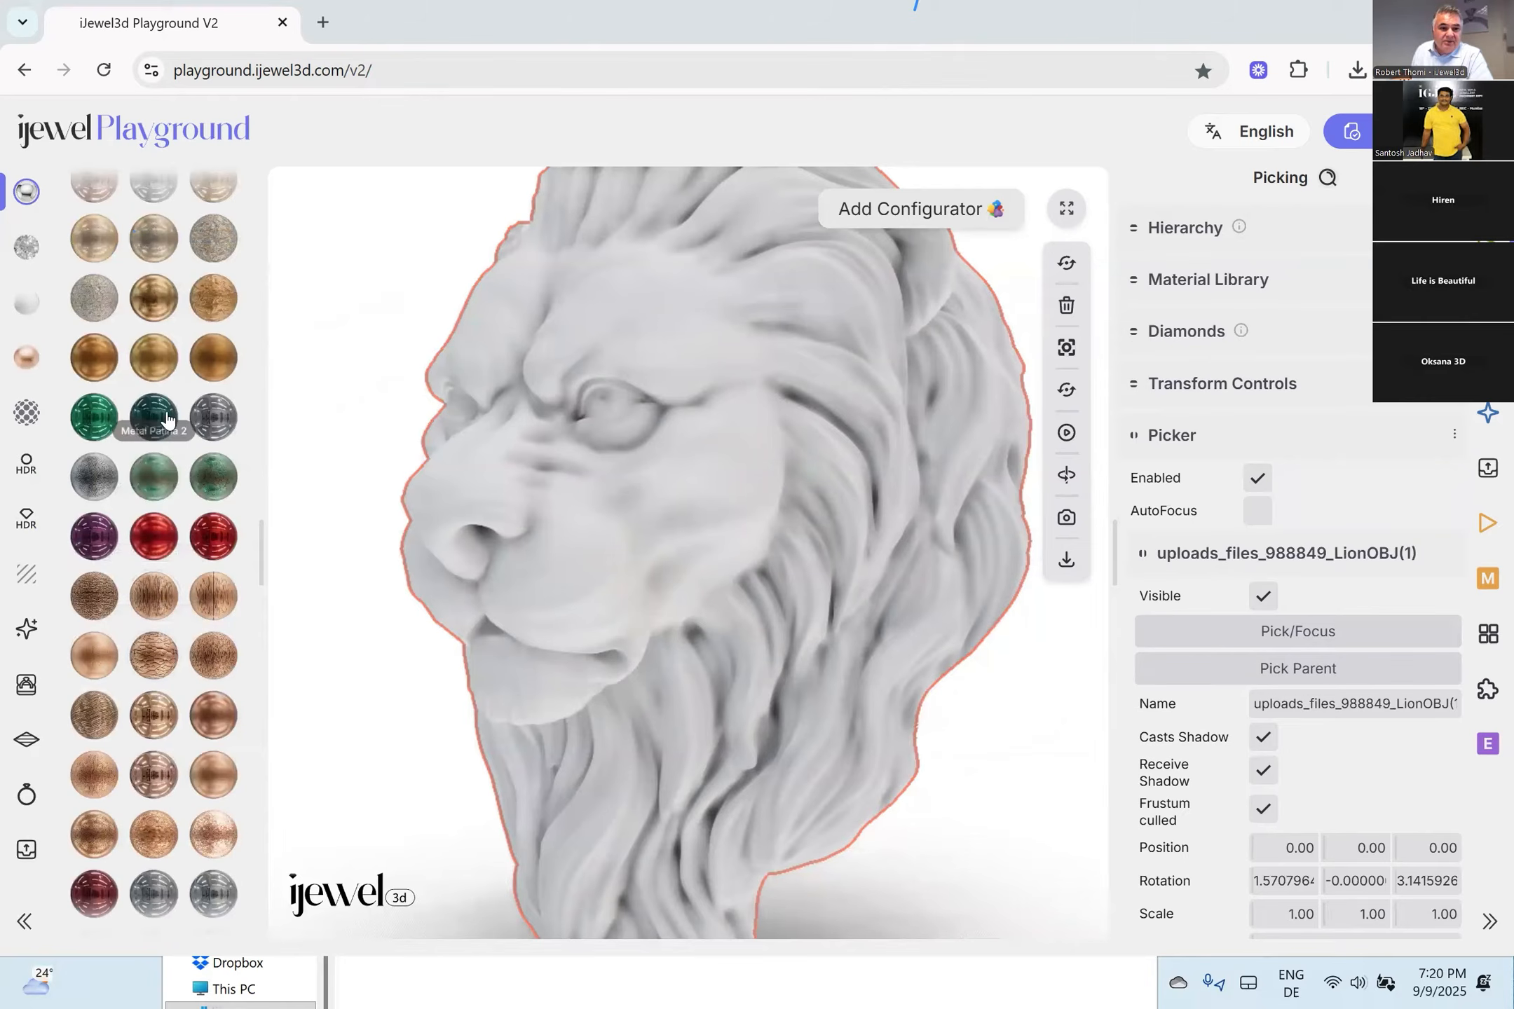
click(171, 259)
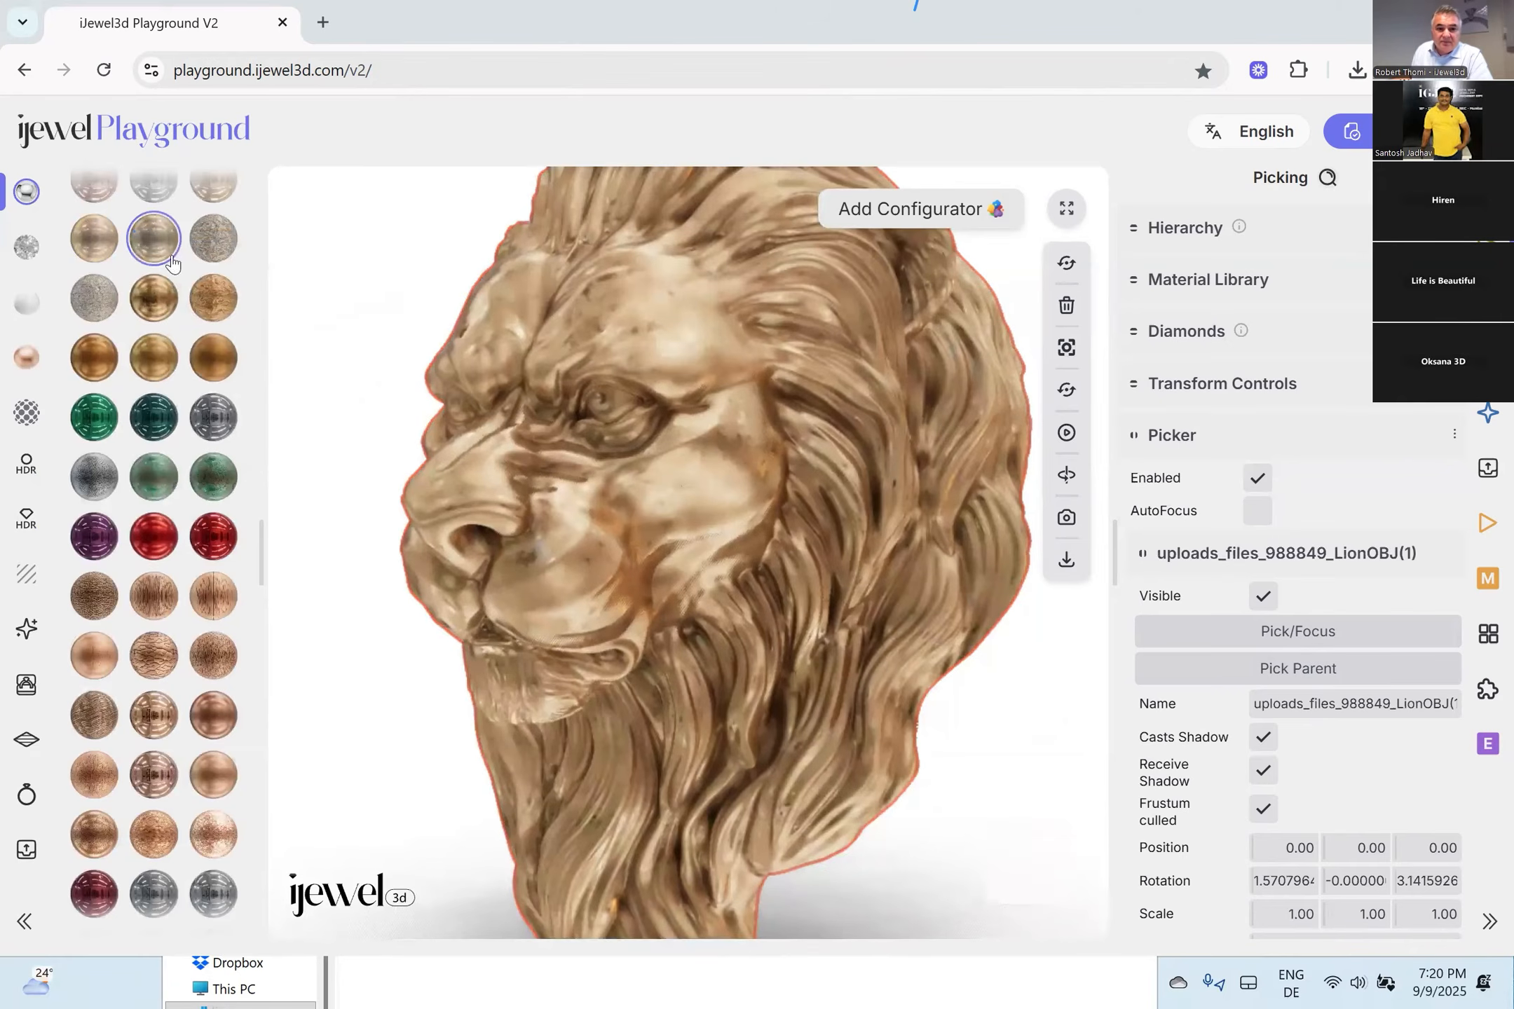
scroll(660, 459, up, 5)
drag(698, 487, 827, 547)
drag(747, 480, 782, 564)
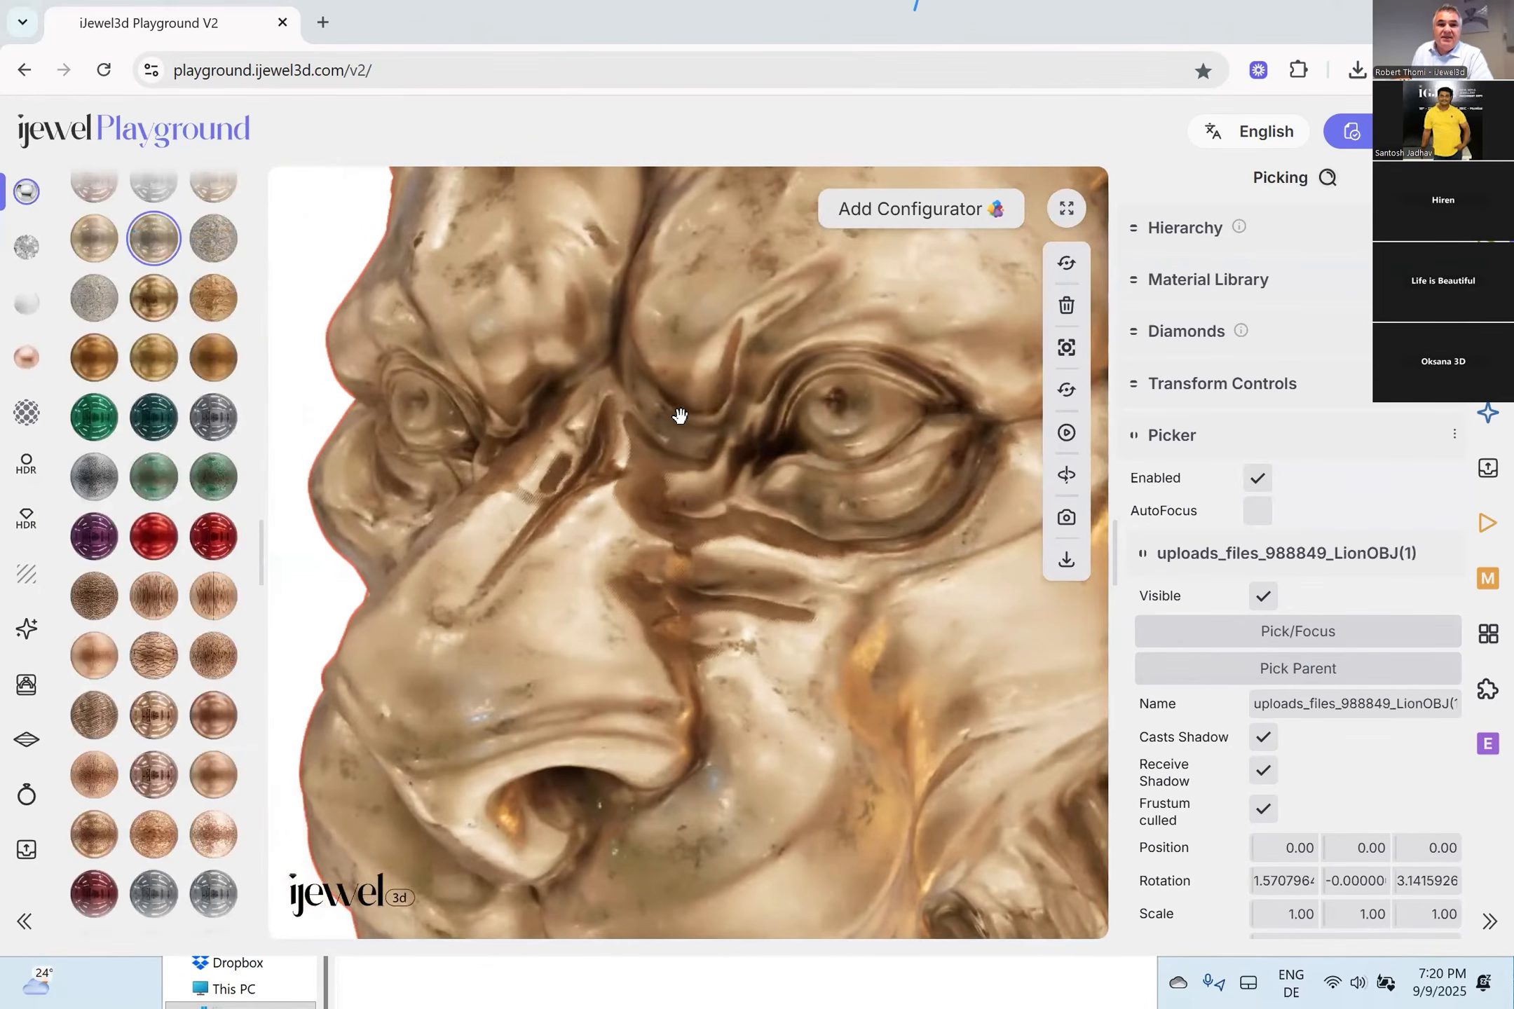
scroll(672, 423, down, 4)
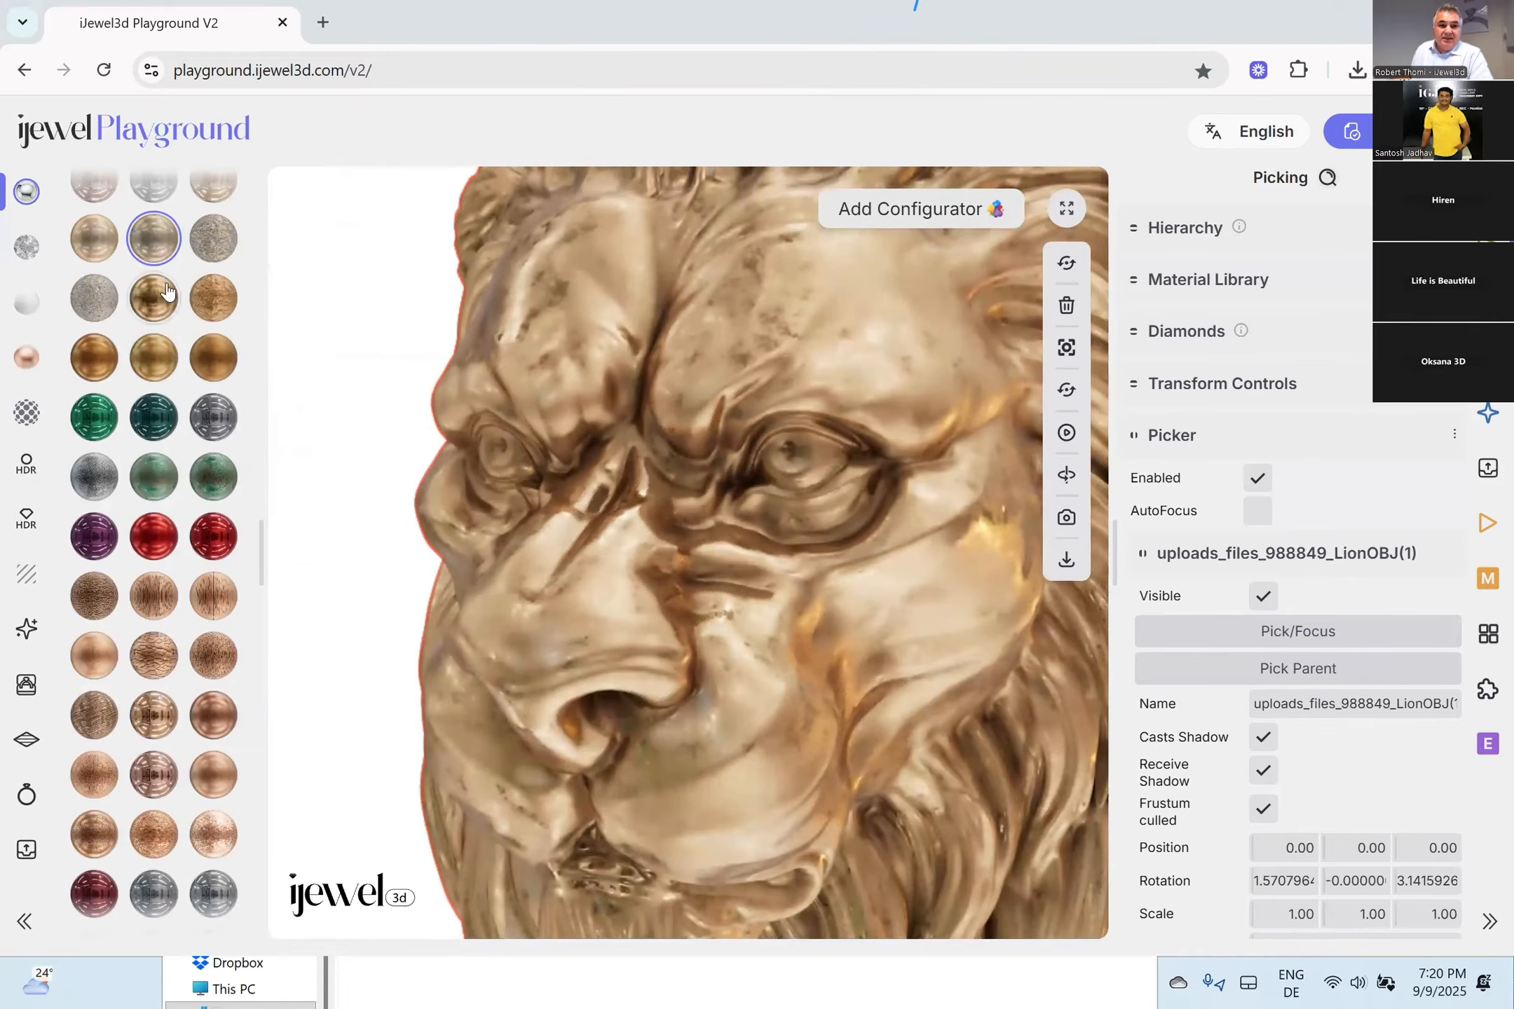
click(213, 238)
drag(689, 477, 737, 490)
Raise the renderer's scale in full mode and inspect the patina around the lion's eye and cheek up close.
click(1487, 358)
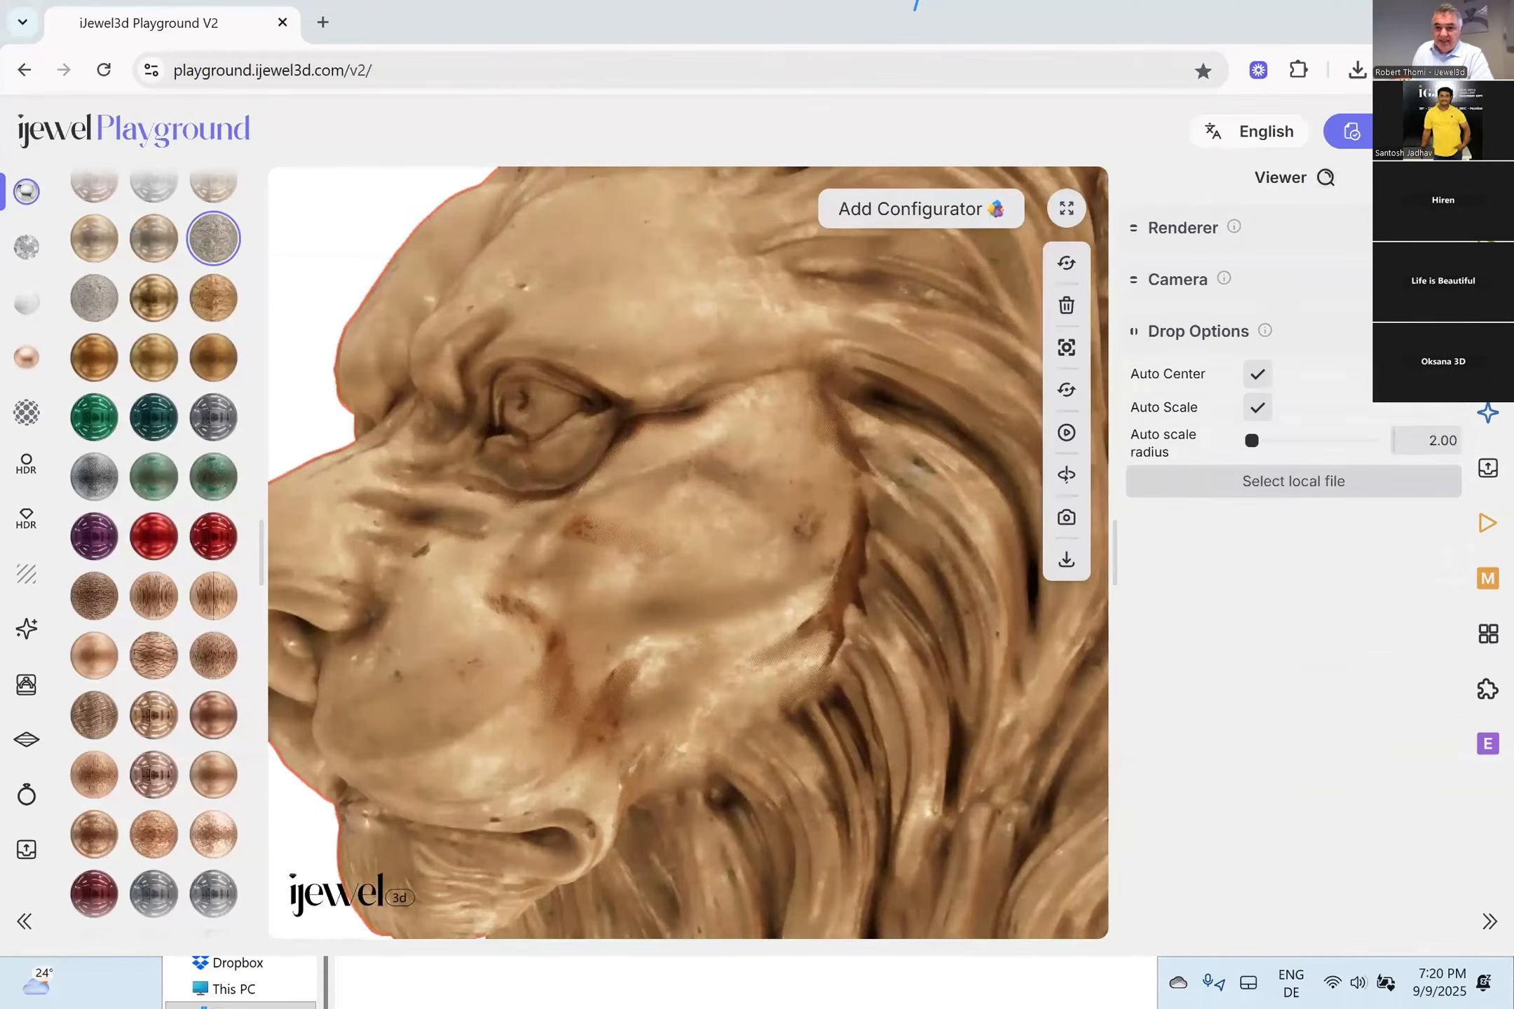
click(1208, 225)
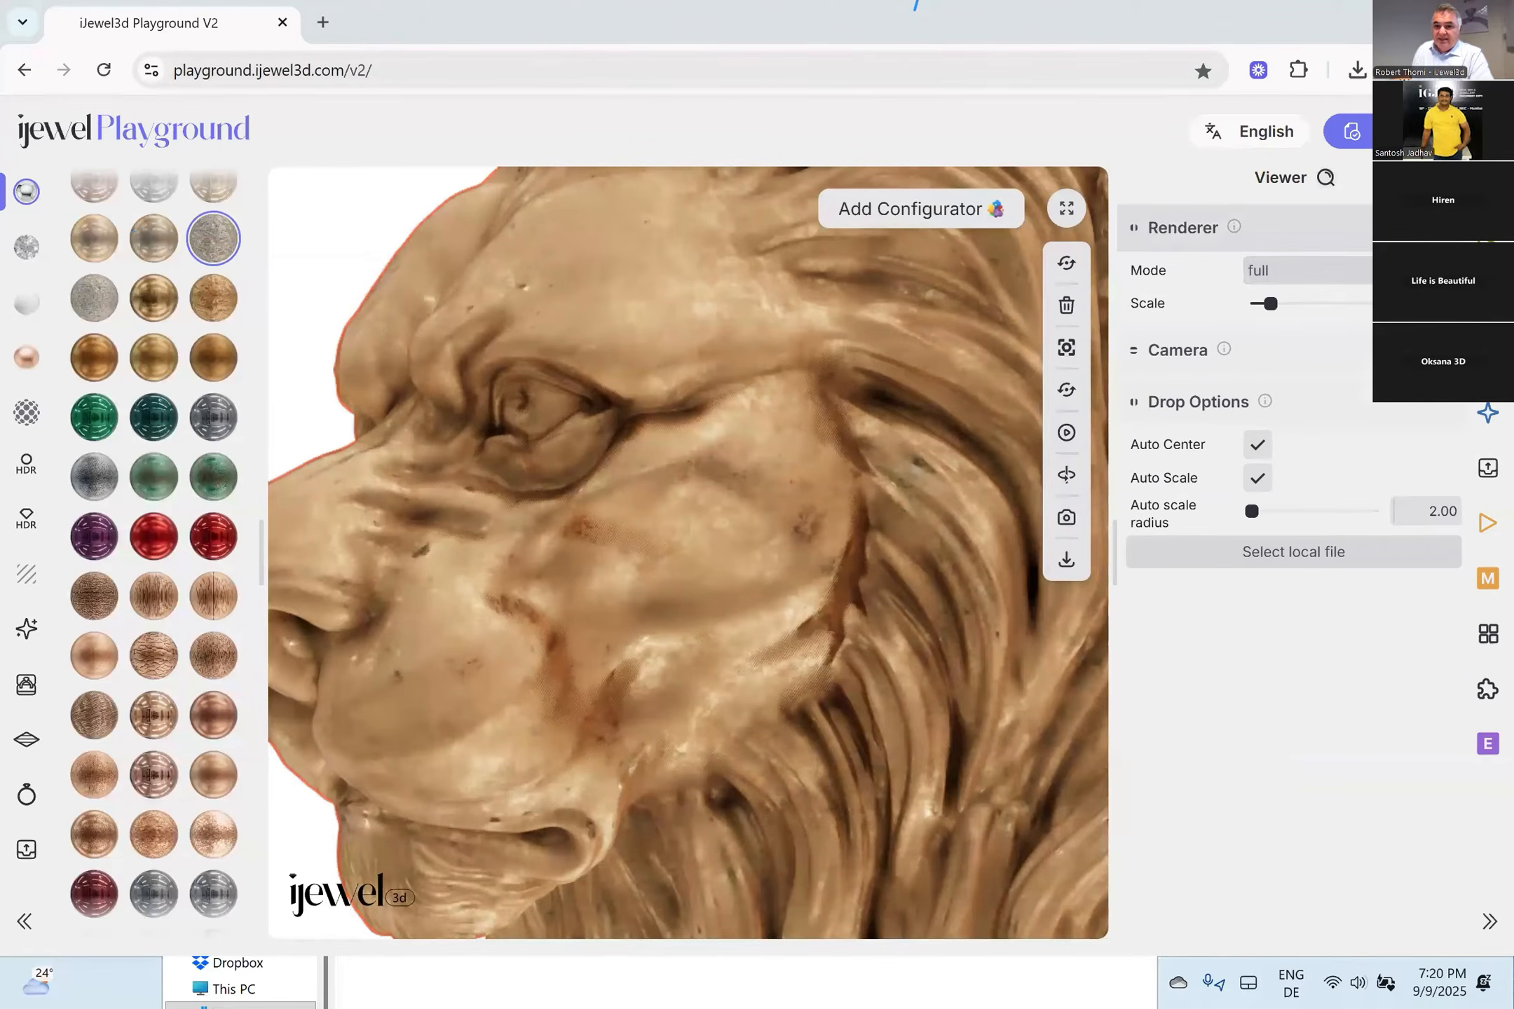
drag(1270, 303, 1297, 304)
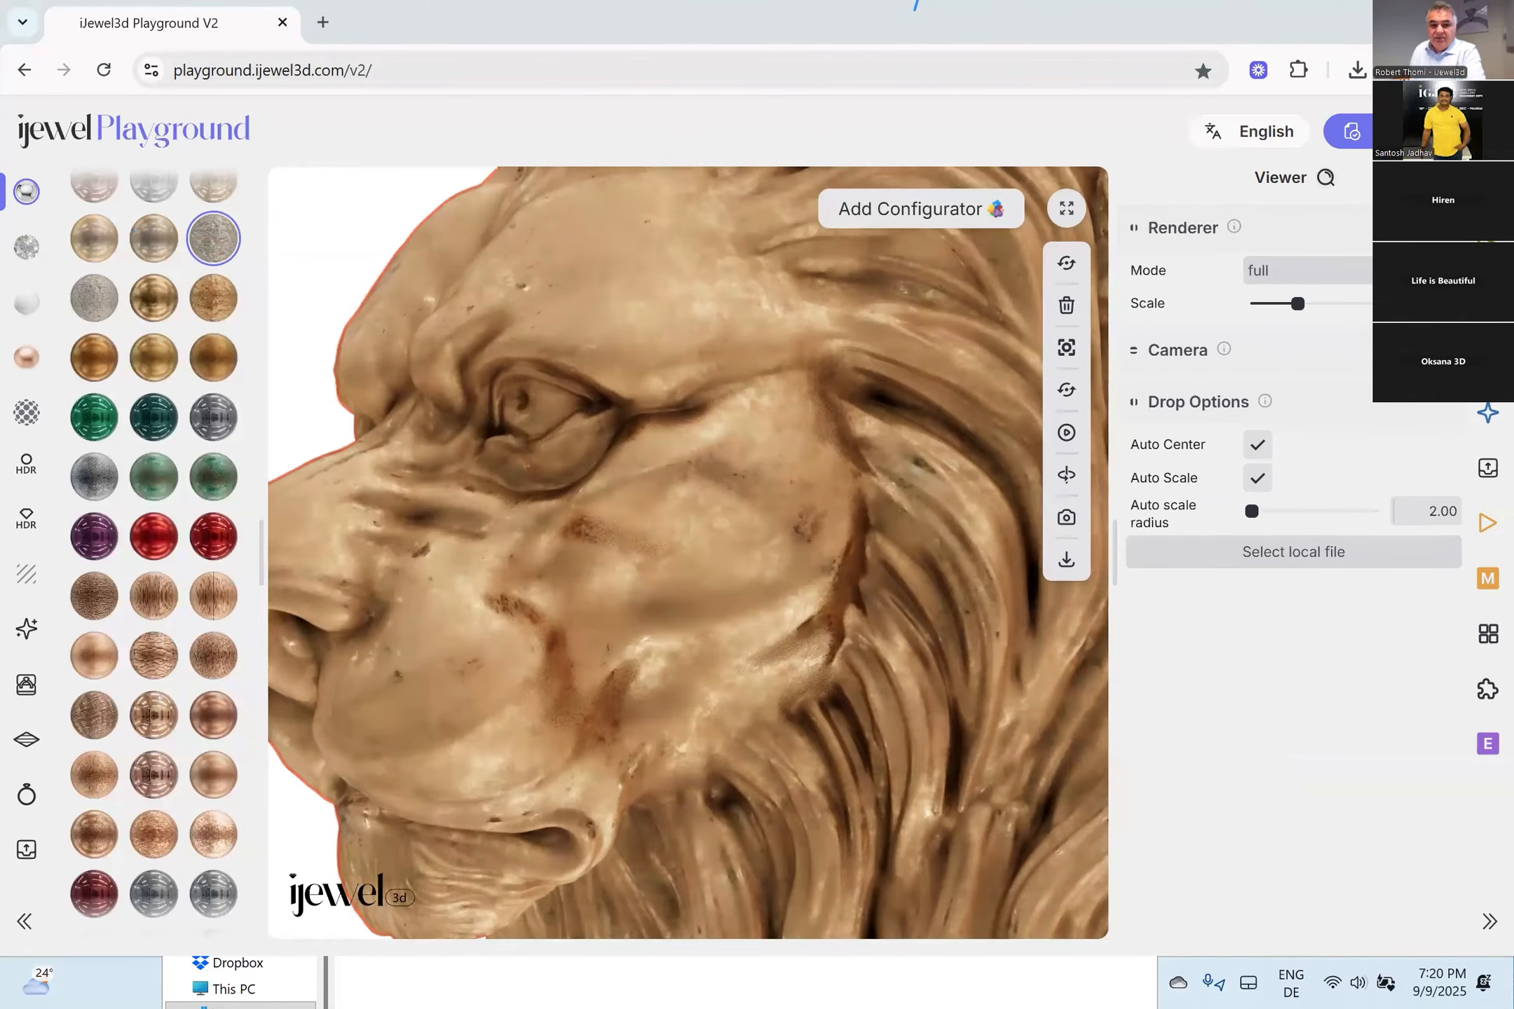
drag(692, 408, 729, 432)
scroll(729, 433, up, 10)
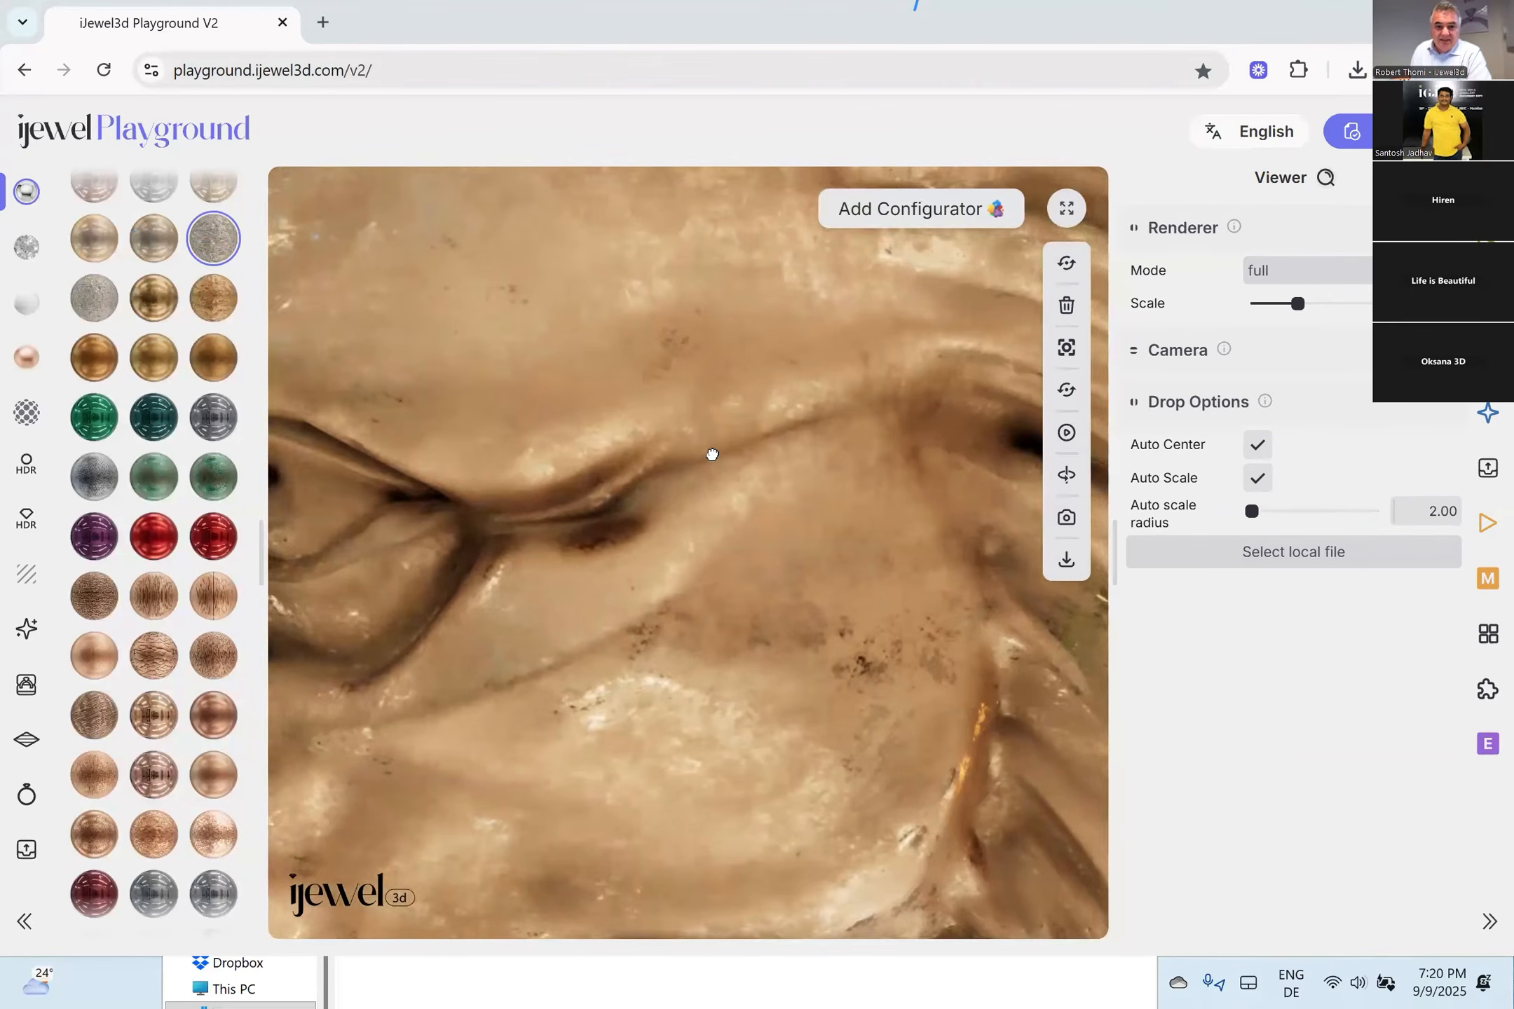
scroll(712, 453, down, 5)
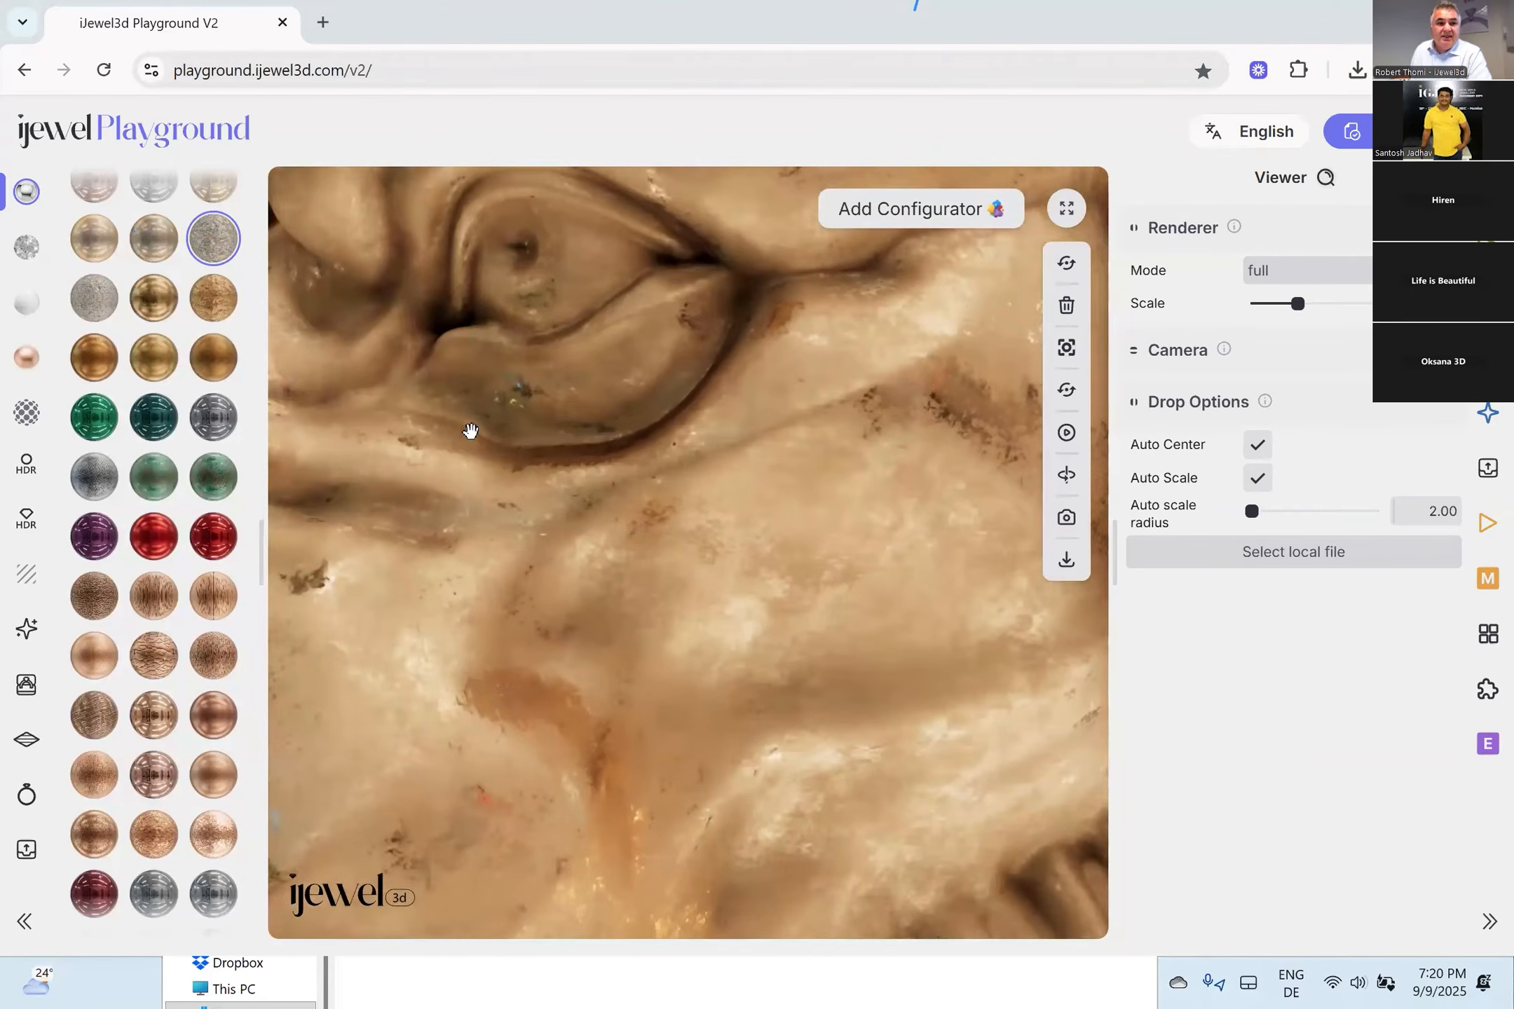
Try further patina metals on the lion head, finishing with the two-tone gold and silver one.
click(102, 308)
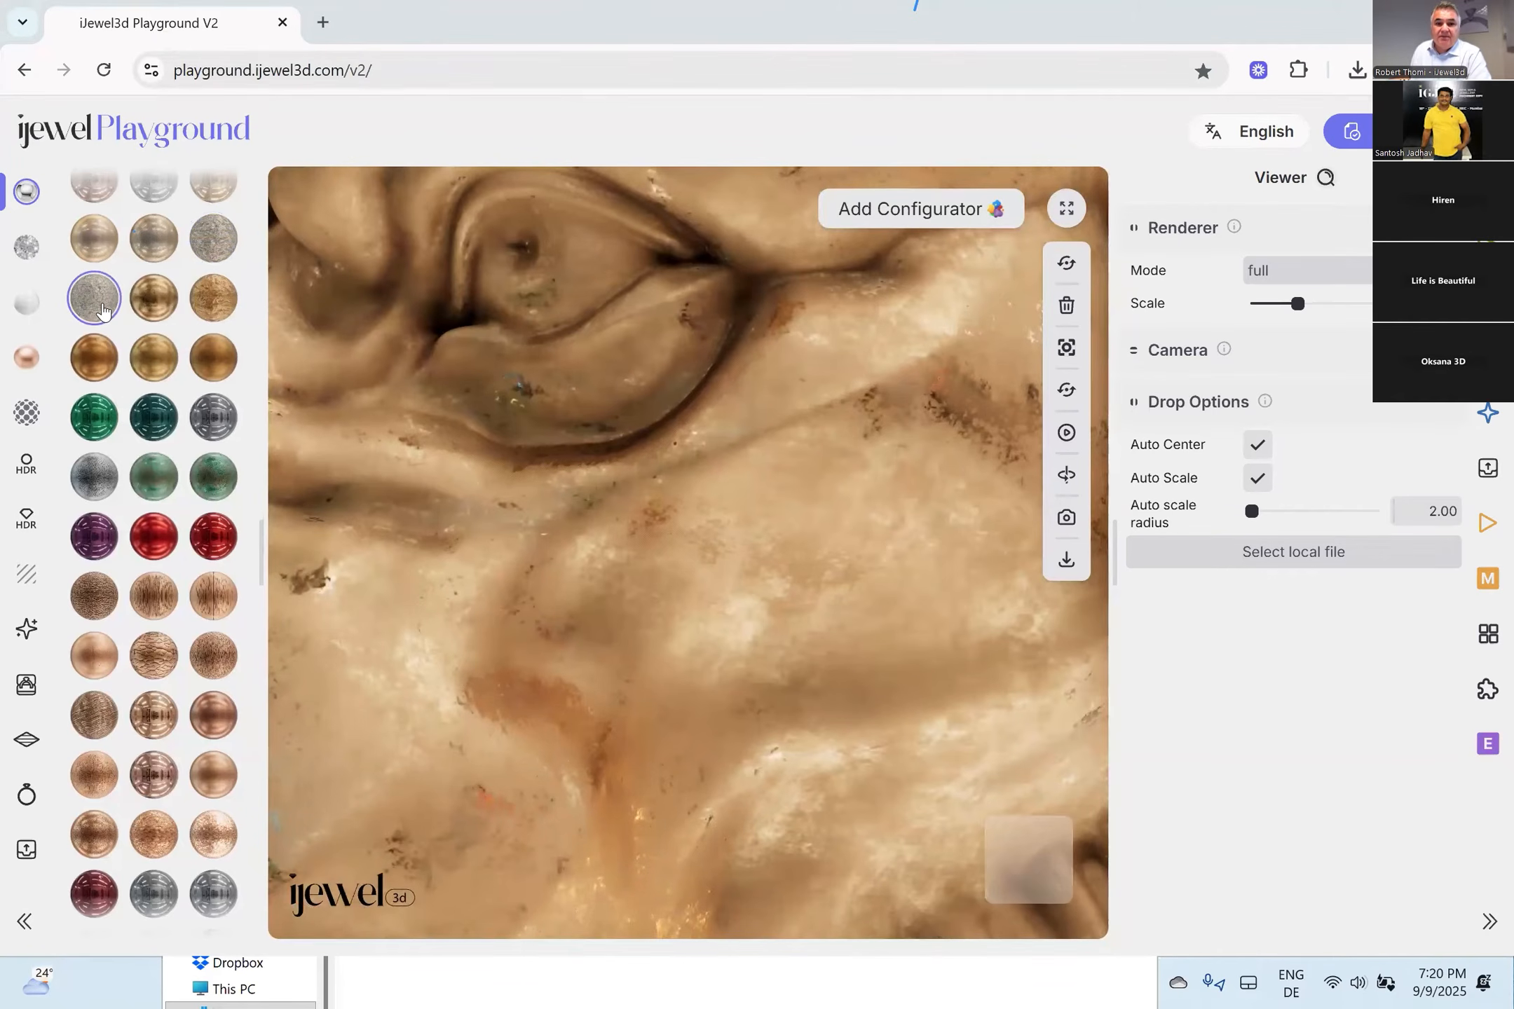
click(153, 298)
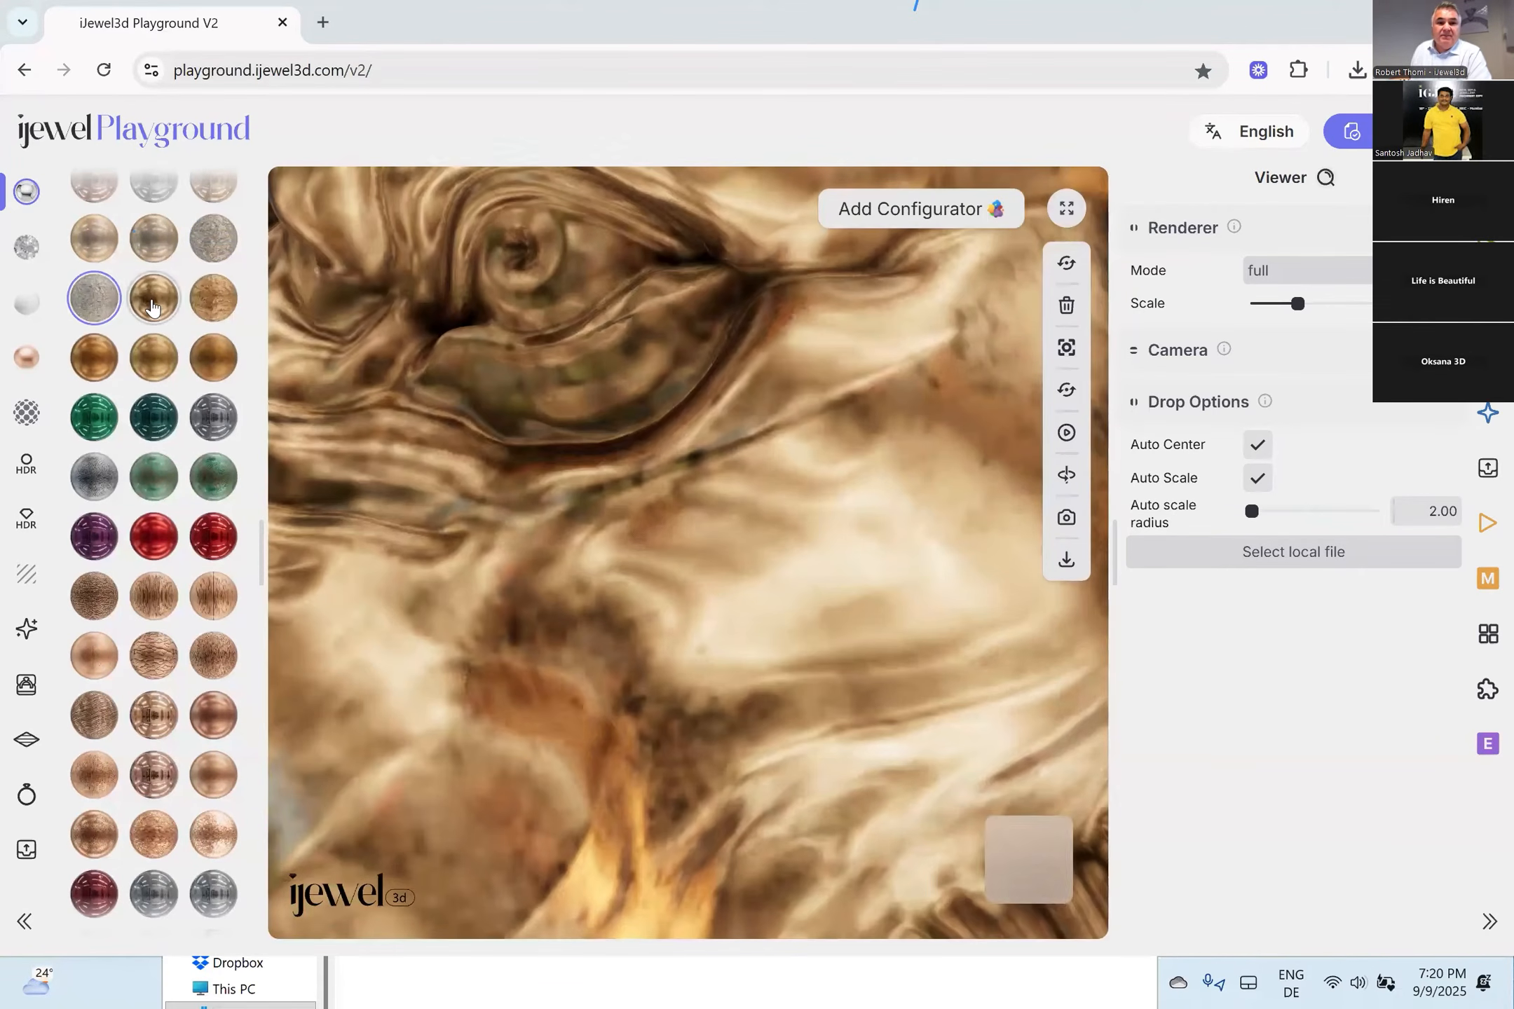
scroll(809, 487, down, 3)
drag(780, 510, 597, 449)
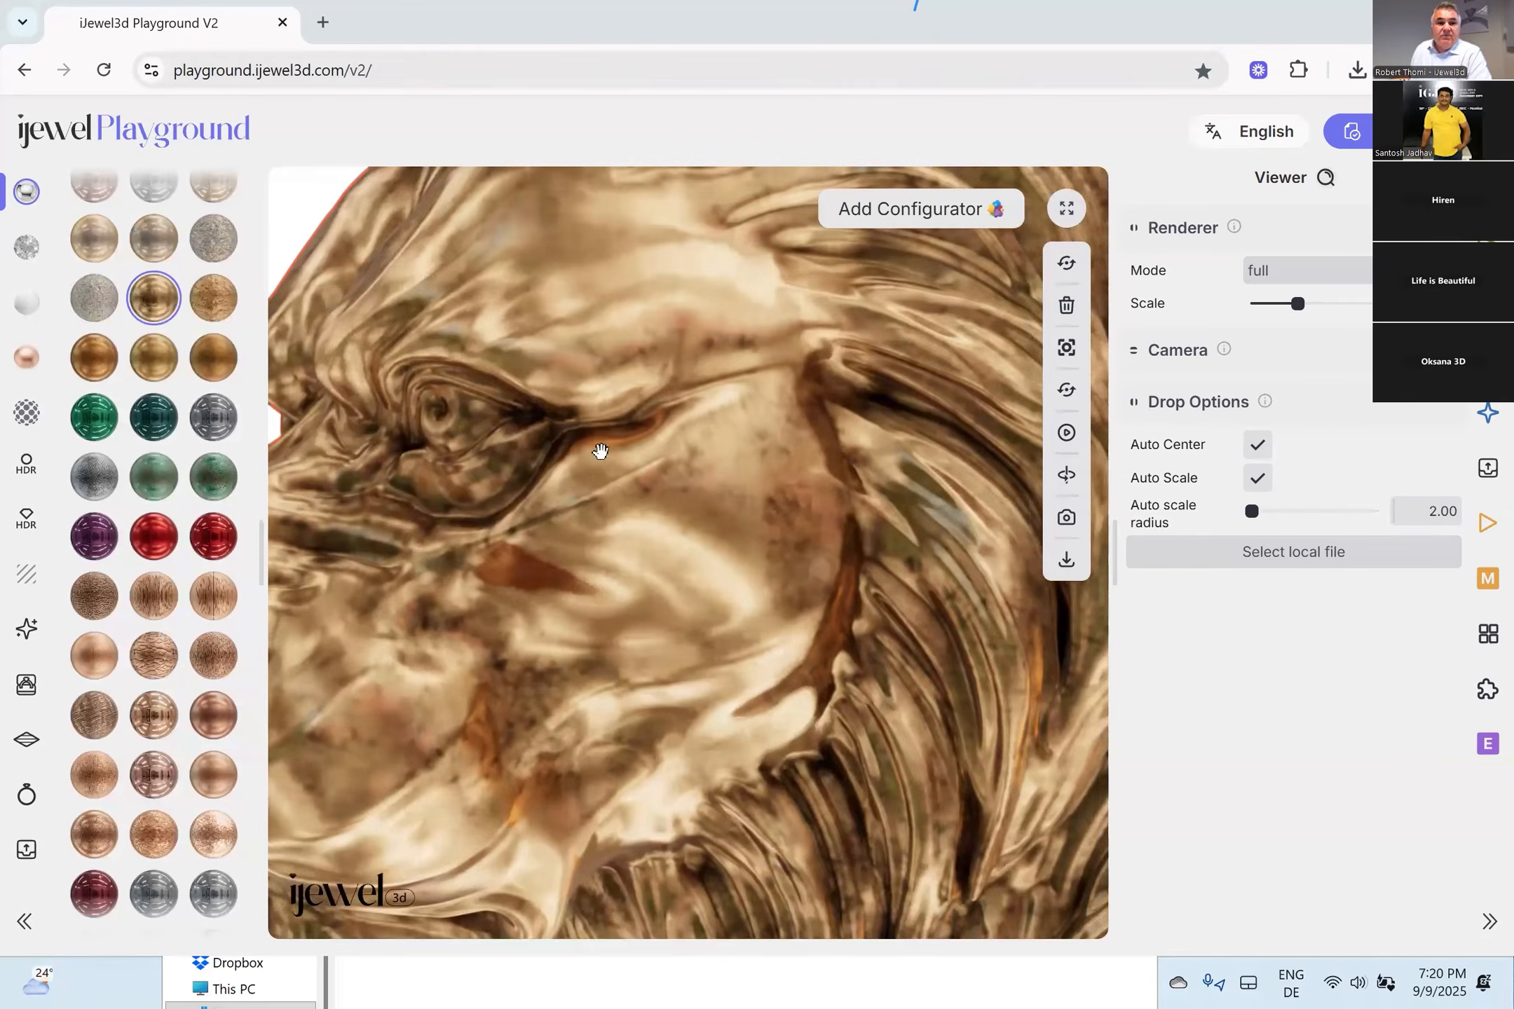
click(154, 358)
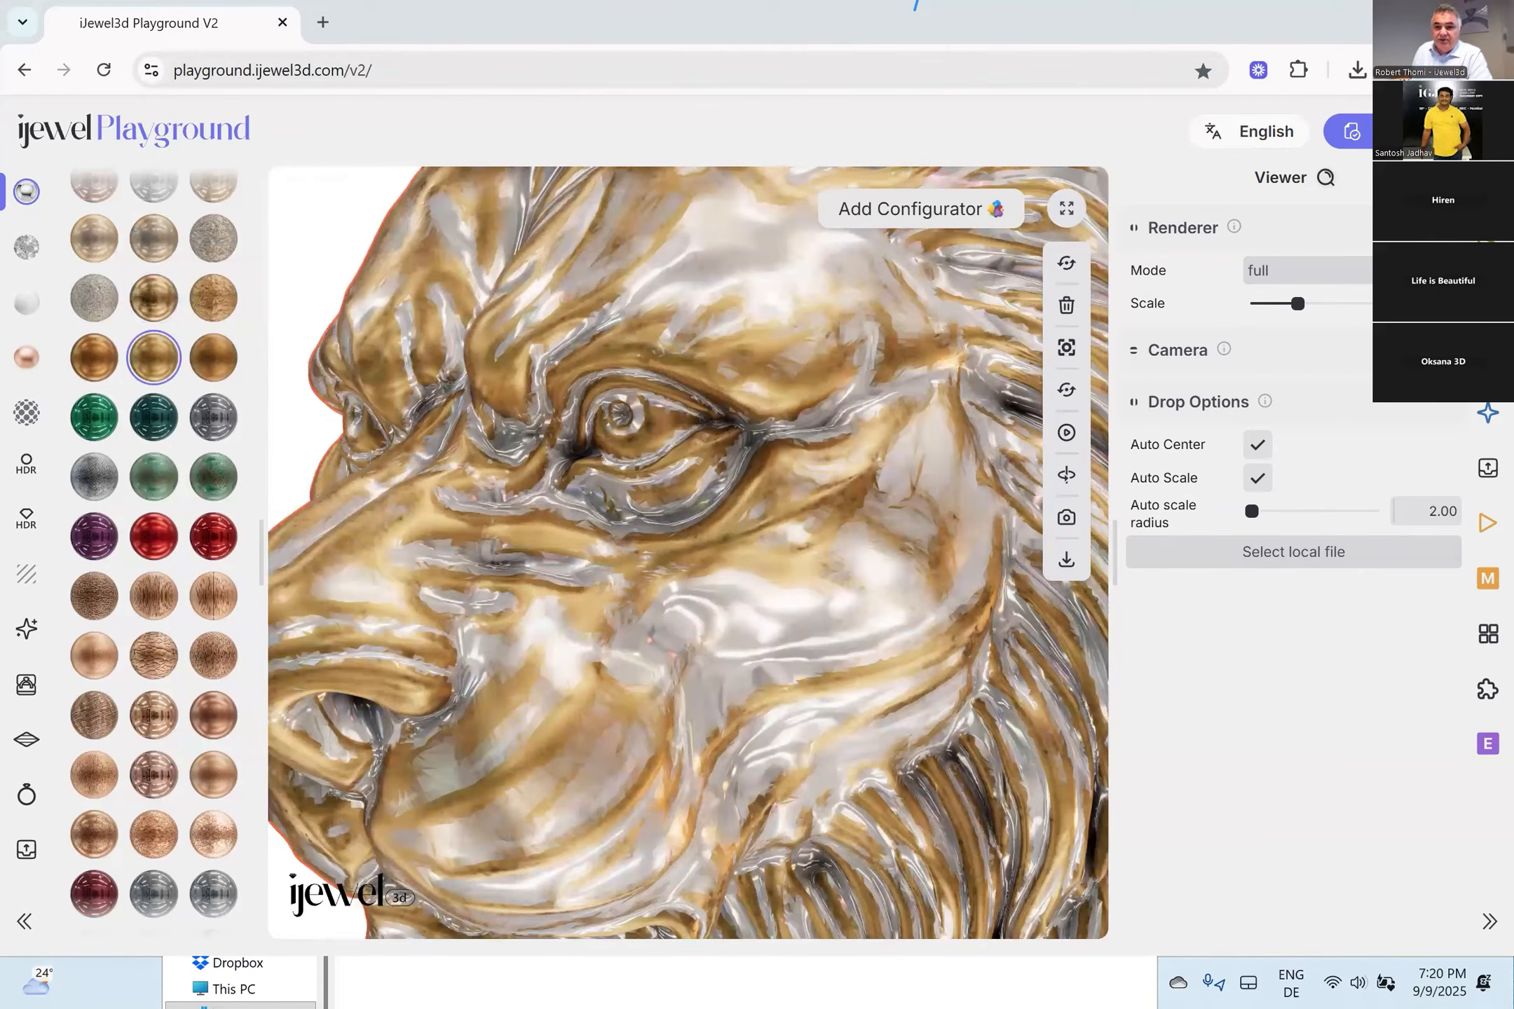
Reveal the lion material's LayeredMaterial settings and switch the layer off and back on to compare the surface.
click(646, 352)
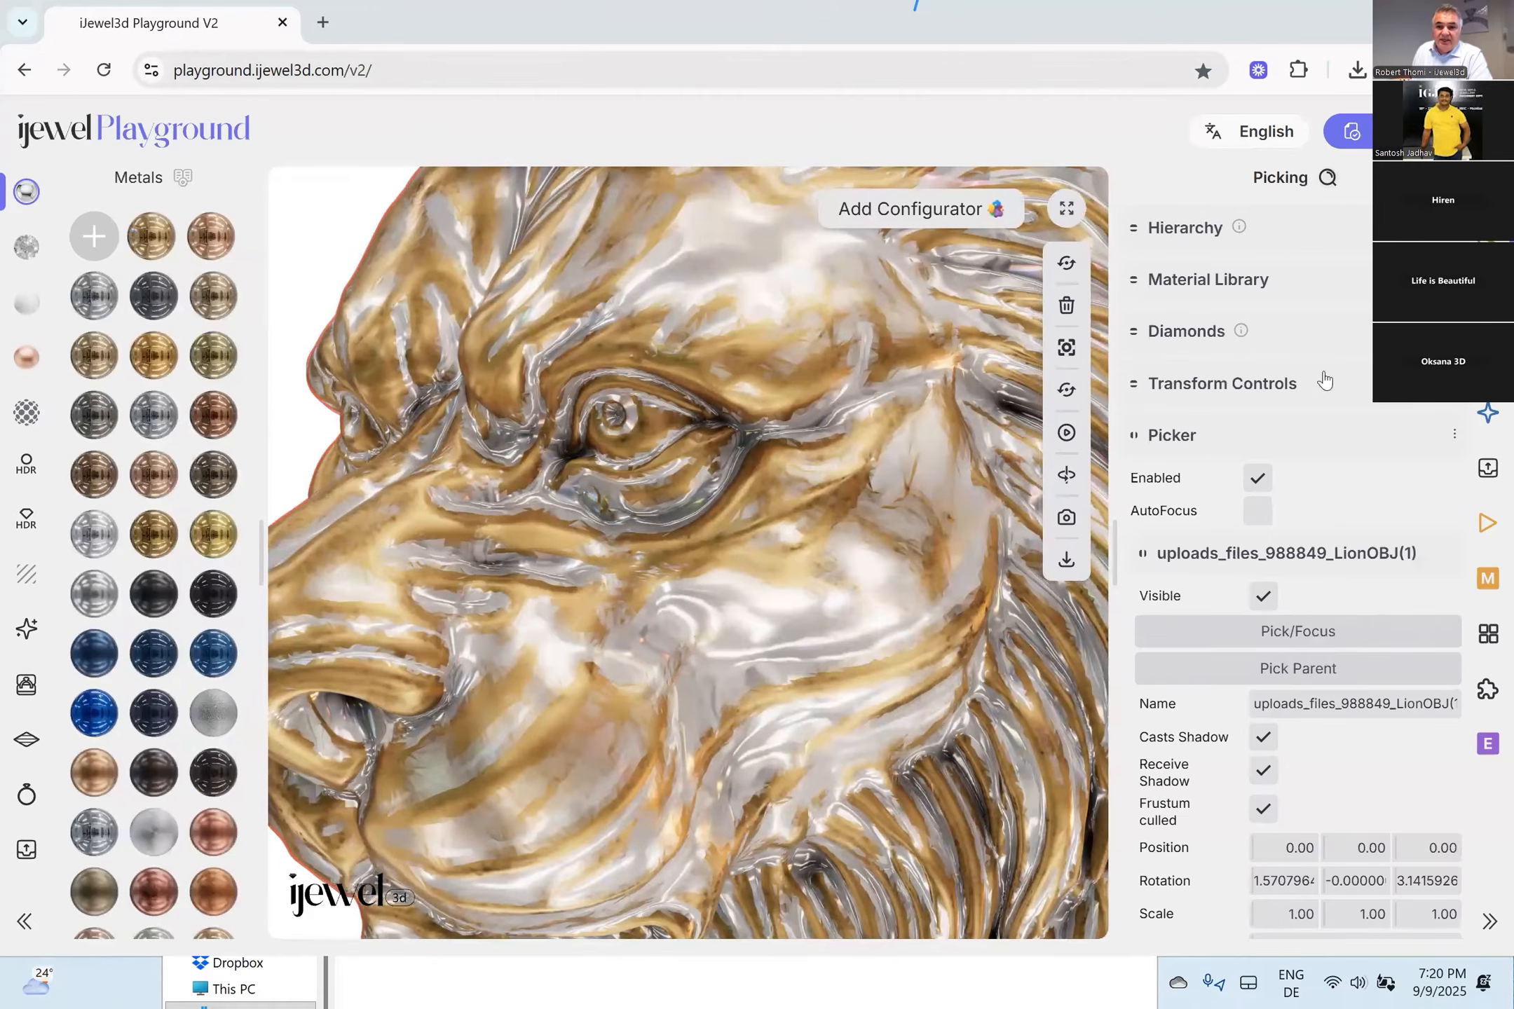
scroll(1297, 561, down, 14)
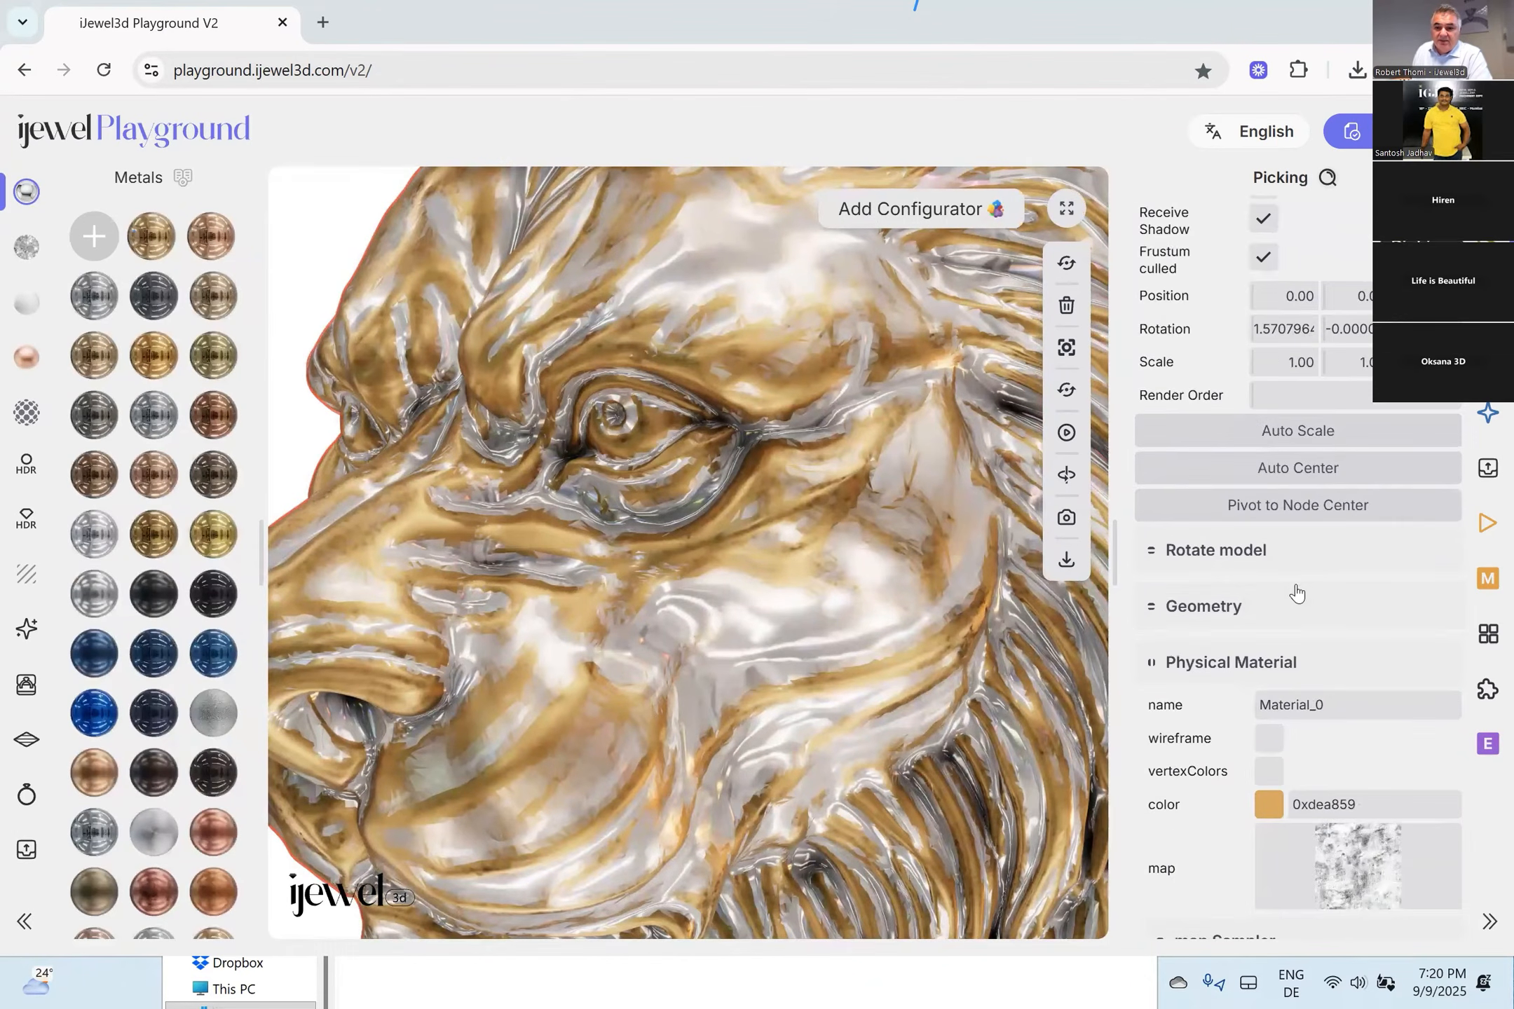
scroll(1290, 568, down, 12)
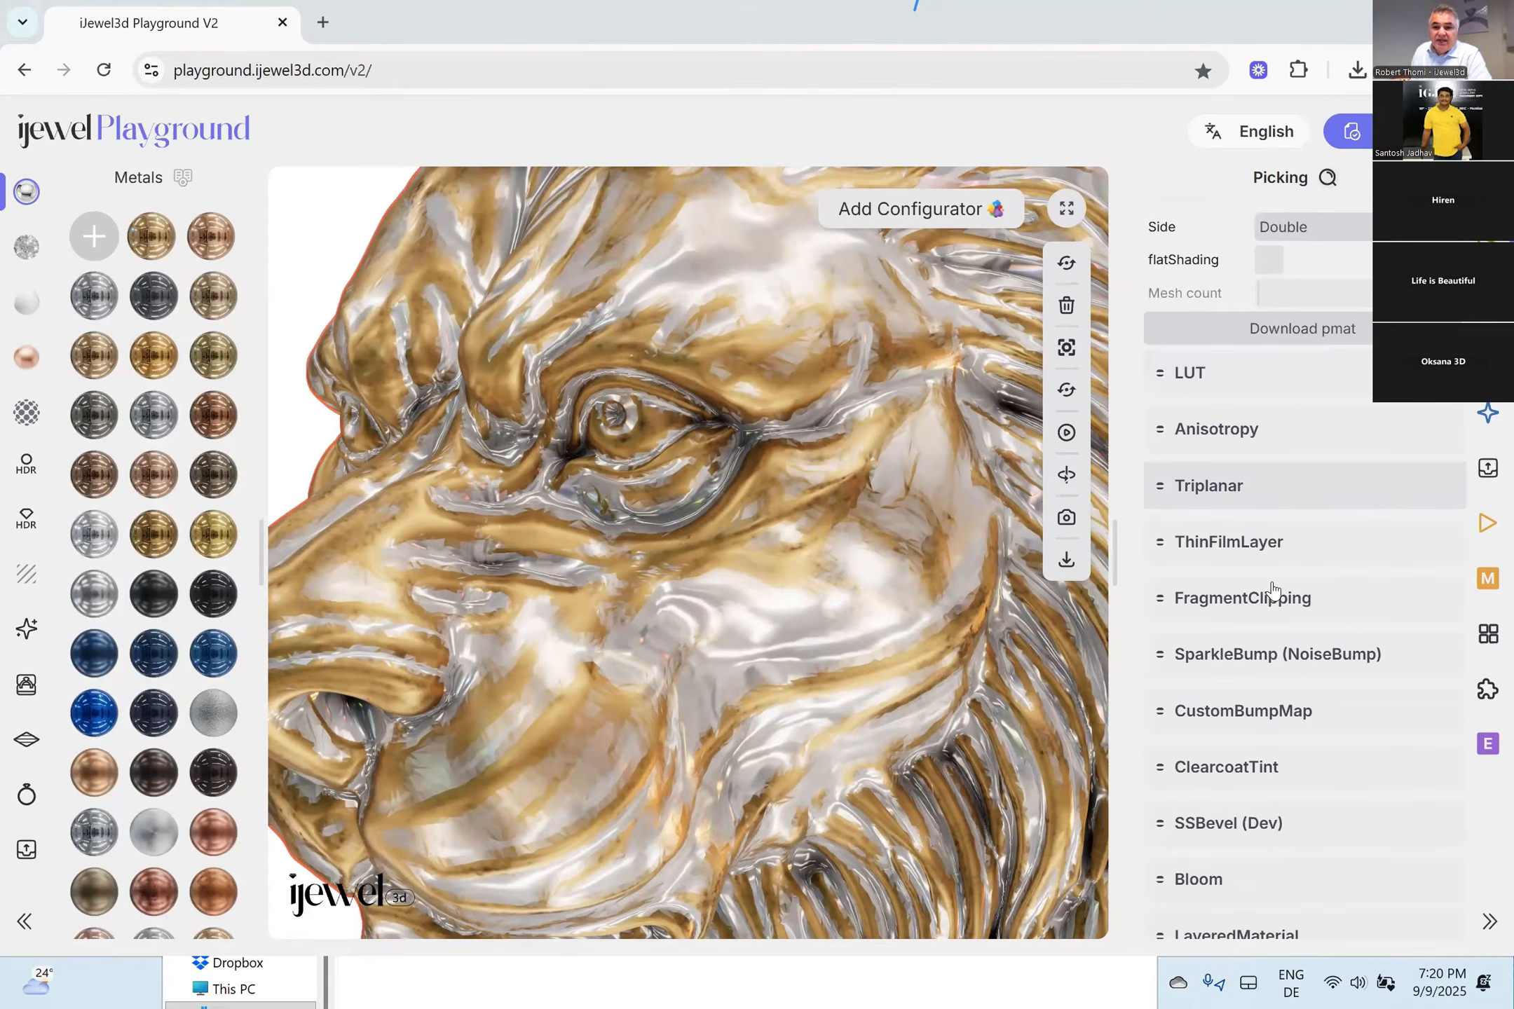
scroll(1270, 592, down, 3)
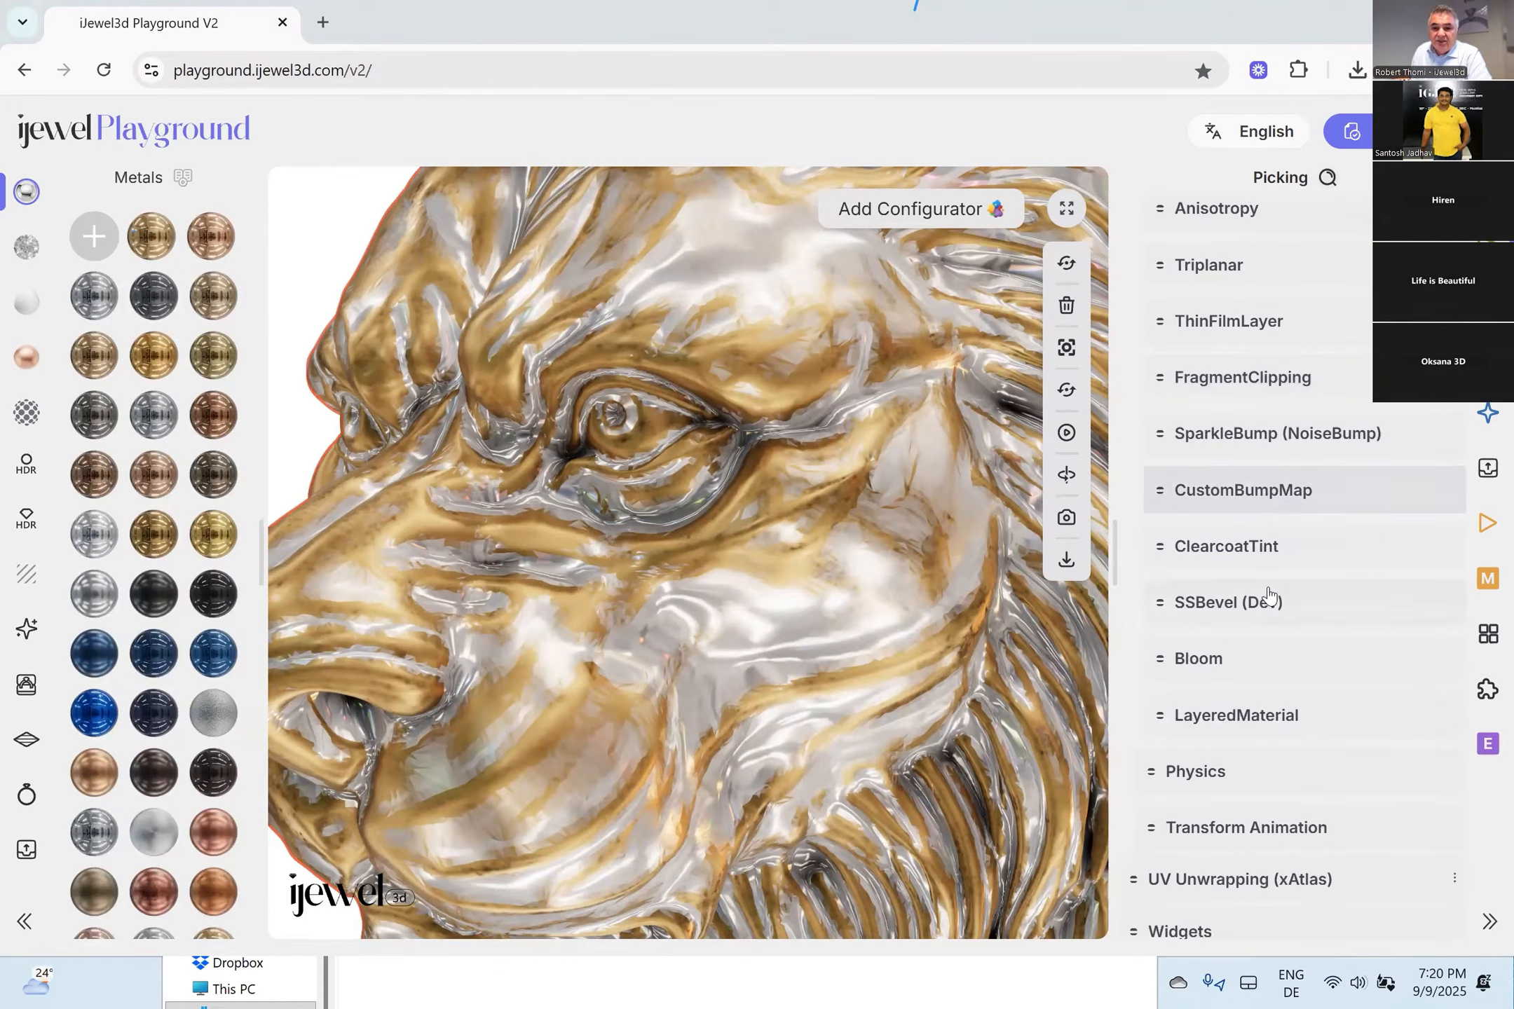
click(1243, 698)
scroll(1239, 683, down, 3)
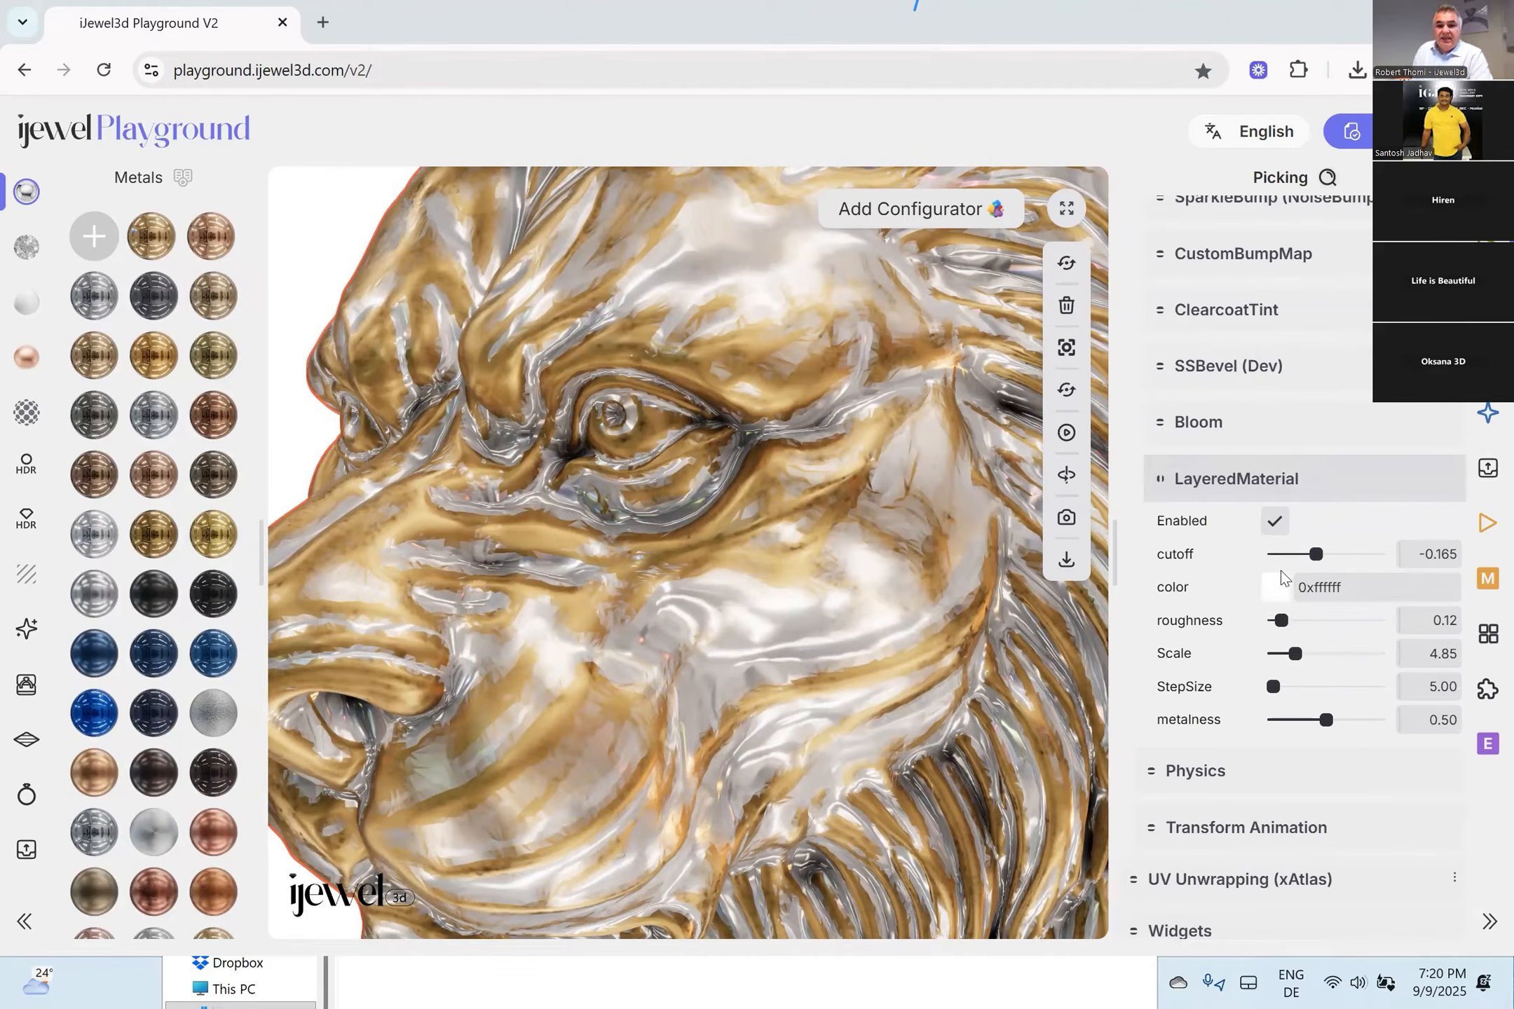
click(1275, 522)
click(1274, 705)
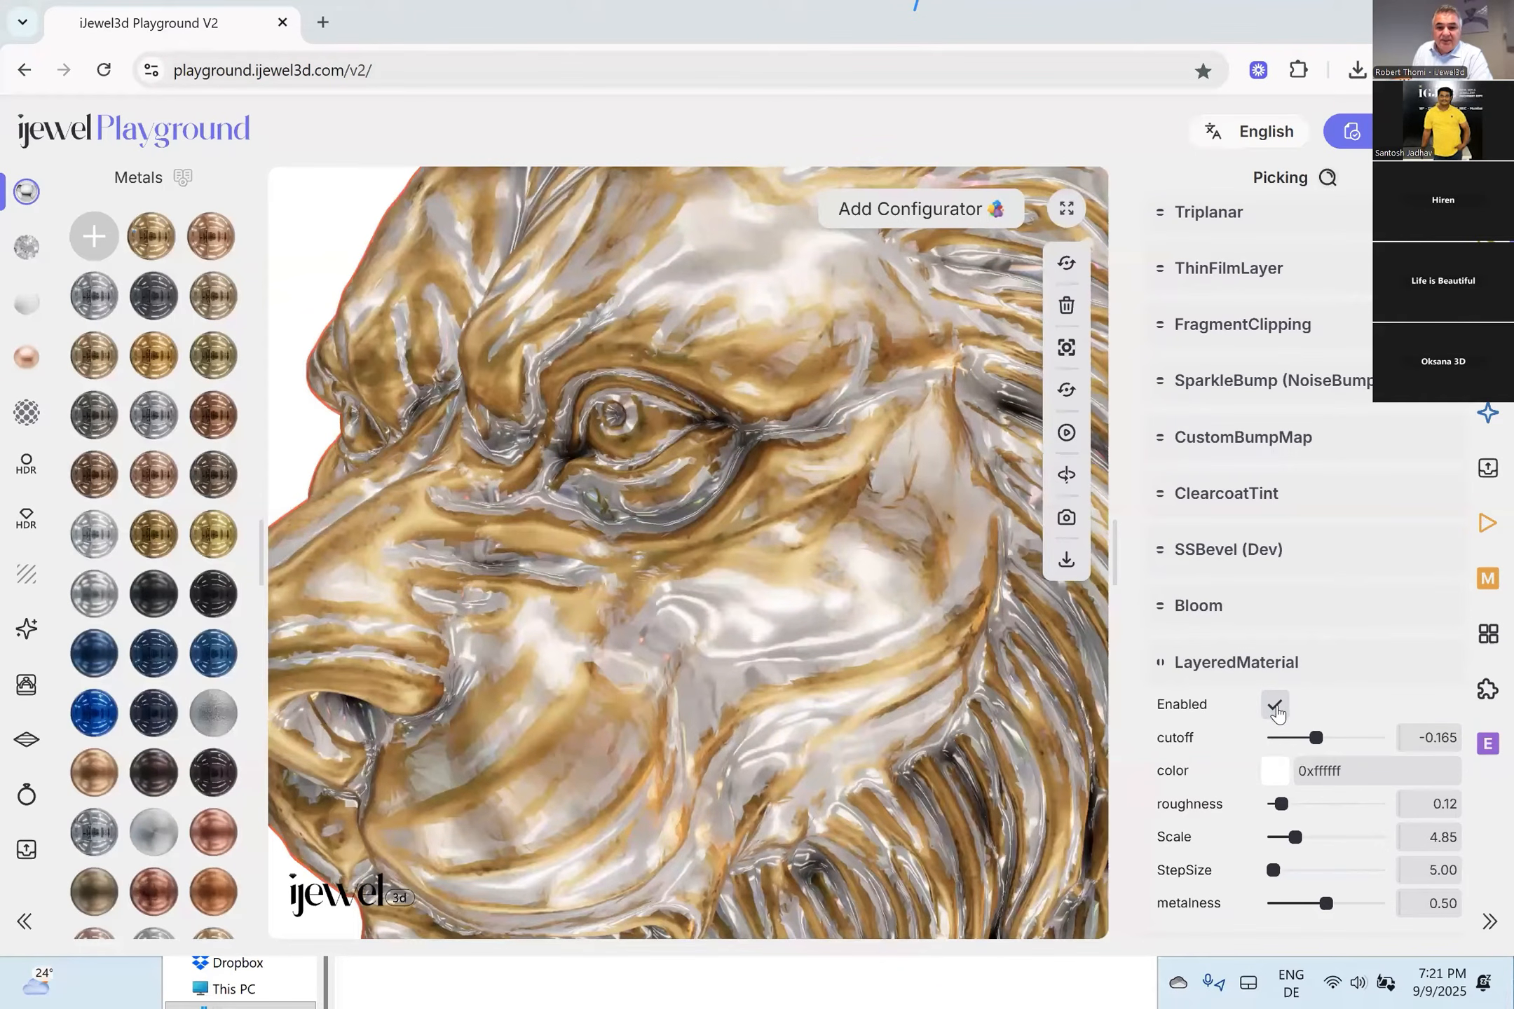
Set the lion's LayeredMaterial cutoff to -0.363 and its layer color to black (0x000000), checking the eye and cheek up close.
mouse_move(1314, 742)
mouse_down()
mouse_move(1290, 740)
mouse_move(1307, 743)
mouse_up()
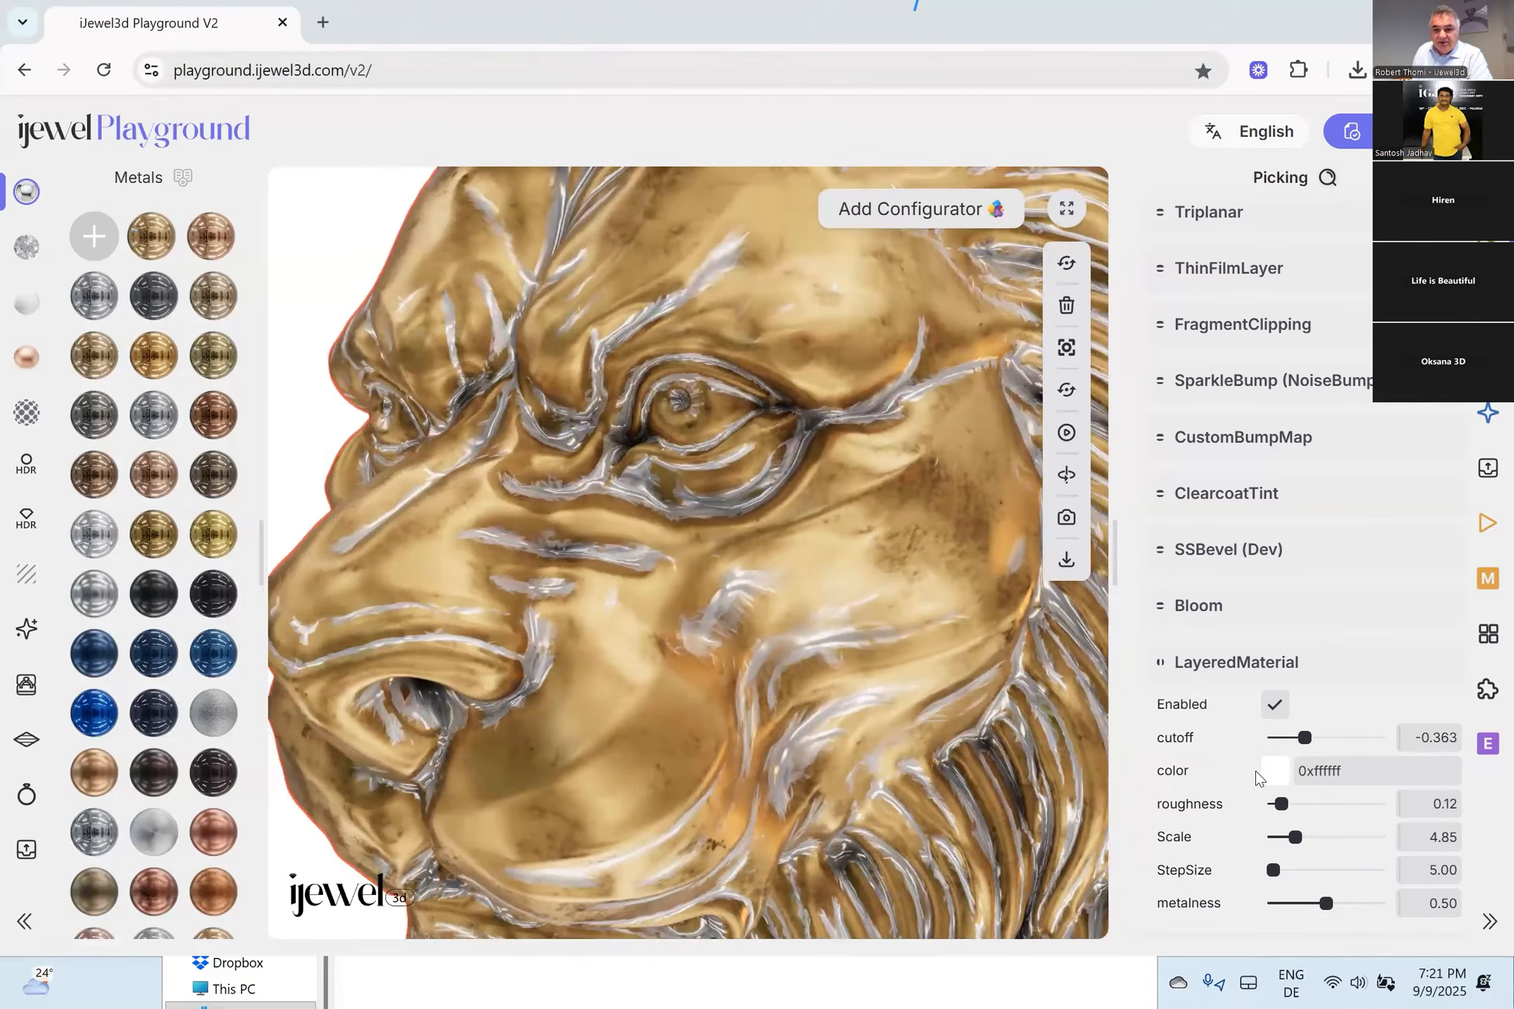
click(1275, 771)
drag(1306, 823, 1206, 906)
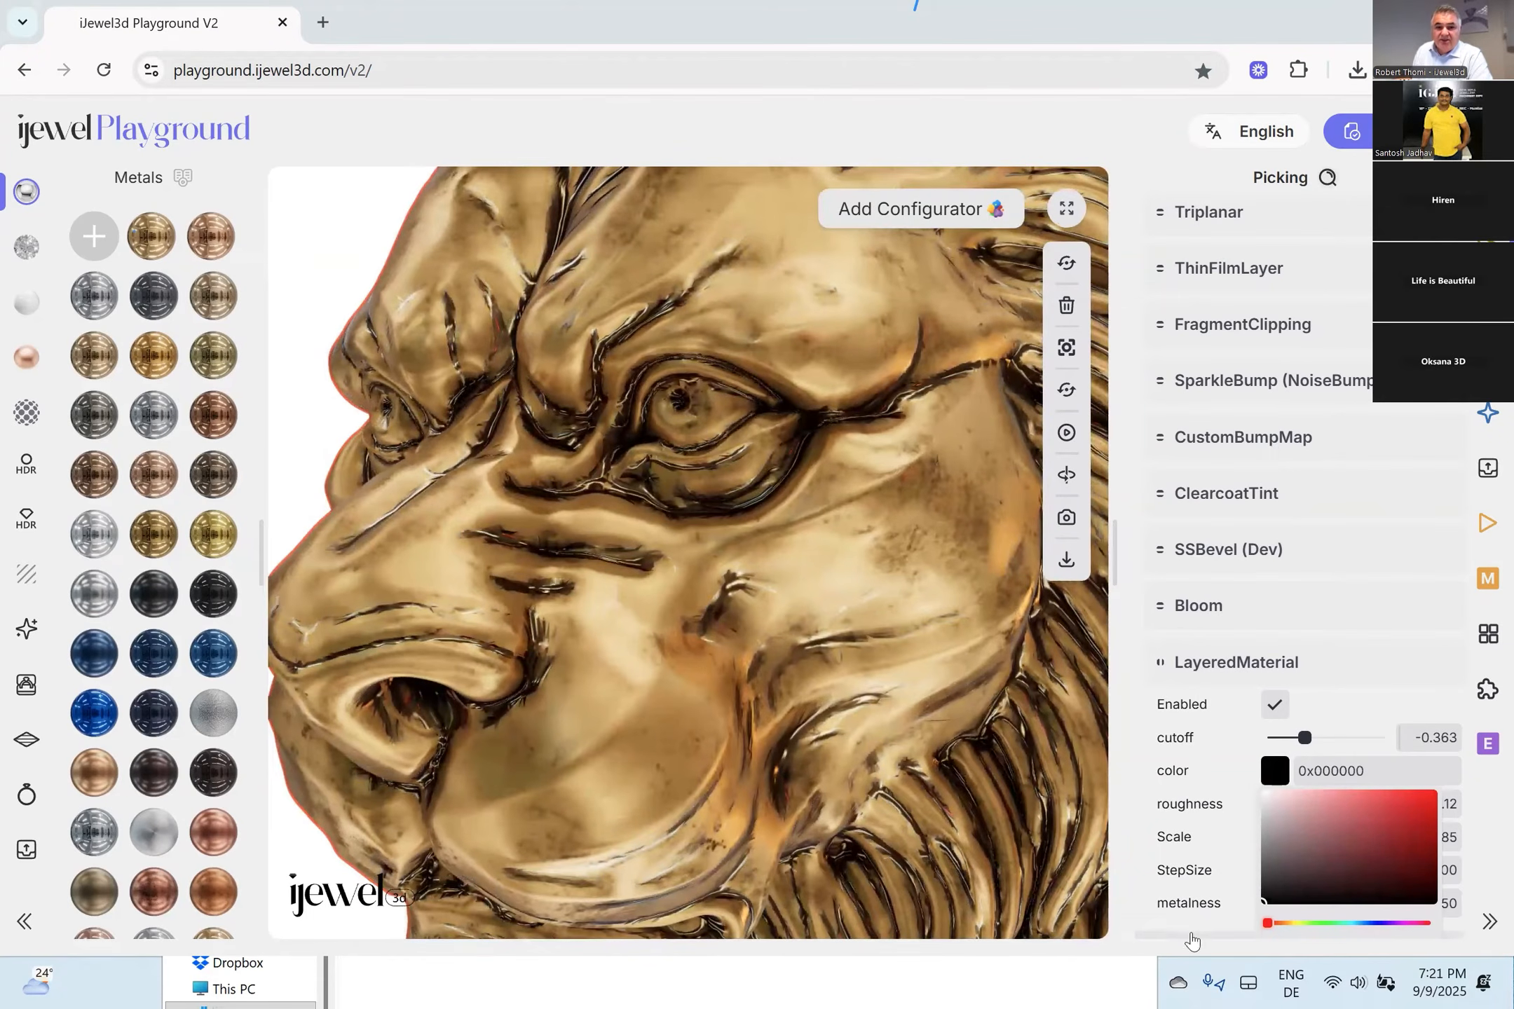
drag(826, 699, 797, 665)
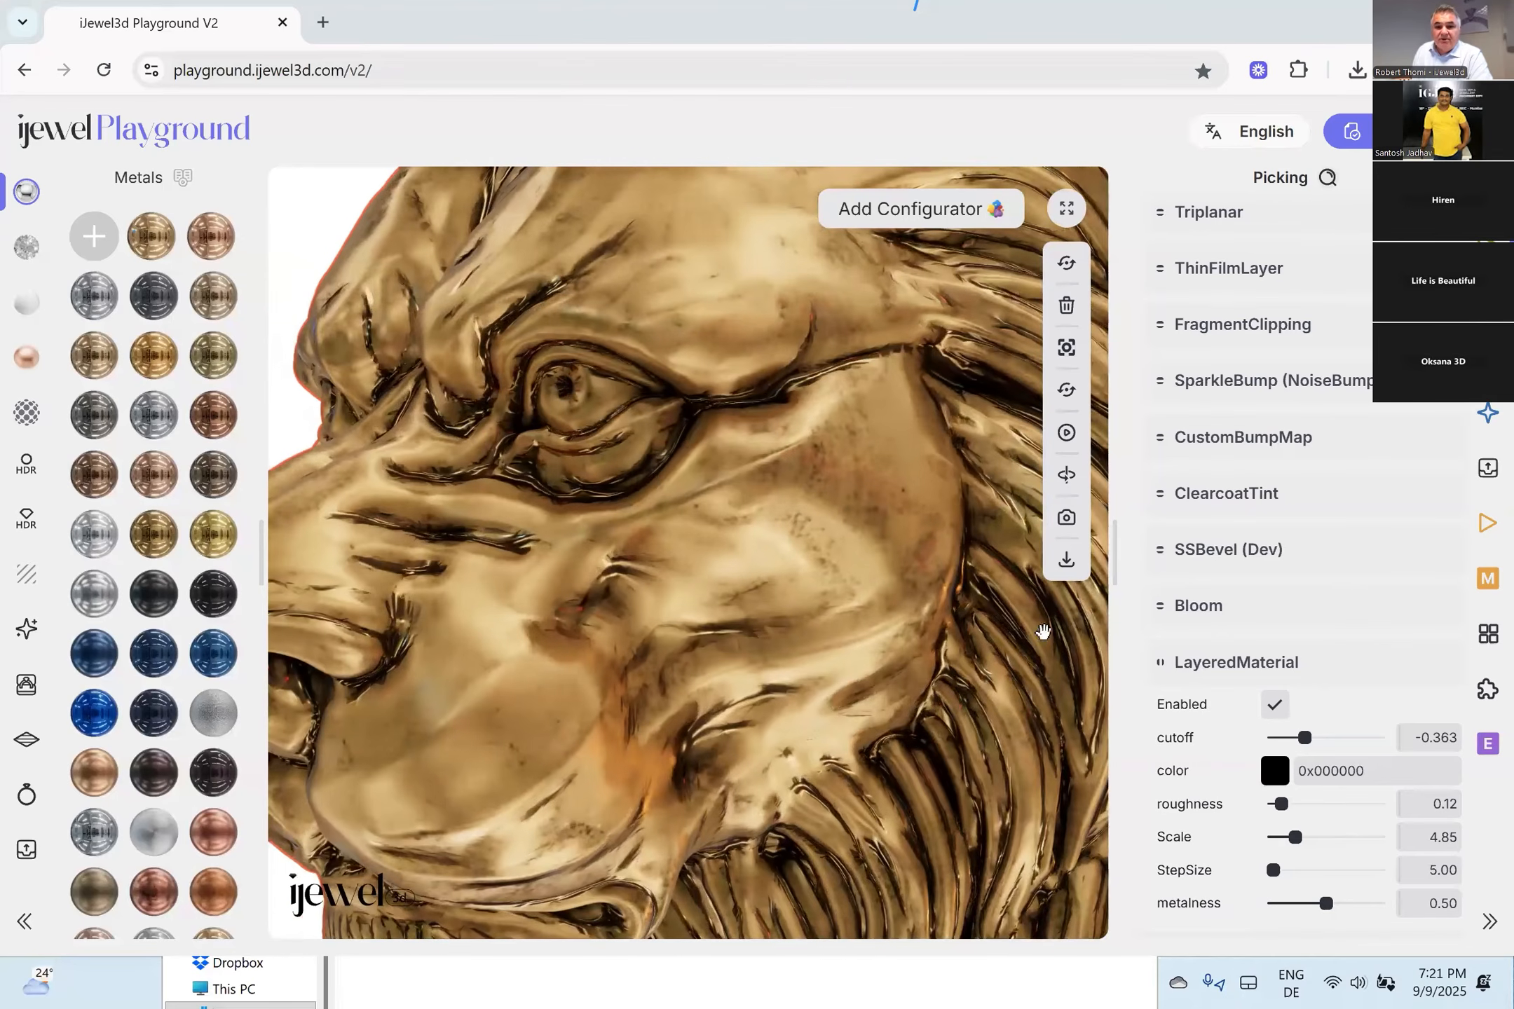
scroll(723, 421, up, 3)
Change the lion head's Physical Material base color to light grey 0xe6e6e6.
scroll(1296, 414, down, 3)
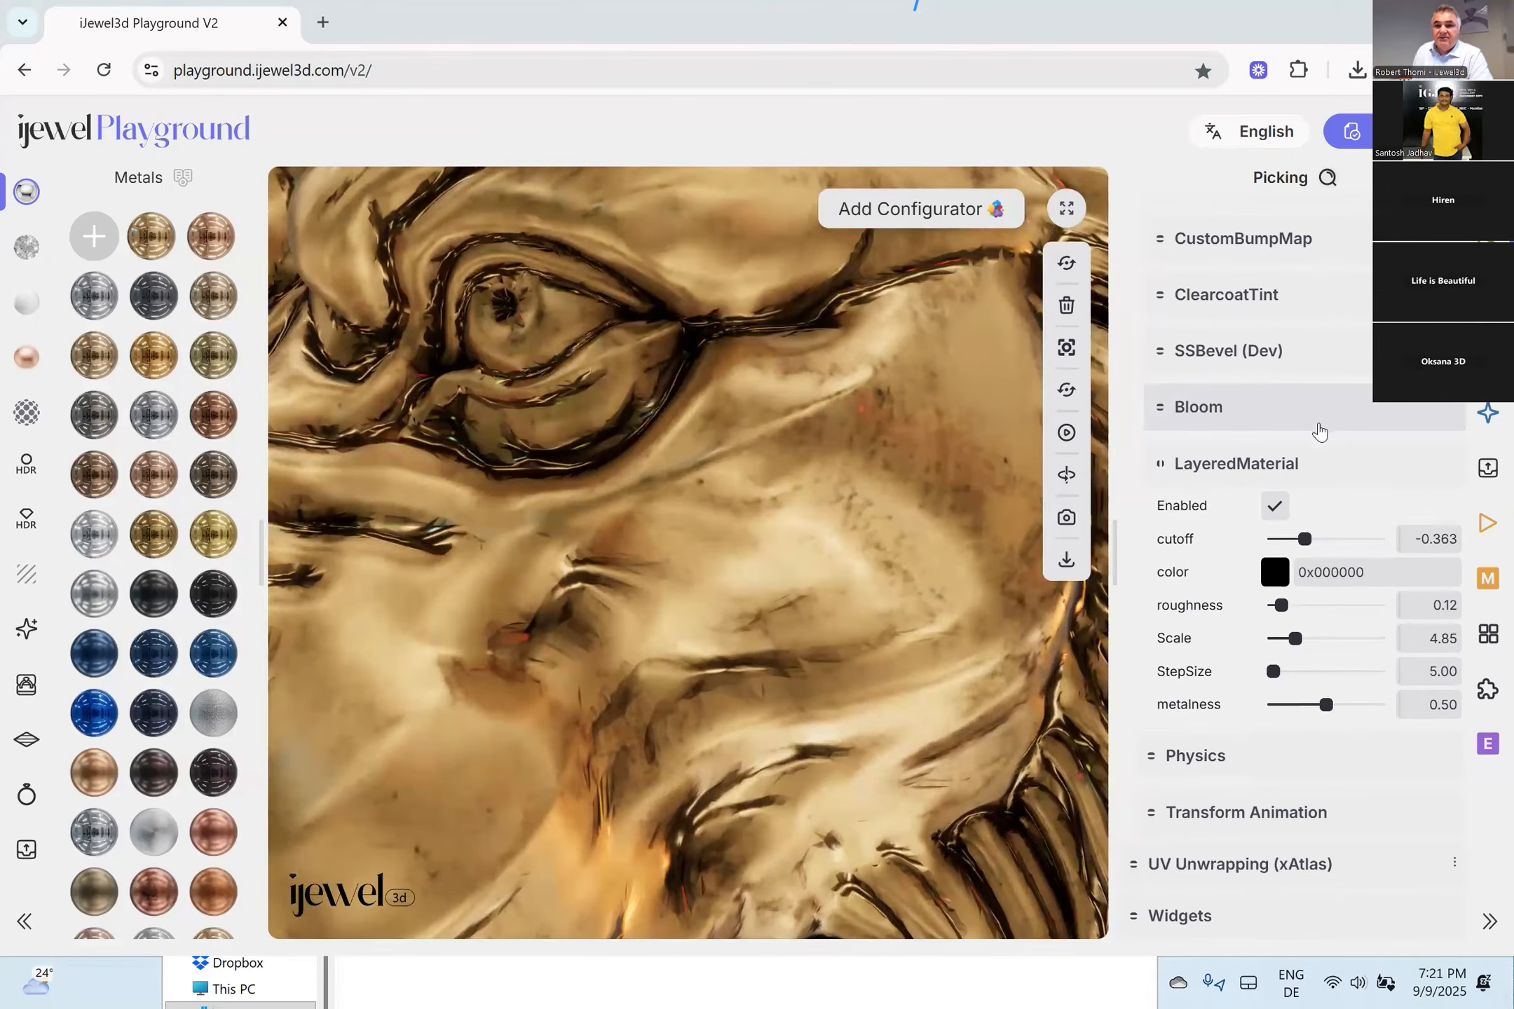
scroll(1296, 392, up, 15)
scroll(1295, 421, up, 5)
scroll(1294, 462, down, 3)
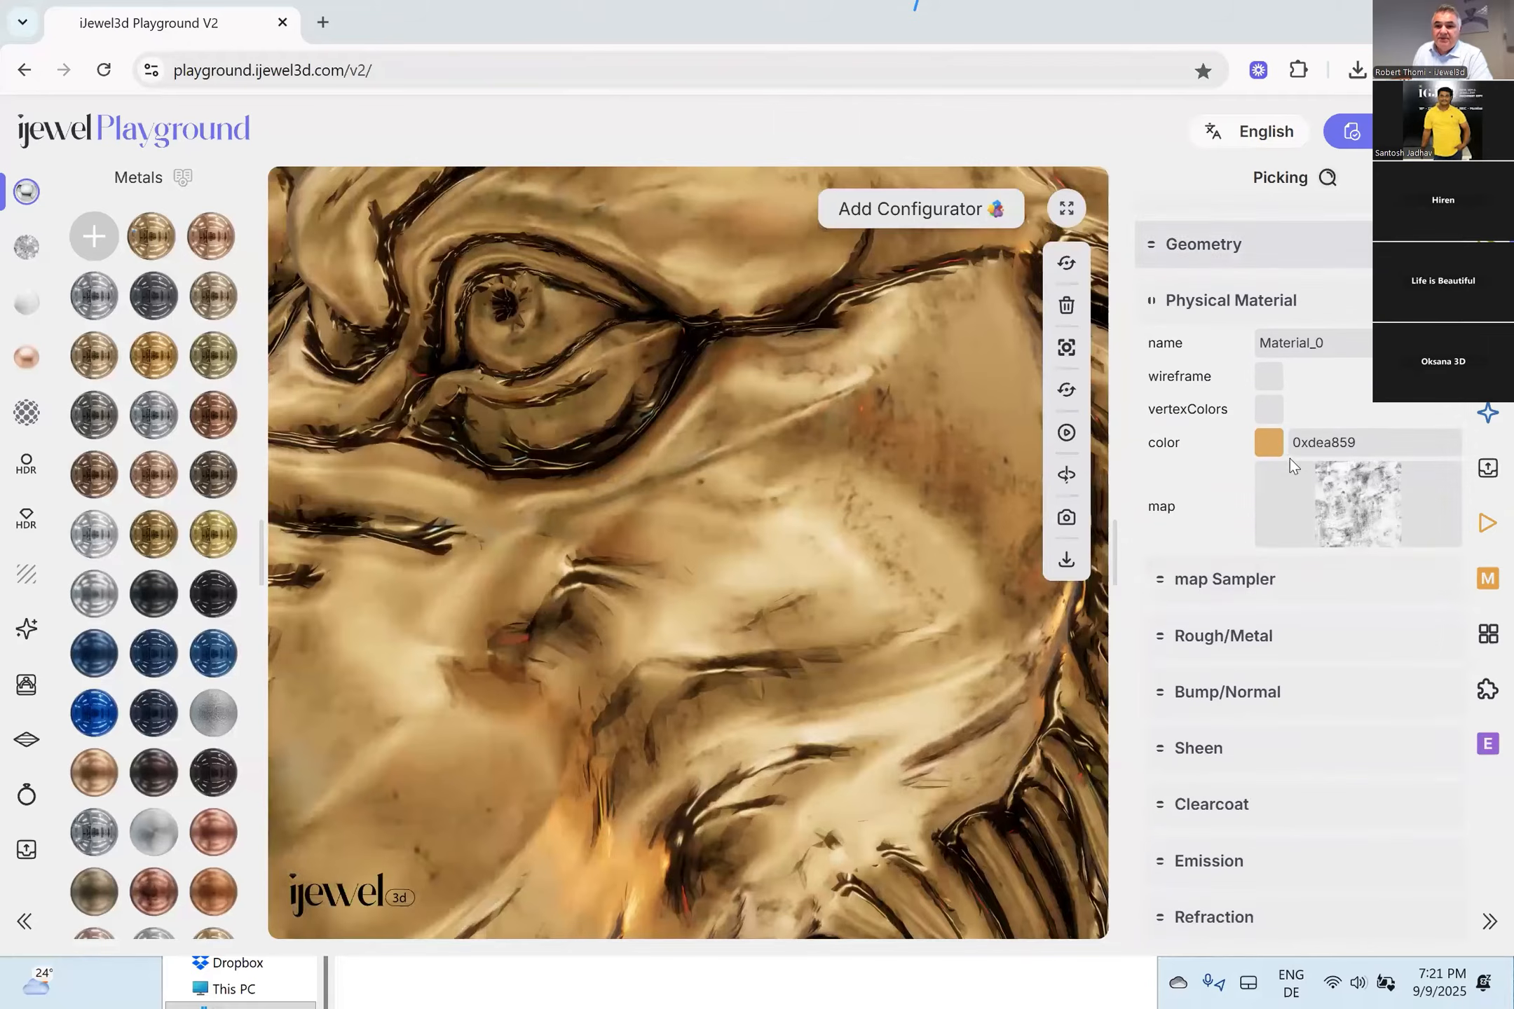
click(1270, 443)
drag(1279, 476, 1229, 480)
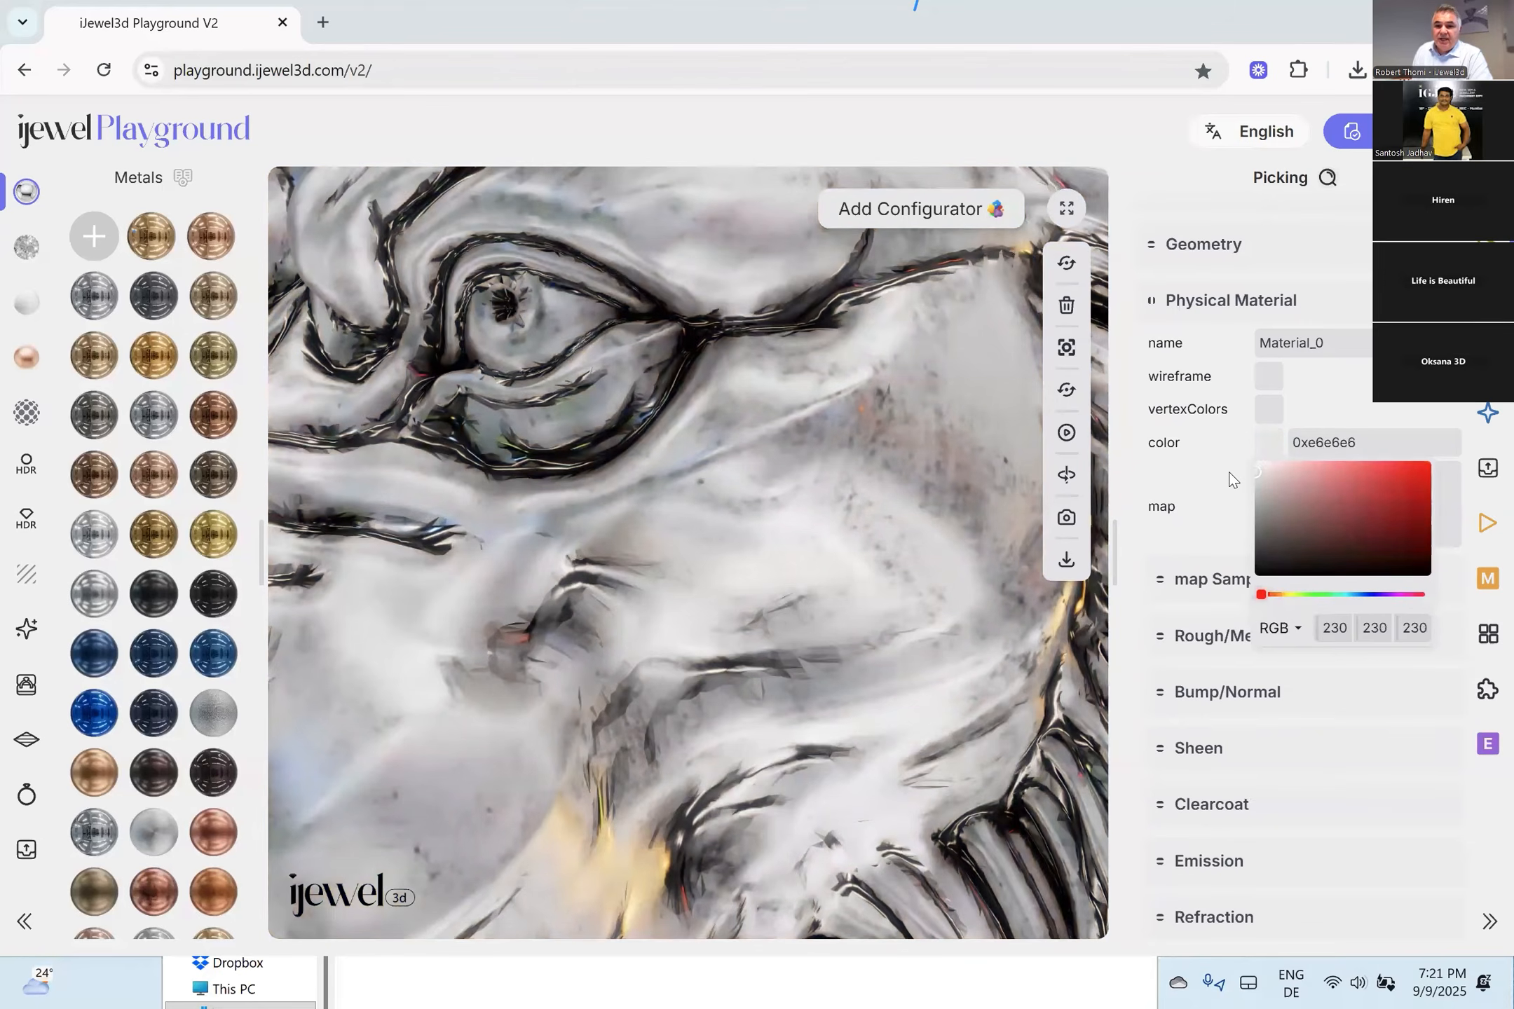
click(1175, 493)
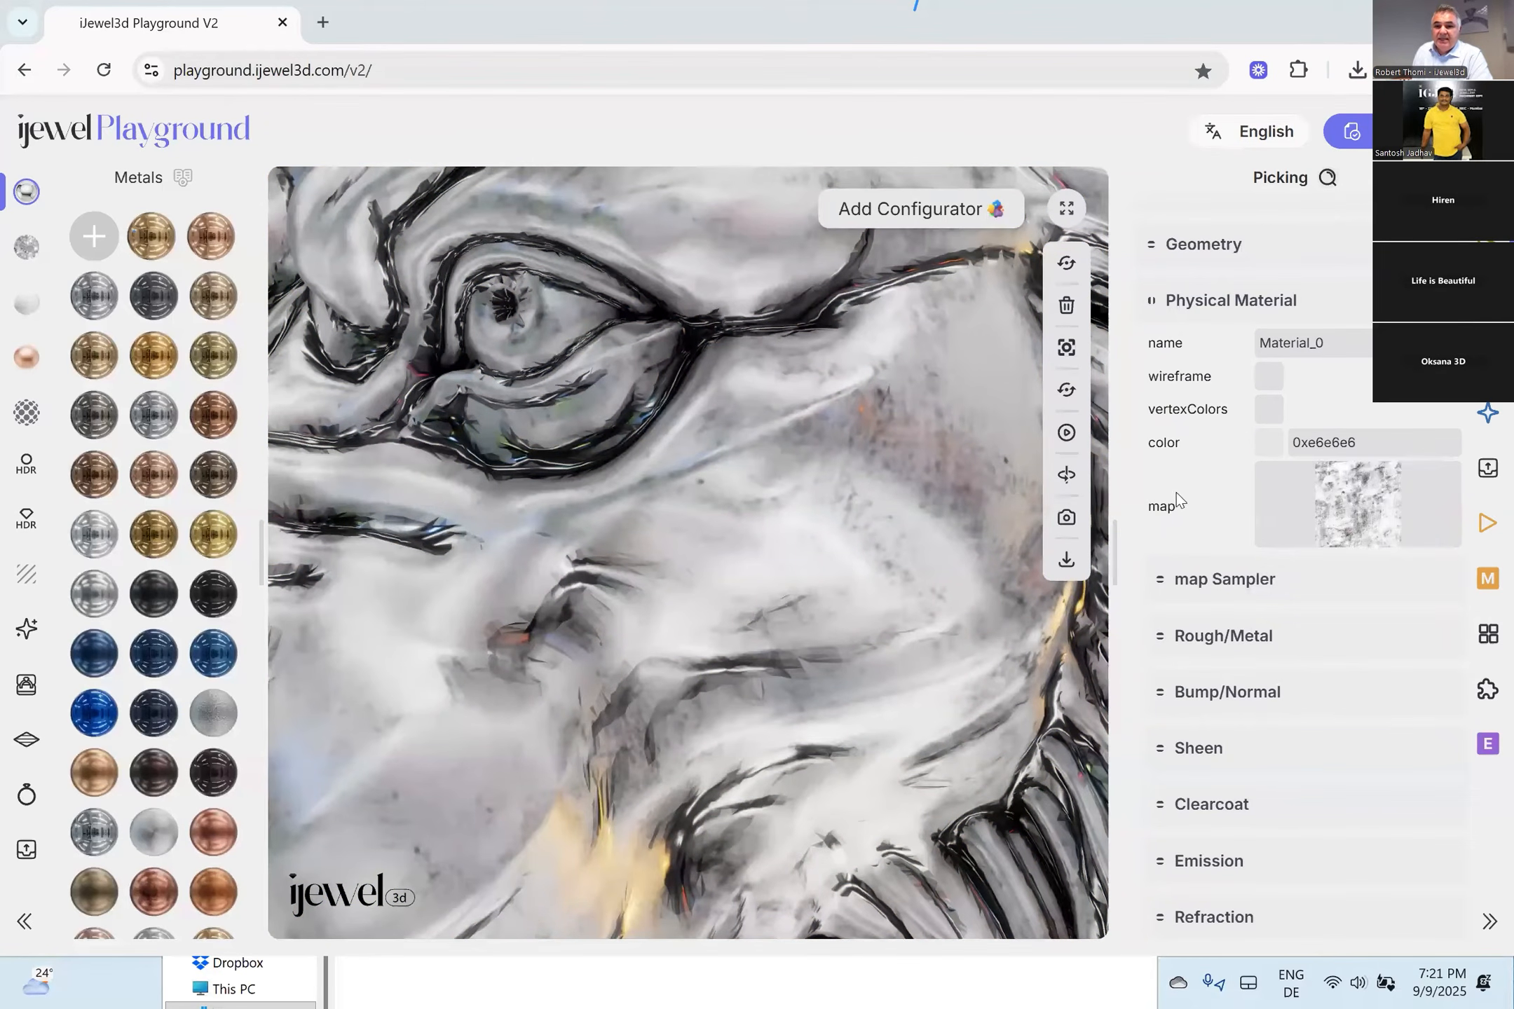
Set the lion material's metalness to 1.00 and its roughness to about 0.216.
click(1223, 635)
scroll(1297, 582, down, 2)
drag(1345, 602, 1413, 600)
drag(1311, 573, 1293, 573)
scroll(801, 589, down, 3)
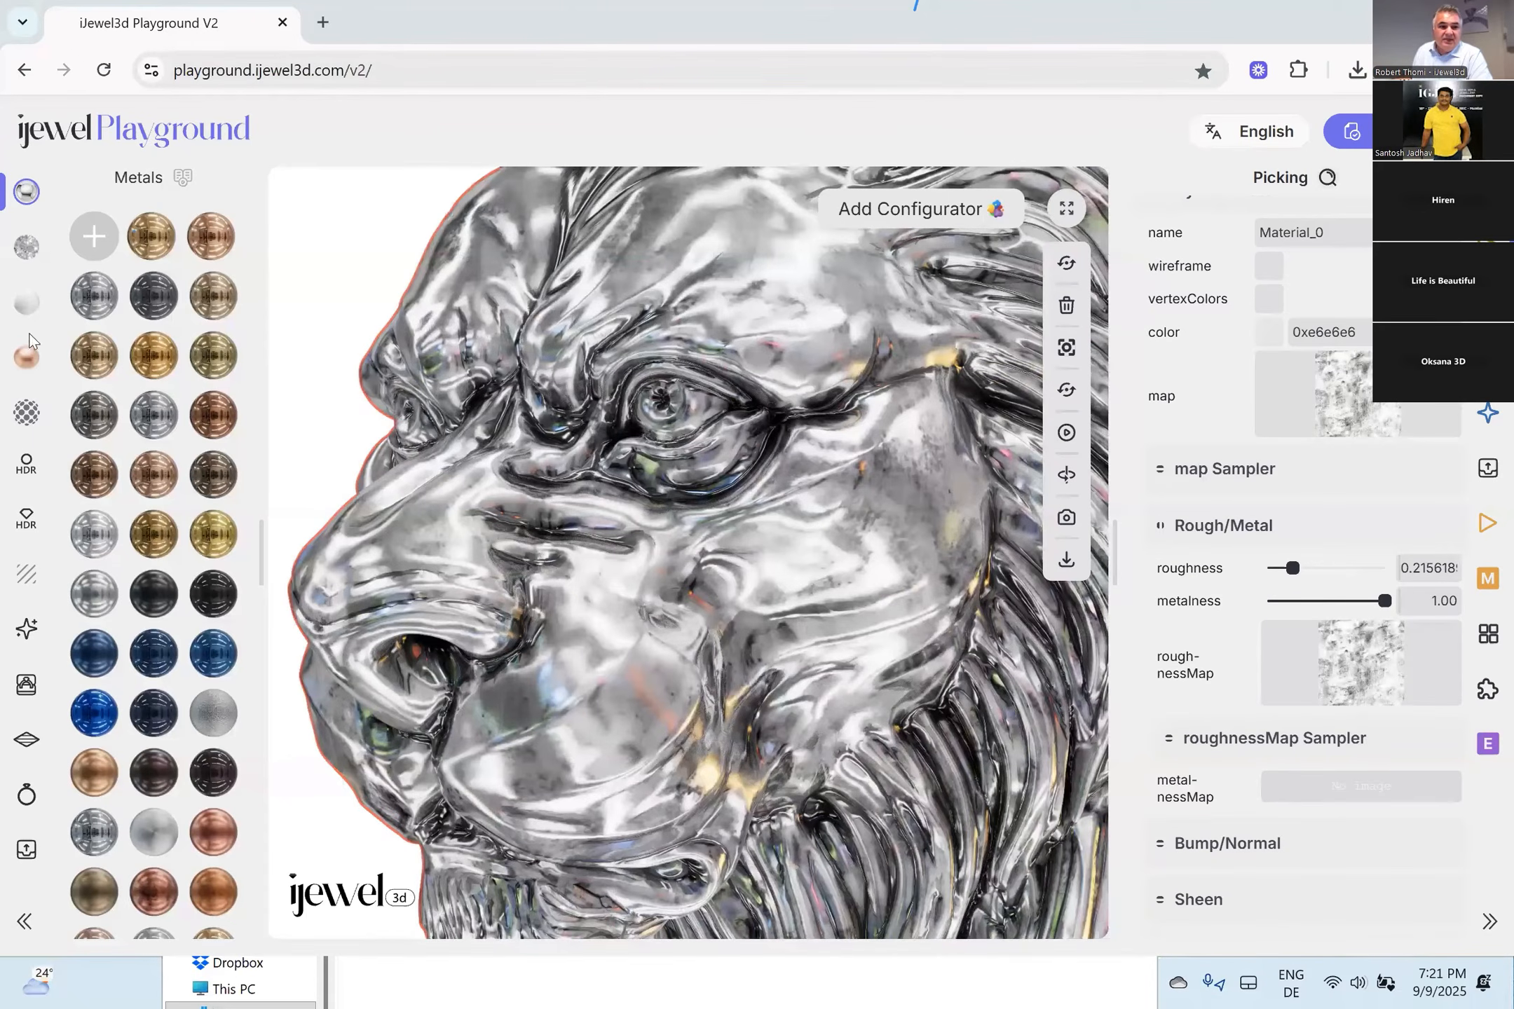
Try the first metal lighting environment, switch to env_metal_009, and check its reflections on the lion head from another angle.
click(26, 519)
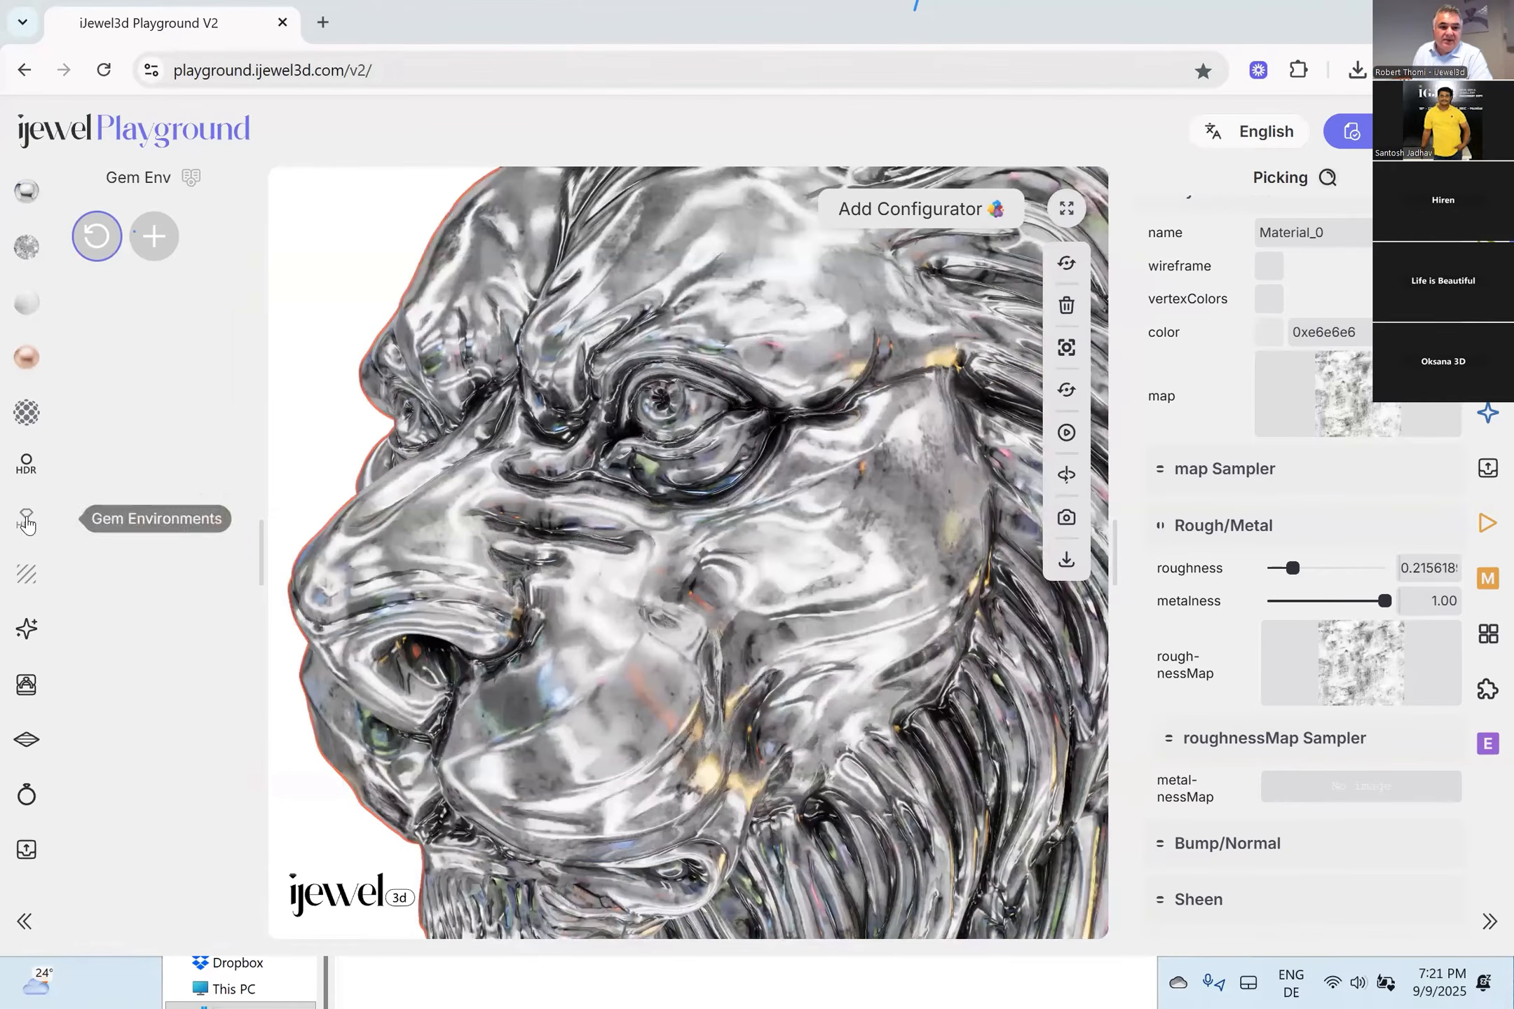
click(26, 469)
click(95, 295)
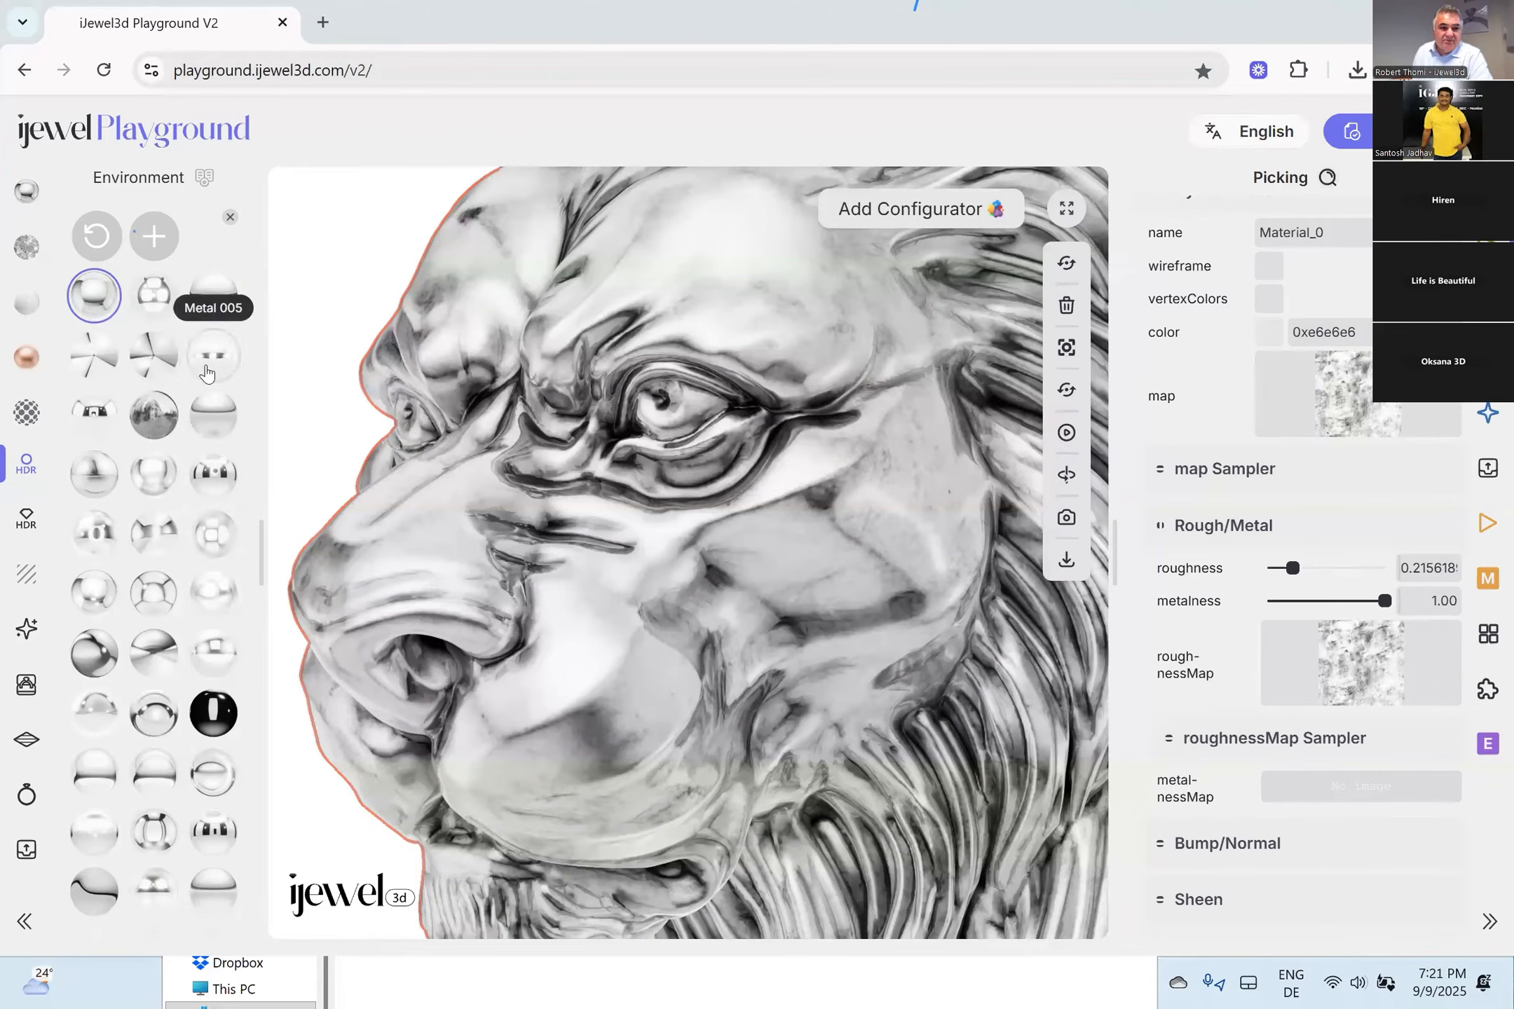
click(98, 475)
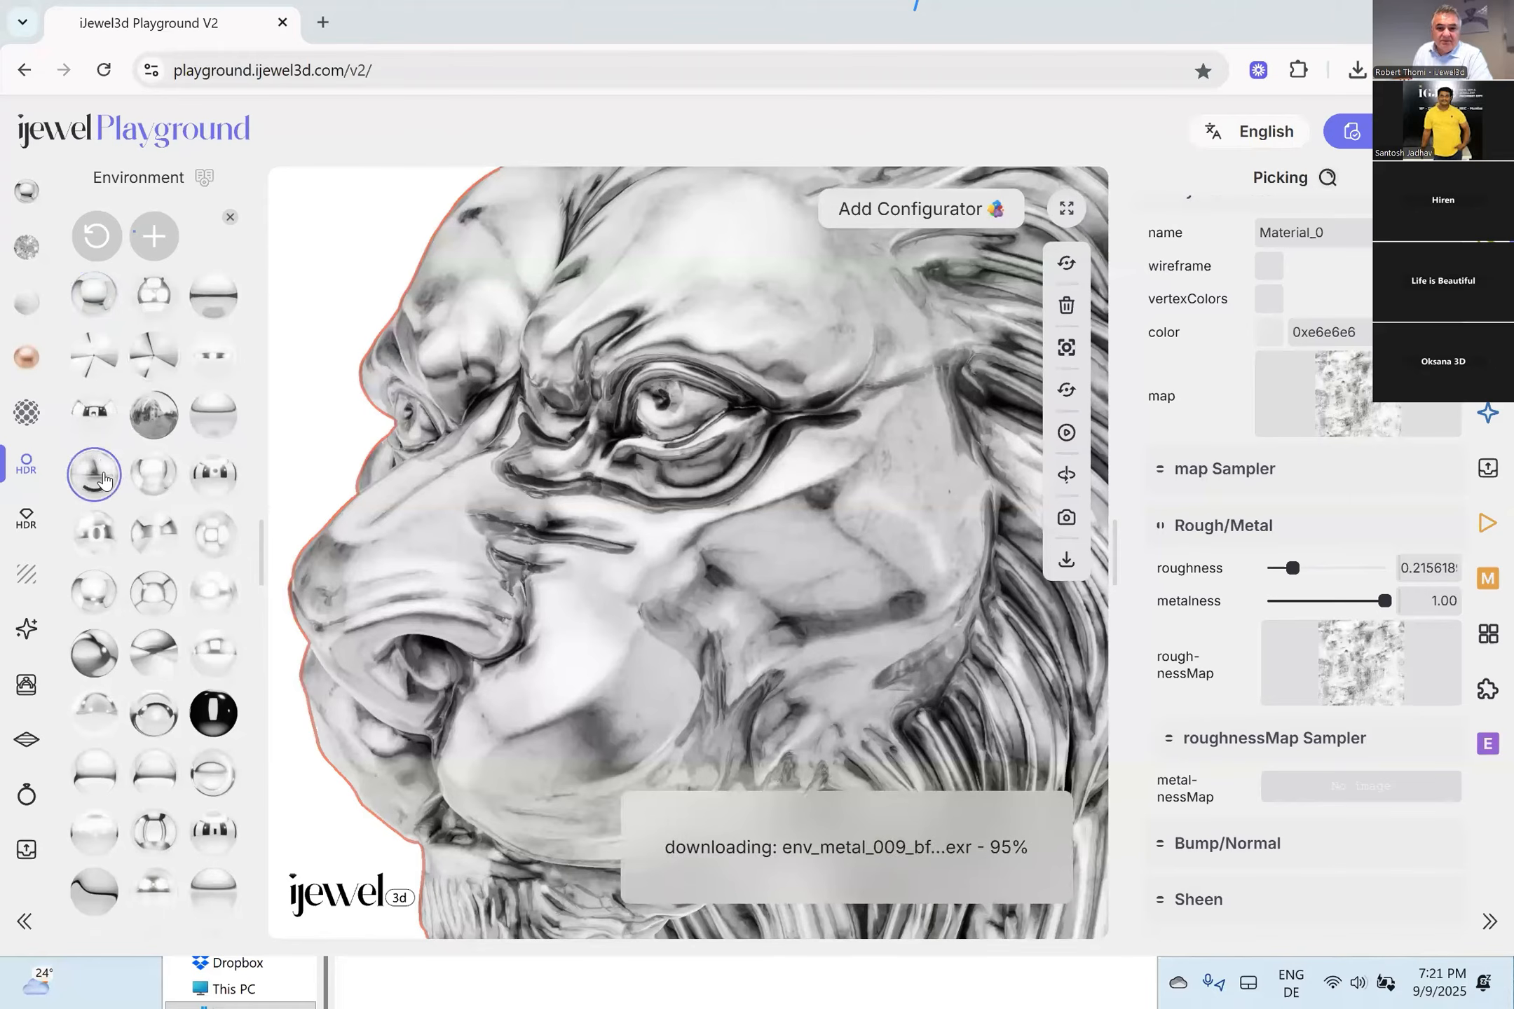
drag(757, 541, 317, 426)
drag(814, 468, 747, 476)
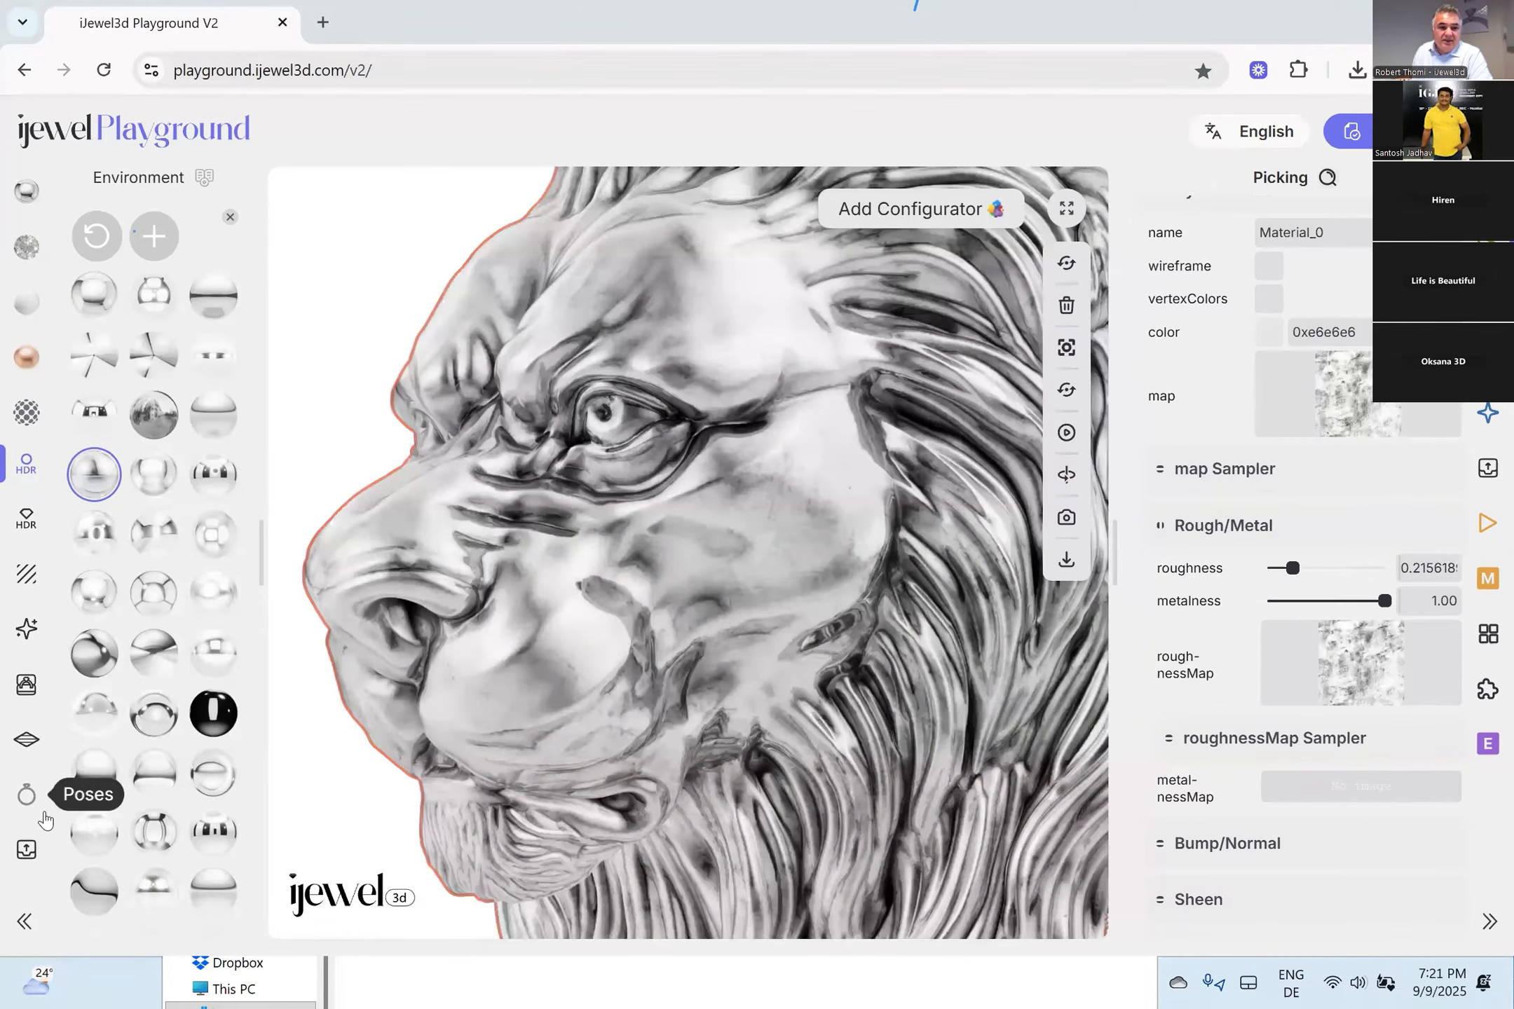
Lower the environment intensity to 0.56 in the advanced settings.
scroll(45, 841, down, 3)
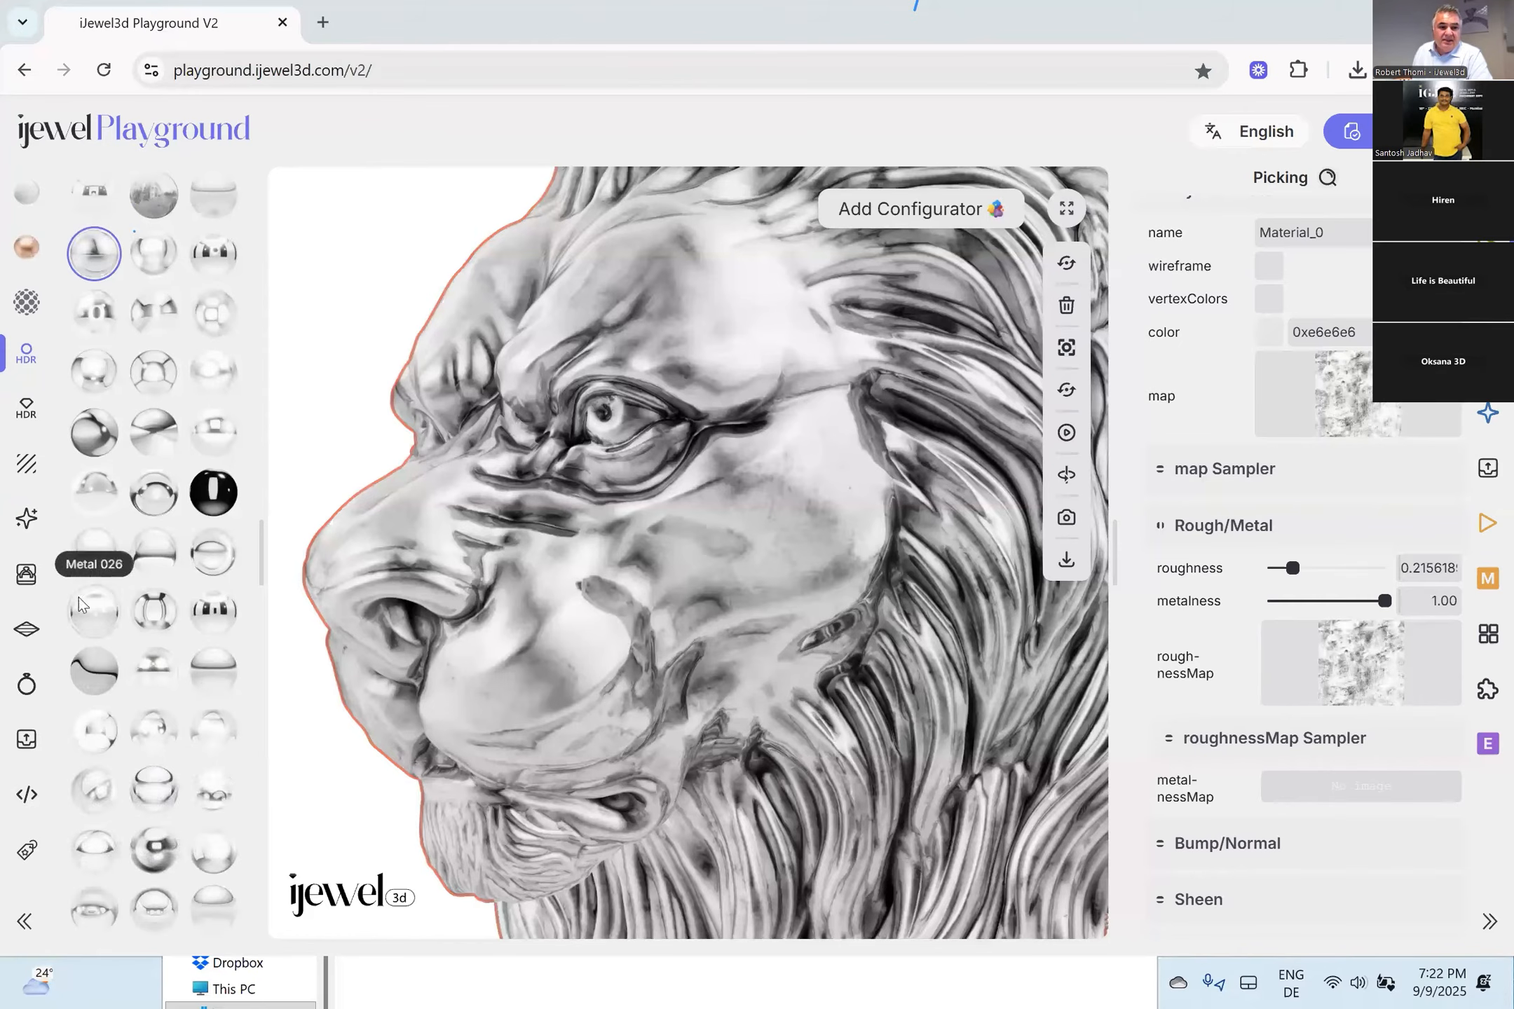
scroll(63, 609, down, 1)
scroll(26, 855, down, 1)
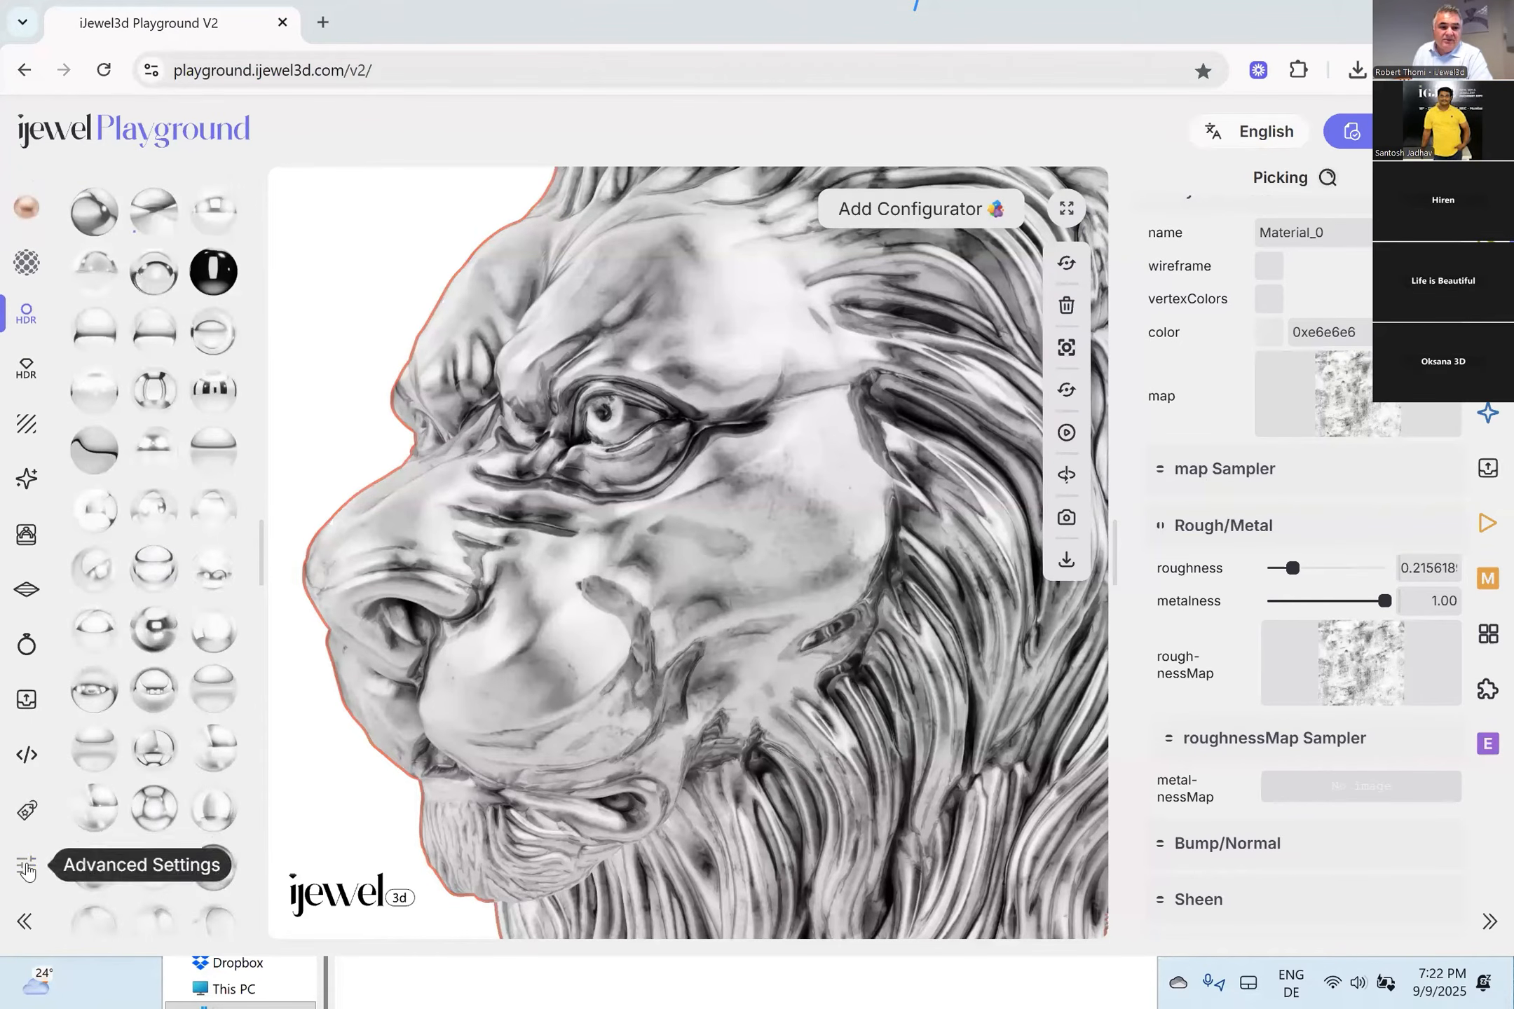
click(26, 865)
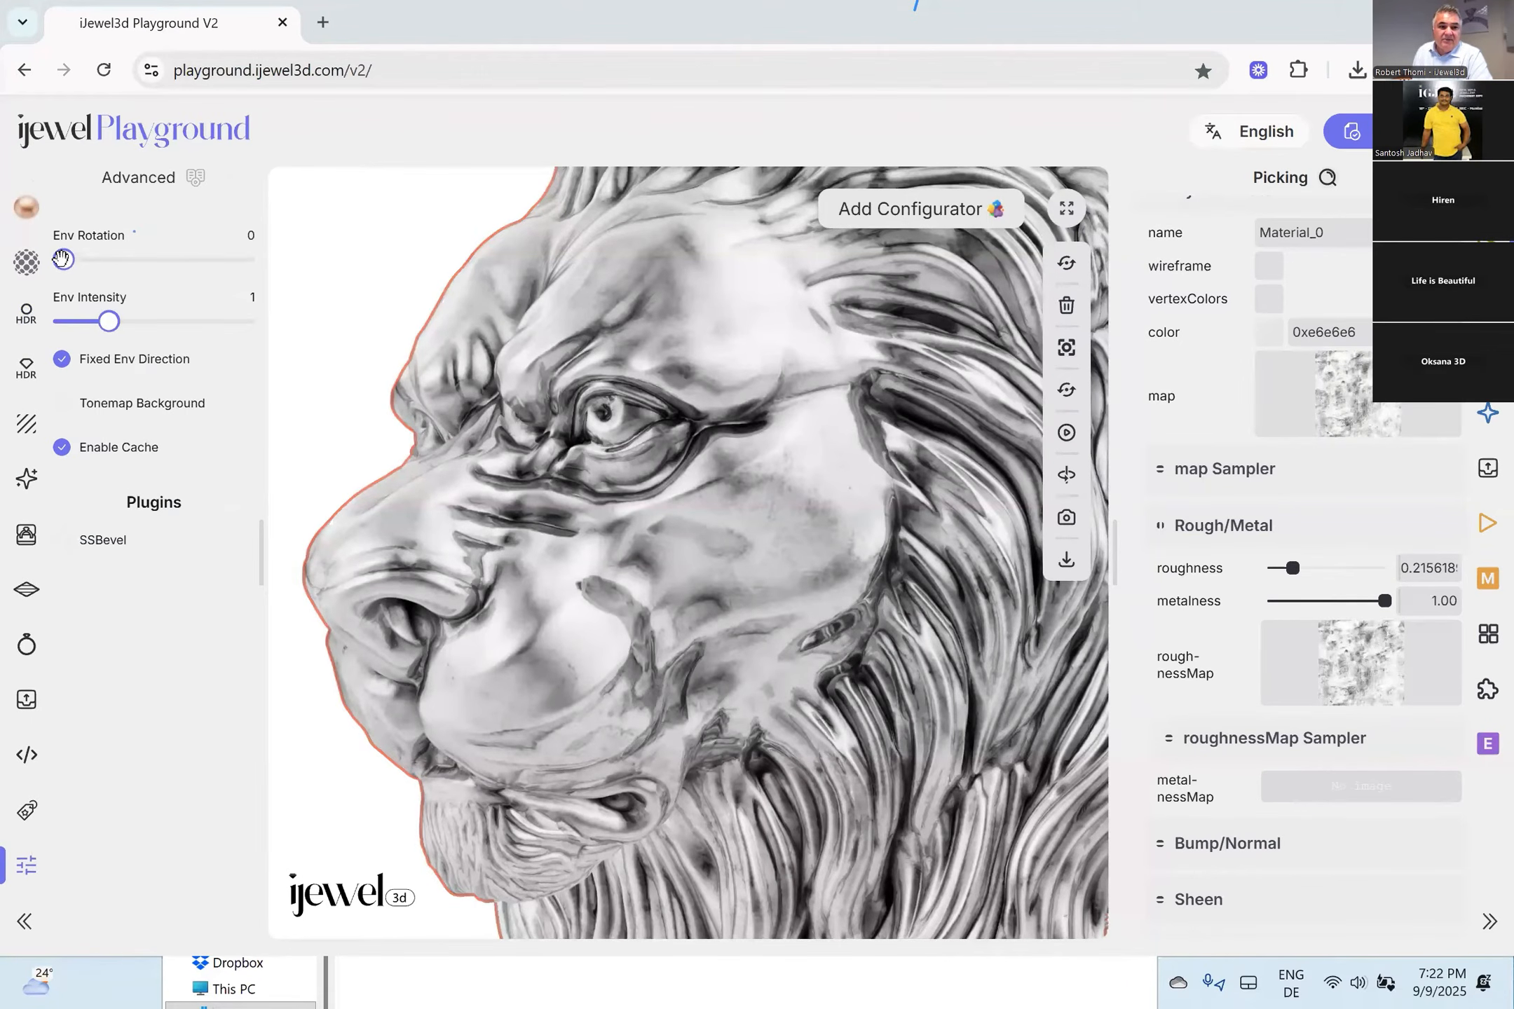
drag(112, 324, 89, 326)
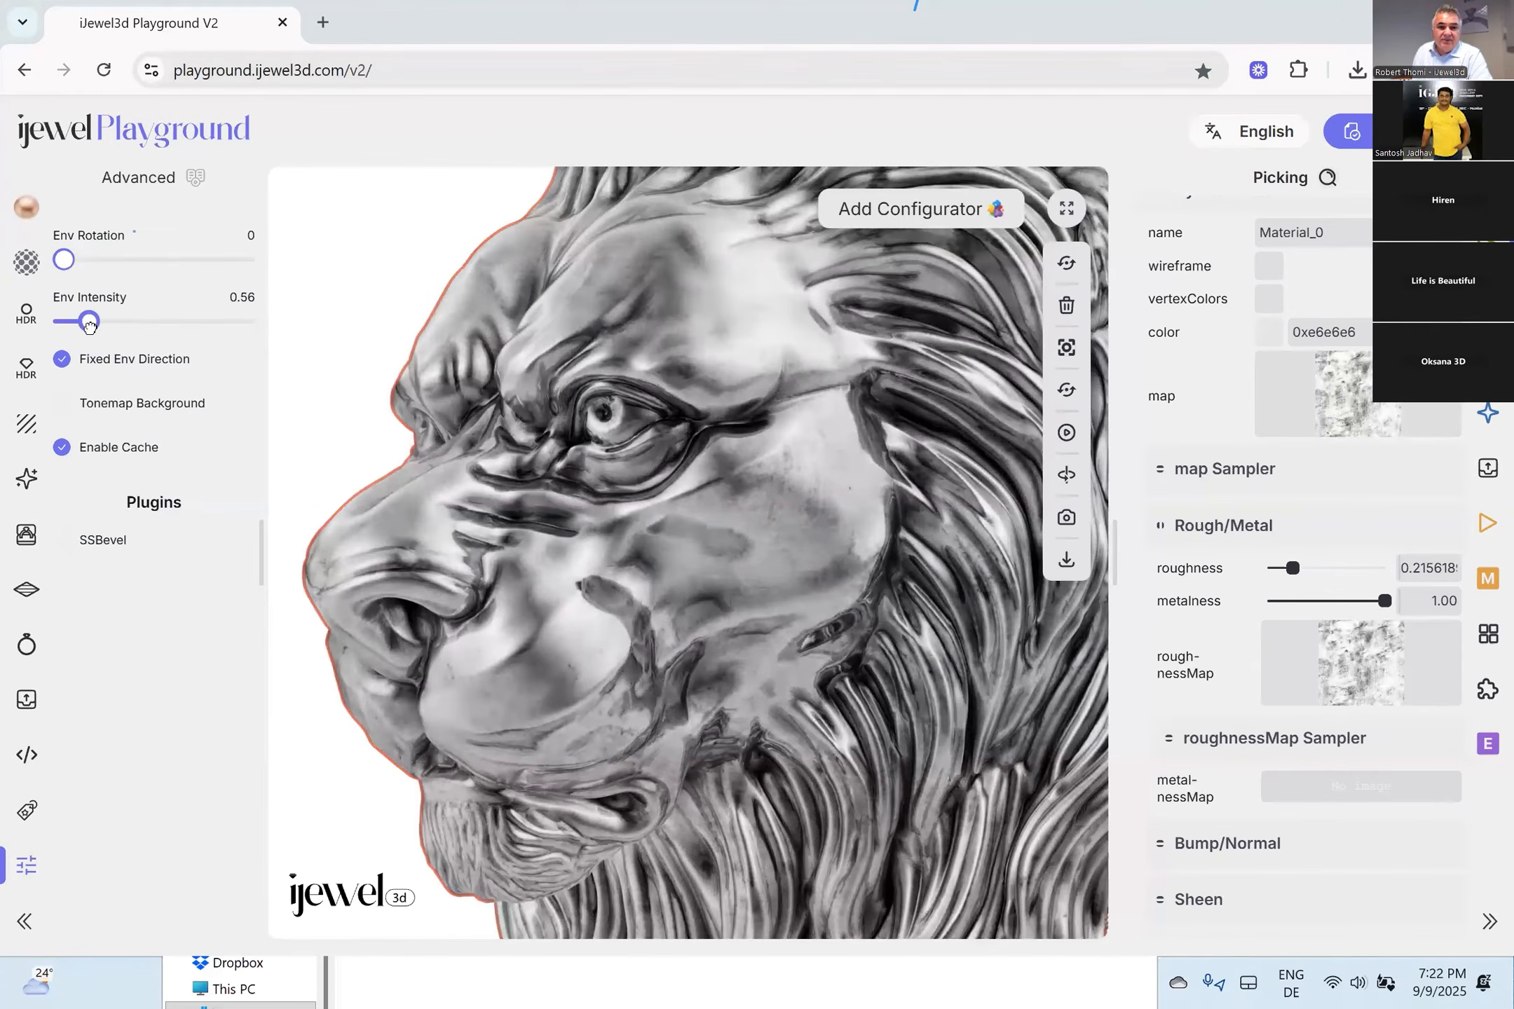
Try different overlay colours in the lion material's LayeredMaterial settings, ending on black 0x000000.
mouse_move(636, 483)
mouse_down()
mouse_move(694, 499)
mouse_move(645, 496)
mouse_up()
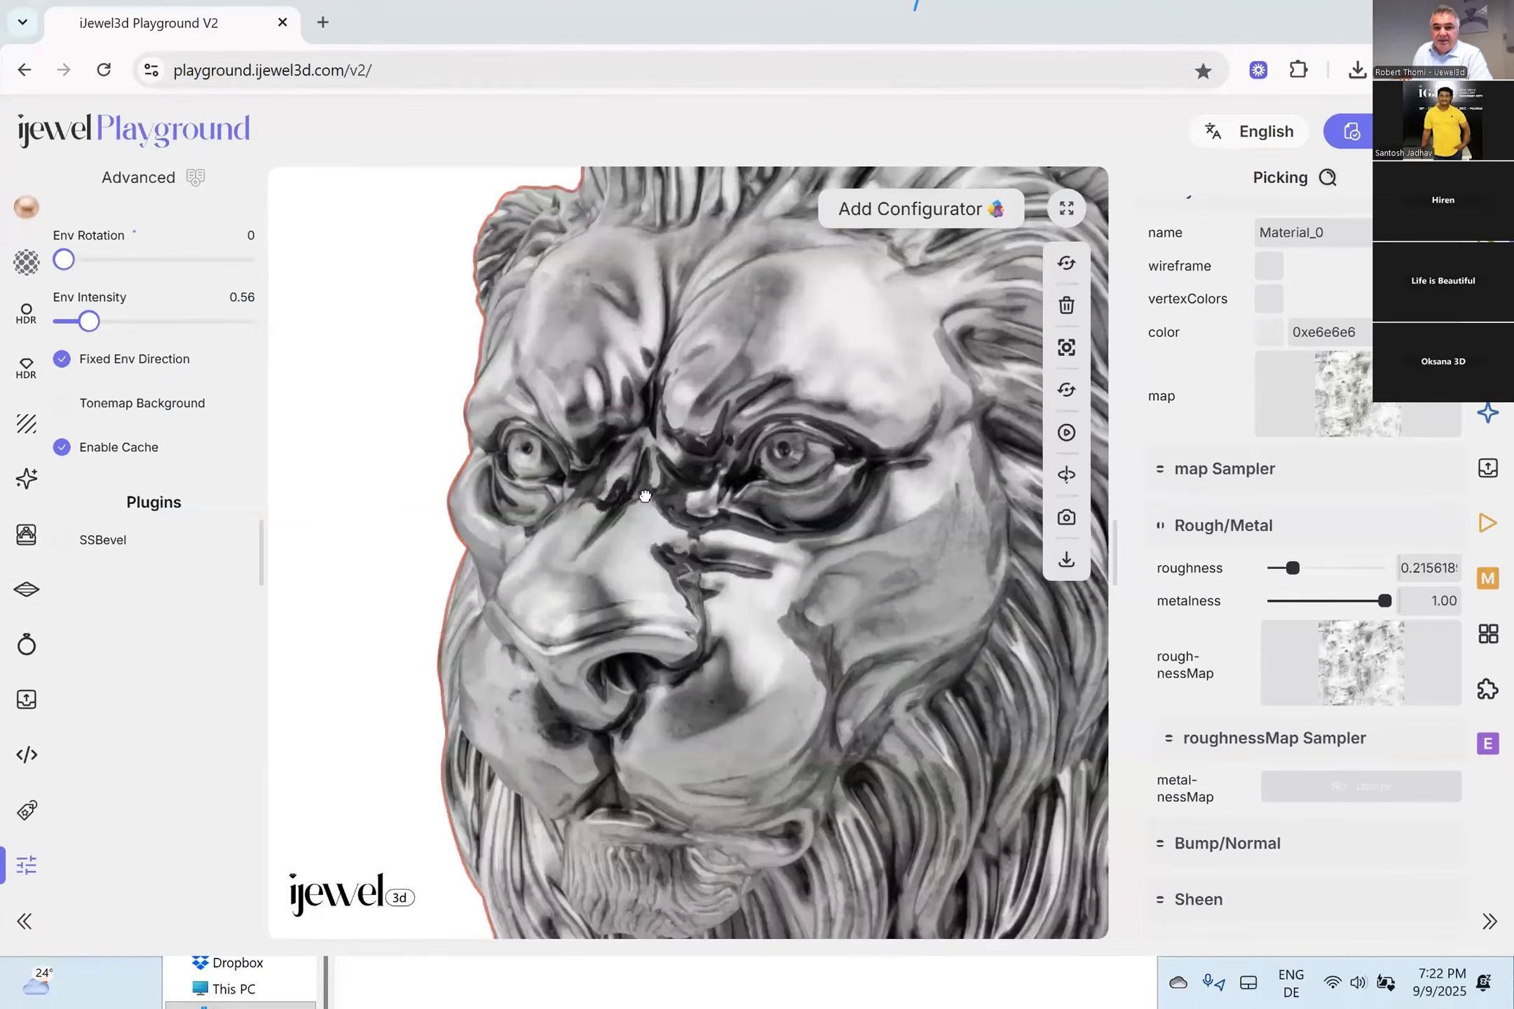
scroll(854, 531, up, 5)
scroll(1307, 508, down, 10)
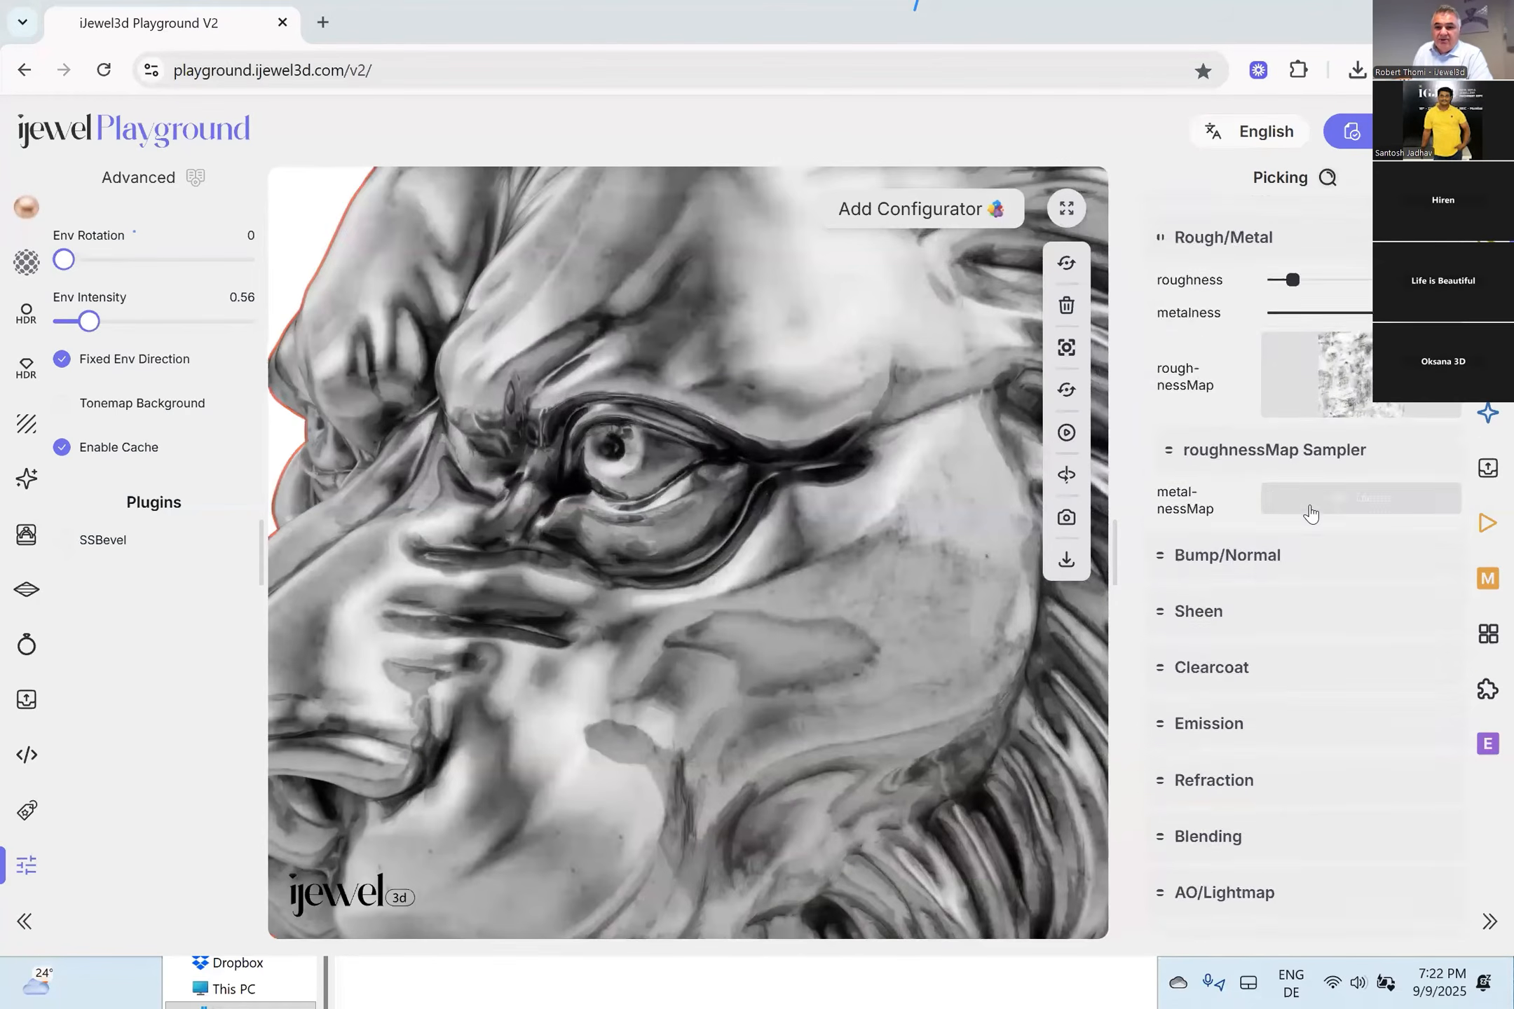
scroll(1310, 513, down, 10)
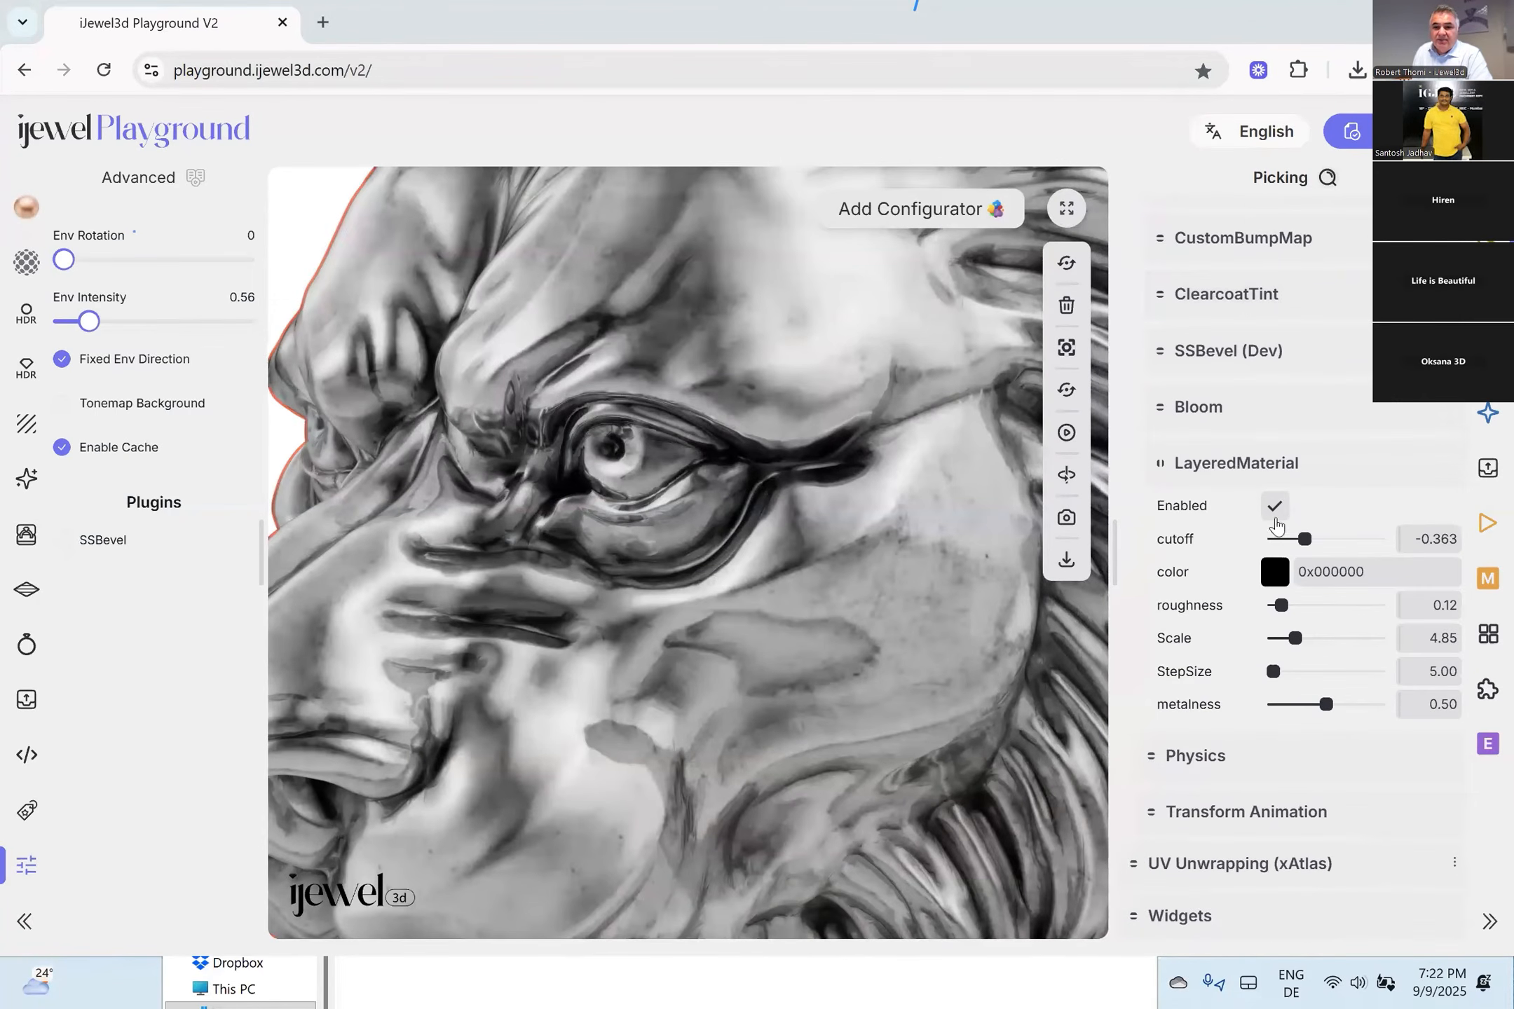
click(1276, 580)
drag(1335, 612, 1211, 722)
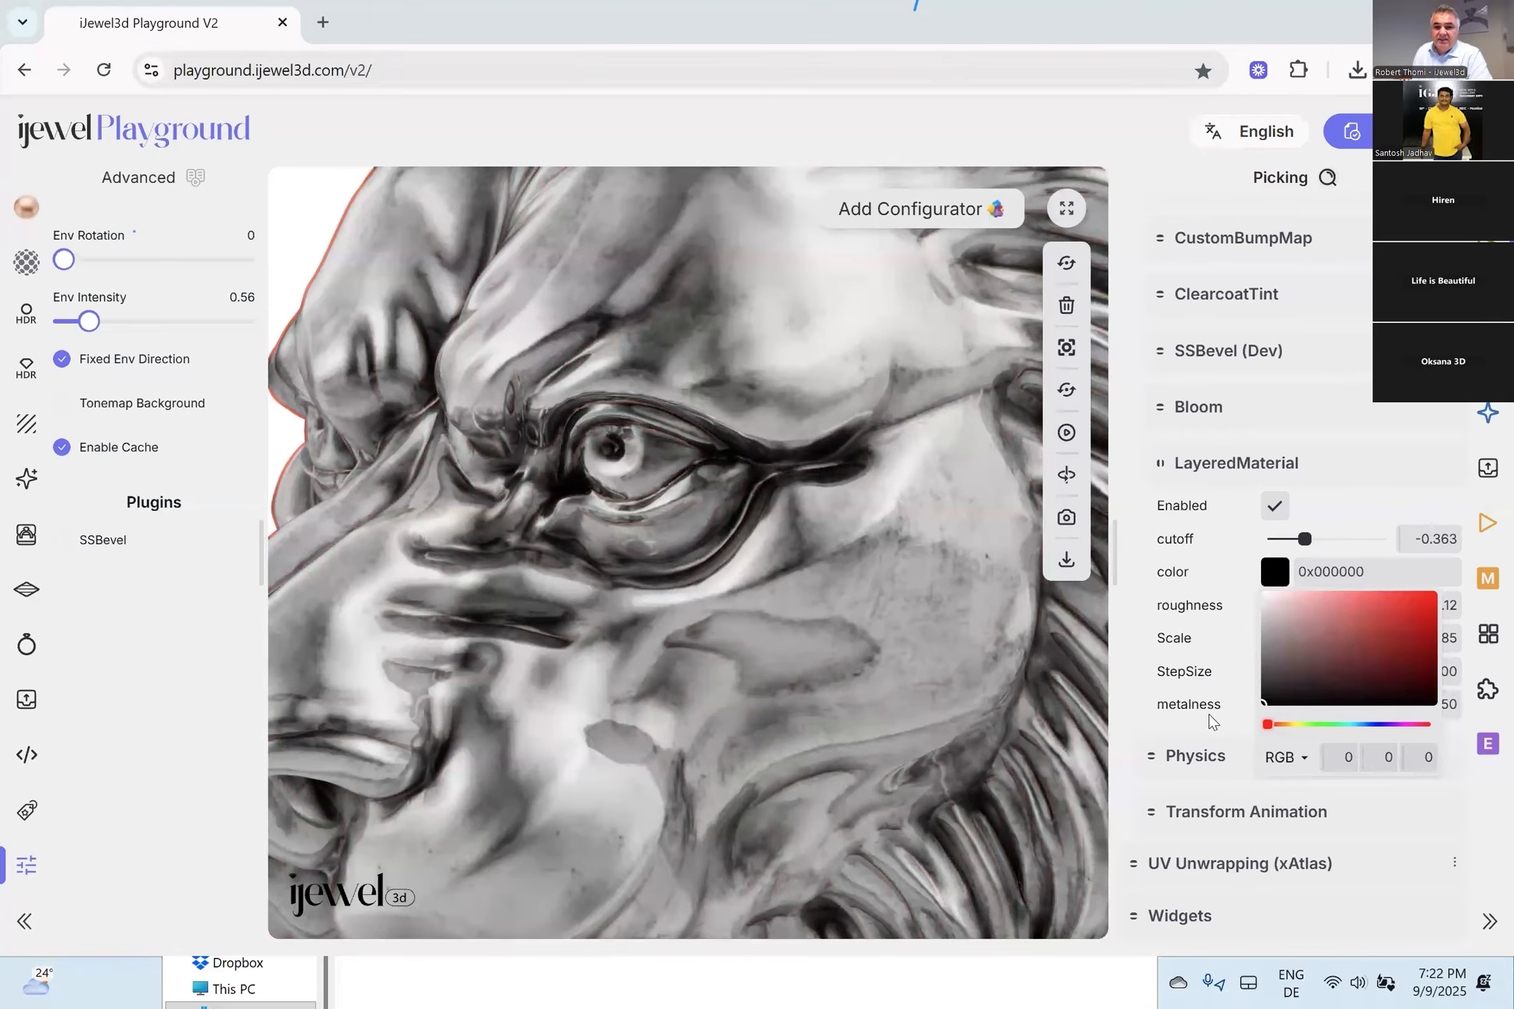
click(1210, 623)
Set the lion's LayeredMaterial roughness to 0.29, Scale to 1.41 and StepSize to 18.83, and inspect the face from several angles.
mouse_move(1284, 607)
mouse_down()
mouse_move(1331, 614)
mouse_move(1301, 602)
mouse_move(1325, 635)
mouse_move(1273, 640)
mouse_move(1290, 679)
mouse_up()
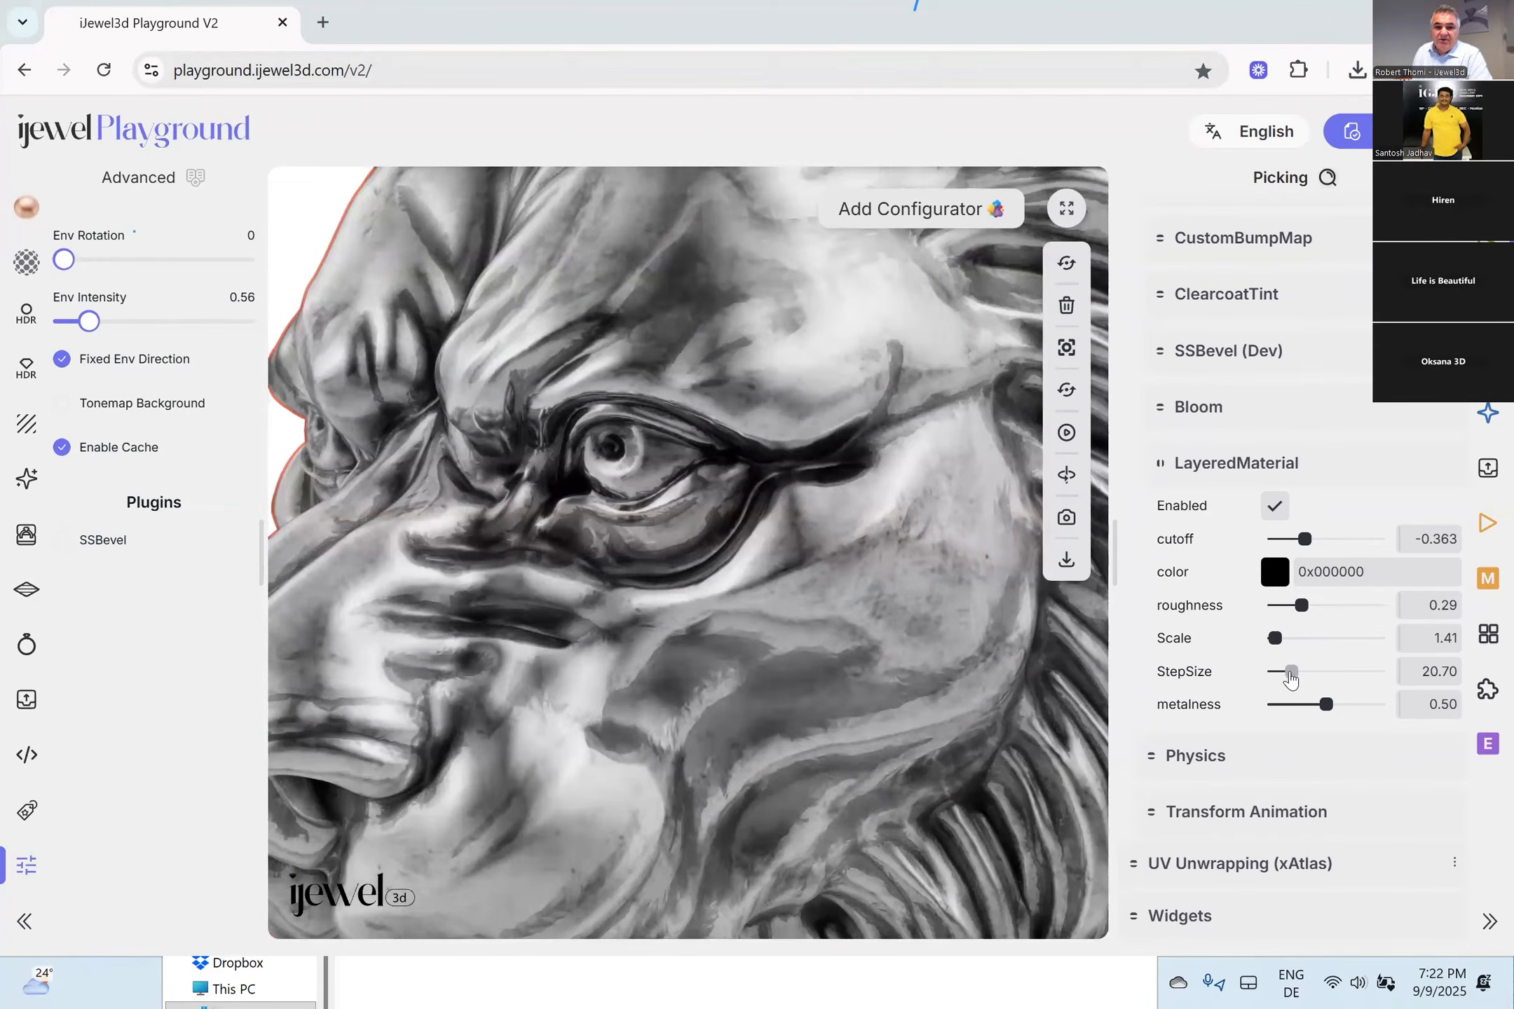
drag(960, 653, 857, 462)
drag(889, 558, 918, 644)
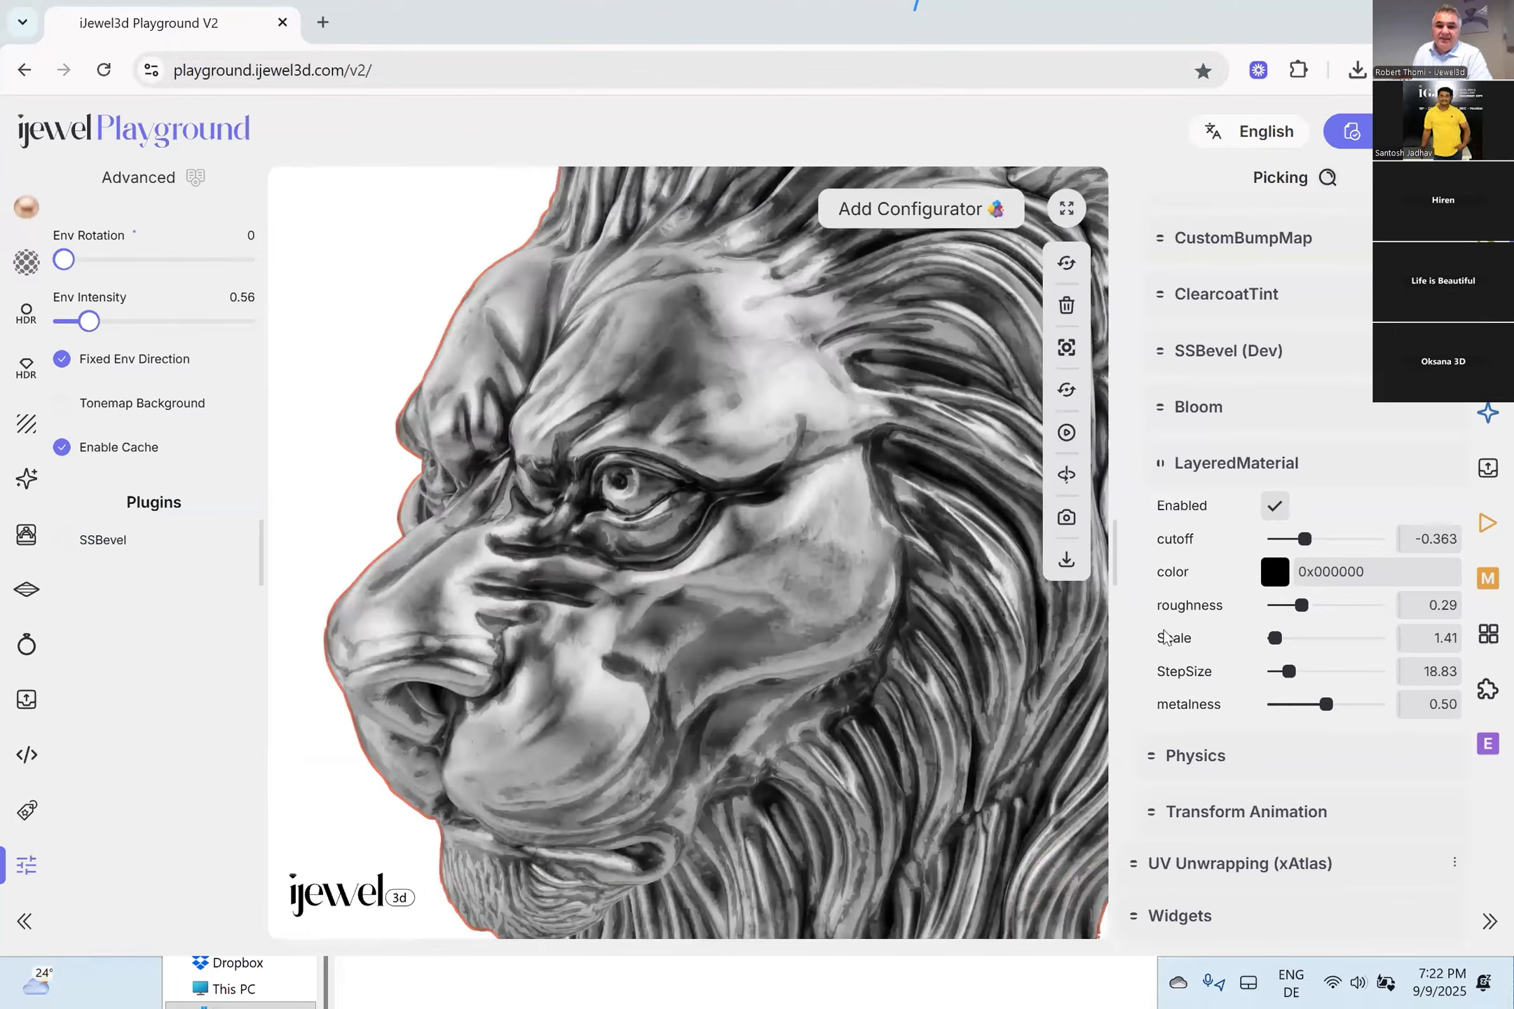
drag(794, 633, 910, 538)
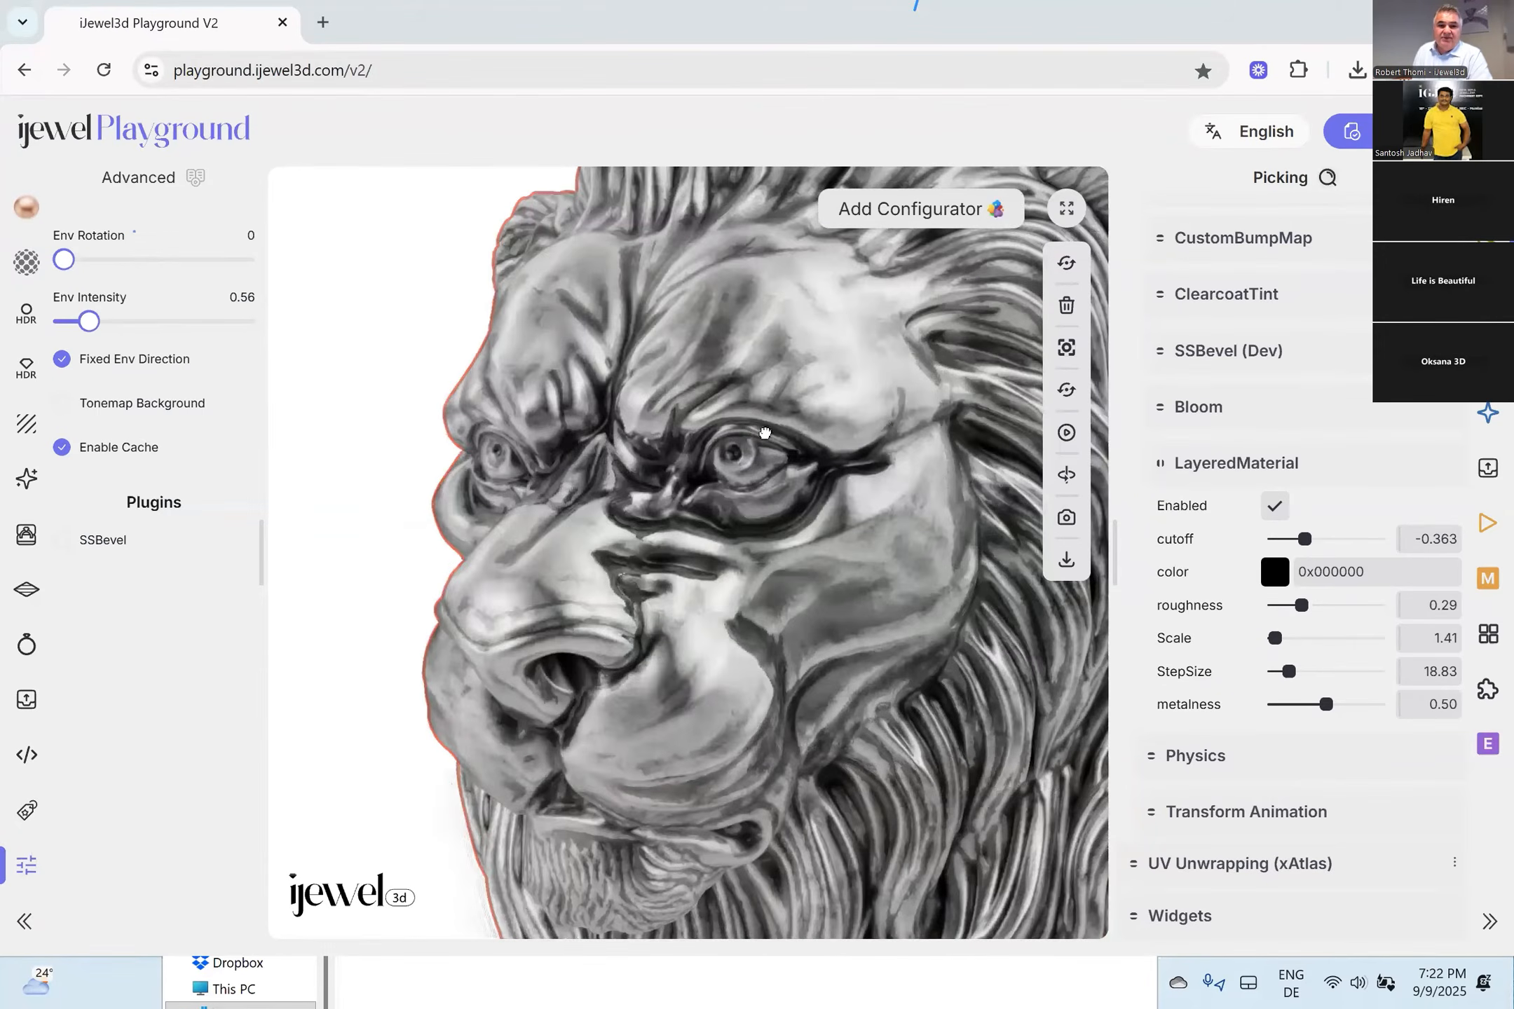
drag(765, 434, 460, 375)
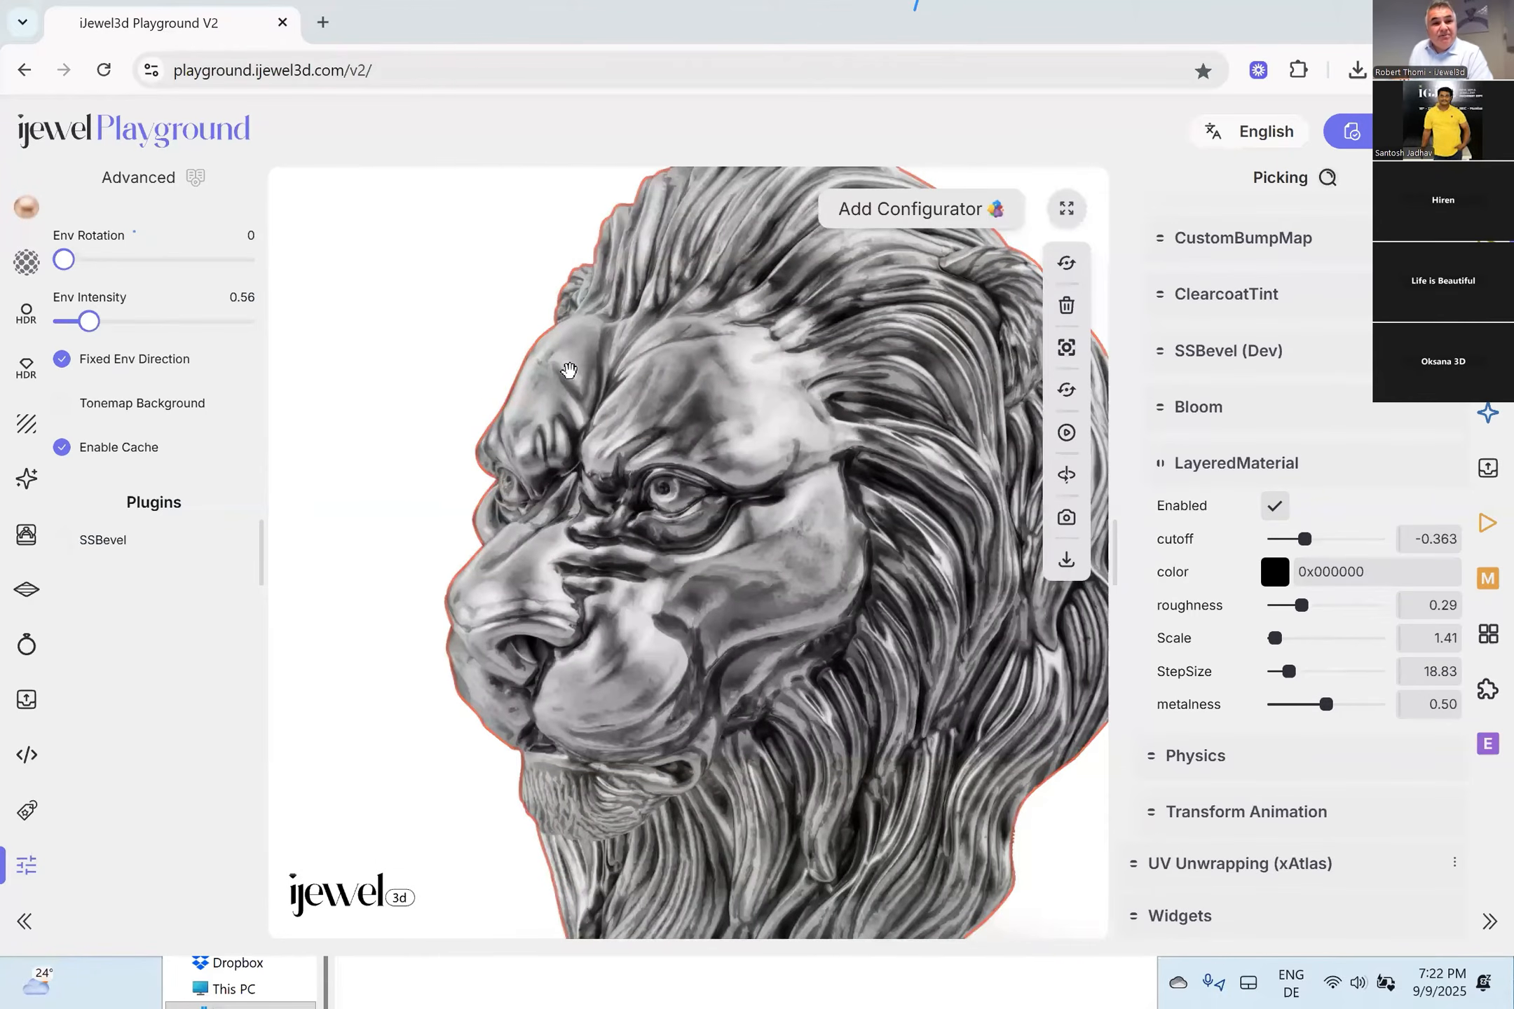
Reload the playground page to discard the lion scene and load the diamond watch model file.
click(104, 70)
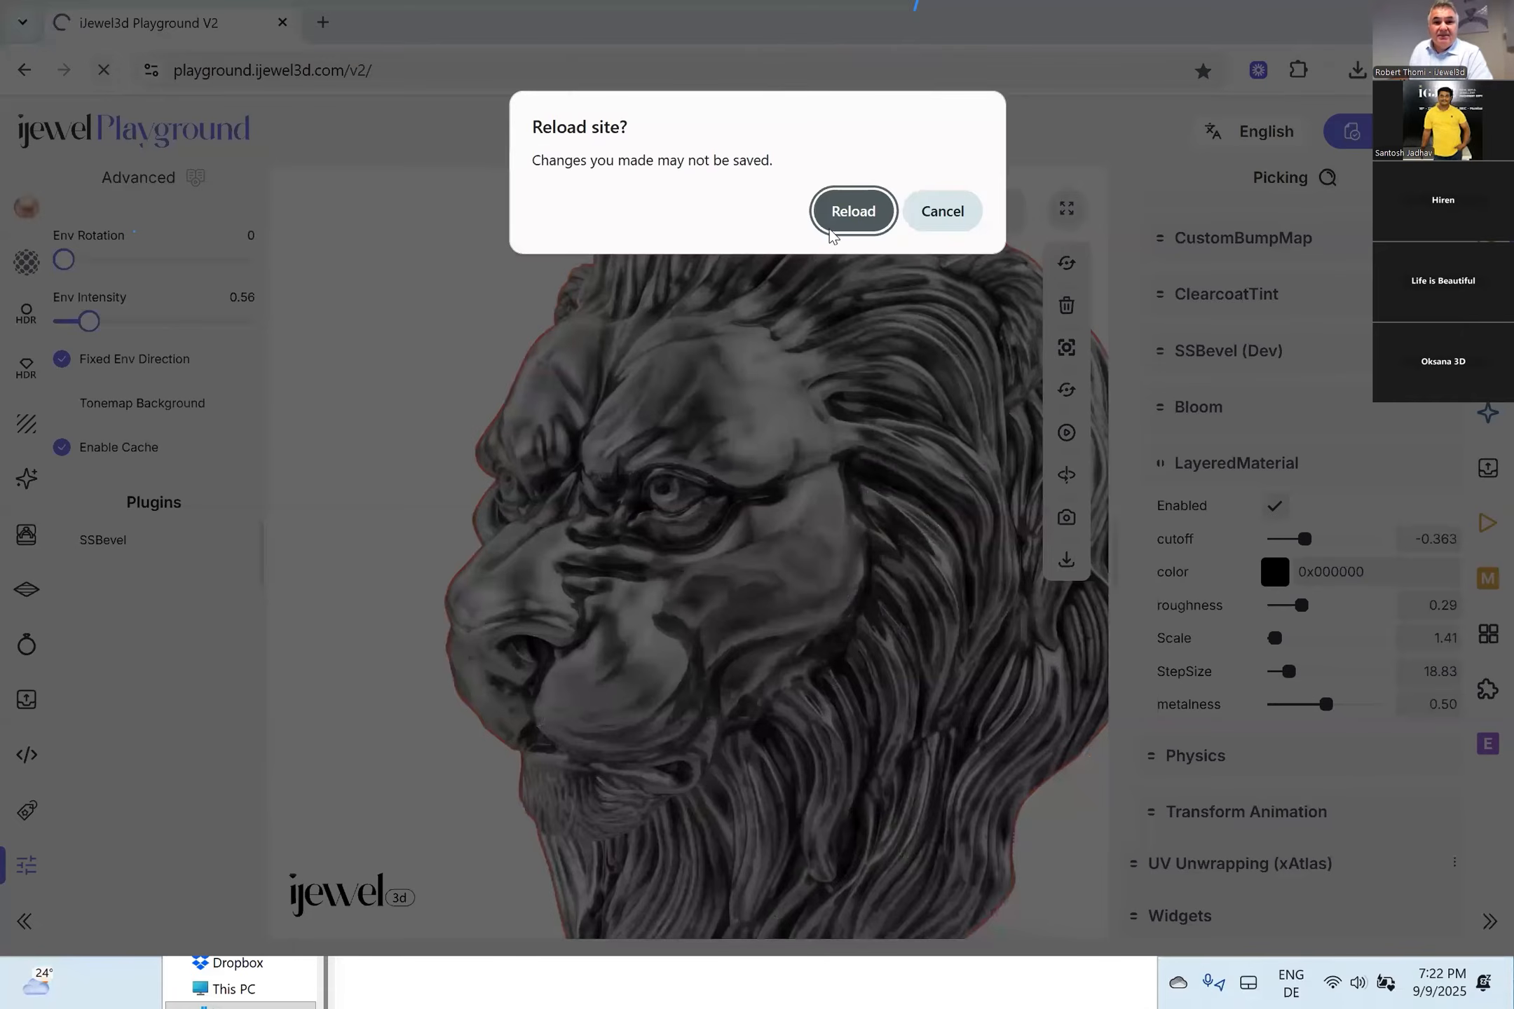
click(851, 210)
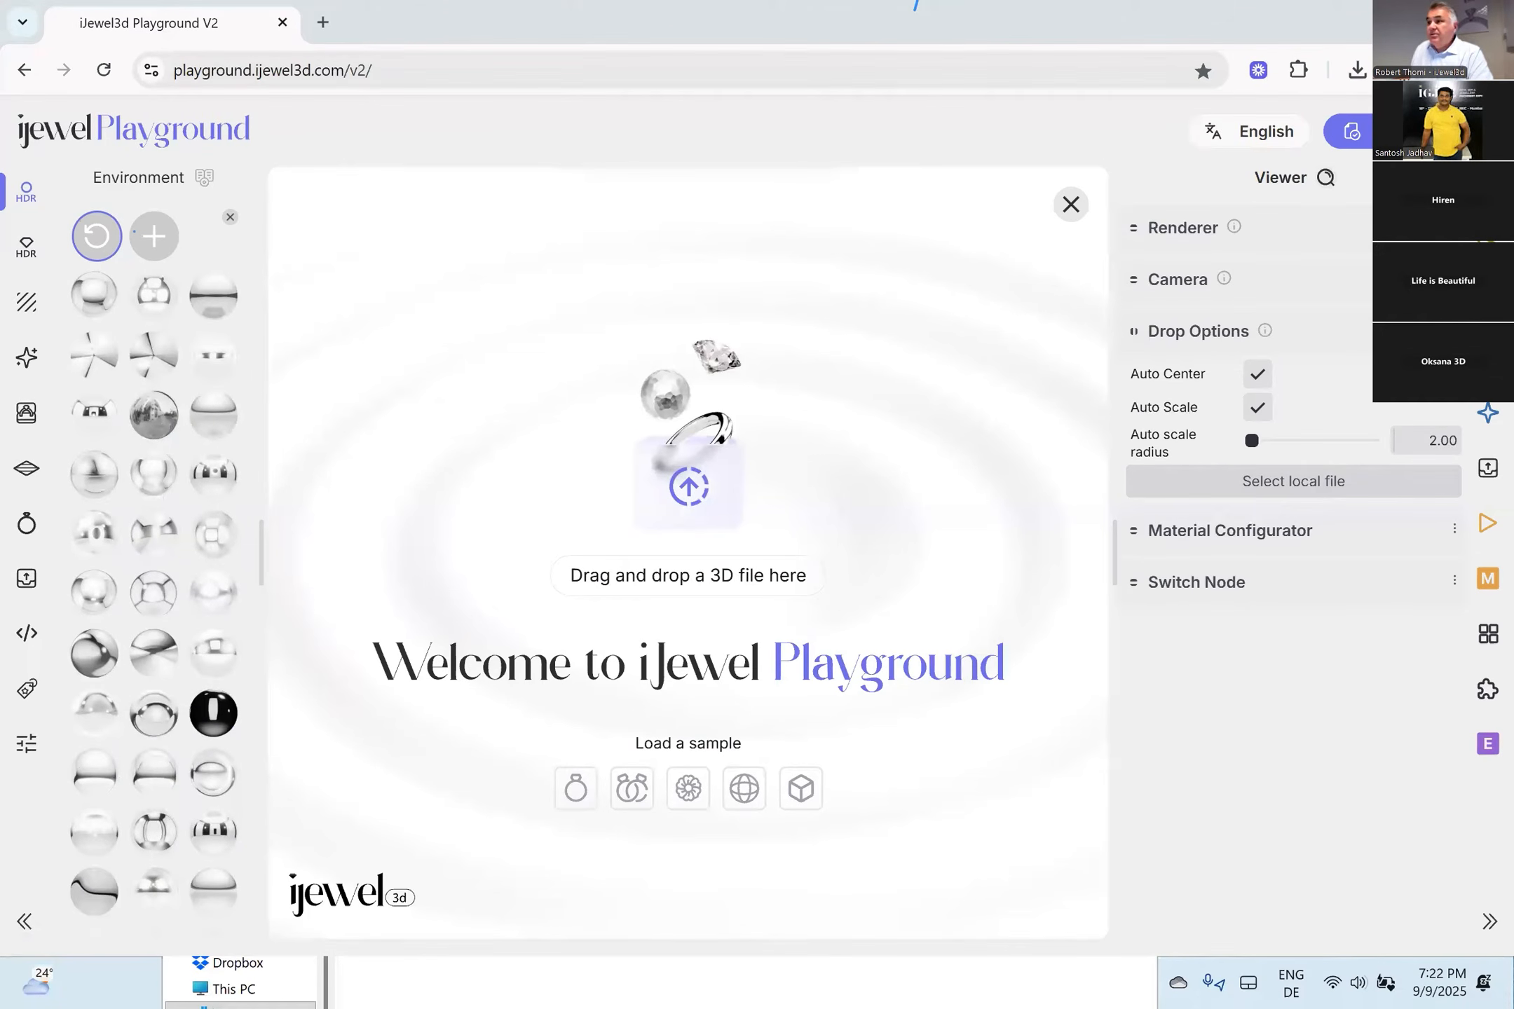
drag(1513, 534, 531, 436)
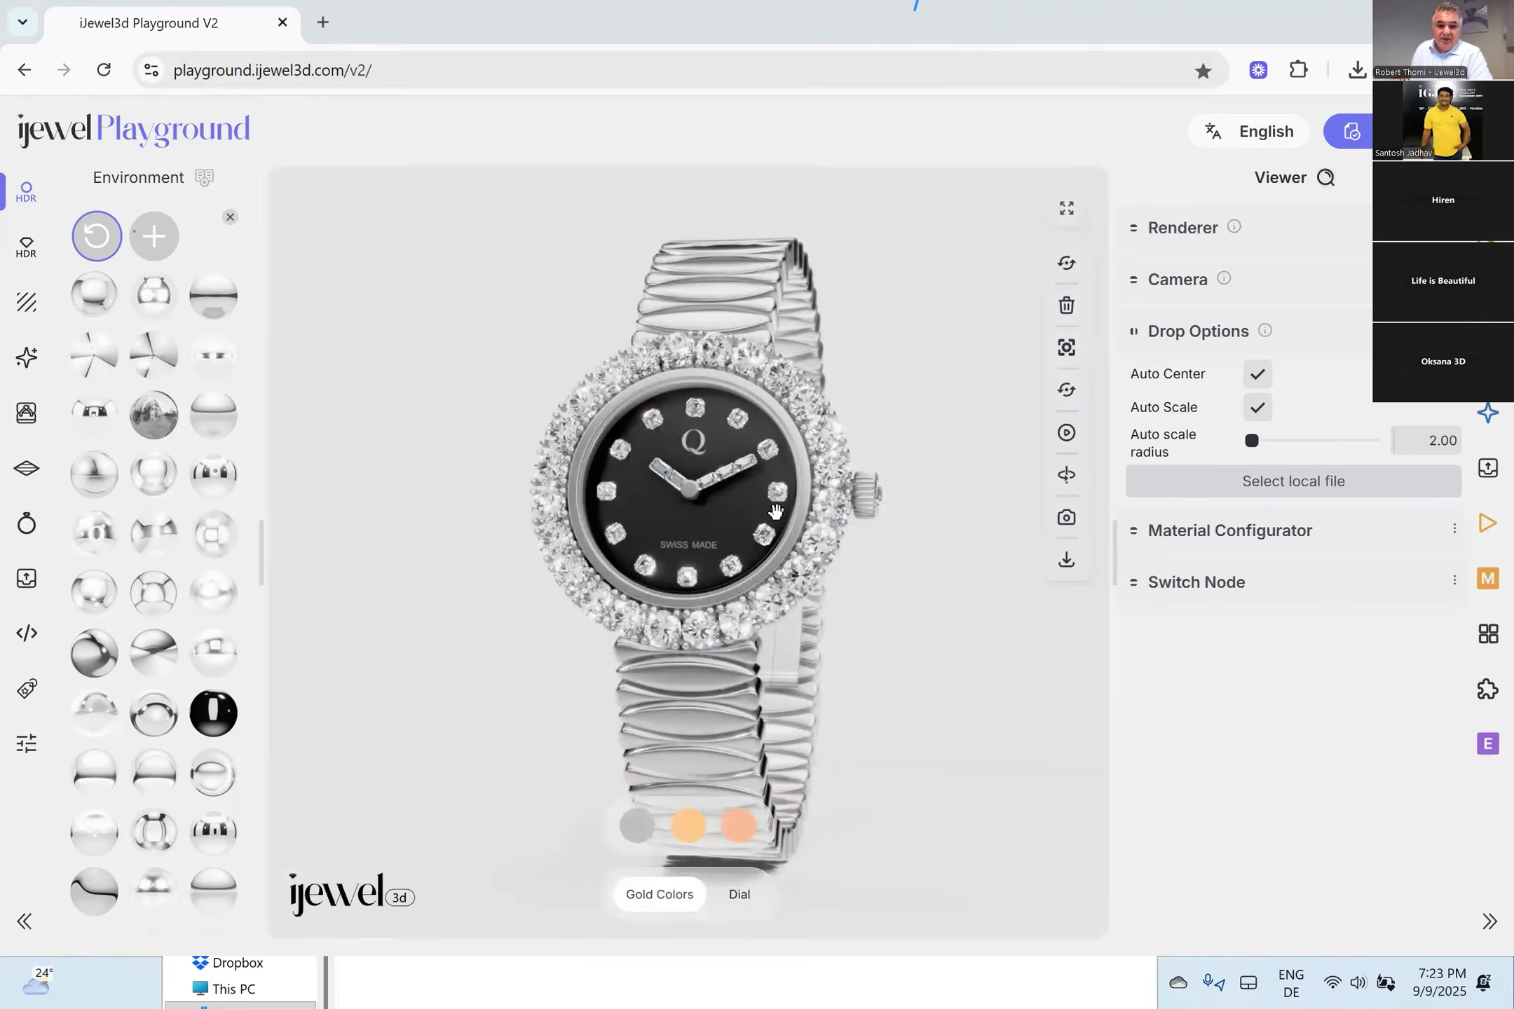
Switch the watch's Dial variant to the dark blue sunburst option and view the dial up close.
click(737, 901)
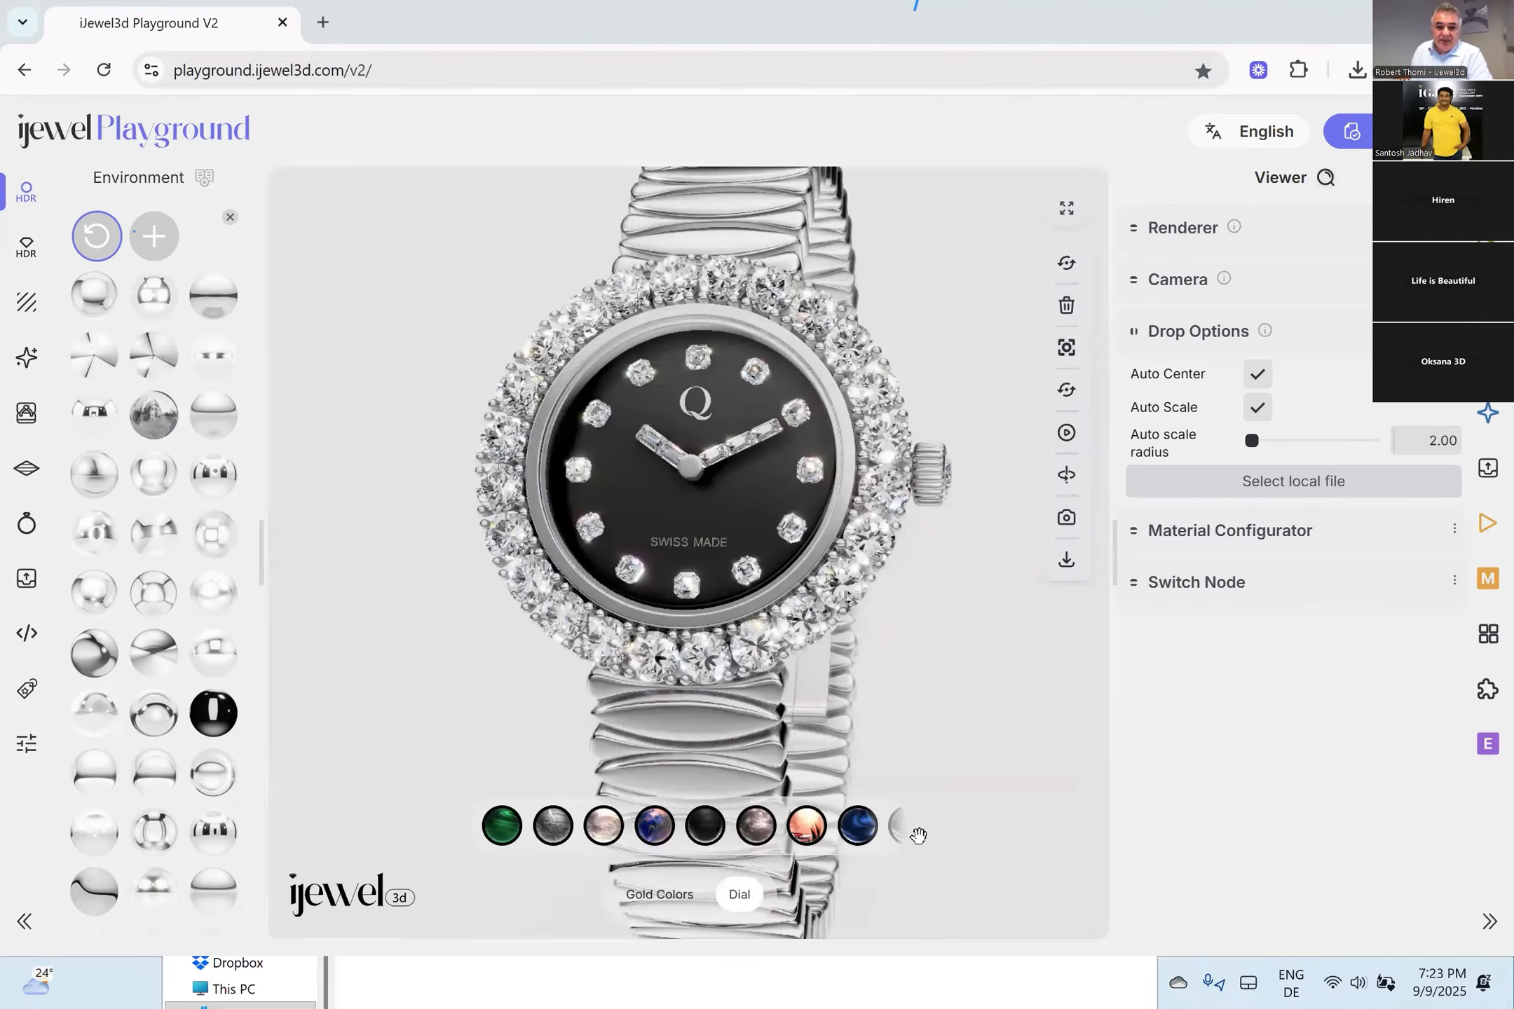
click(855, 827)
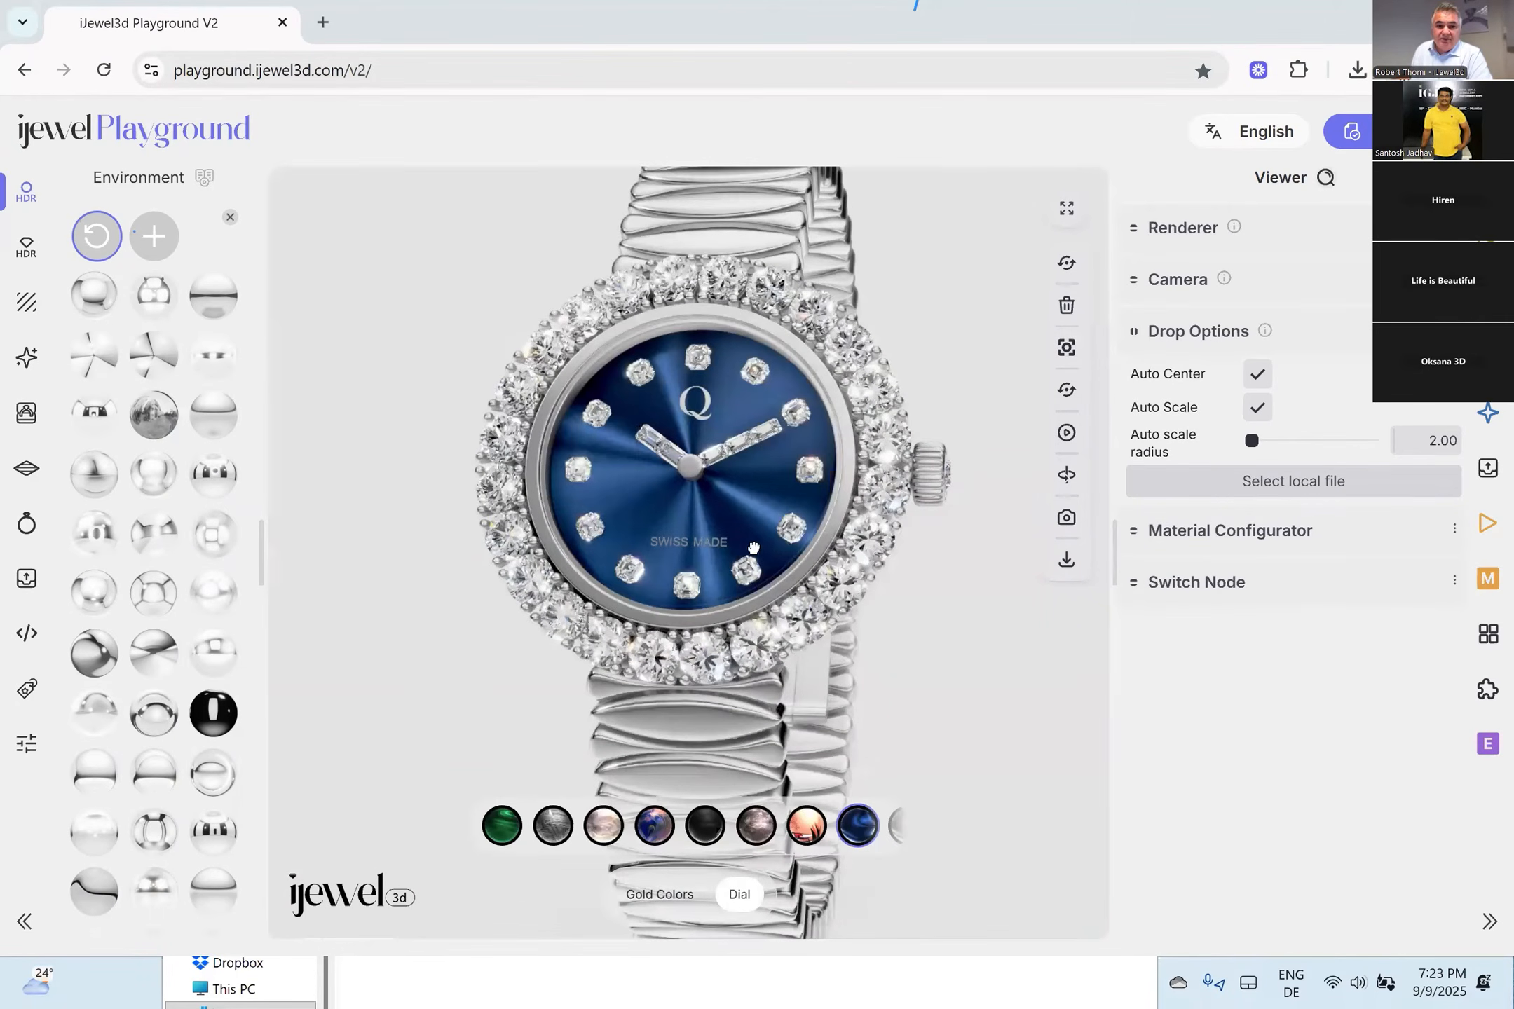
scroll(754, 551, up, 5)
drag(756, 553, 707, 514)
Inspect the blue dial's reflections from several angles and select the dial object Cylinder002.
click(685, 508)
click(684, 506)
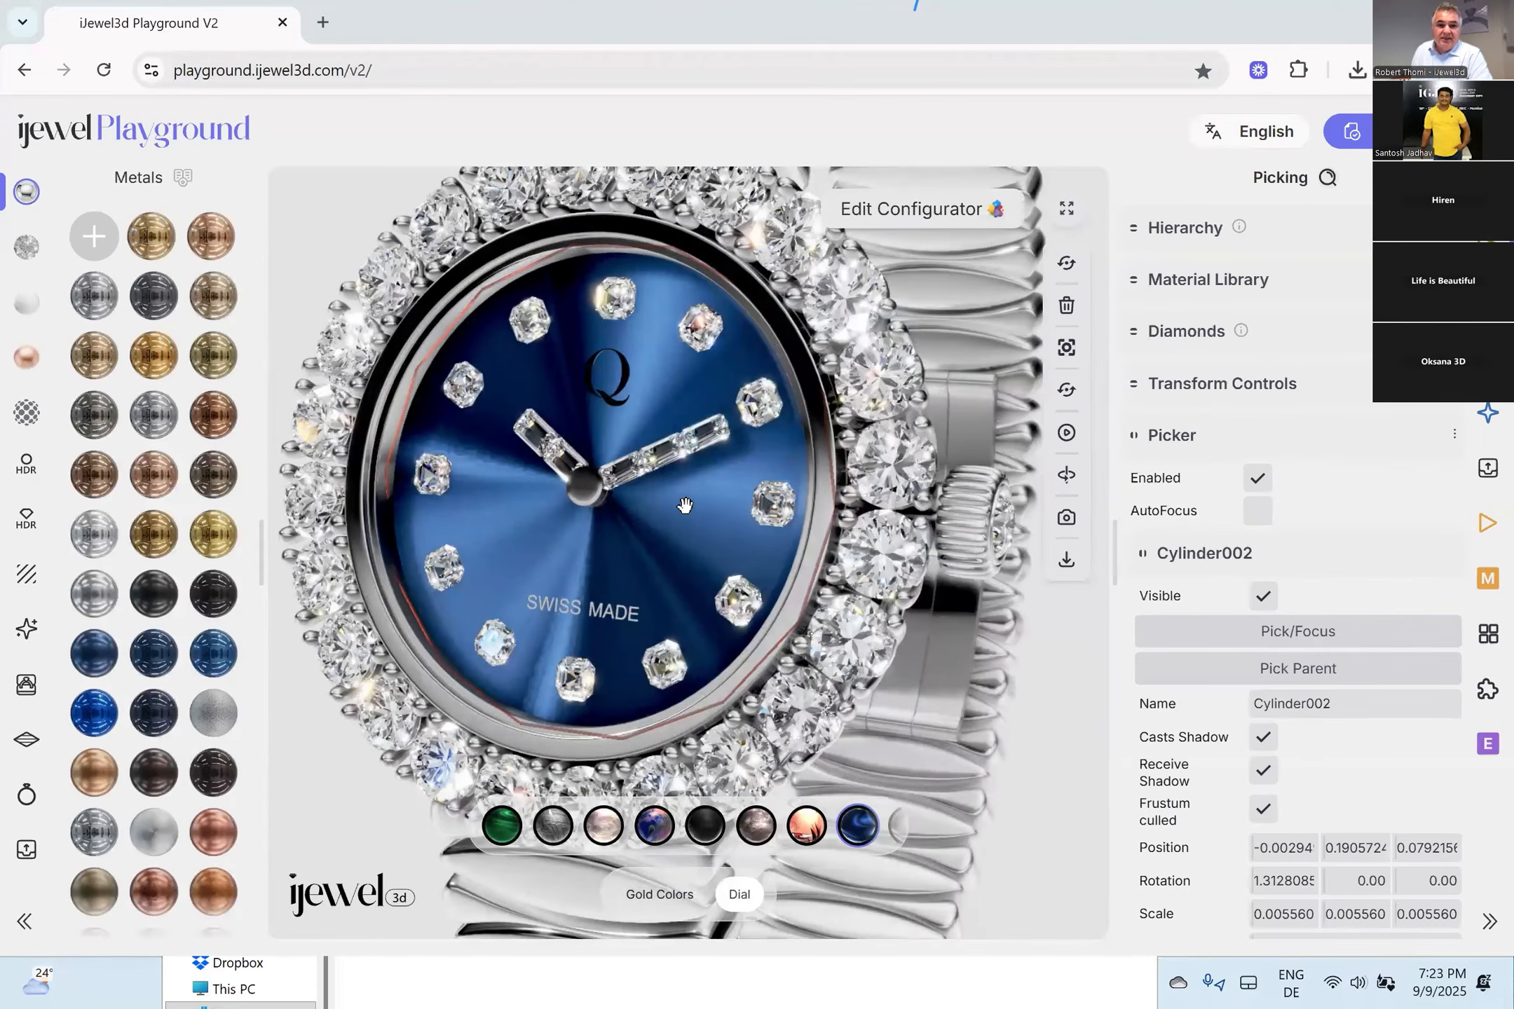
click(313, 243)
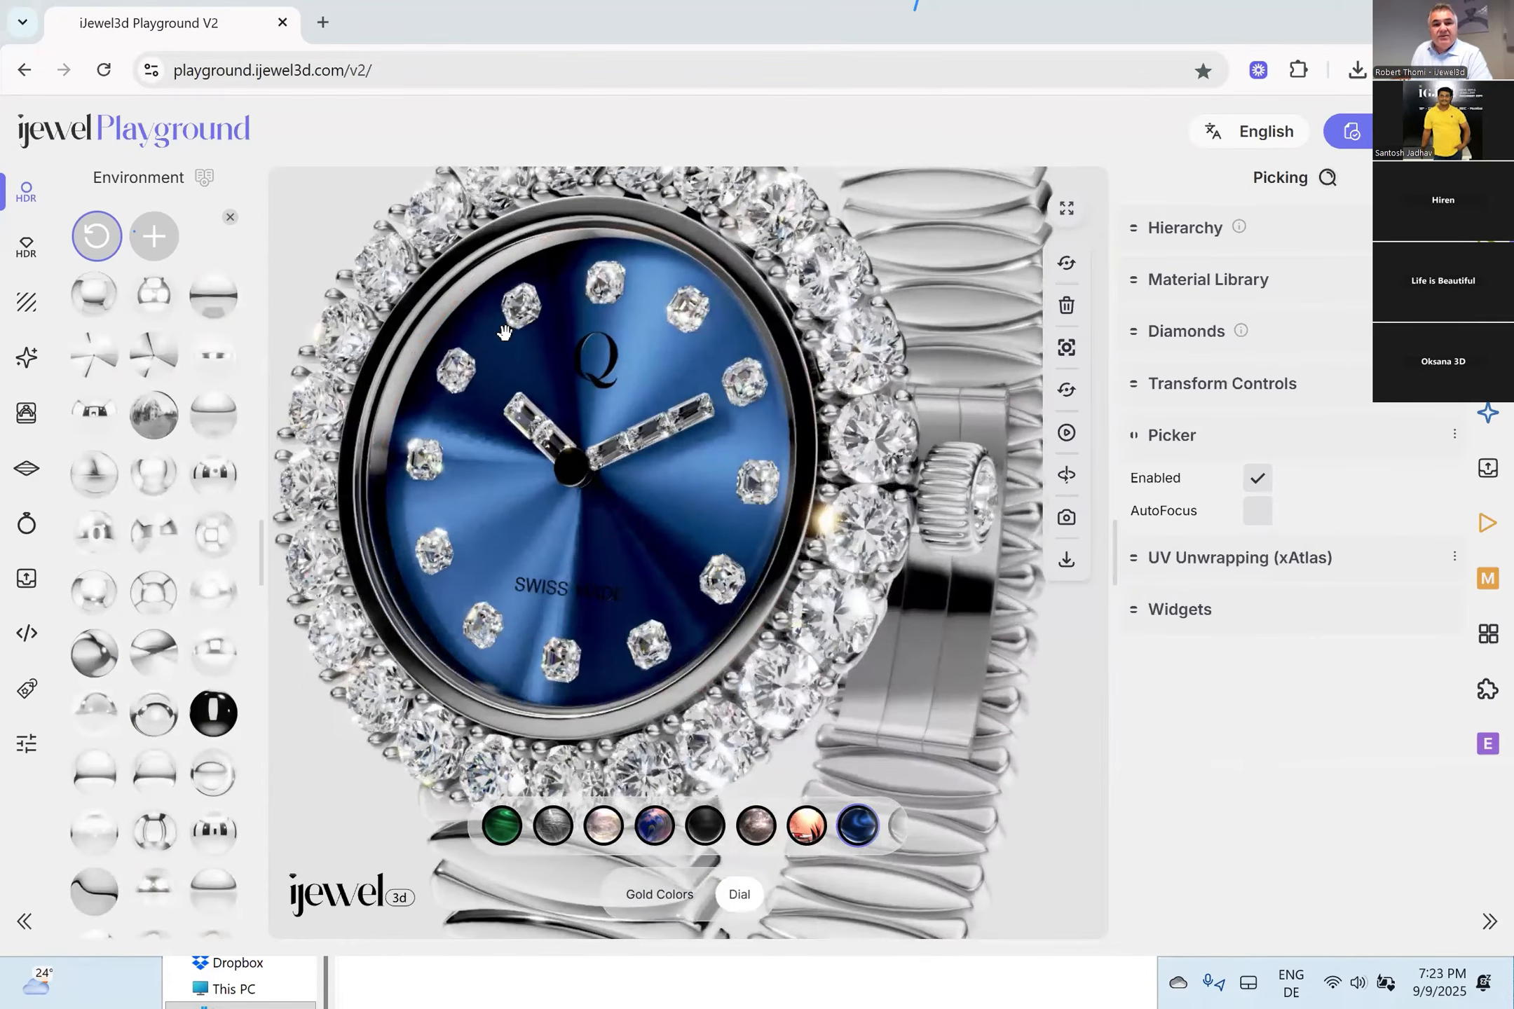
drag(518, 356, 490, 349)
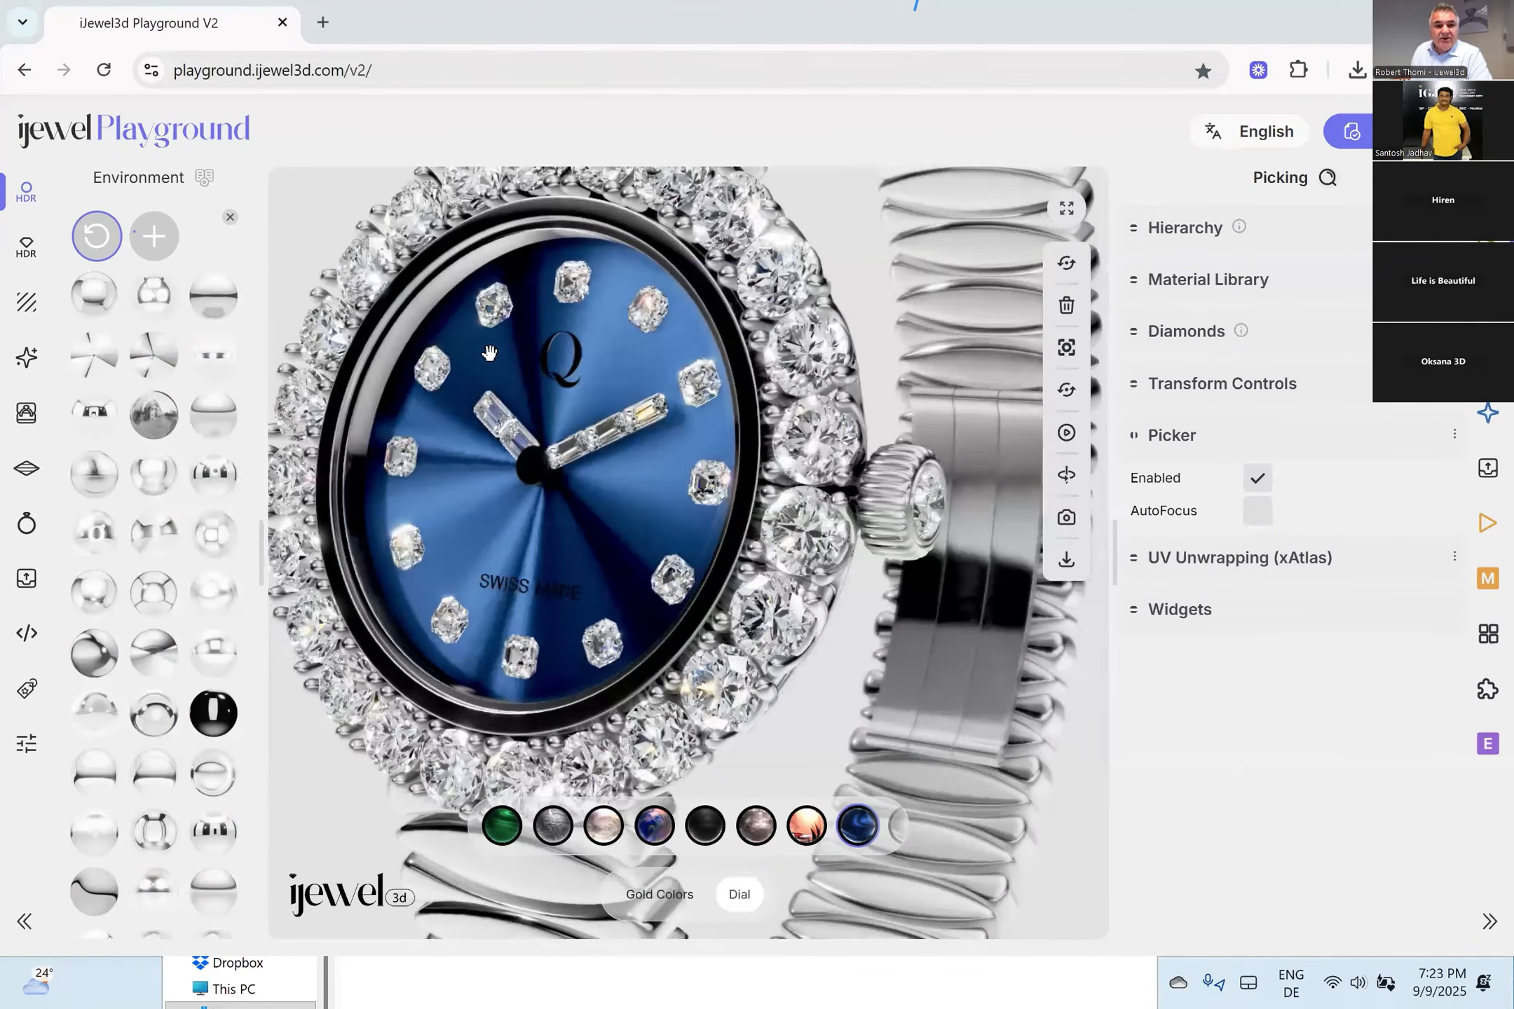
click(465, 300)
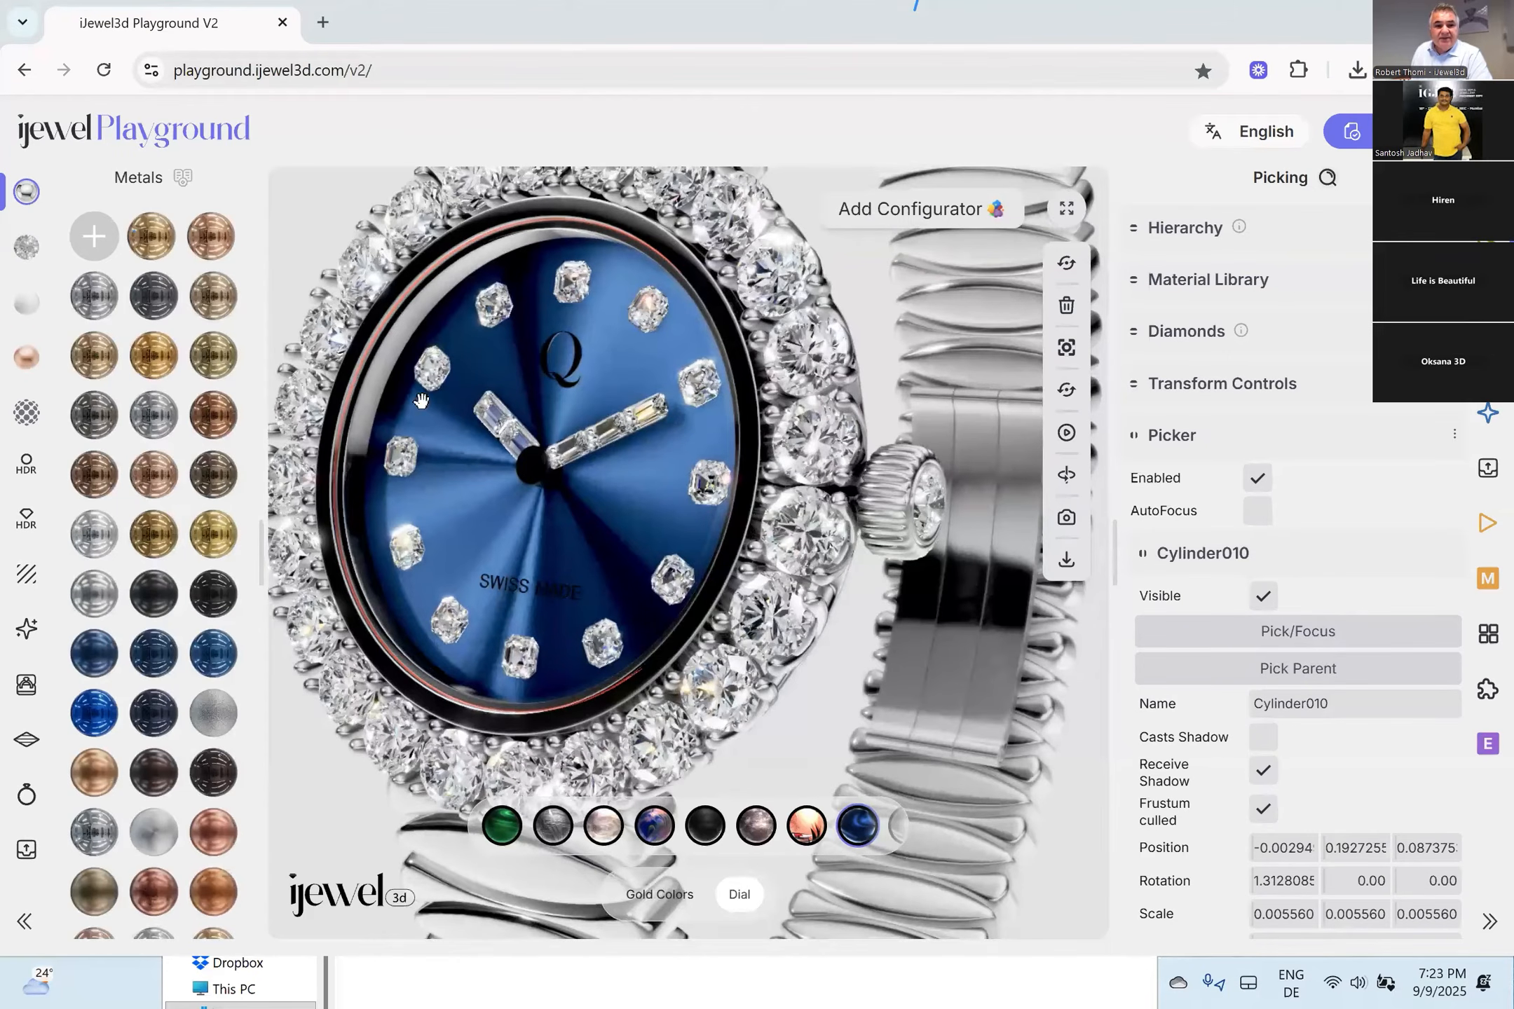
click(468, 510)
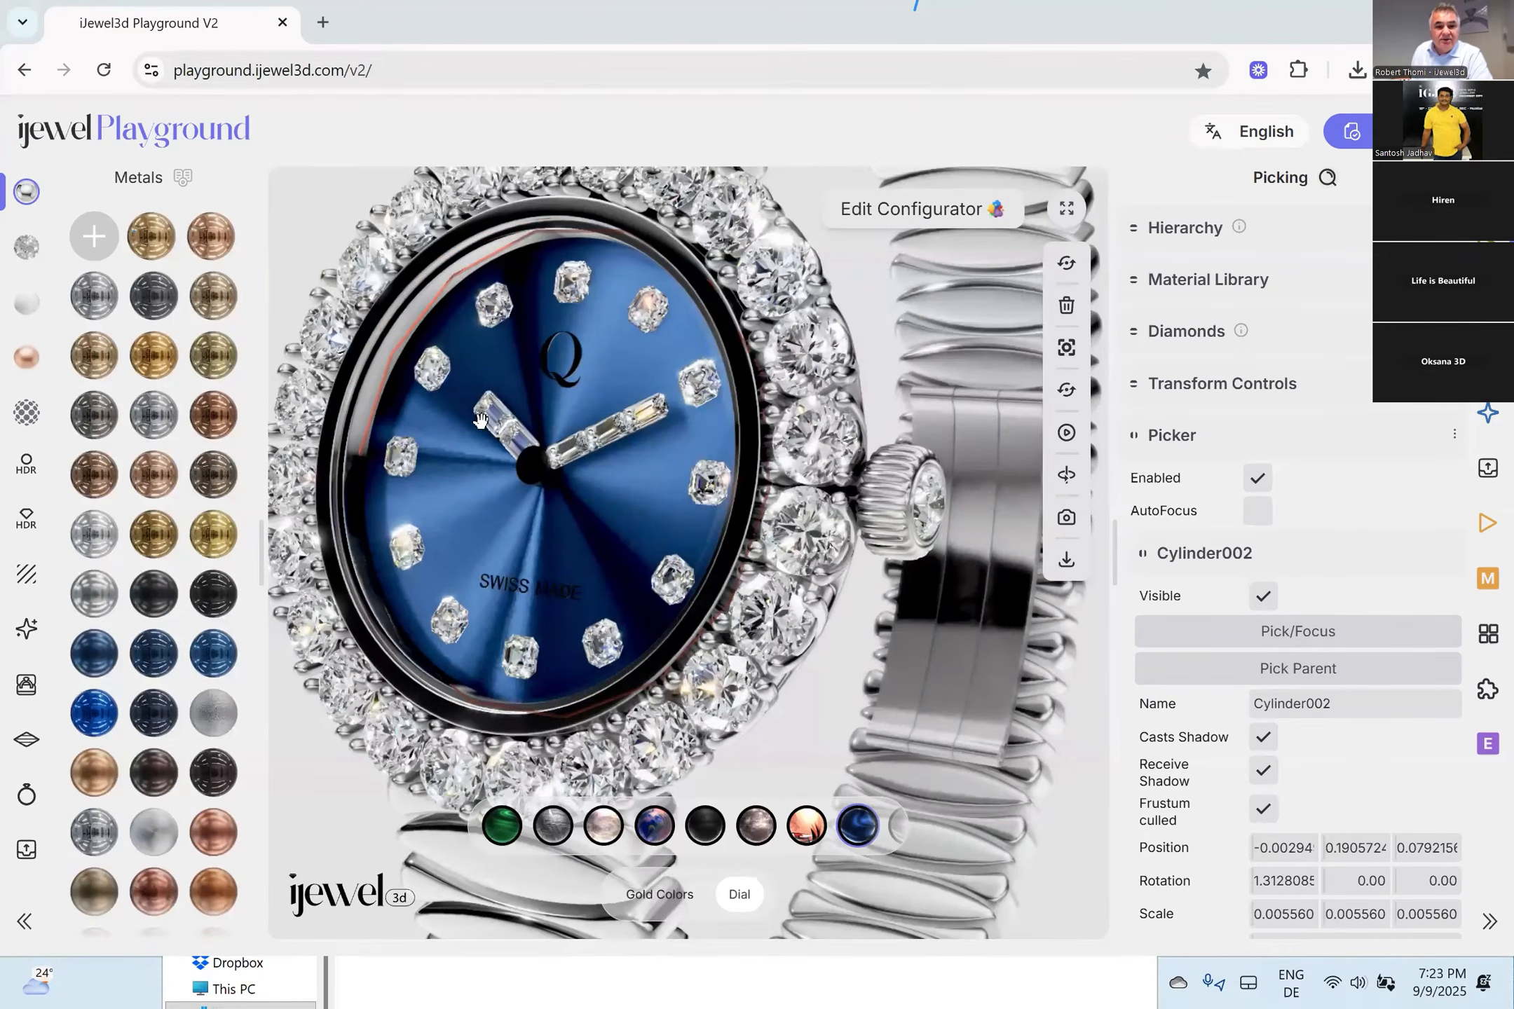
double_click(656, 470)
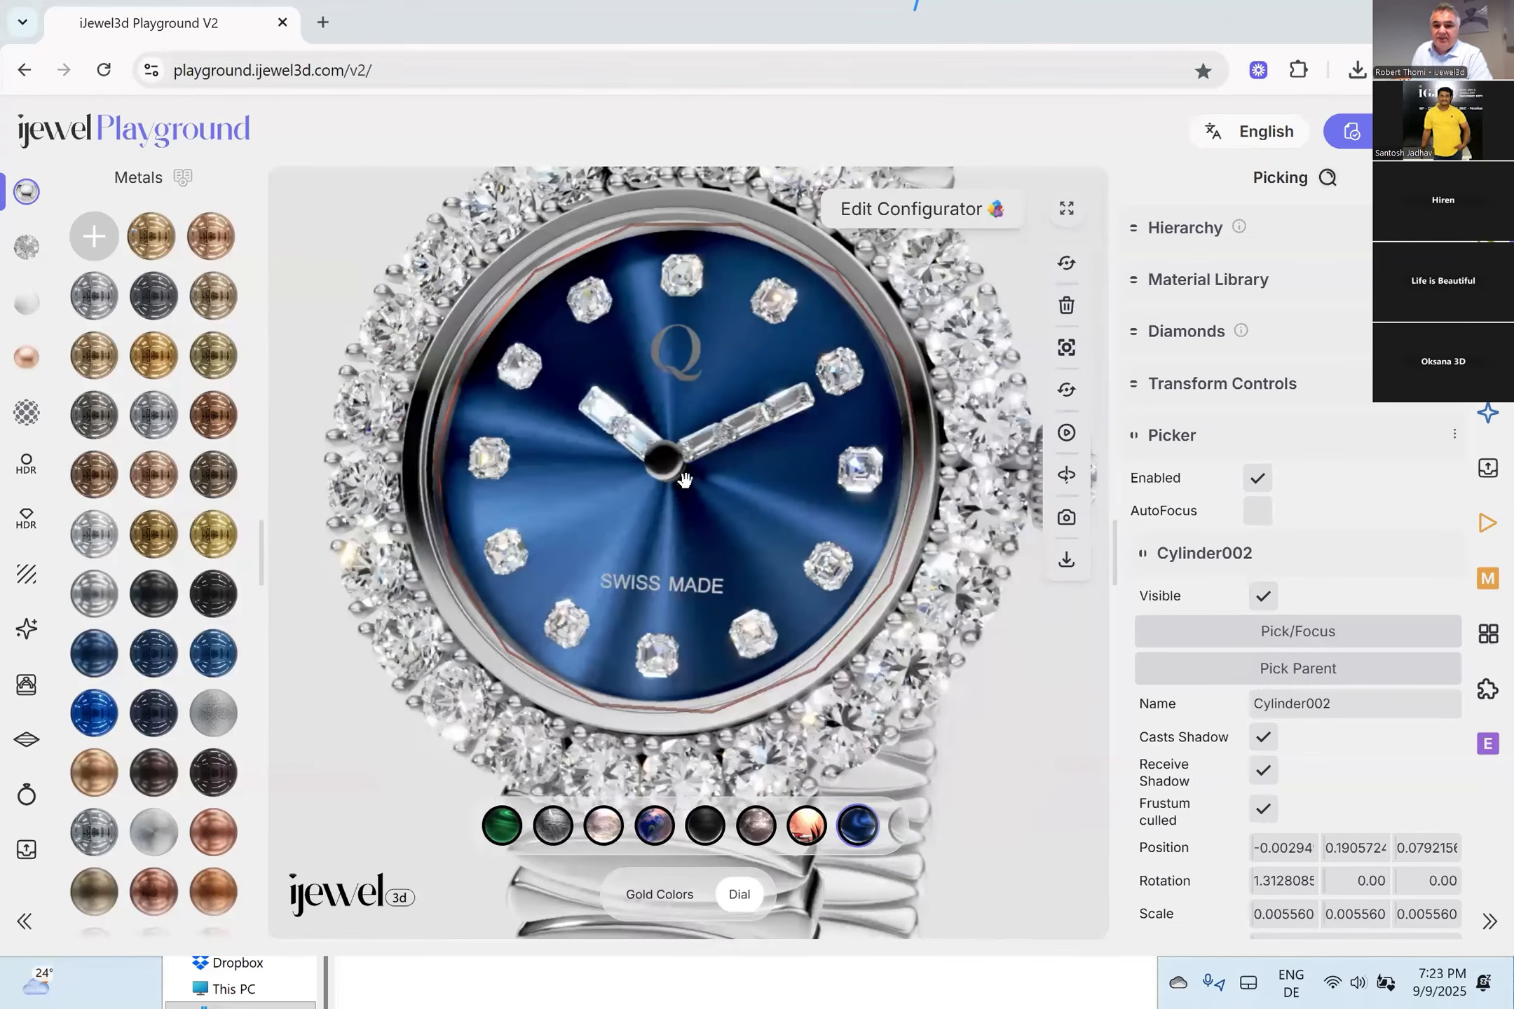
Try green and yellow-green hues on the dial material zifferblatt.005, settling on the bronze-gold colour 0x8b785d.
scroll(1291, 560, down, 10)
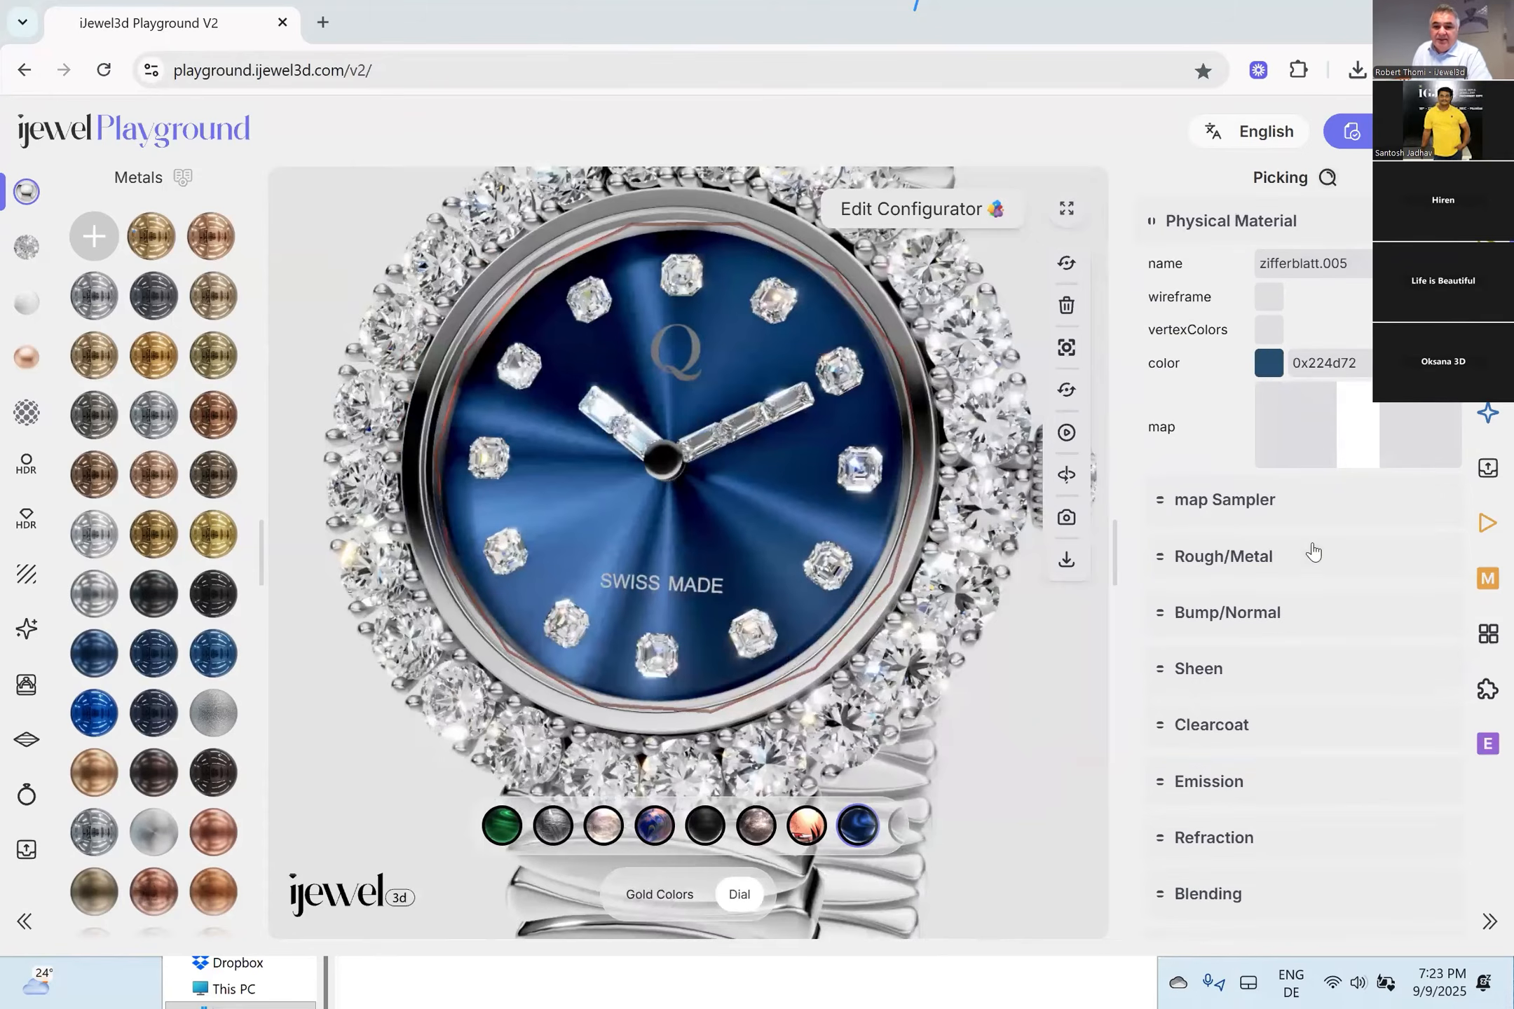
mouse_move(1355, 429)
mouse_down()
mouse_move(1355, 415)
mouse_move(1358, 428)
mouse_up()
click(1319, 517)
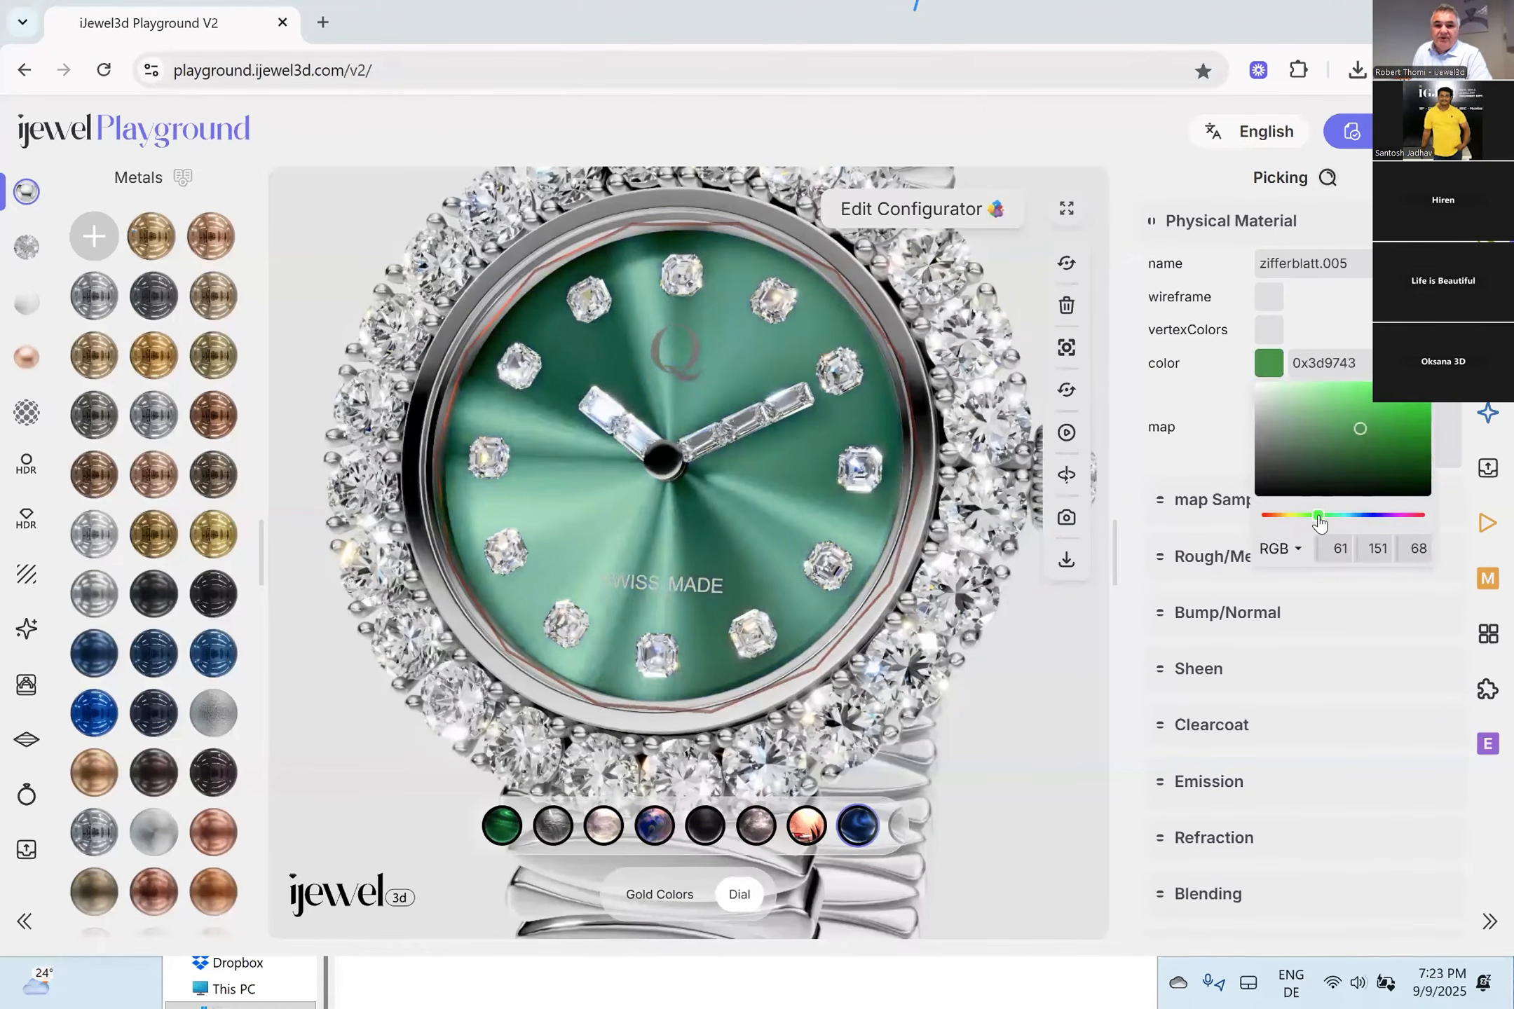
click(1345, 408)
drag(1314, 518, 1281, 527)
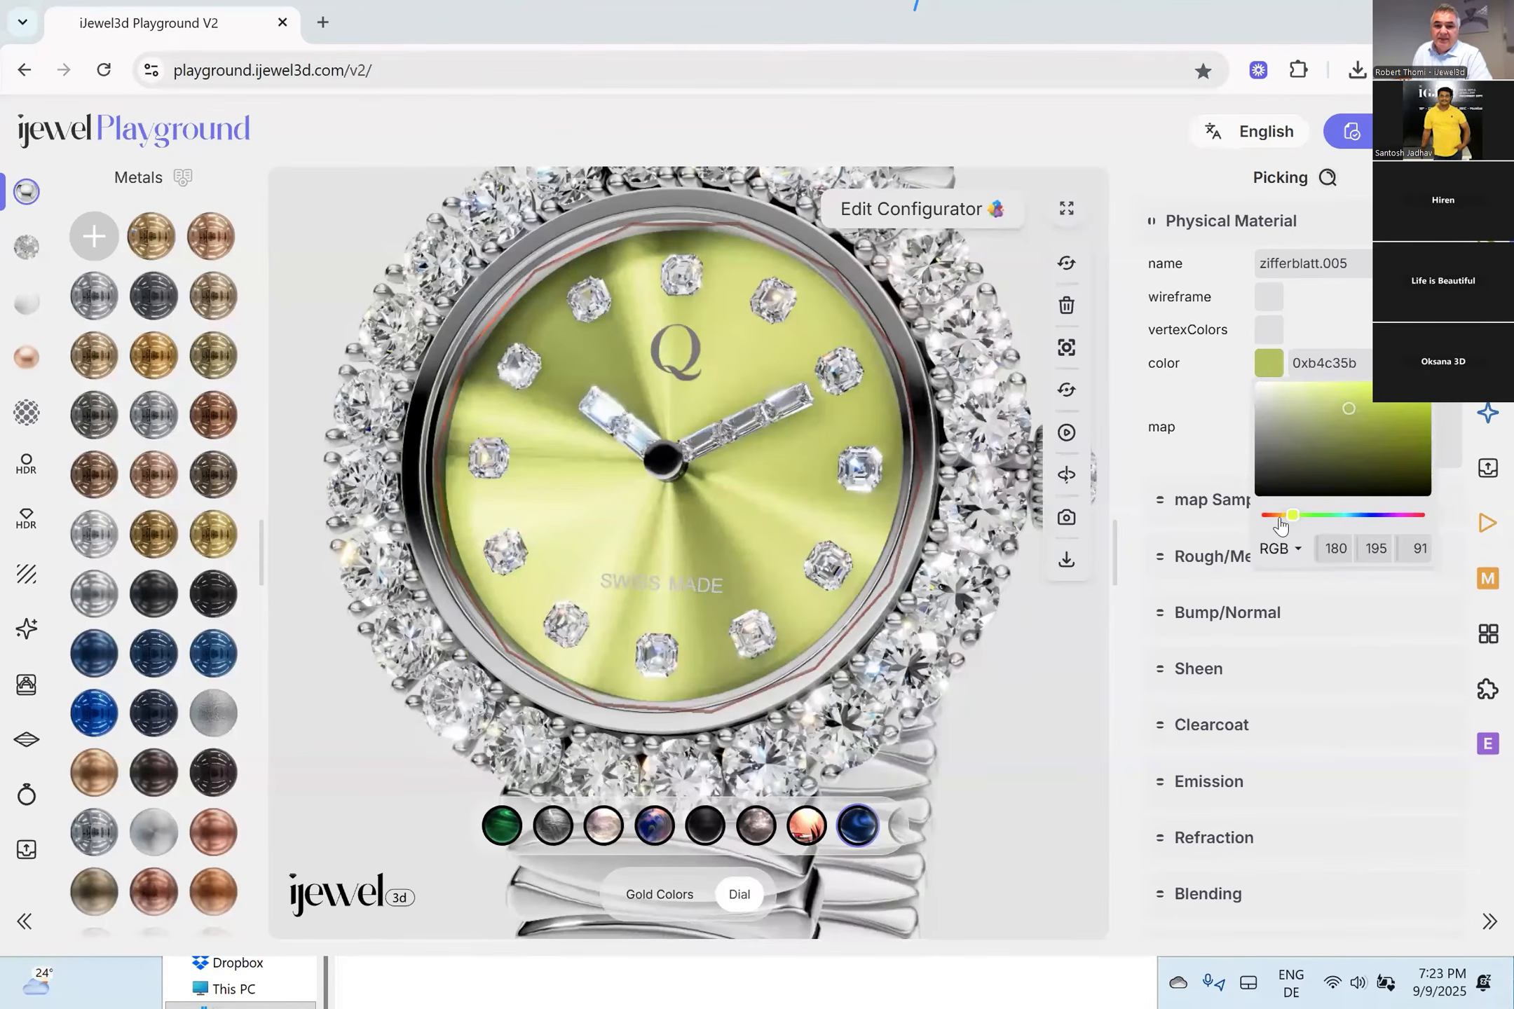
click(1278, 522)
drag(1332, 414, 1313, 434)
click(890, 581)
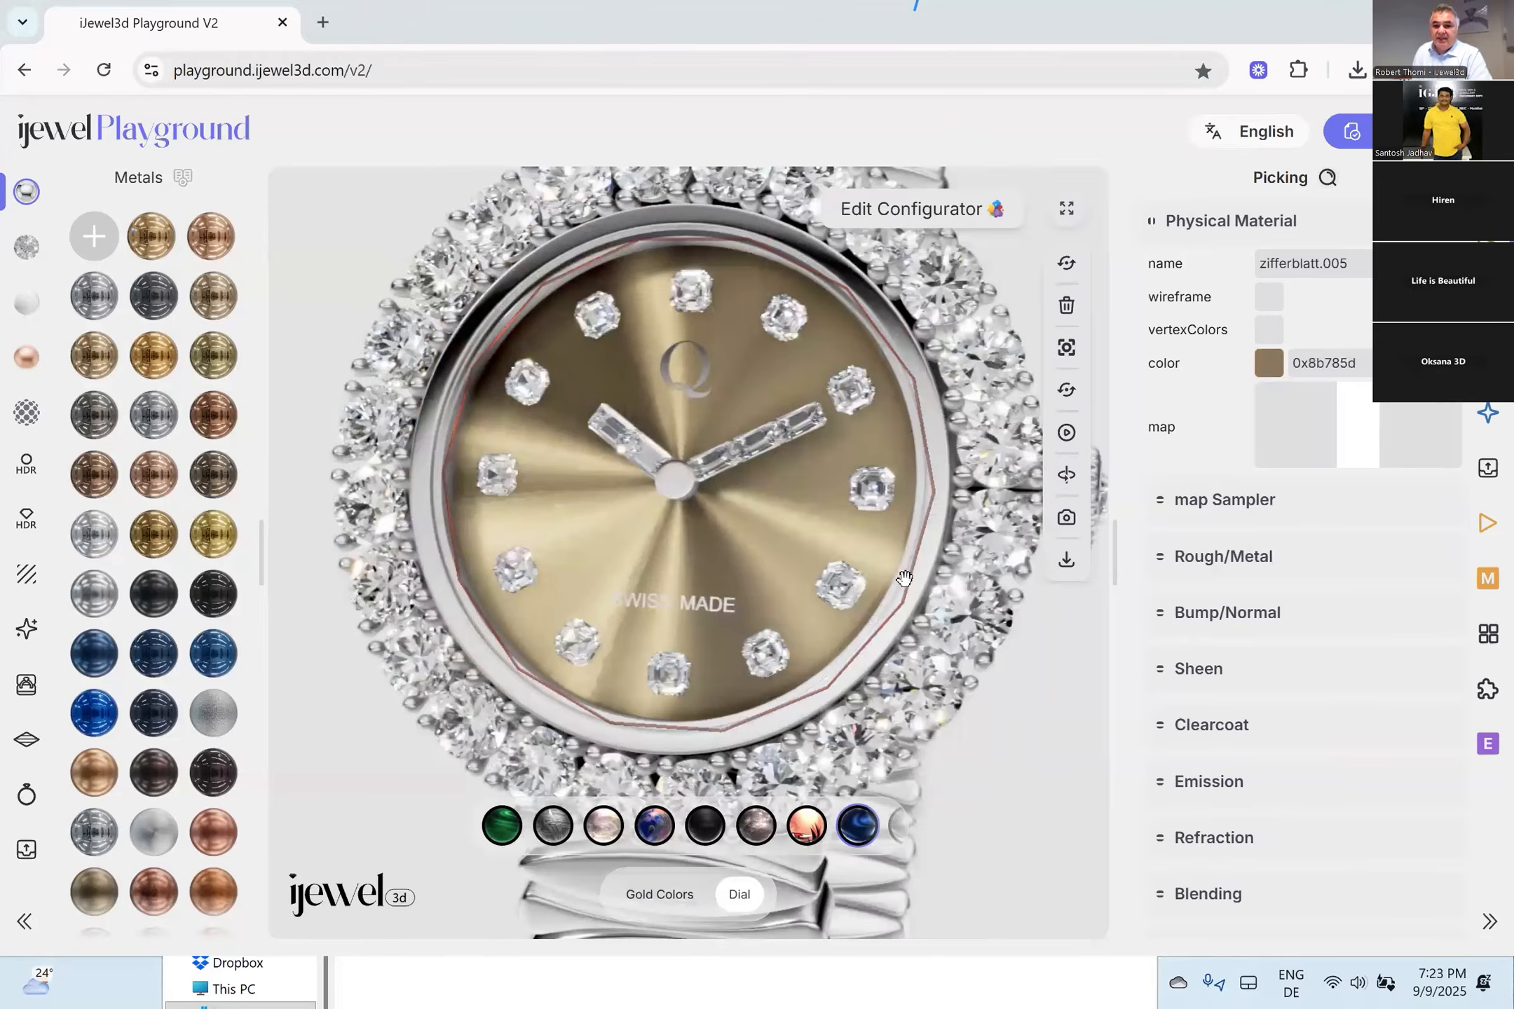
Turn the dial material's Anisotropy off and on again to compare the effect, and set its Factor to -1.10.
scroll(1270, 547, down, 8)
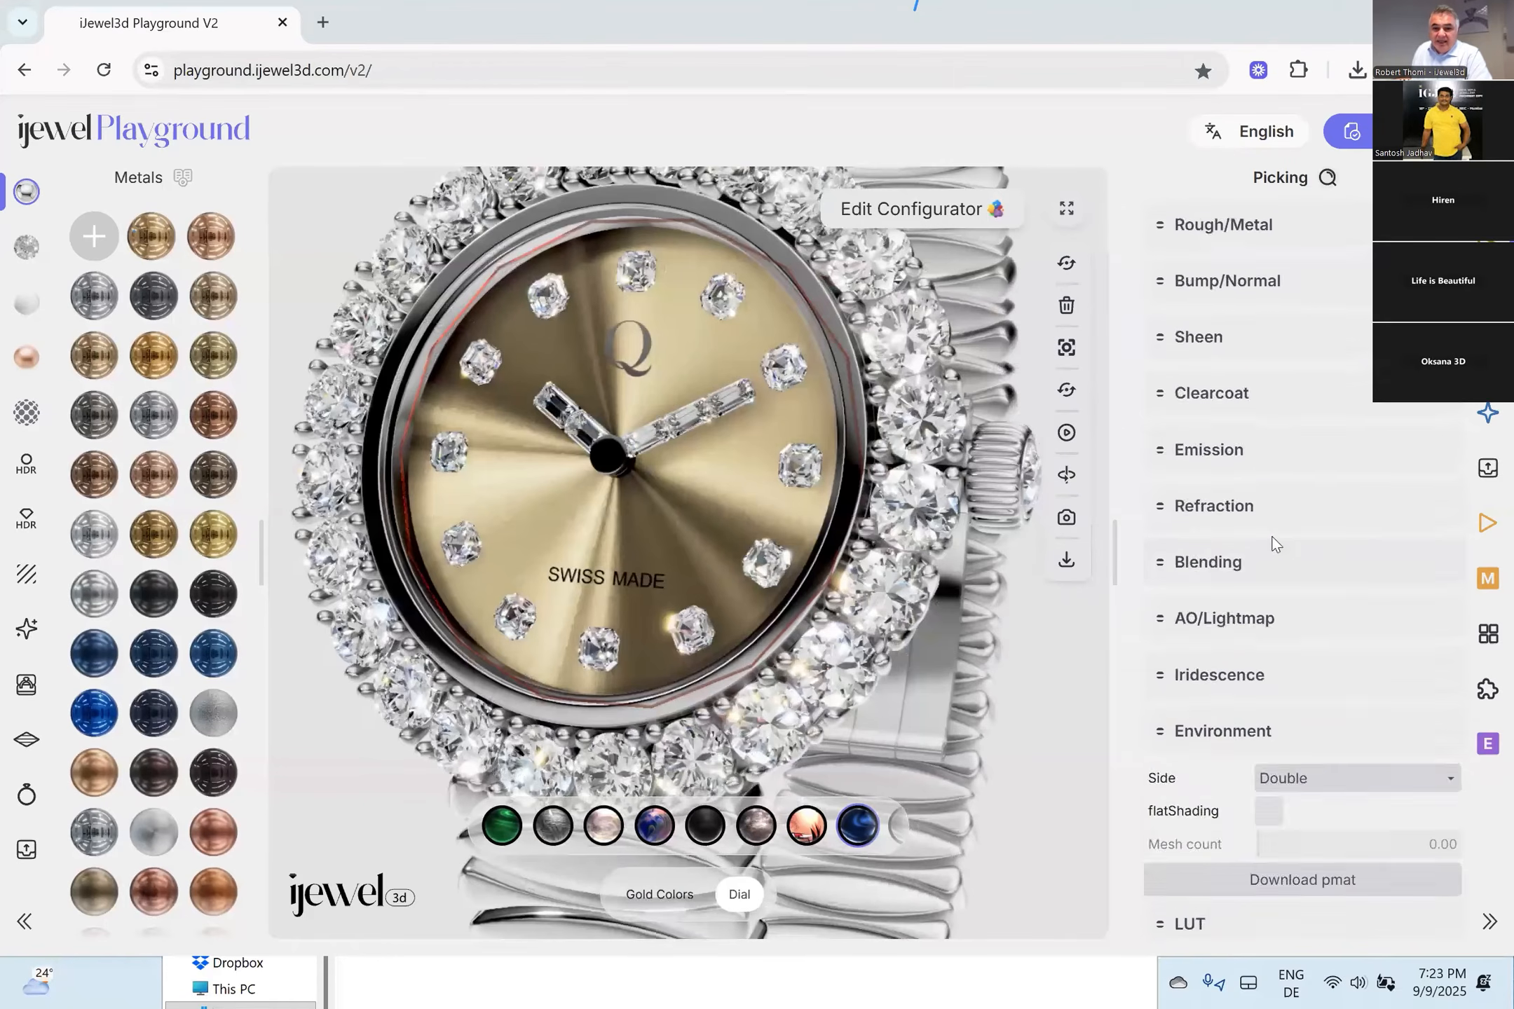
scroll(1269, 539, down, 4)
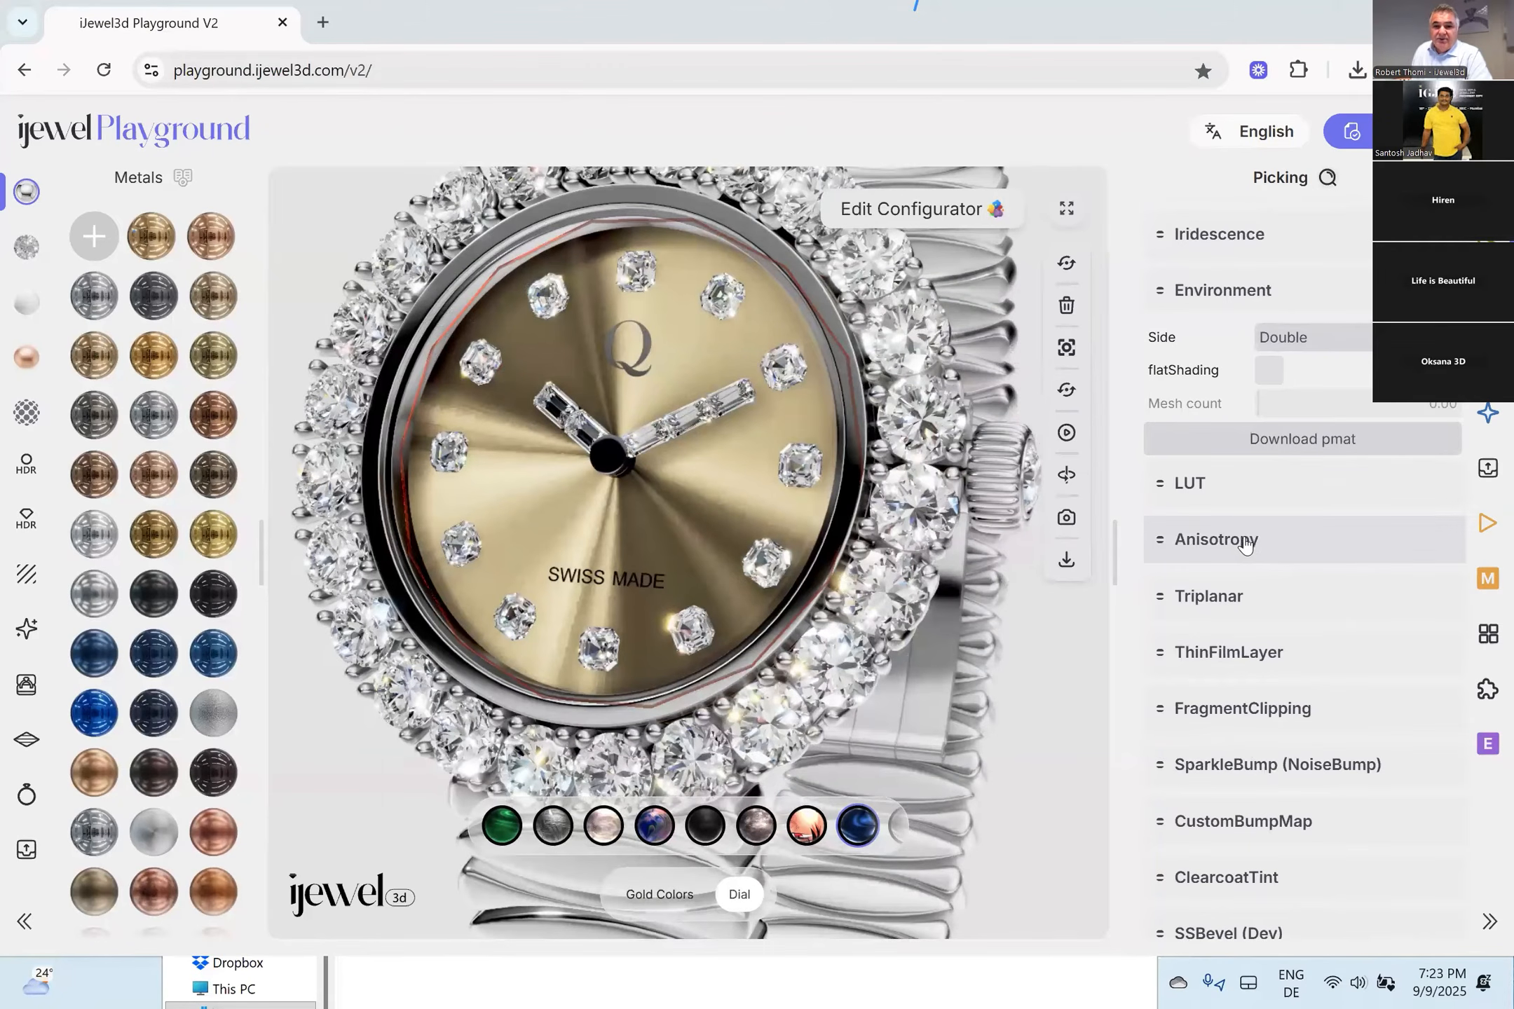
click(1246, 545)
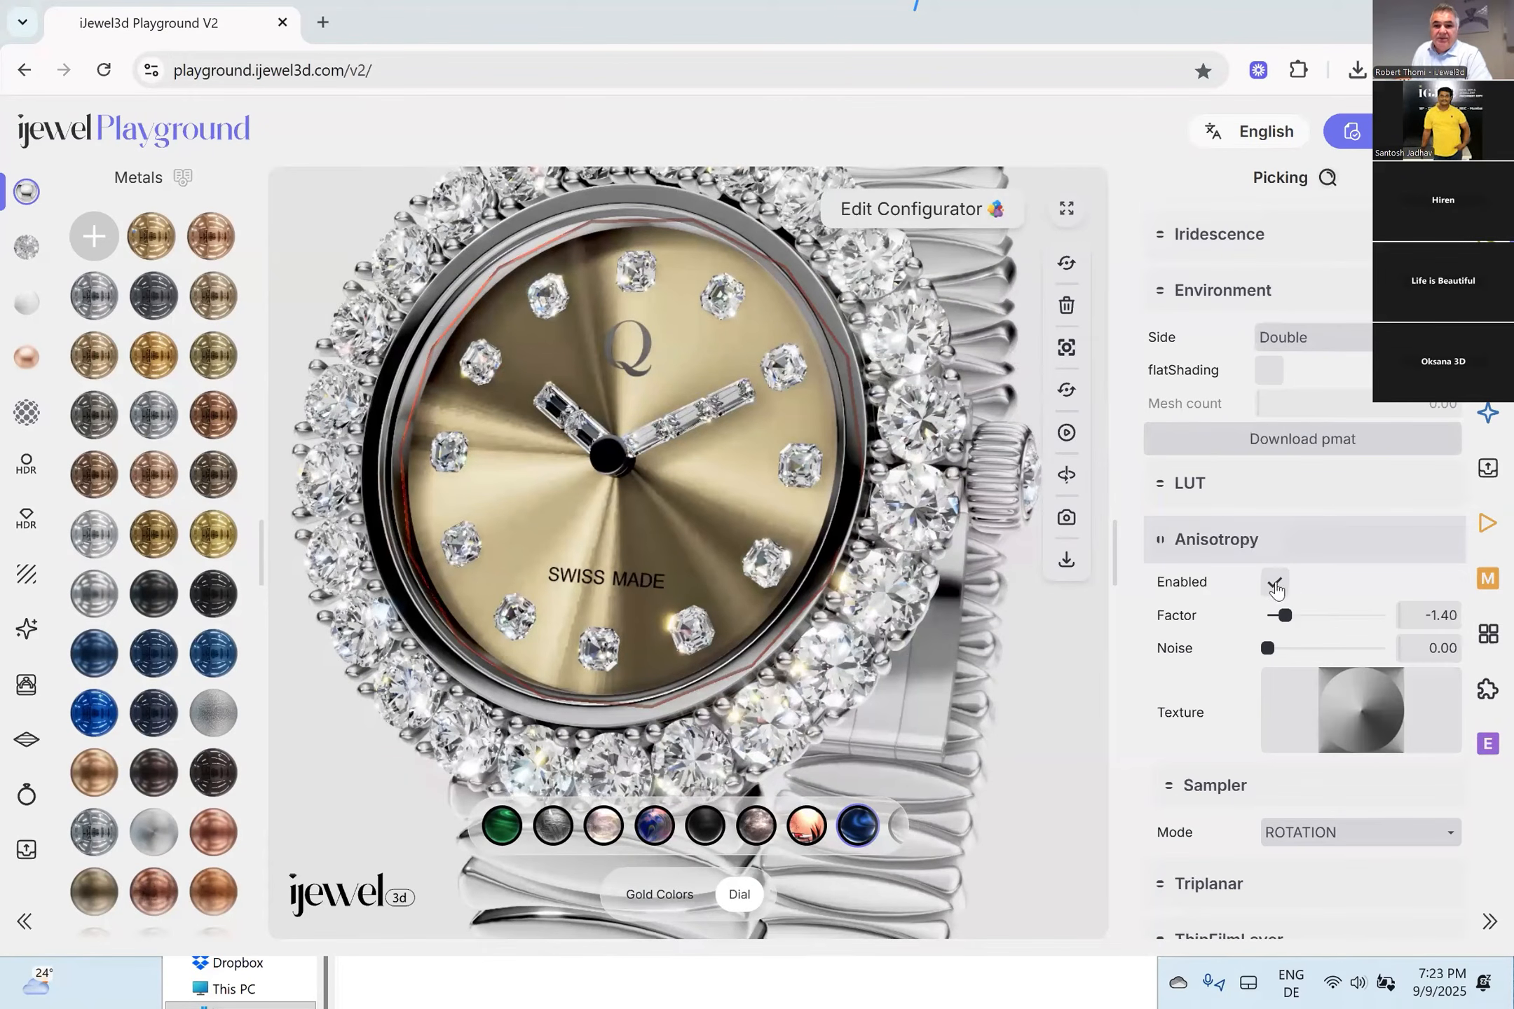
click(1274, 584)
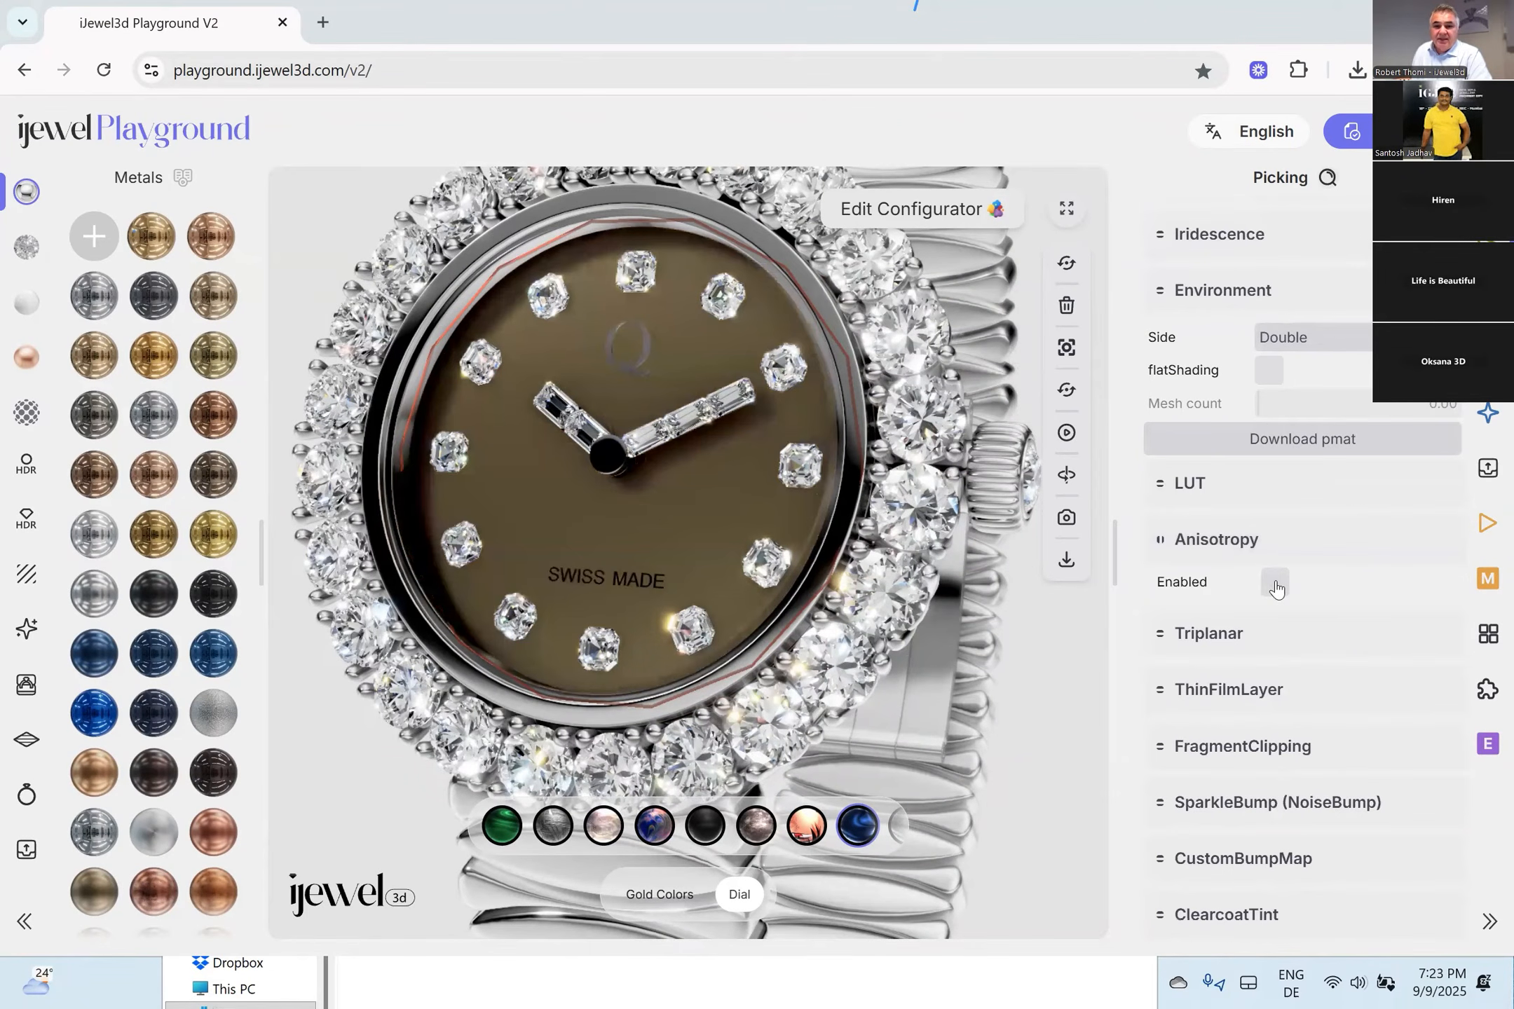
click(1274, 584)
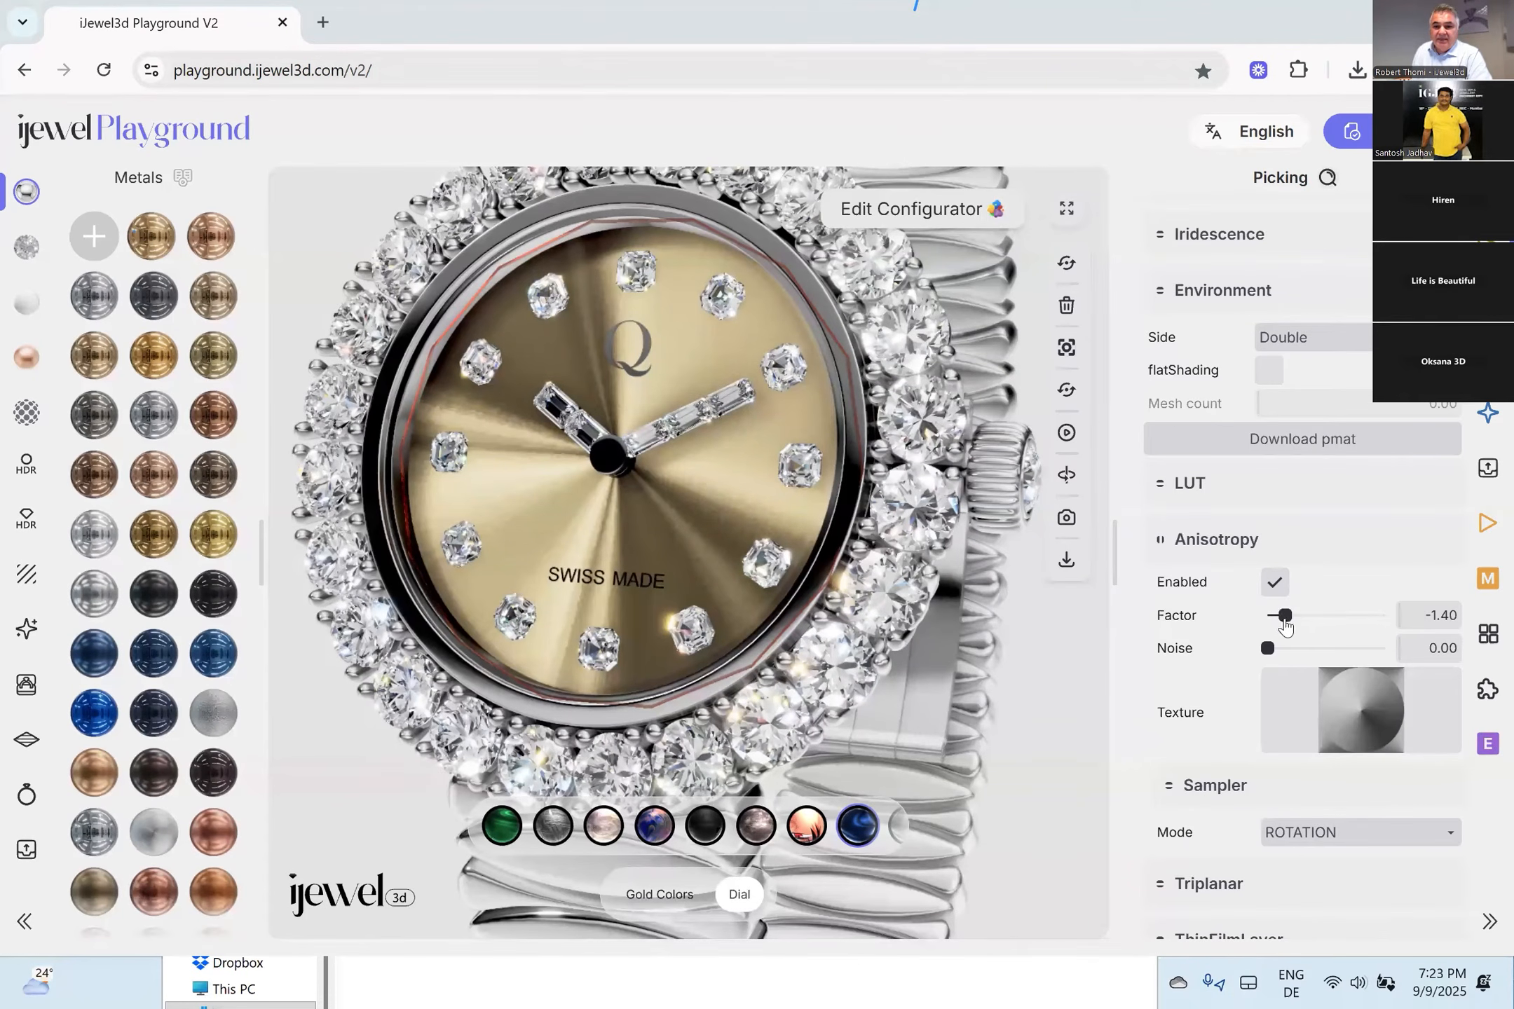
mouse_move(1286, 620)
mouse_down()
mouse_move(1314, 618)
mouse_move(1261, 627)
mouse_move(1377, 635)
mouse_move(1292, 646)
mouse_move(1318, 649)
mouse_move(1226, 702)
mouse_up()
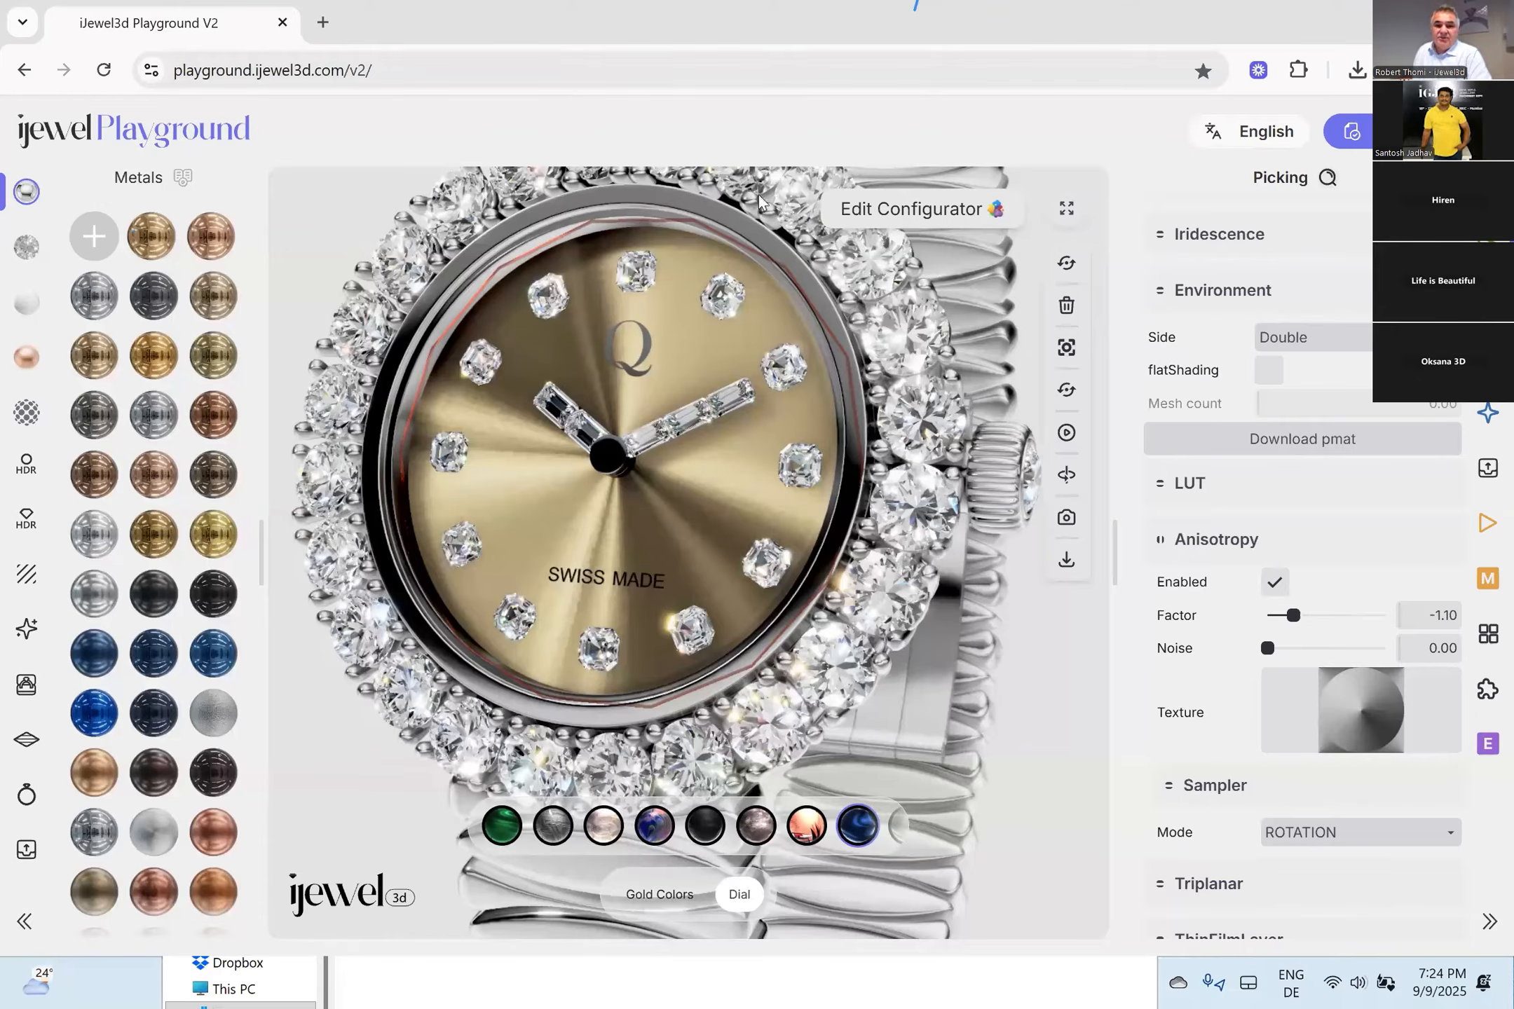
Switch to File Explorer to view the texture images in the anisotropy folder, and move its window out of the way.
key(alt+Tab)
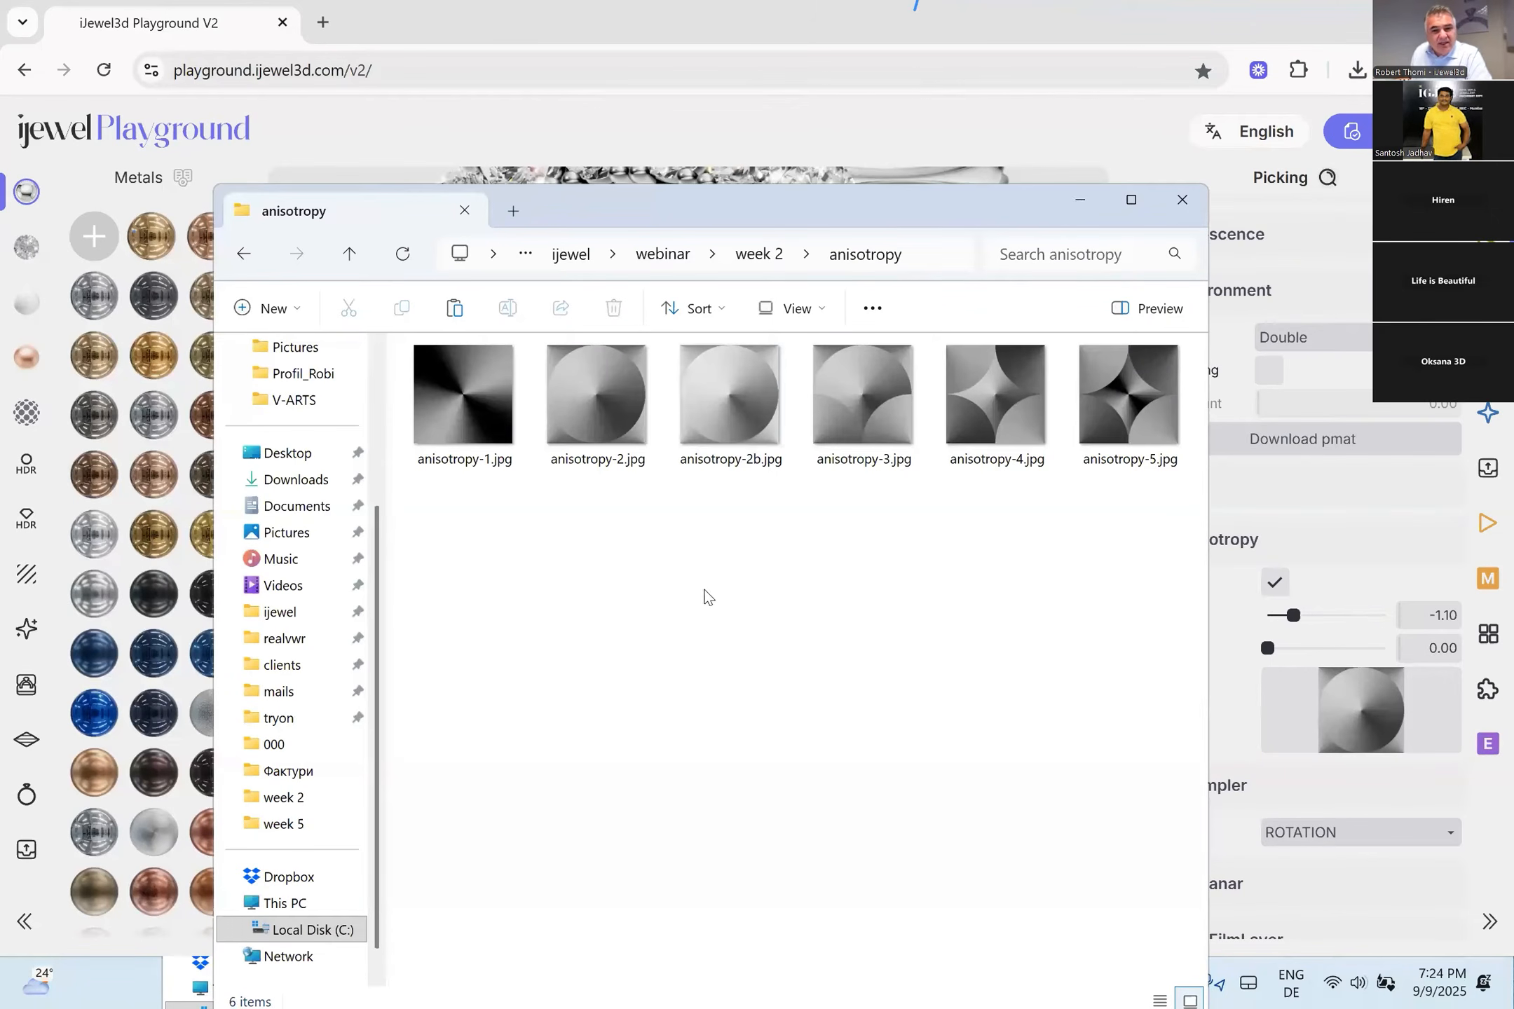
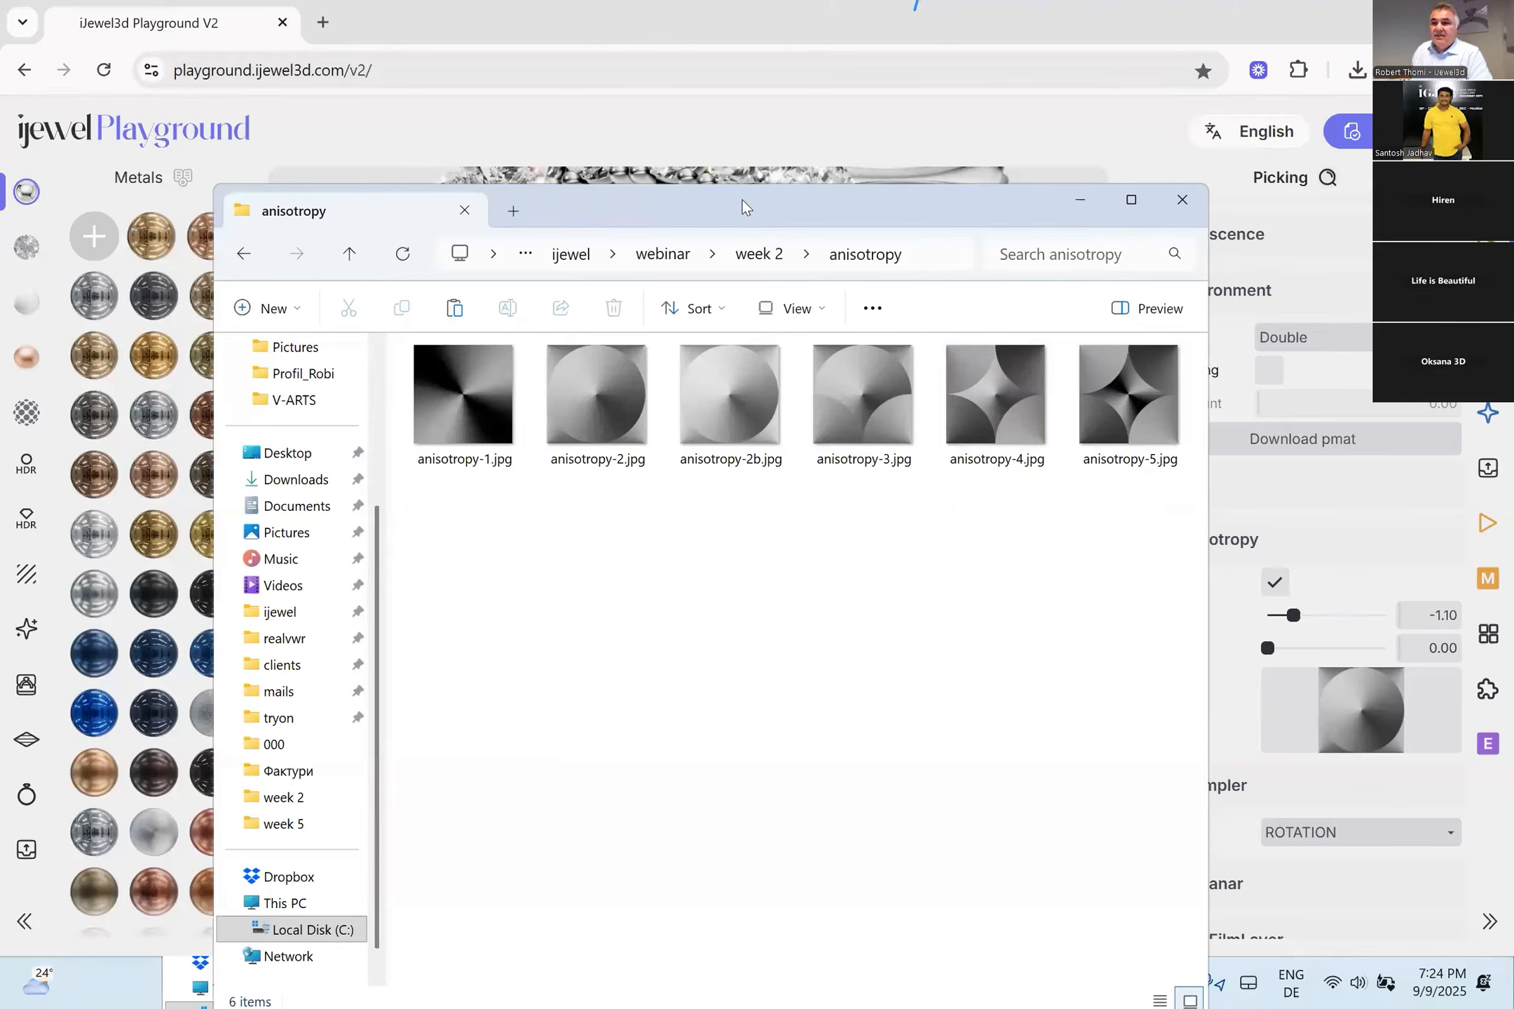
drag(746, 207, 747, 1007)
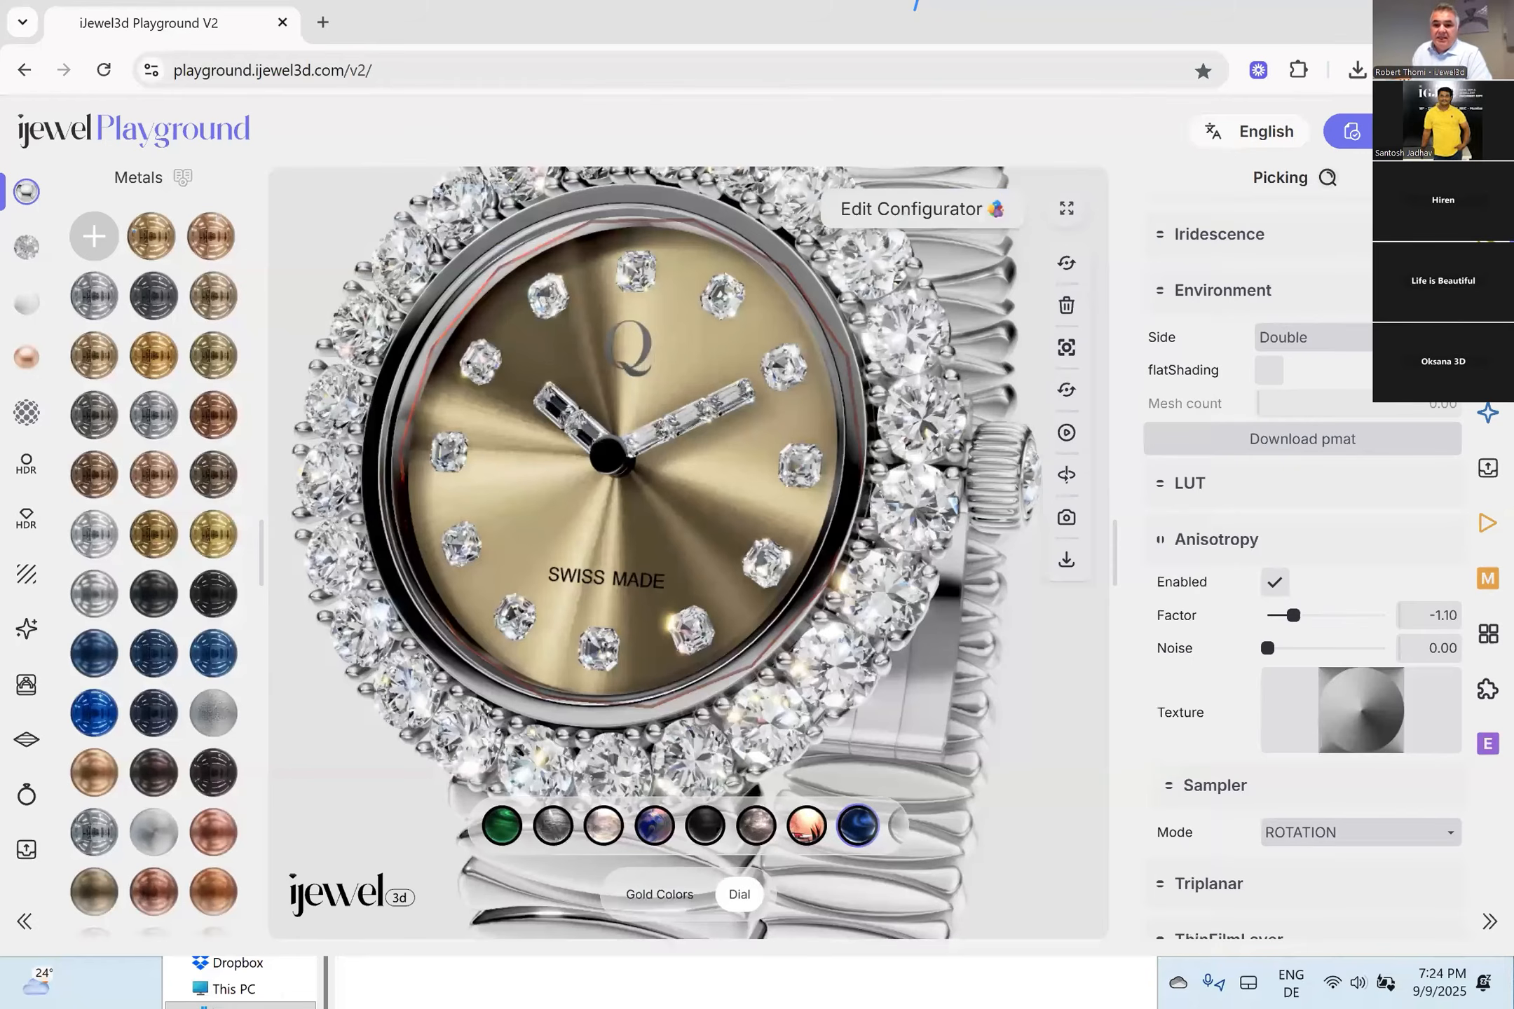
Set the first Repeat value of the dial's anisotropy texture Sampler to 5 and view the result at an angle.
click(1244, 792)
scroll(1261, 729, down, 3)
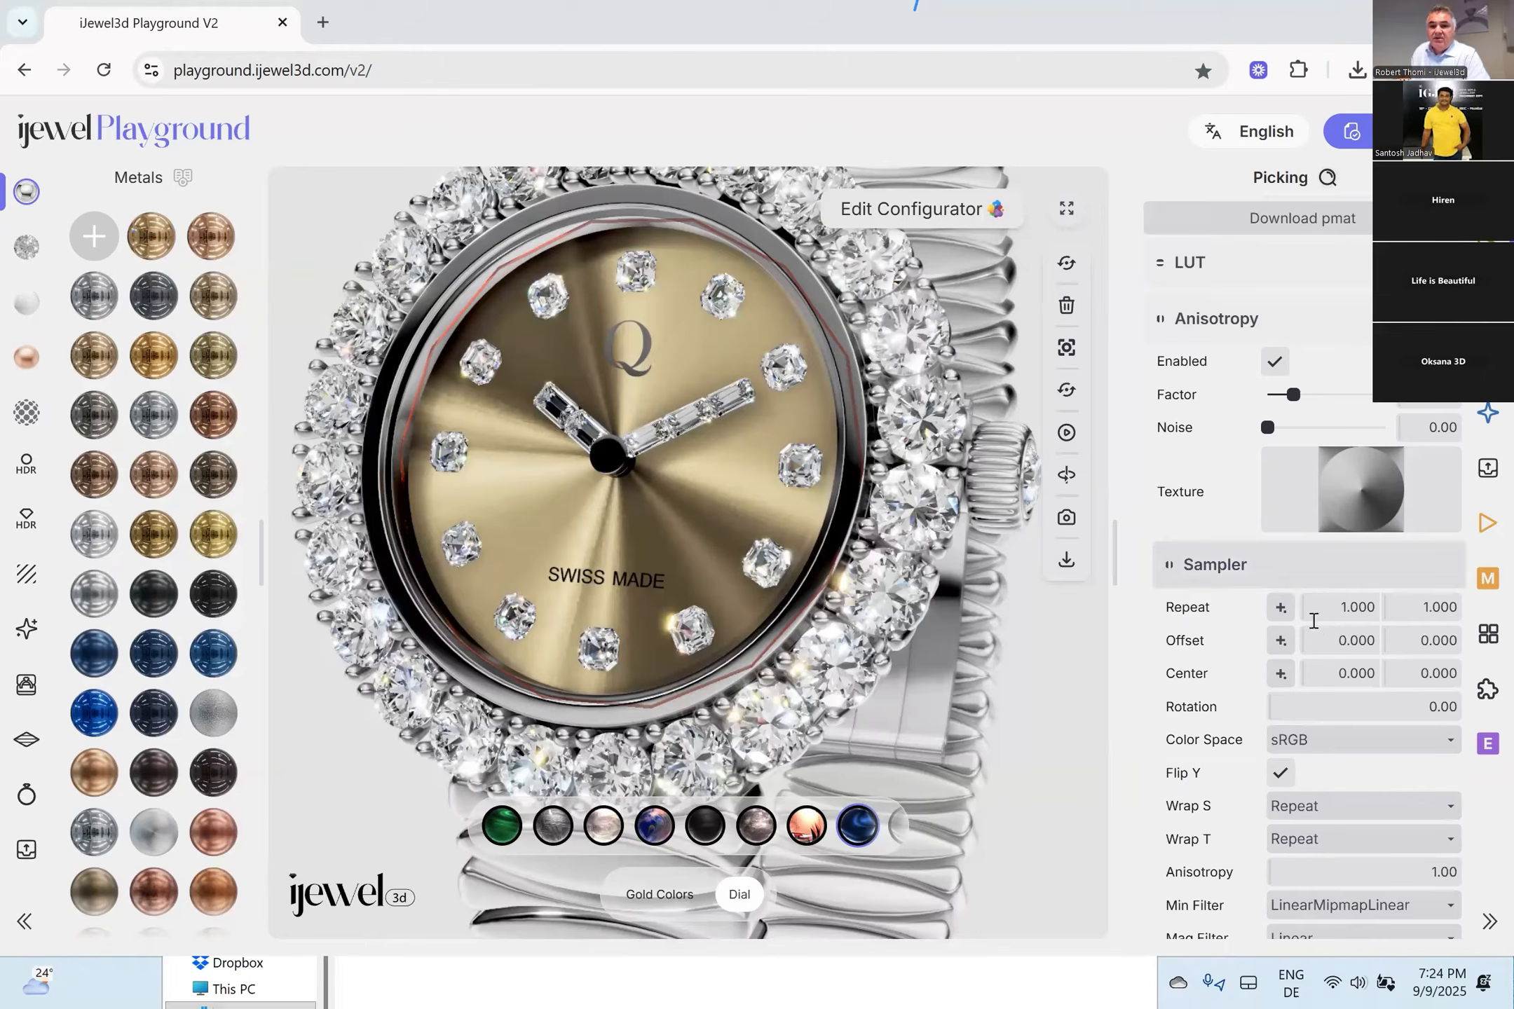
click(1342, 612)
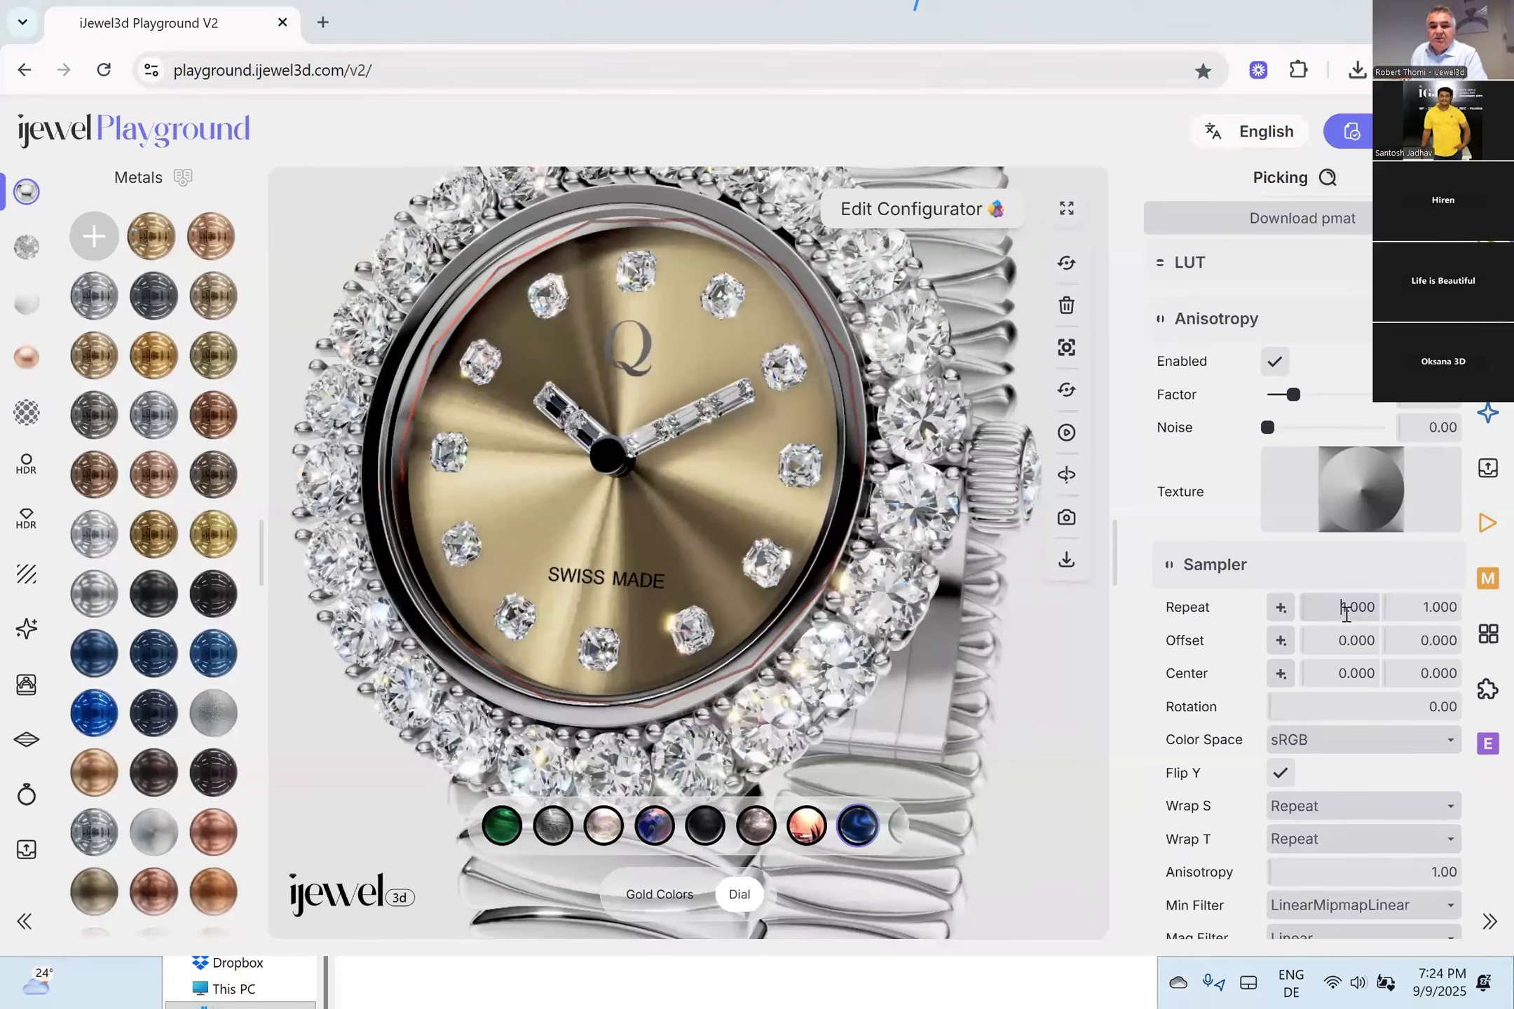
click(1428, 610)
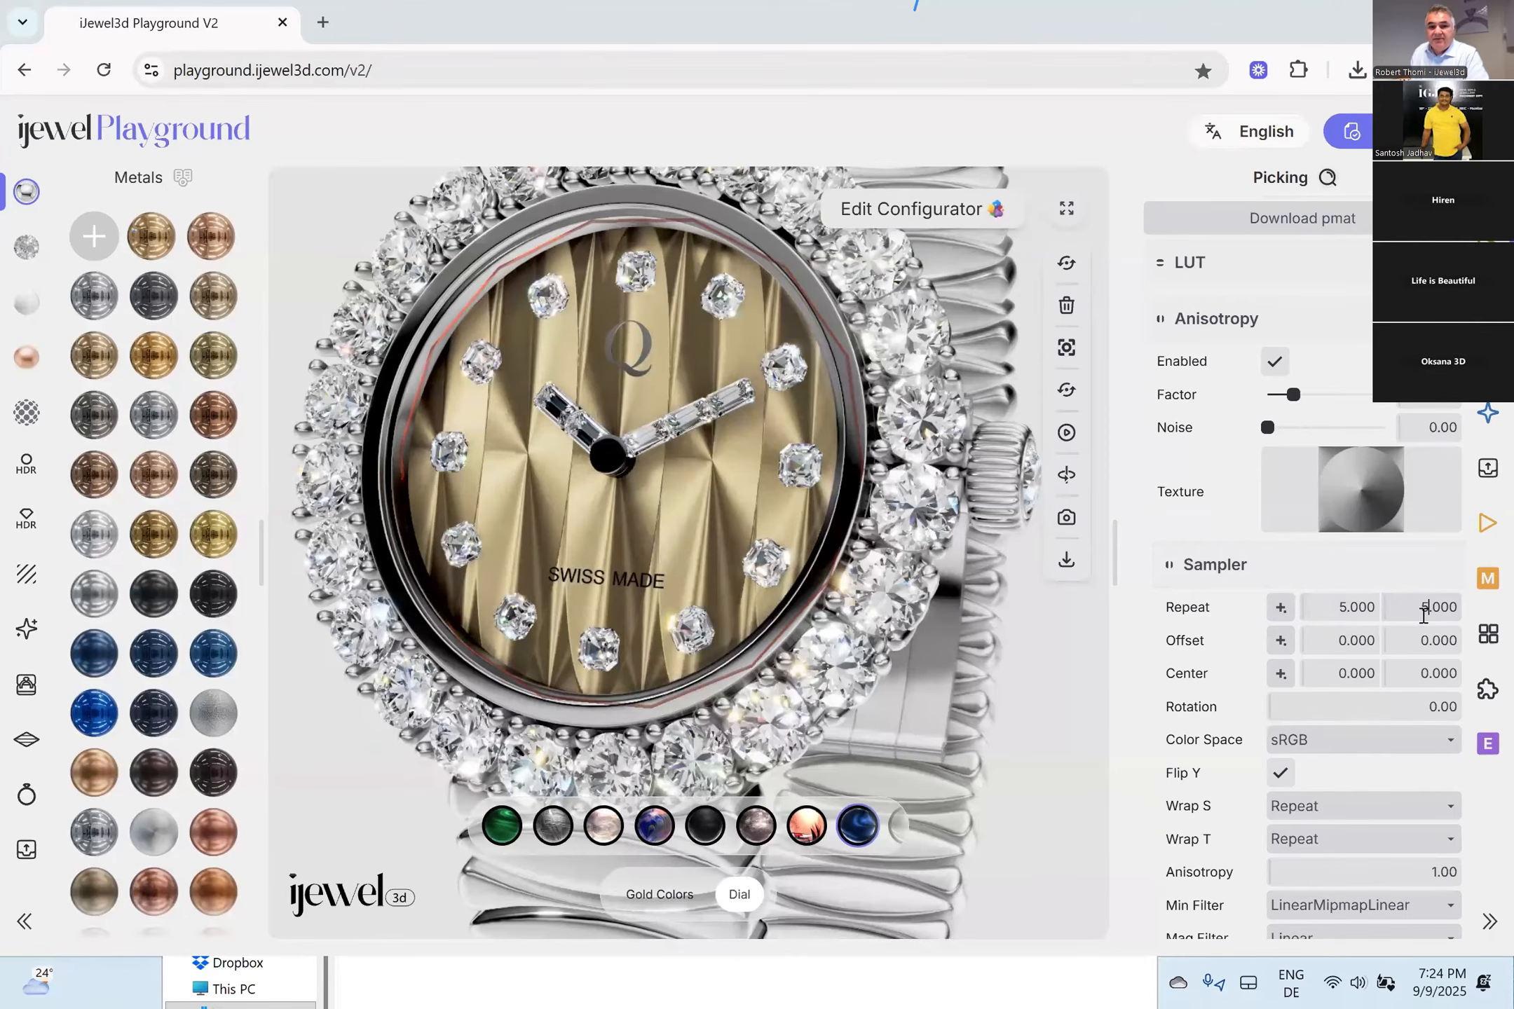
drag(721, 606, 665, 609)
drag(1428, 608, 1421, 608)
click(1204, 627)
drag(766, 653, 740, 652)
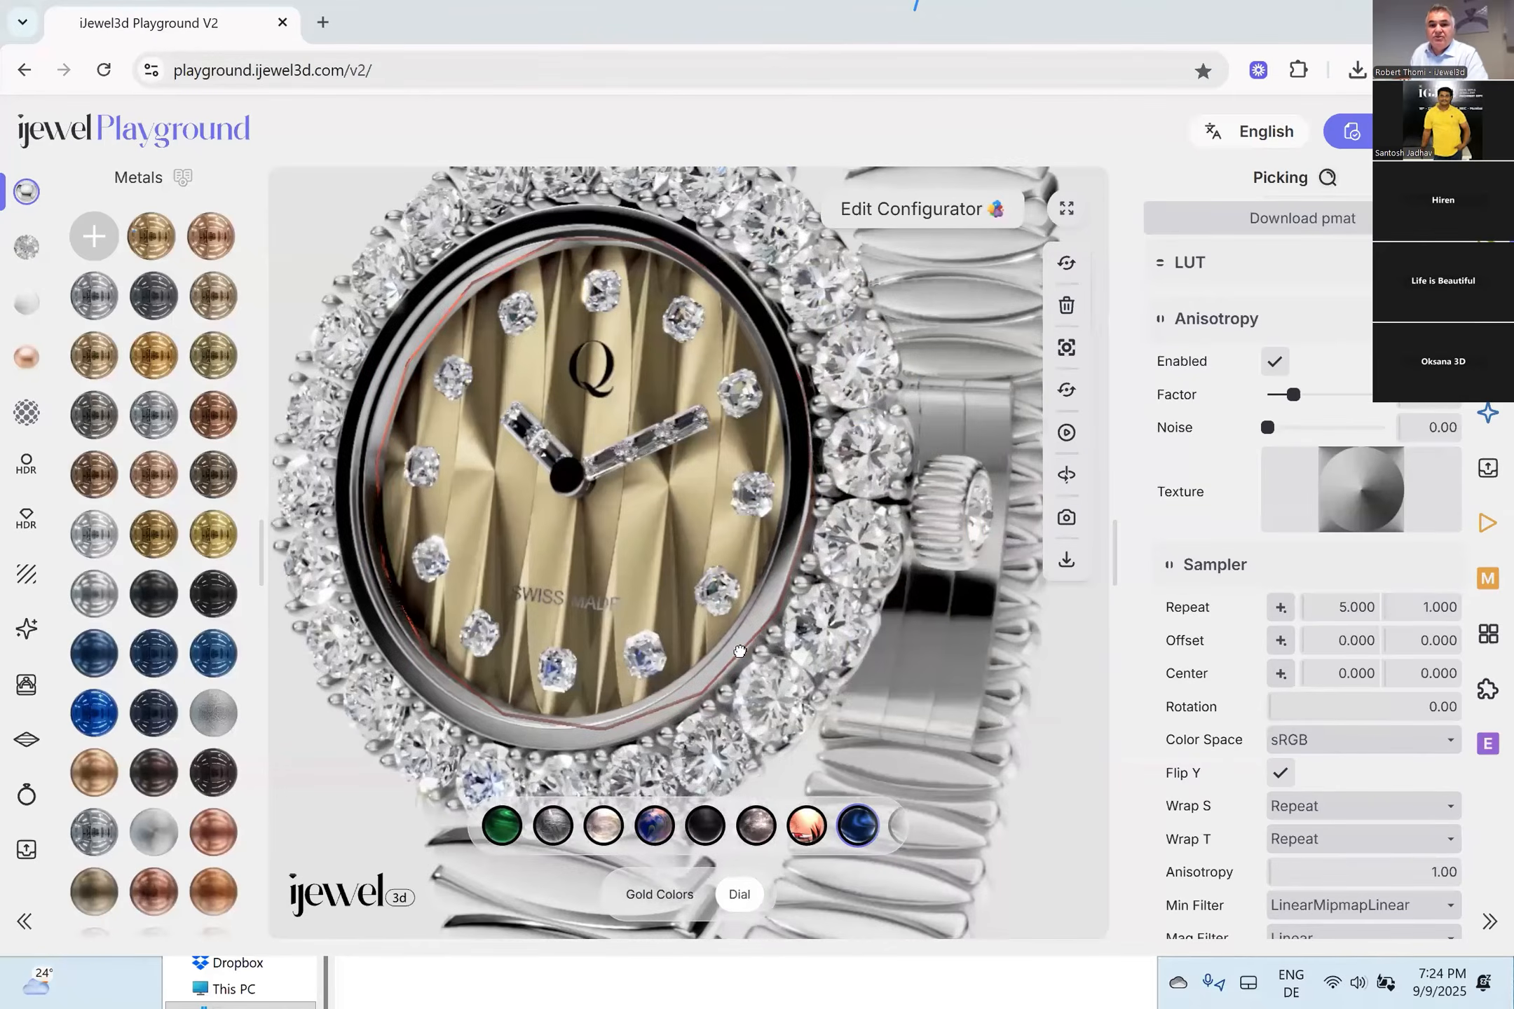
Set both Repeat values of the dial's anisotropy texture to 10.
click(1424, 609)
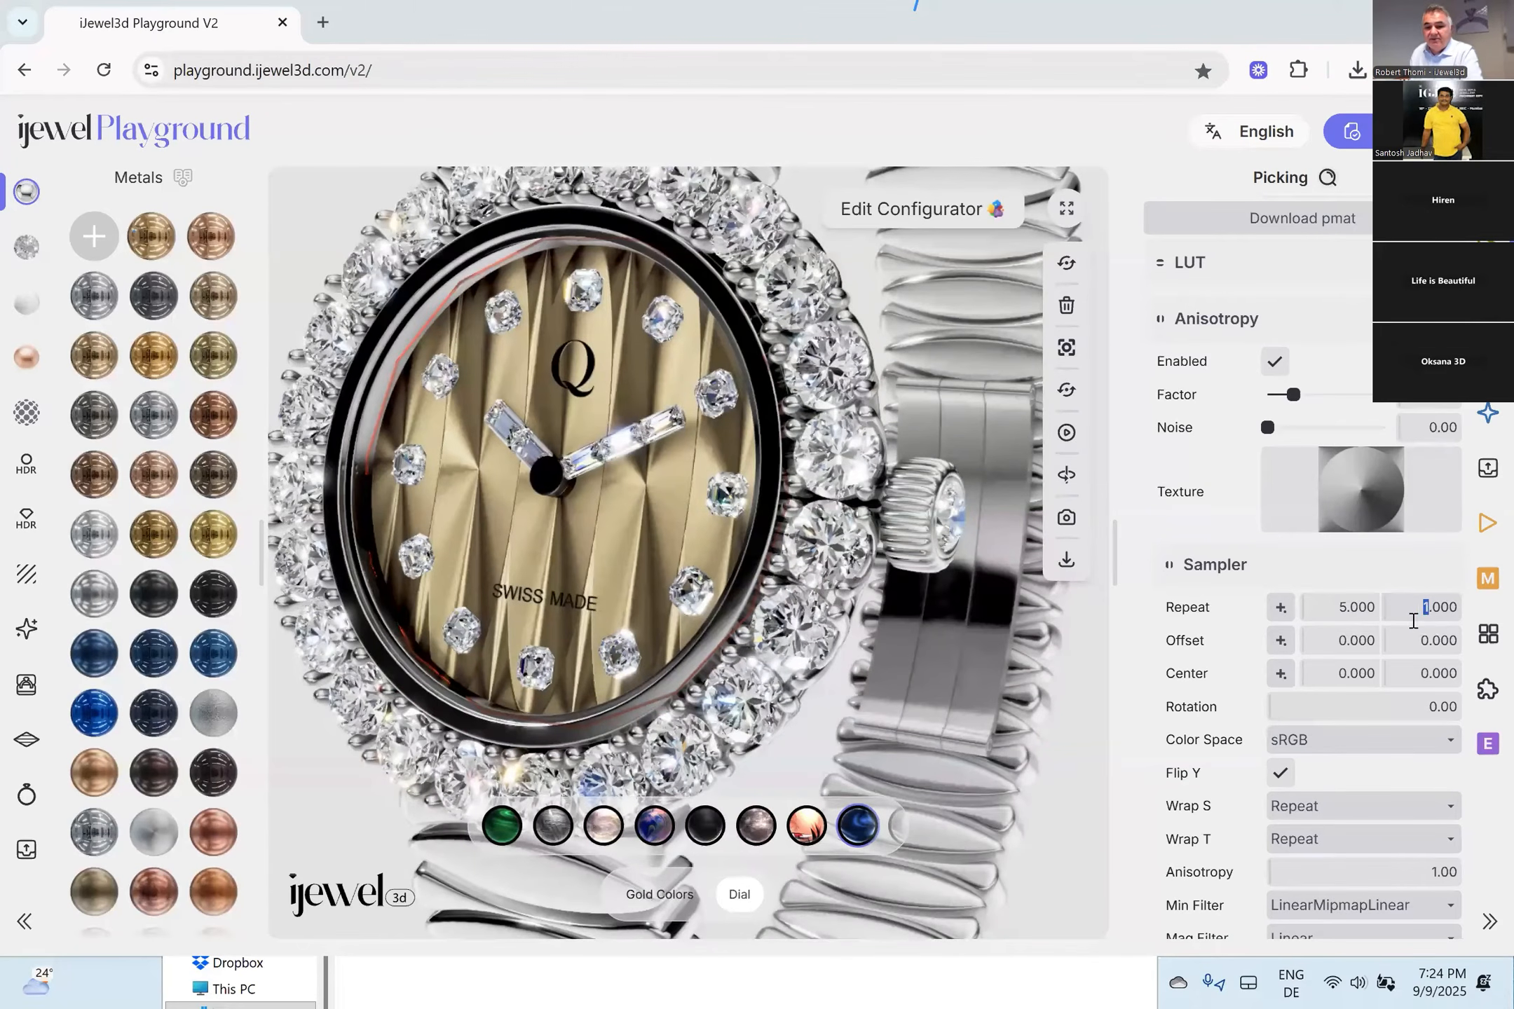
text(10)
click(1340, 609)
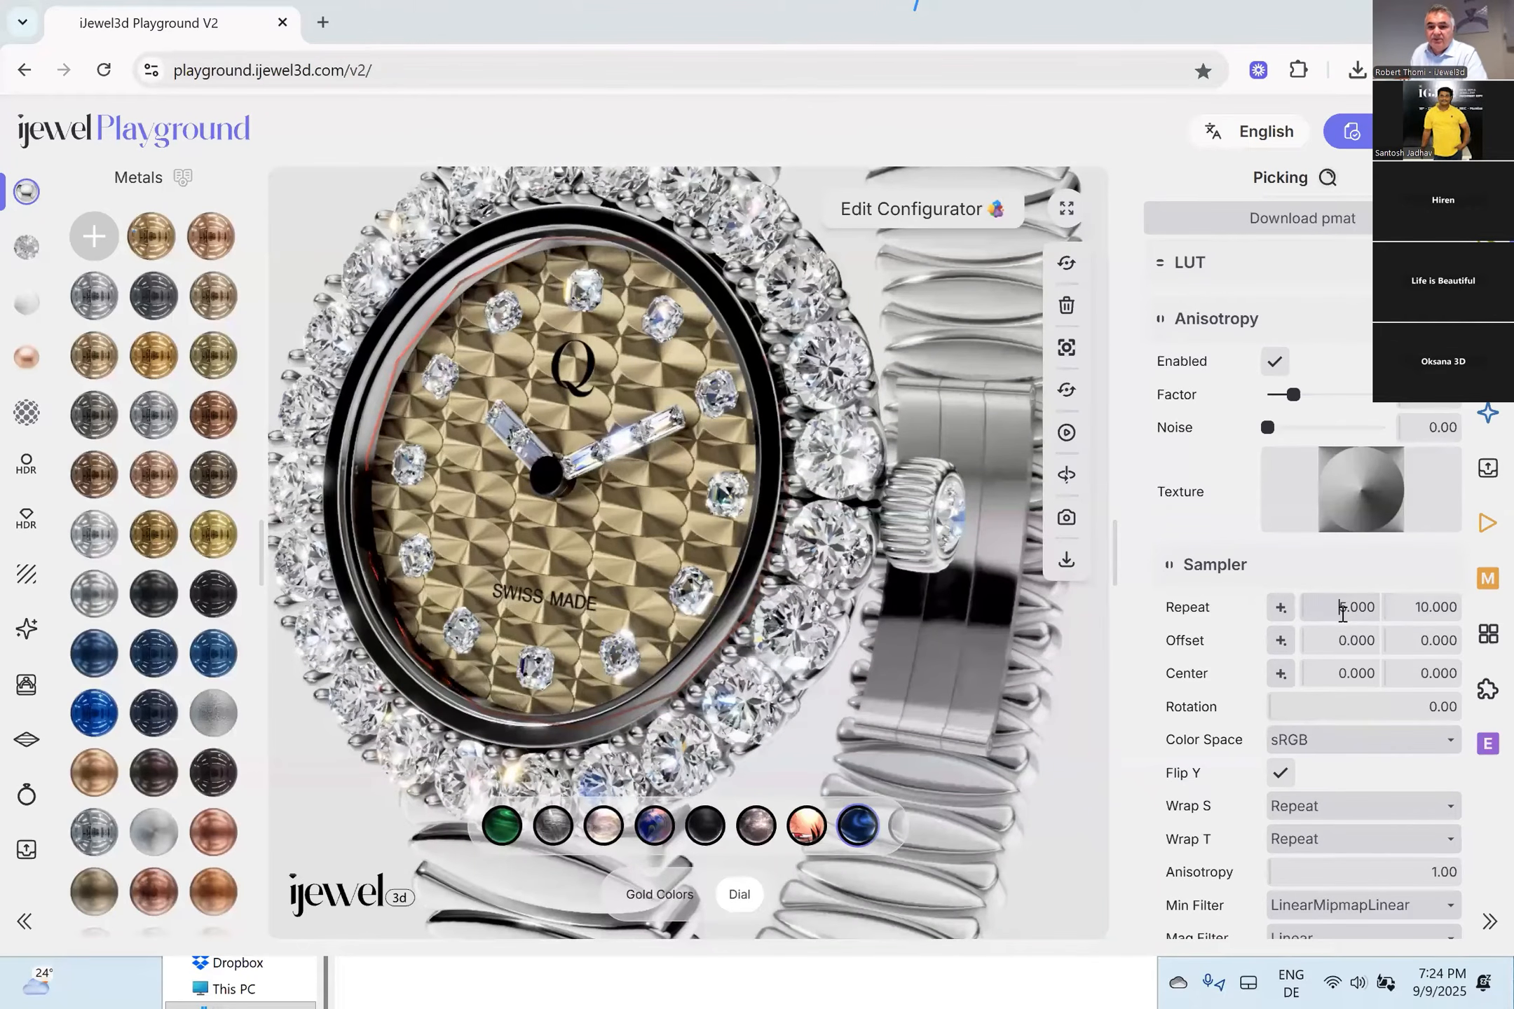
text(0)
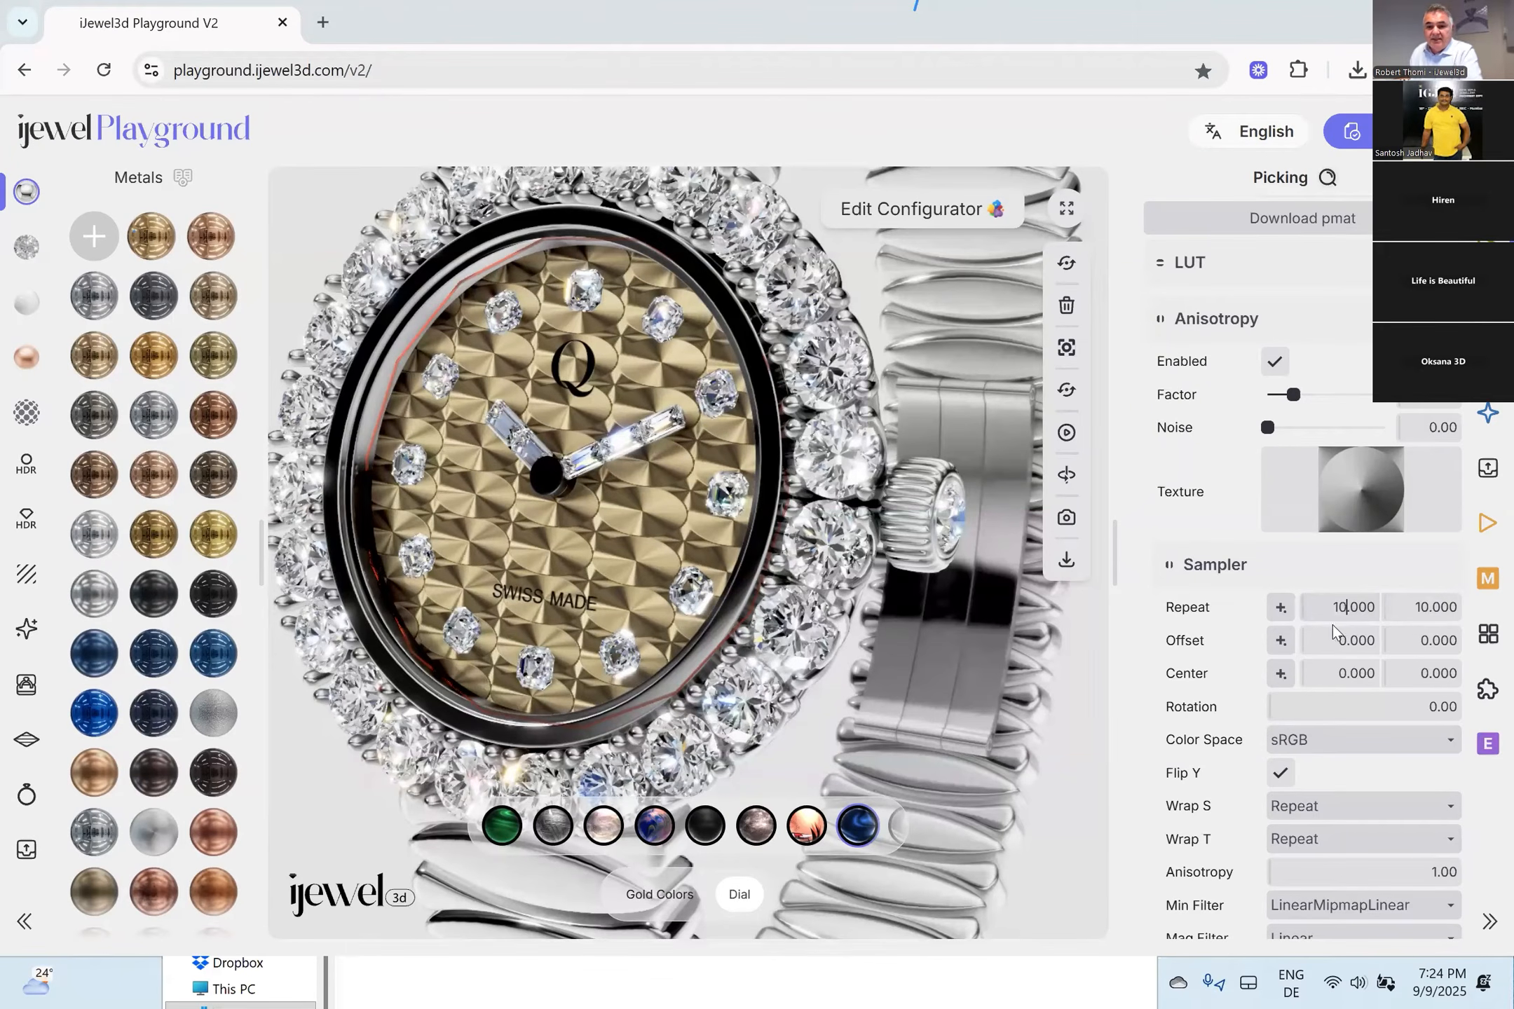
Examine the repeated anisotropic pattern on the dial up close and from several angles.
drag(844, 617, 807, 594)
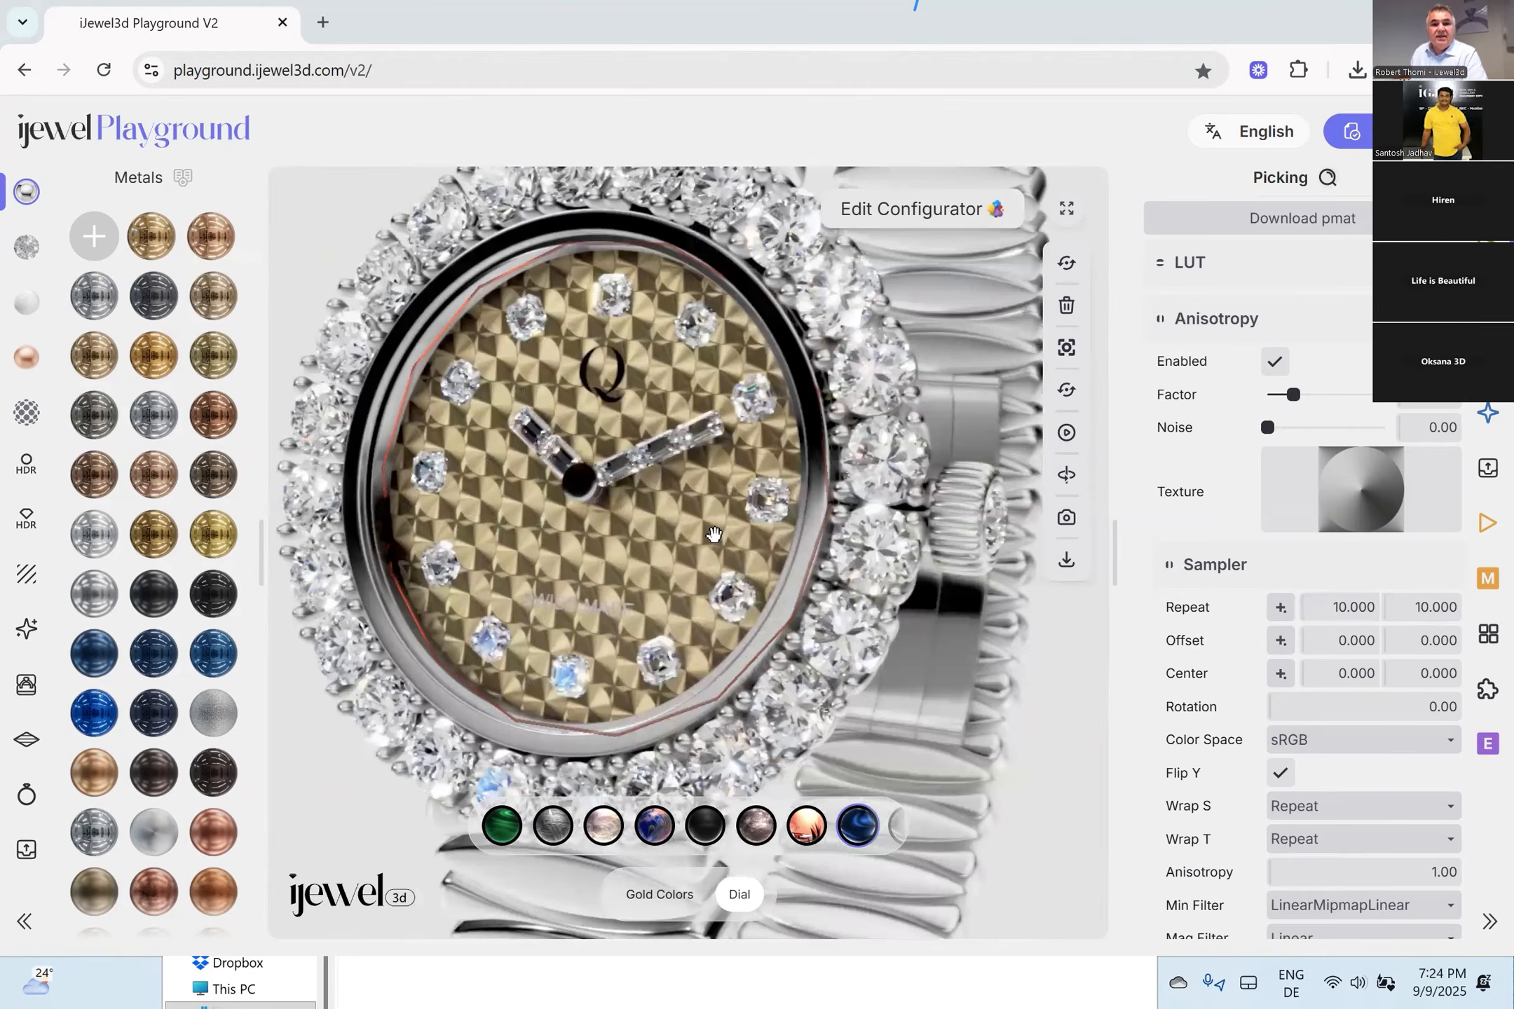
scroll(711, 532, up, 3)
mouse_move(679, 522)
mouse_down()
mouse_move(704, 529)
mouse_move(707, 514)
mouse_up()
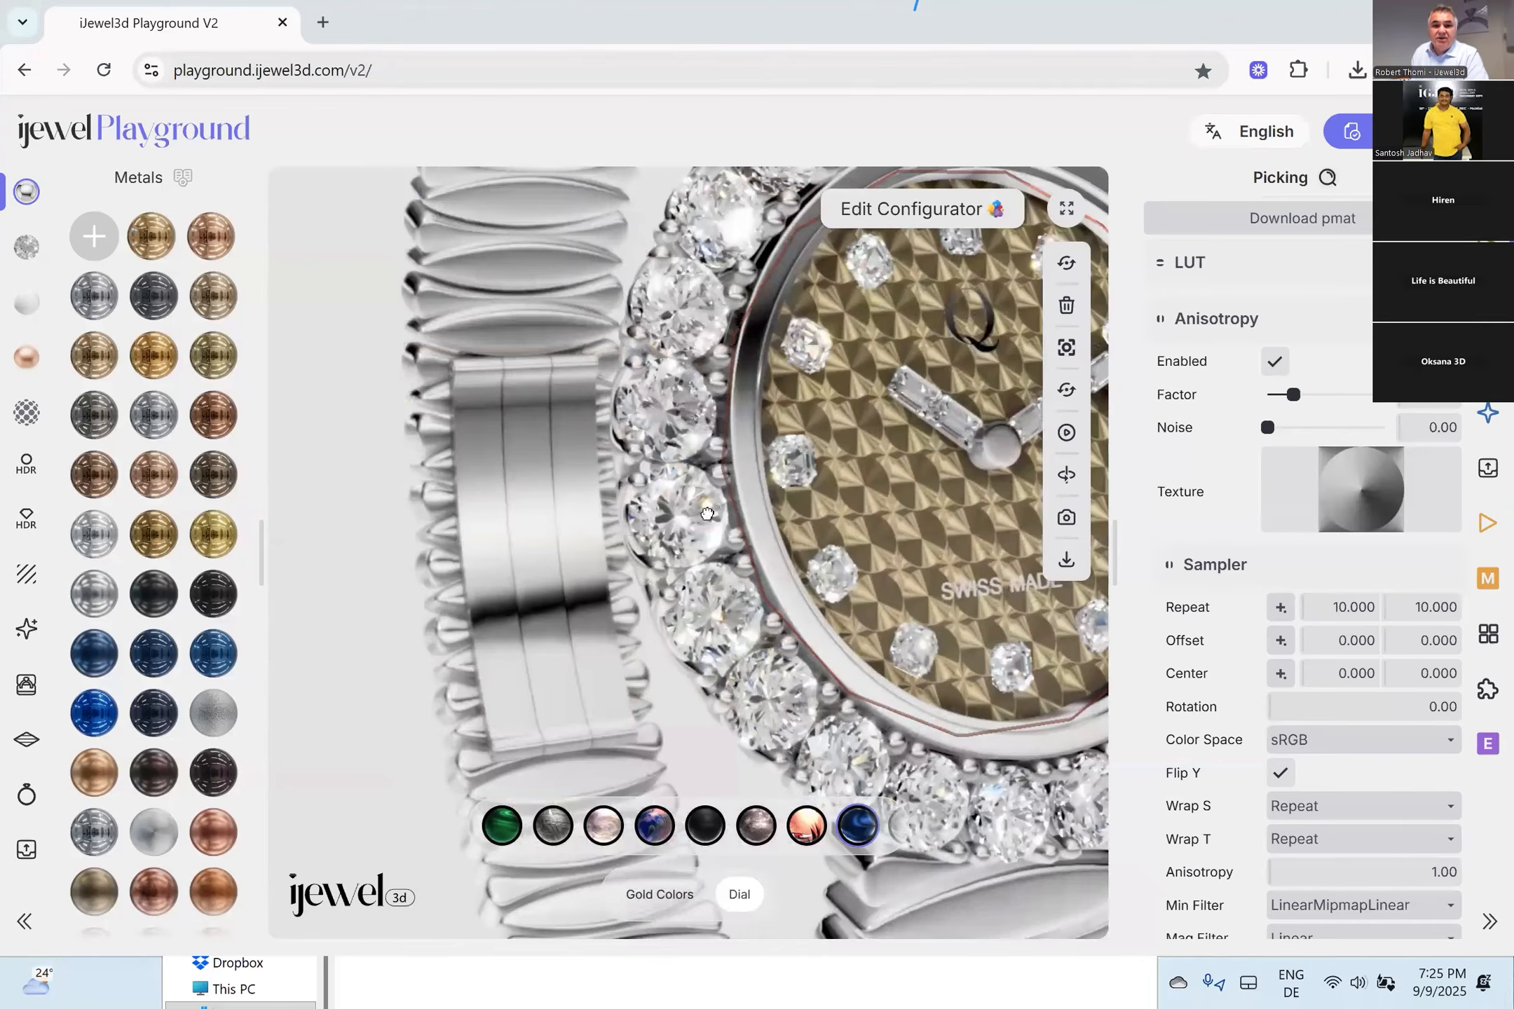
scroll(669, 491, down, 3)
scroll(659, 501, up, 8)
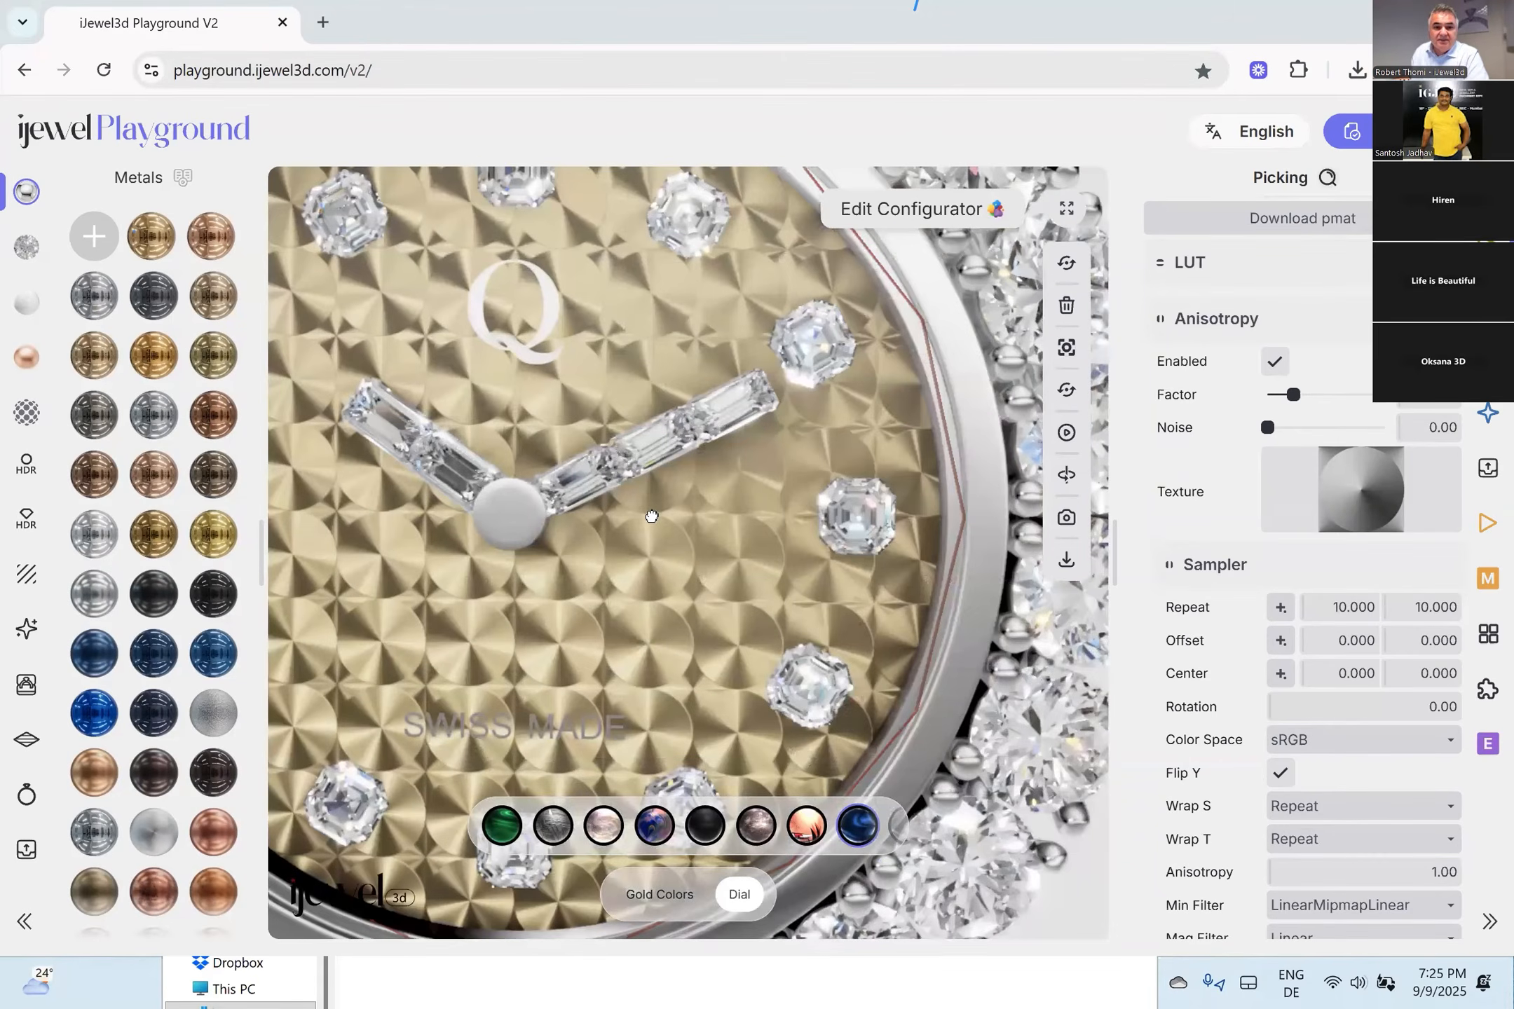
scroll(679, 500, down, 5)
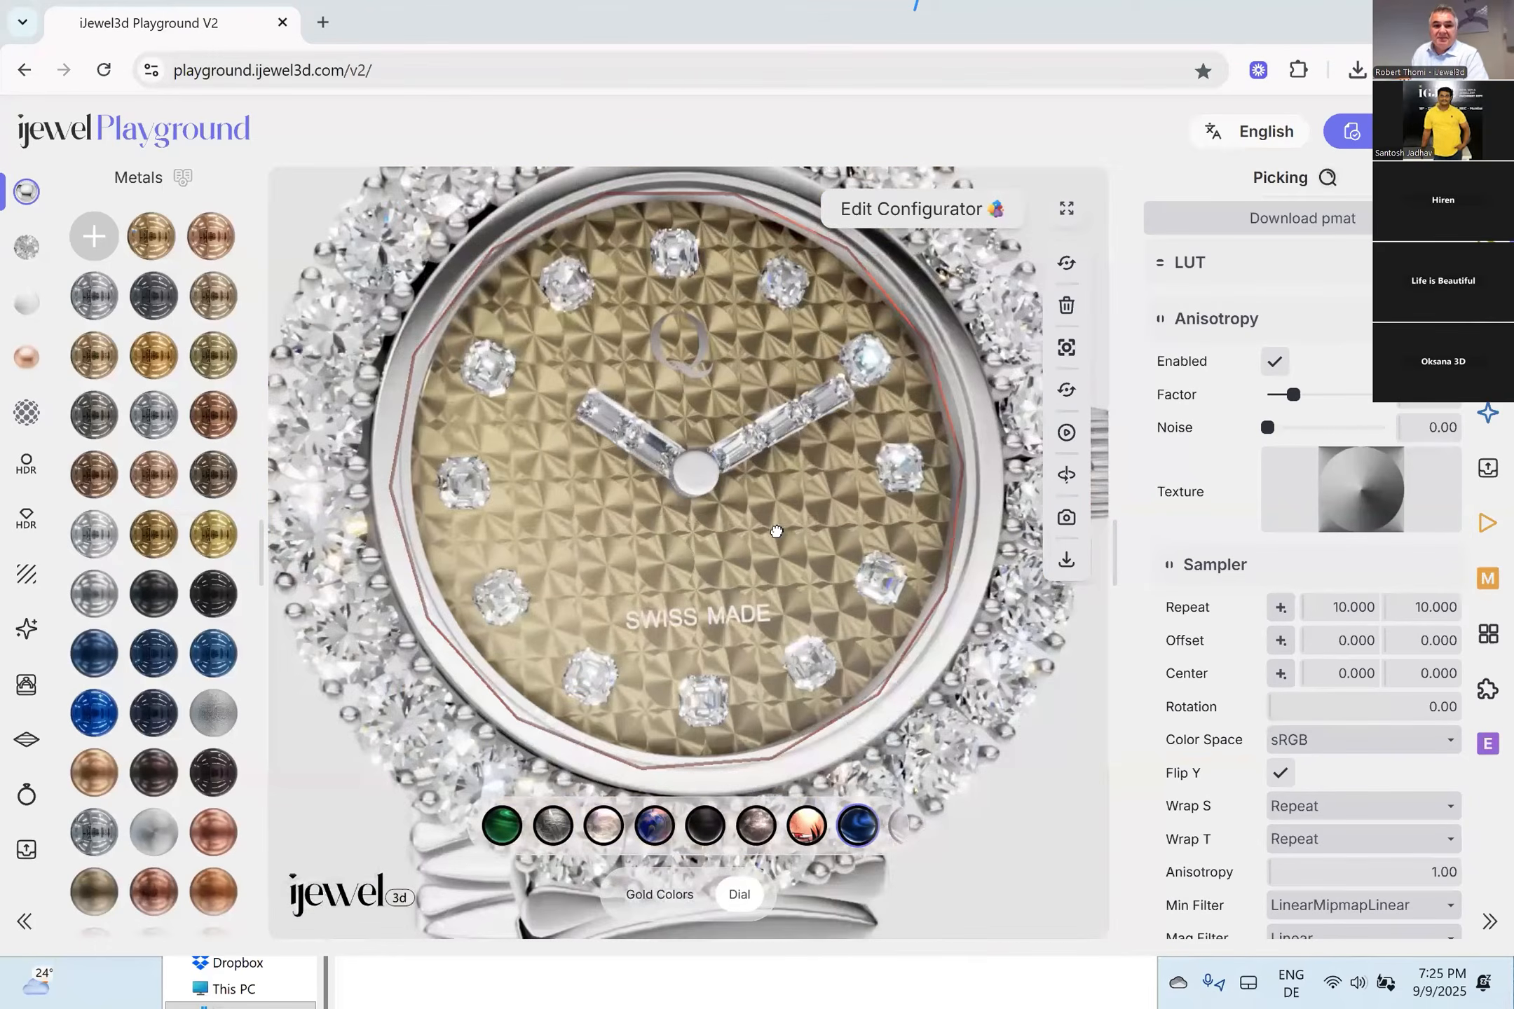
scroll(776, 531, down, 3)
drag(776, 532, 635, 482)
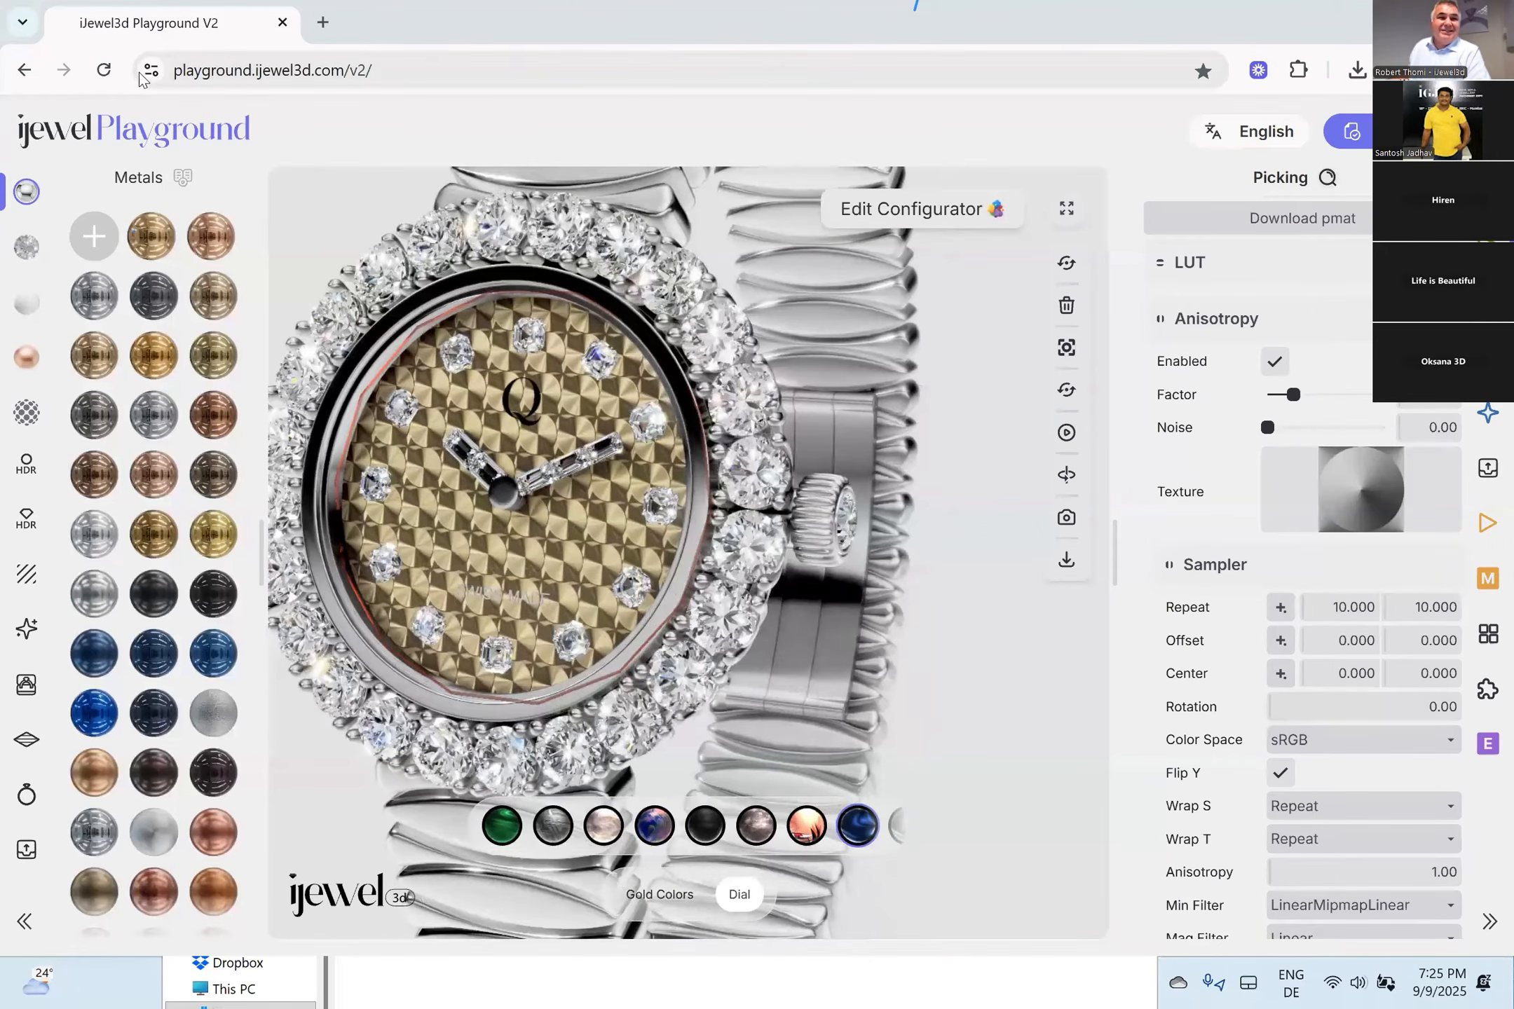
Reload the Playground page, discarding the watch changes, and load the oval cabochon ring model into the viewer.
click(103, 73)
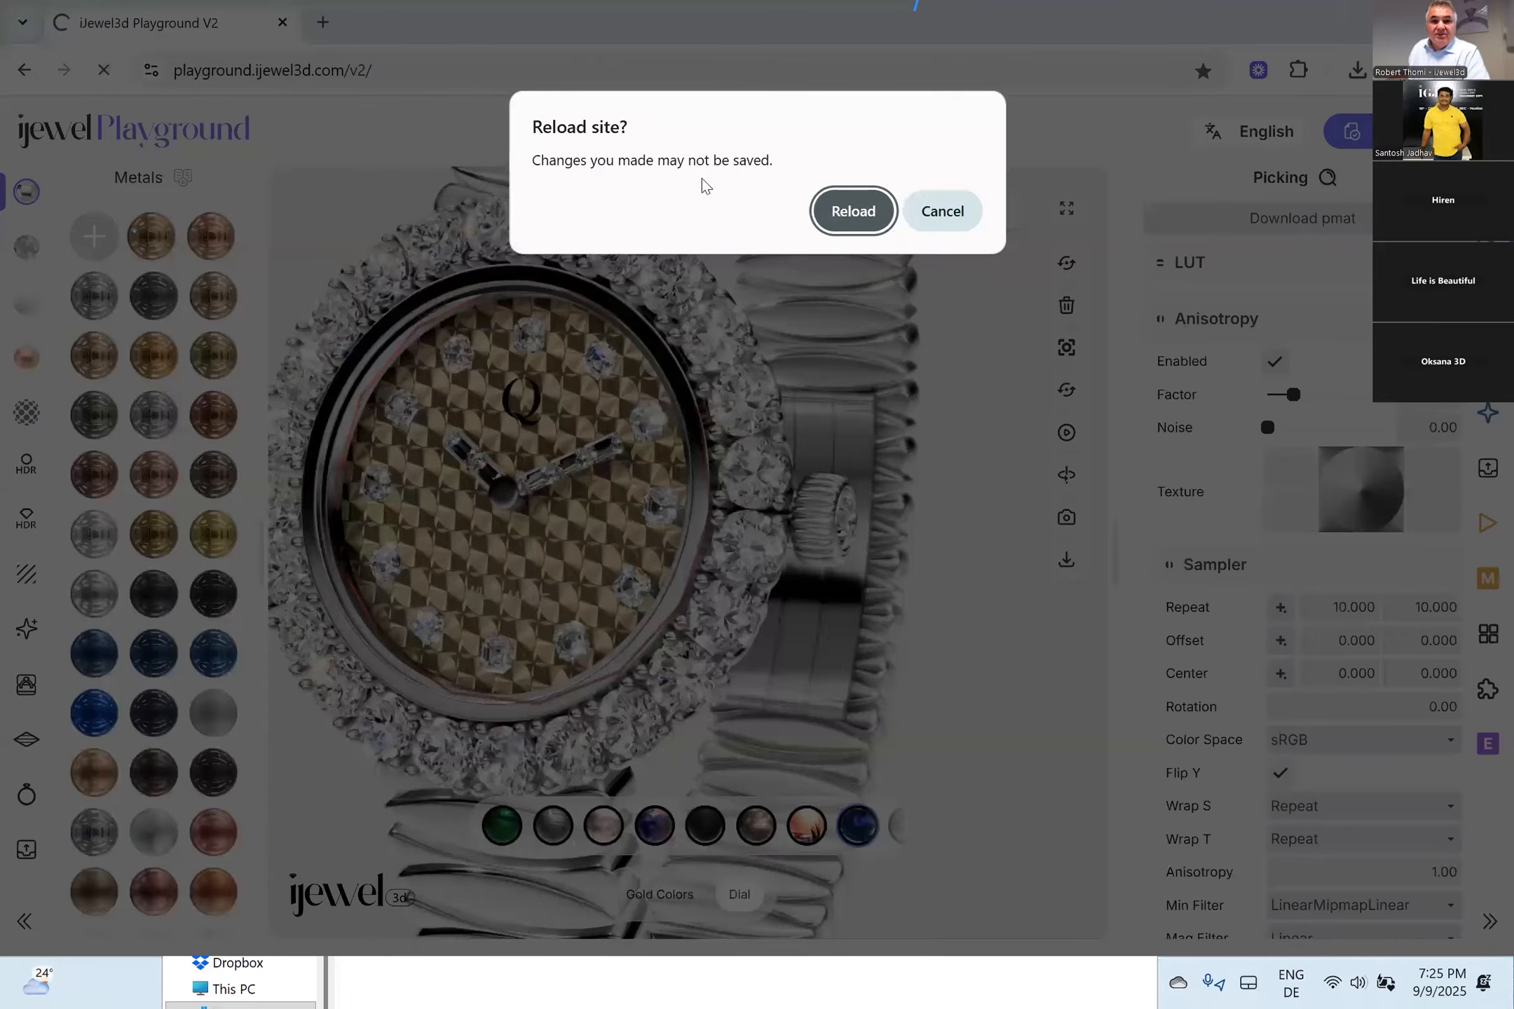
click(850, 210)
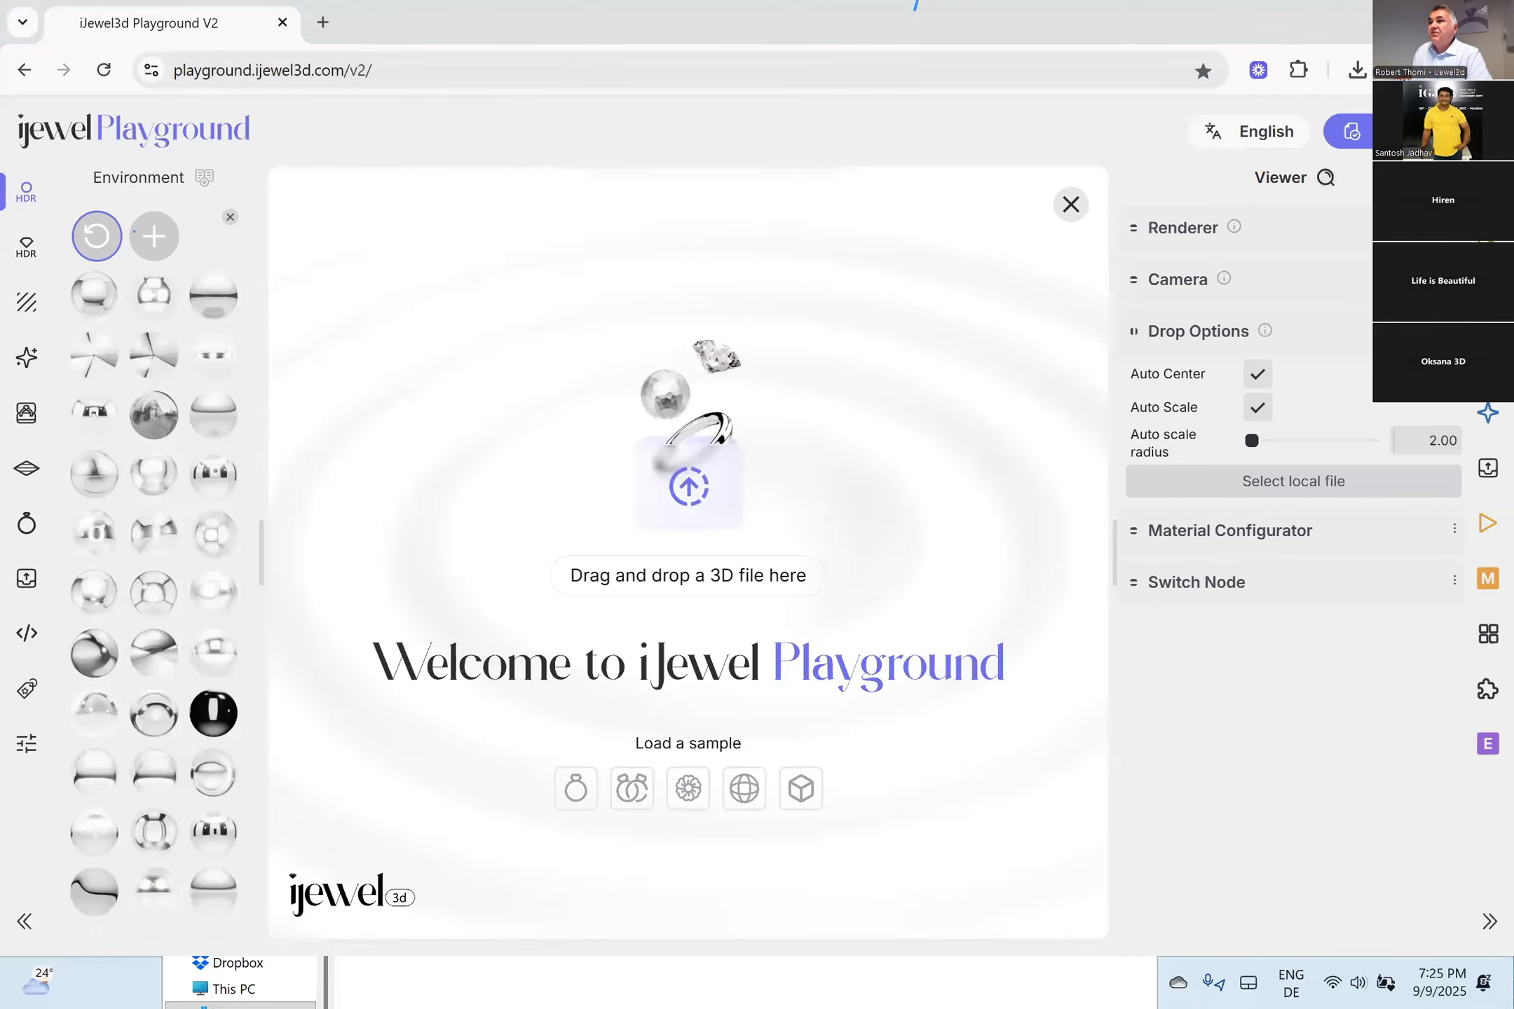
drag(1510, 546, 357, 407)
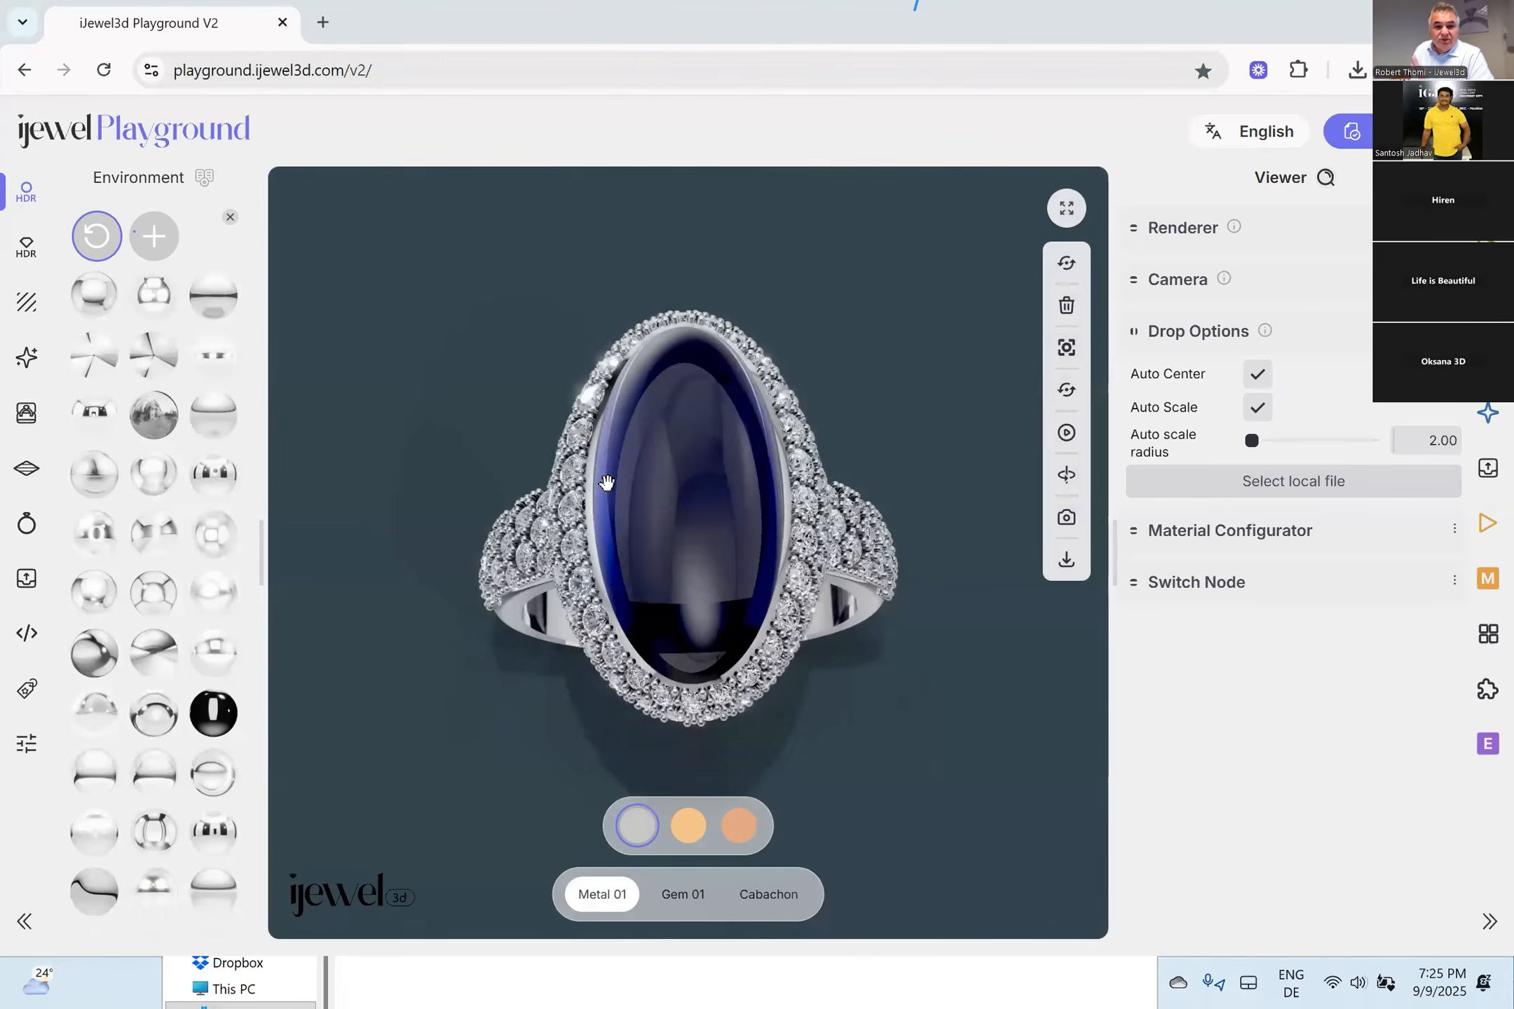
Apply the Gem Cabachon Amethyst material to the ring's large center stone and view it from the front.
drag(612, 480, 652, 415)
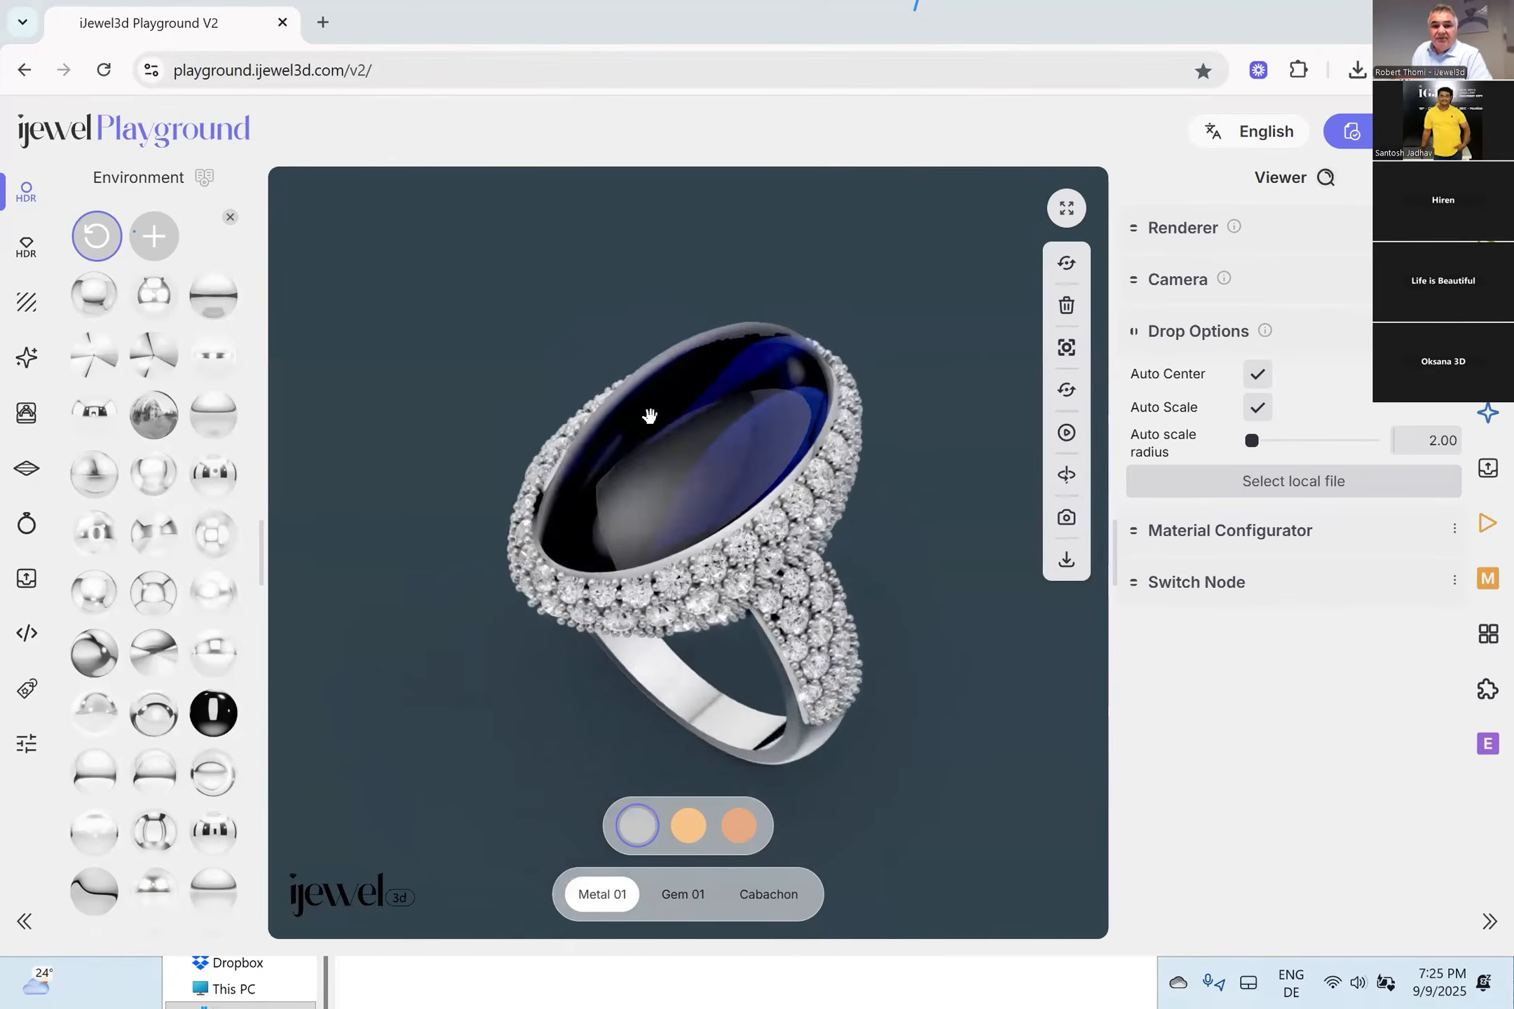
click(683, 415)
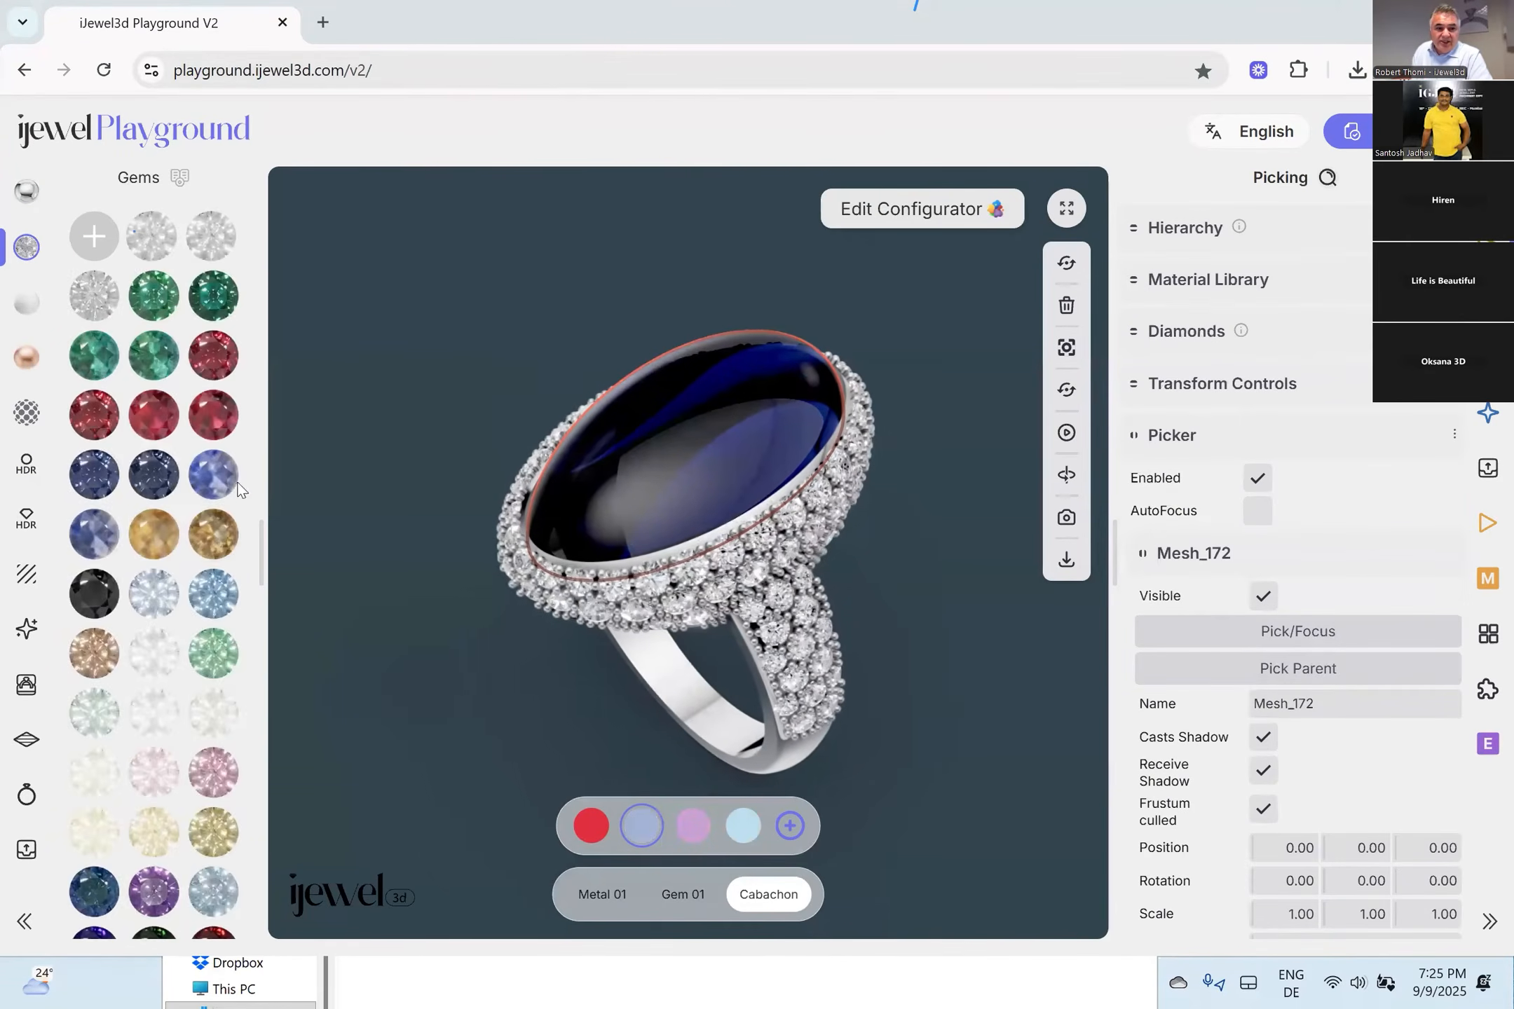
scroll(108, 510, down, 6)
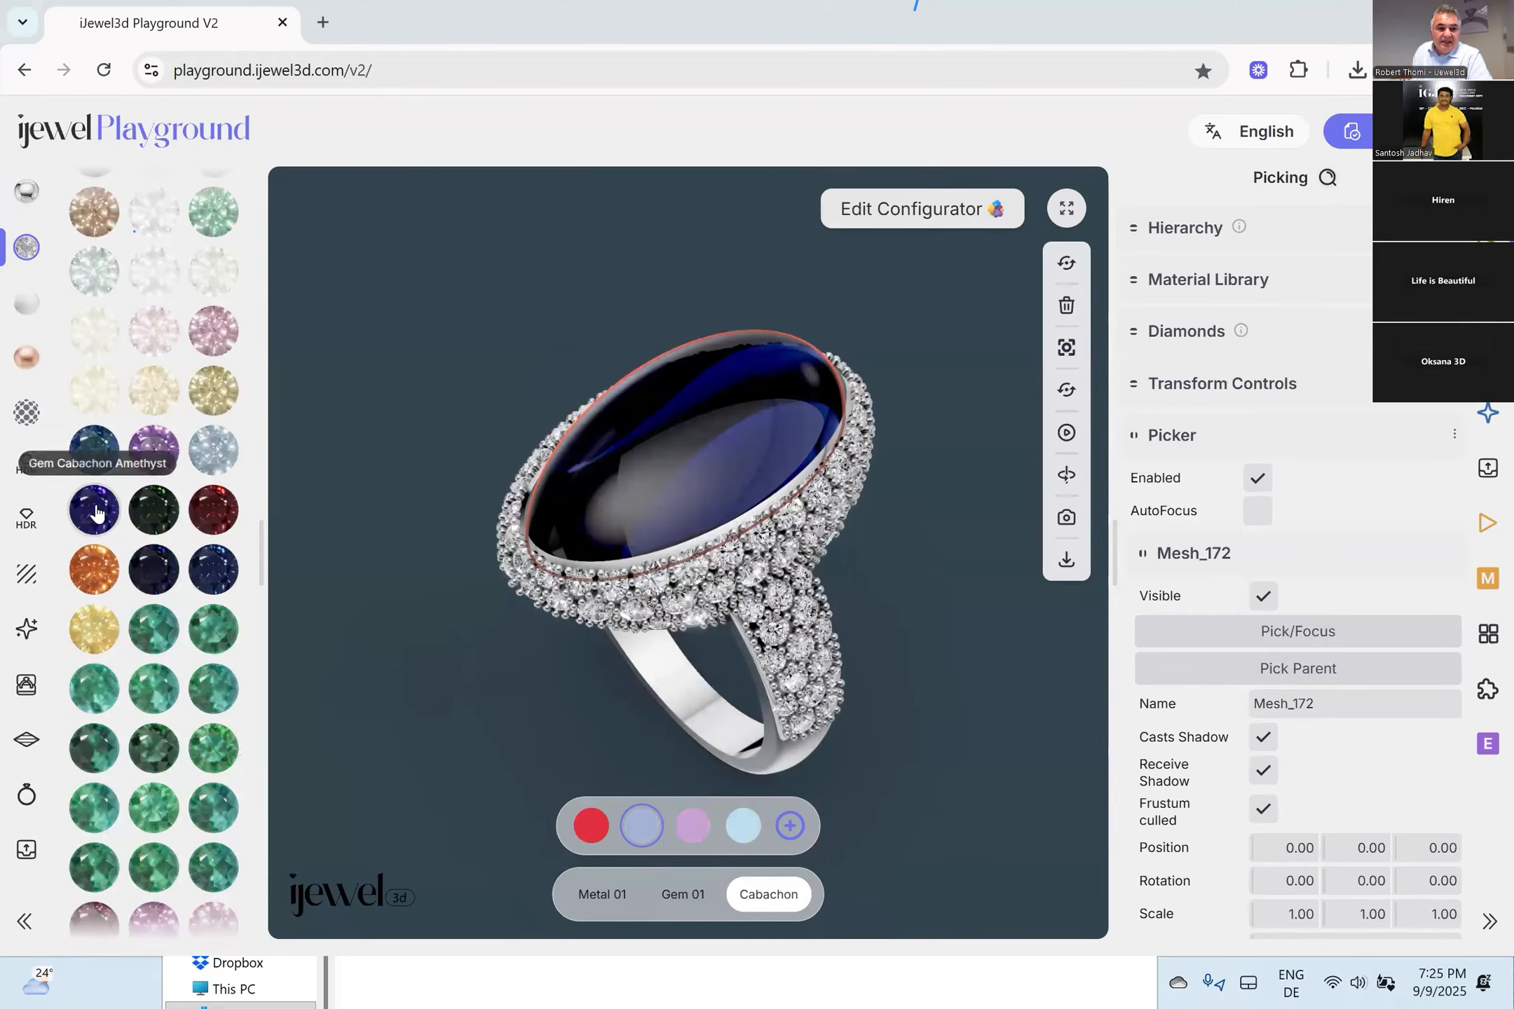
click(93, 515)
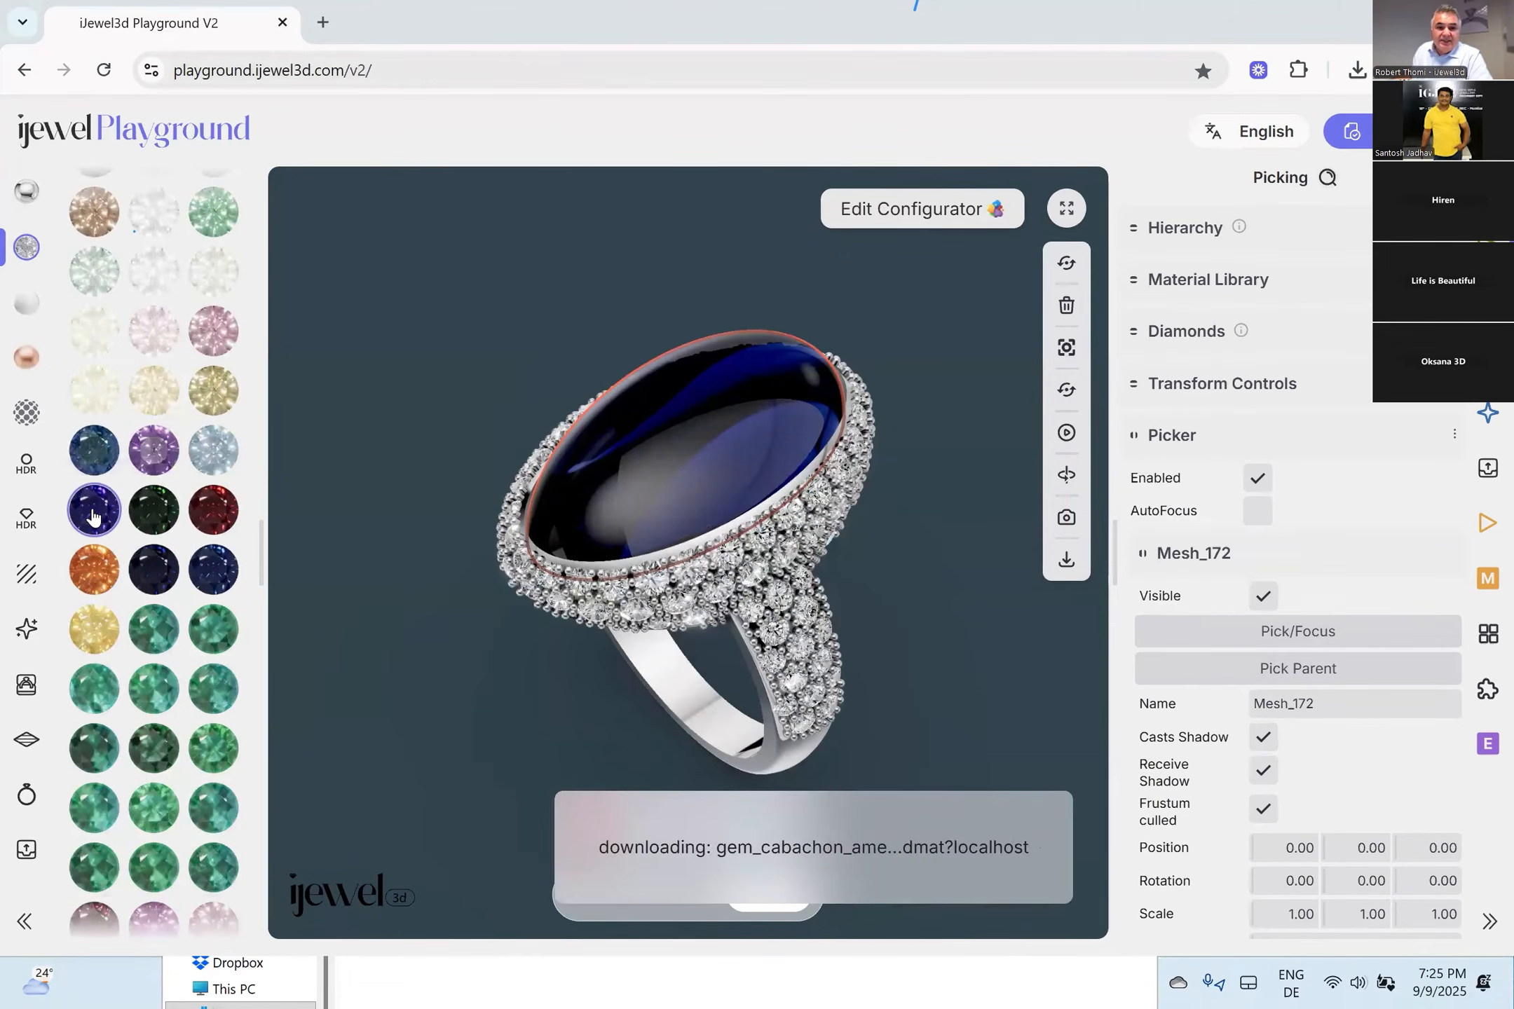
drag(568, 495, 1080, 478)
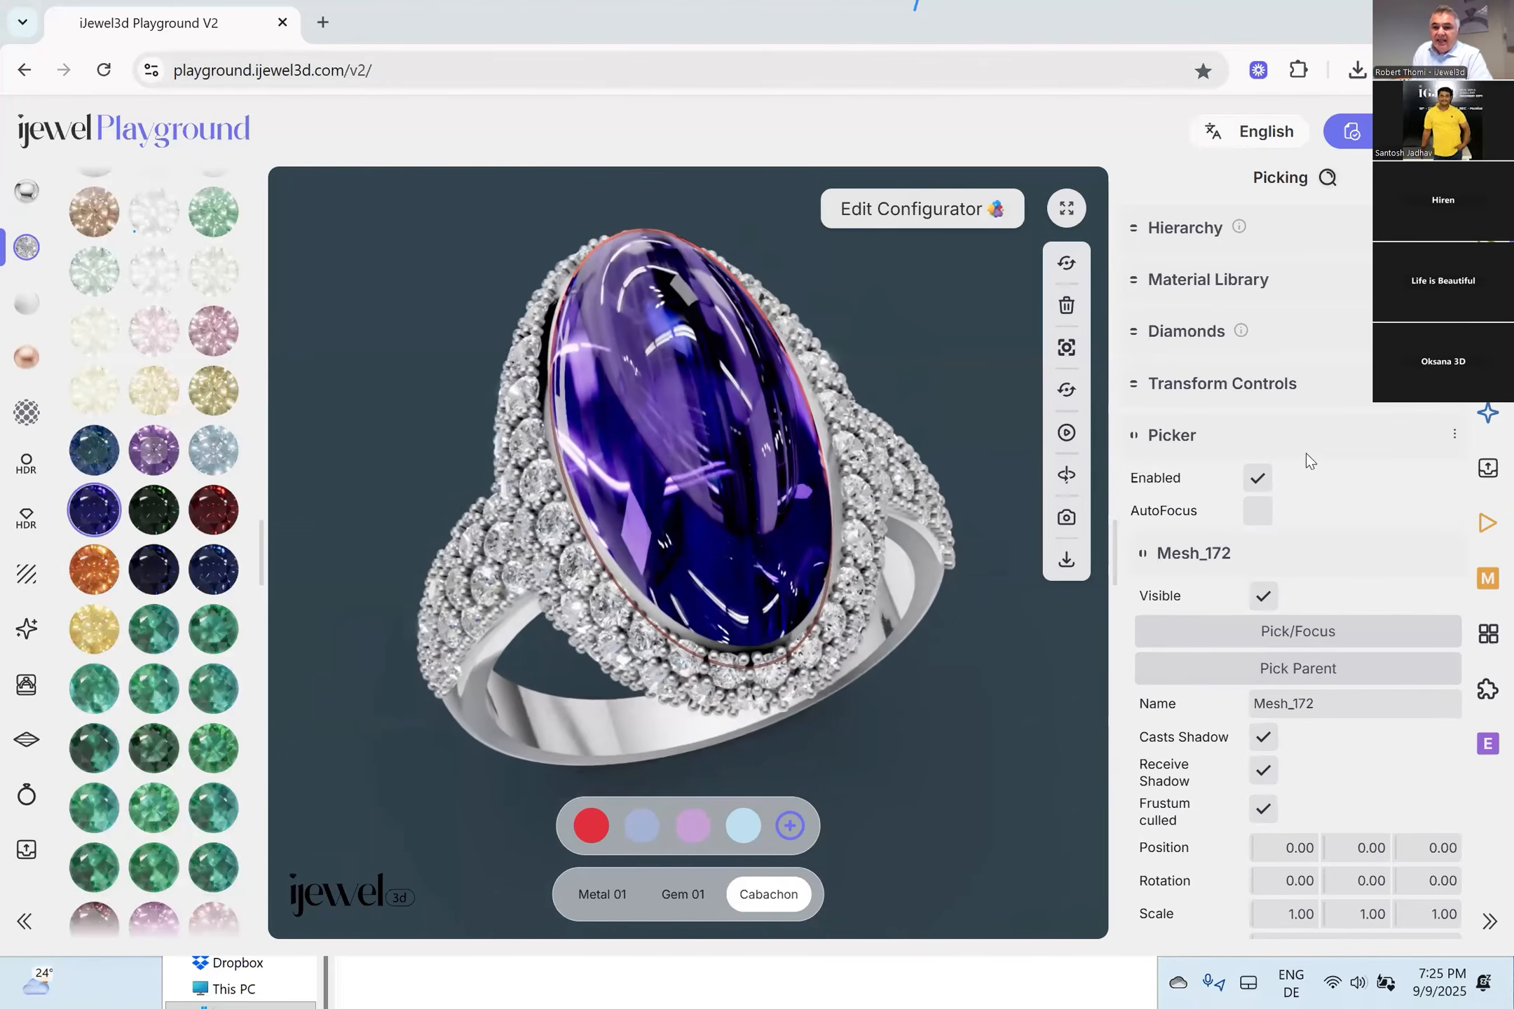
Expand the Diamonds settings and examine the environment maps assigned to the gems.
scroll(1321, 452, down, 10)
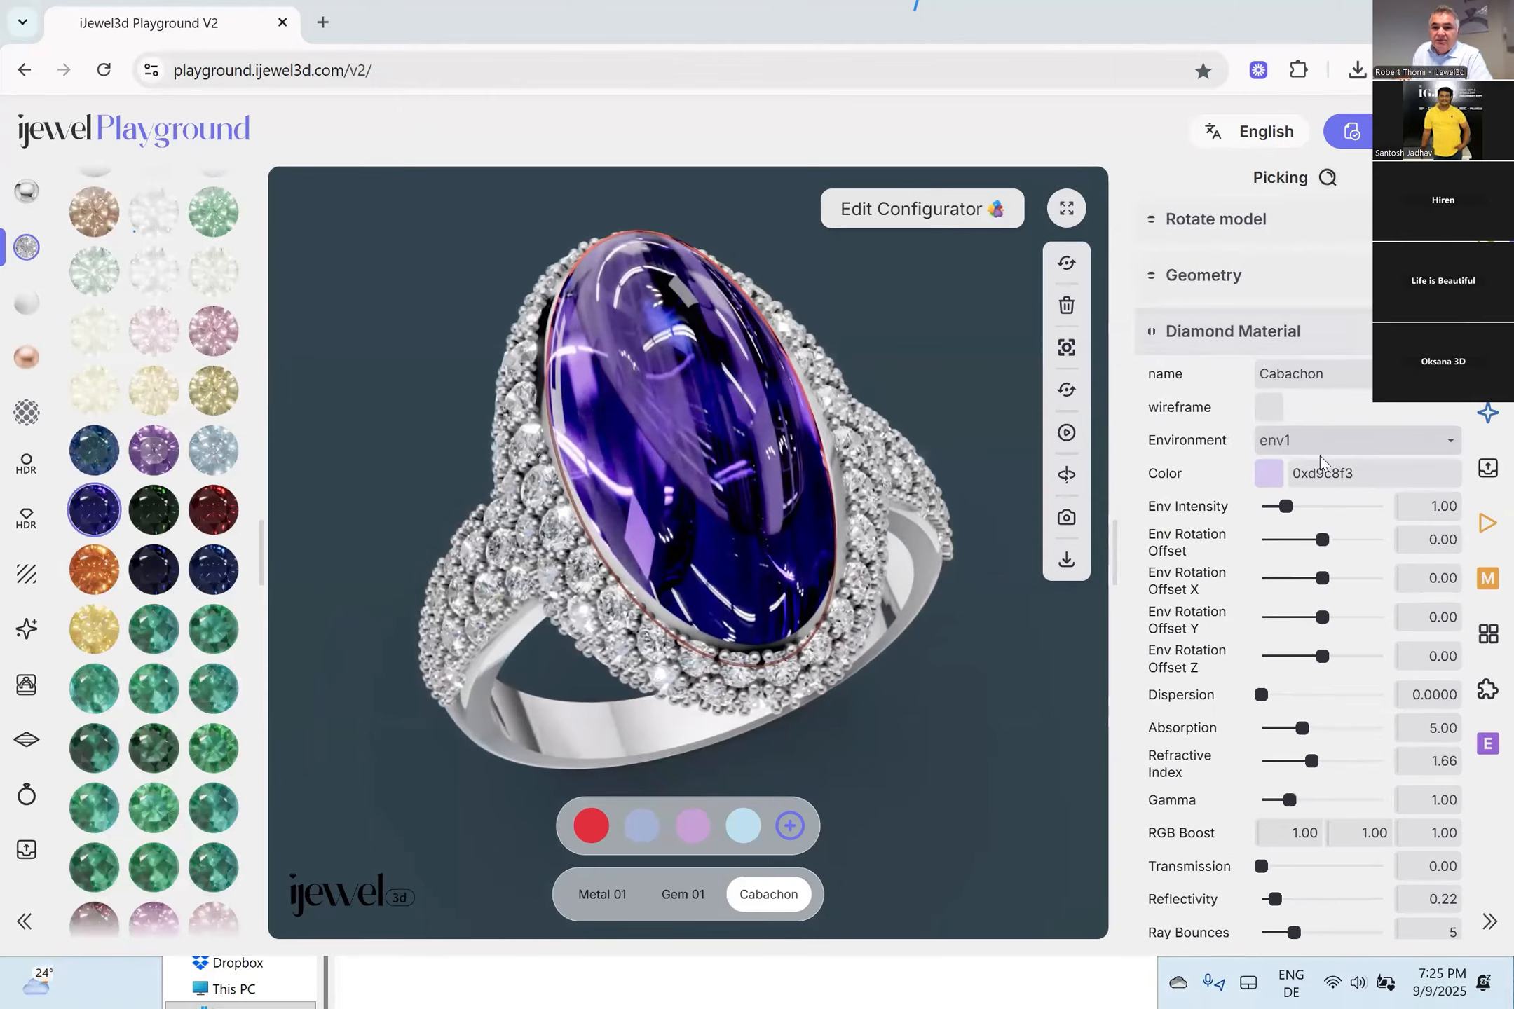
scroll(1317, 448, up, 10)
scroll(1310, 404, up, 2)
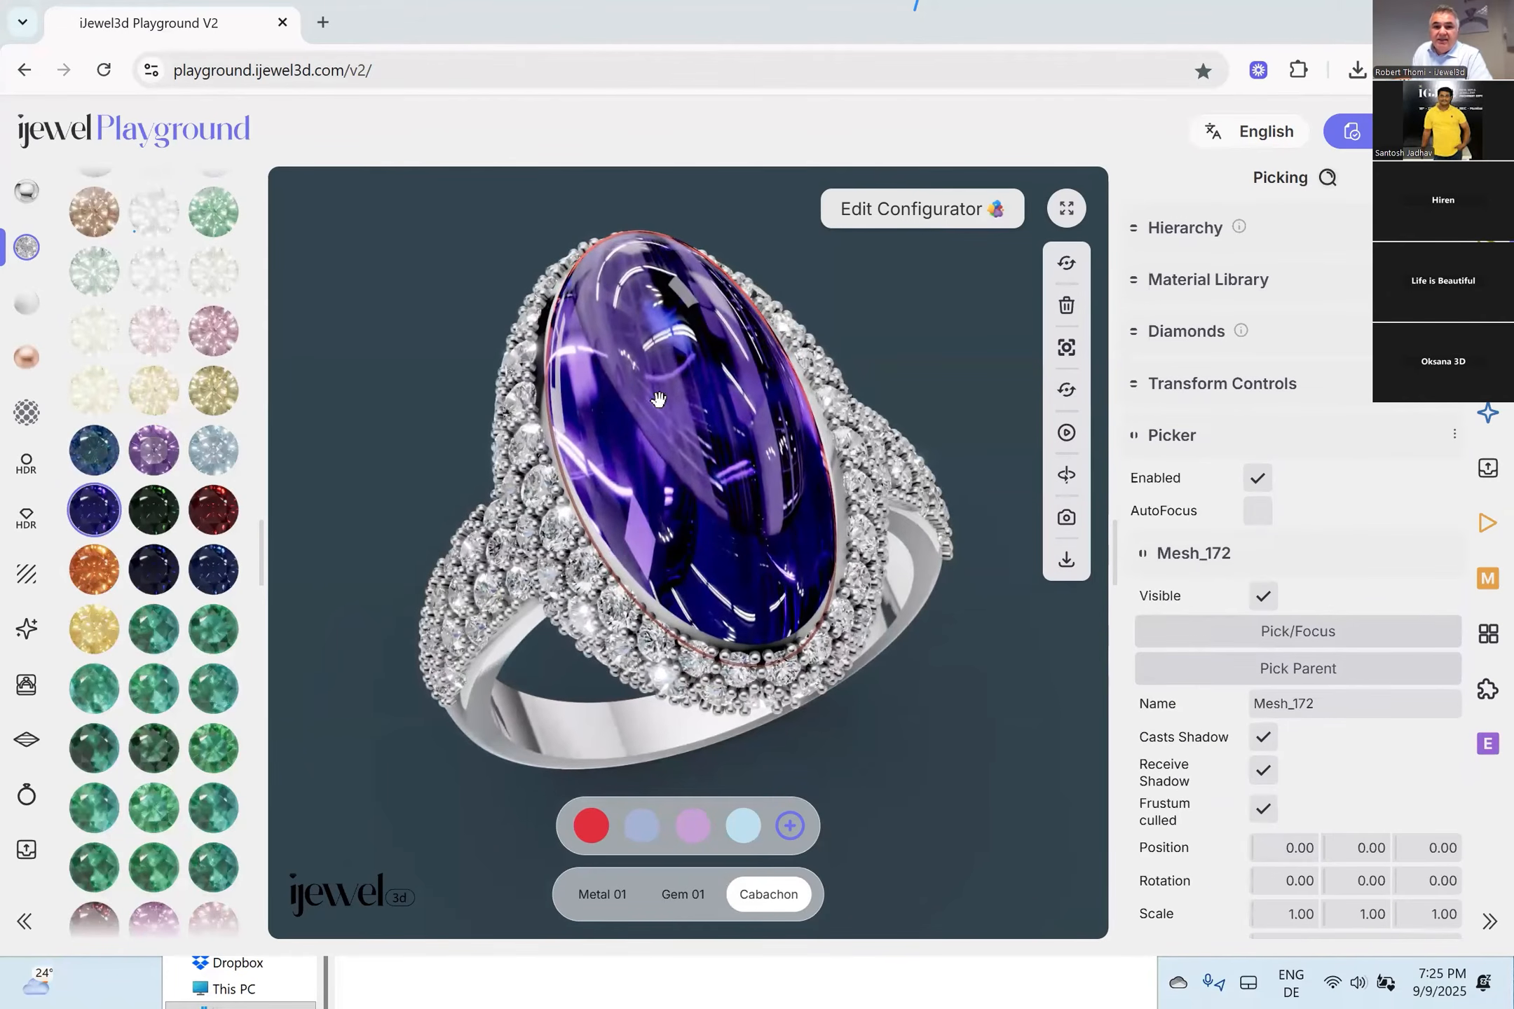
click(1186, 335)
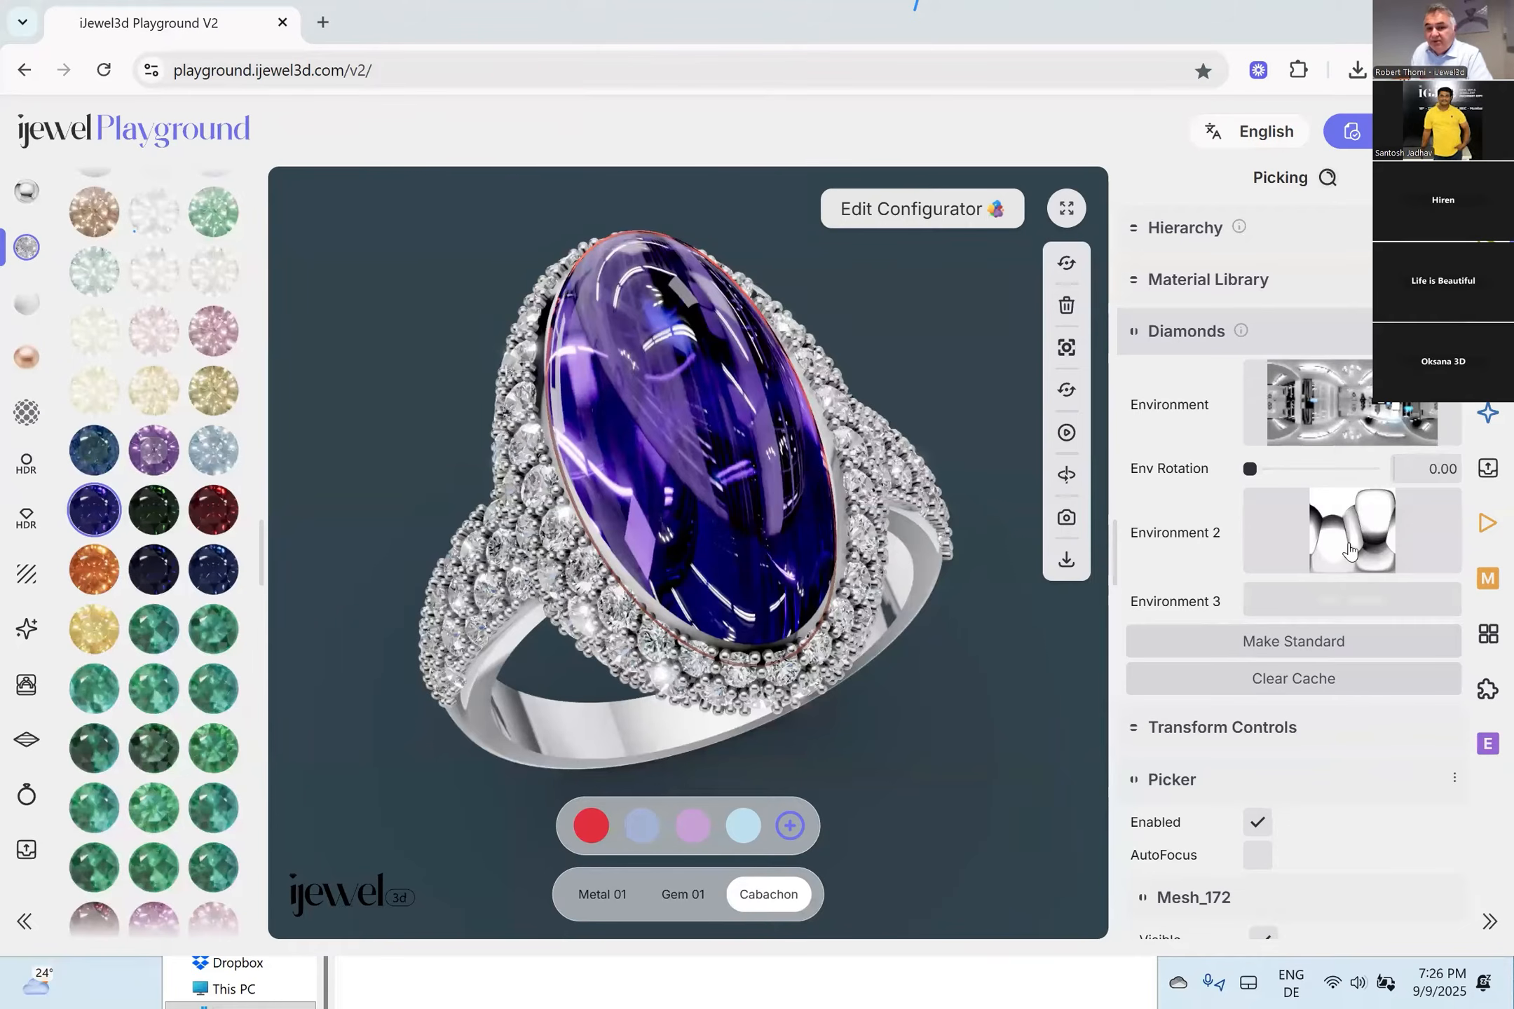
scroll(1350, 551, down, 2)
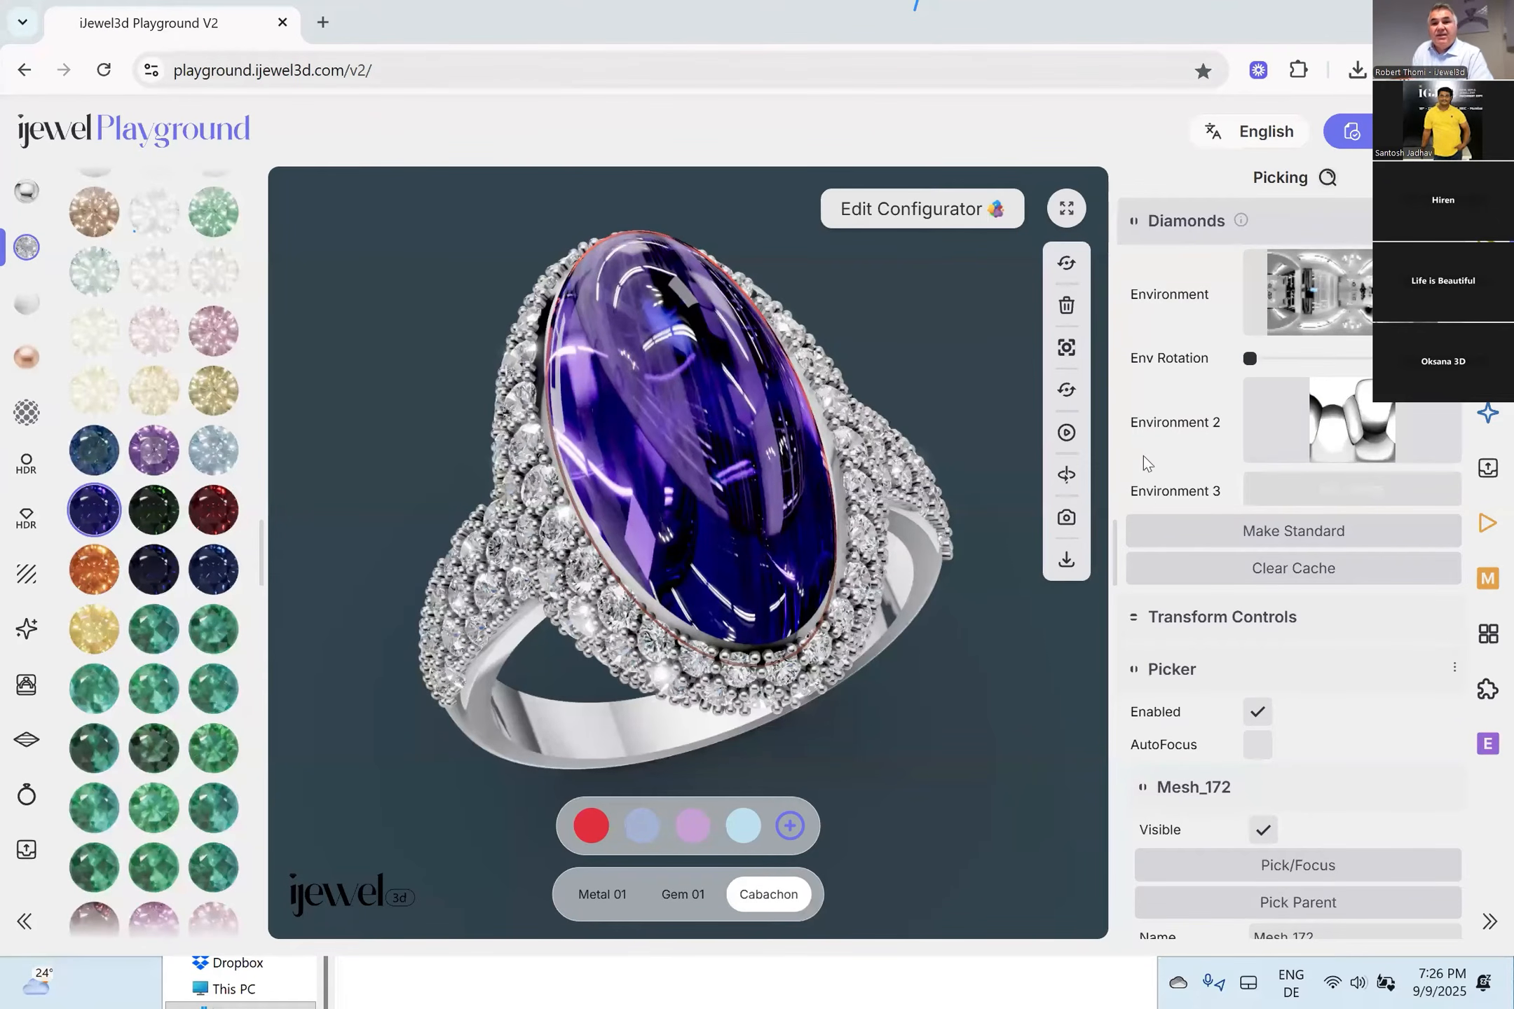
Switch the Environment of the center stone's Cabachon material to env2 and view the stone from the side.
scroll(1358, 482, down, 10)
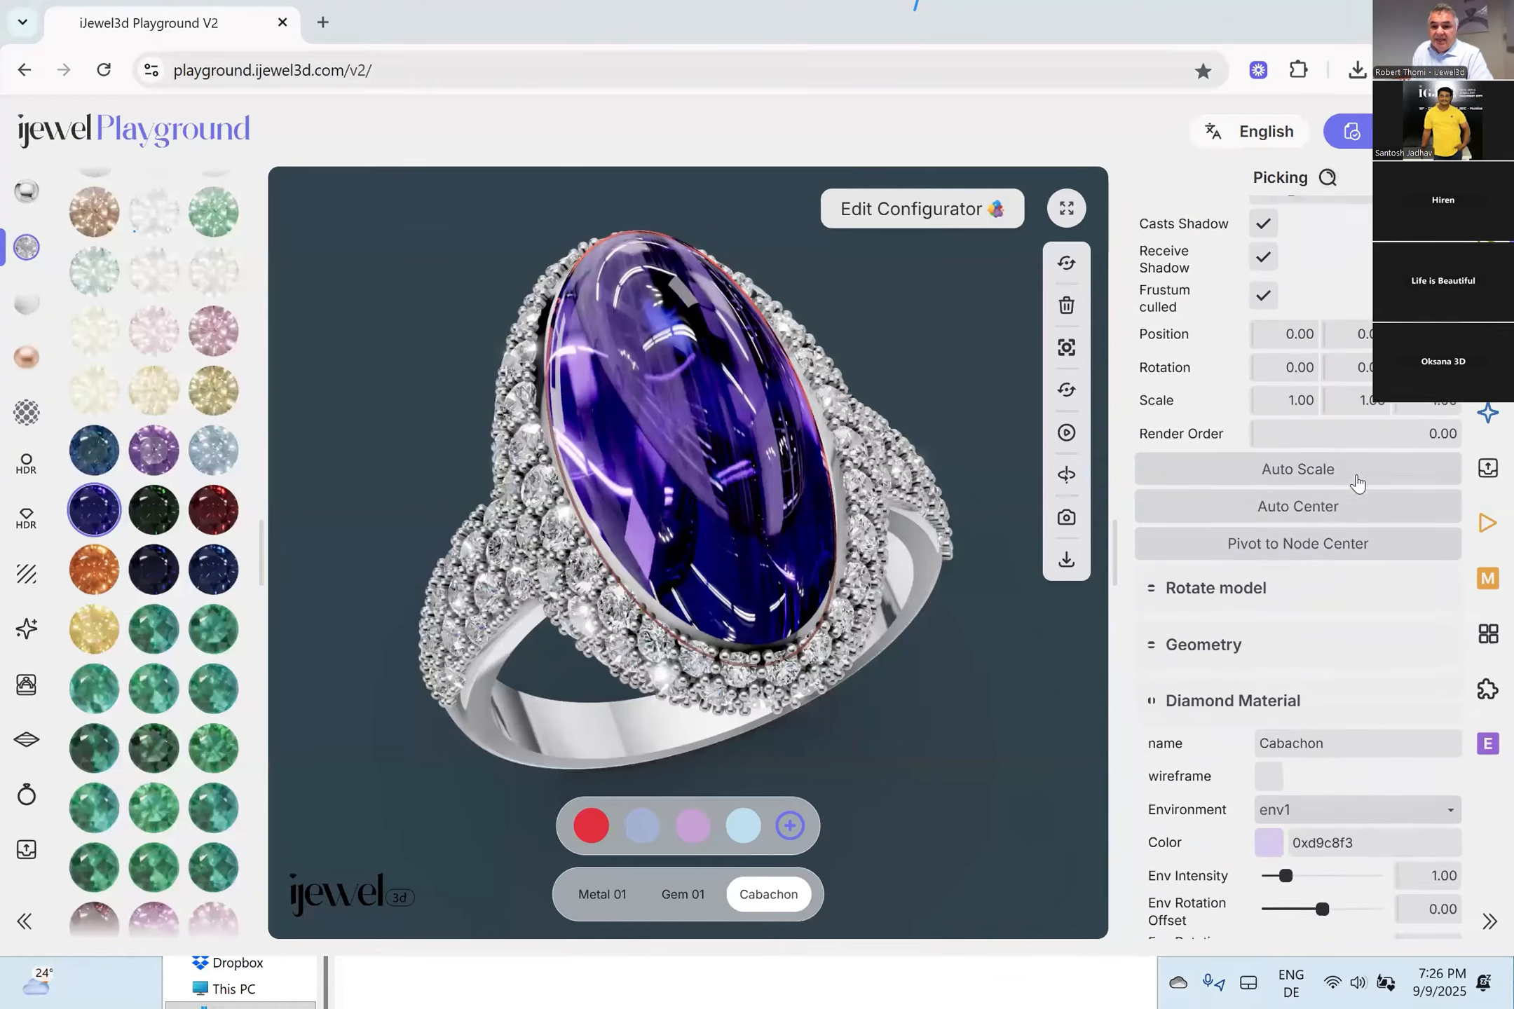
scroll(1357, 484, down, 4)
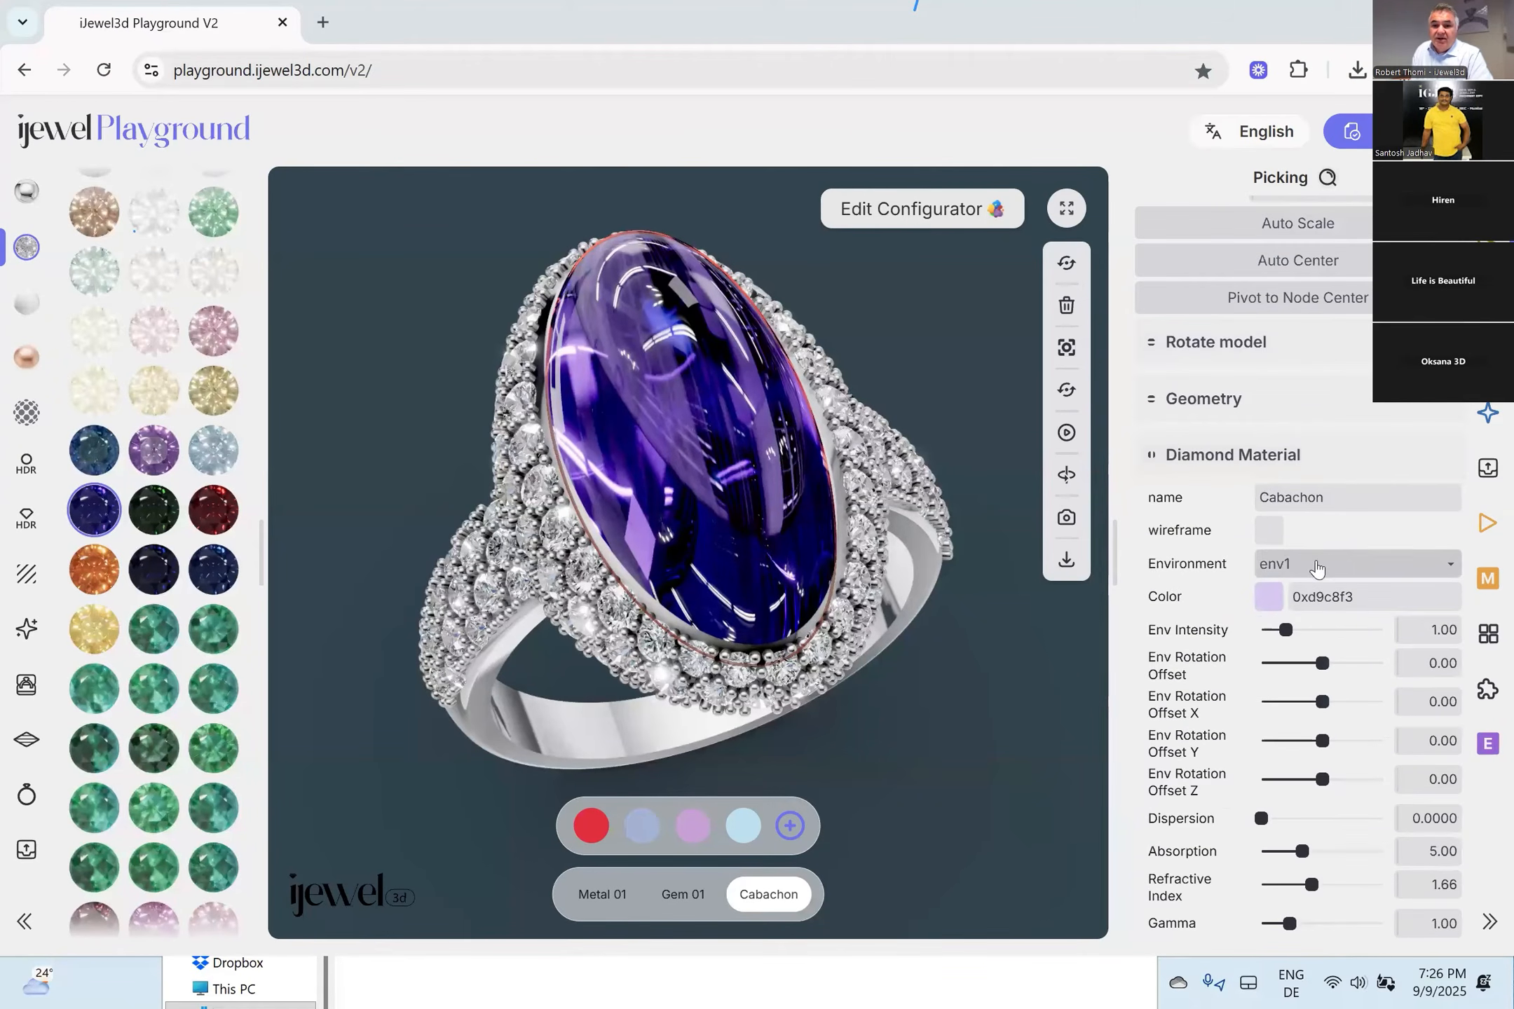
click(1316, 569)
click(1297, 619)
drag(916, 610, 847, 605)
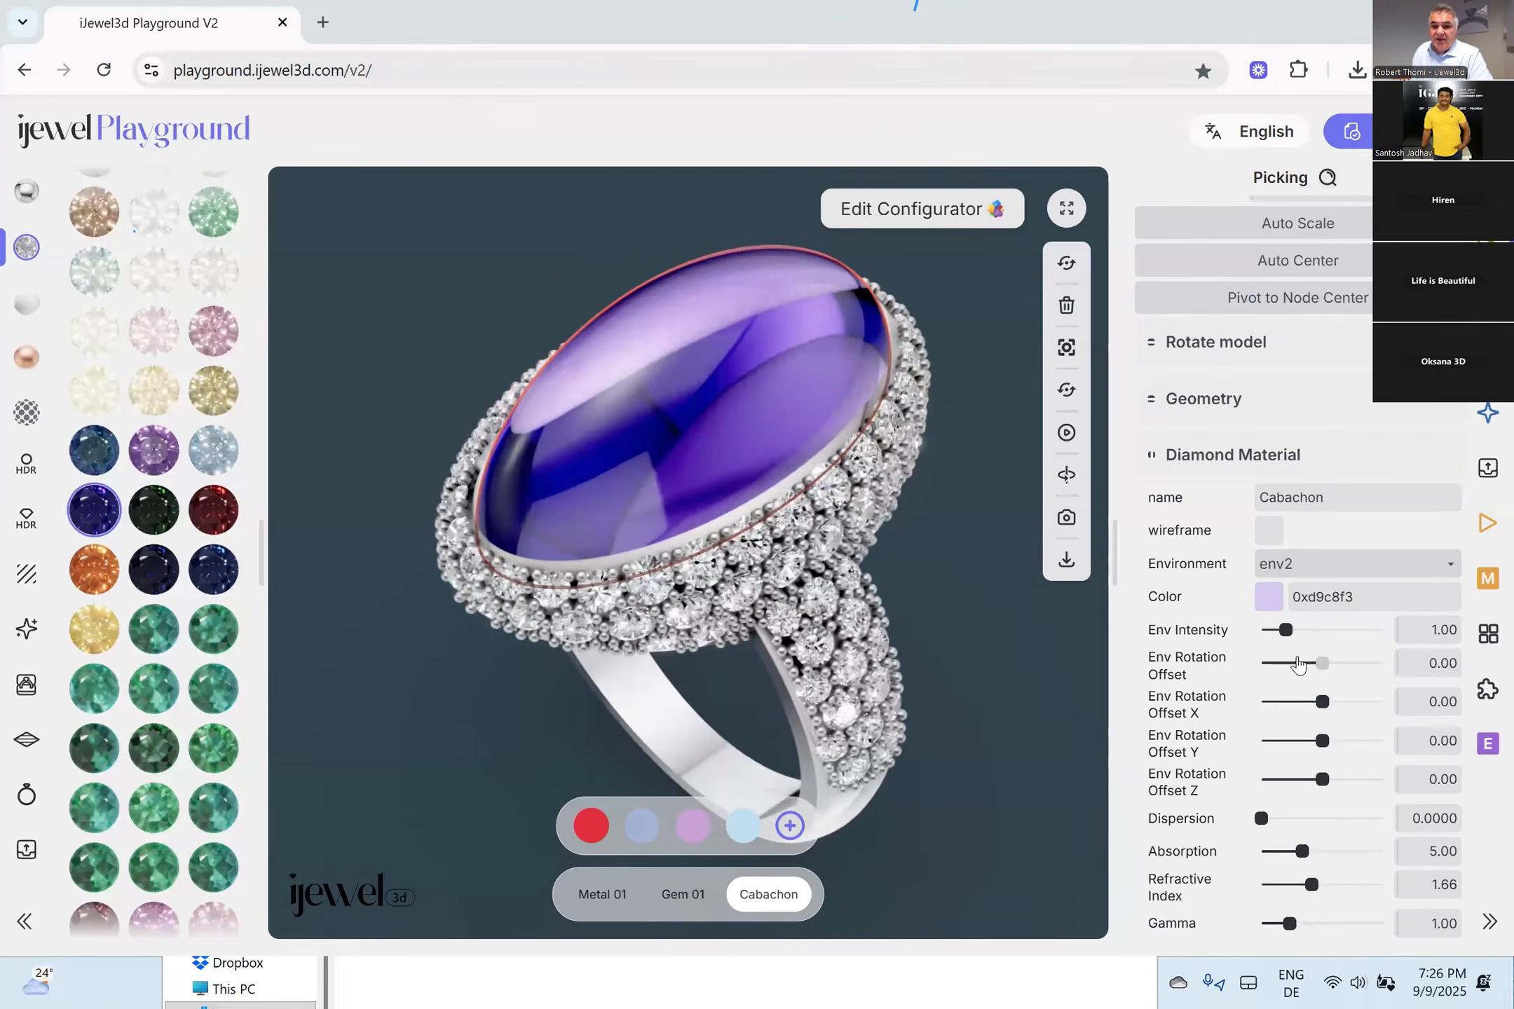
Set the Cabachon material's Env Intensity to 0.64 and its Env Rotation Offset to -0.05.
drag(1288, 637, 1278, 641)
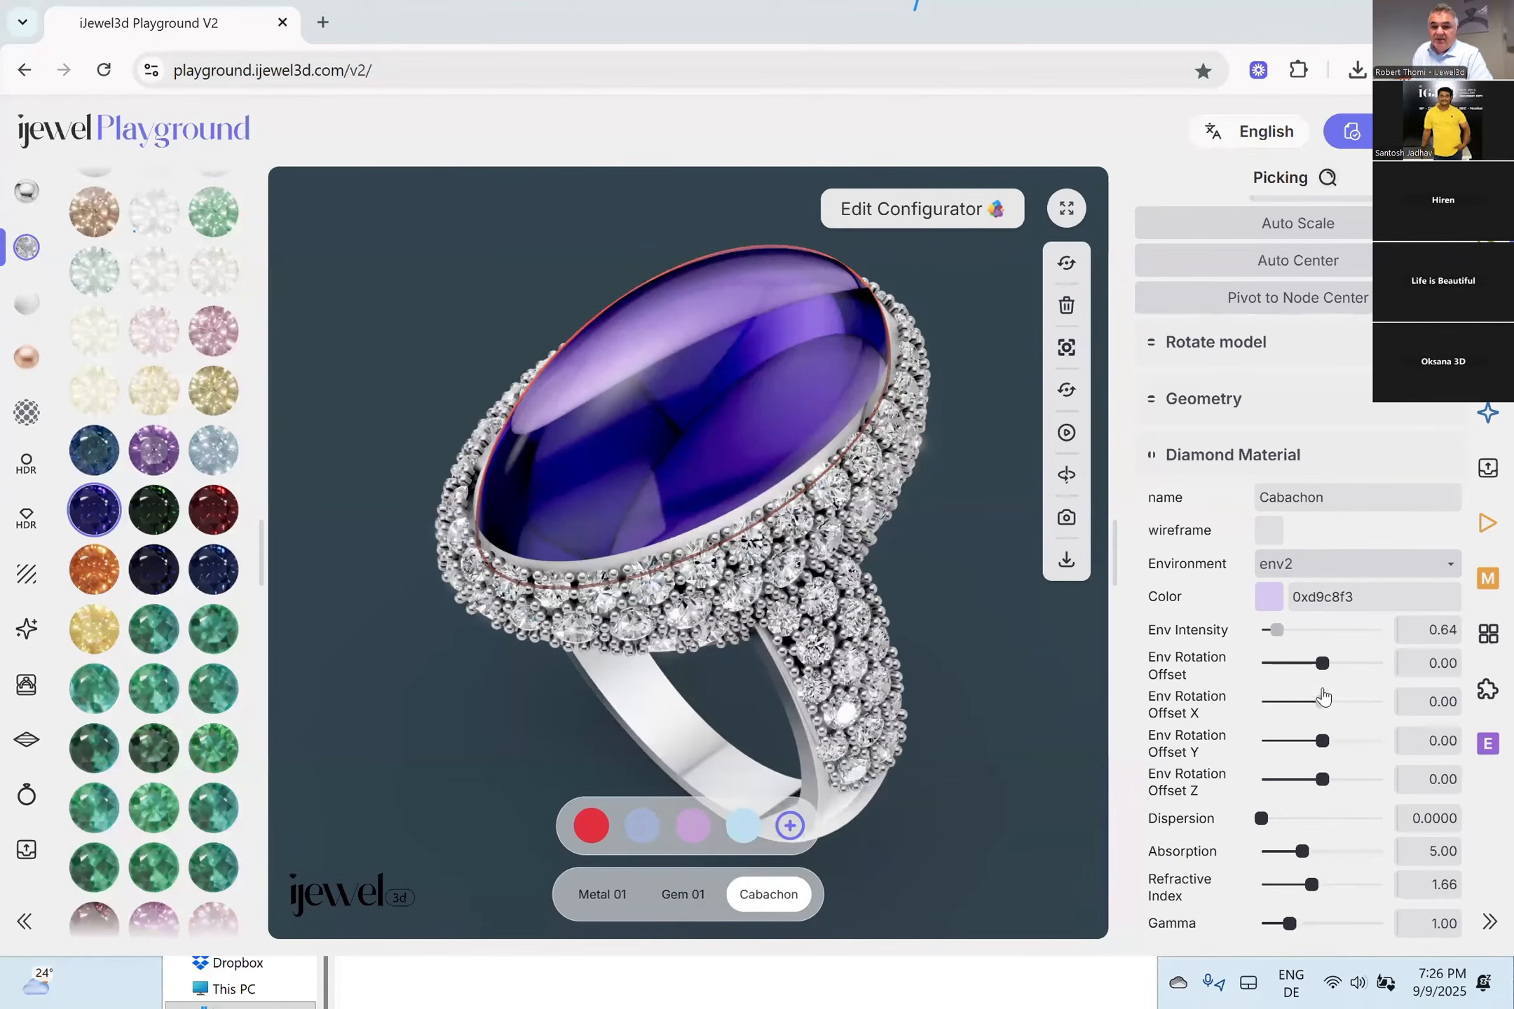
mouse_move(1322, 662)
mouse_down()
mouse_move(1281, 669)
mouse_move(1320, 664)
mouse_up()
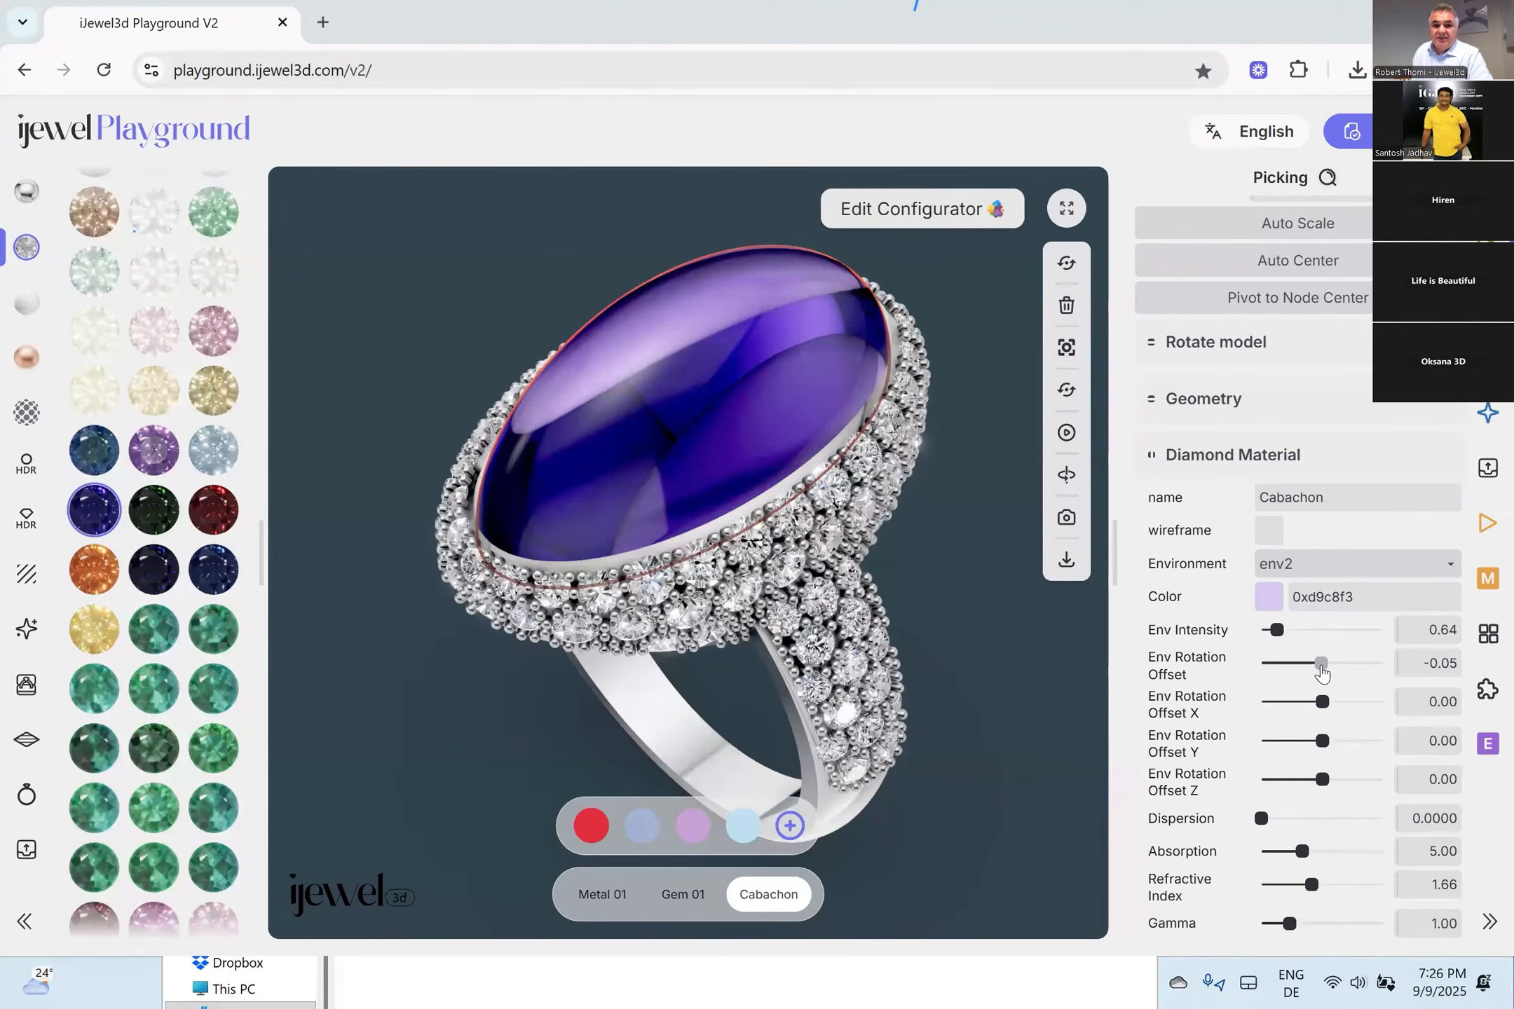
drag(672, 588, 729, 587)
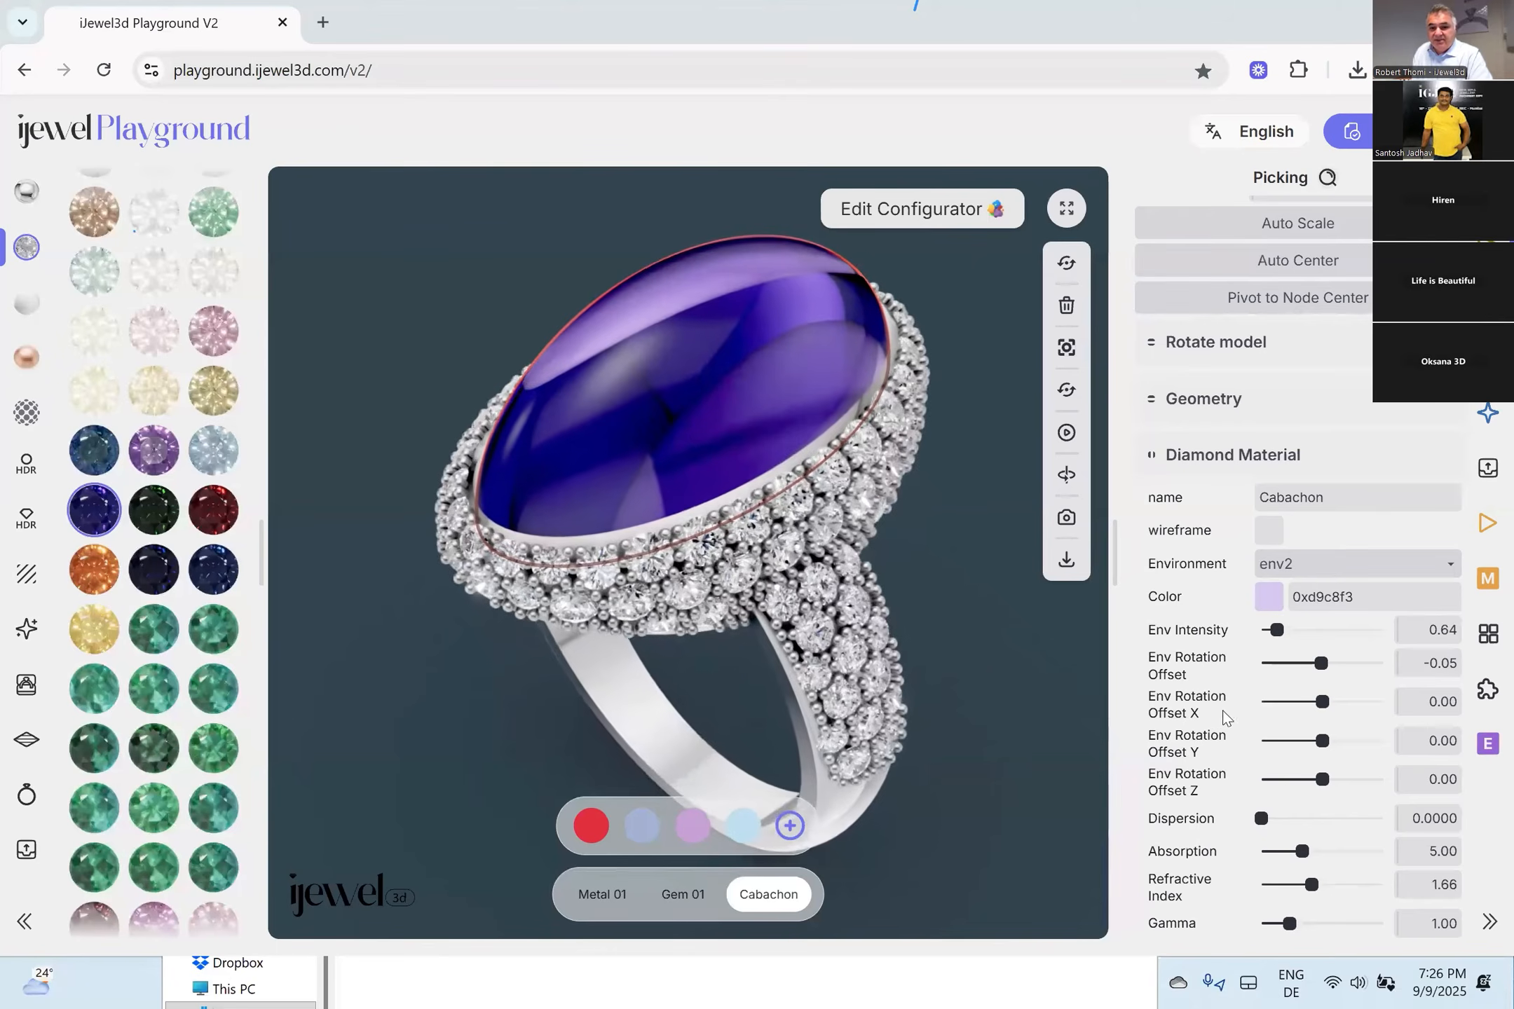
Try a Dispersion of 0.0583 on the Cabachon material, reset it to 0, and set Absorption to 4.52 and Gamma to 1.13.
scroll(1251, 709, down, 3)
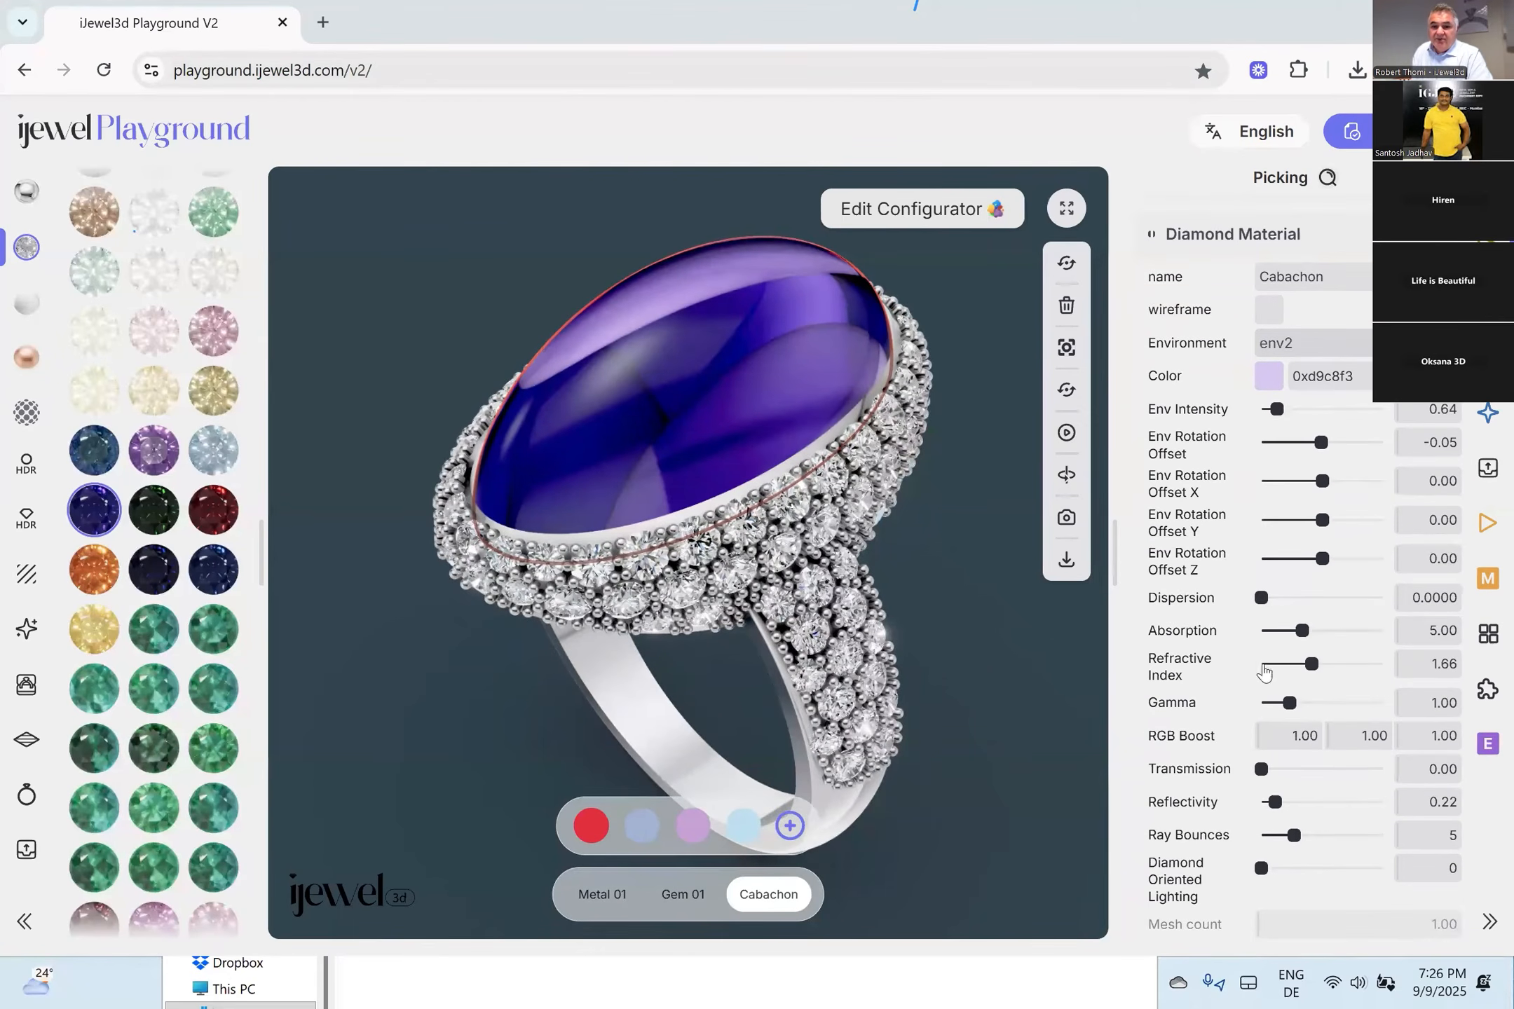
drag(1260, 597, 1332, 599)
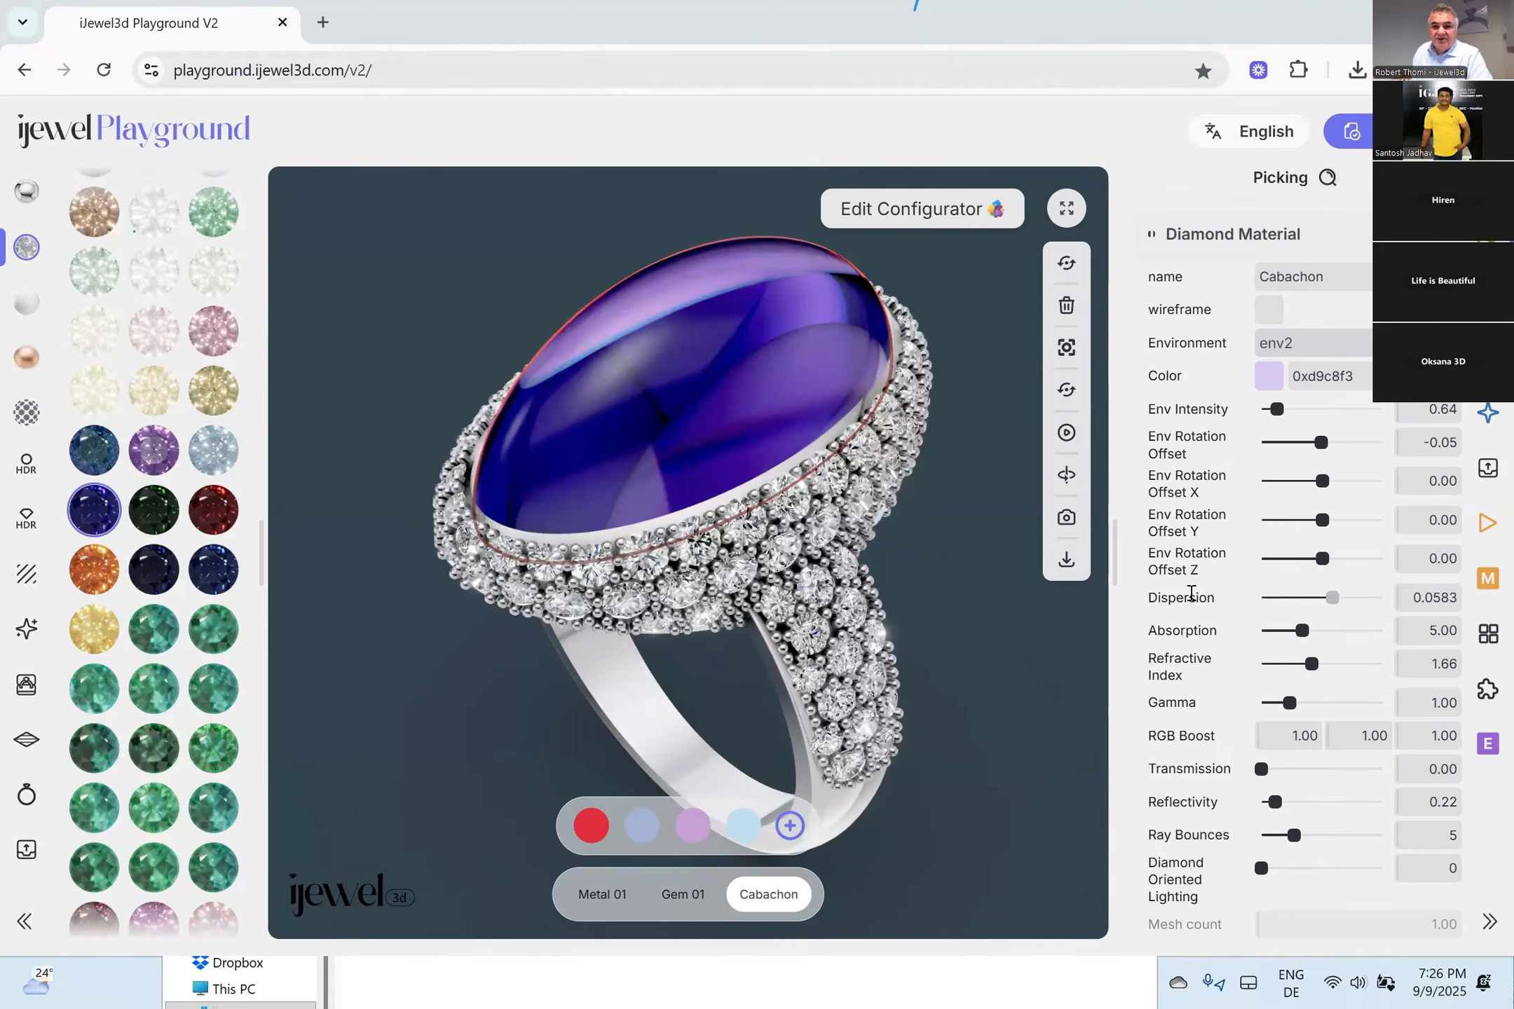
mouse_move(1294, 604)
mouse_down()
mouse_move(1191, 603)
mouse_move(1314, 630)
mouse_move(1297, 631)
mouse_up()
drag(1292, 702, 1293, 703)
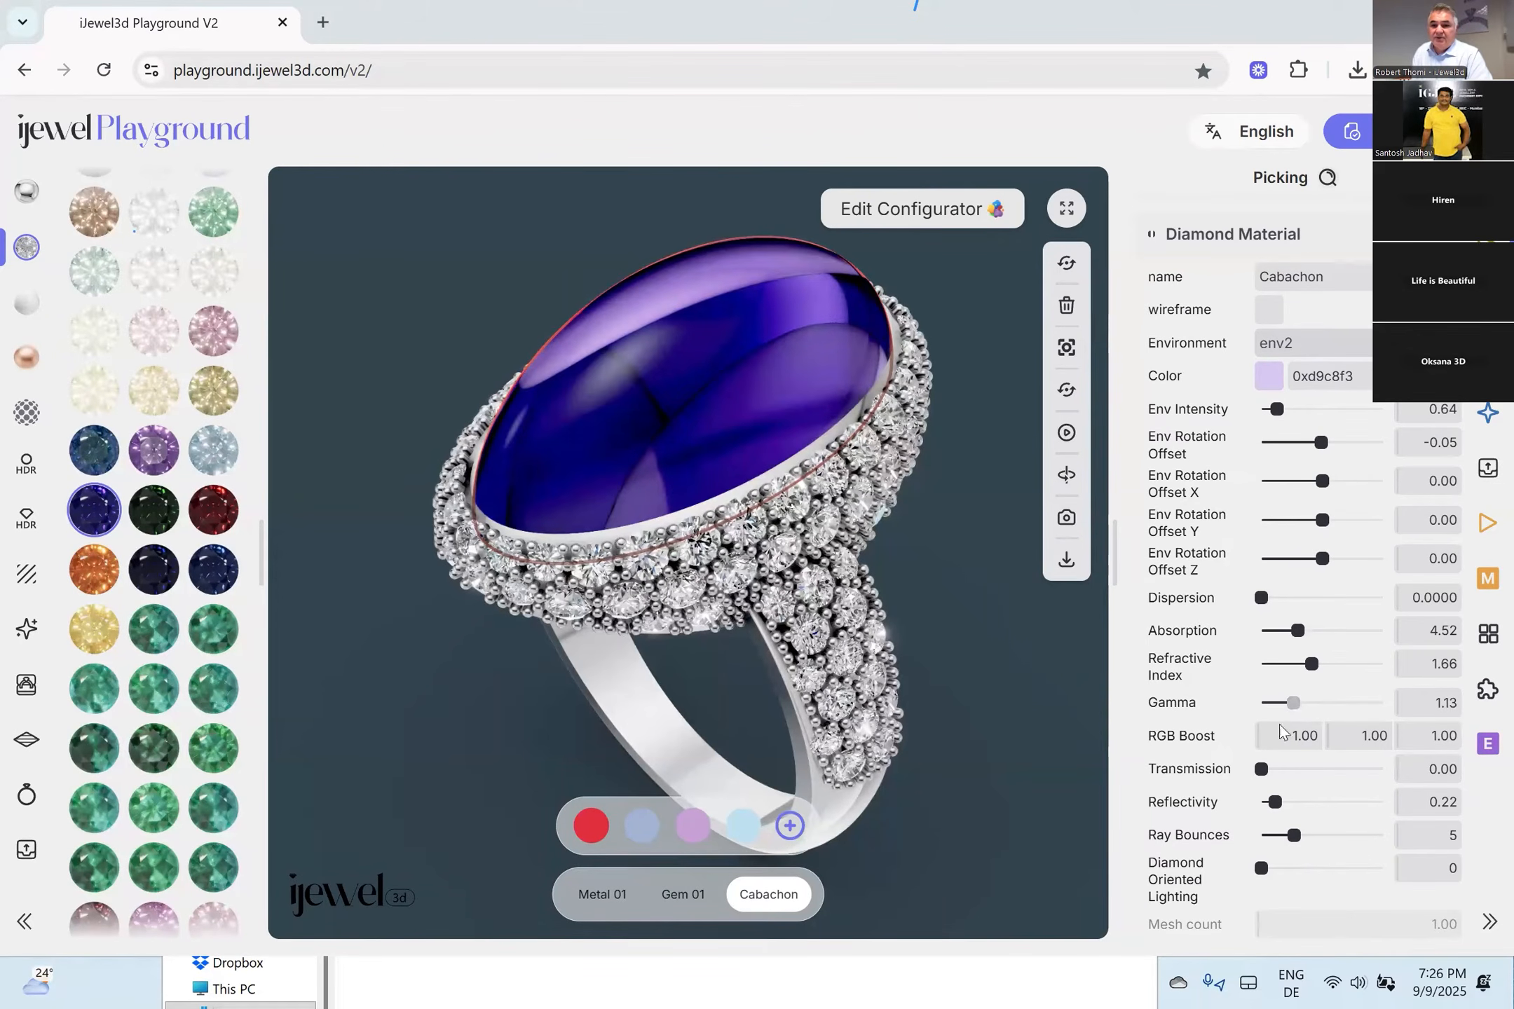
Pick one of the small pavé diamonds and change the Gem 01 material's Color to the pale pink 0xffe1e1.
drag(930, 645, 940, 650)
drag(941, 636, 646, 524)
click(647, 525)
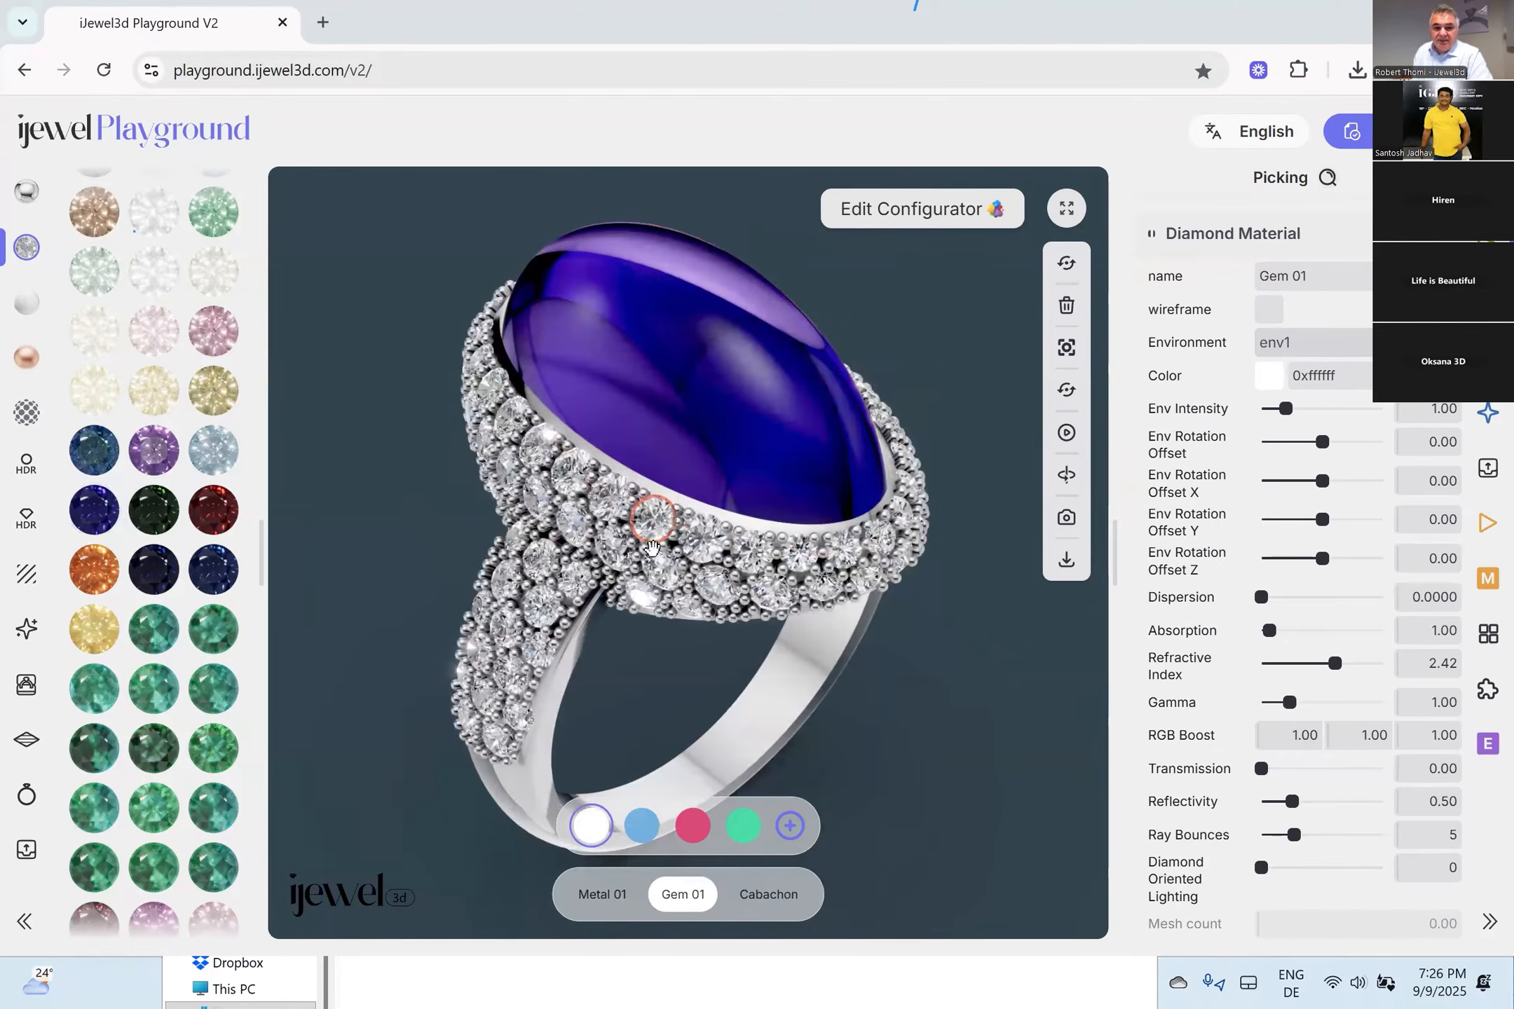
scroll(1372, 673, down, 3)
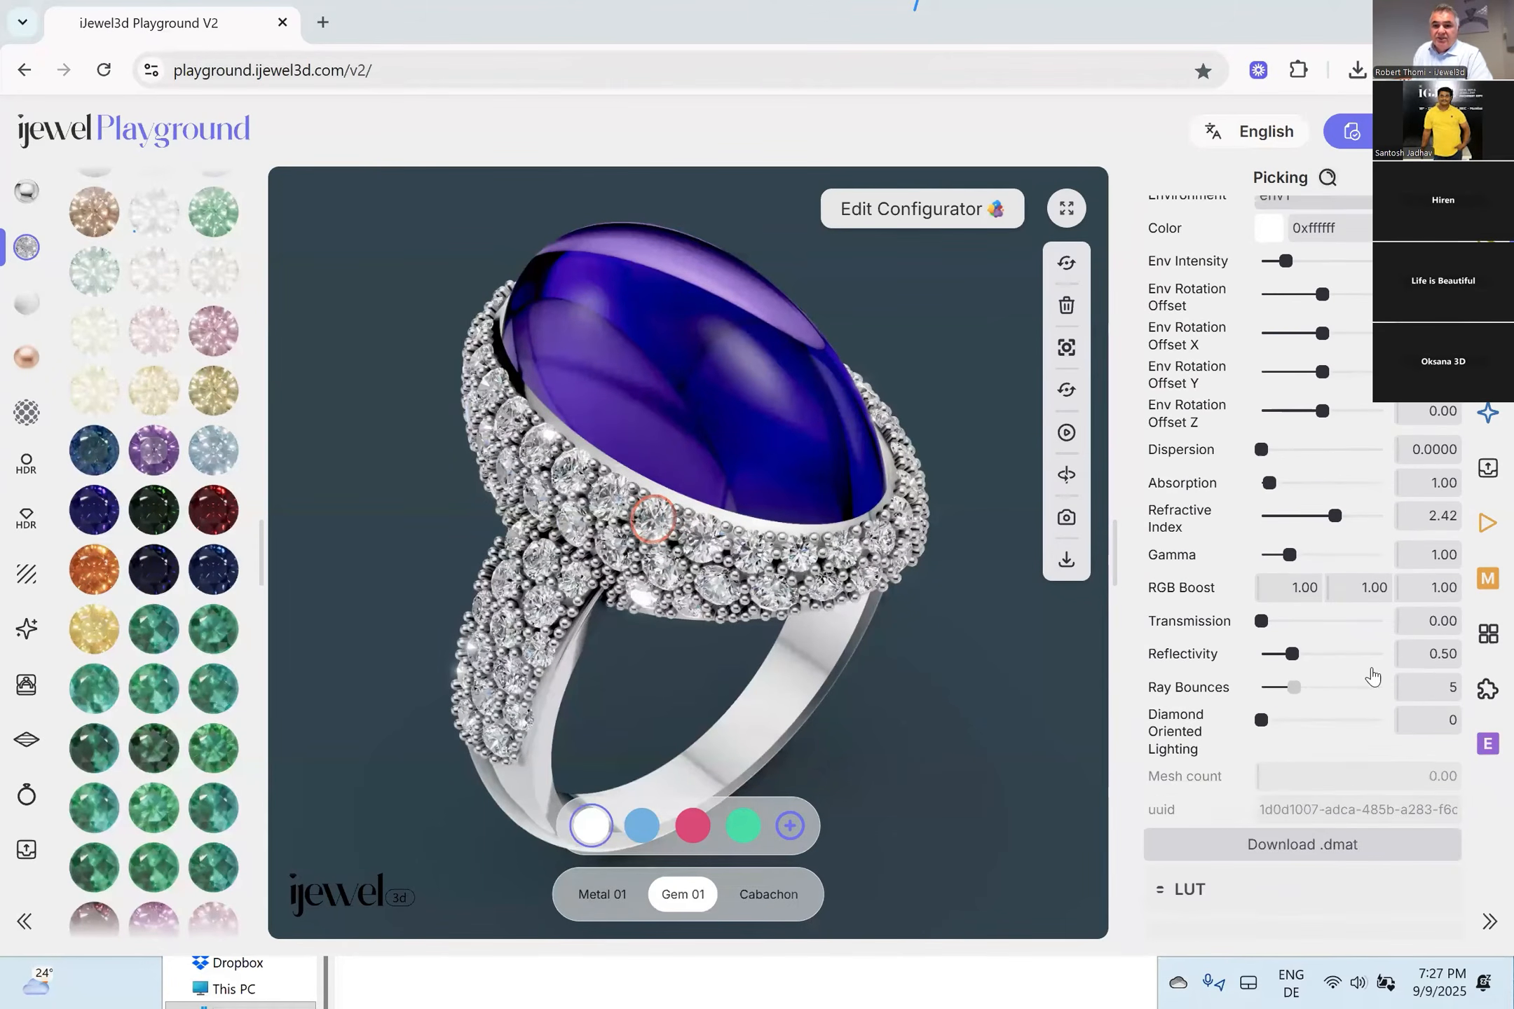
scroll(1372, 674, up, 5)
click(1270, 486)
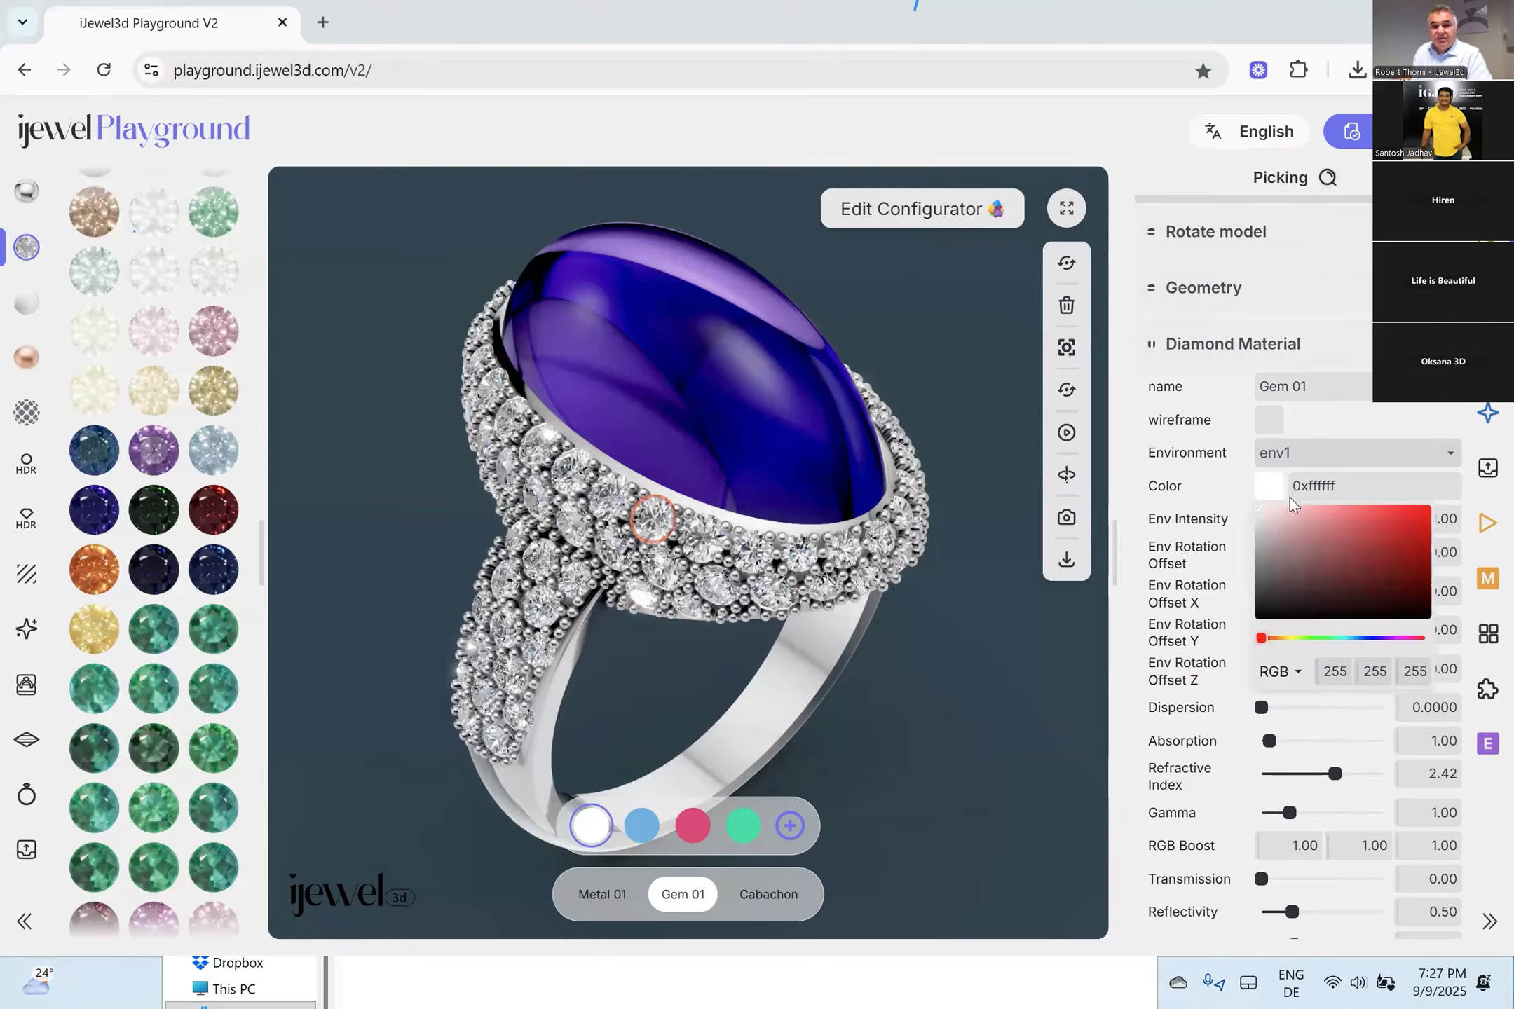
drag(1297, 514, 1276, 502)
scroll(871, 526, up, 8)
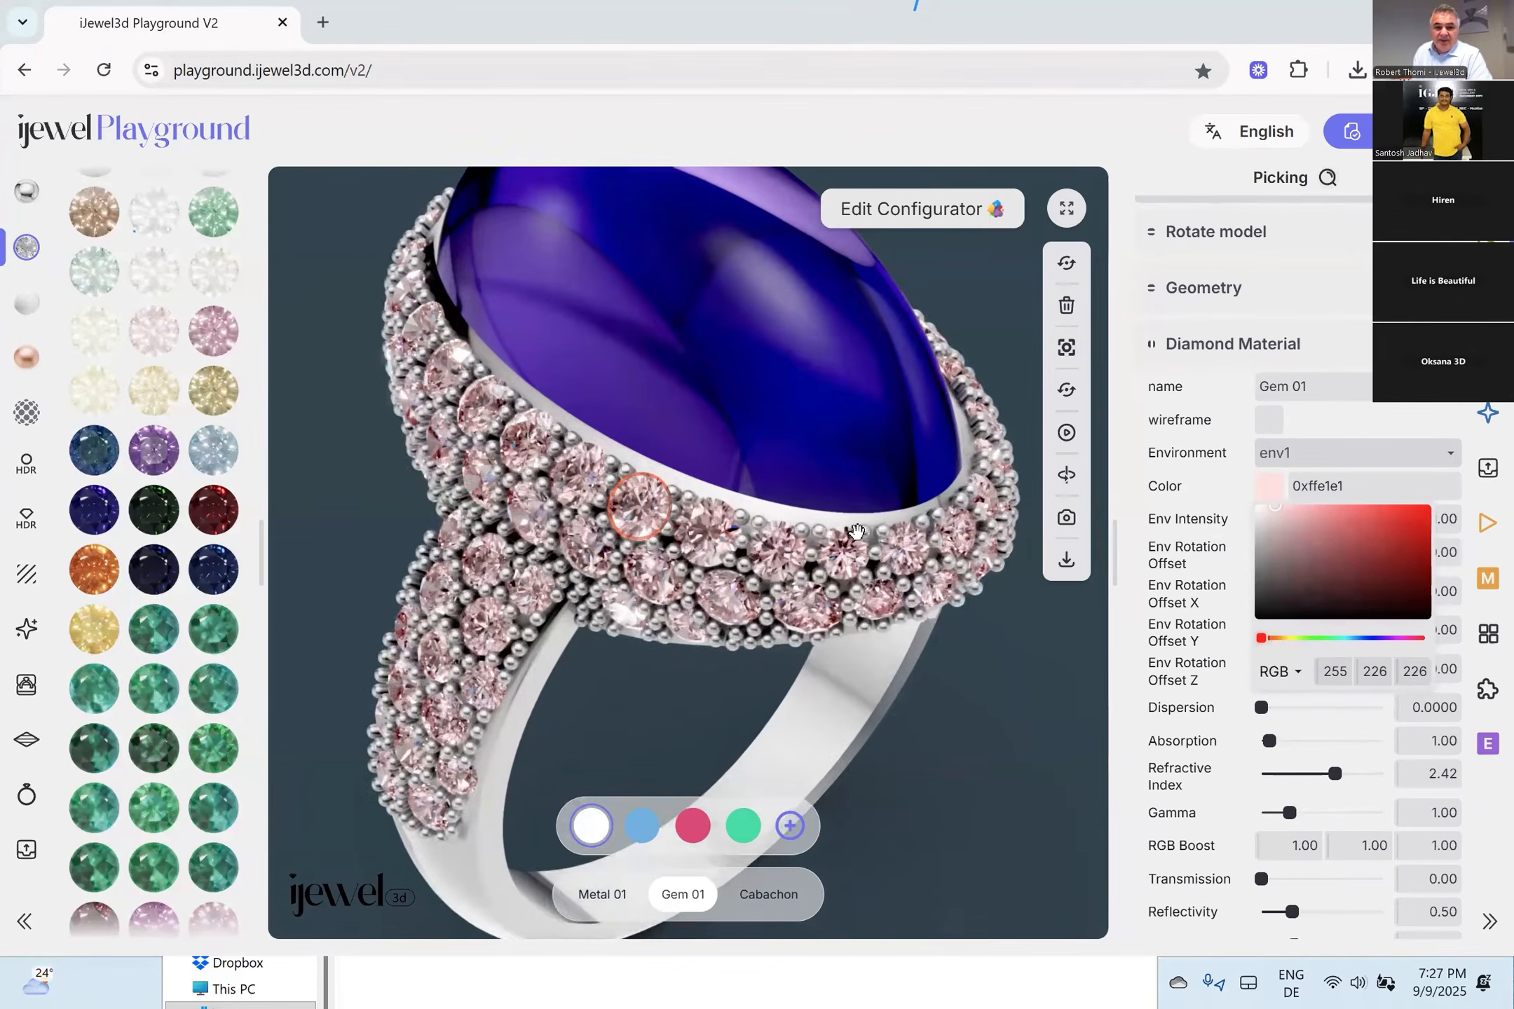
Set the red component of the Gem 01 material's RGB Boost to 1.20 and inspect the pavé stones up close.
drag(822, 561, 835, 453)
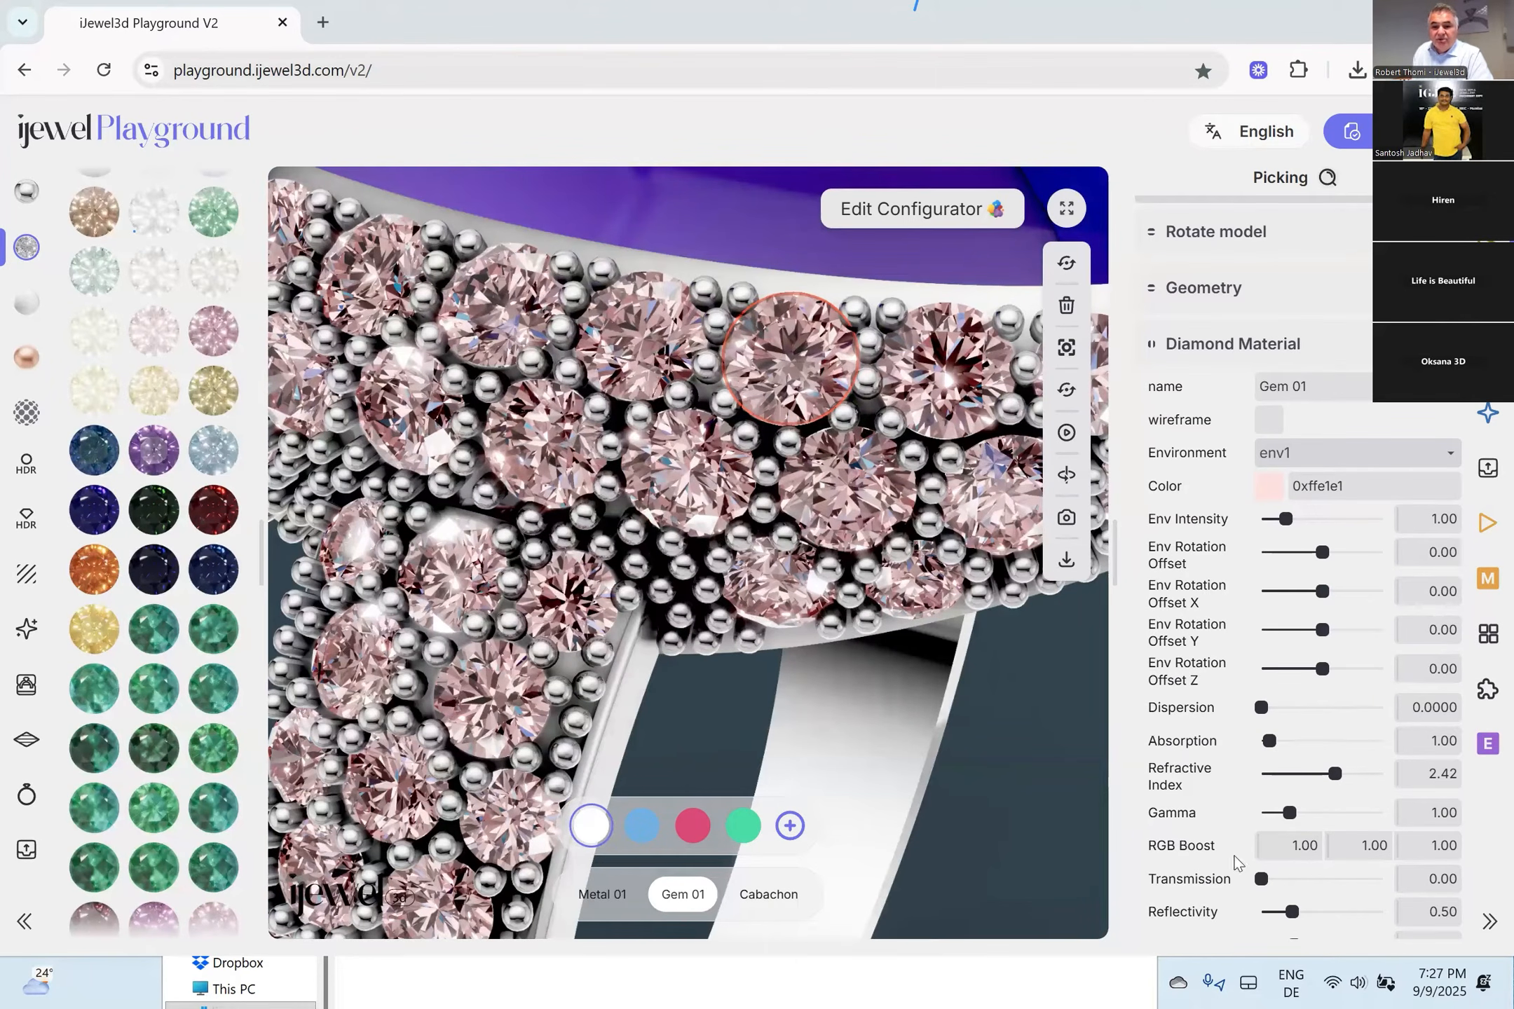
drag(1309, 850, 1302, 852)
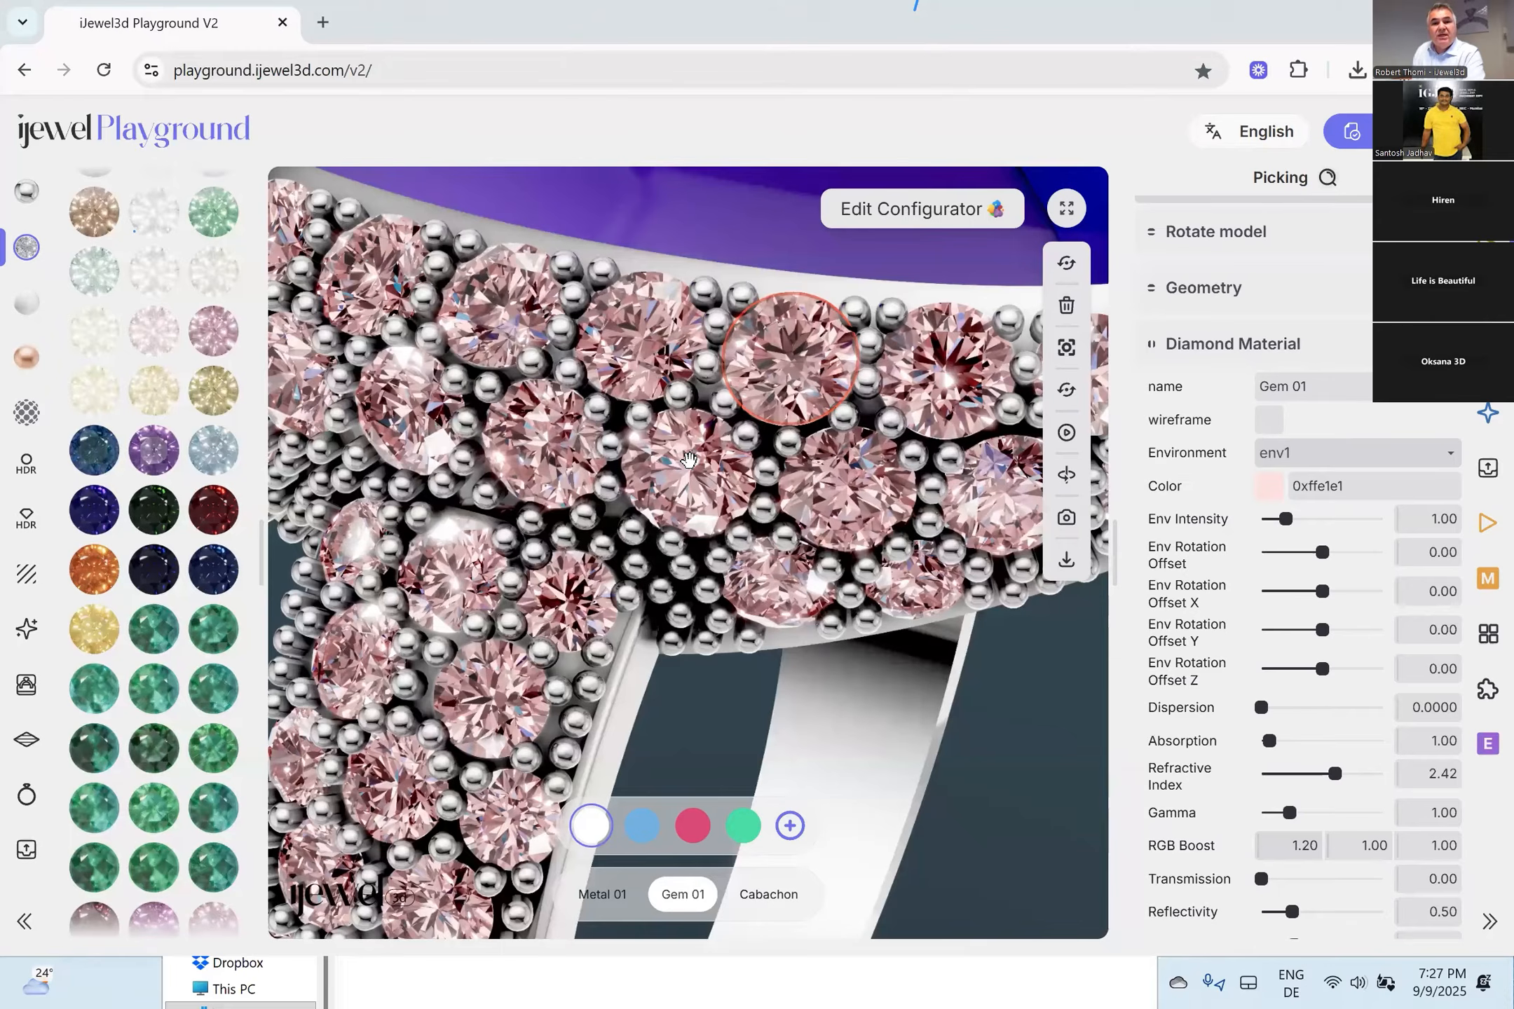
mouse_move(699, 463)
mouse_down()
mouse_move(722, 473)
mouse_move(679, 483)
mouse_up()
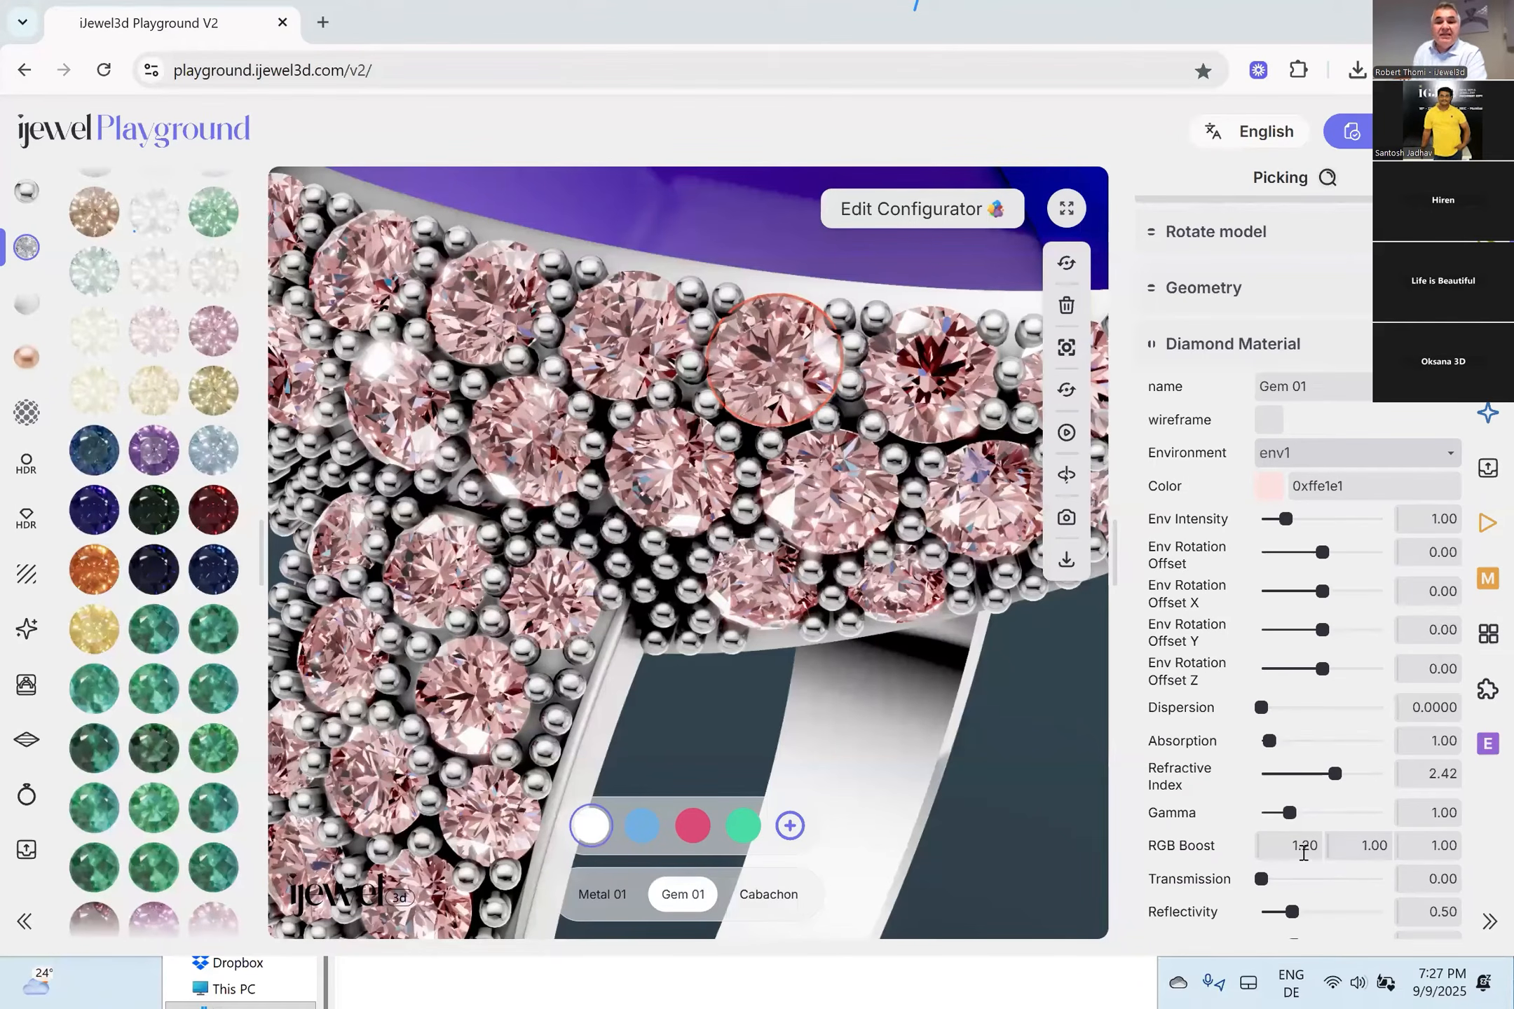
Select the cabochon center stone and apply the ruby-red gem preset with color 0xe14276 to it.
drag(880, 731, 750, 480)
click(749, 288)
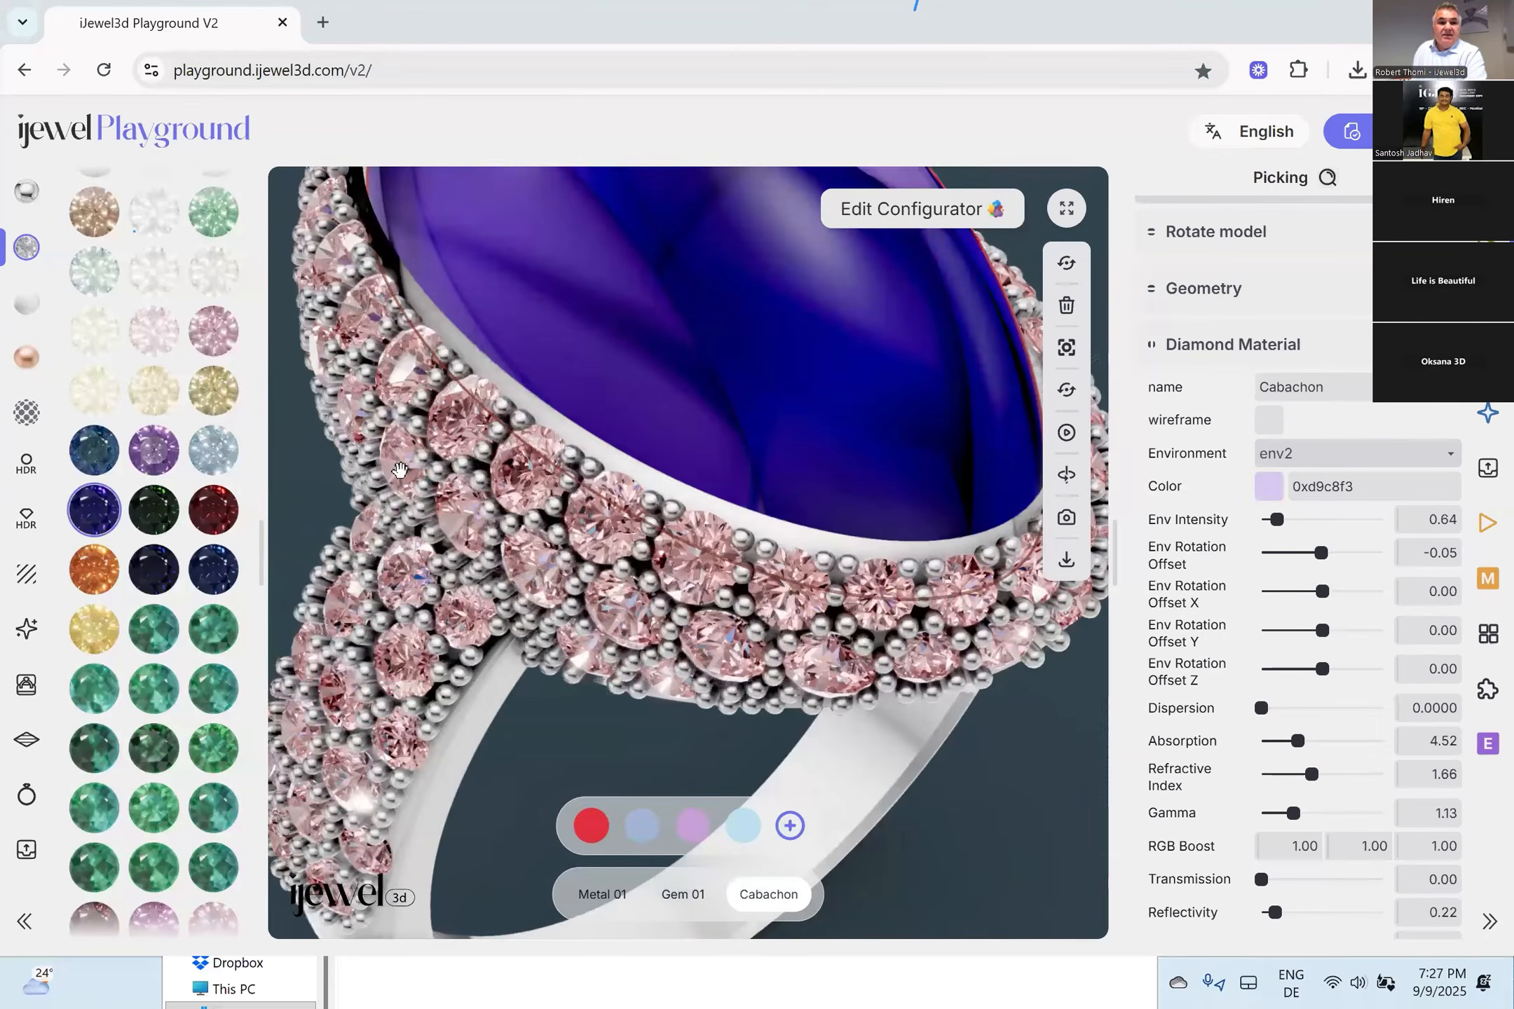
scroll(184, 379, up, 5)
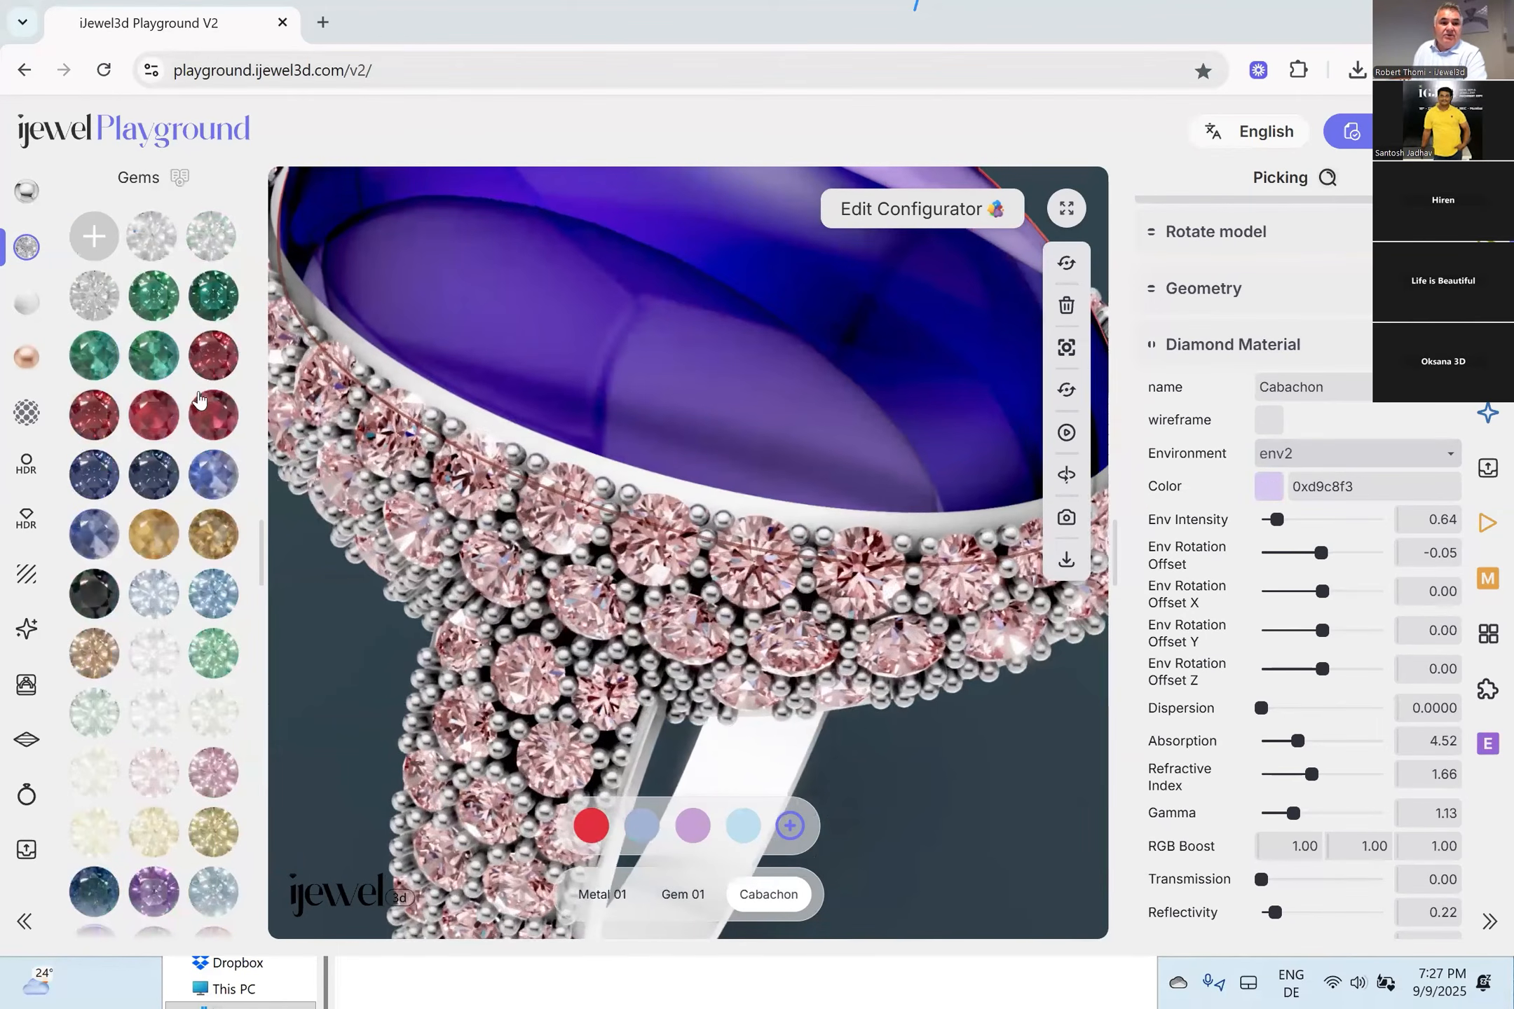
click(153, 415)
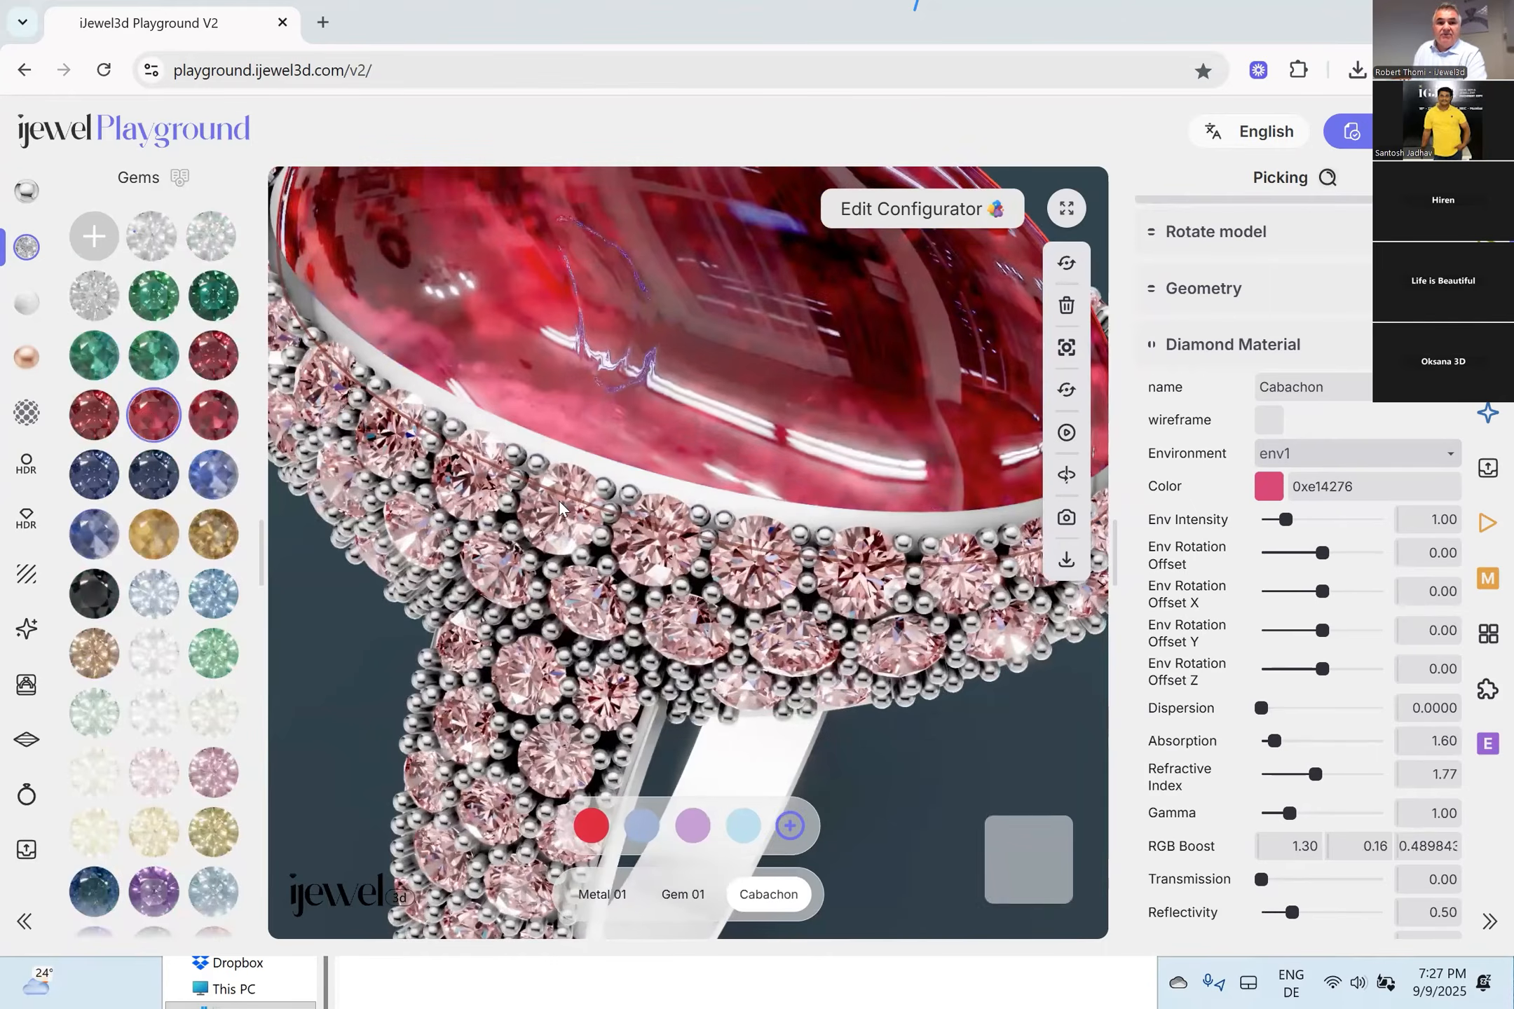
drag(646, 503, 803, 525)
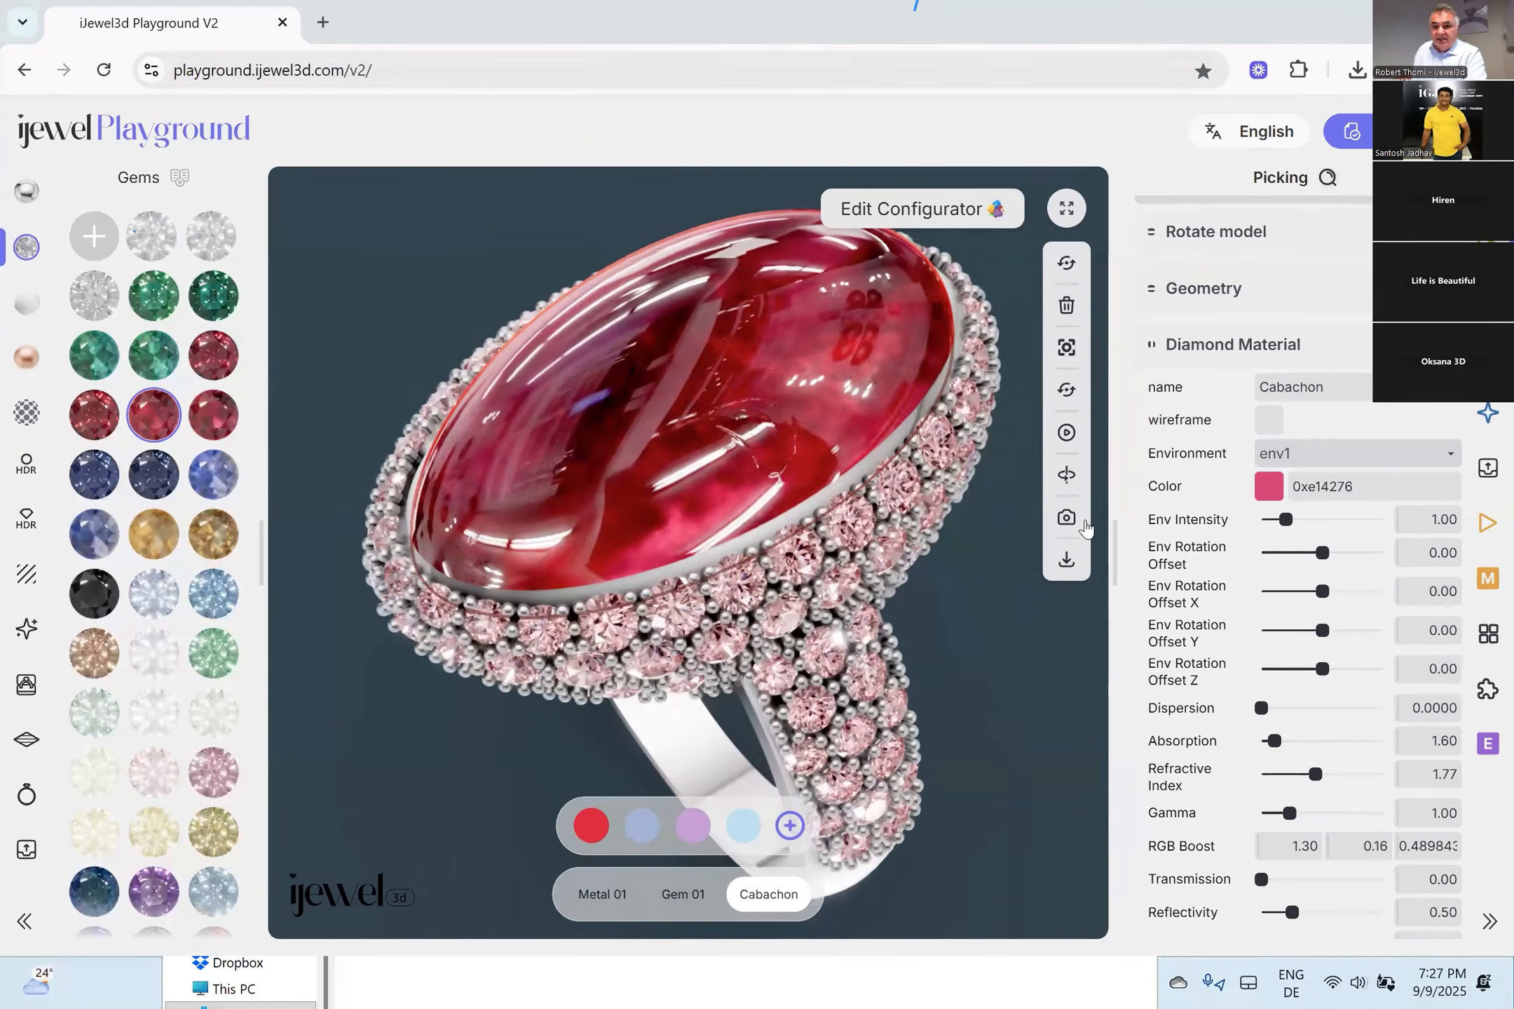
Switch the red Cabachon material's Environment to env2 and set its Env Intensity to 0.33.
click(1335, 463)
click(1293, 508)
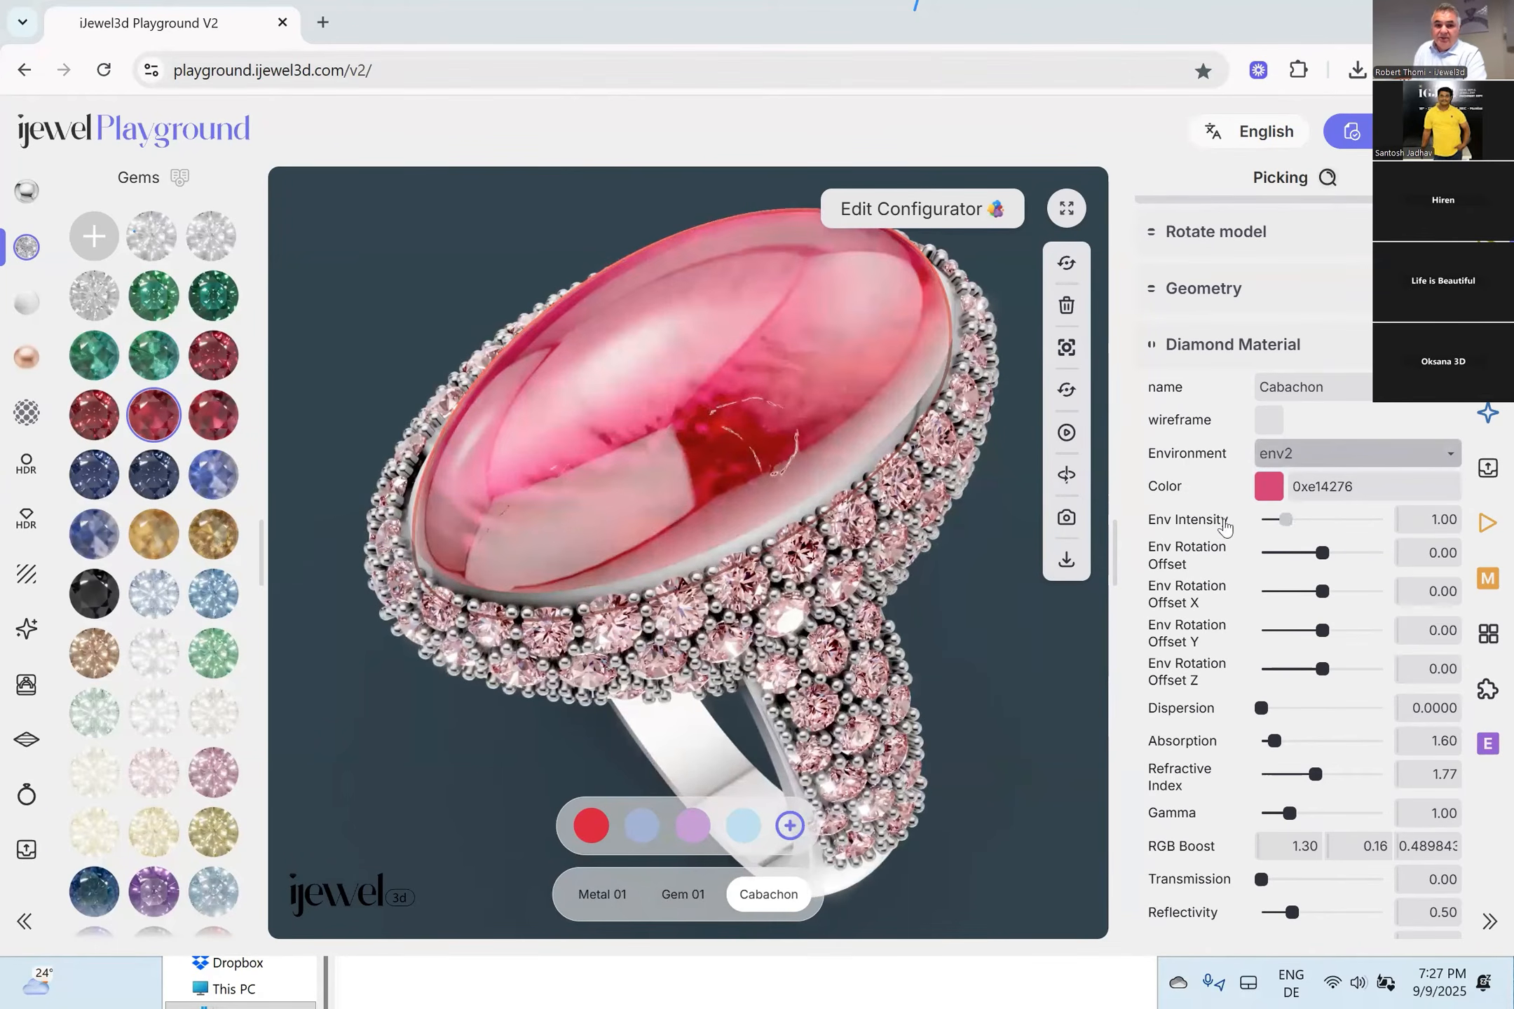
drag(795, 532, 953, 551)
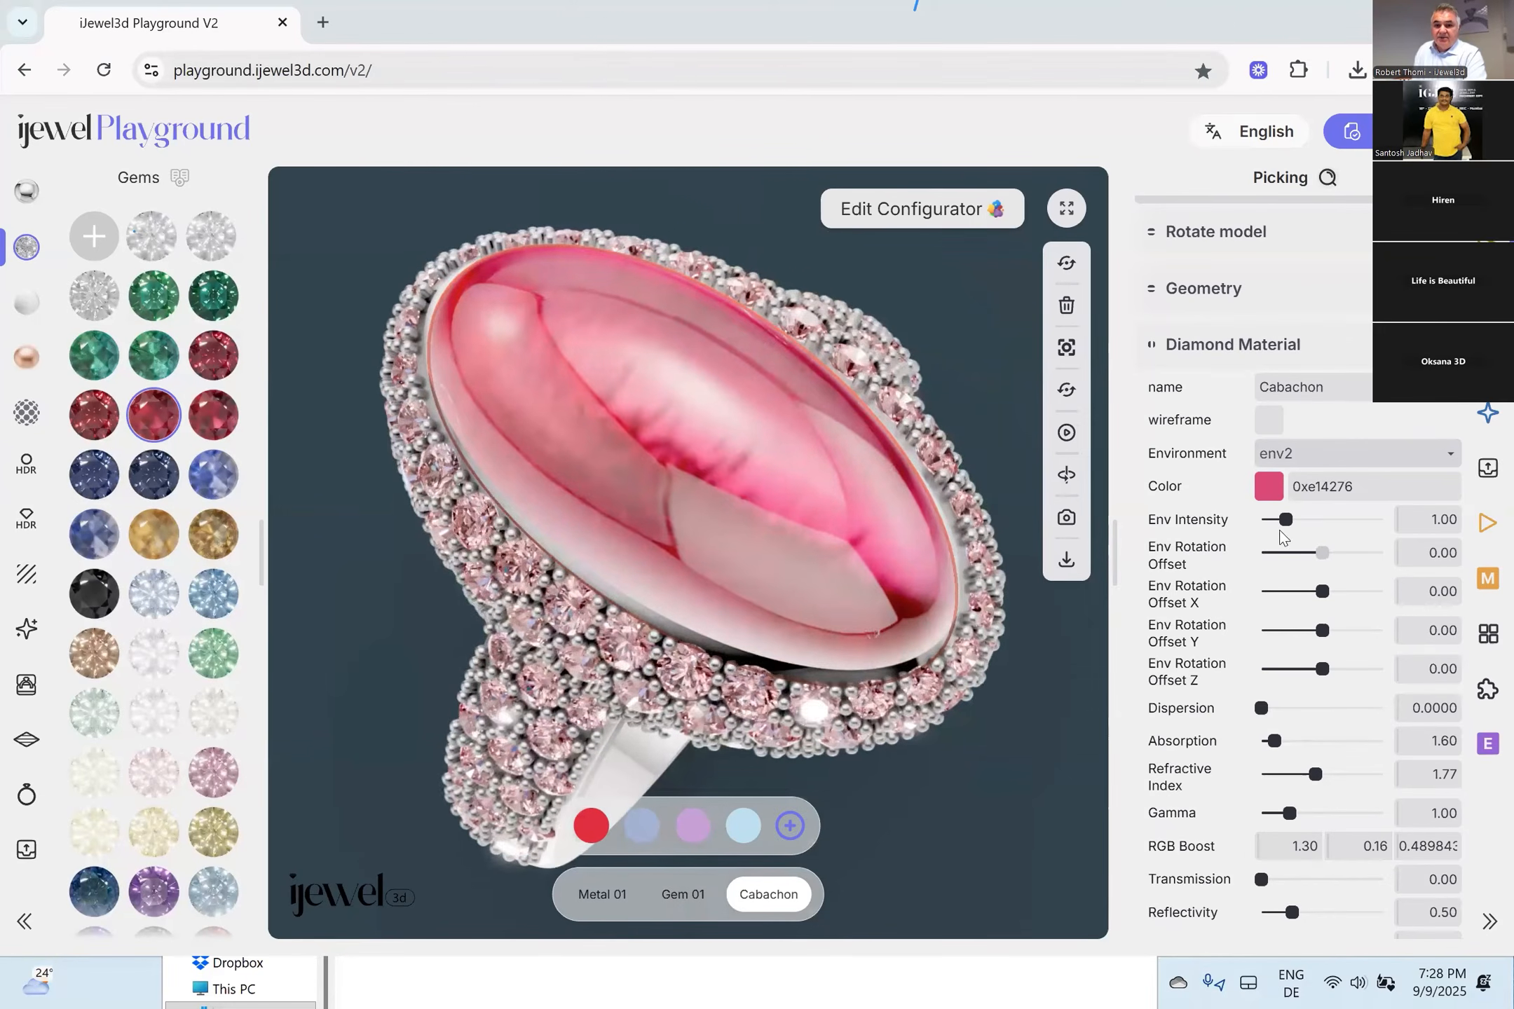
drag(1286, 519, 1269, 521)
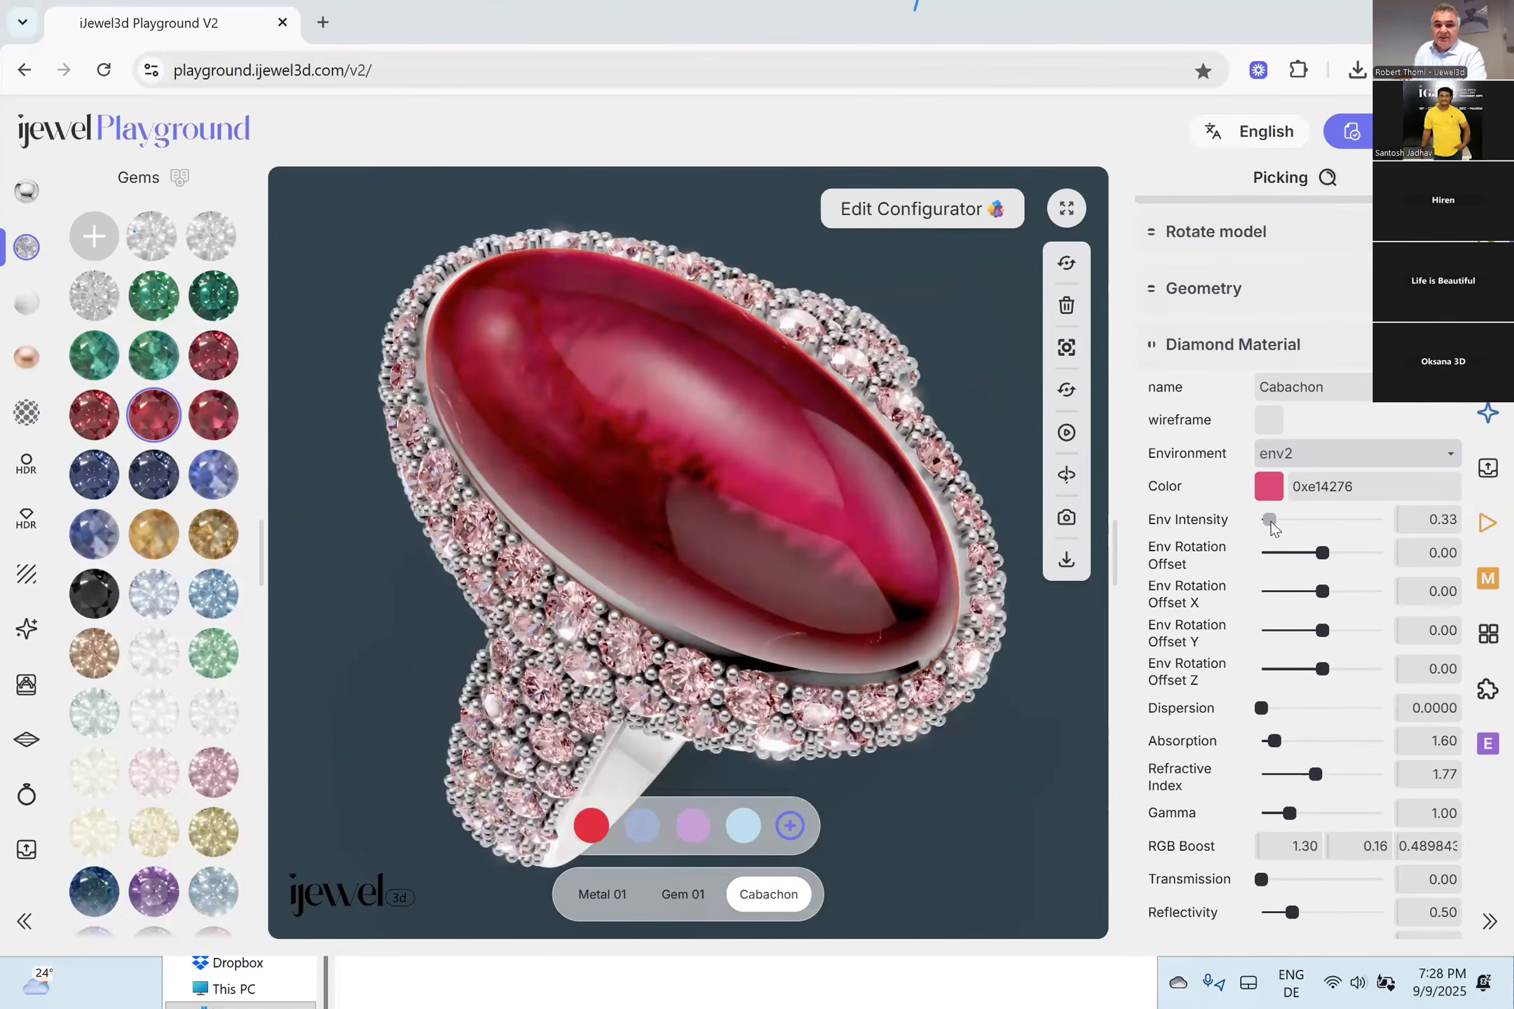
drag(649, 614, 889, 694)
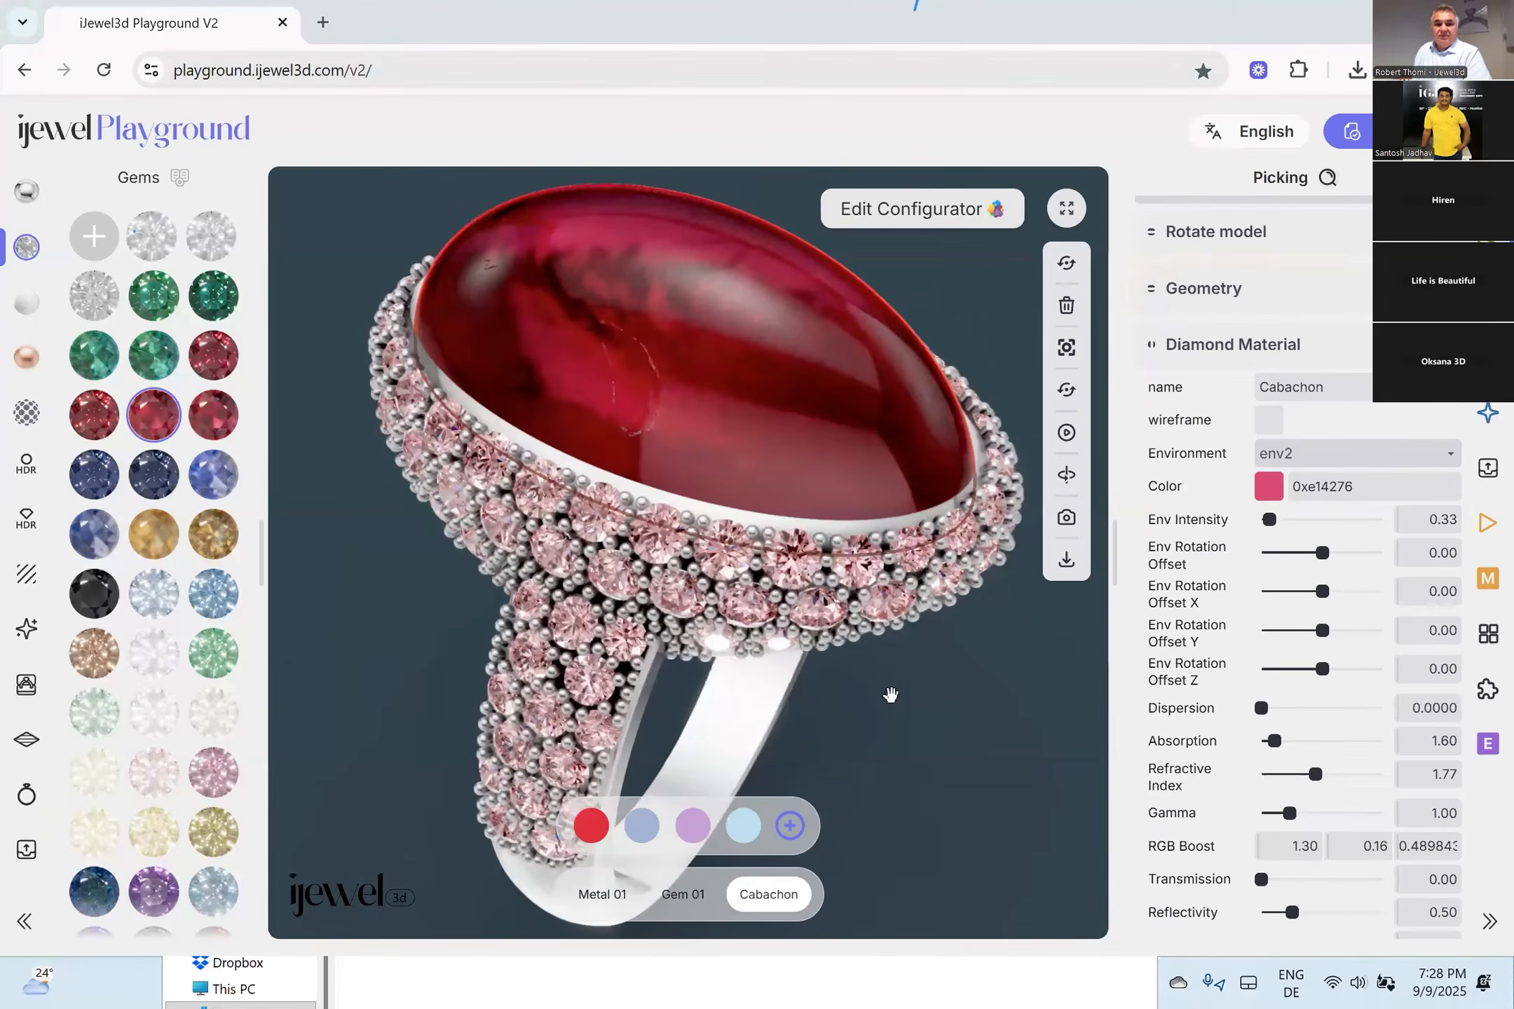
Expand the Cabachon material's Inclusions settings, review its texture maps, and slightly adjust the InclusionScale and IncNormalScale.
scroll(1316, 619, down, 9)
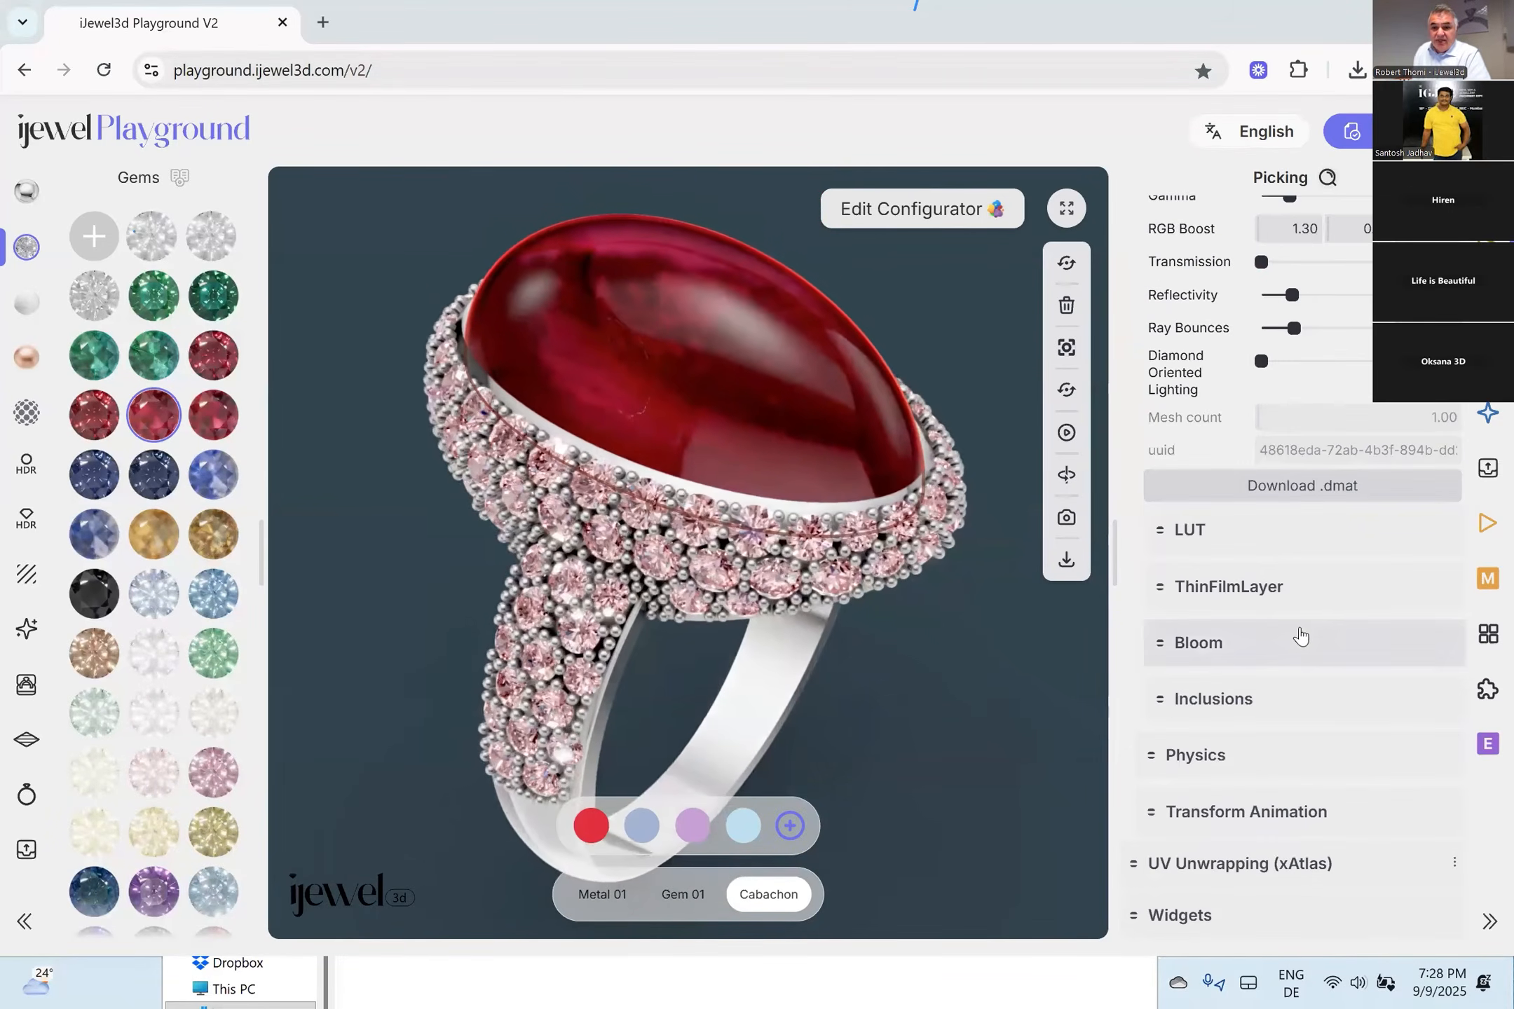
click(1236, 709)
scroll(1254, 675, down, 5)
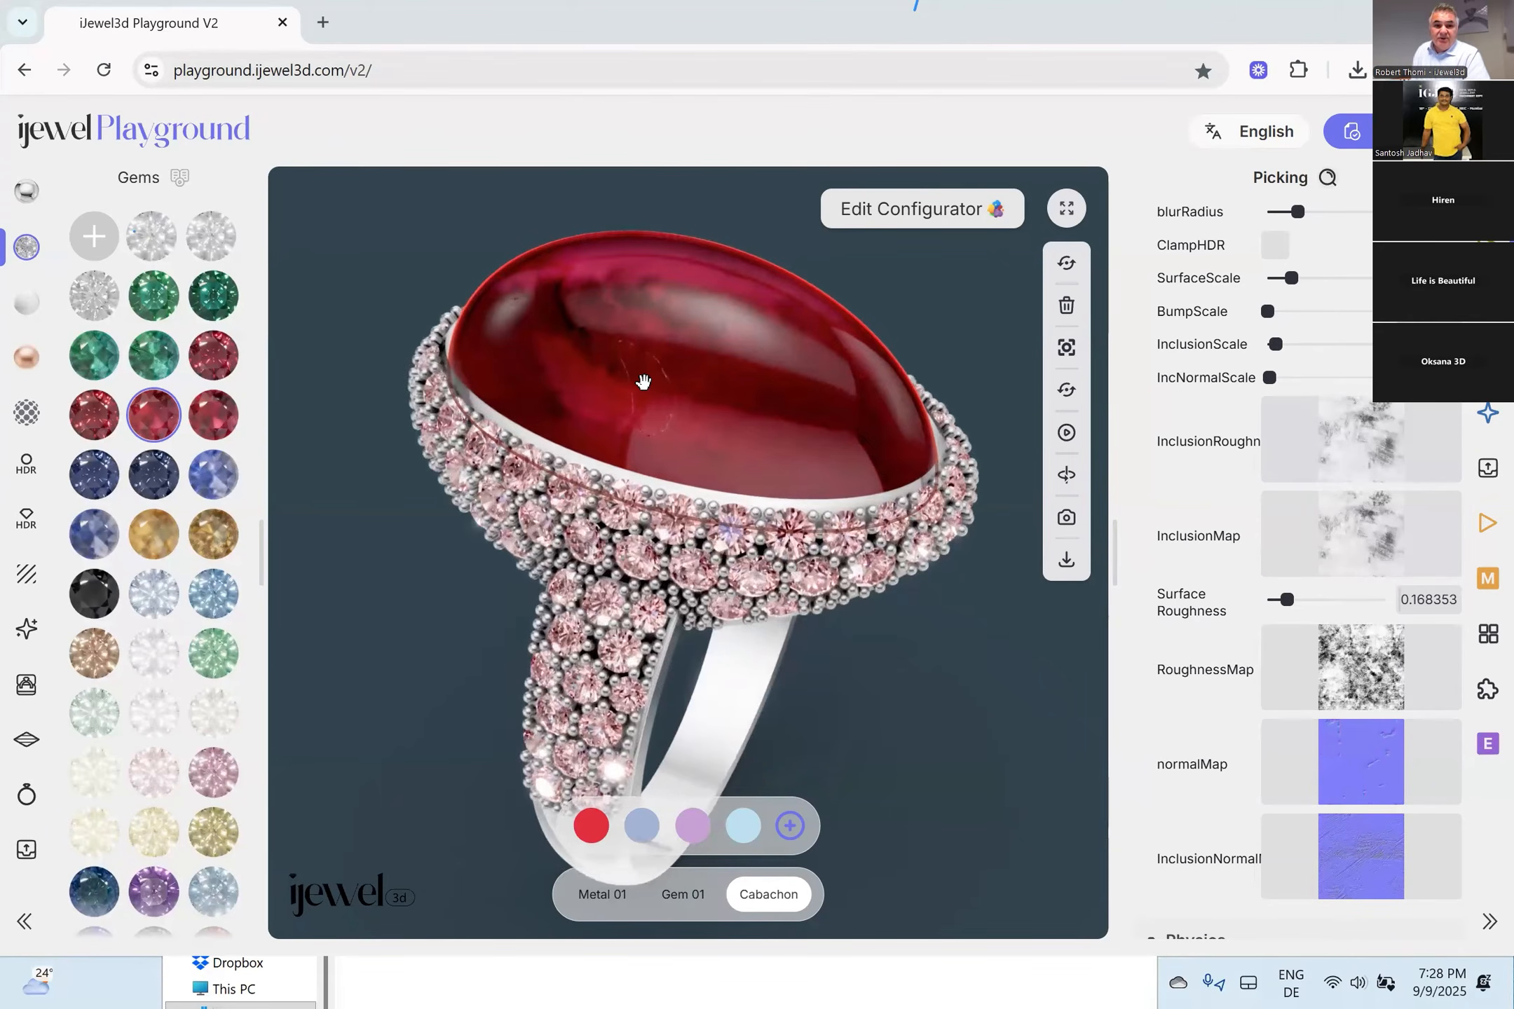
scroll(643, 381, up, 3)
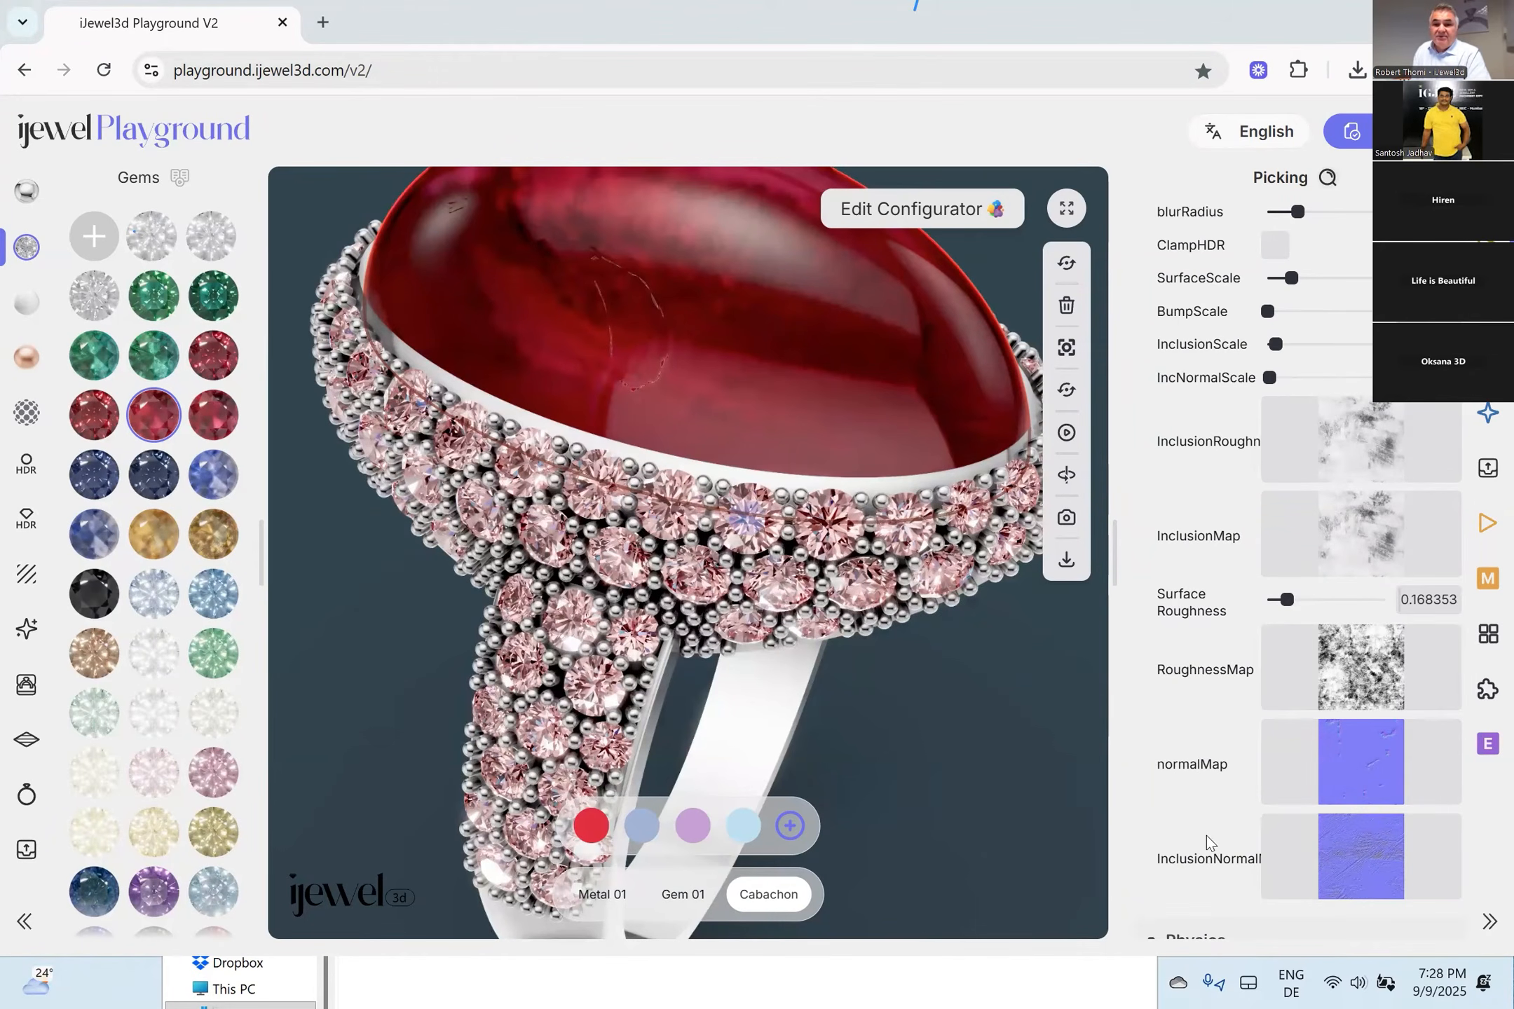
scroll(1206, 835, down, 2)
mouse_move(752, 456)
mouse_down()
mouse_move(729, 462)
mouse_move(740, 470)
mouse_up()
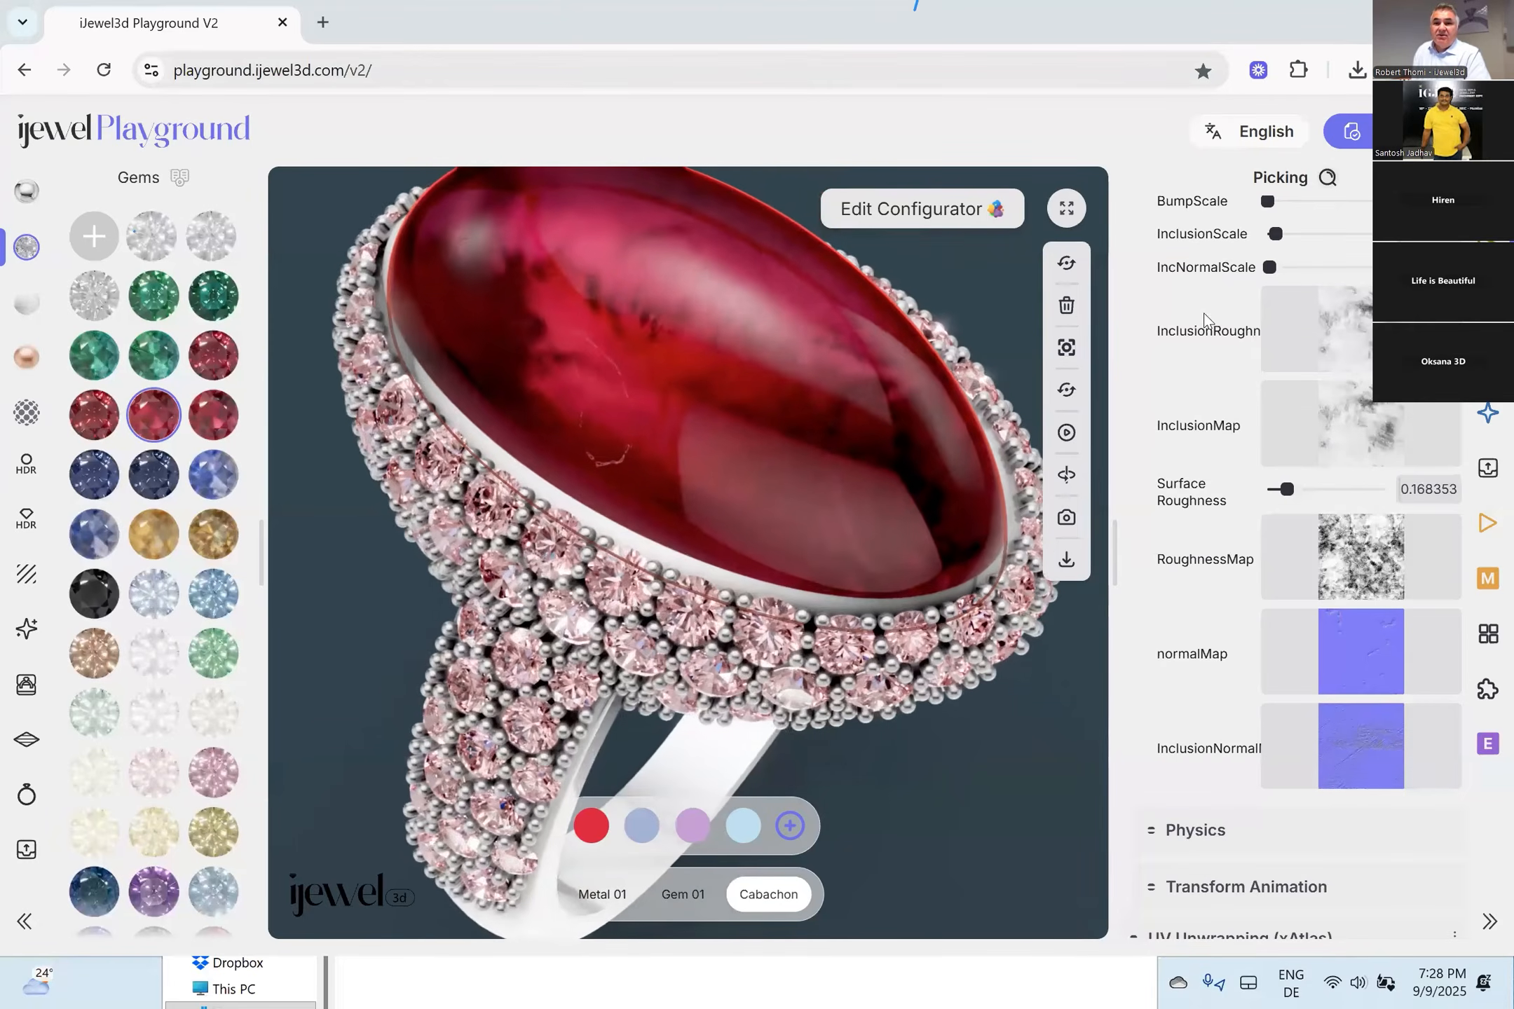
scroll(1204, 319, up, 2)
drag(1274, 384, 1258, 317)
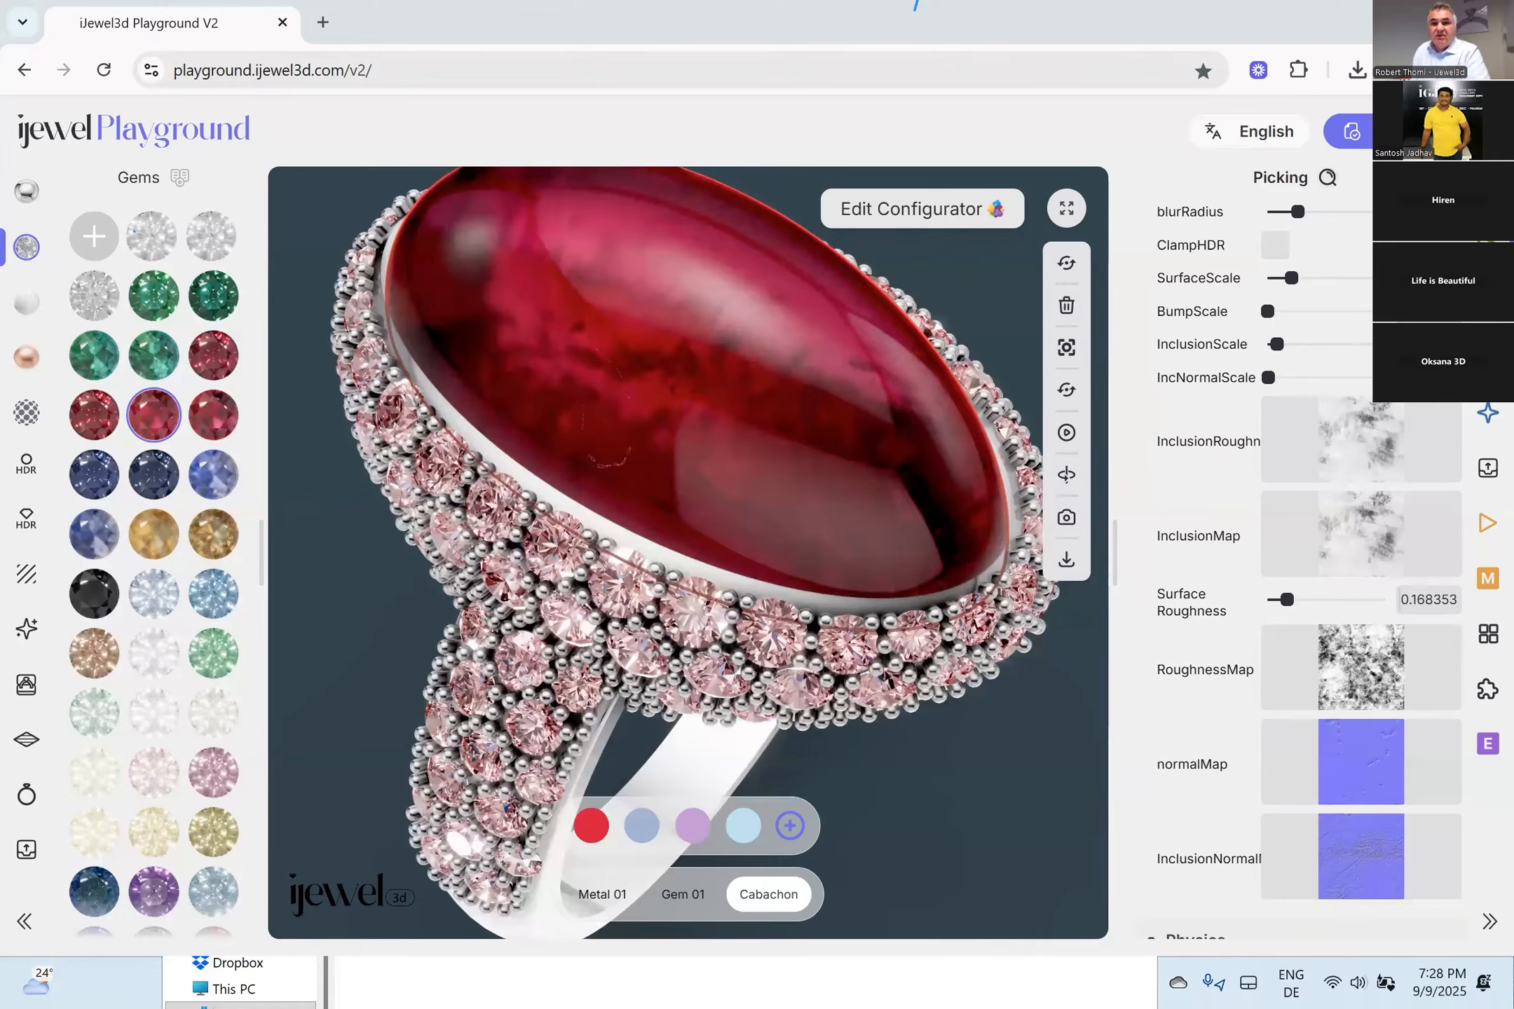
Examine the inclusions and surface marks in the red cabochon up close from several angles.
drag(716, 466, 621, 456)
scroll(662, 452, up, 5)
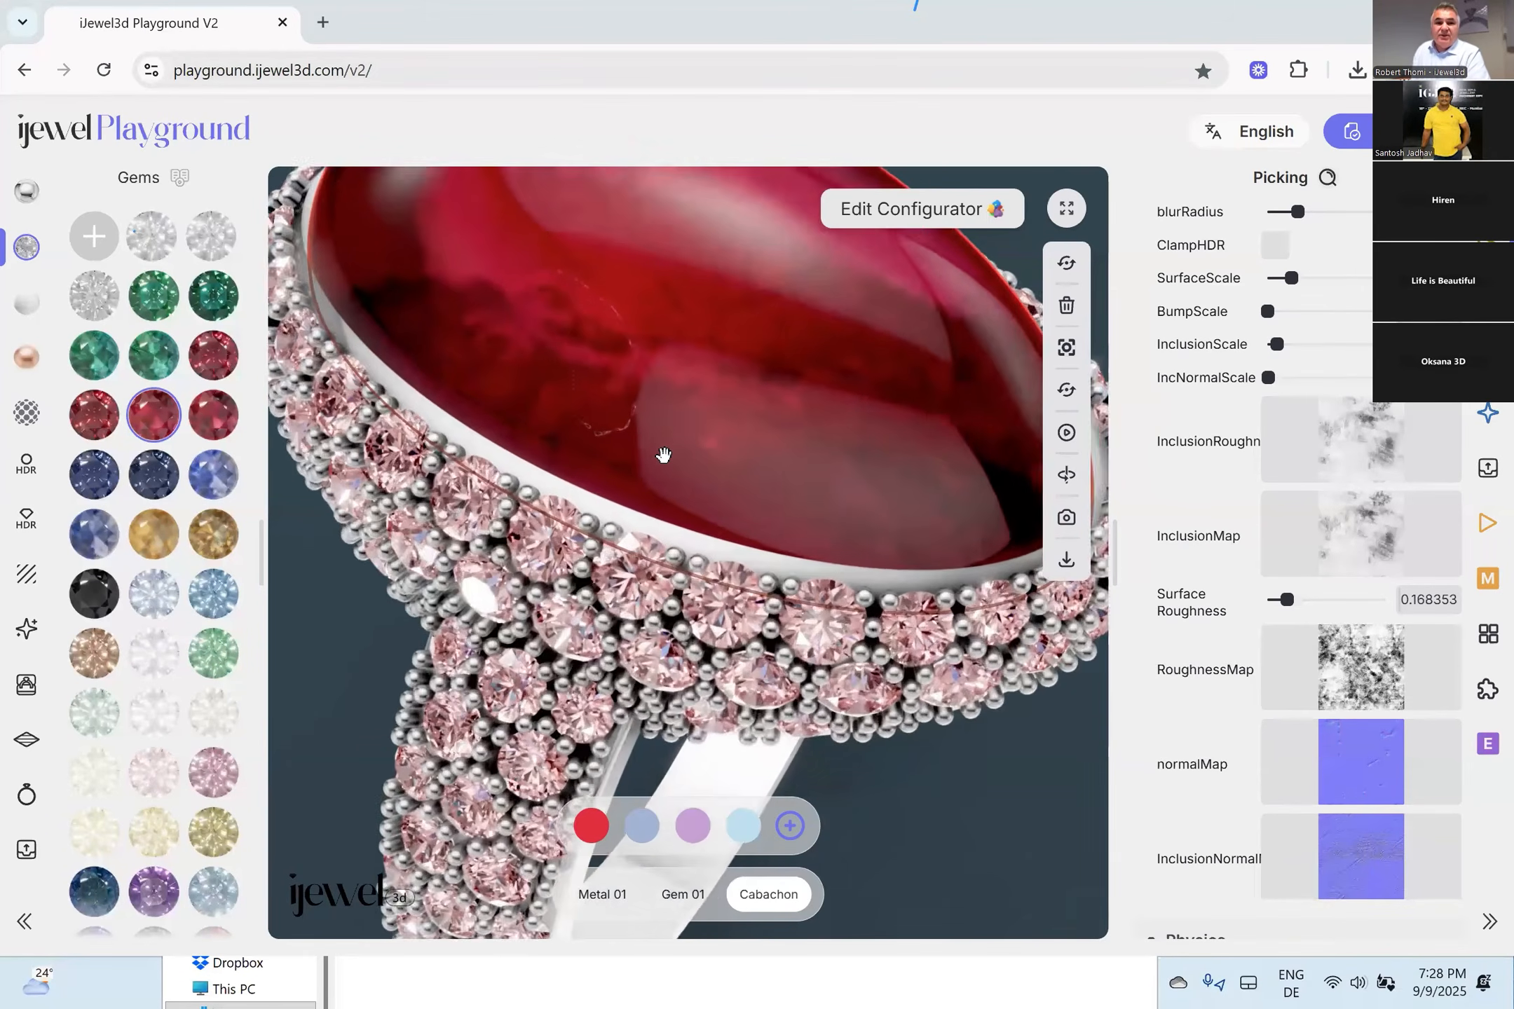
scroll(660, 429, up, 3)
drag(659, 425, 667, 433)
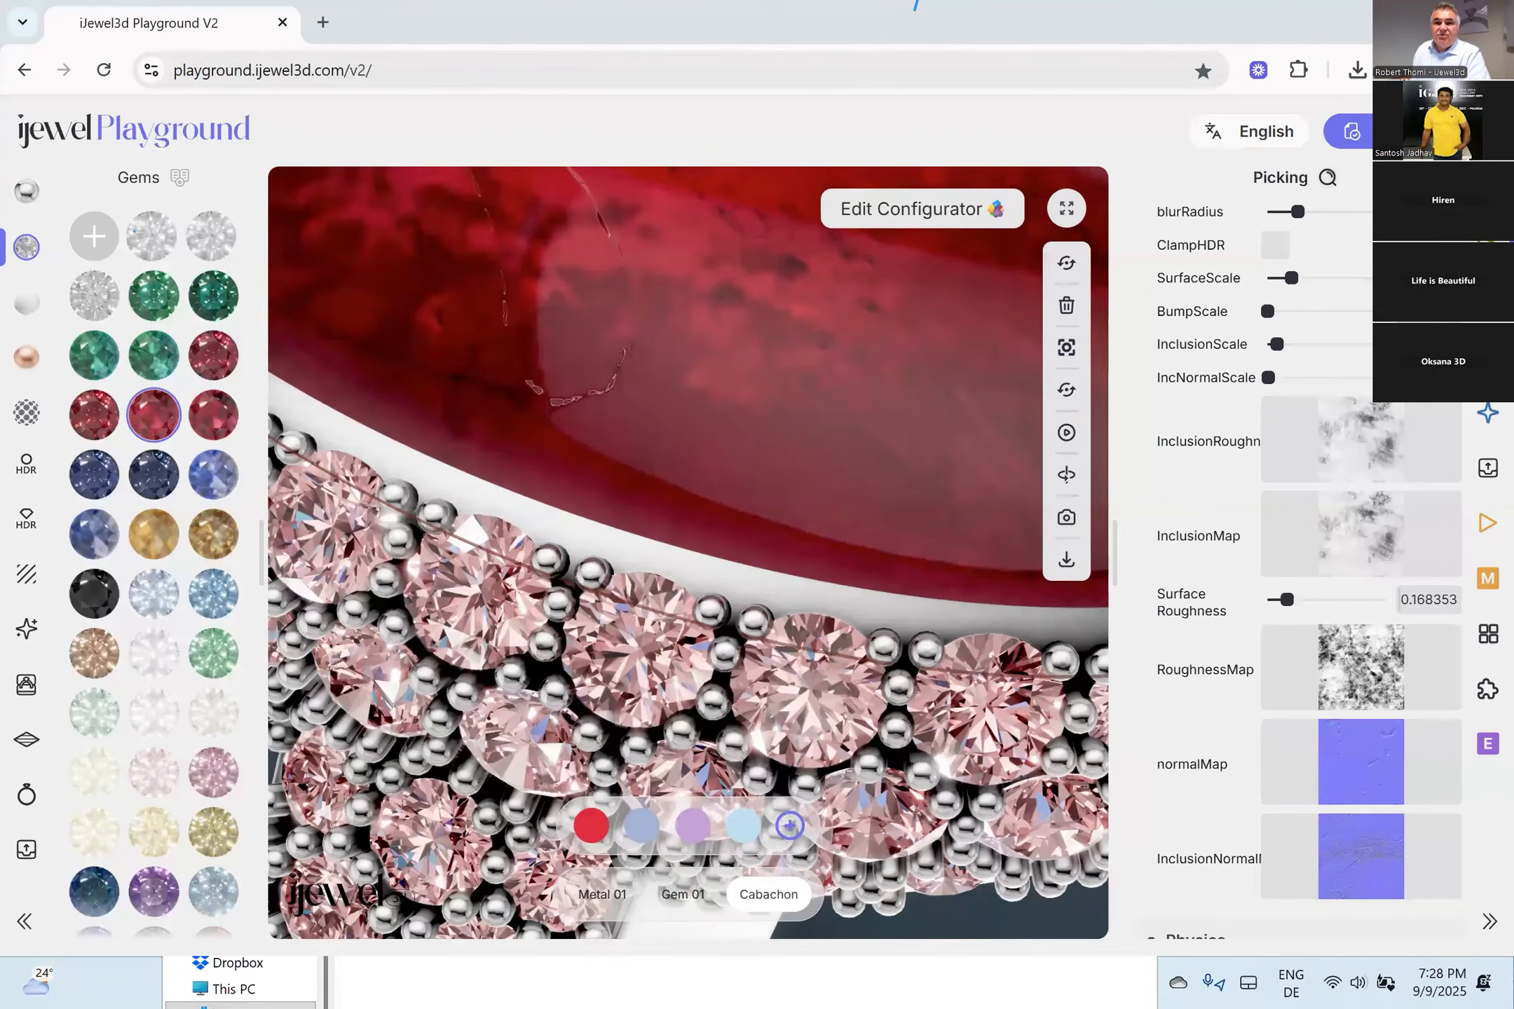
drag(666, 414, 713, 436)
scroll(714, 437, down, 10)
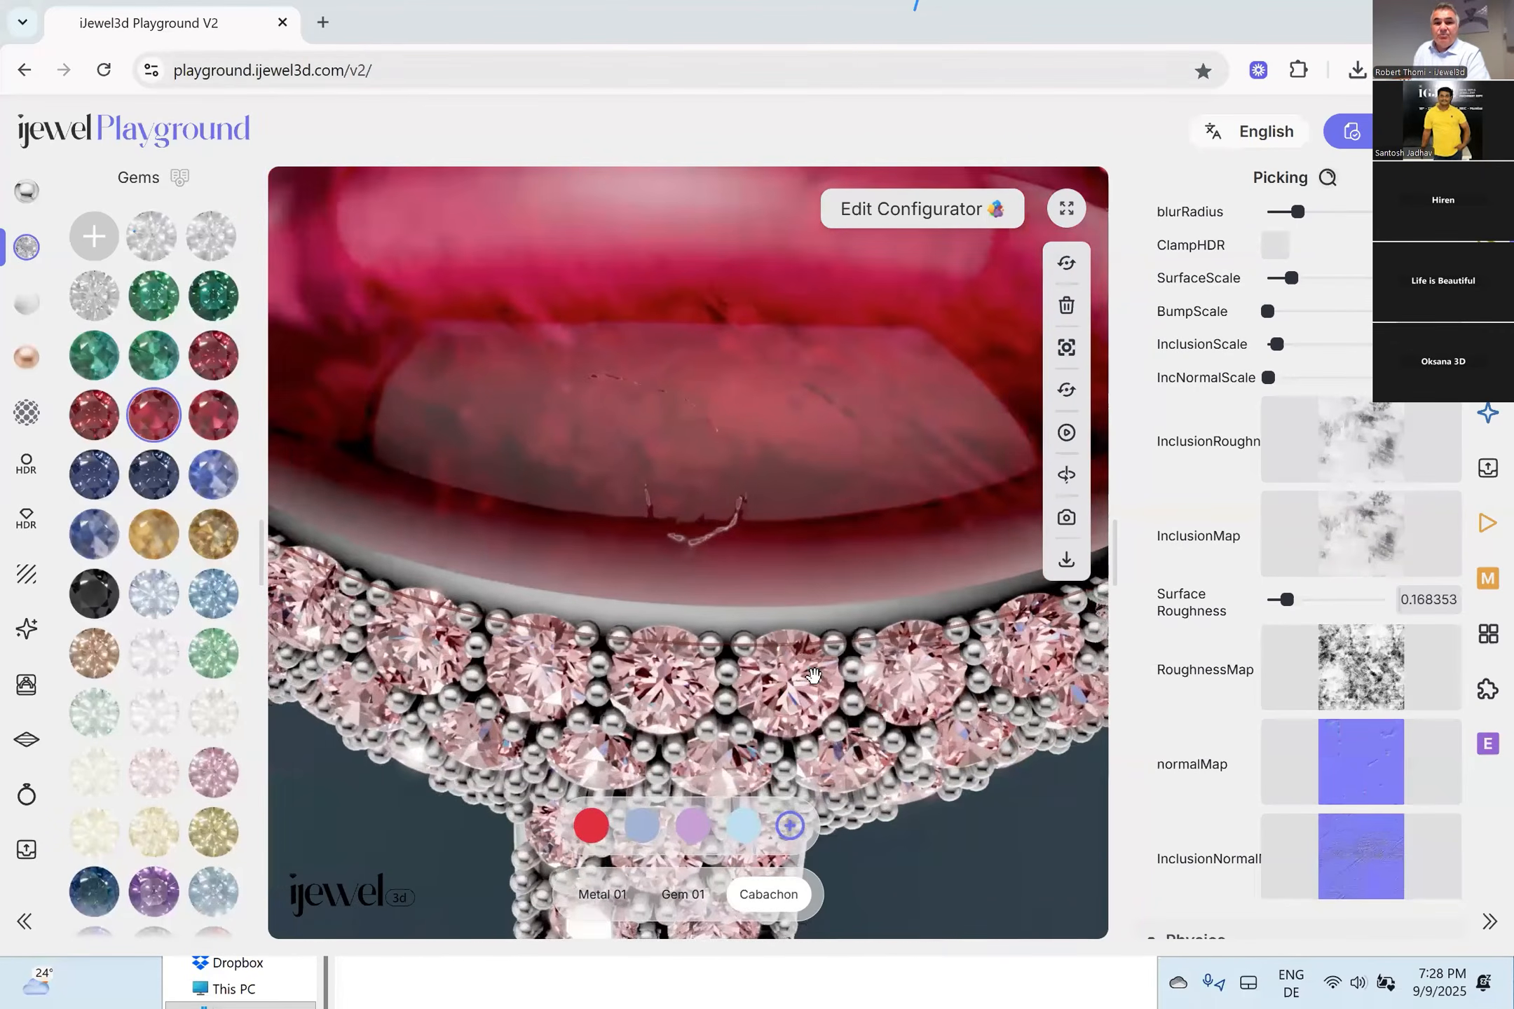
drag(887, 753, 885, 601)
Reload the playground to clear the scene and load the eternity ring model from a local file.
click(105, 75)
click(851, 213)
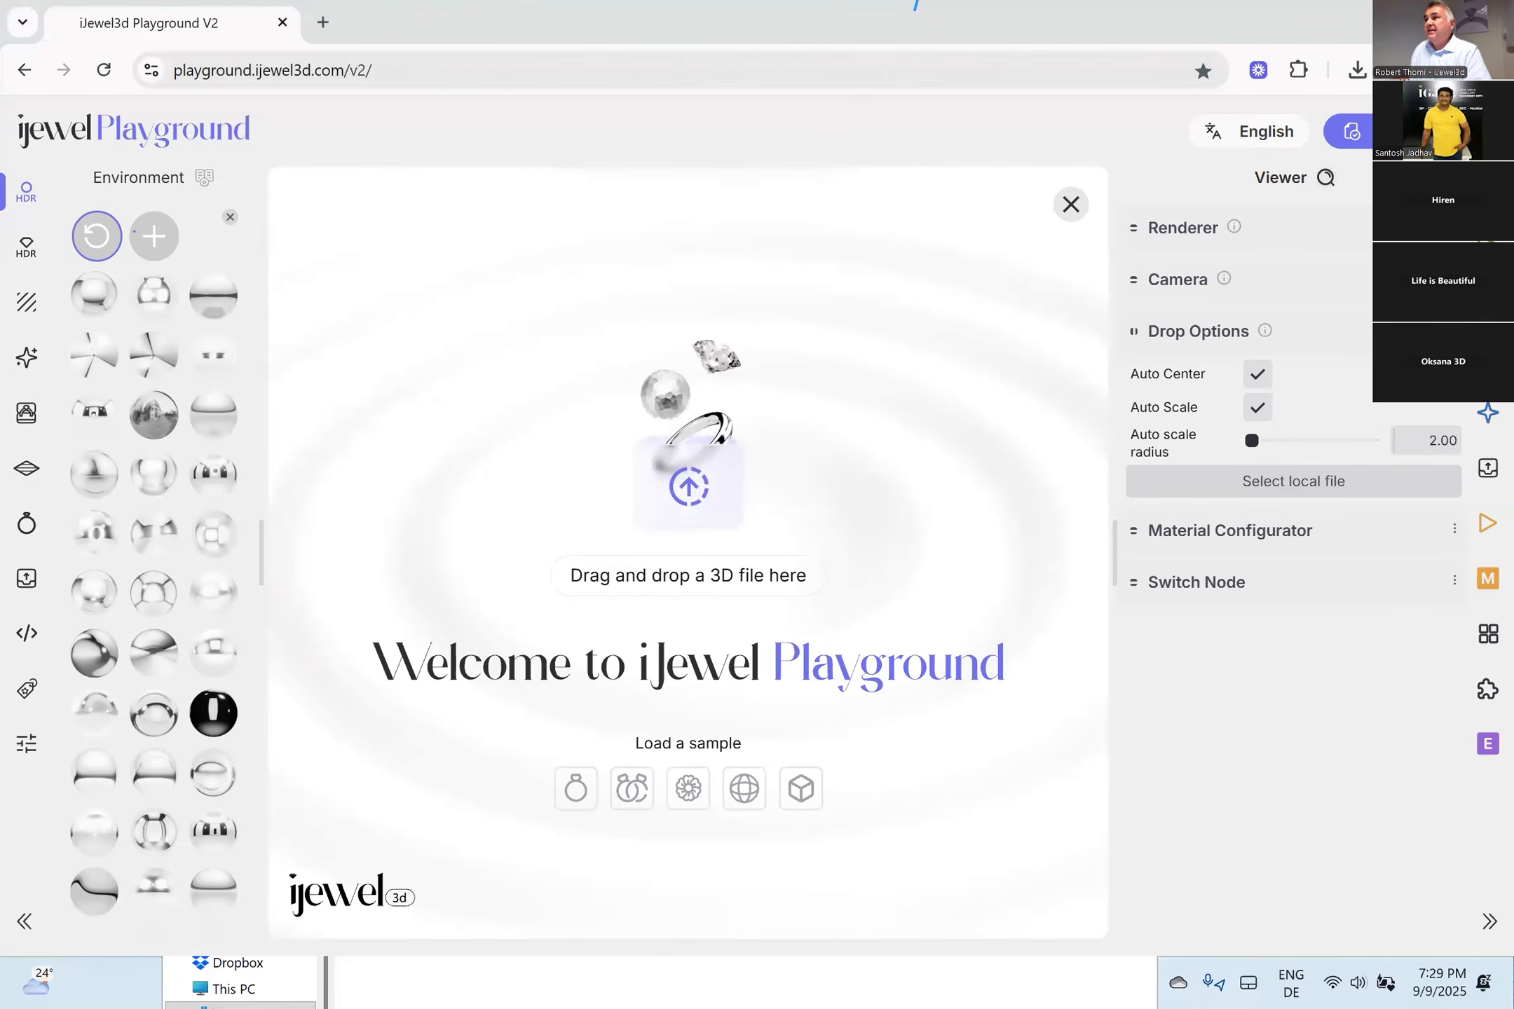
drag(1513, 476, 560, 494)
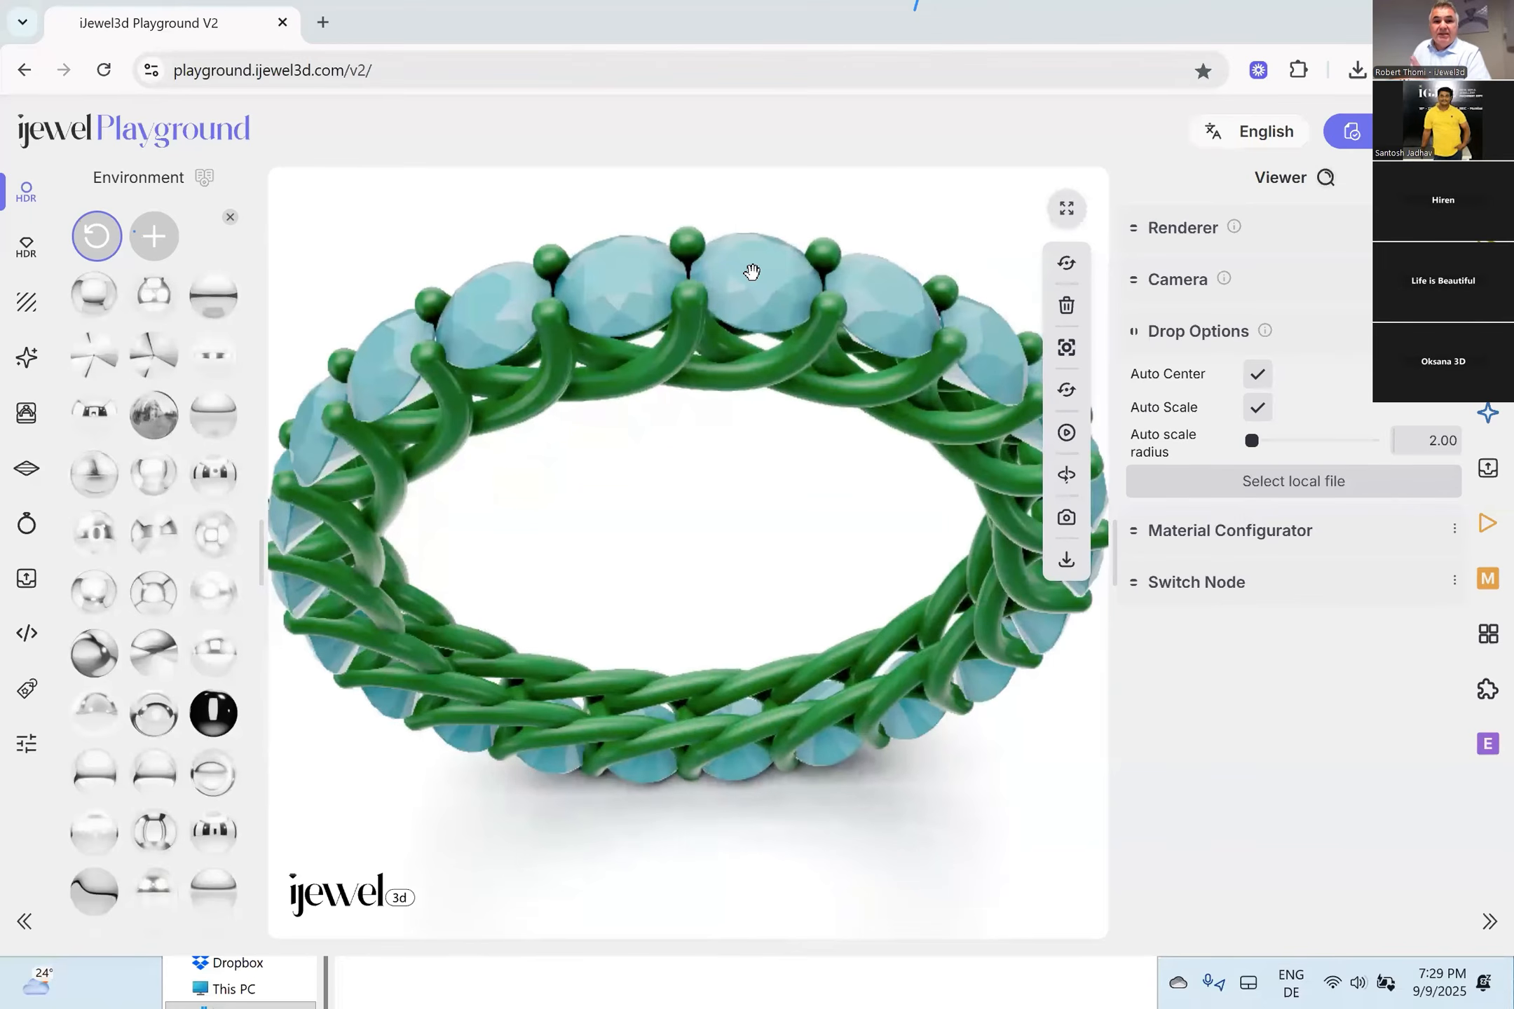
Pick the stones Dia_22, Dia_01, Dia_02 and Dia_03 one by one to check how the gems are named.
click(752, 272)
scroll(1319, 448, down, 3)
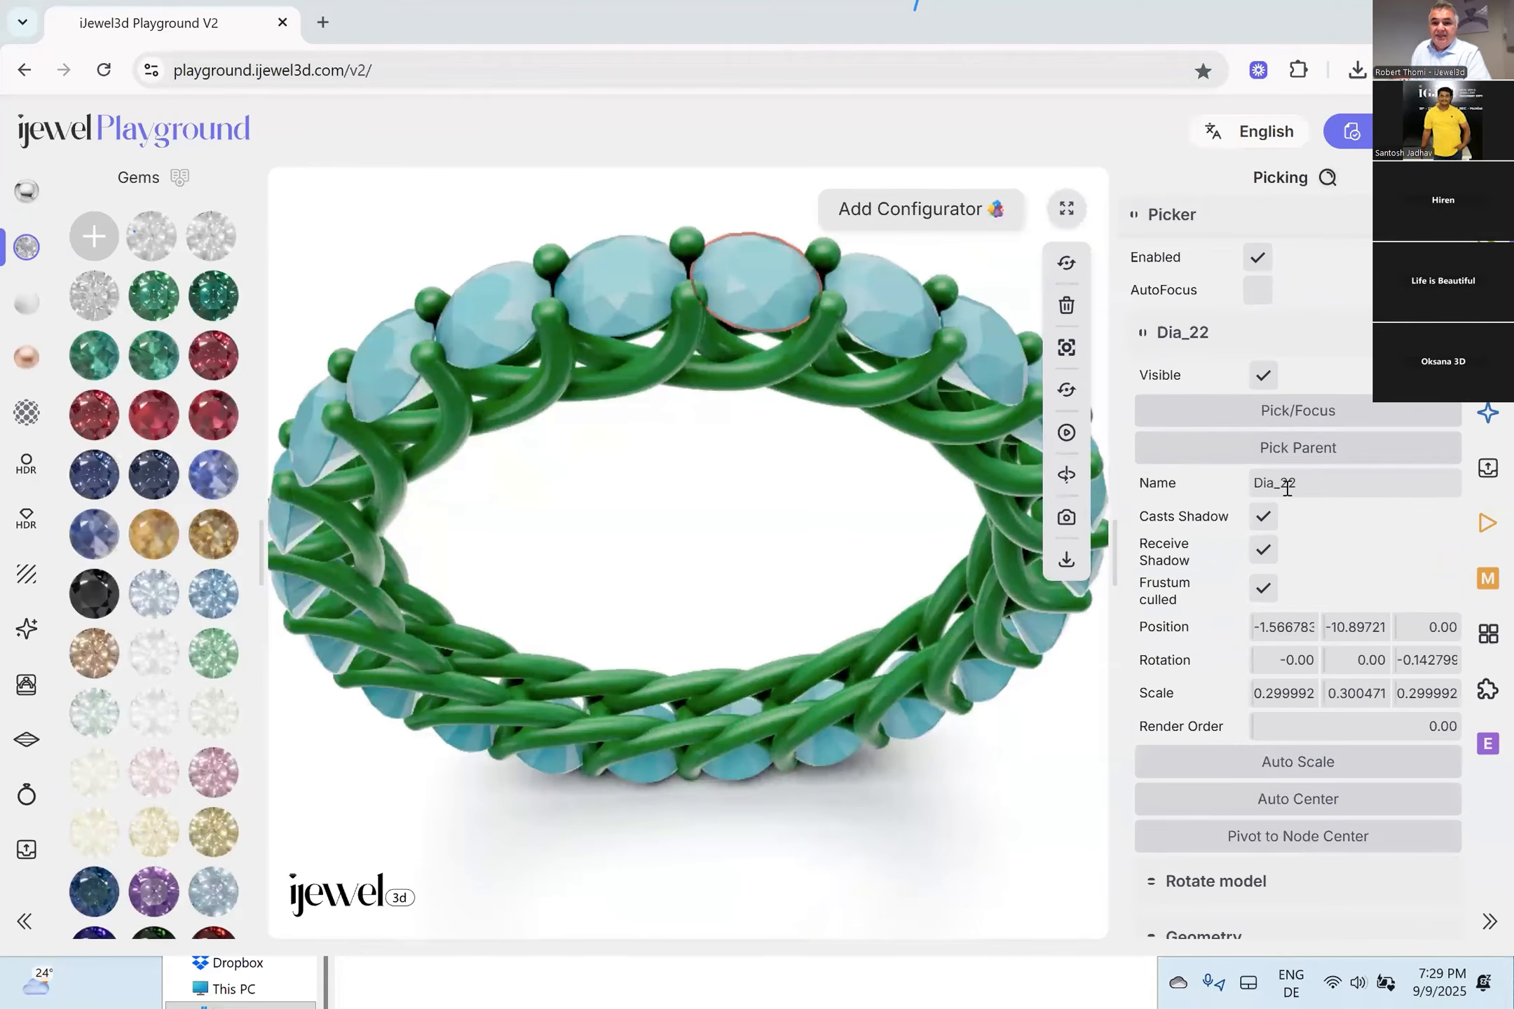
click(597, 269)
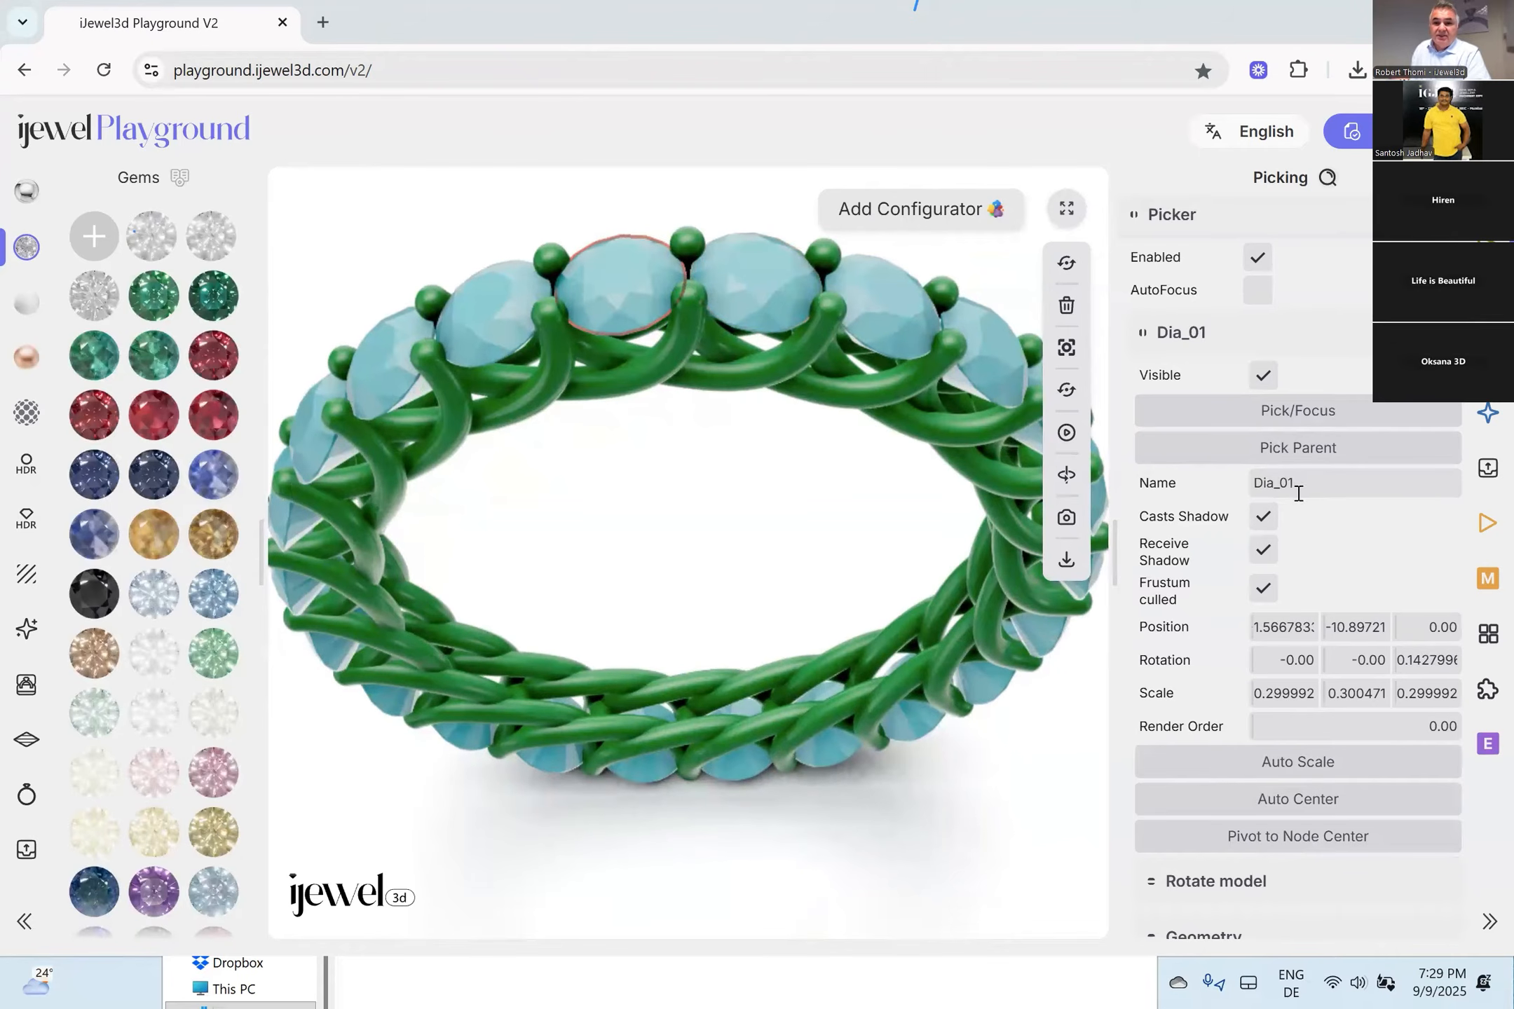
drag(619, 339, 778, 371)
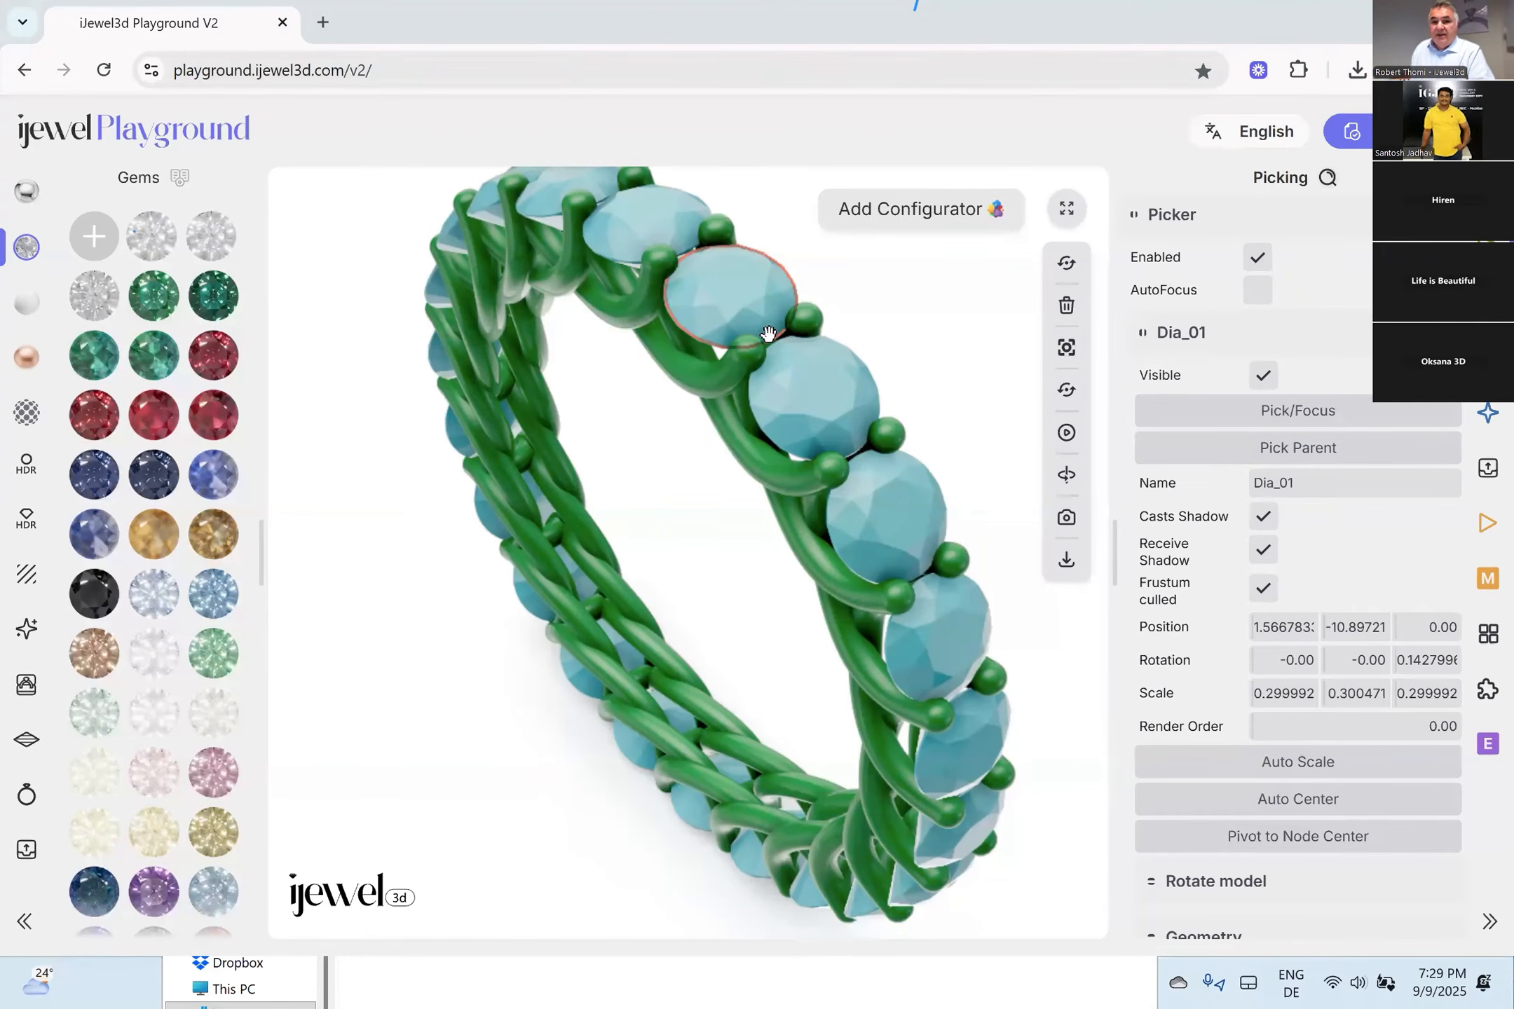
click(822, 384)
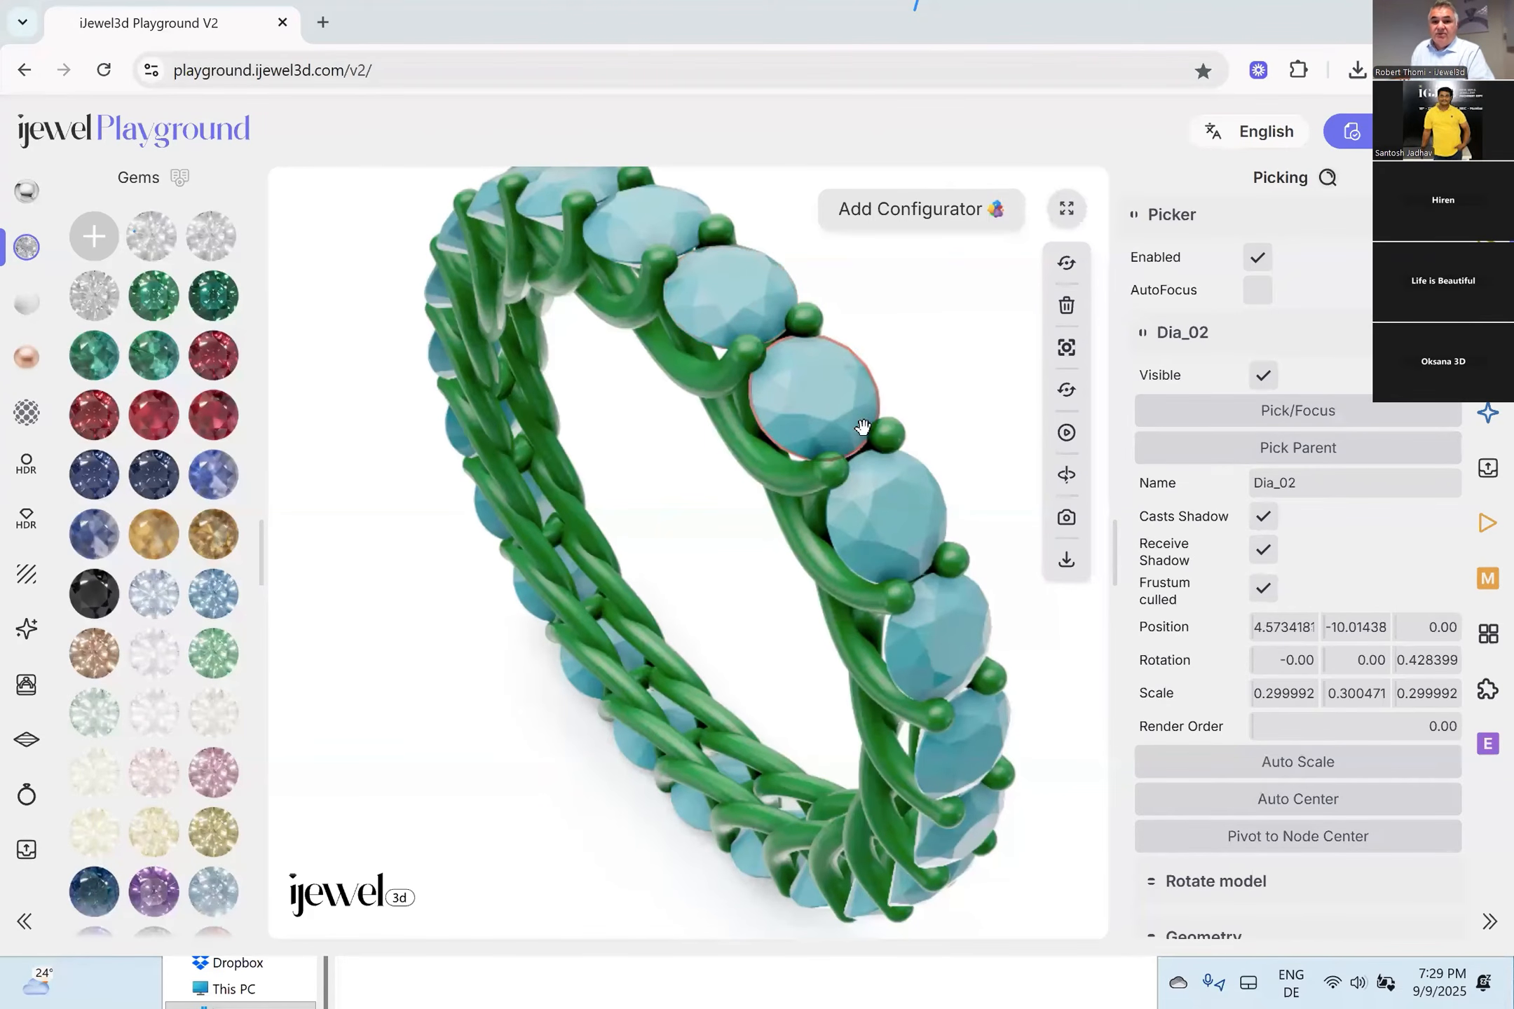
click(901, 520)
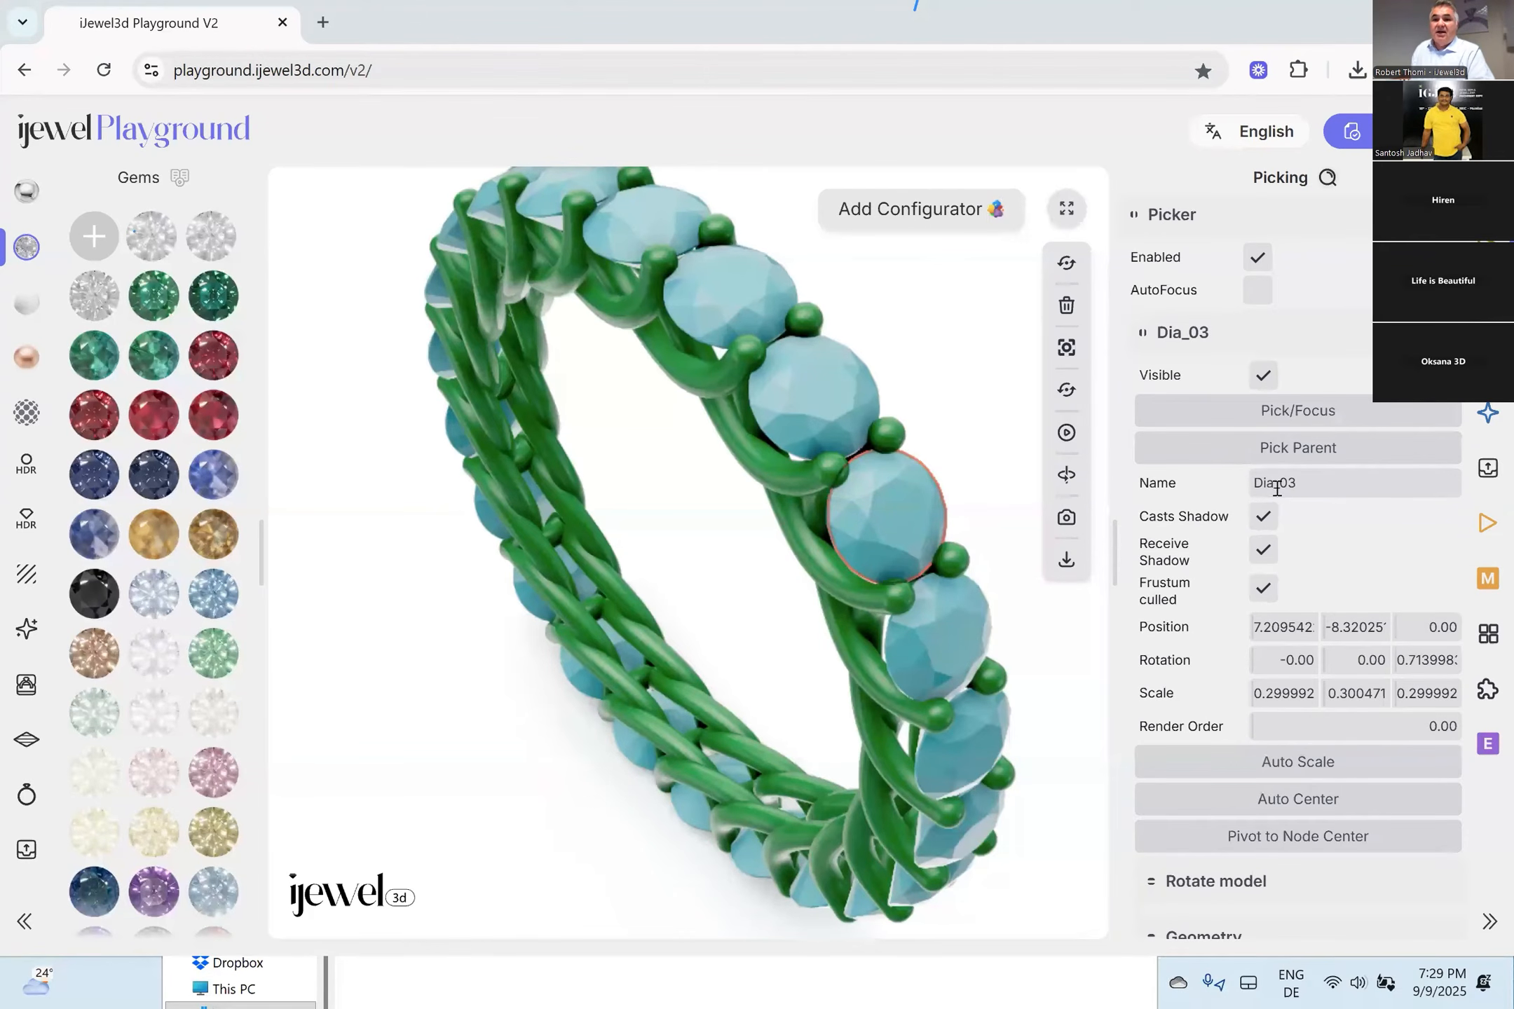
drag(862, 475, 885, 470)
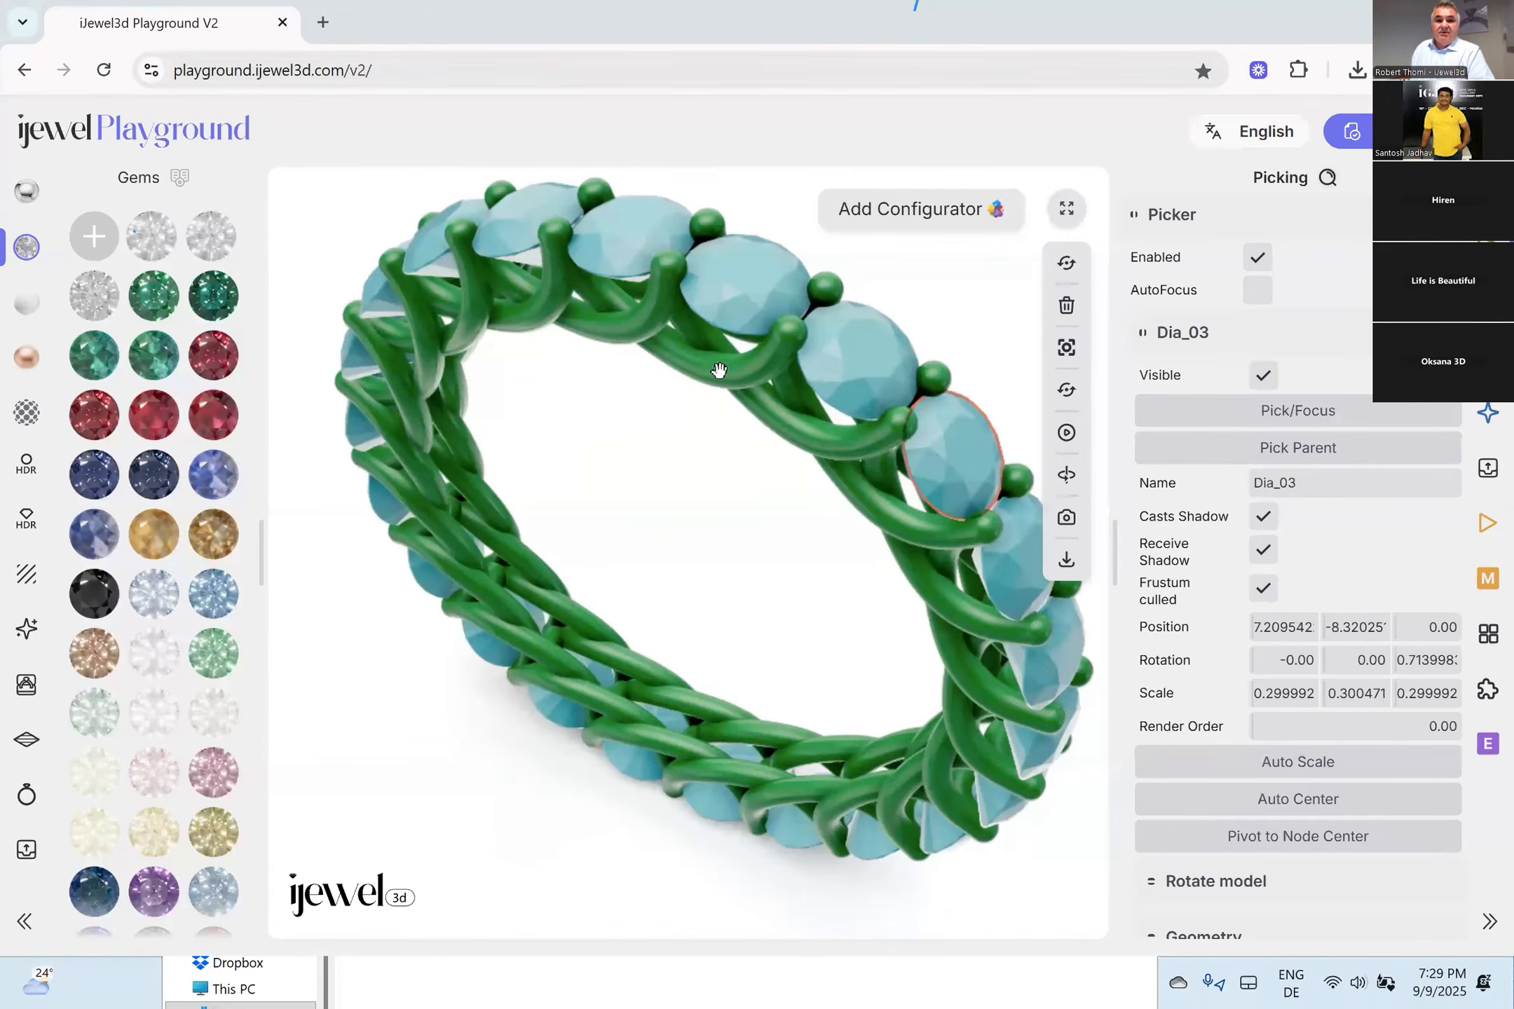
Select the green metal band of the eternity ring and apply the white gold preset to it.
click(770, 361)
click(92, 293)
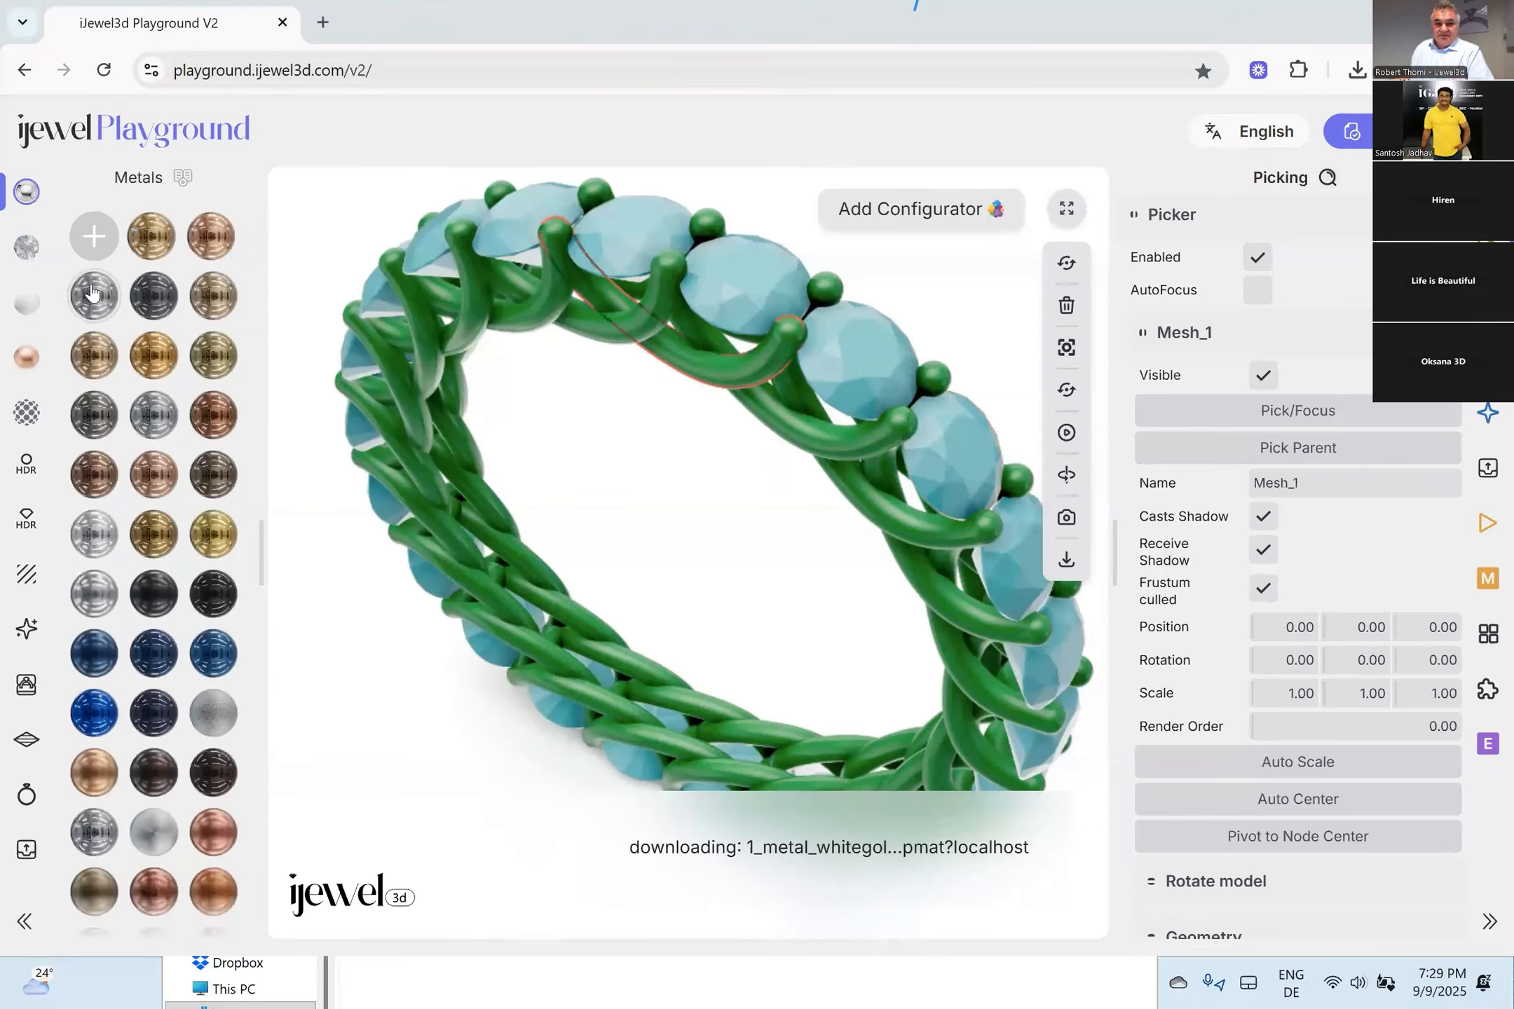
drag(652, 446, 703, 447)
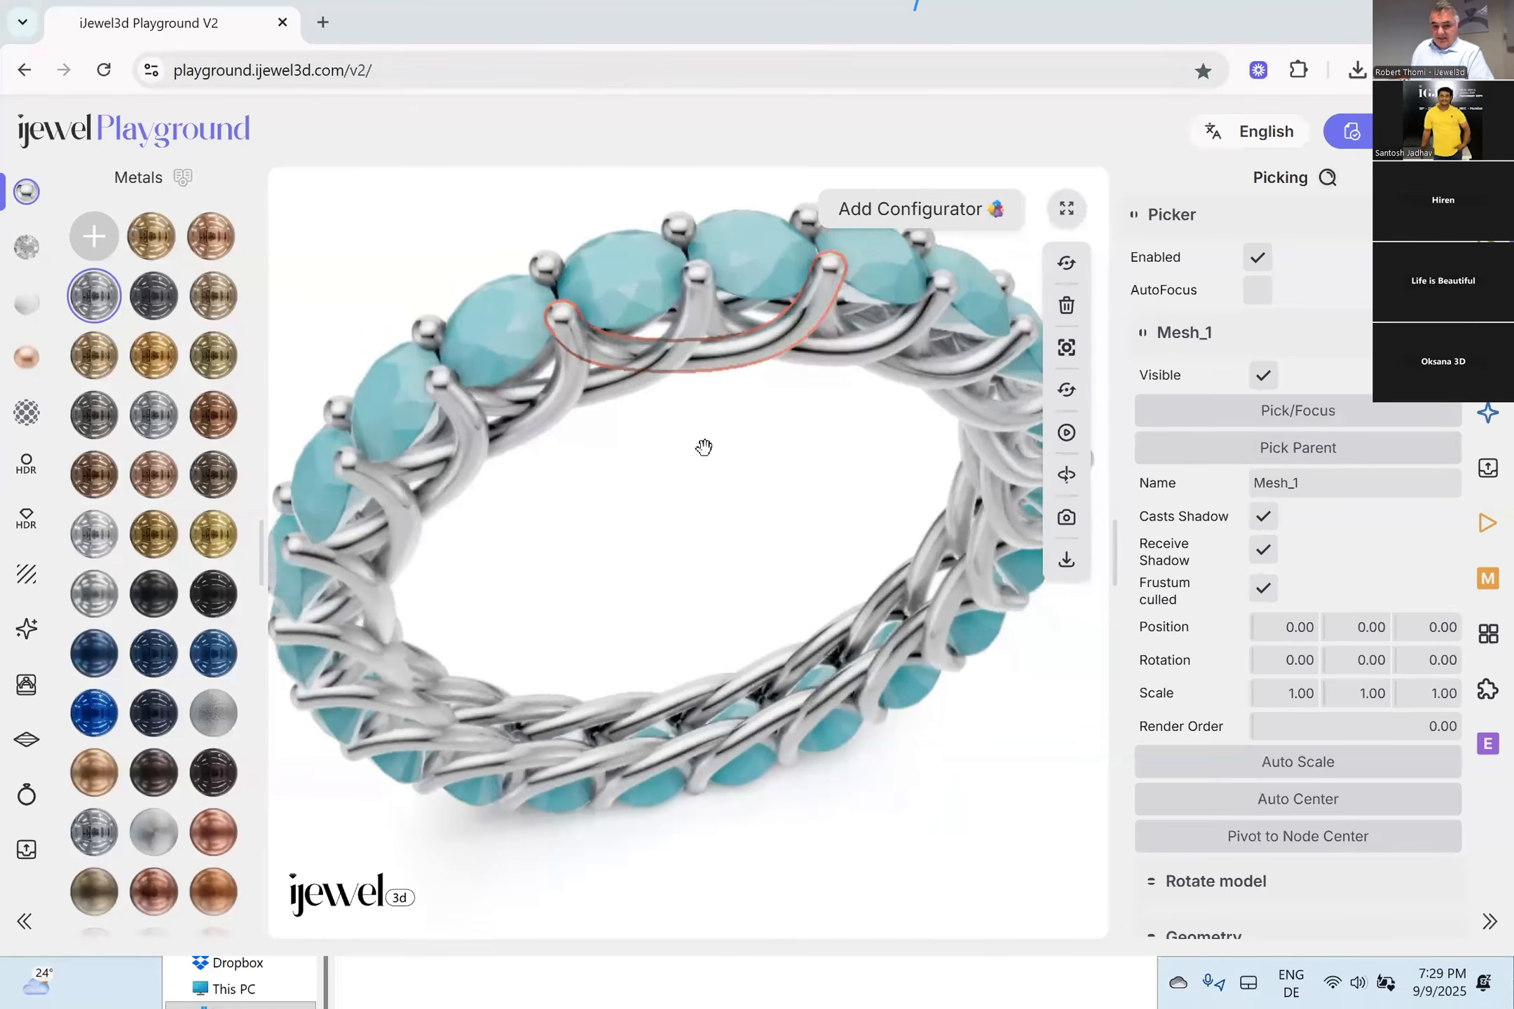
Pick the stone Dia_01 and set the Rainbow Diamond Coloring object name prefix to "Dia_".
click(704, 447)
click(740, 253)
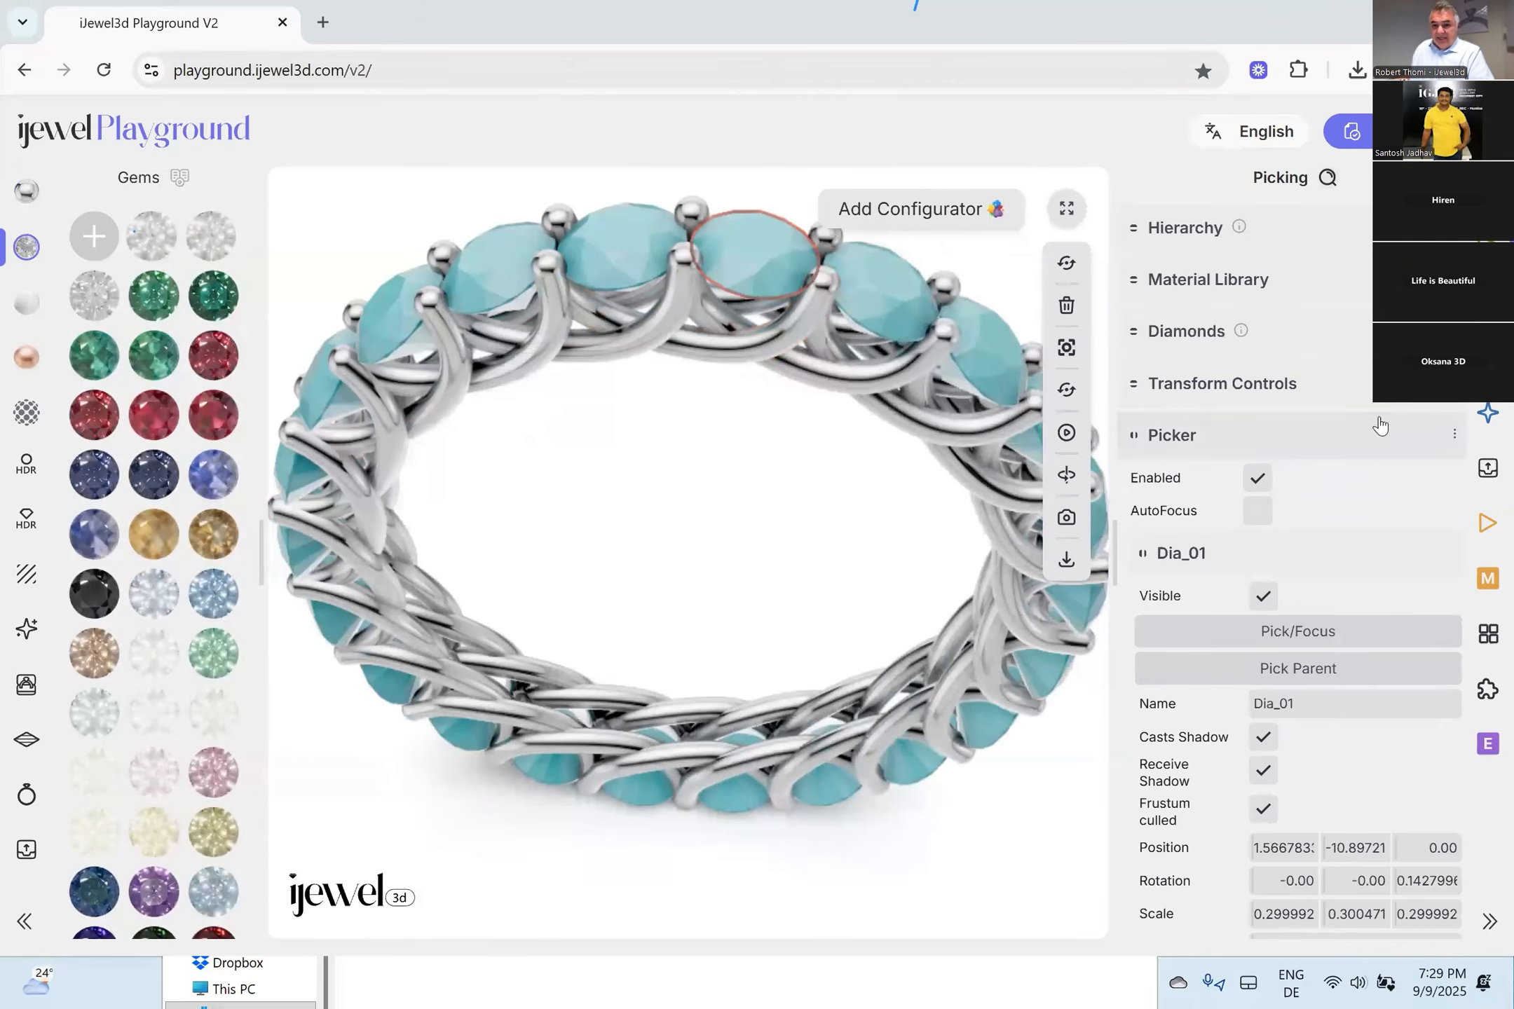
click(1487, 743)
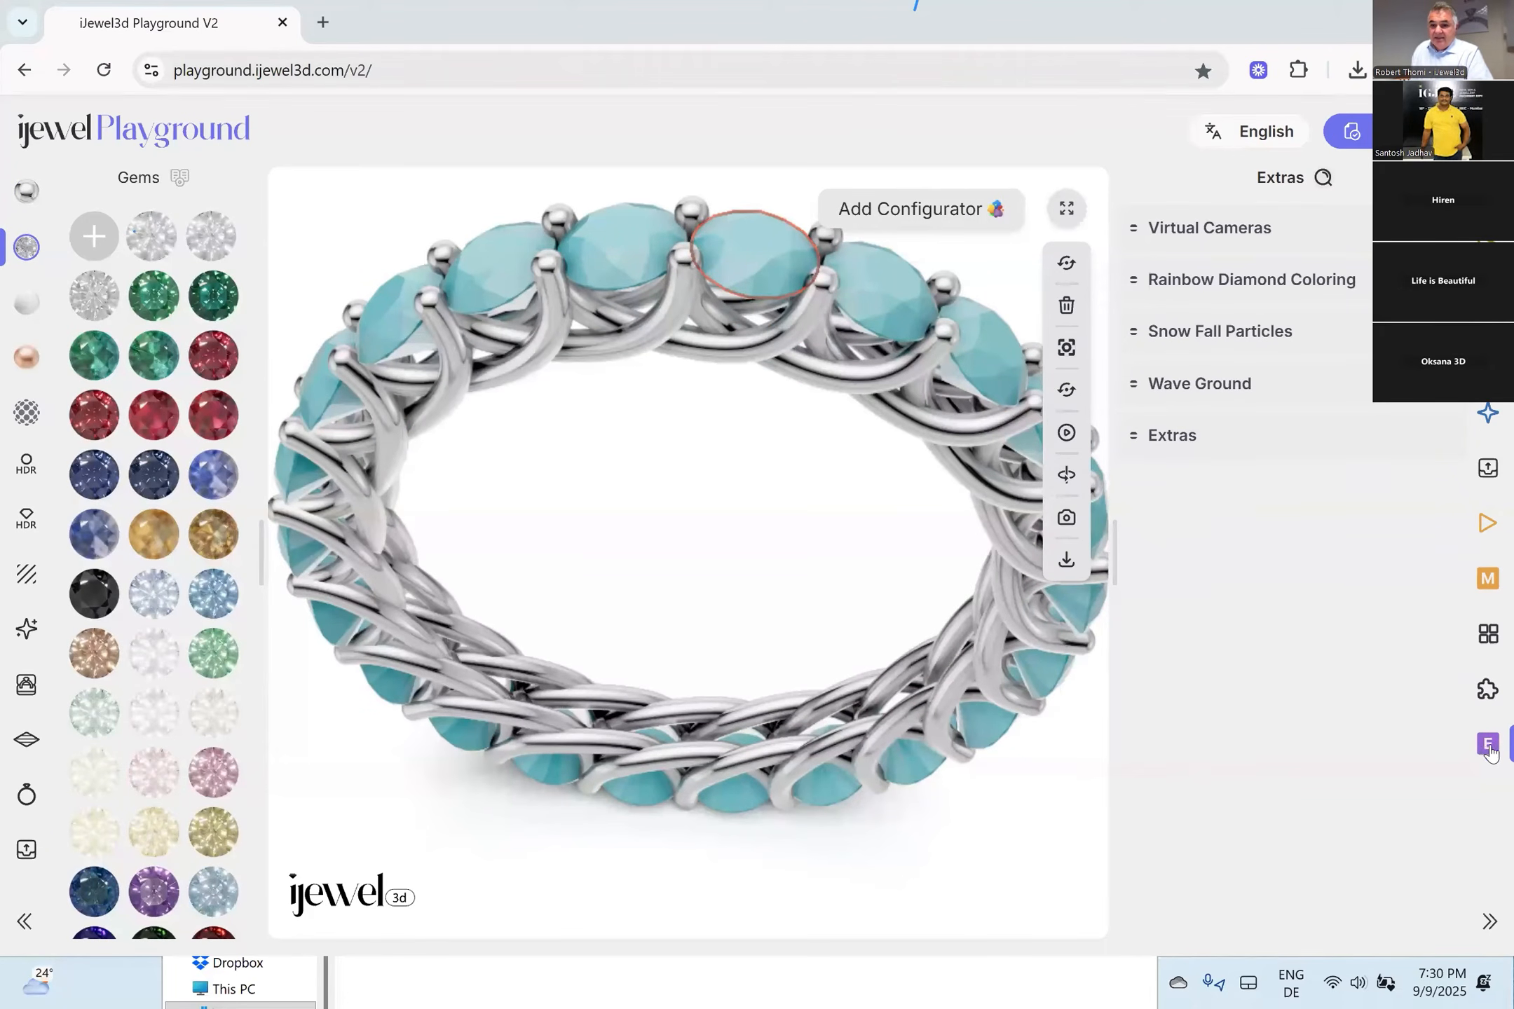
click(1251, 279)
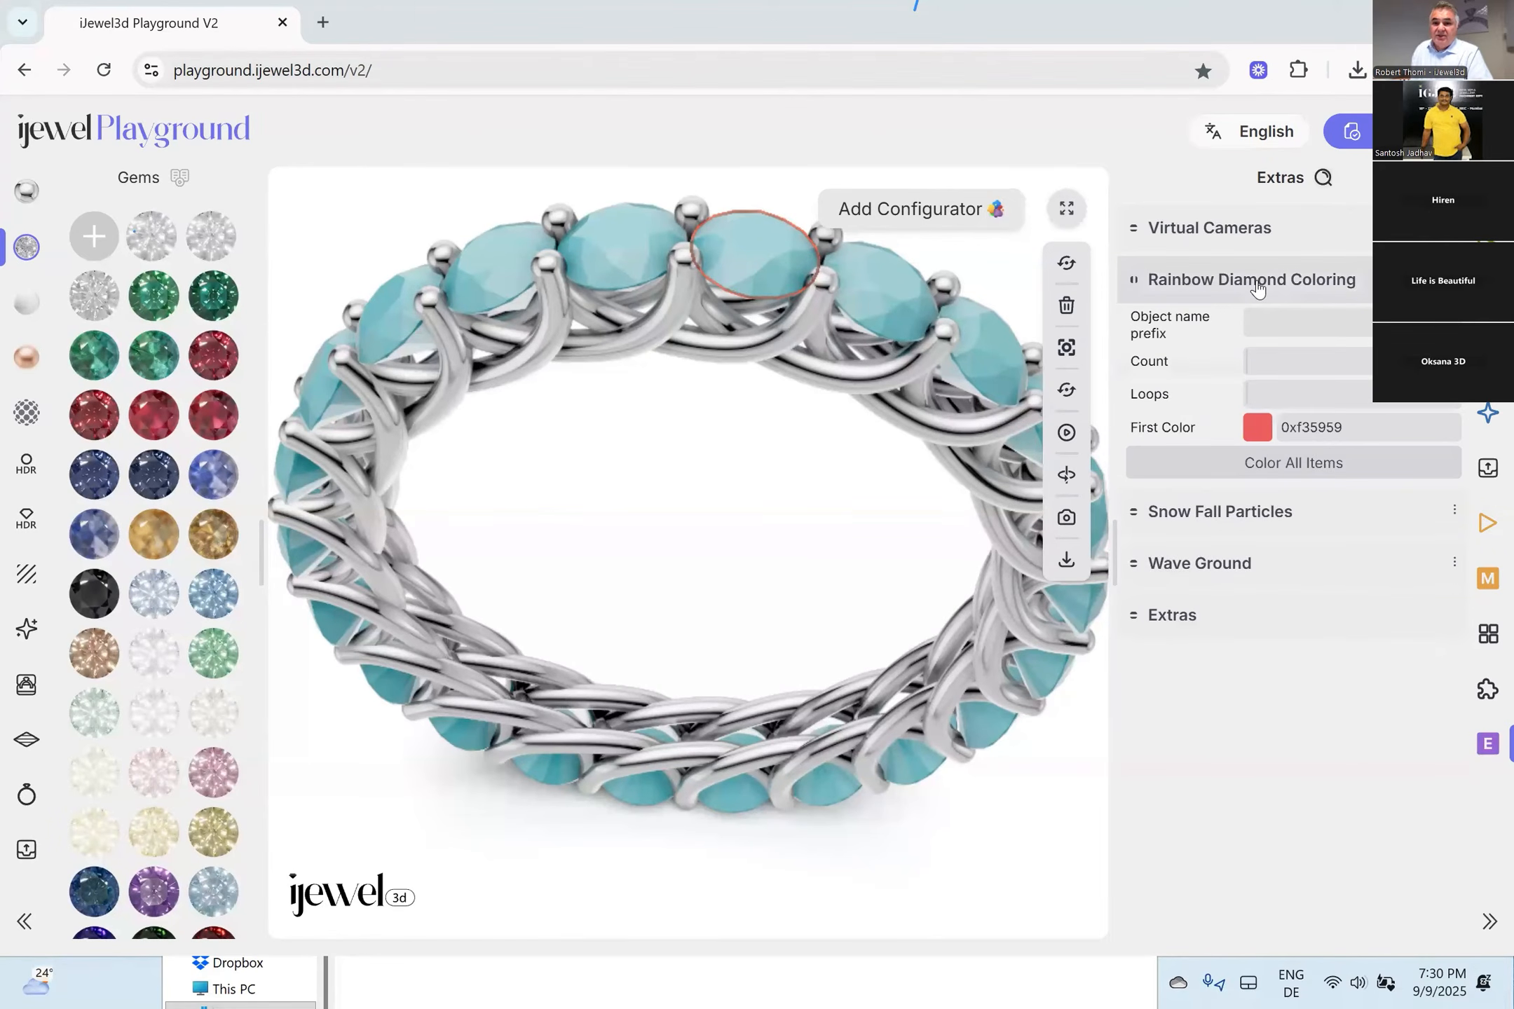
click(1281, 318)
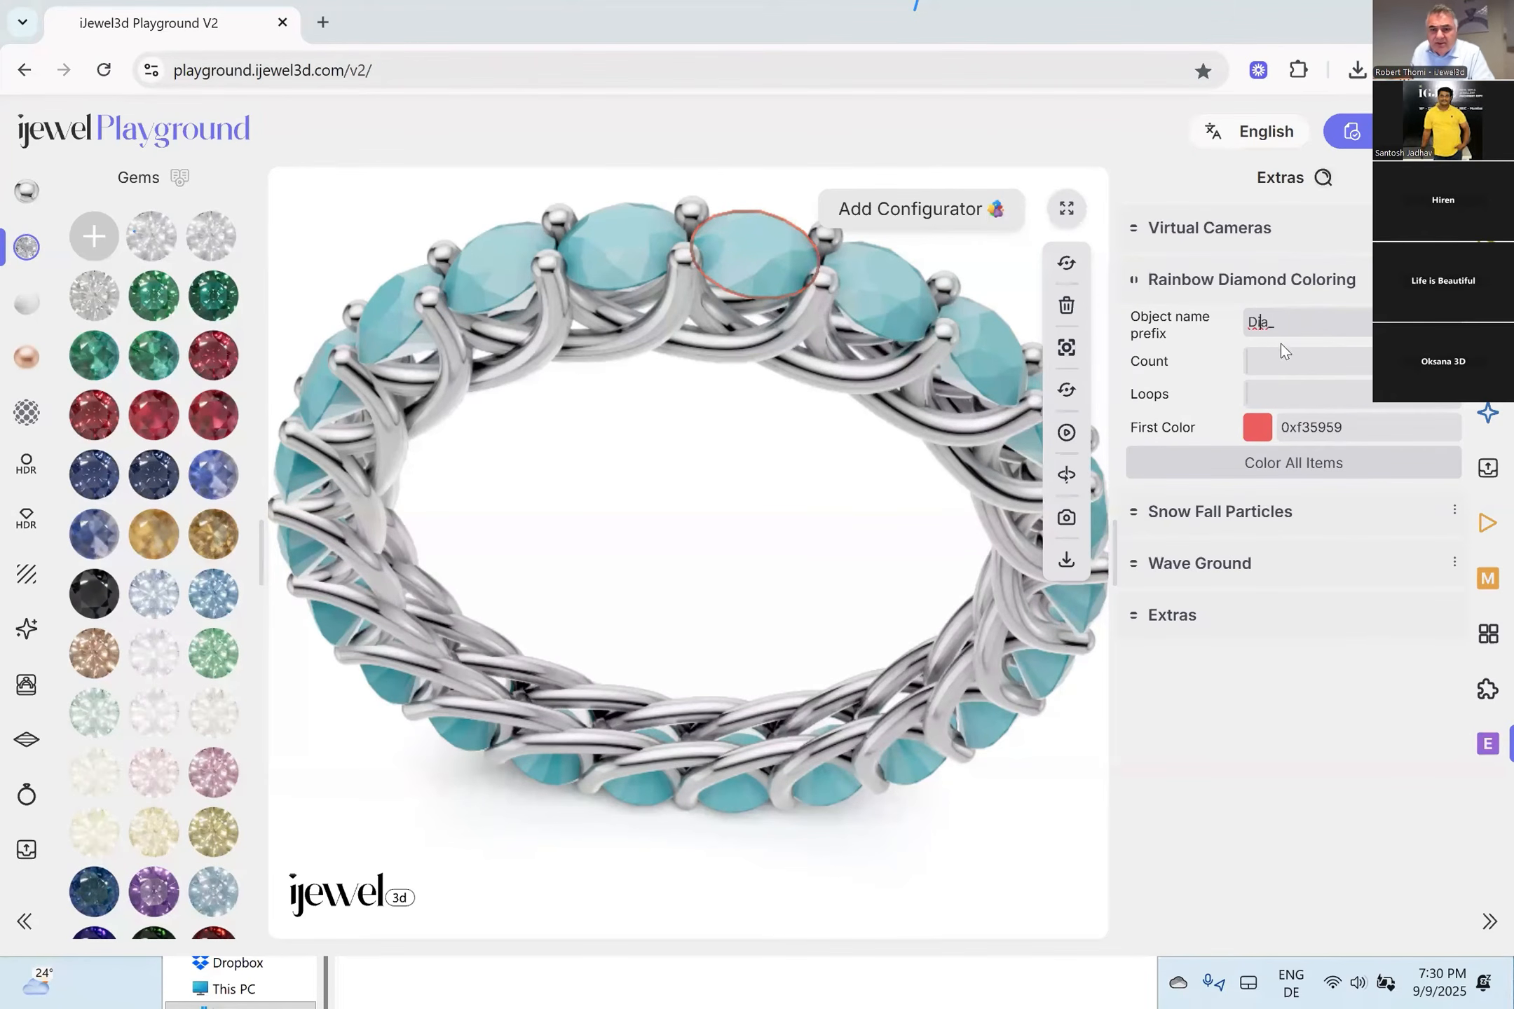
key(BackSpace)
text(i)
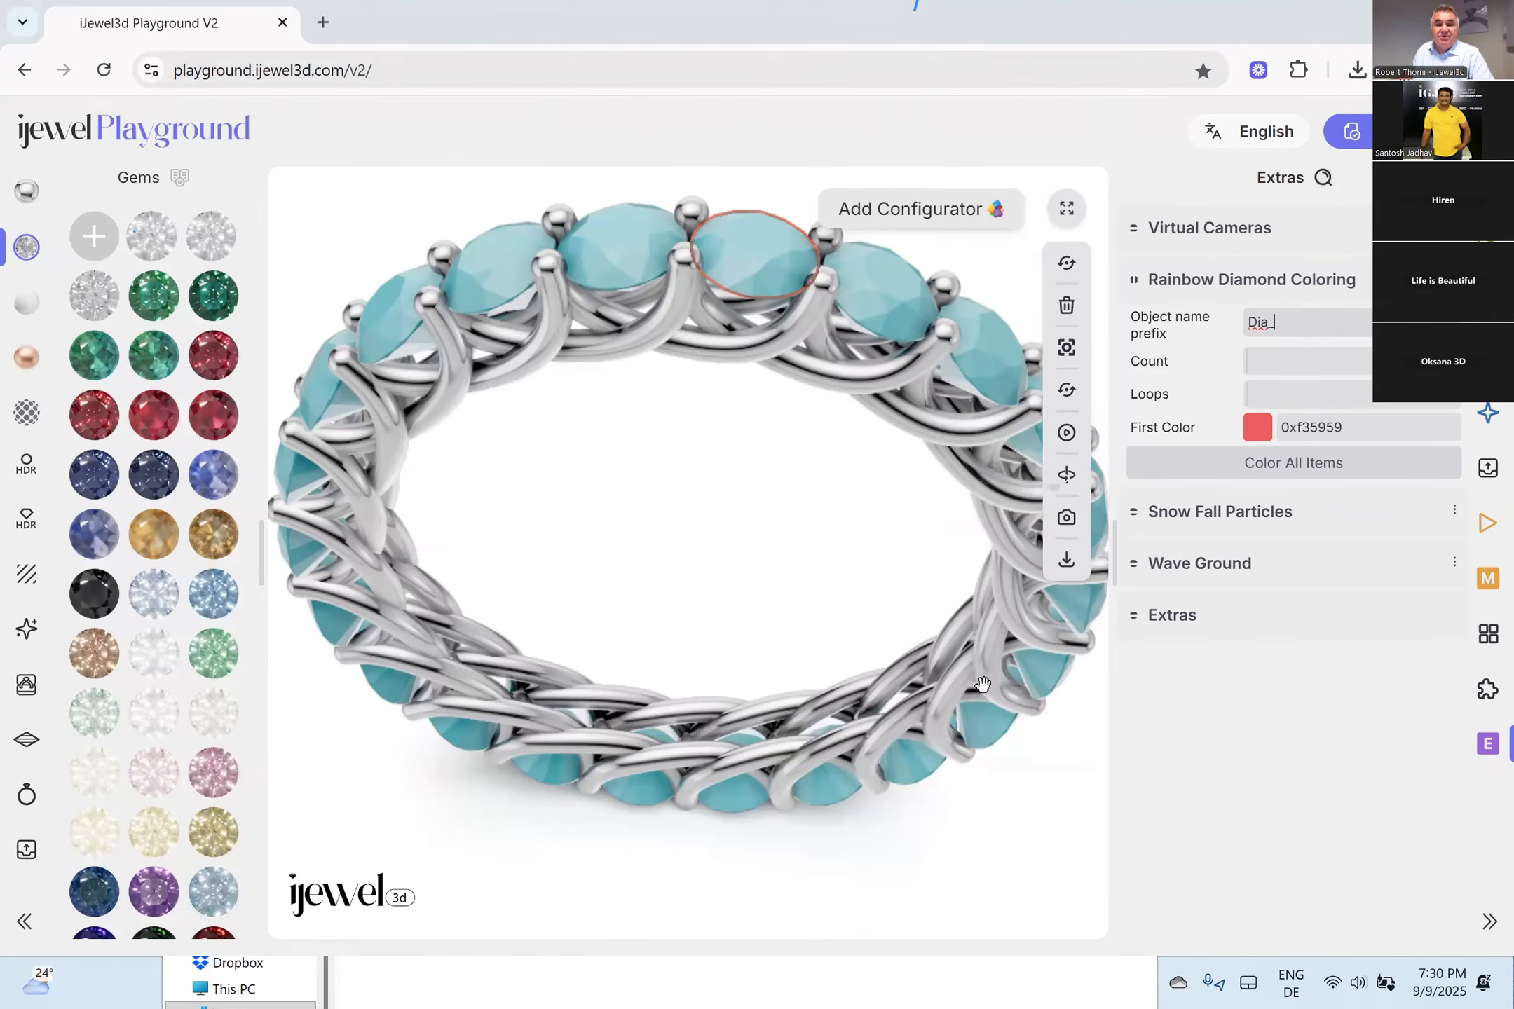
key(Tab)
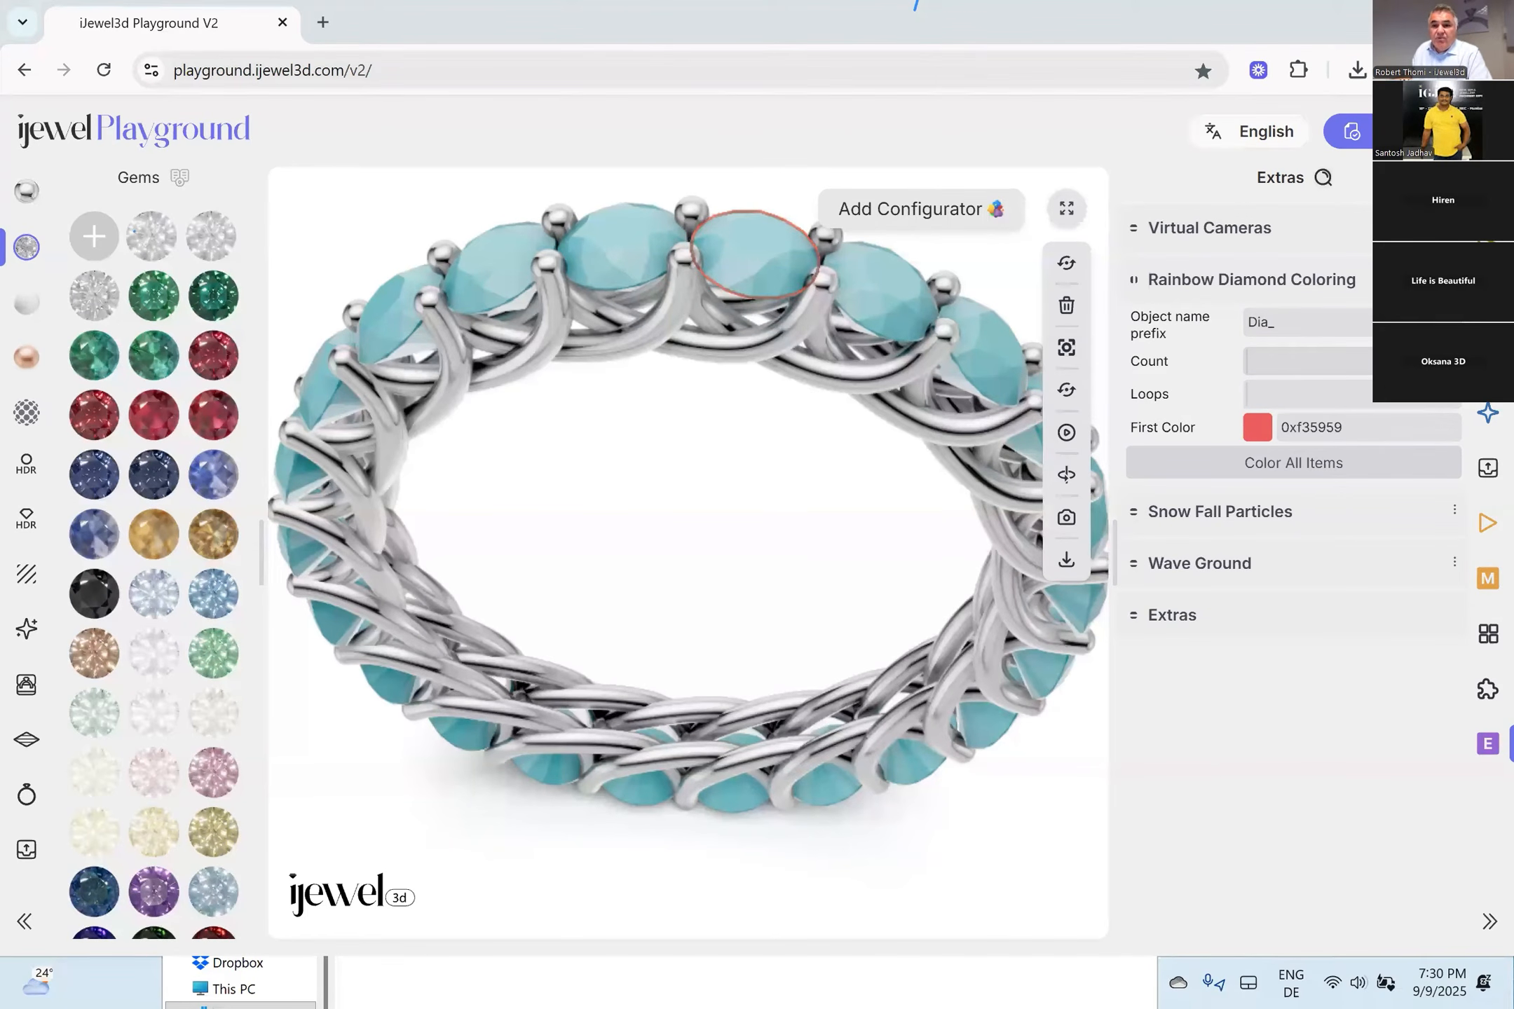
Set the first color of the rainbow coloring to the soft red 0xe47e7e.
click(1255, 431)
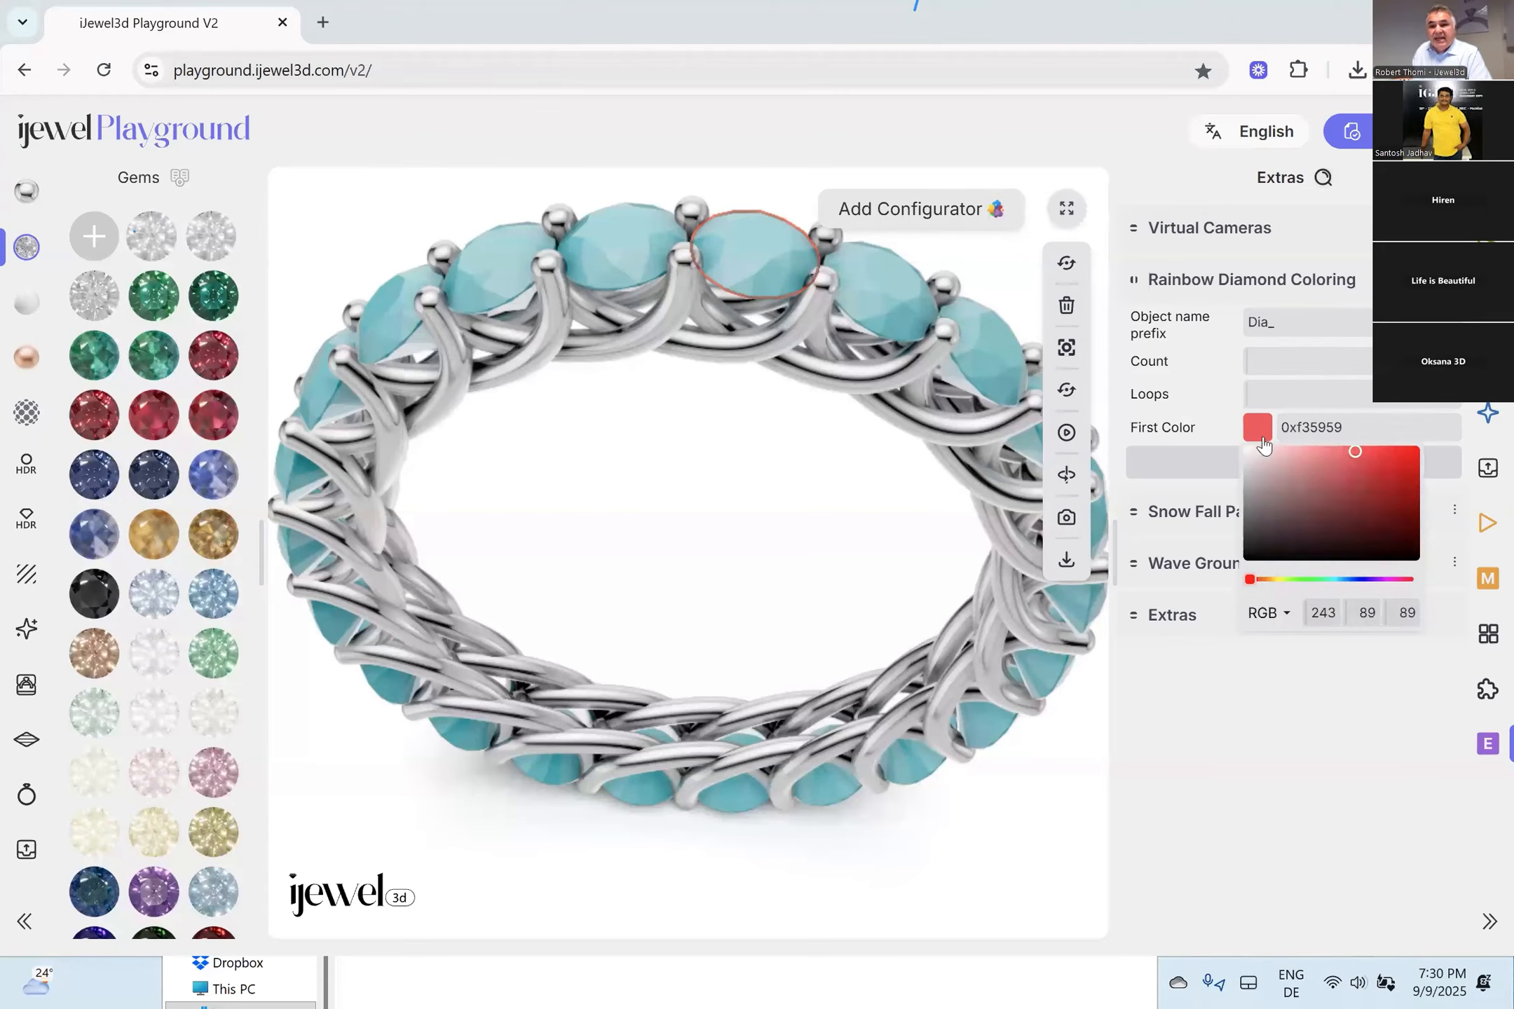
drag(1314, 463, 1322, 458)
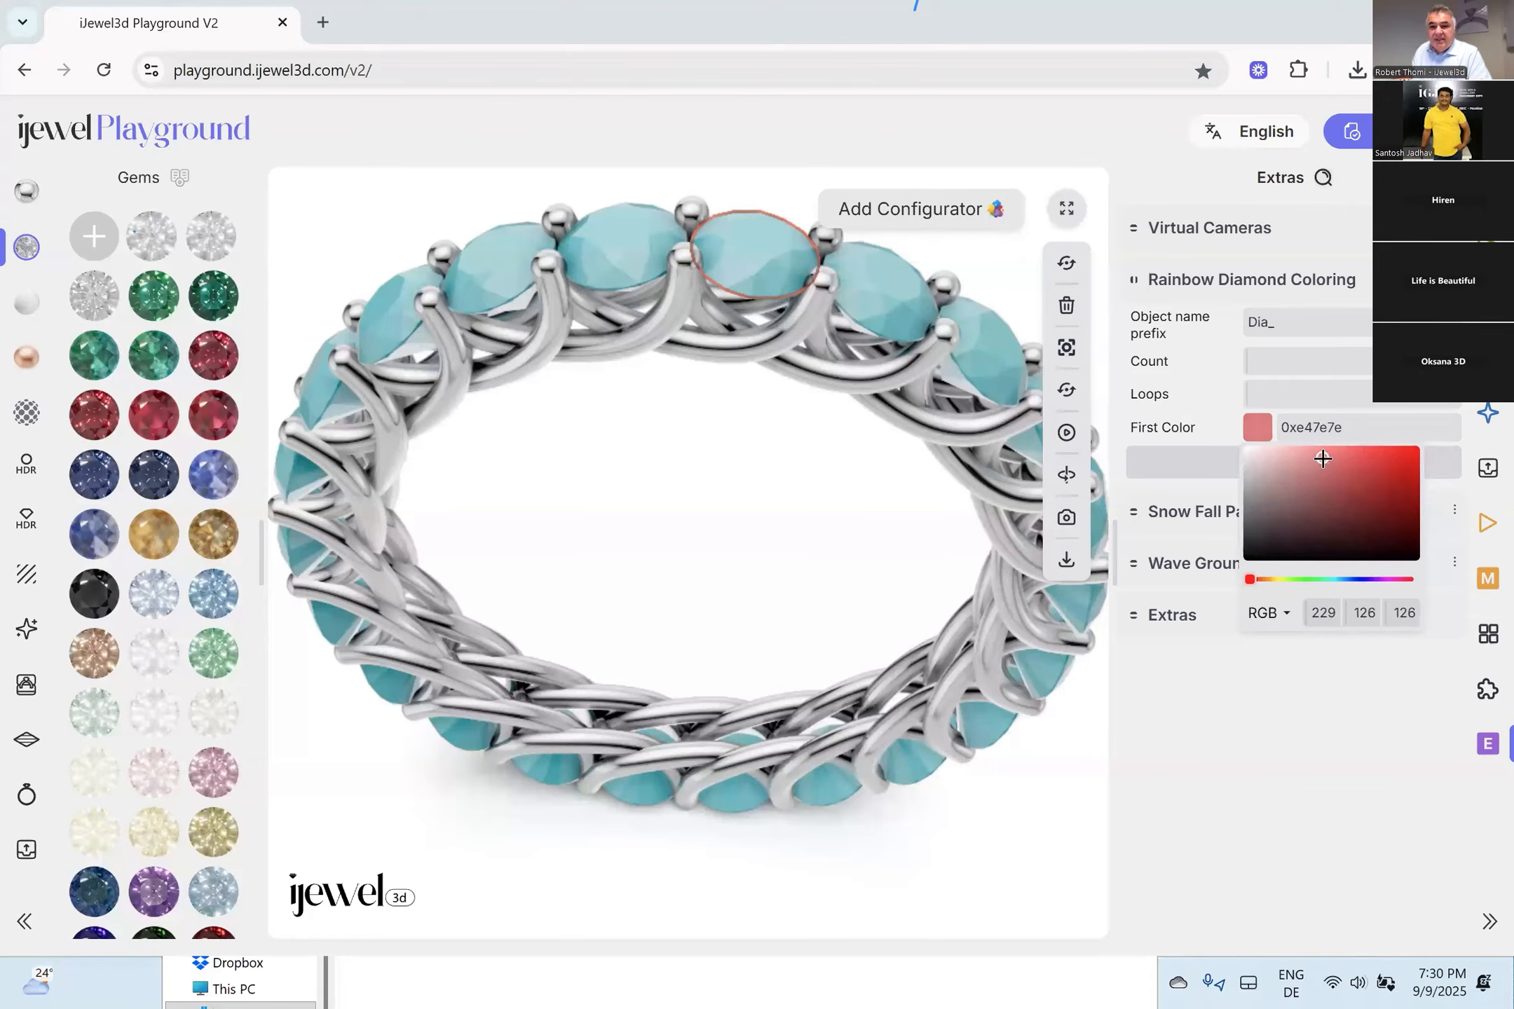
click(1213, 415)
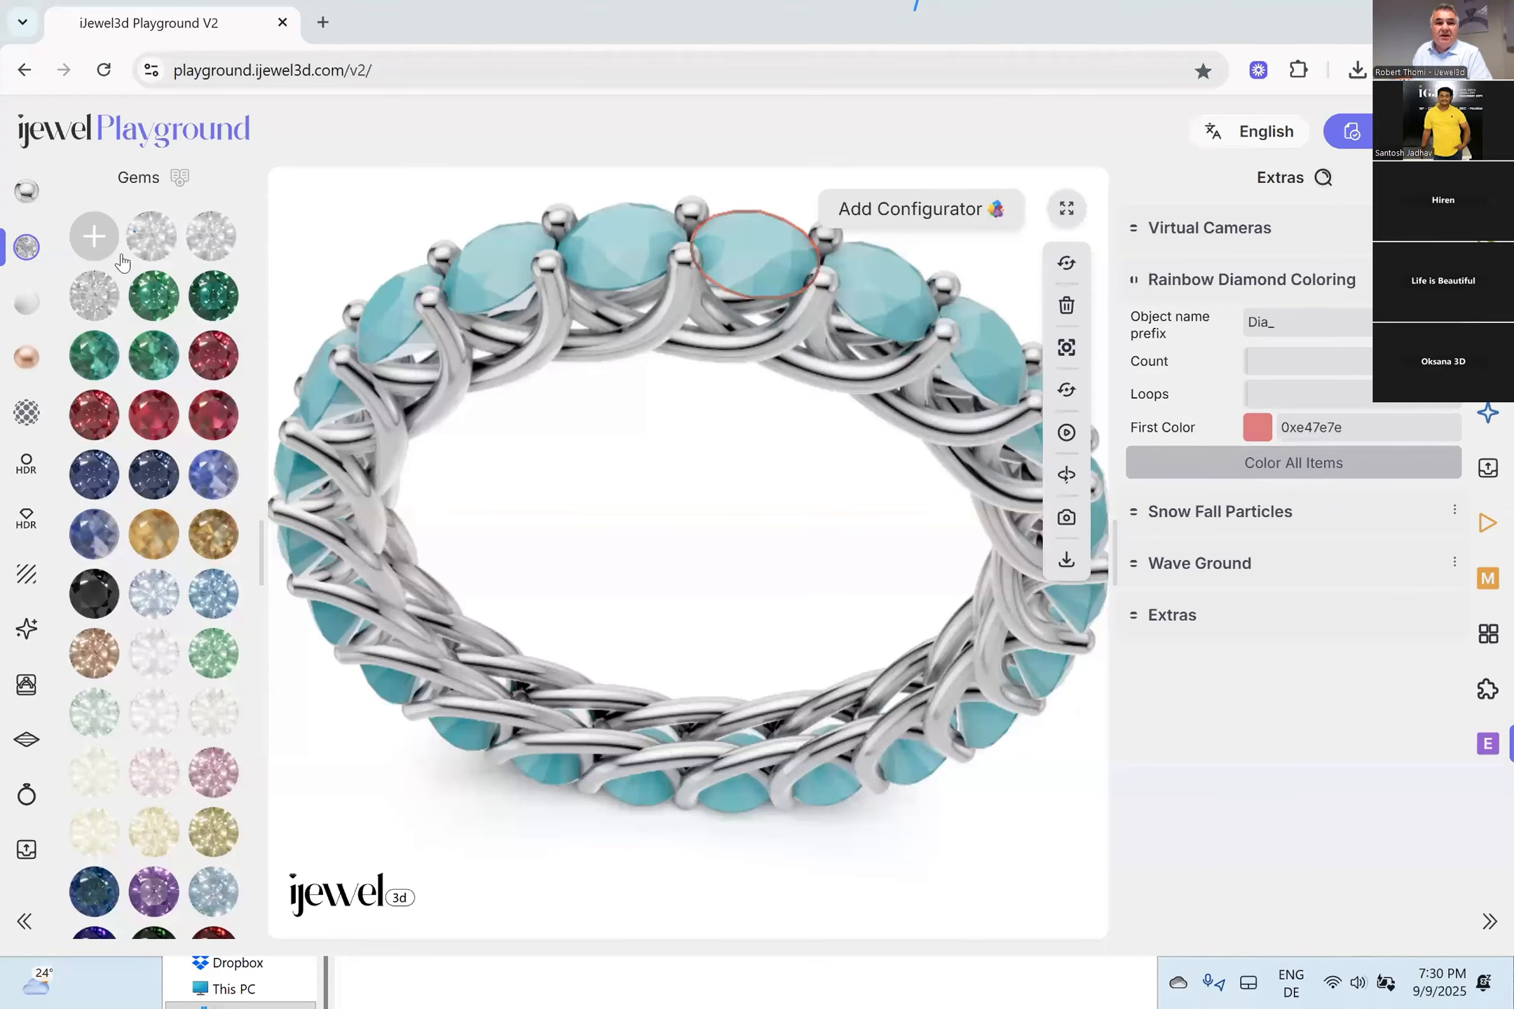
Apply the white diamond preset to the ring's stones and color all of them with the rainbow gradient.
click(206, 243)
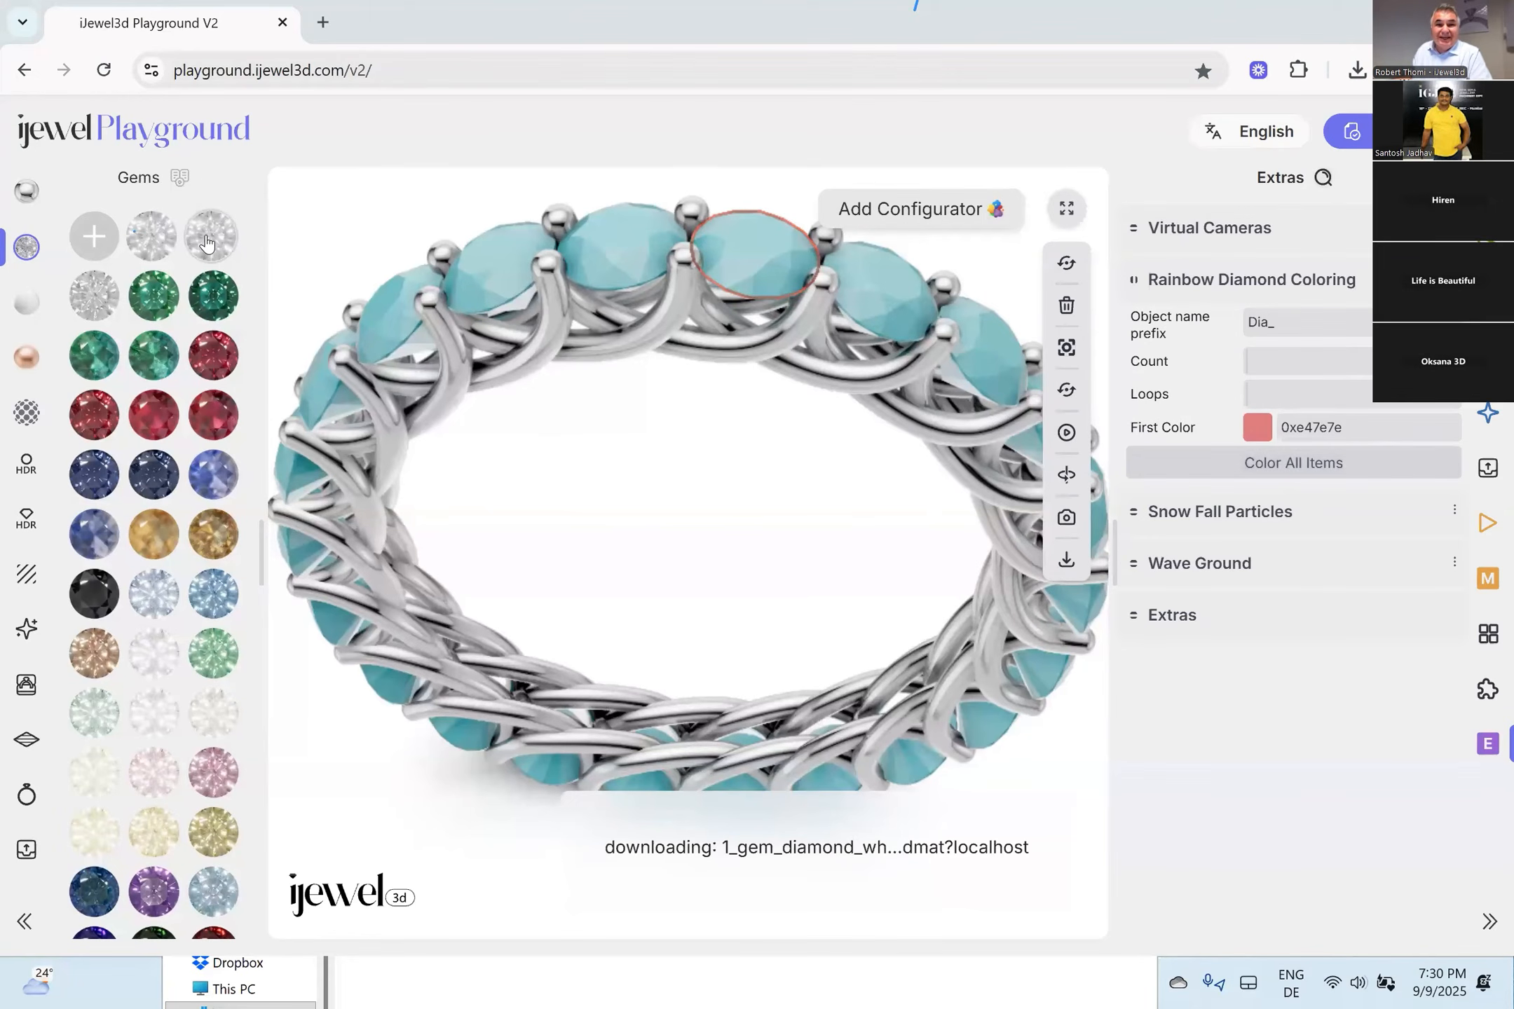
drag(712, 367, 713, 376)
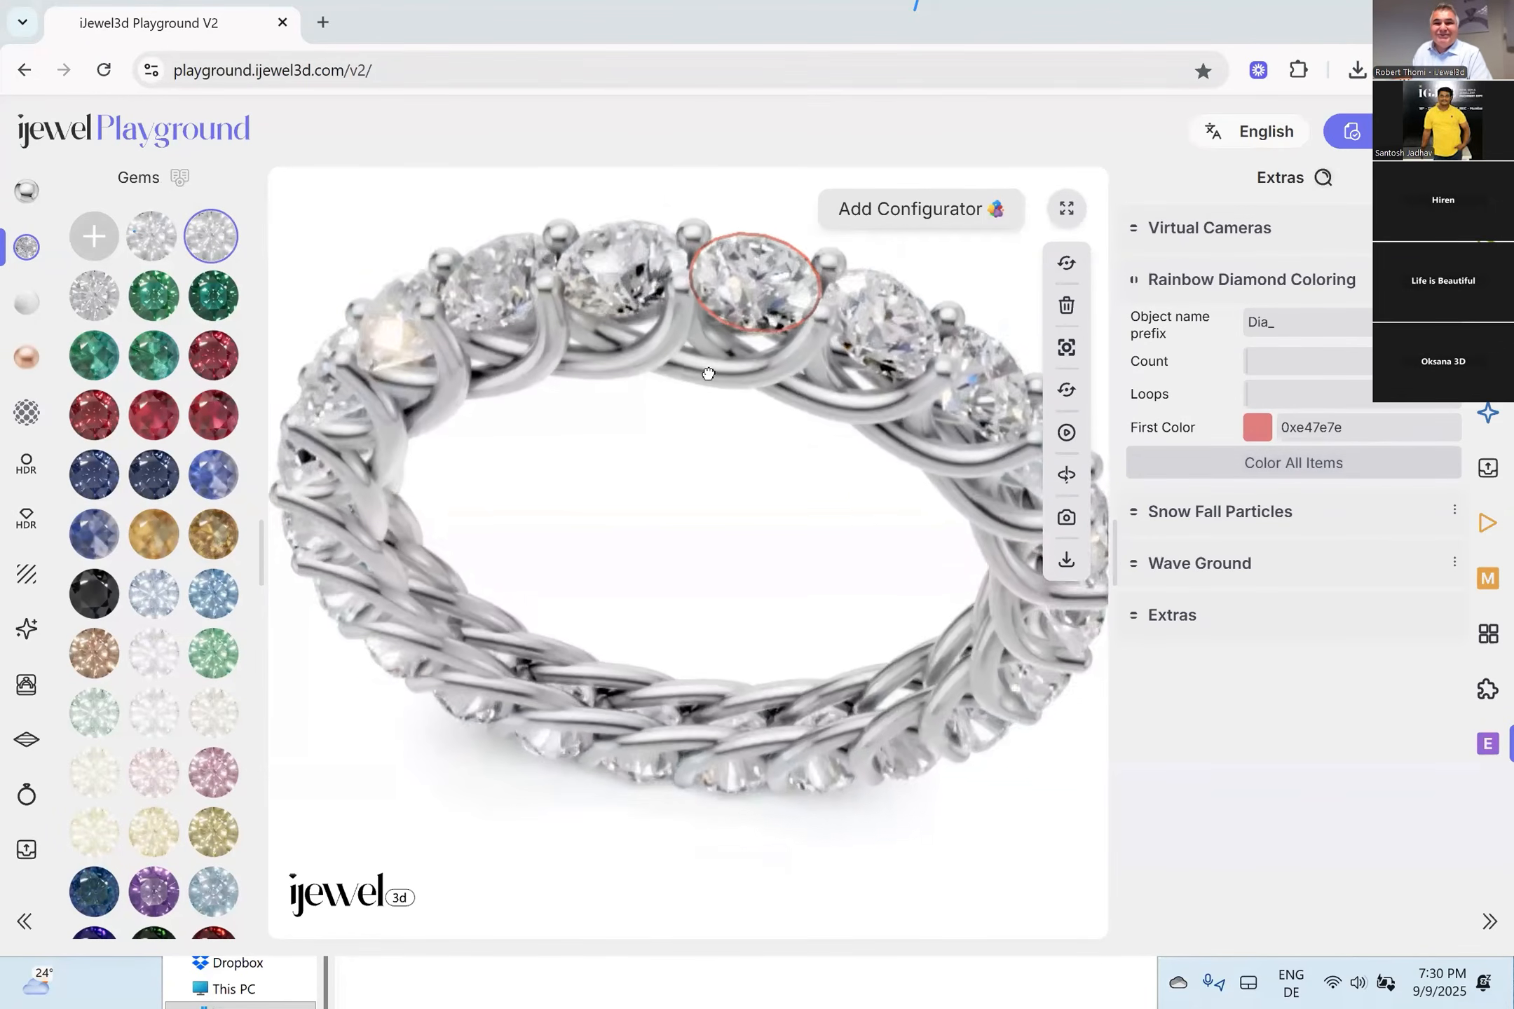
click(1287, 466)
drag(820, 465, 618, 510)
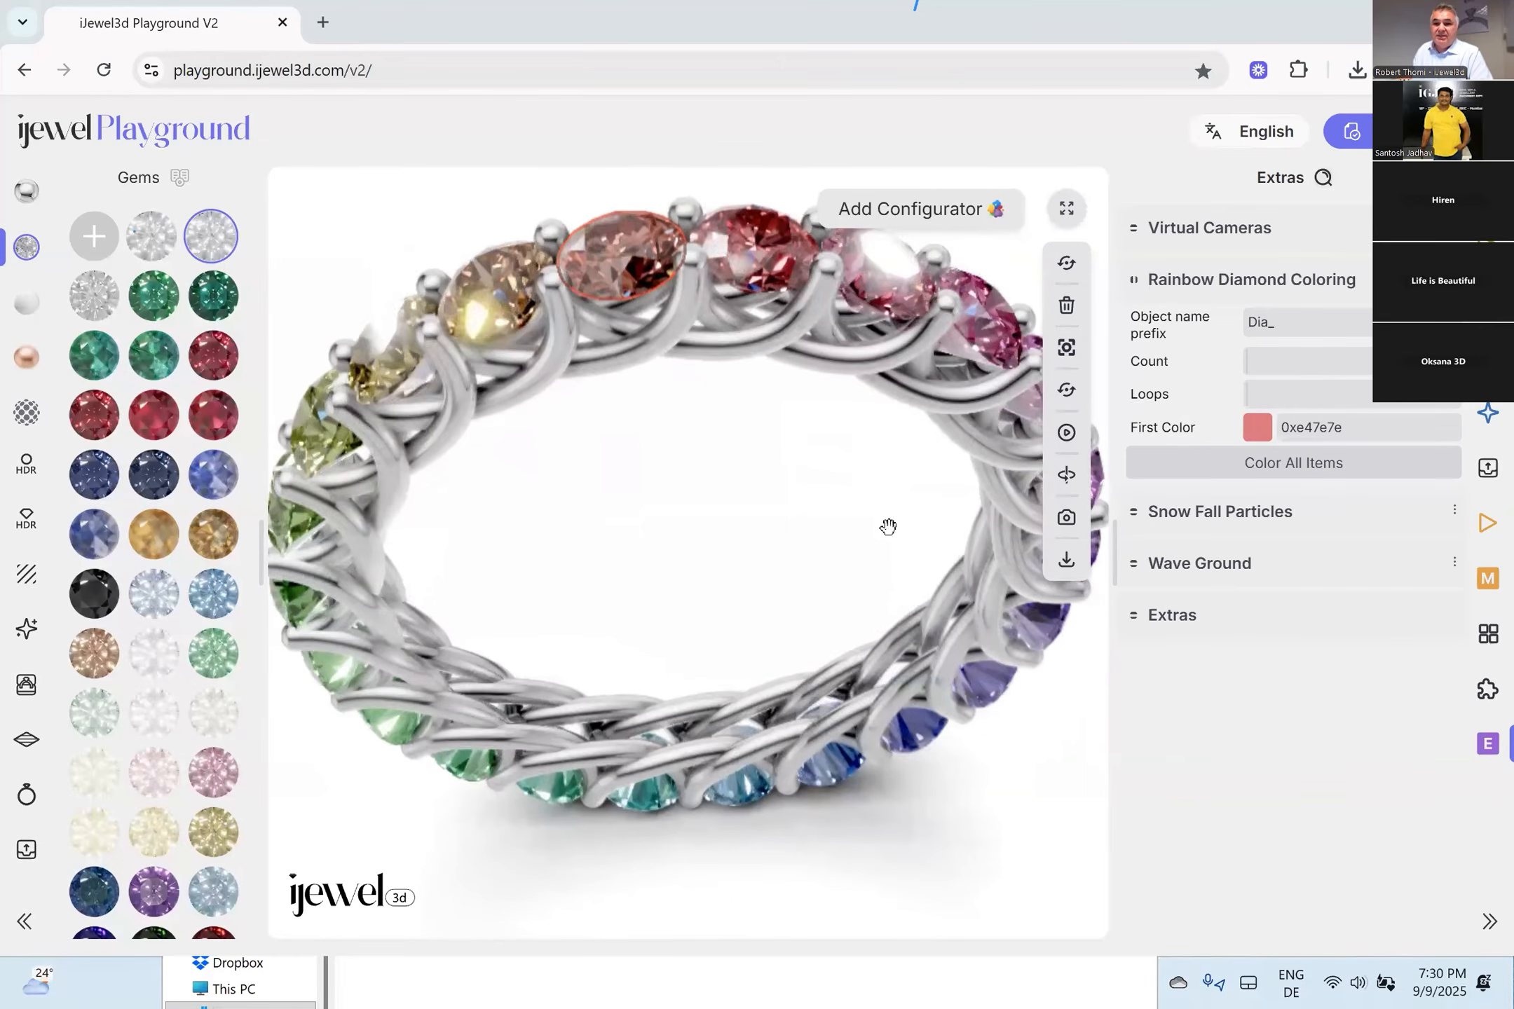
drag(798, 471, 856, 473)
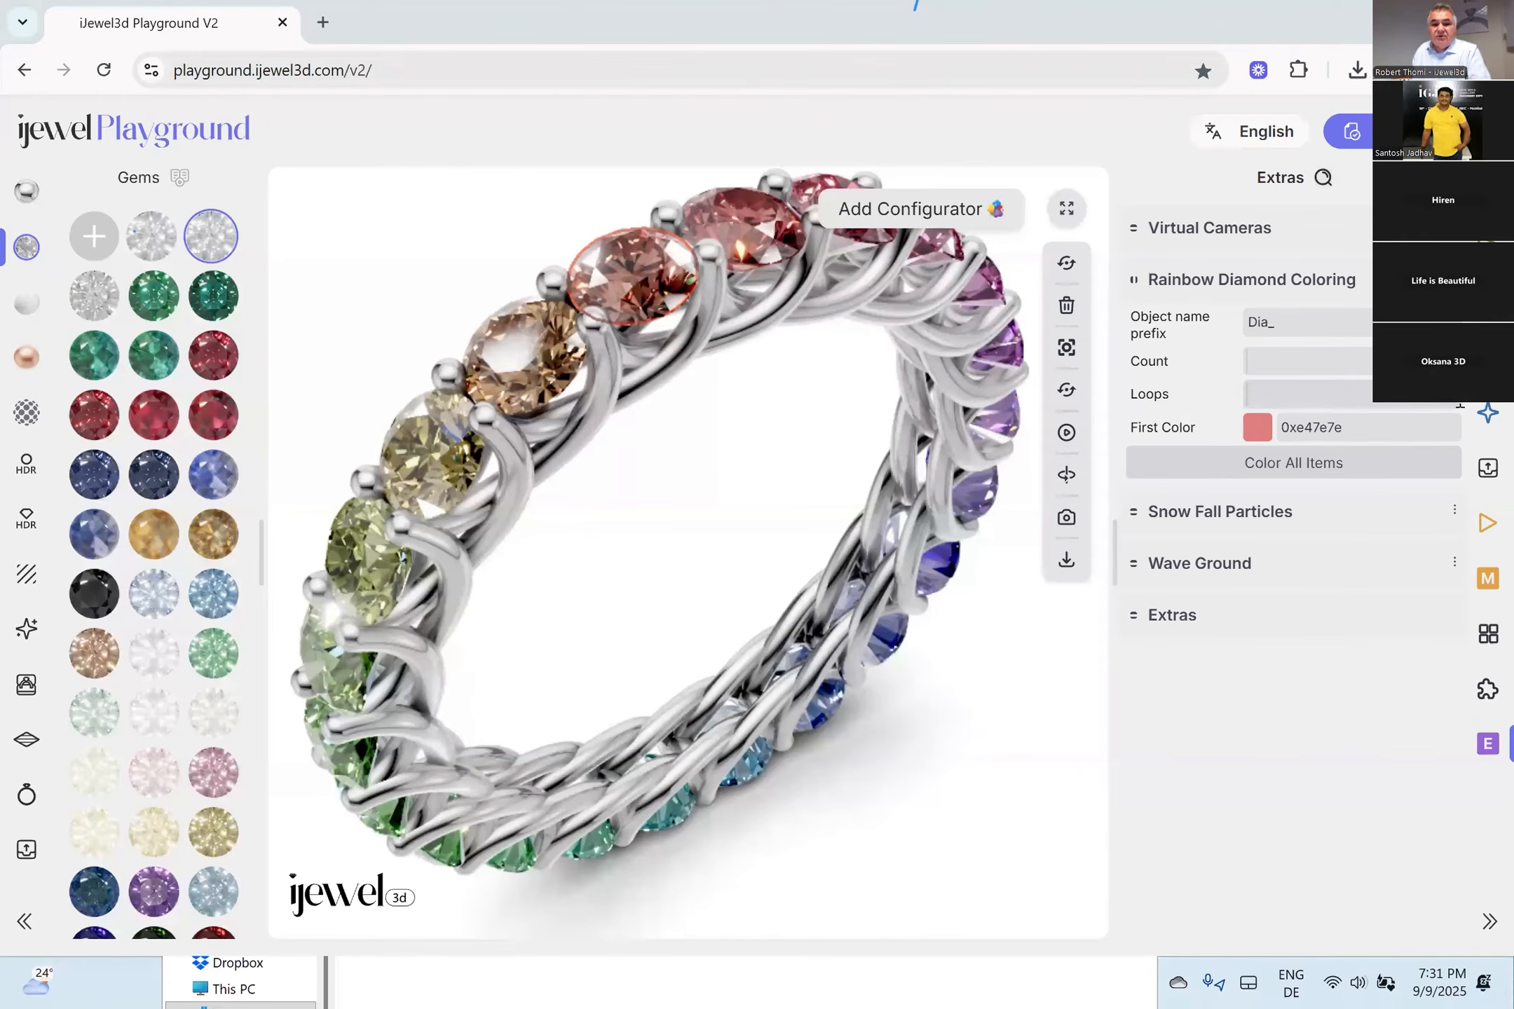
Recolor all stones with more loops so the rainbow repeats around the band, and inspect the ring from several angles.
click(1310, 471)
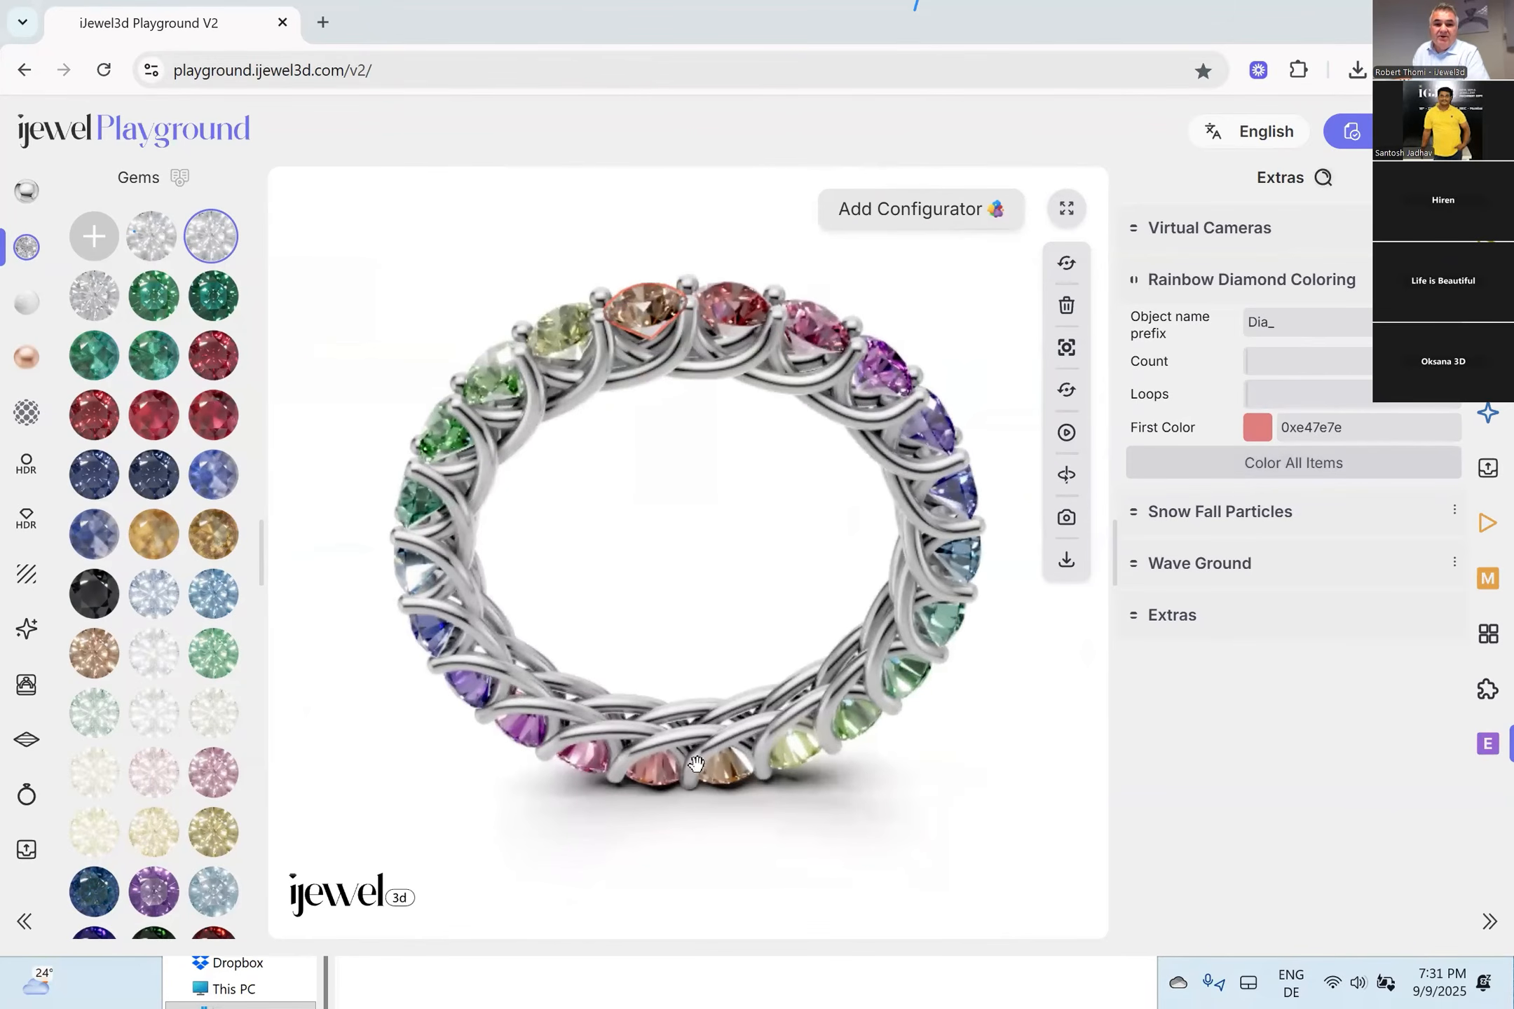
drag(621, 491, 659, 558)
click(767, 501)
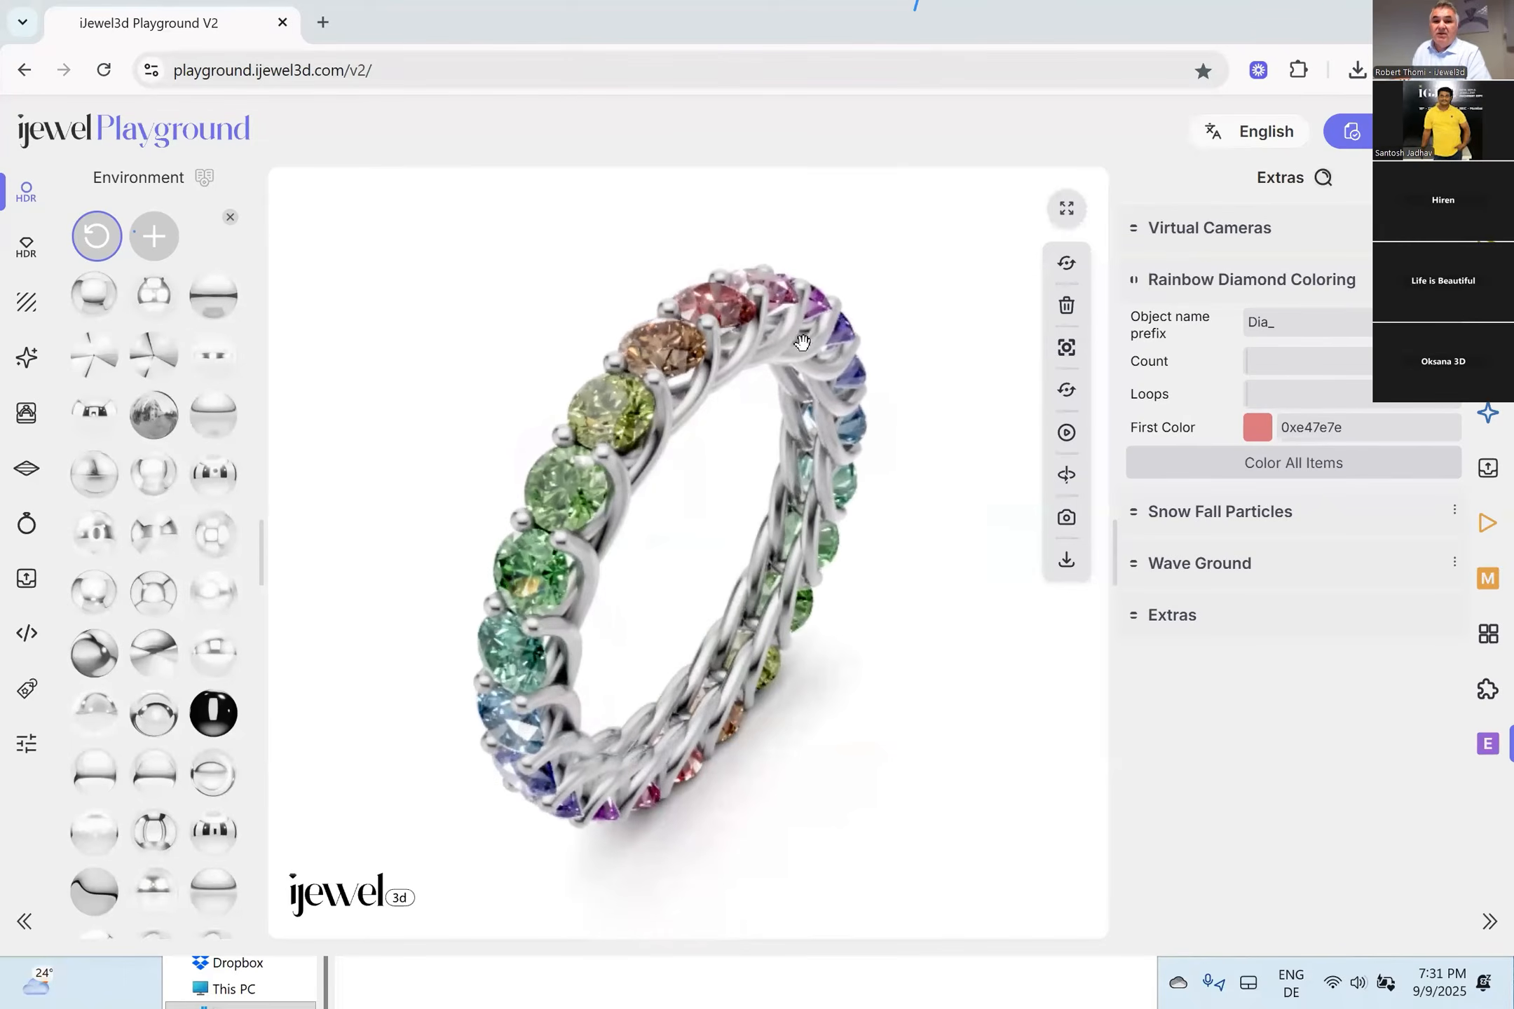
drag(841, 504, 812, 512)
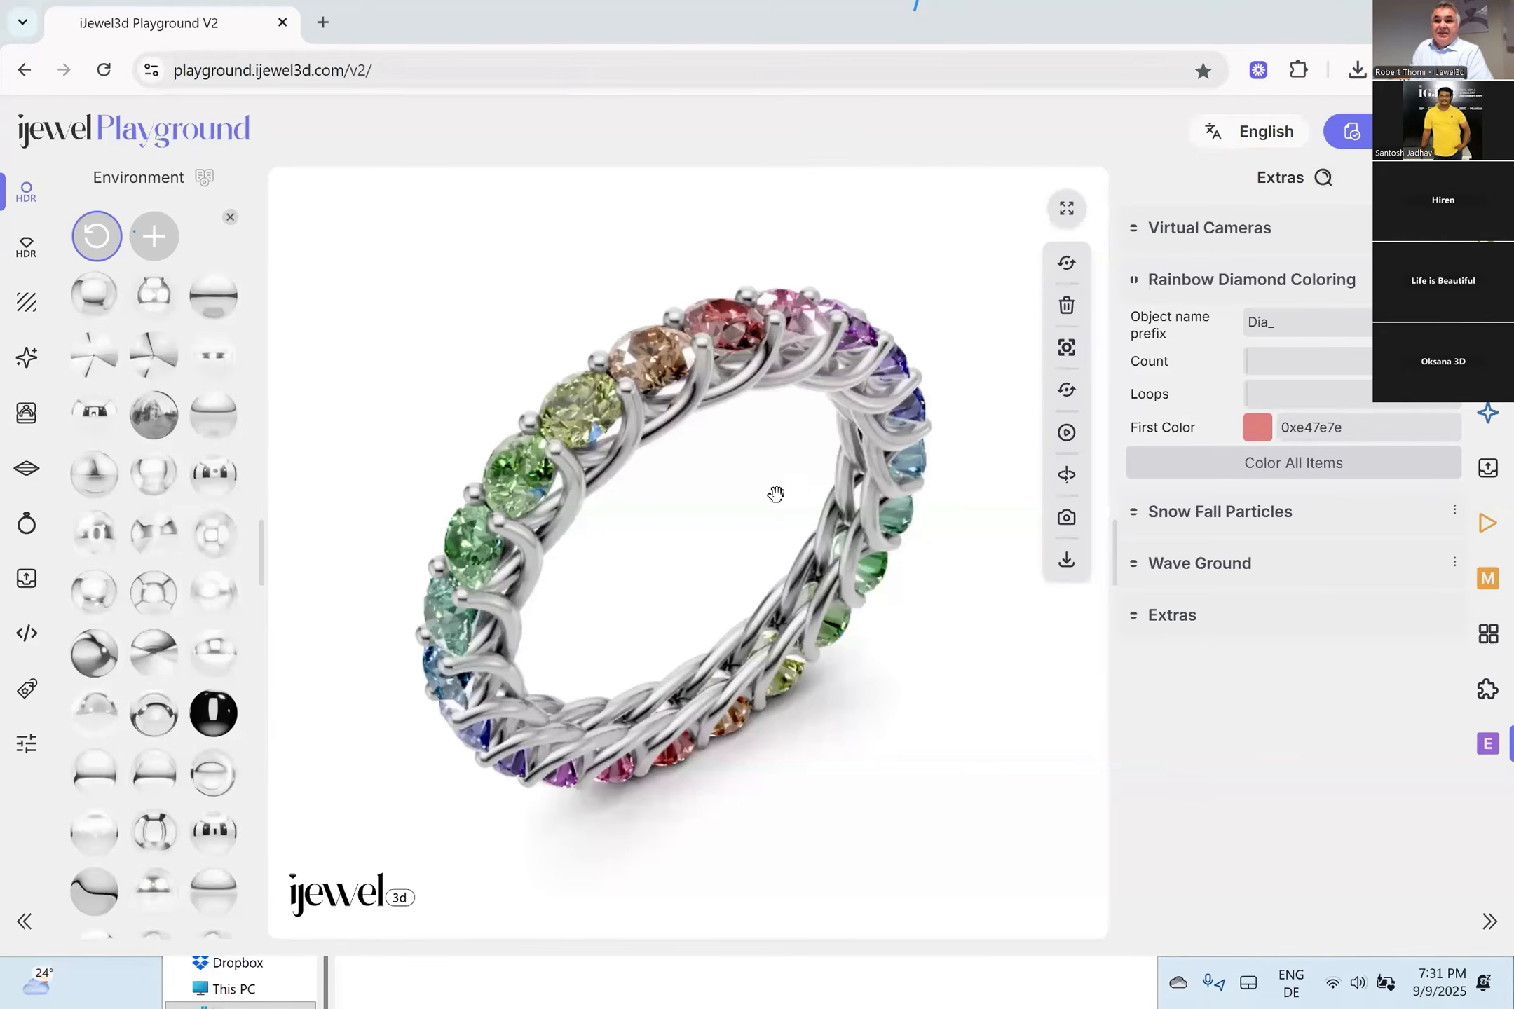
drag(719, 522, 761, 524)
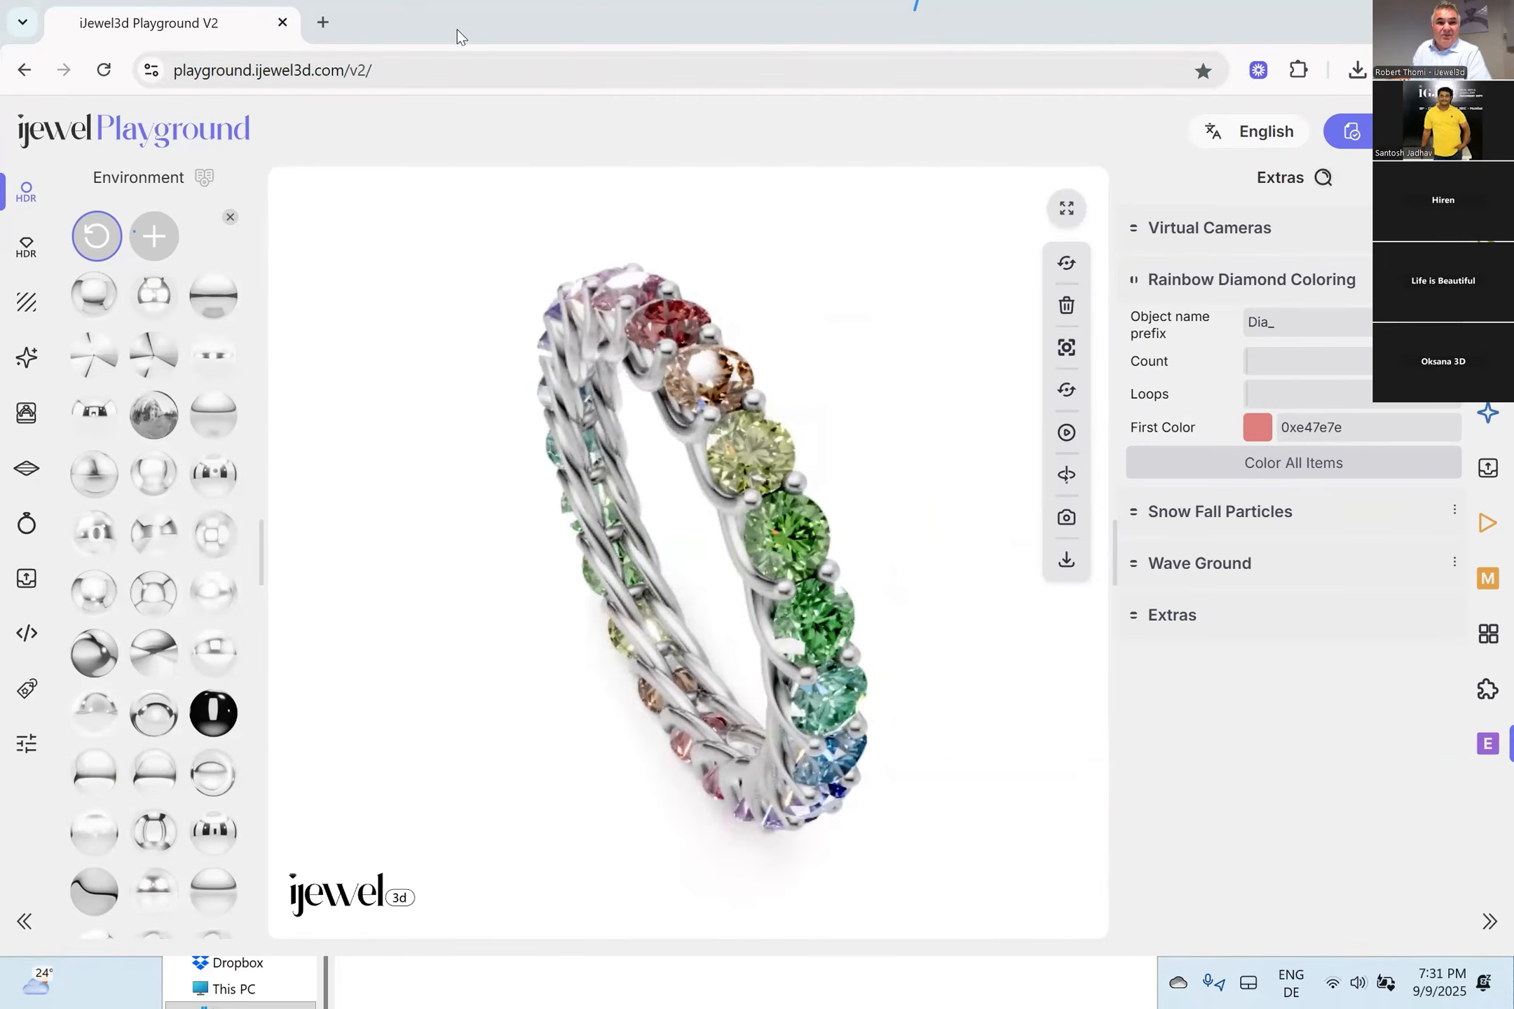
drag(520, 342, 976, 335)
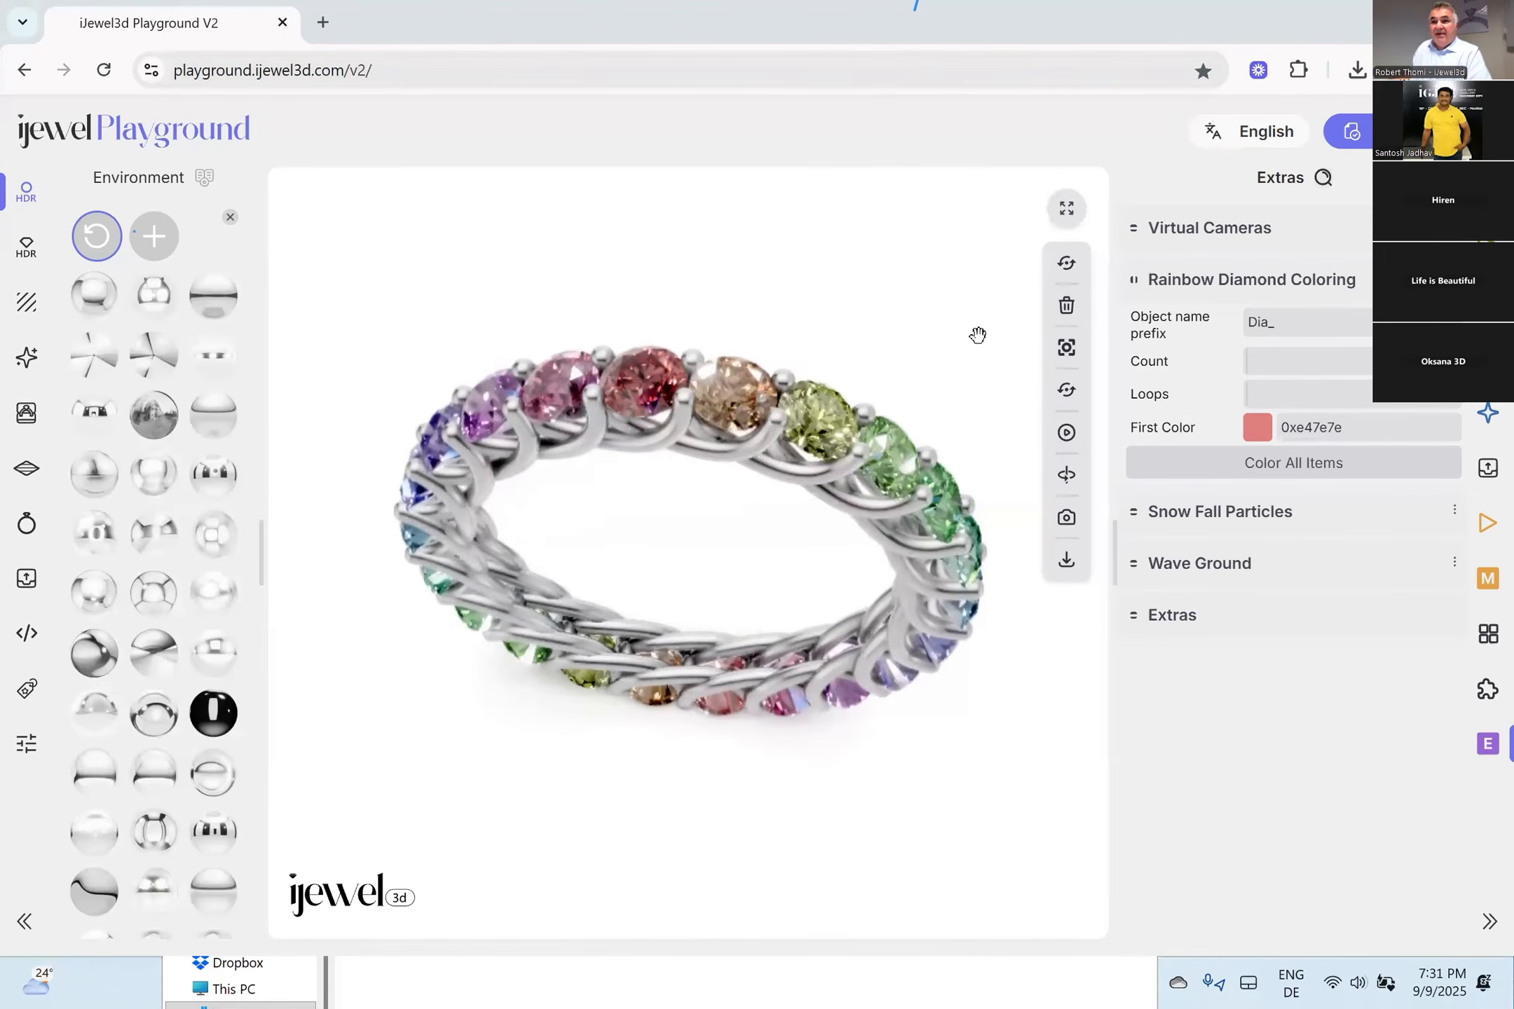
Reload the playground to clear the scene and load the floral ring model with pearls from a local file.
click(103, 70)
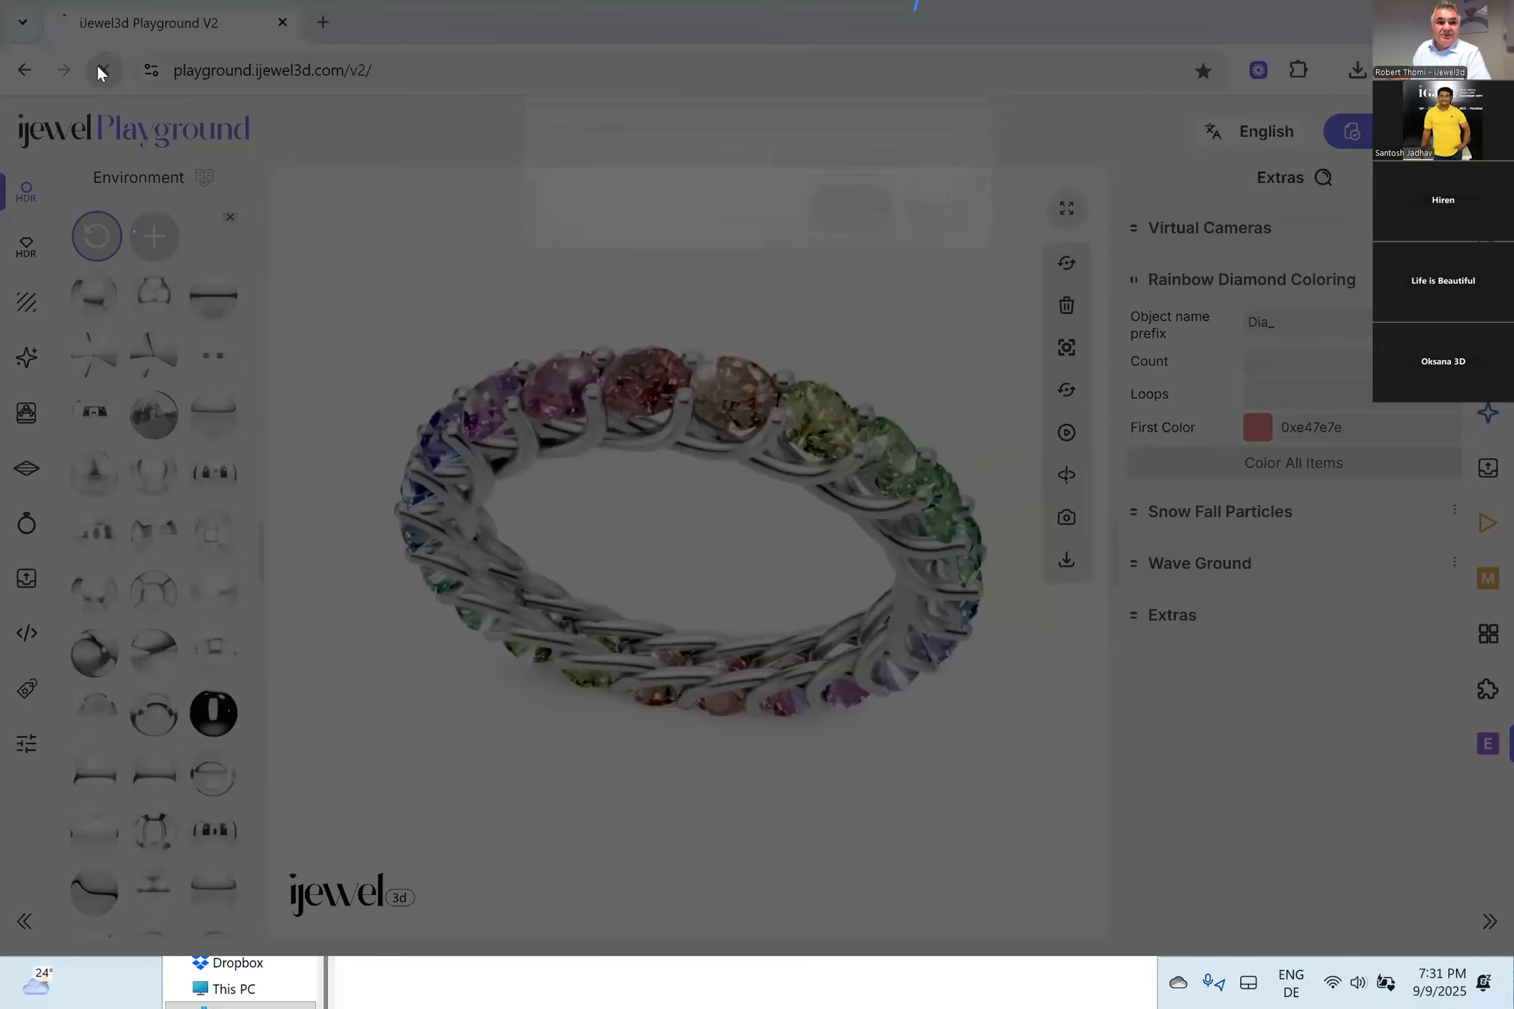
click(871, 202)
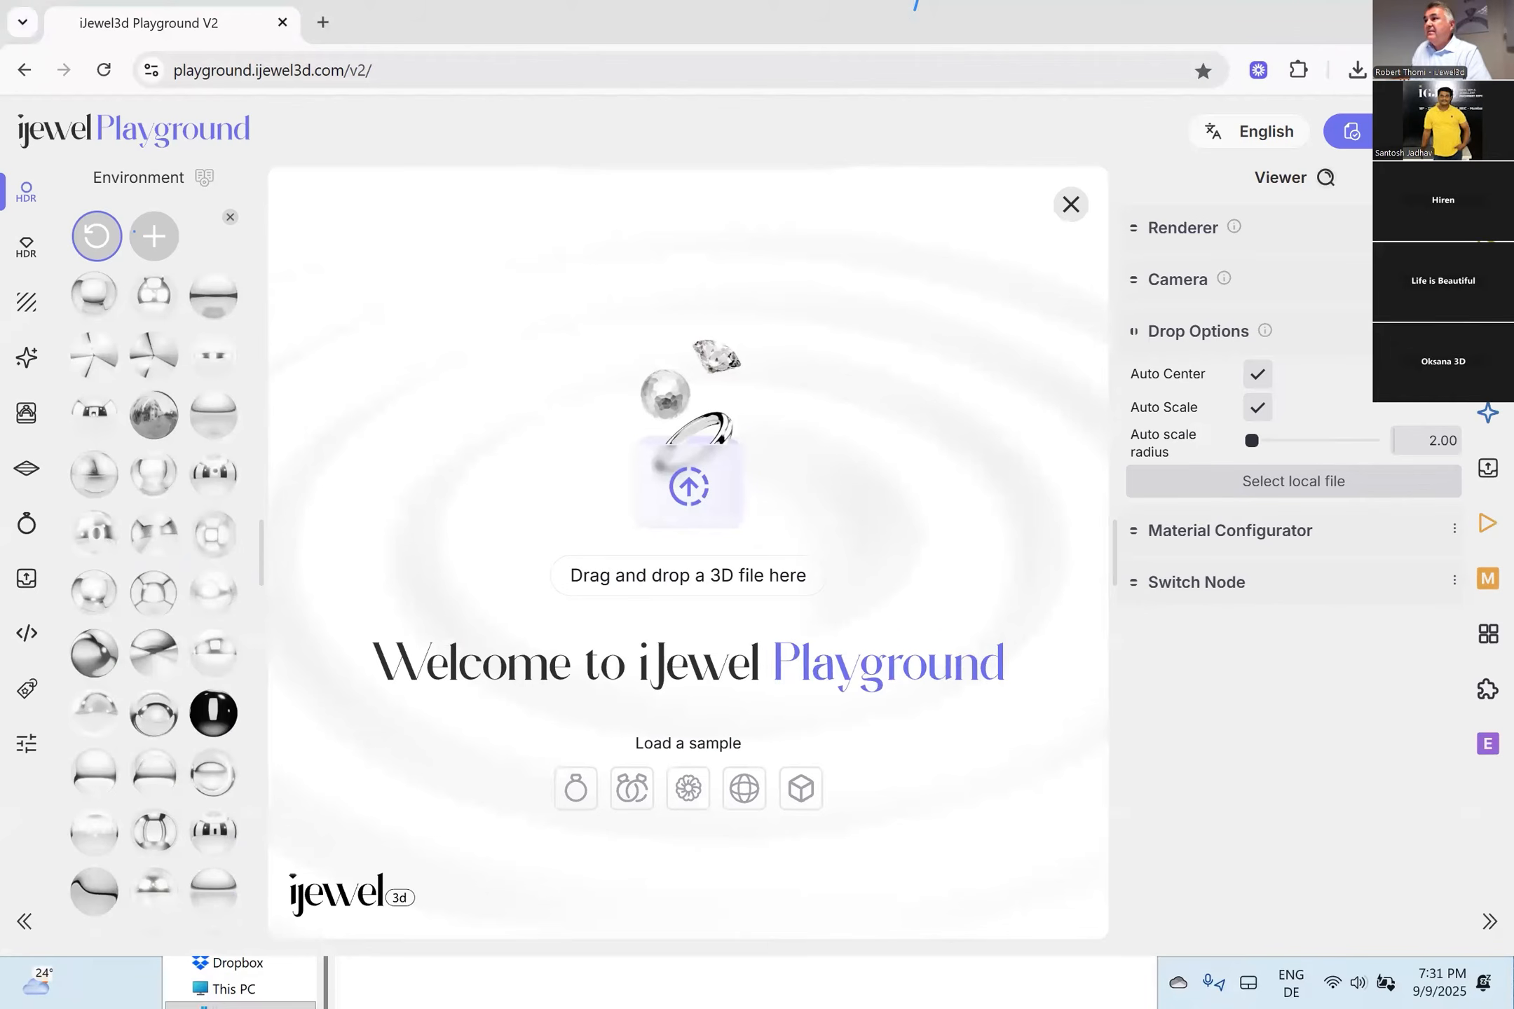
drag(1510, 484, 778, 478)
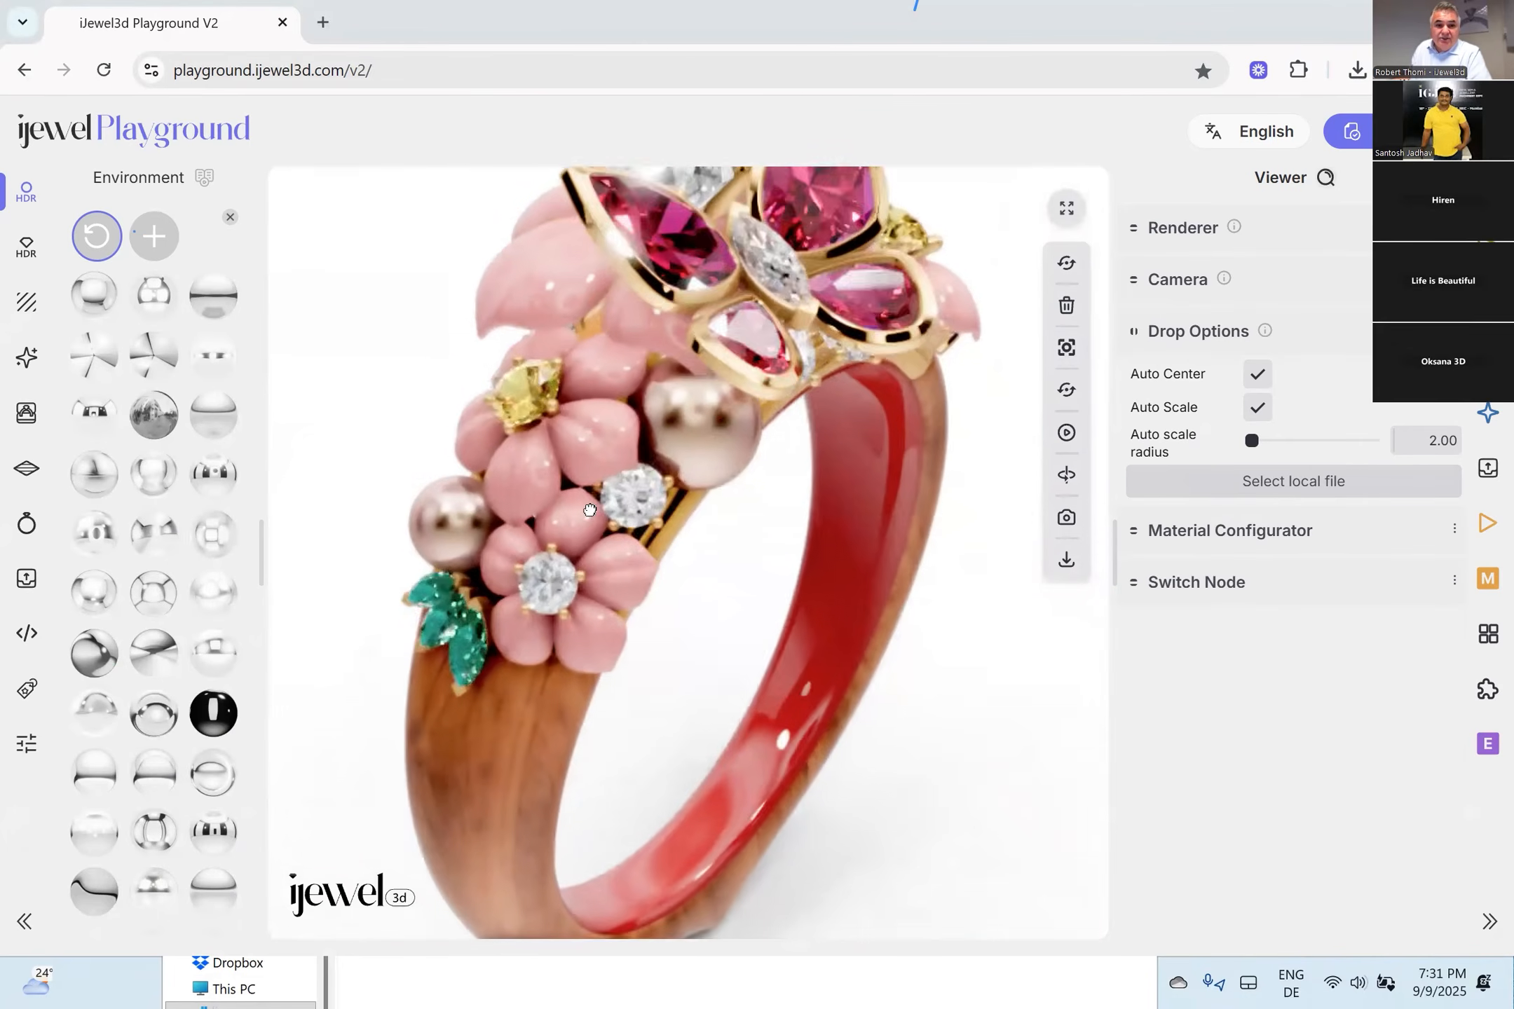
Select the large pearl GeoSphere002 and apply the gold pearl preset to it.
click(693, 413)
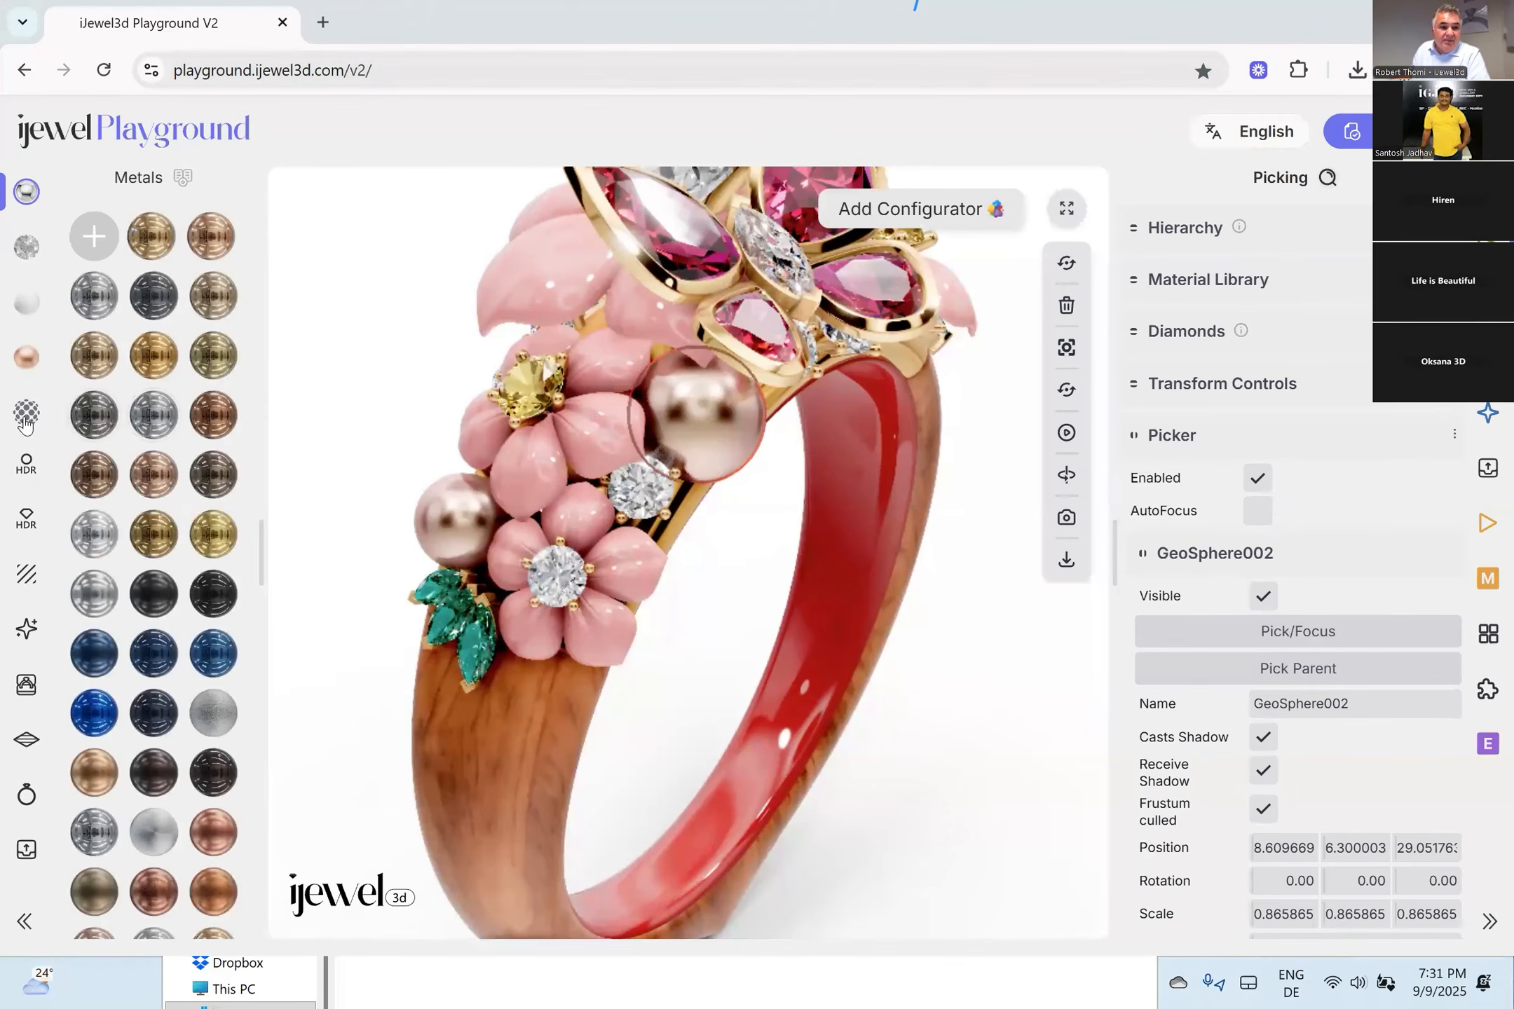
click(28, 359)
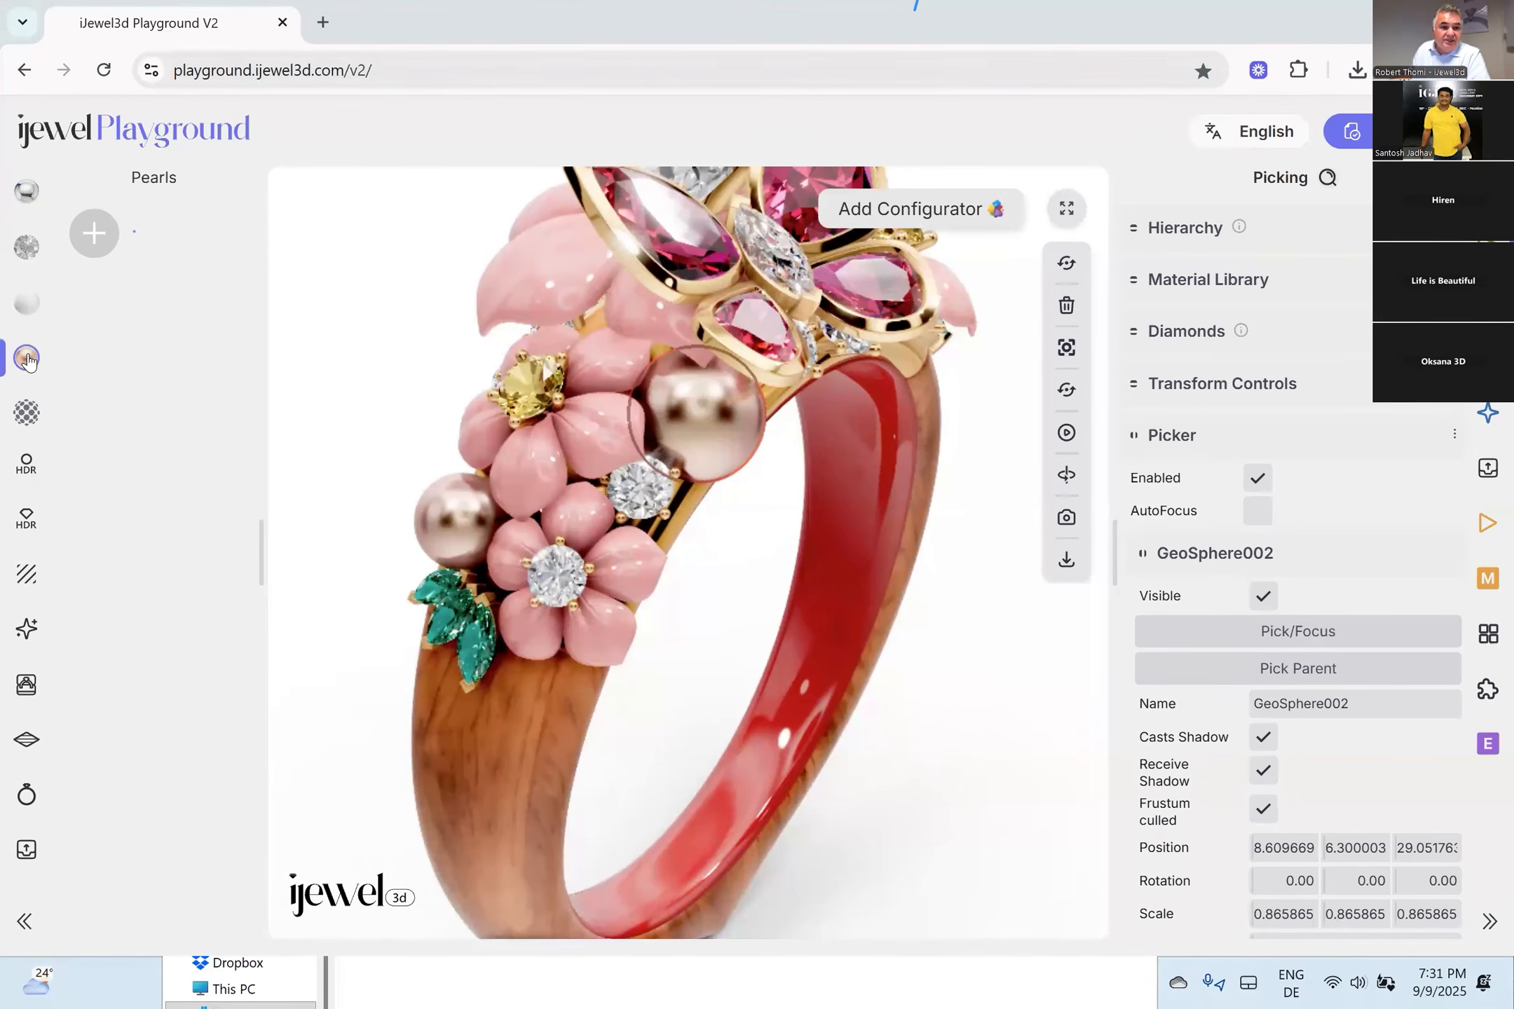
click(208, 242)
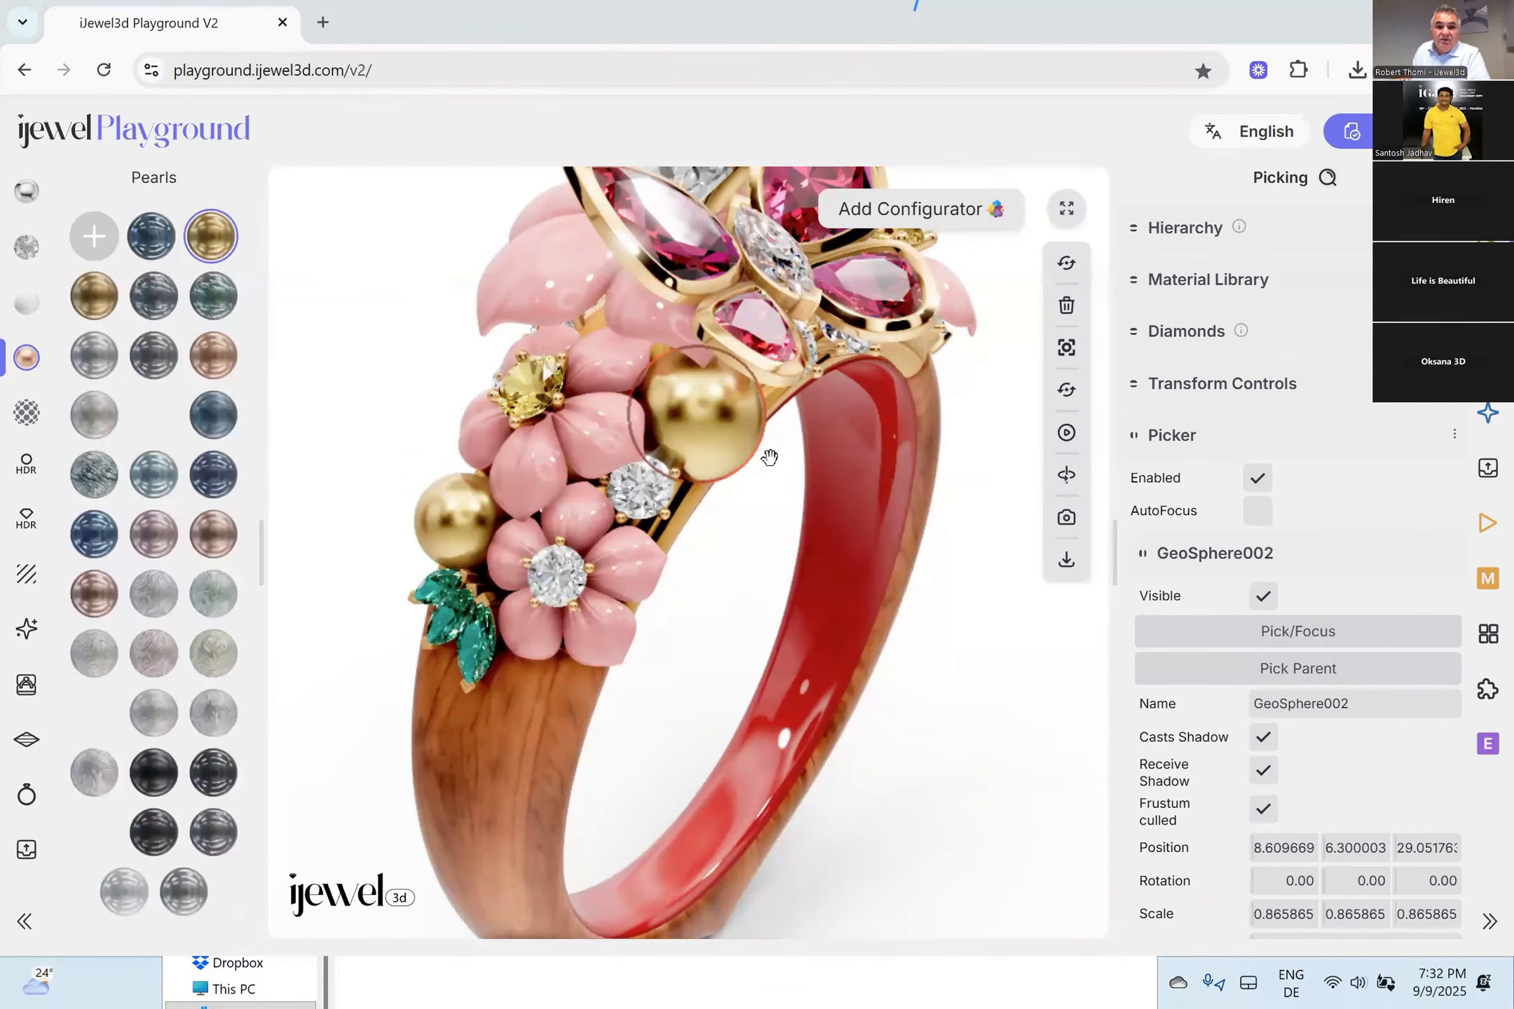
scroll(769, 457, up, 5)
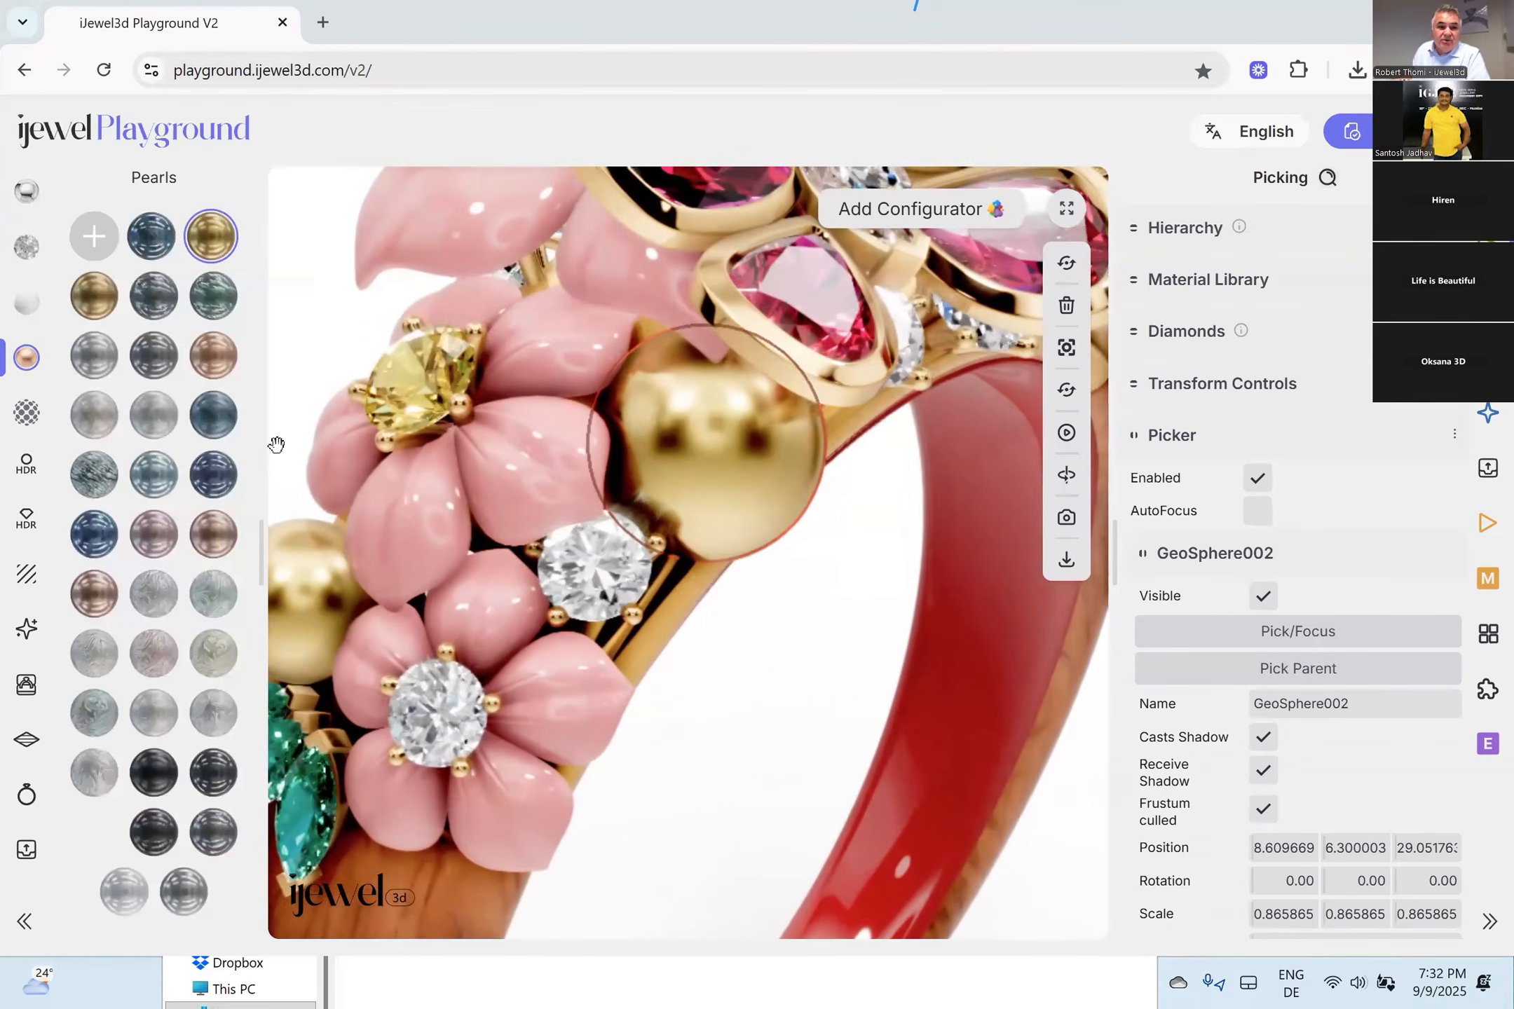
Try the dark blue pearl preset on the pearls and view its surface up close.
click(209, 418)
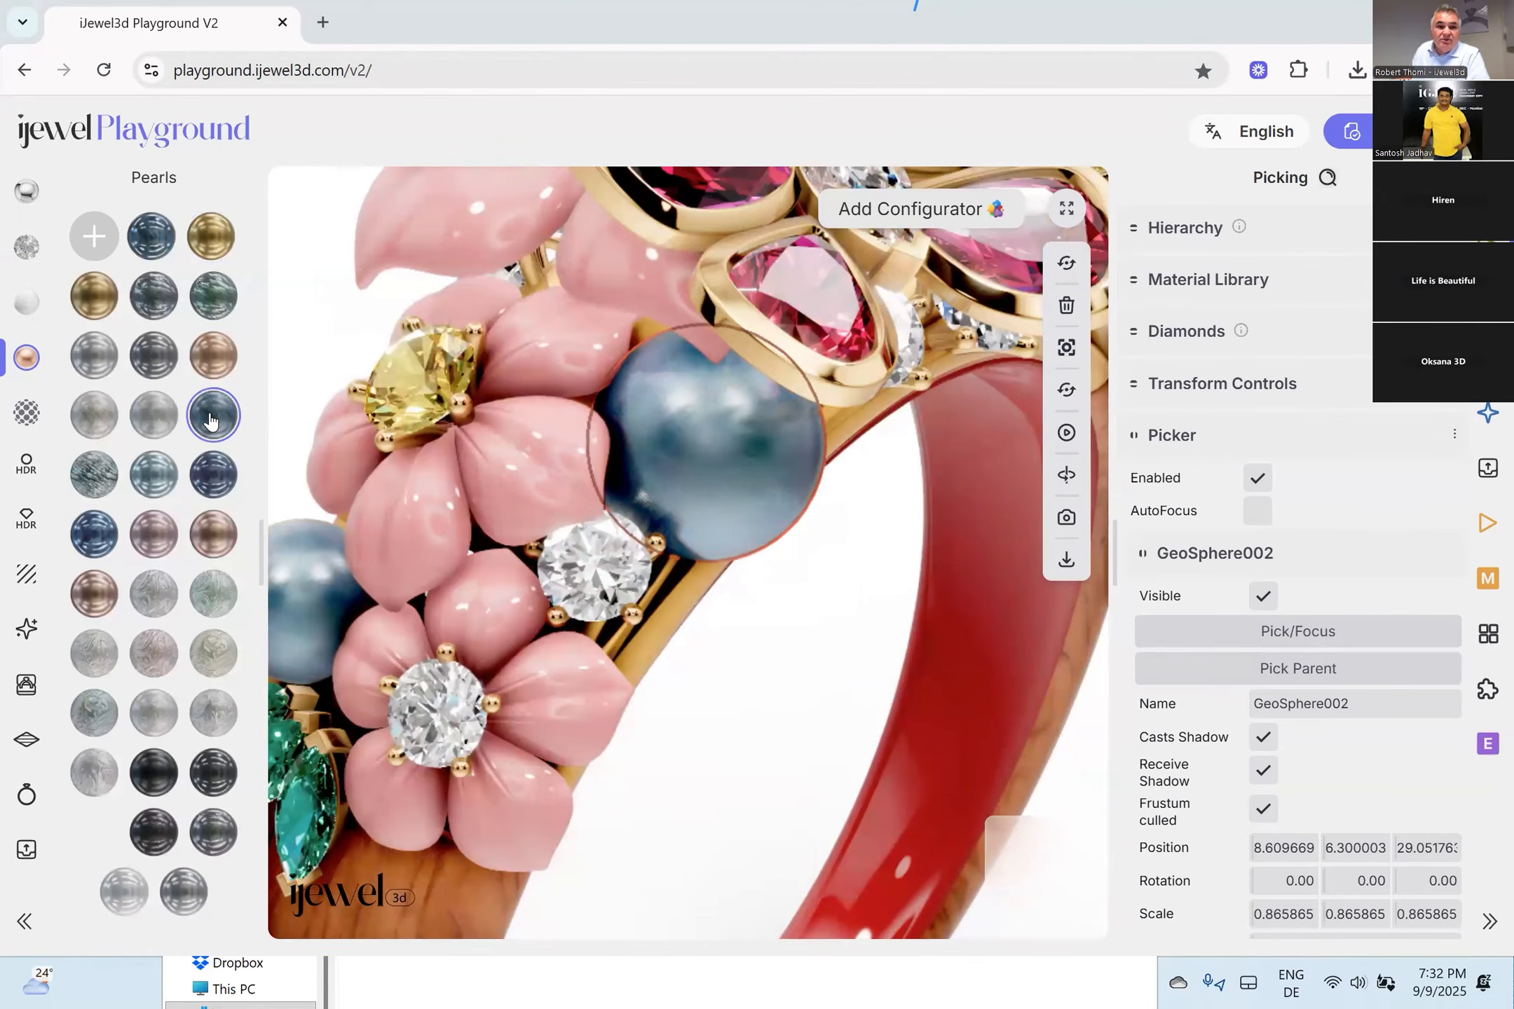
drag(752, 488, 782, 447)
scroll(778, 435, up, 5)
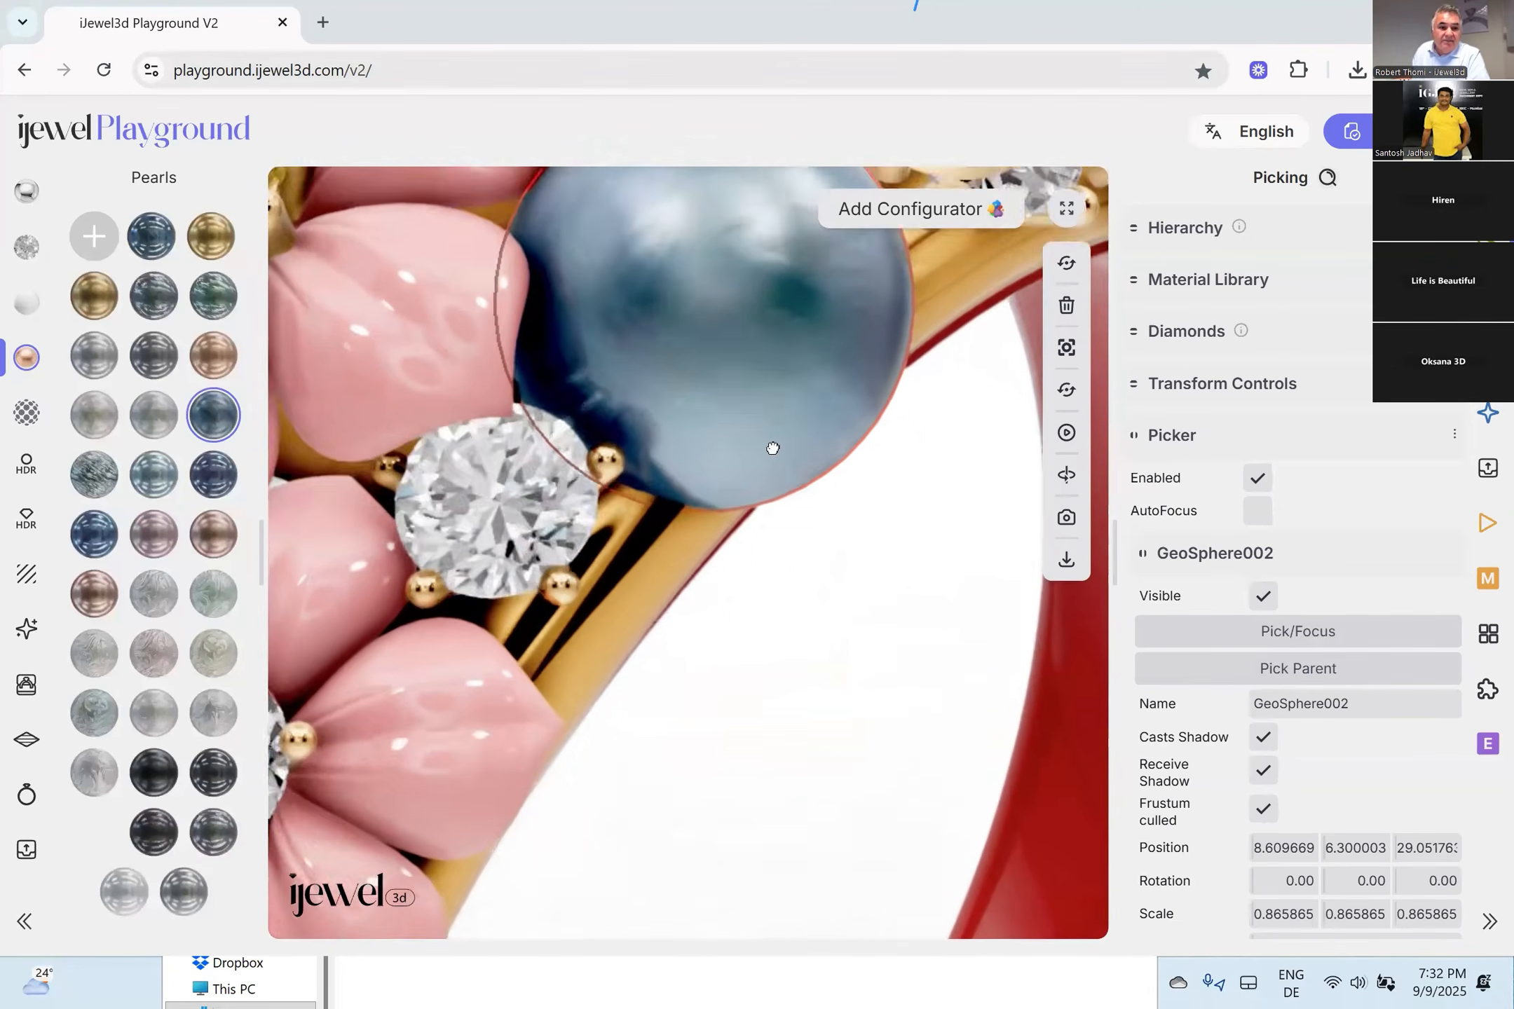
Apply a textured light grey pearl preset to the pearls and view the uneven surface up close.
click(175, 600)
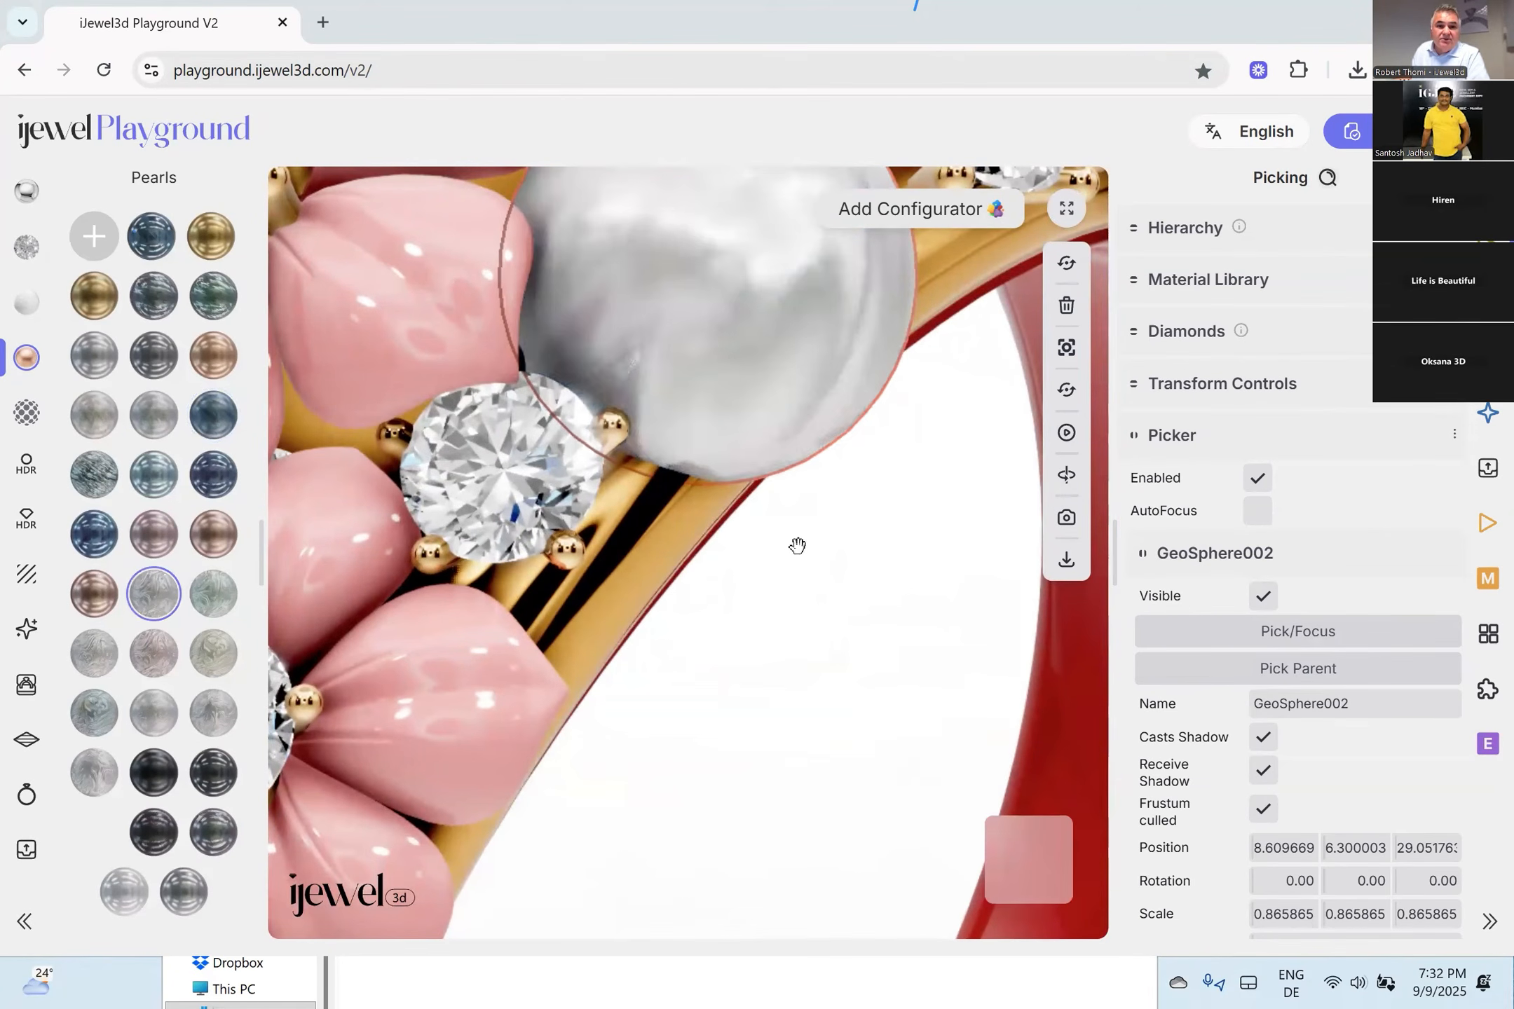
drag(826, 581, 826, 574)
scroll(826, 574, down, 4)
drag(688, 501, 709, 429)
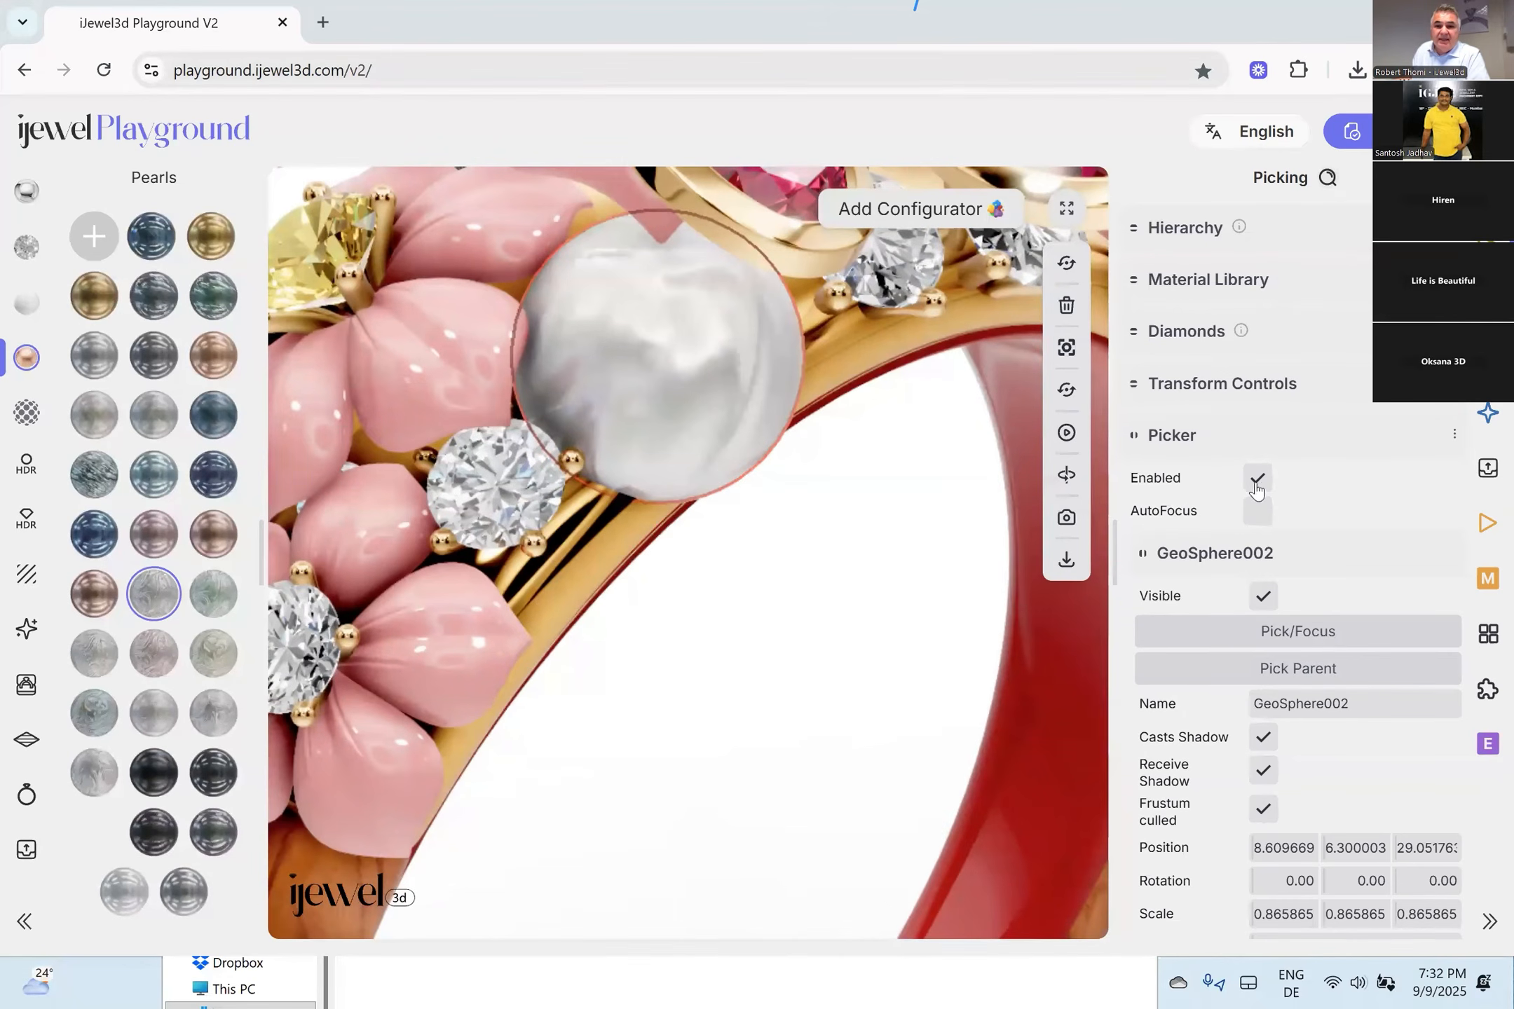
Examine the pearl material's color map, Rough/Metal and Bump/Normal settings.
scroll(1257, 488, down, 10)
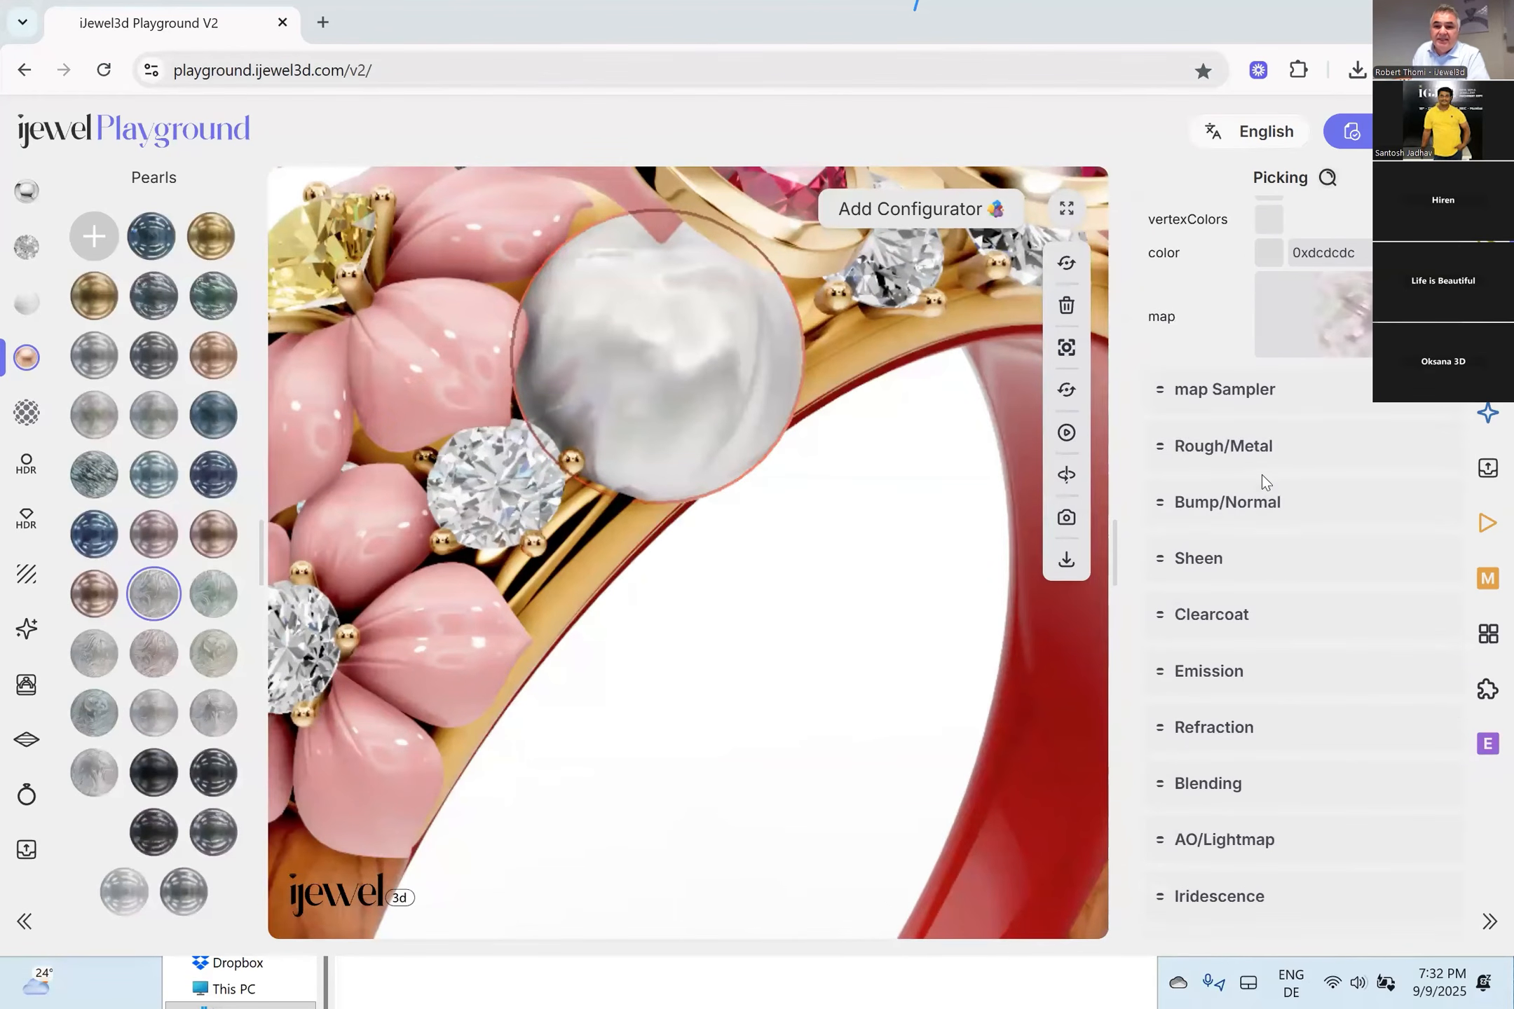
click(1264, 449)
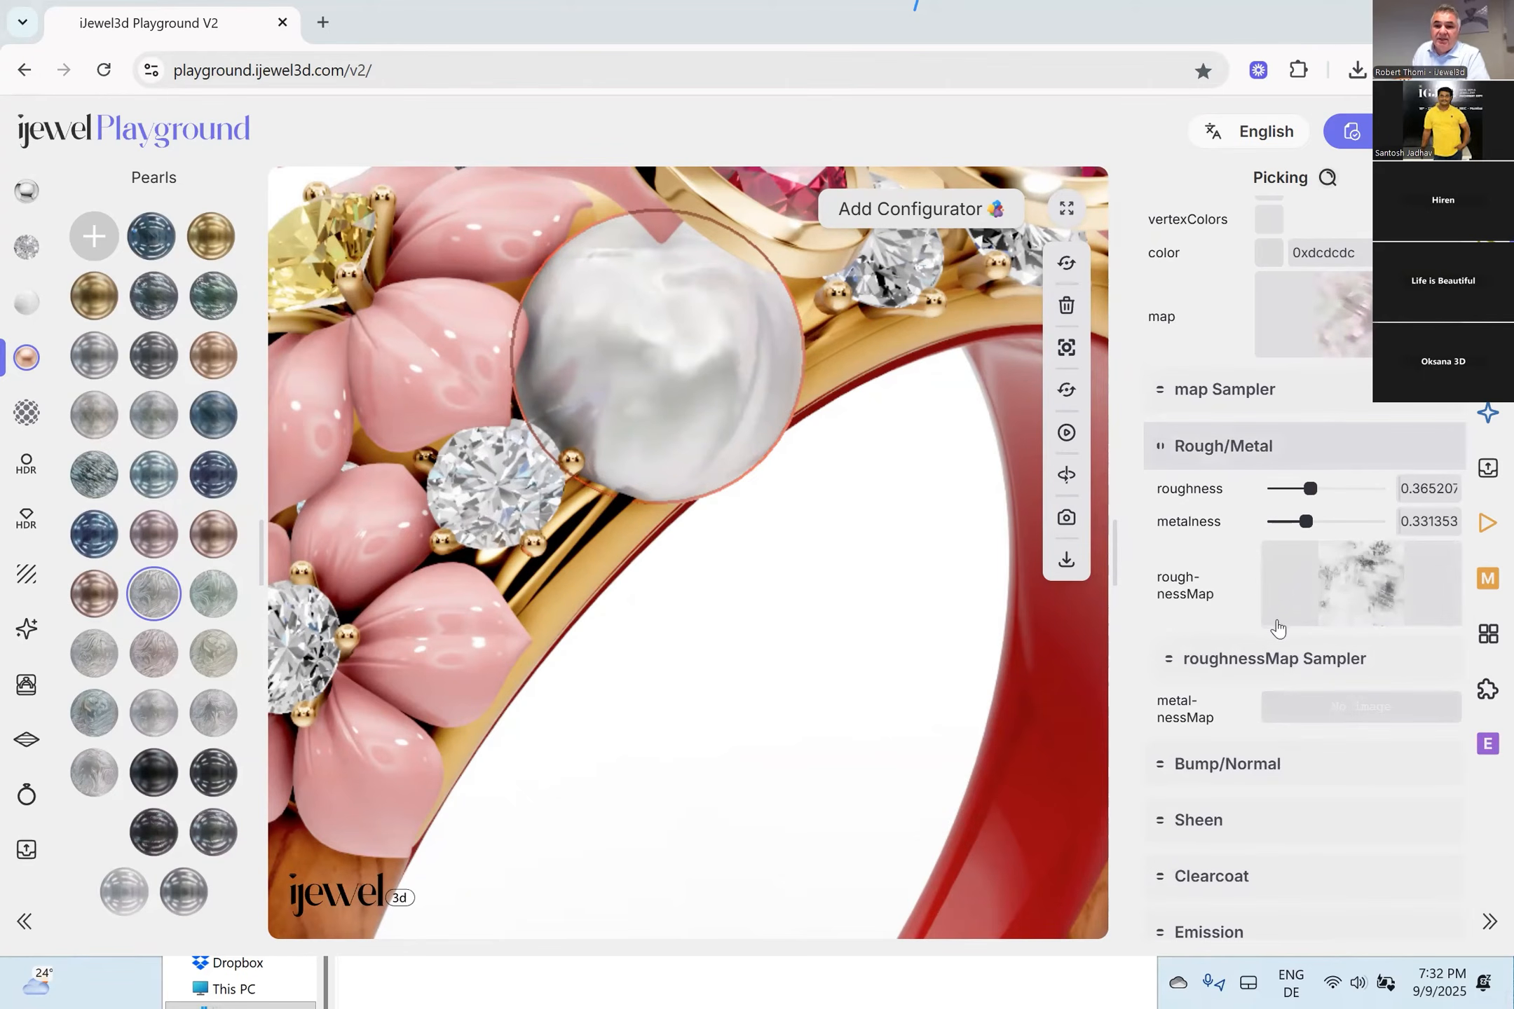
click(1255, 762)
scroll(1230, 675, down, 5)
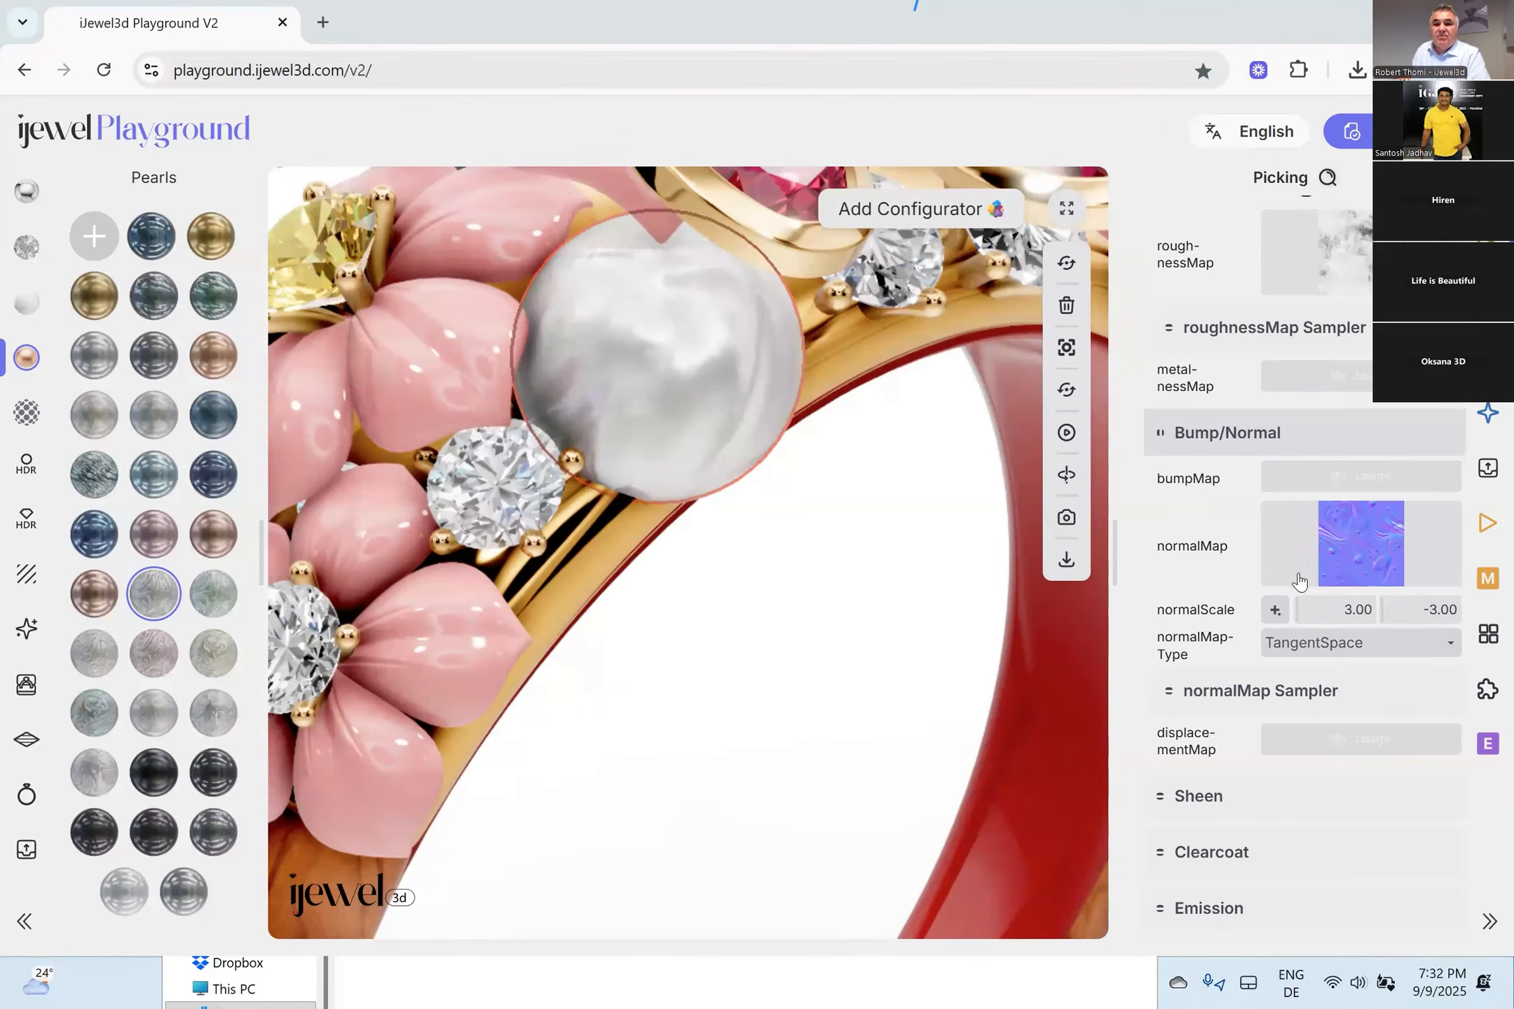
scroll(1298, 582, down, 12)
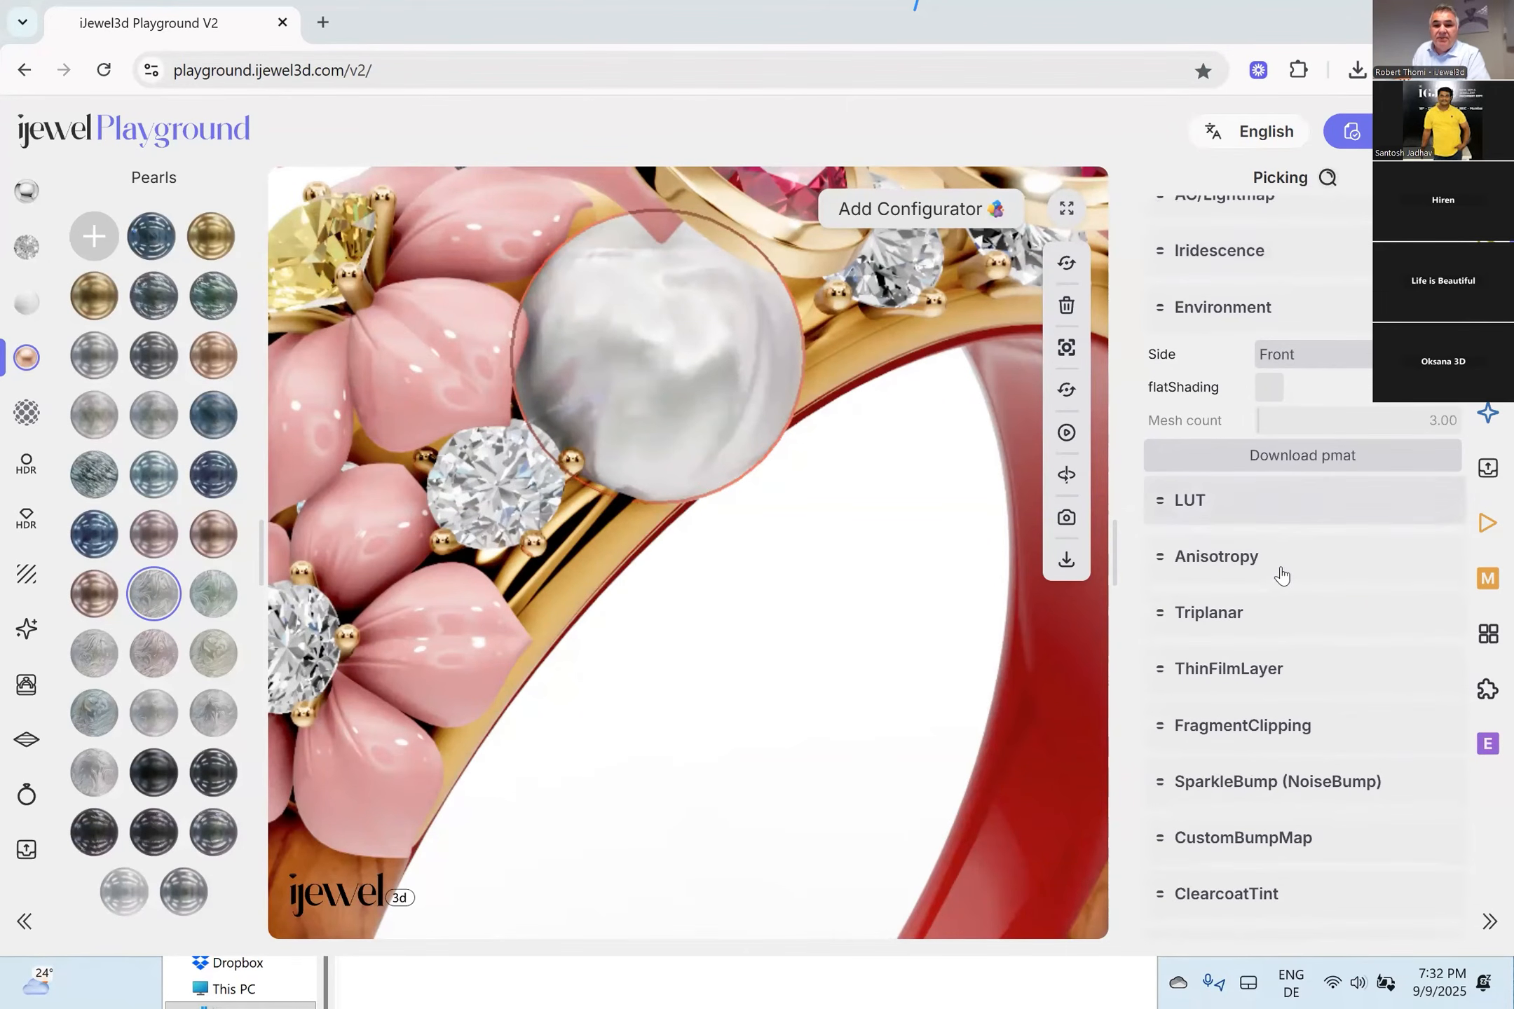
Set the Triplanar scale of the pearl material to about 0.94.
click(1238, 613)
drag(1269, 688, 1276, 693)
mouse_move(839, 562)
mouse_down()
mouse_move(865, 577)
mouse_move(849, 576)
mouse_up()
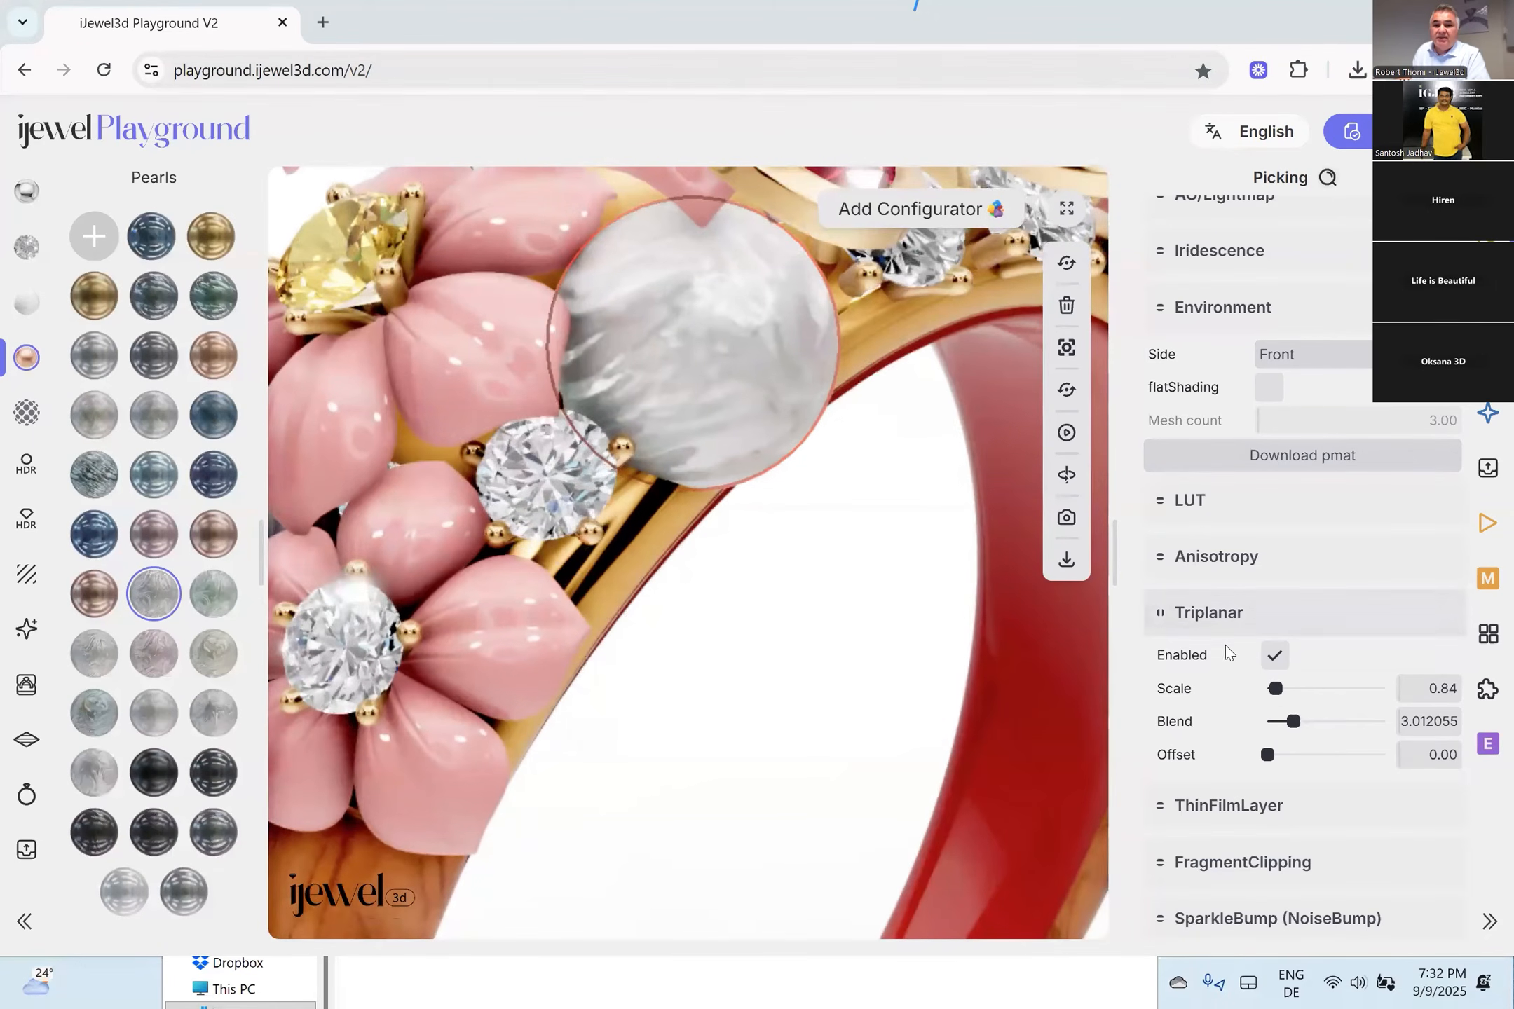
drag(1275, 694, 1276, 694)
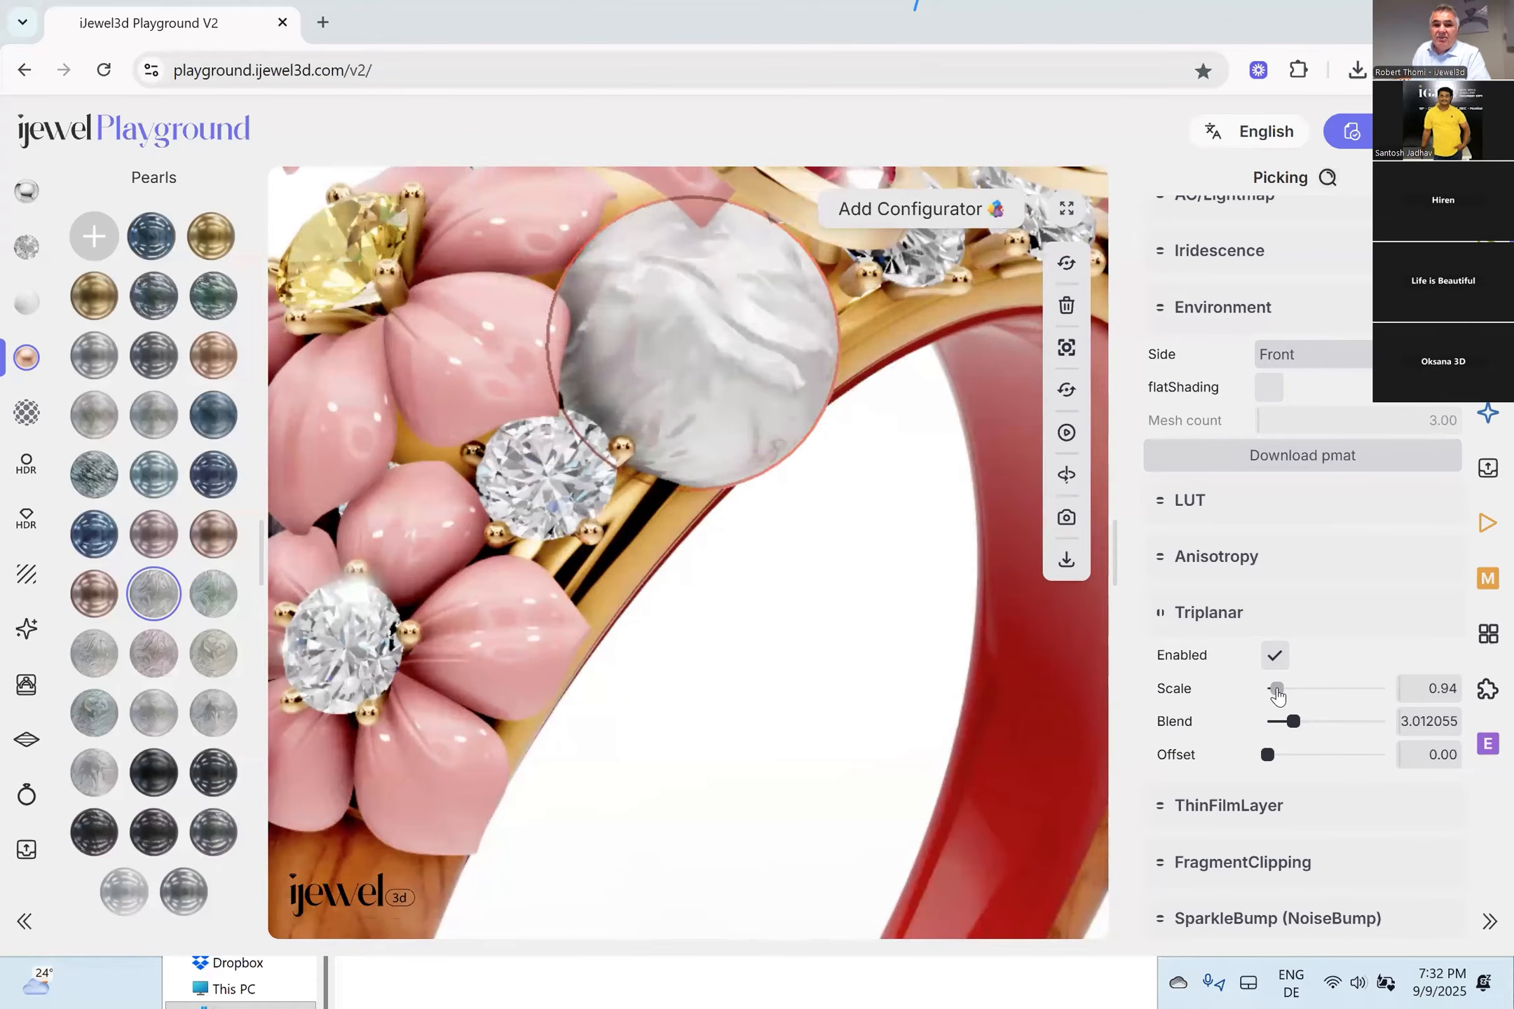
Enable ThinFilmLayer on the pearl material and view the pearl's surface up close.
scroll(1226, 683, down, 3)
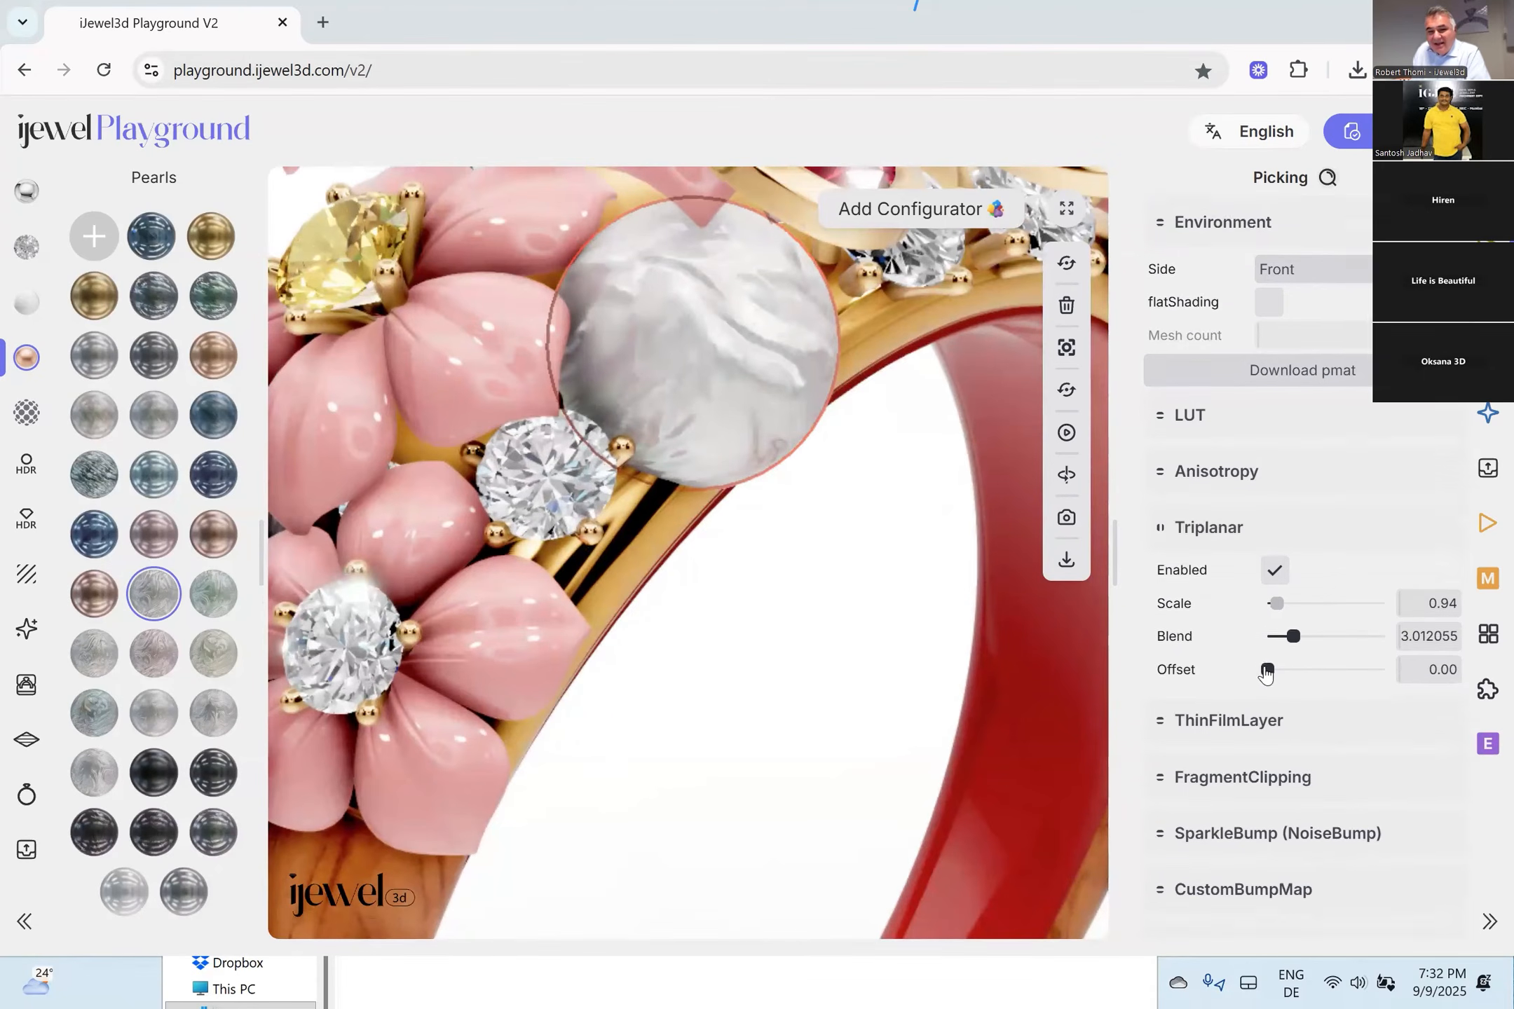
scroll(1282, 672, up, 5)
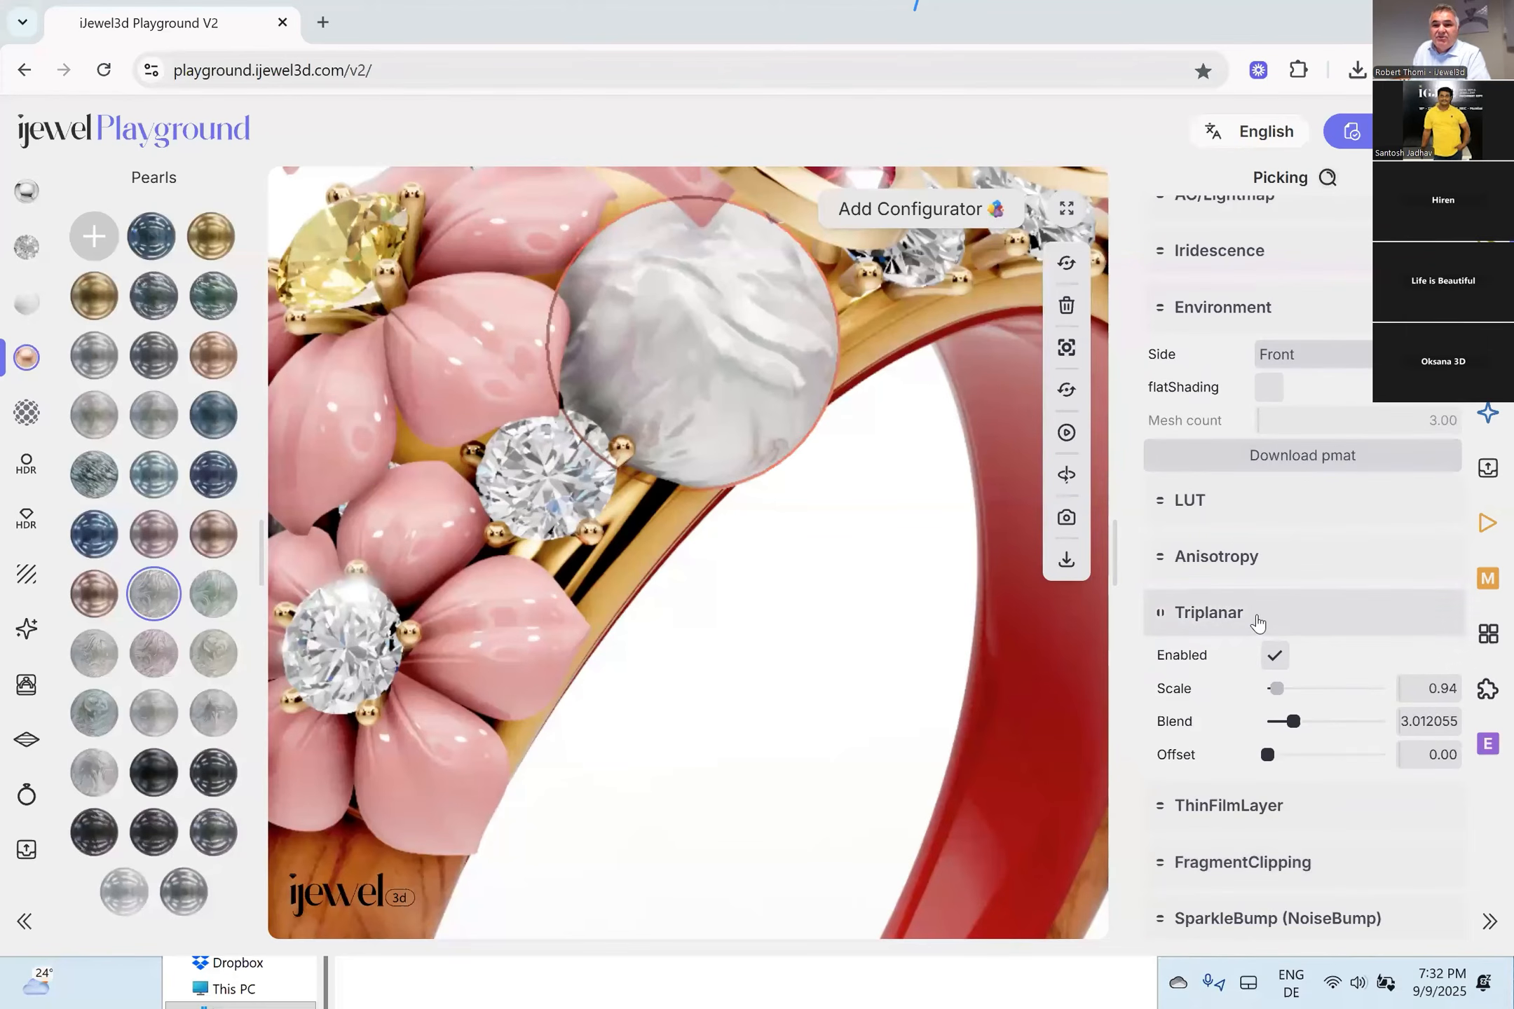
scroll(1258, 631, up, 6)
scroll(1252, 617, down, 6)
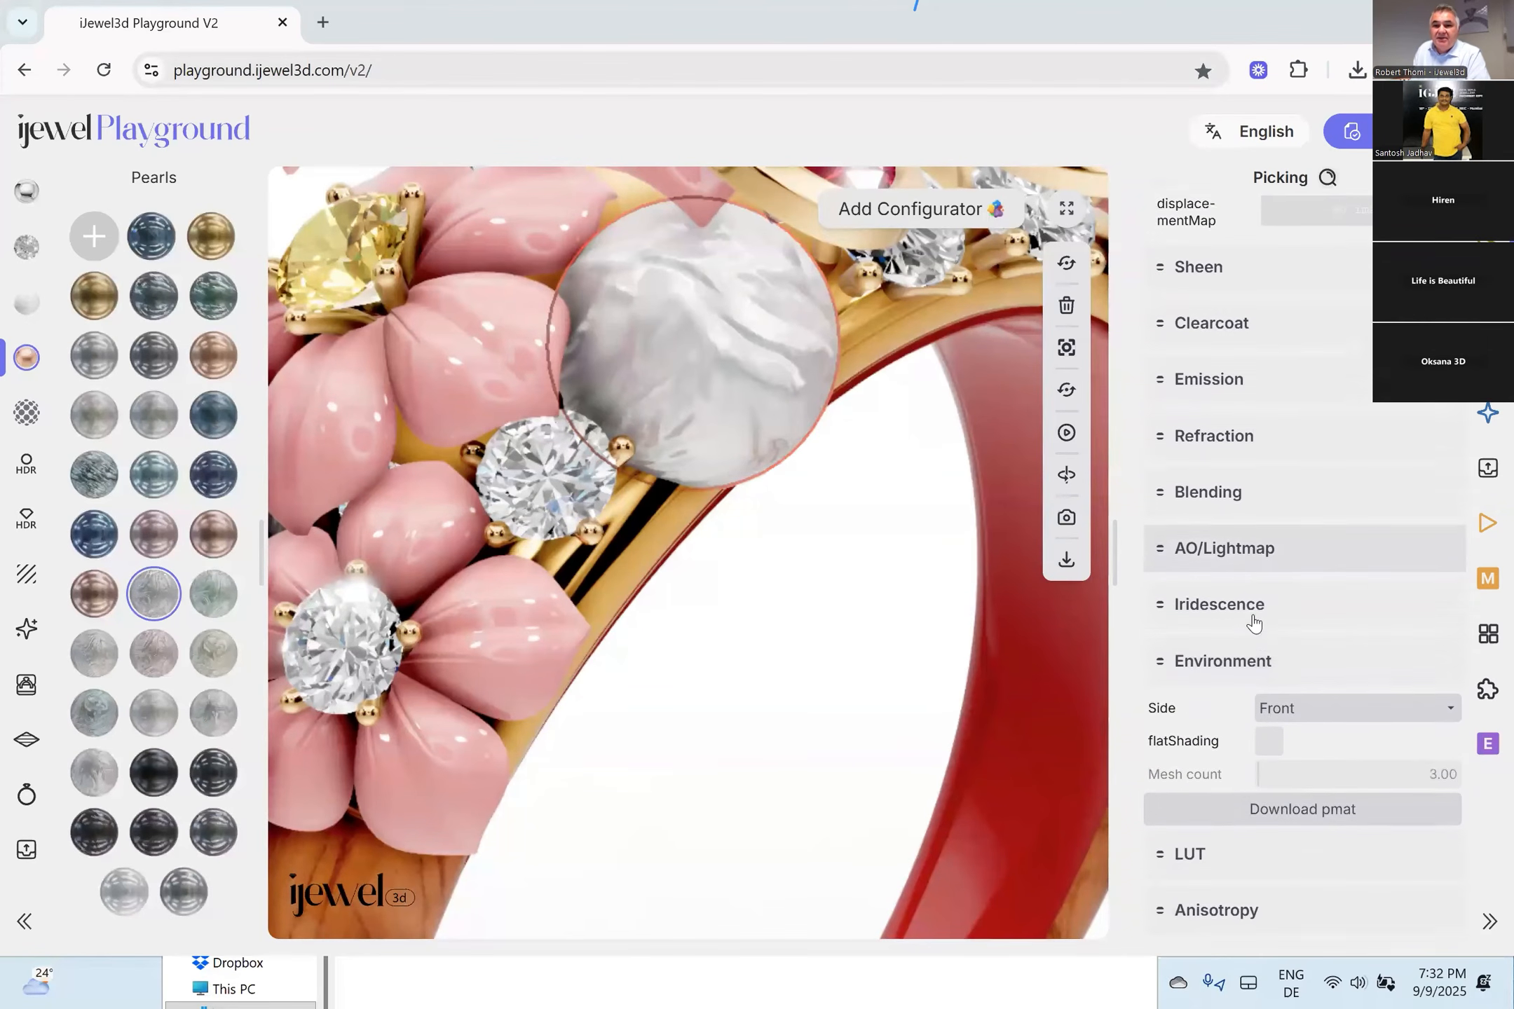
scroll(1250, 616, down, 3)
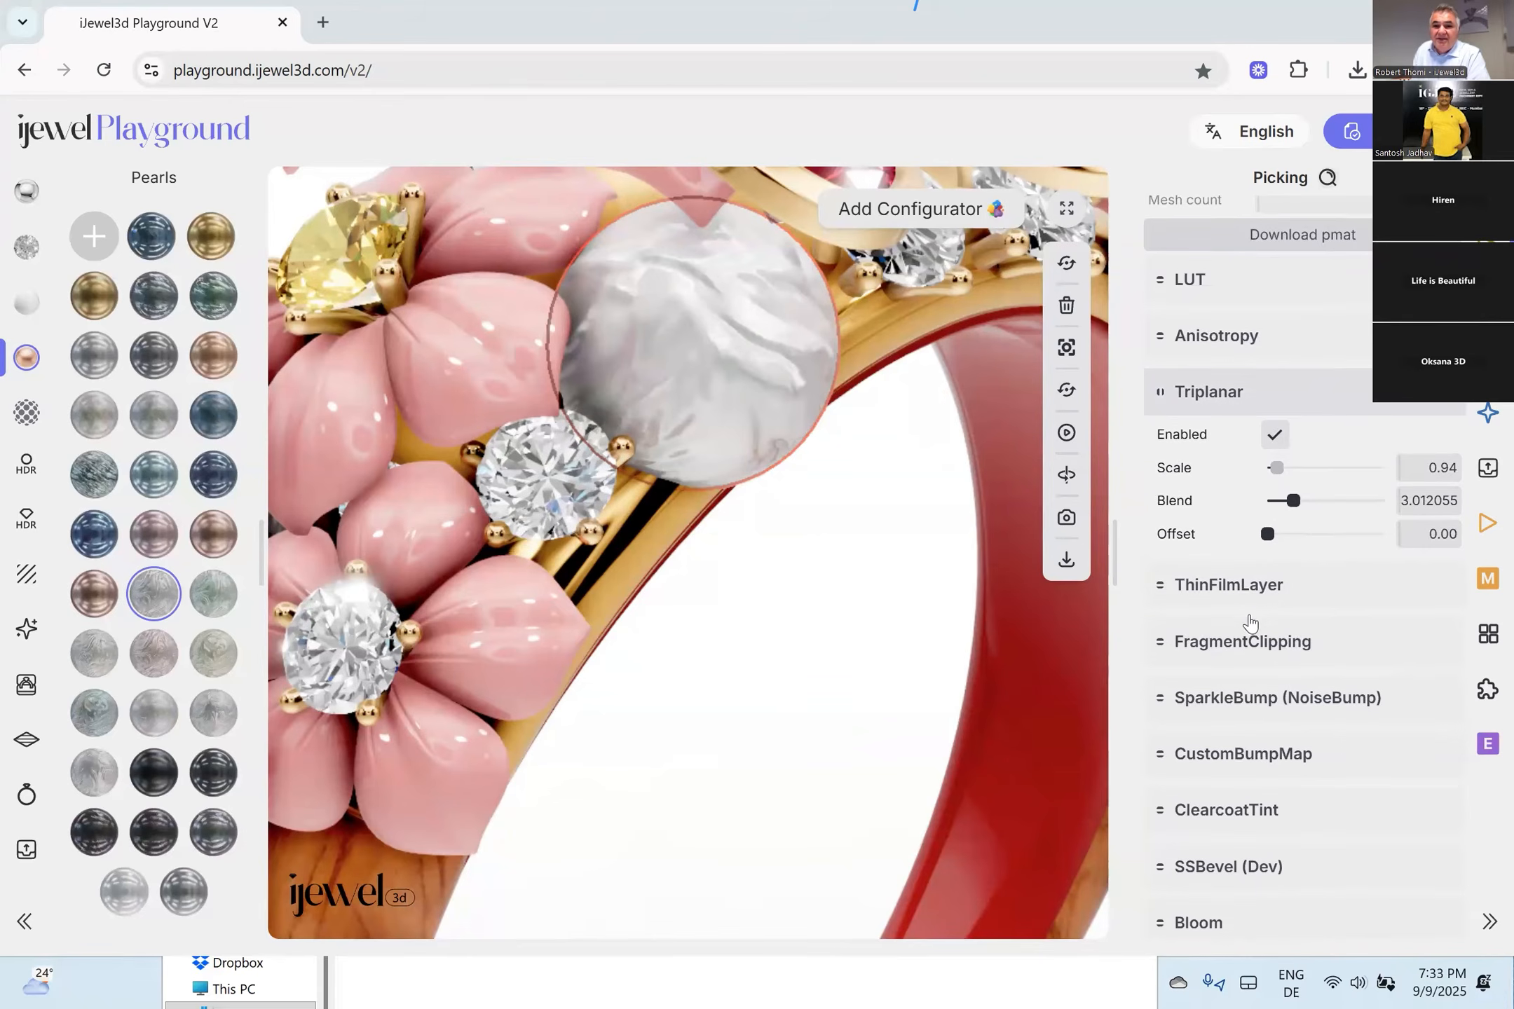
click(1239, 589)
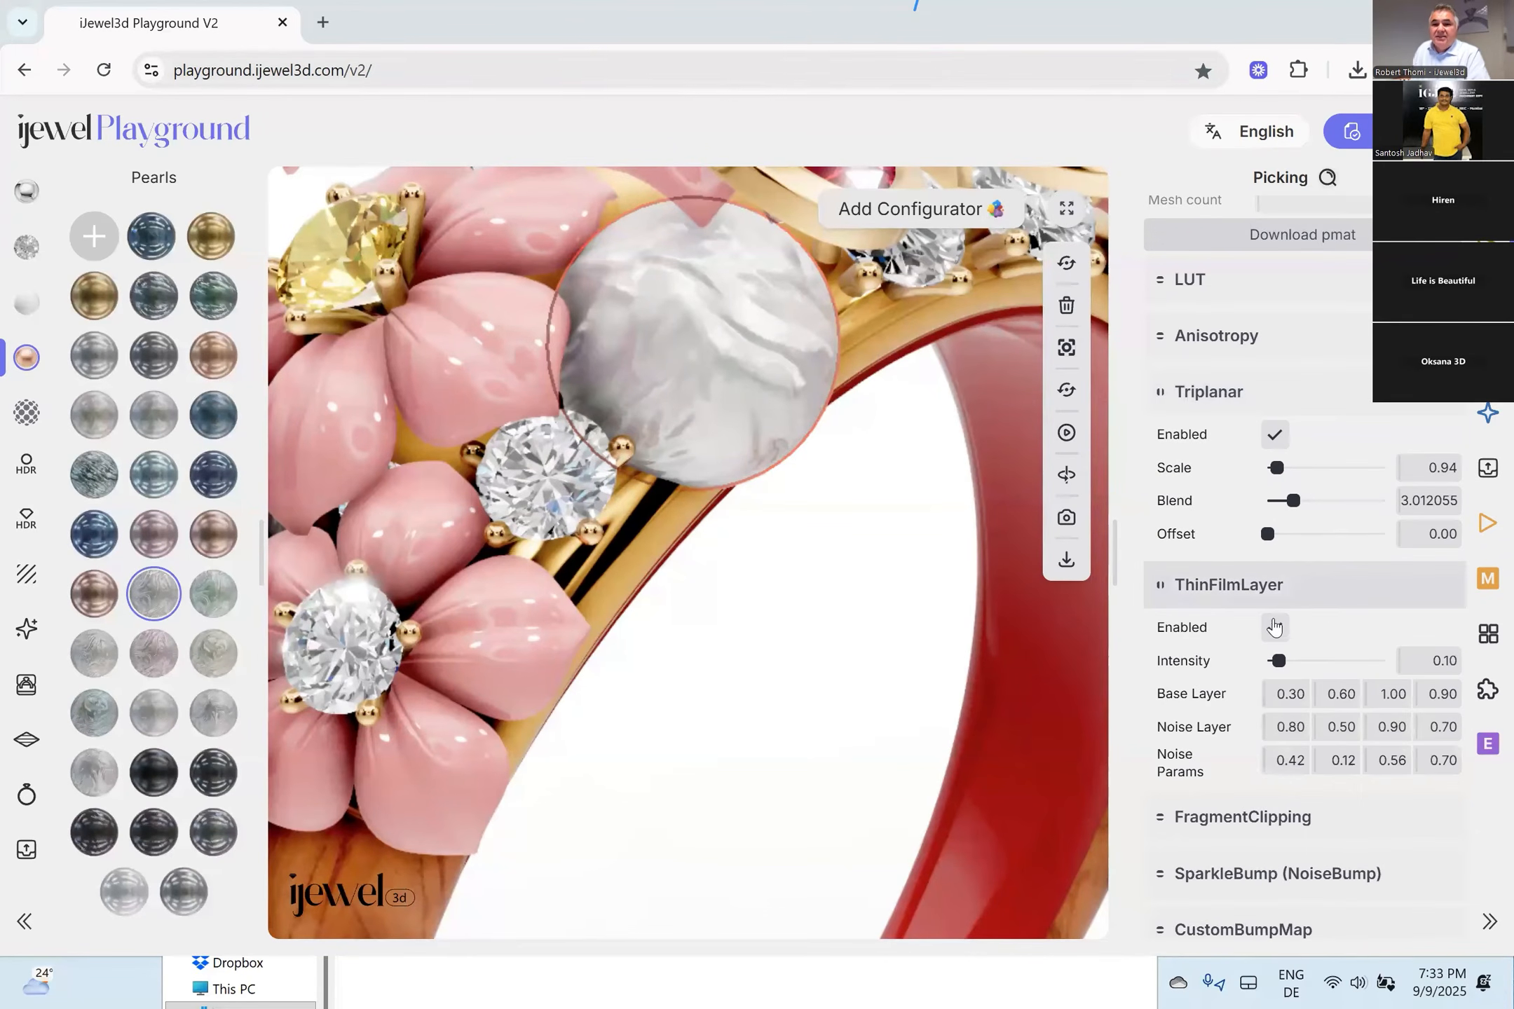
scroll(771, 434, up, 3)
right_drag(797, 537, 816, 646)
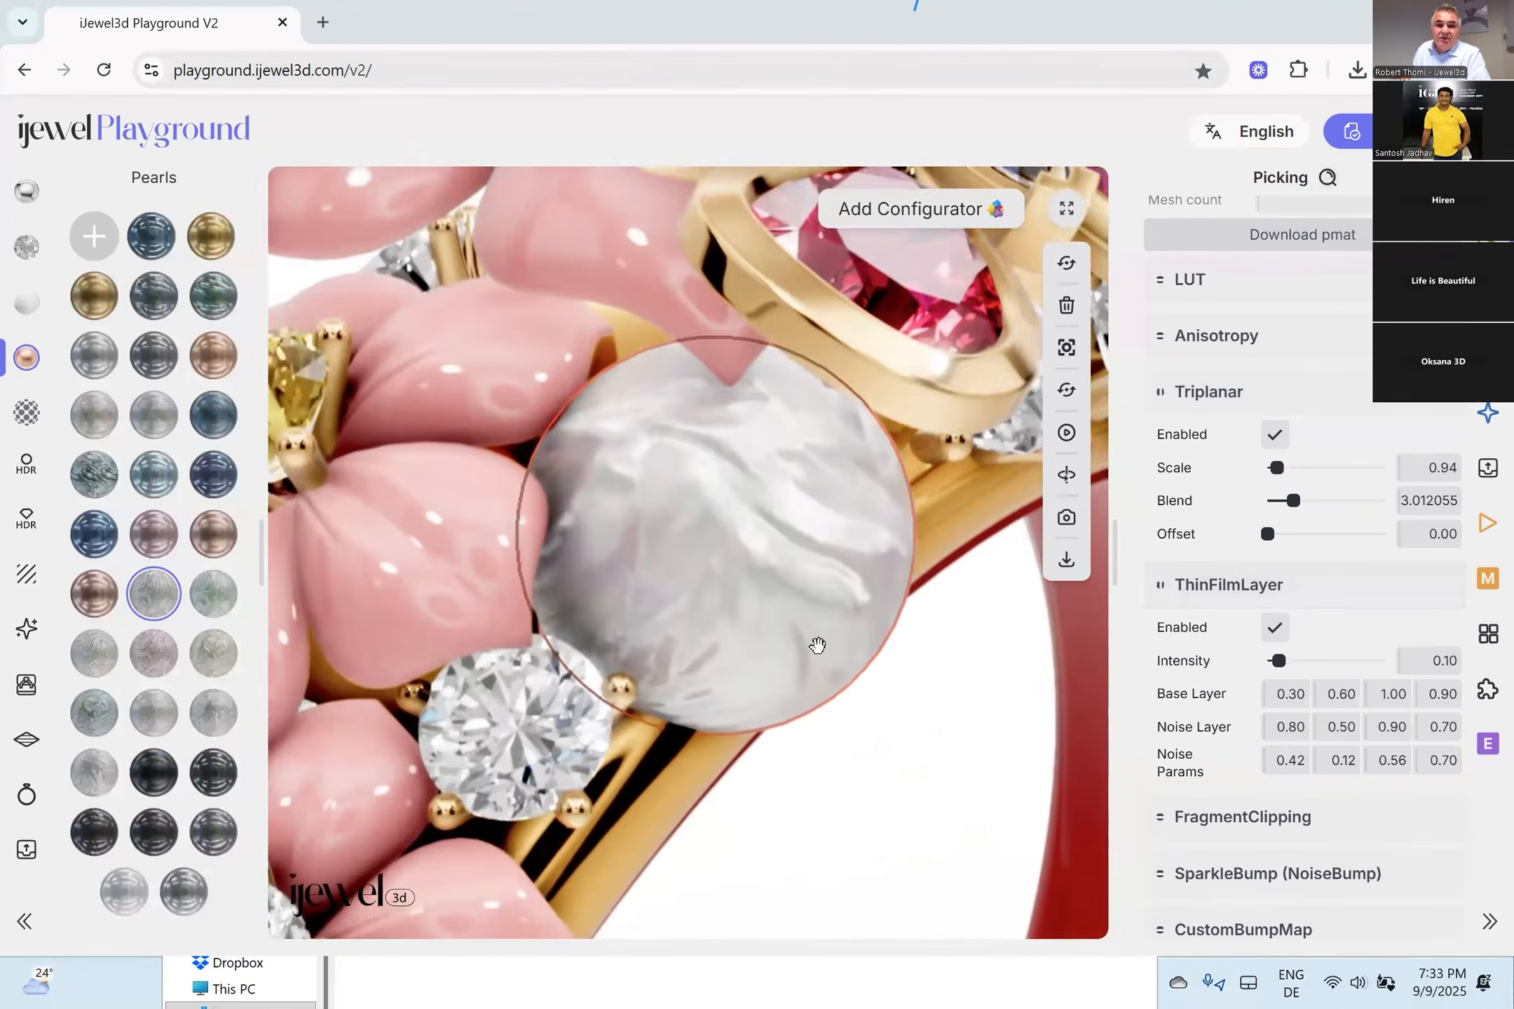
scroll(792, 630, up, 4)
drag(548, 525, 540, 523)
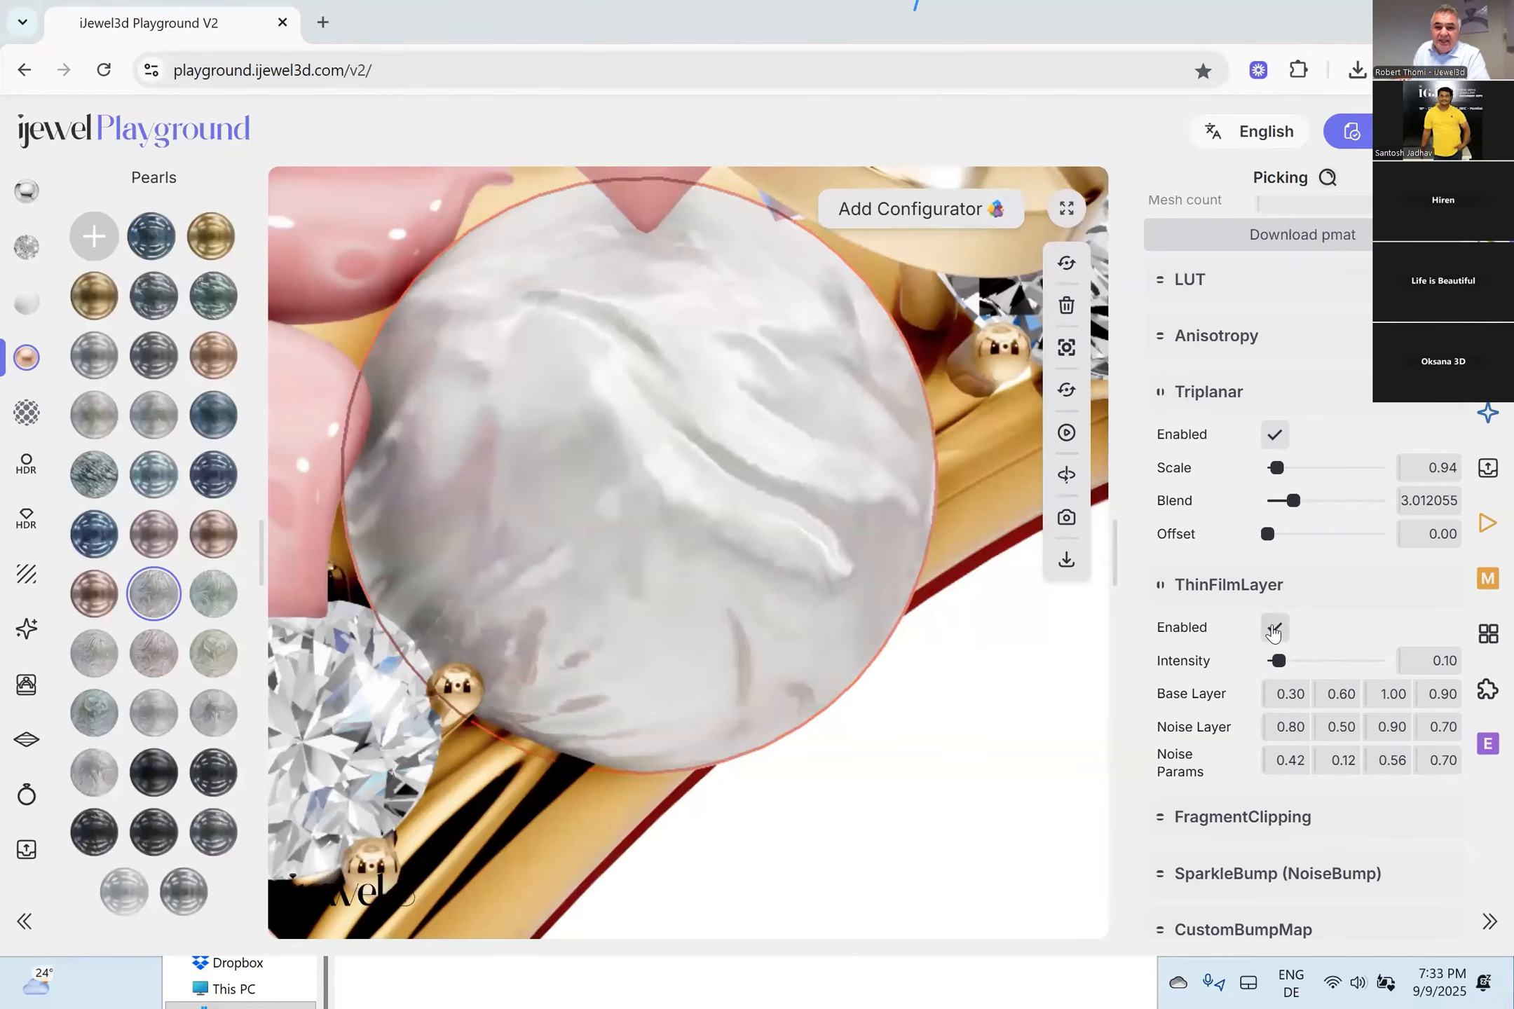
Compare the pearl with ThinFilmLayer off and on, and raise the layer's intensity to about 0.58.
click(1273, 629)
click(1273, 629)
drag(1293, 663, 1337, 669)
mouse_move(788, 685)
mouse_down()
mouse_move(801, 689)
mouse_move(781, 688)
mouse_up()
Try a pink base color on the pearl material, and set the color to muted green 0x85a681.
scroll(1274, 550, up, 10)
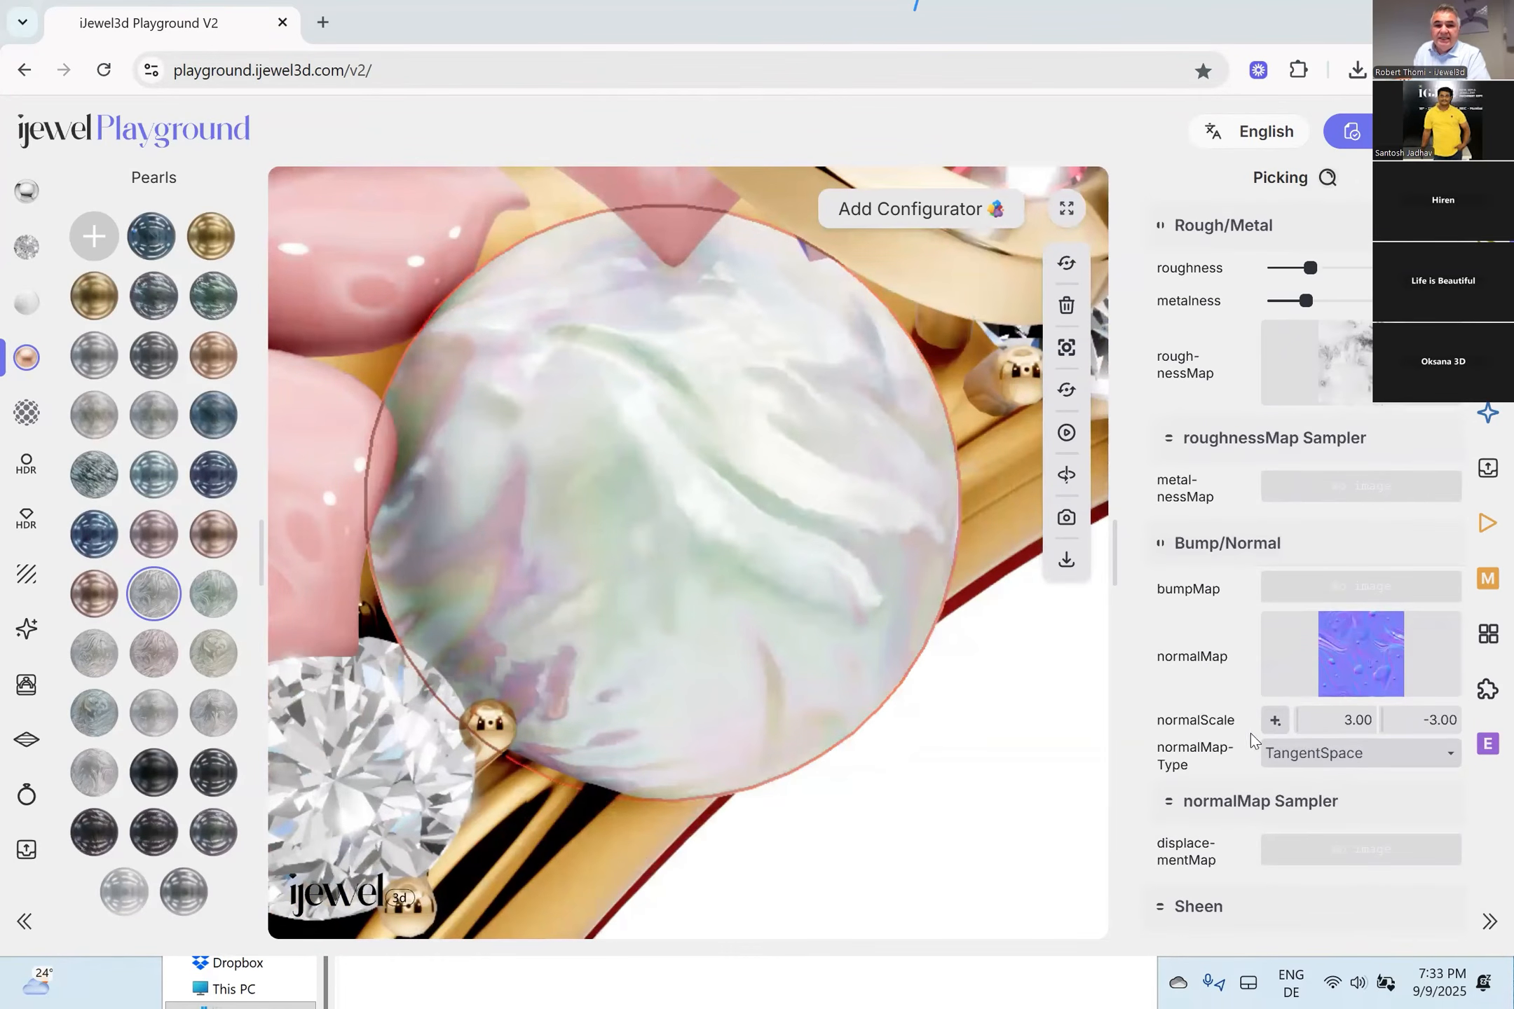
scroll(1295, 534, up, 5)
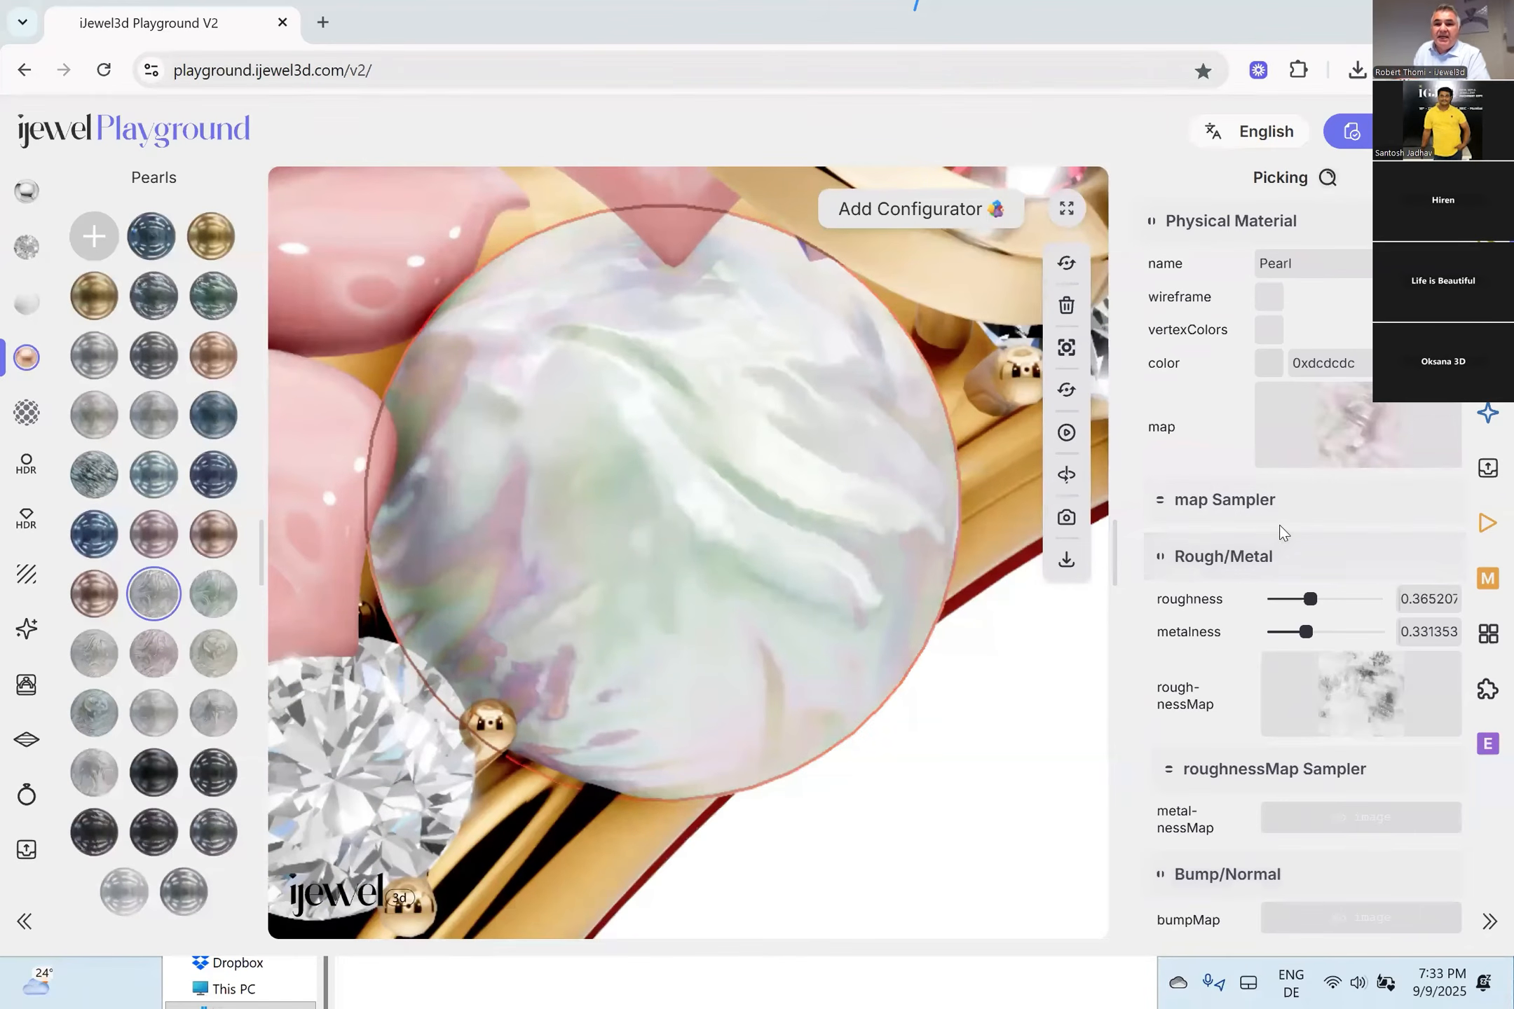
click(1269, 364)
drag(1301, 389, 1324, 384)
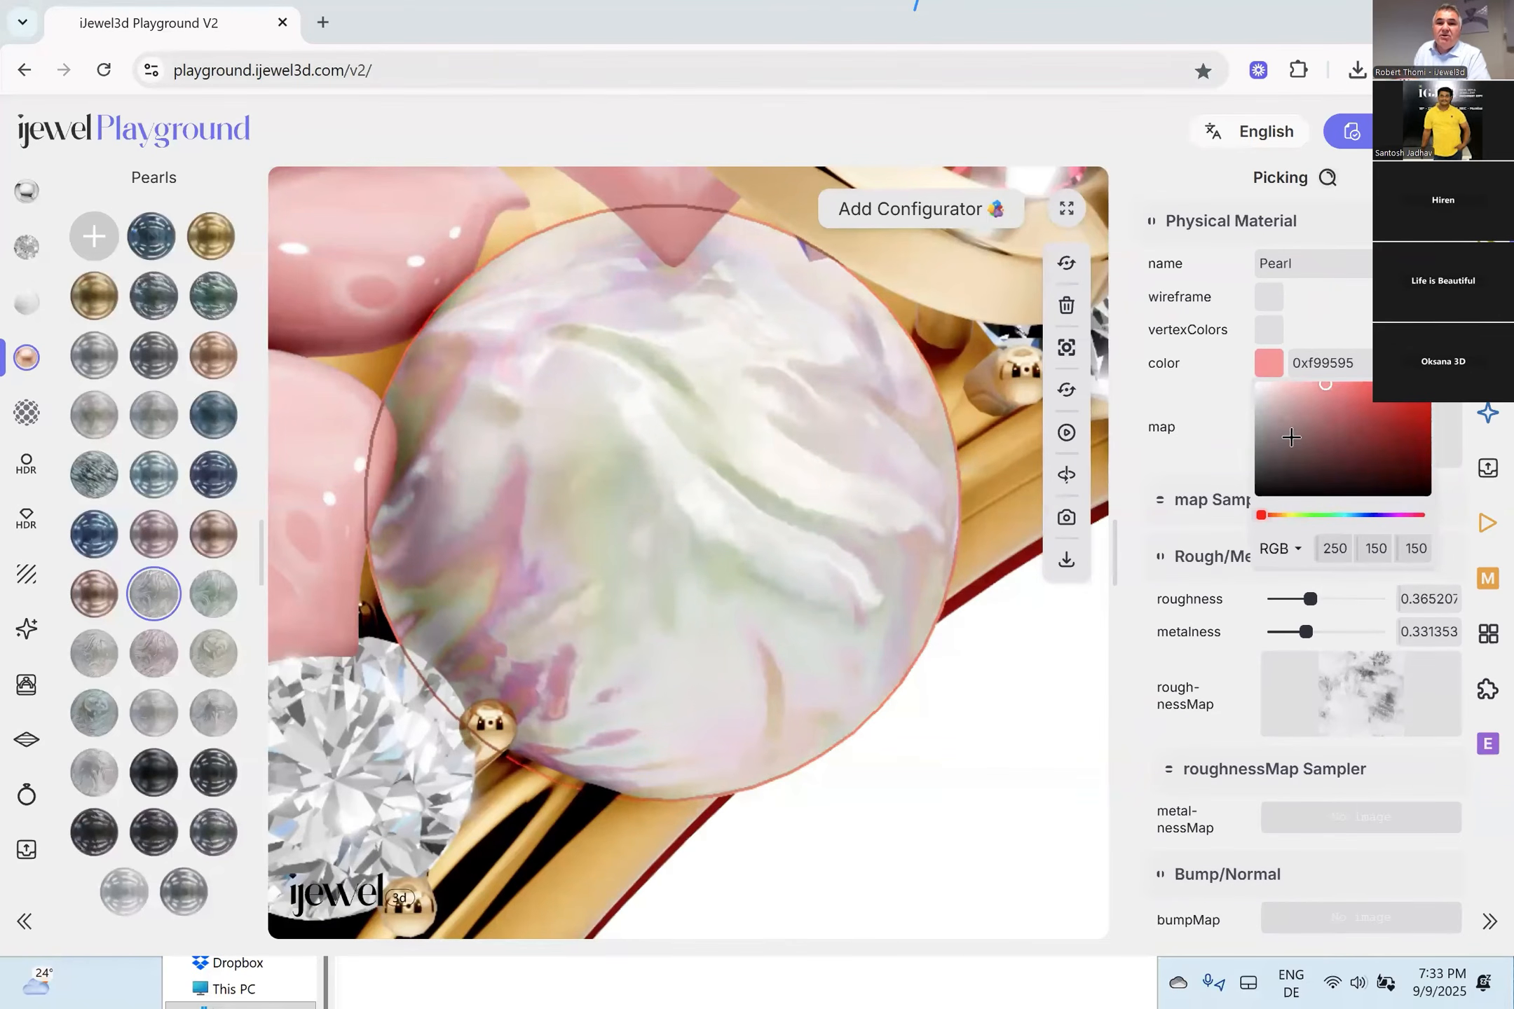
drag(1301, 517, 1313, 515)
click(1292, 410)
drag(1292, 410, 1293, 420)
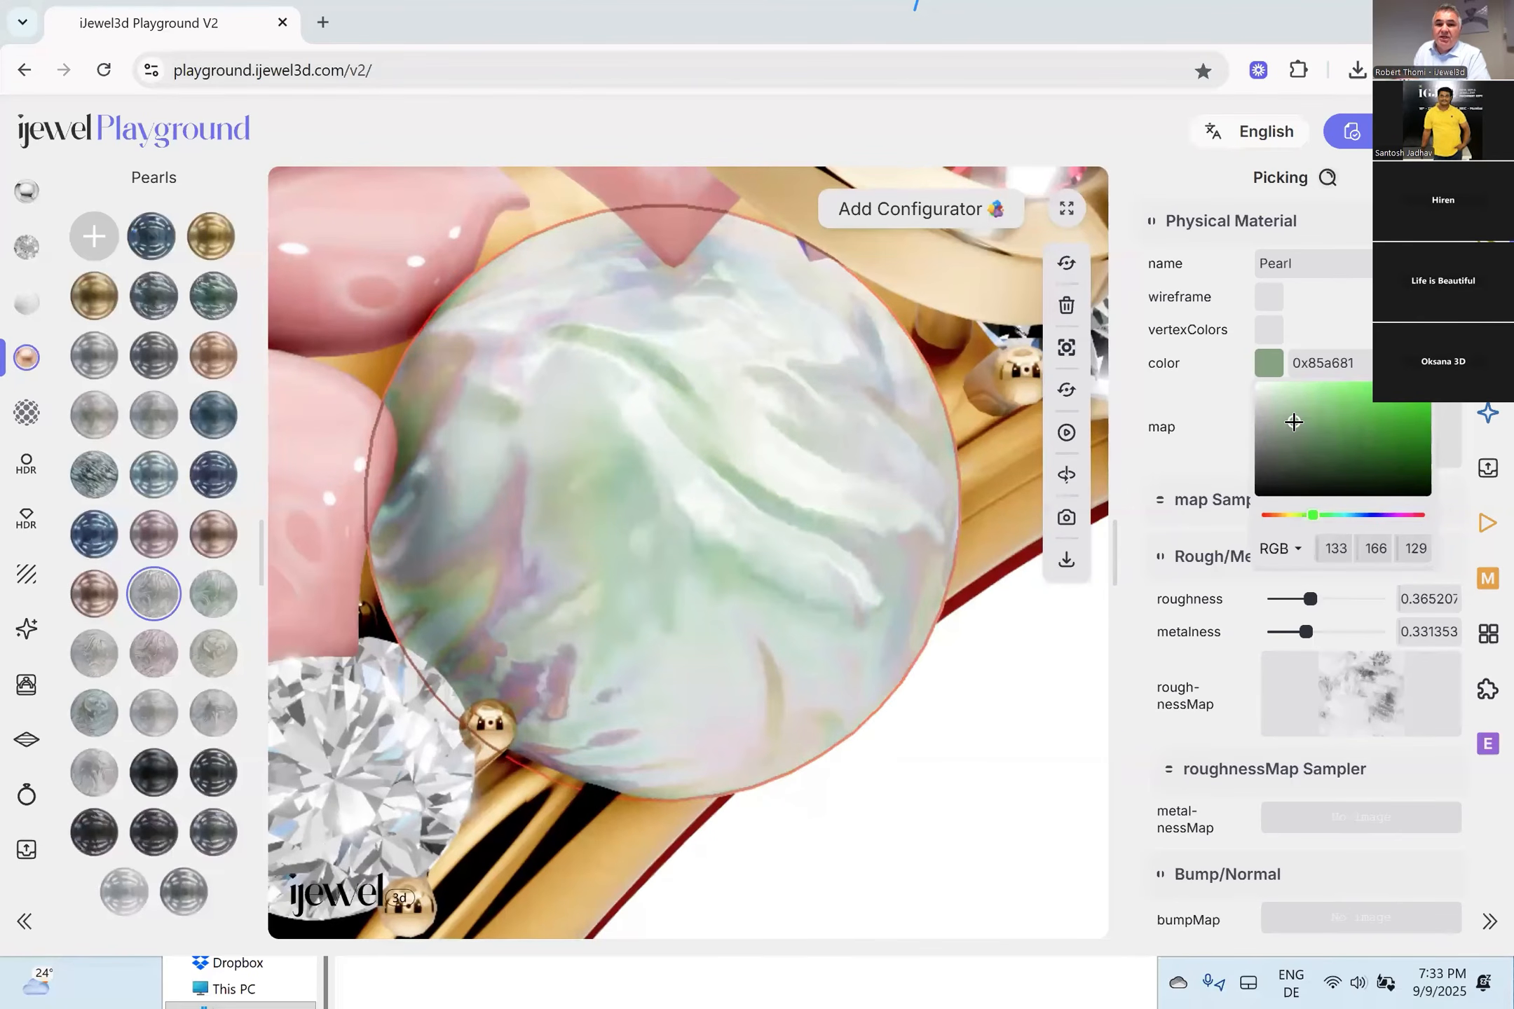
Reduce the pearl's ThinFilmLayer intensity to about 0.07 and view the green pearls on the ring.
scroll(1325, 585, down, 1)
scroll(1254, 576, down, 12)
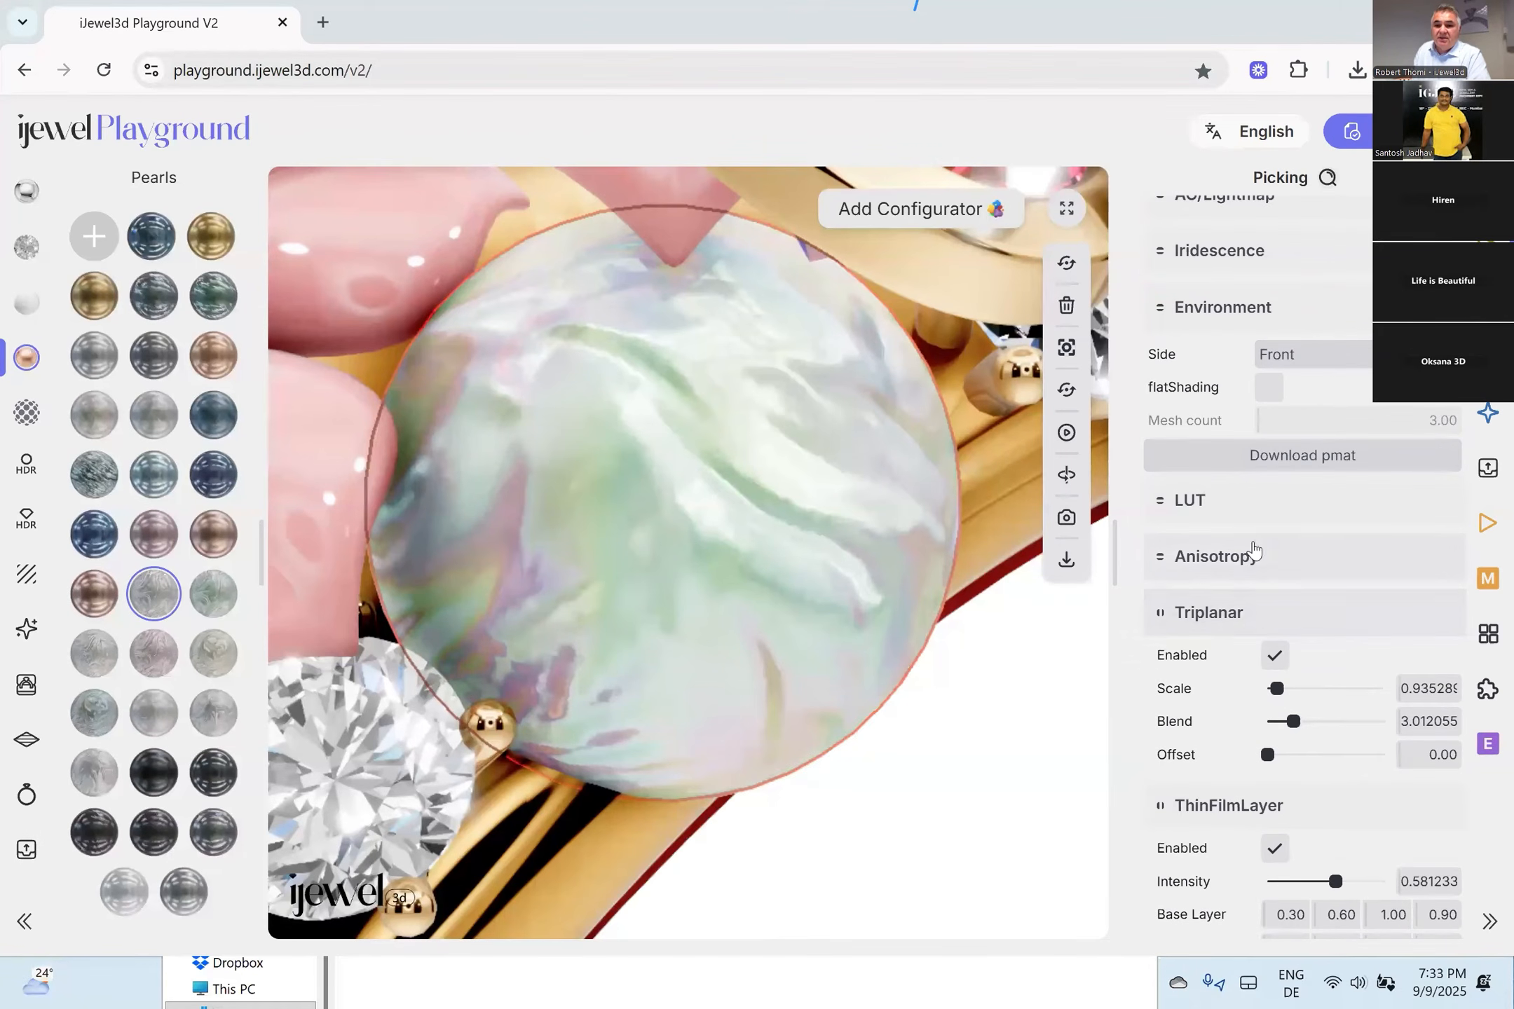
scroll(1247, 617, up, 2)
scroll(1254, 615, down, 6)
drag(1335, 661, 1275, 676)
drag(820, 694, 806, 692)
scroll(804, 697, down, 5)
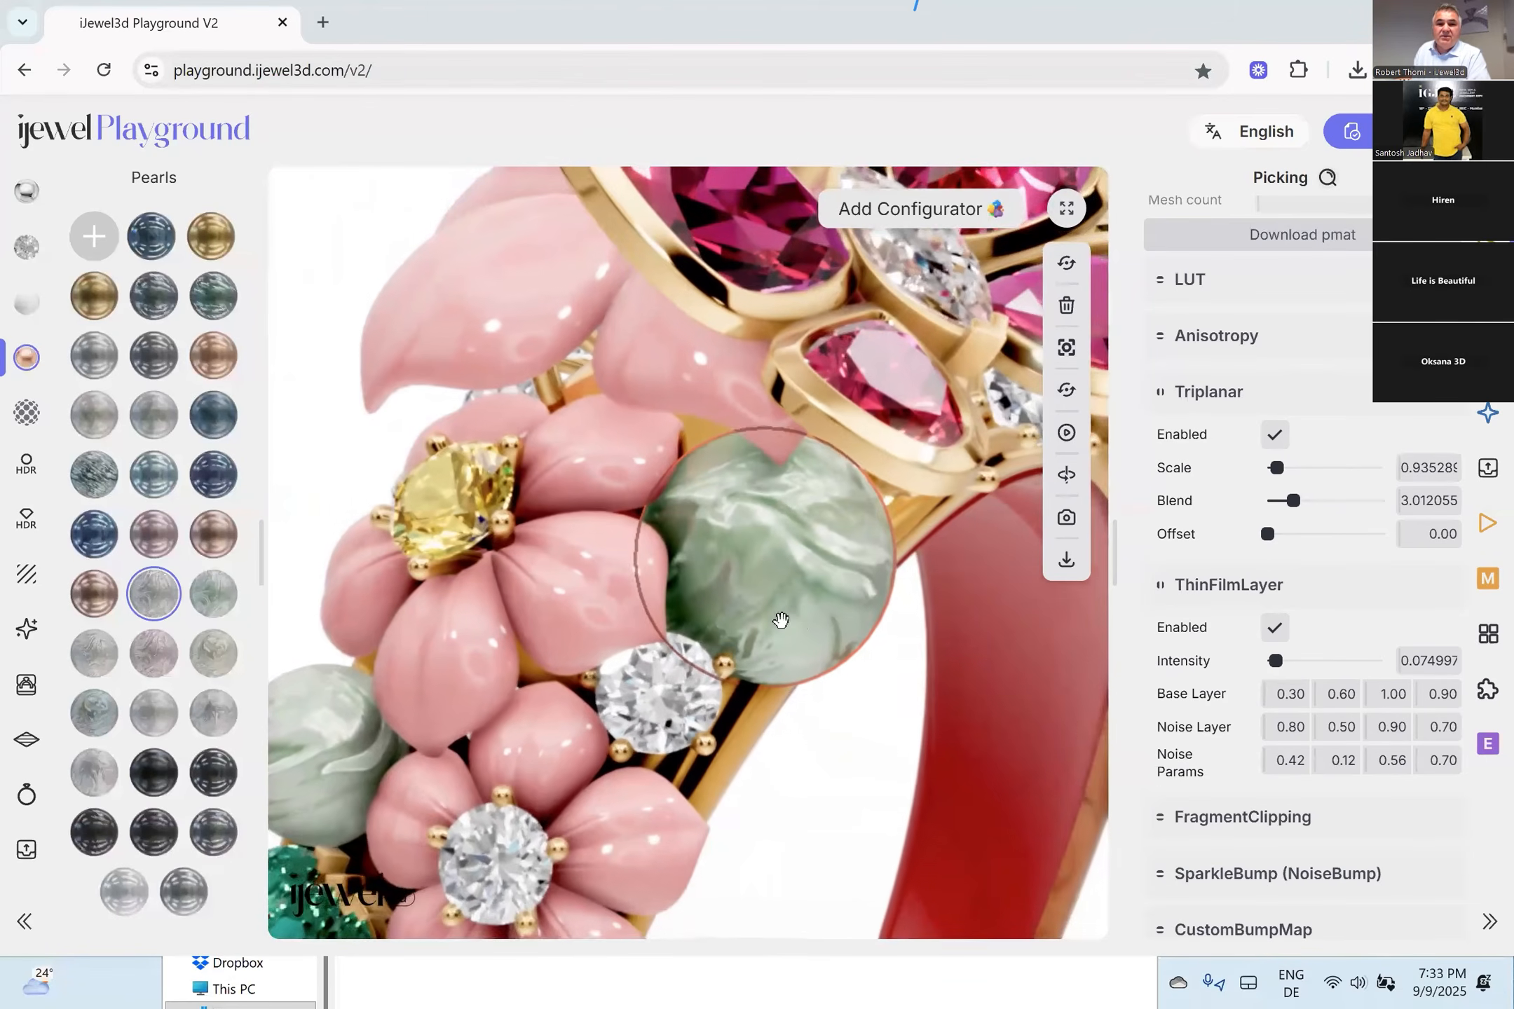
Apply the ruby preset with inclusions to the butterfly's upper wing gems and view them up close.
click(862, 716)
drag(829, 720, 843, 734)
click(878, 312)
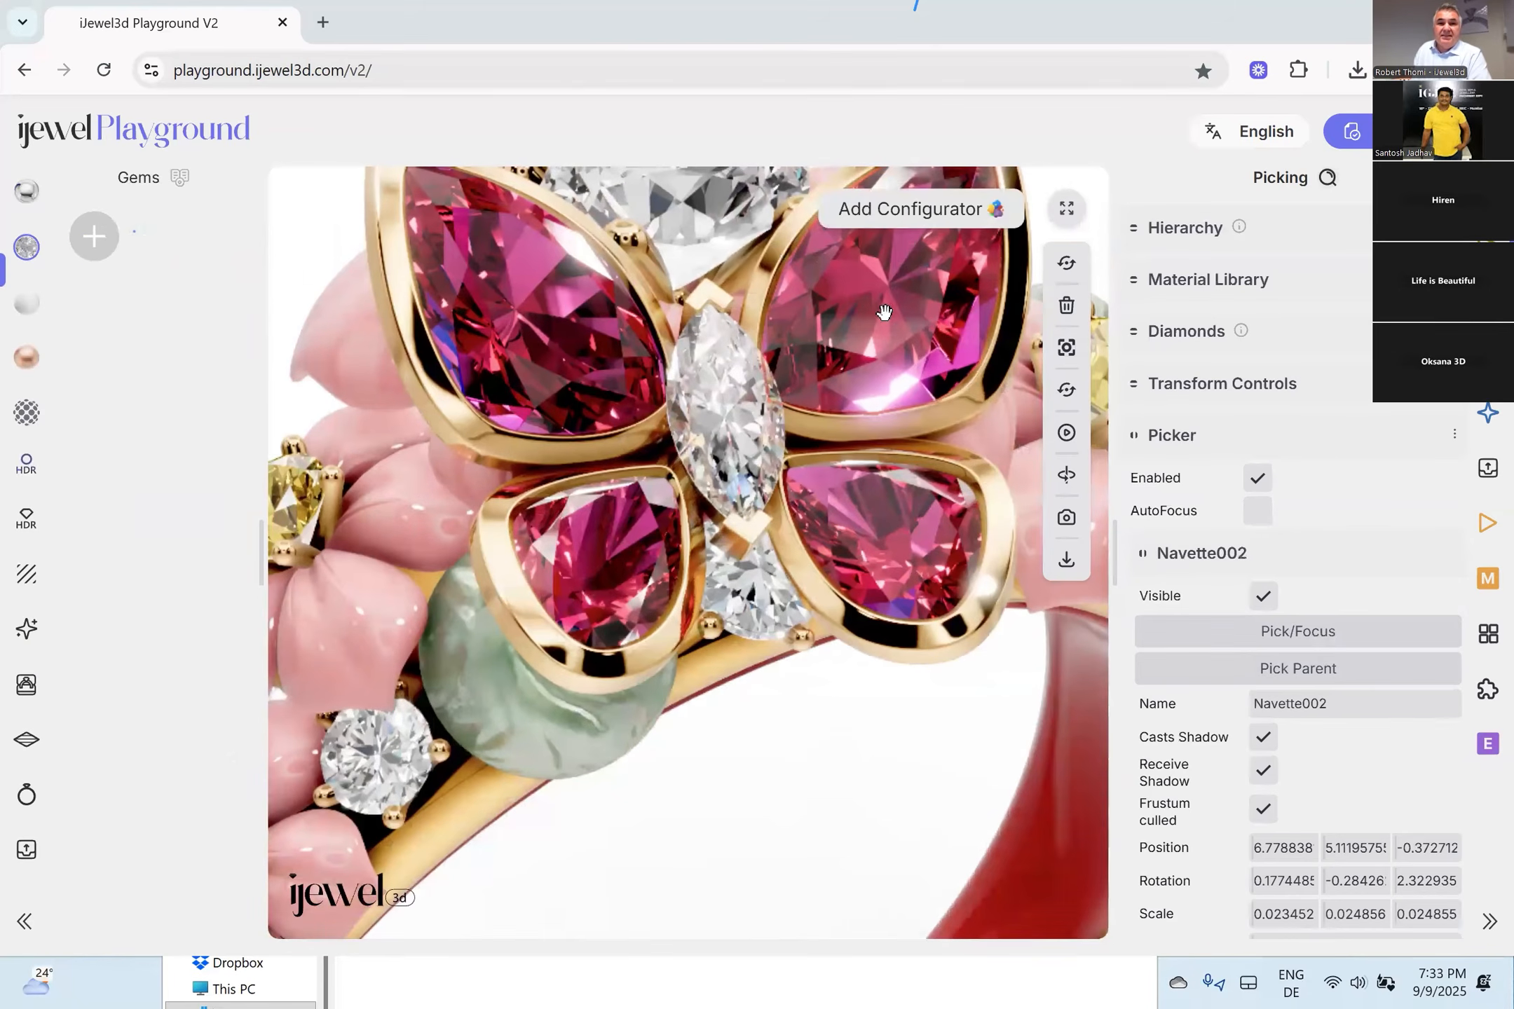
click(203, 422)
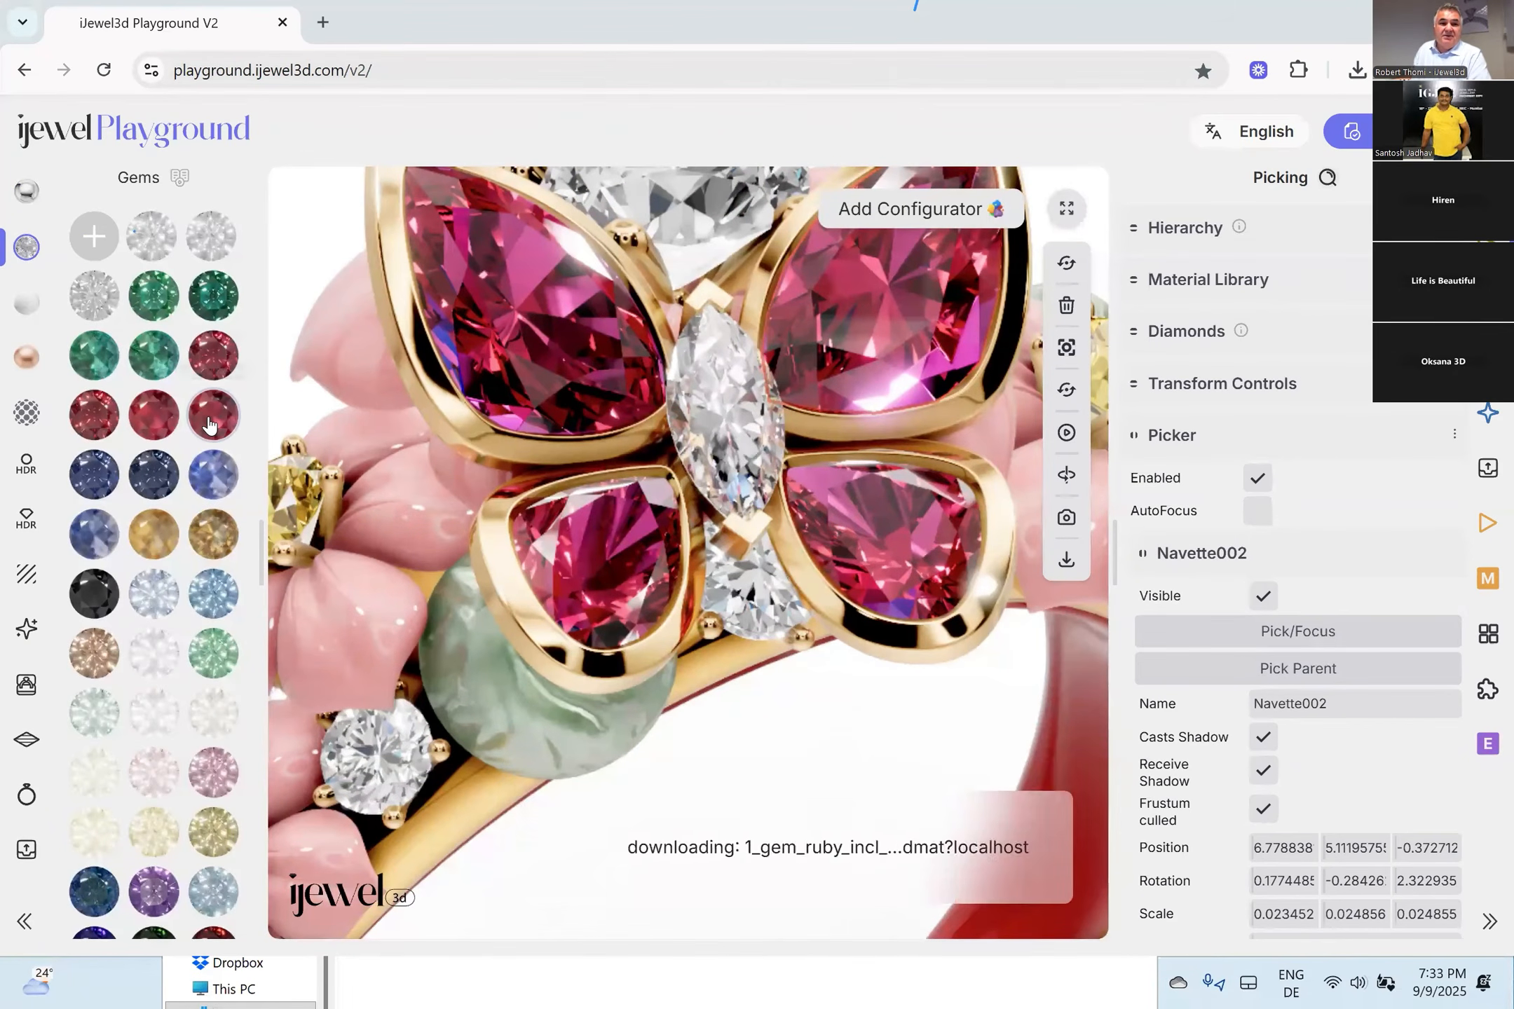
click(157, 420)
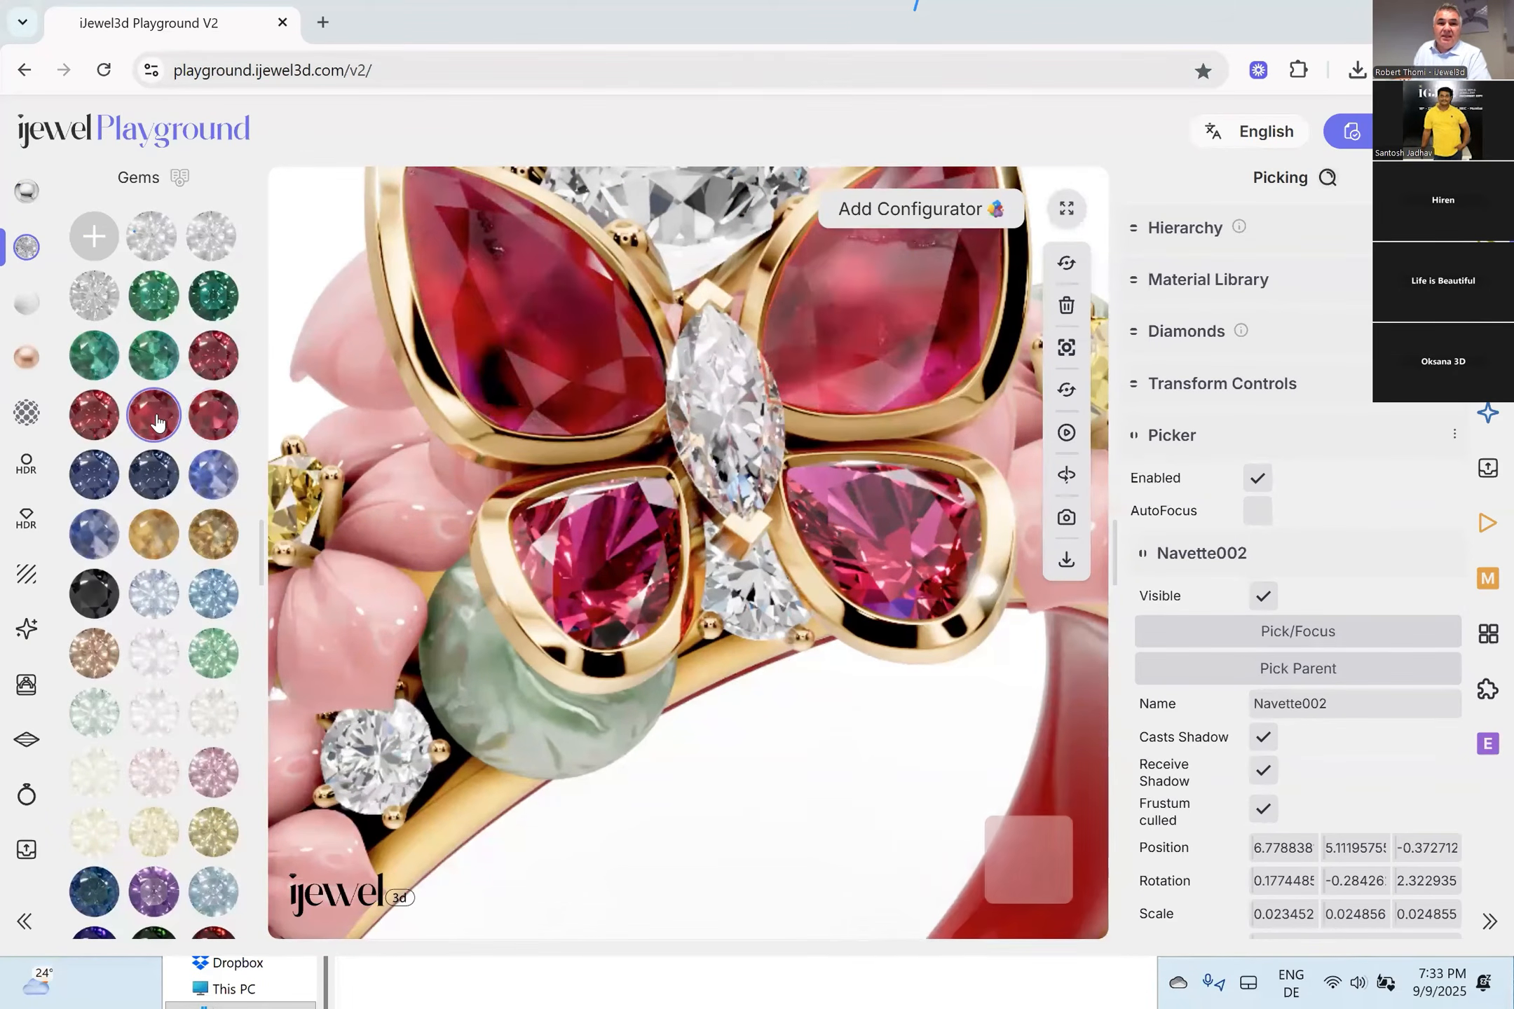
scroll(592, 313, up, 3)
drag(593, 313, 1052, 361)
Lower the blurRadius in the upper wing rubies' Inclusions settings and view the sharper inclusions.
scroll(1362, 533, down, 15)
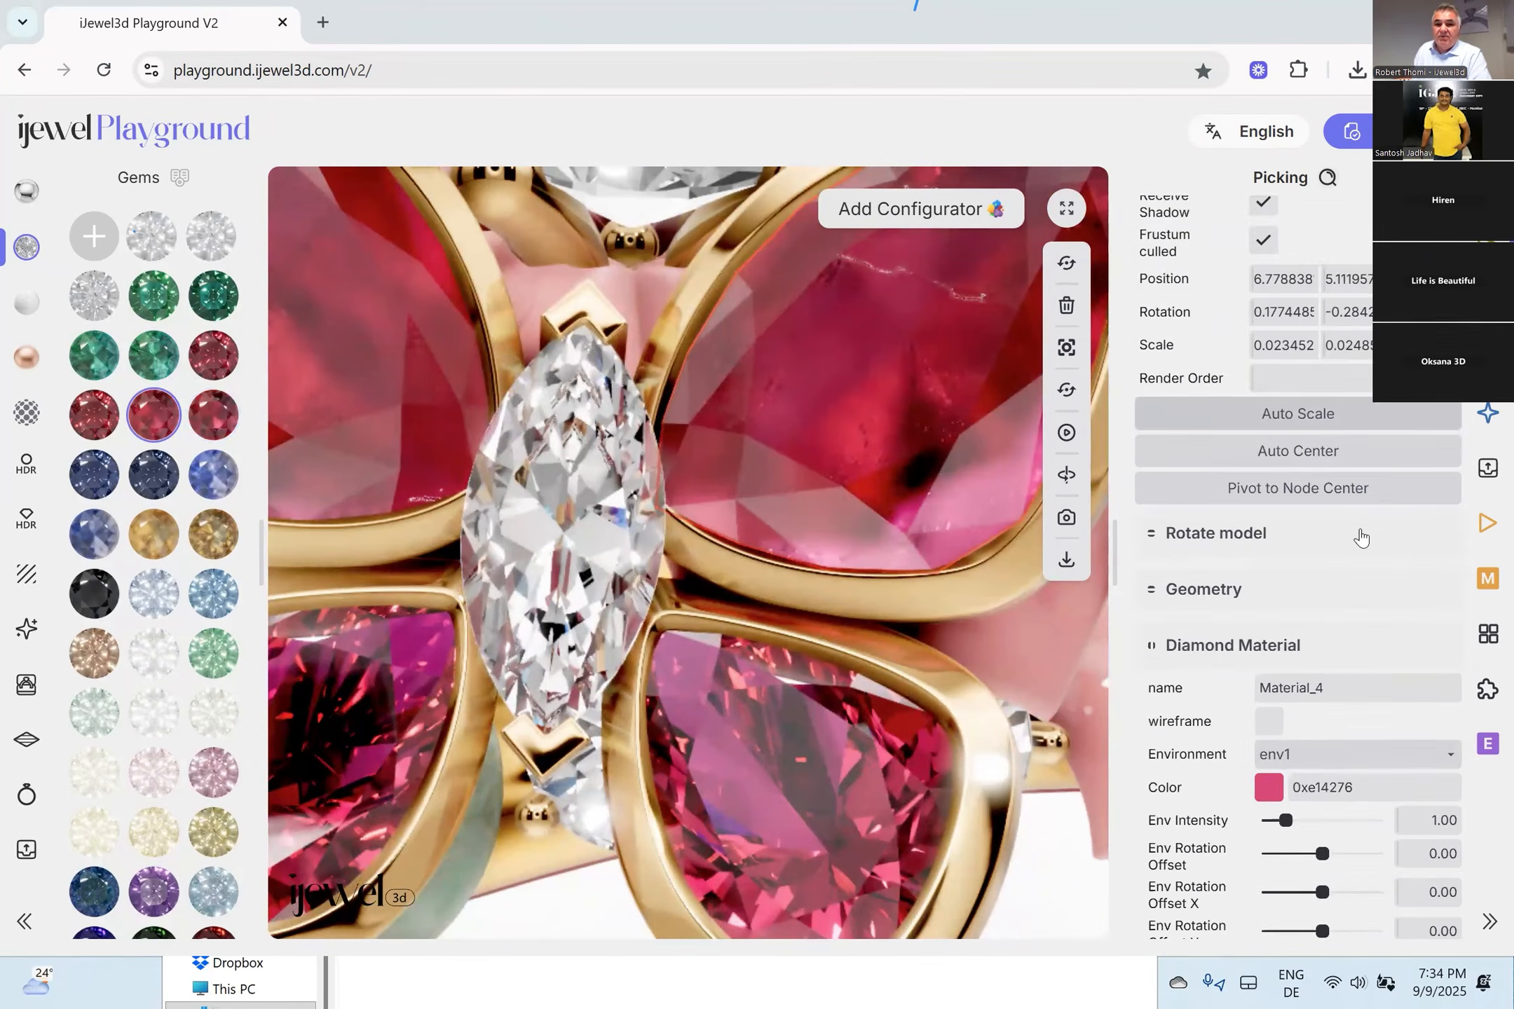
scroll(1362, 541, down, 2)
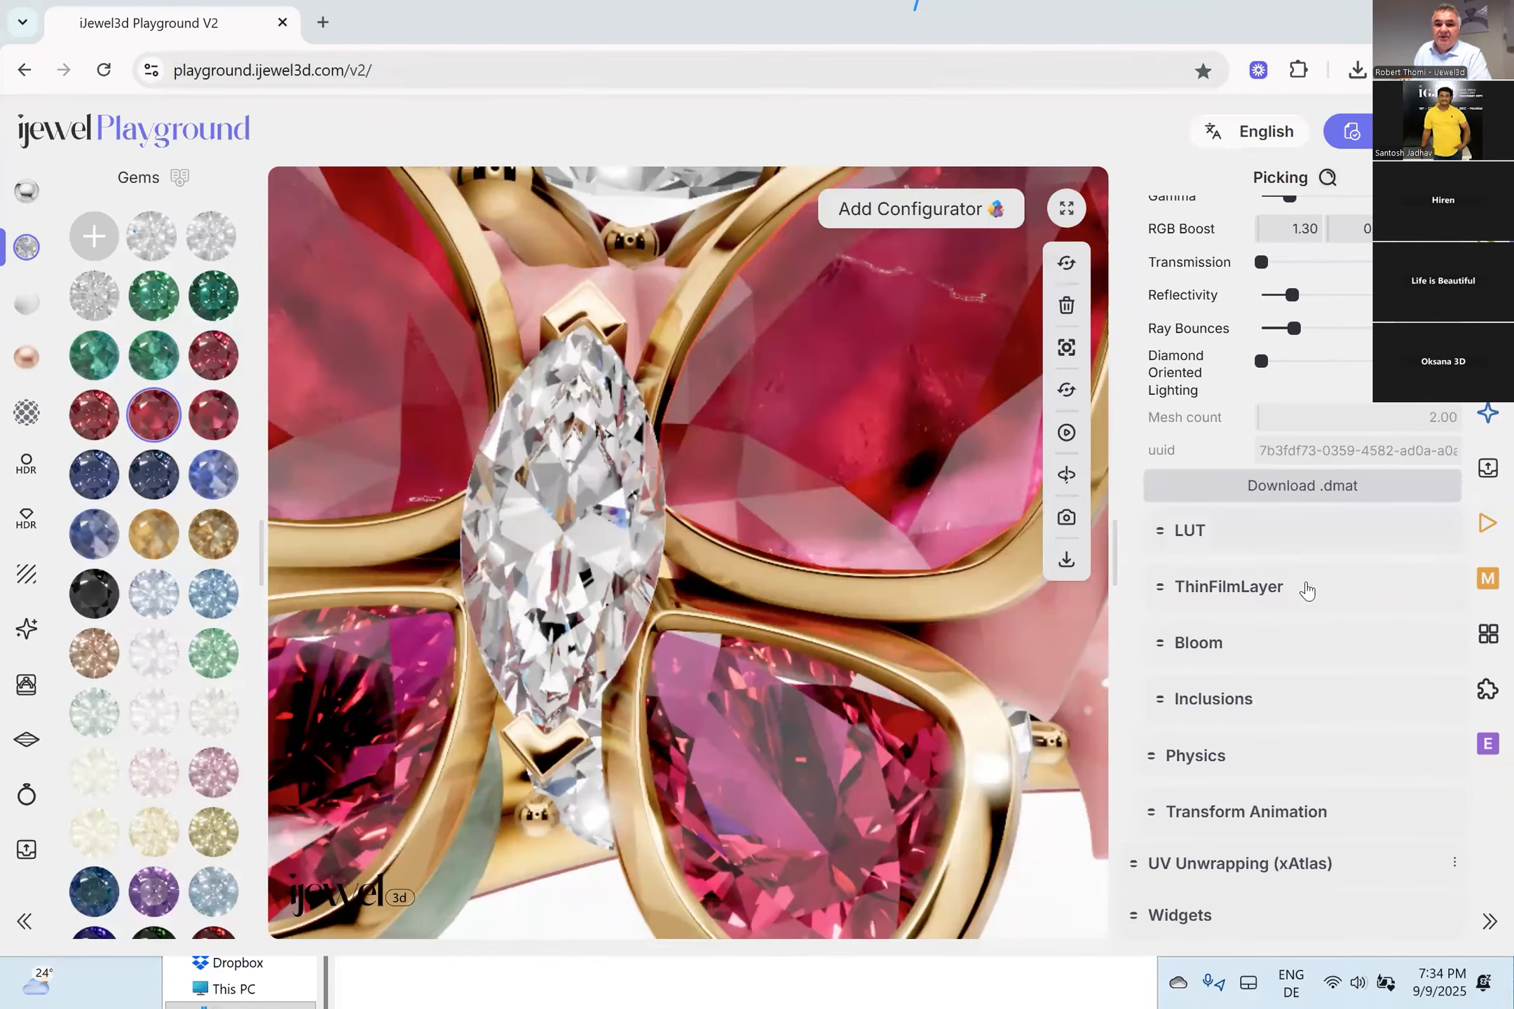
click(1240, 701)
scroll(1244, 704, down, 4)
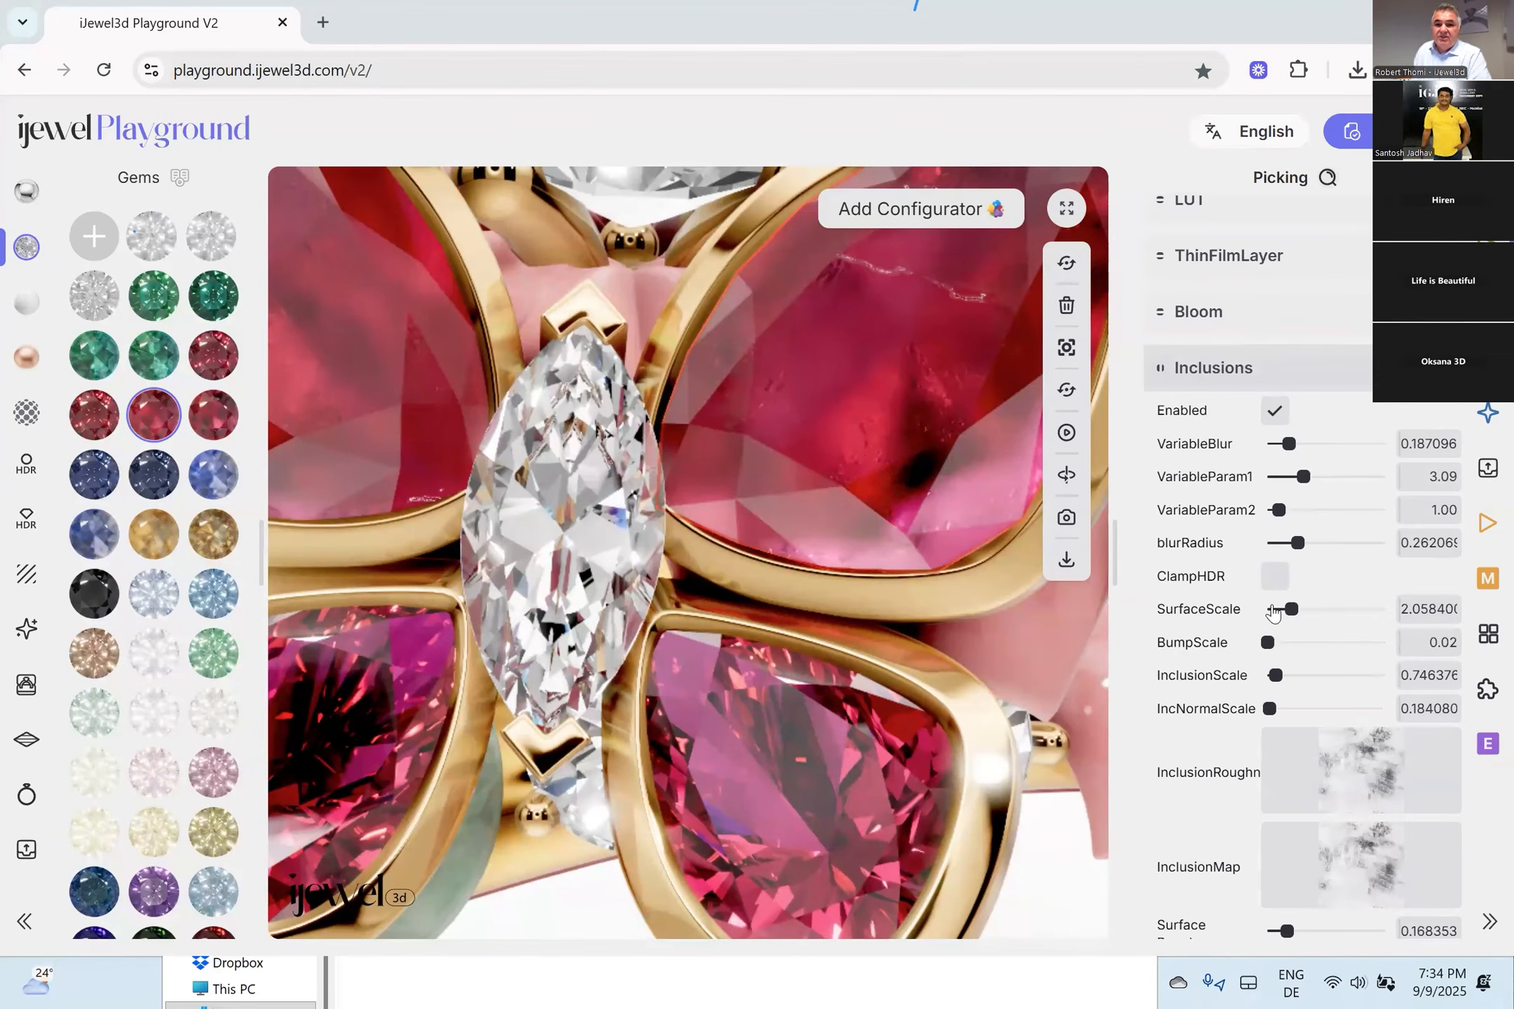
click(1291, 544)
drag(1291, 545, 1276, 544)
drag(834, 484, 893, 494)
scroll(812, 493, down, 5)
Apply a green emerald preset to the butterfly's lower wing gems and view the ring from another angle.
click(859, 636)
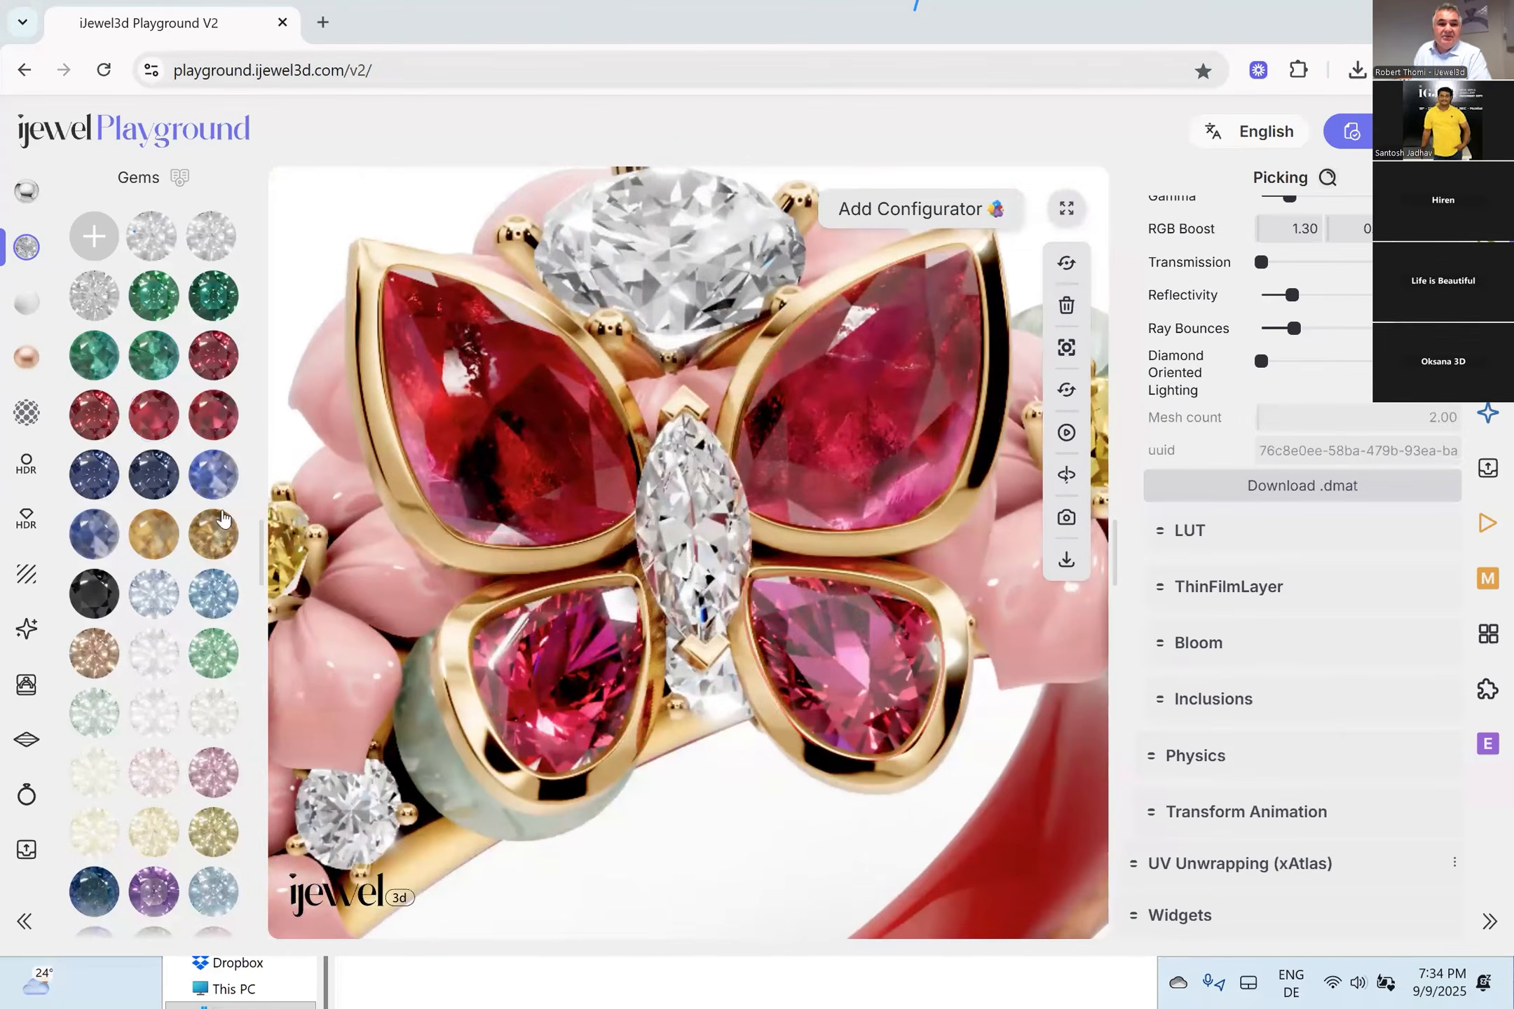
click(153, 356)
drag(756, 633, 771, 601)
Select the pink flower petals and filter the Other materials by Semipreciousgem.
click(487, 398)
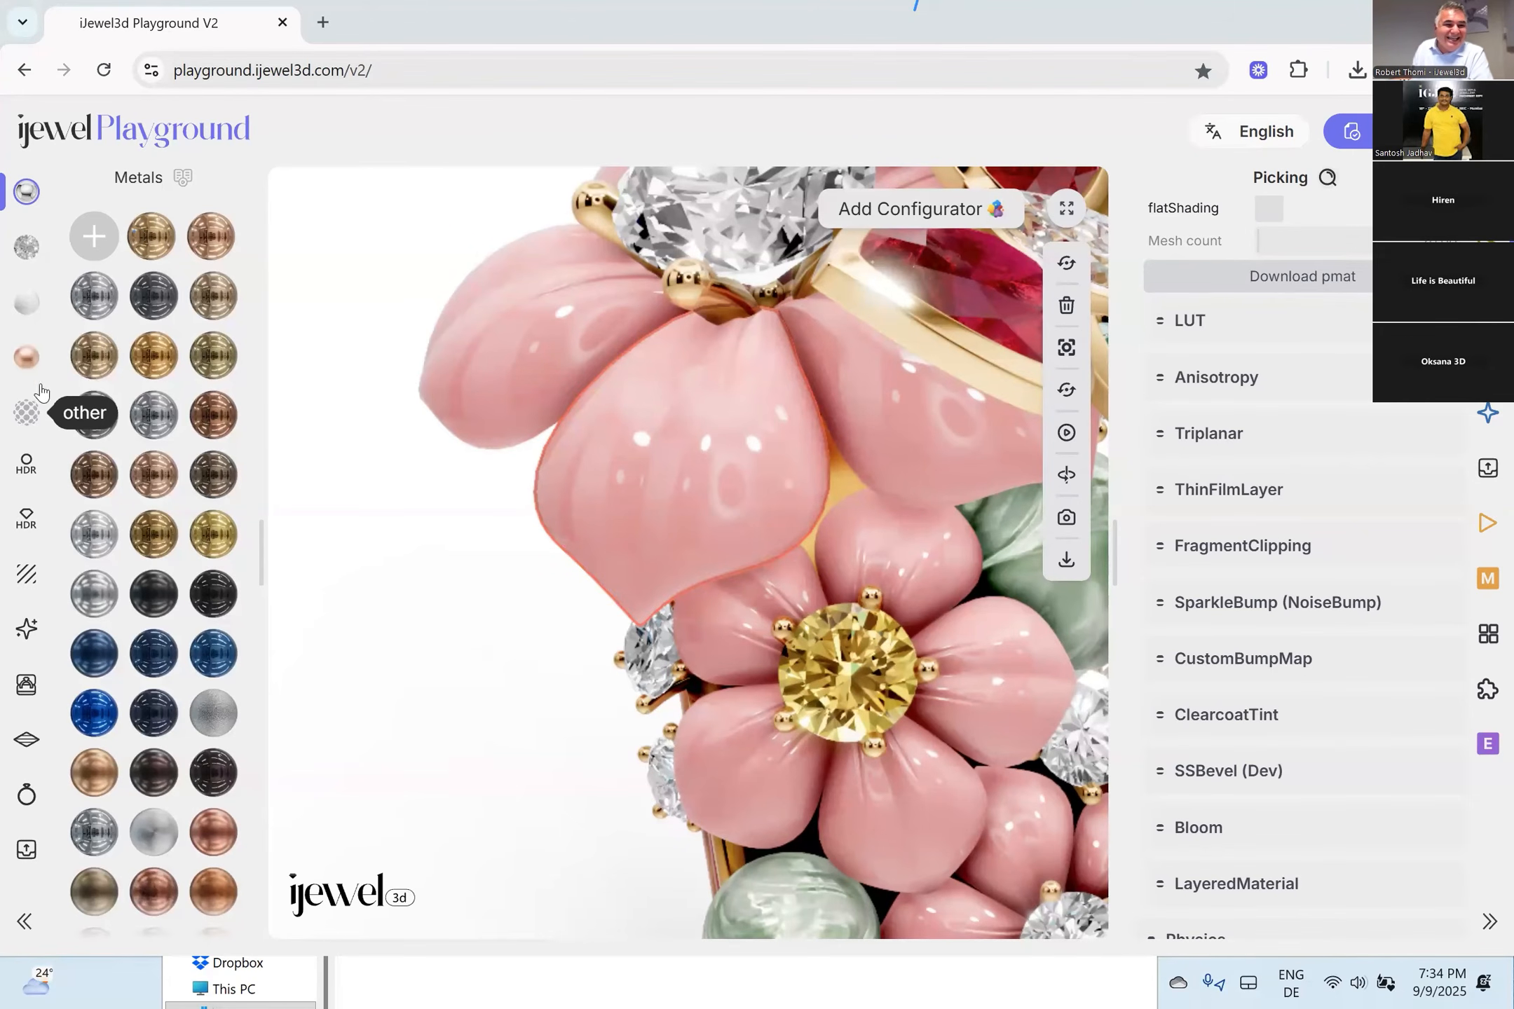
click(26, 247)
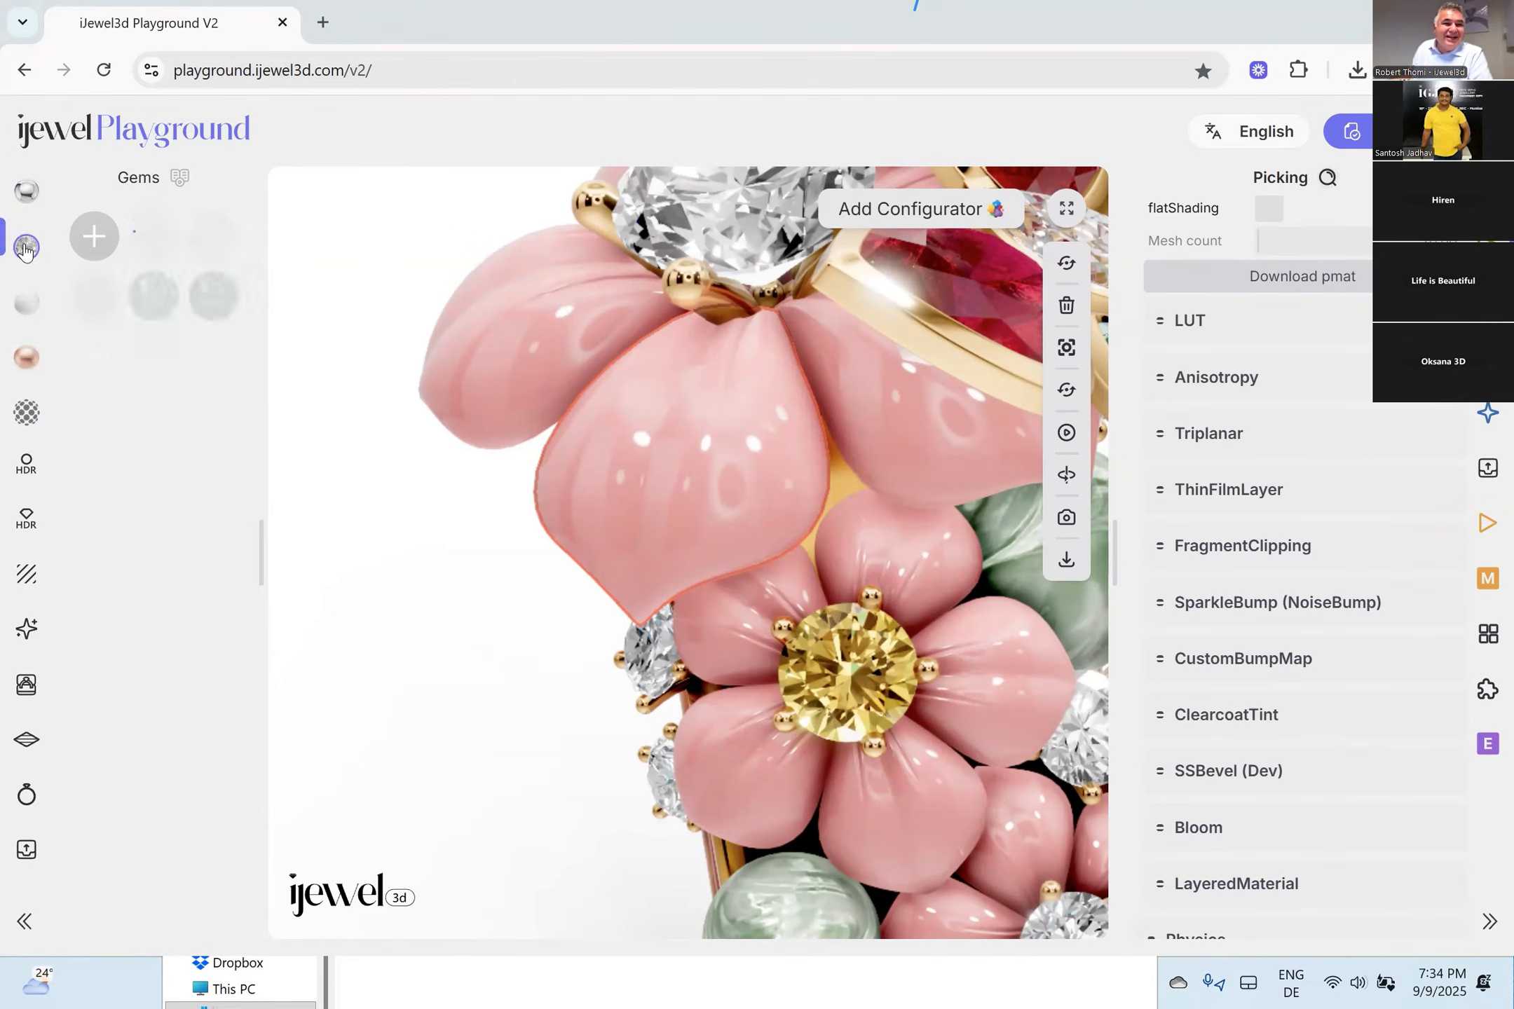
scroll(194, 505, down, 15)
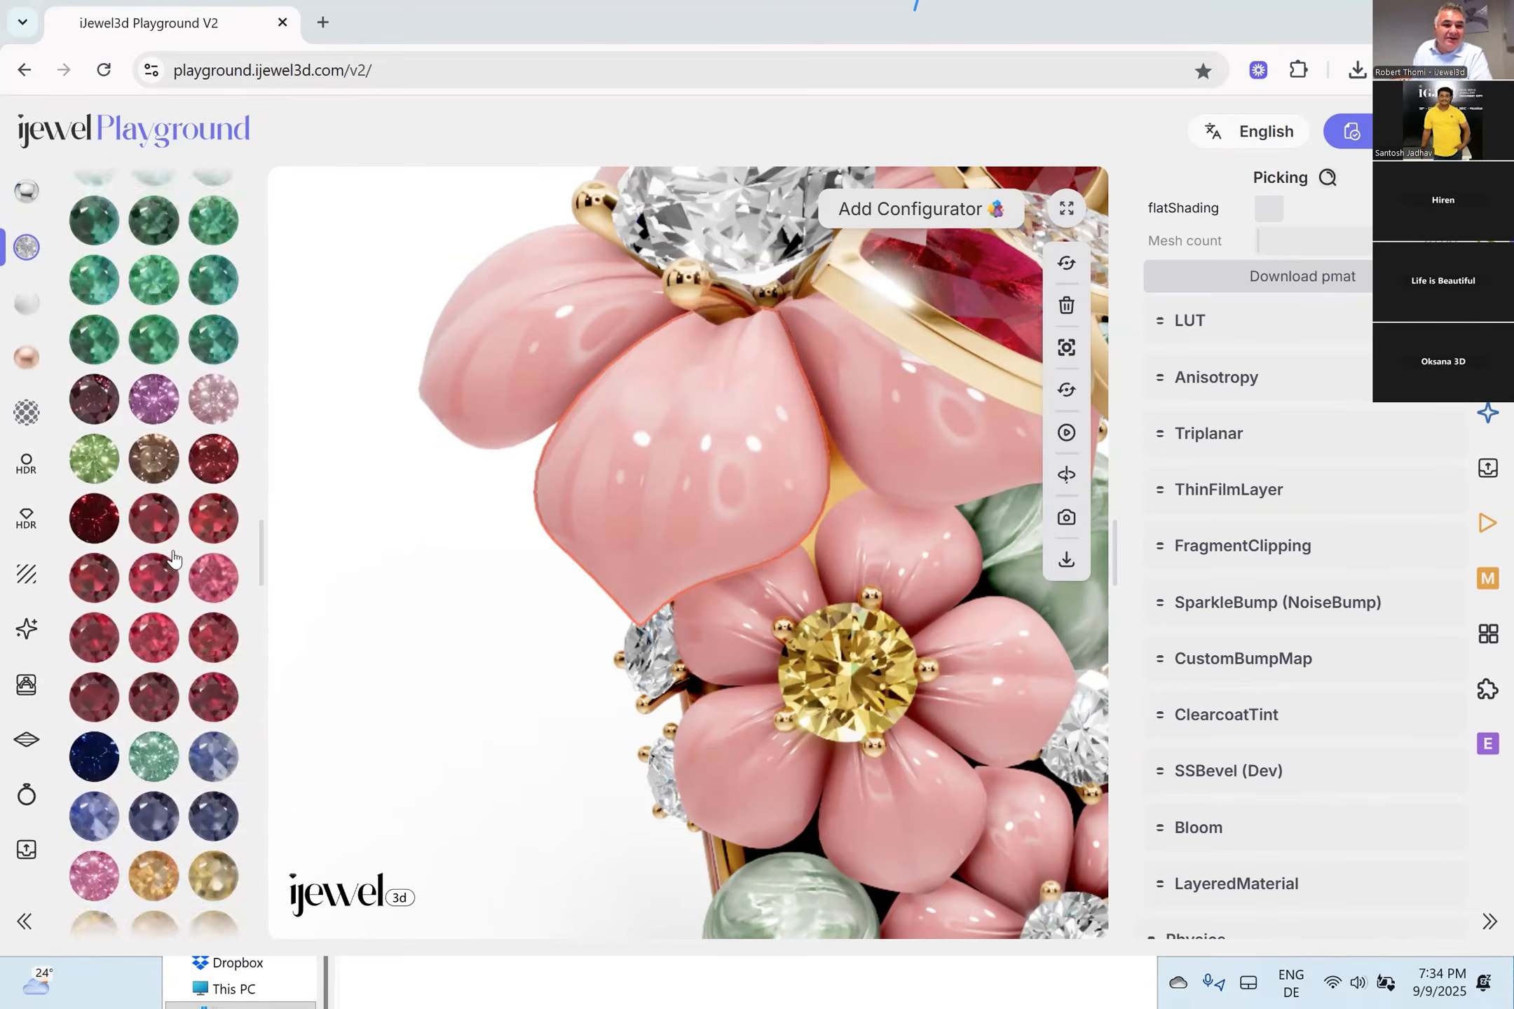
scroll(154, 547, up, 8)
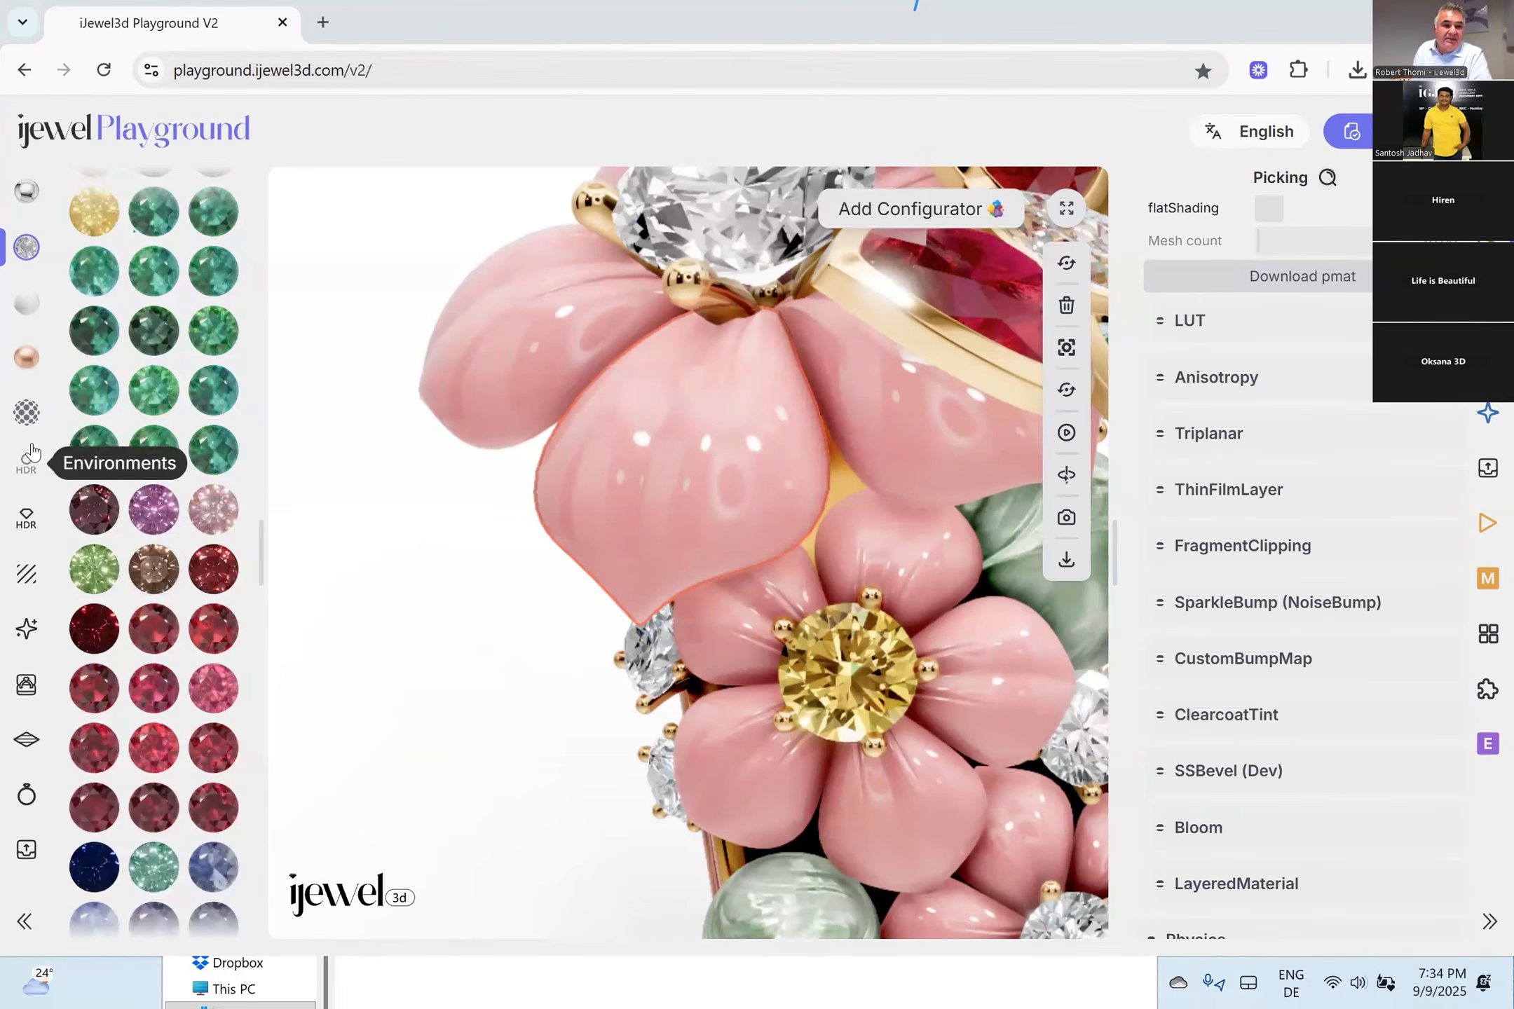
click(26, 412)
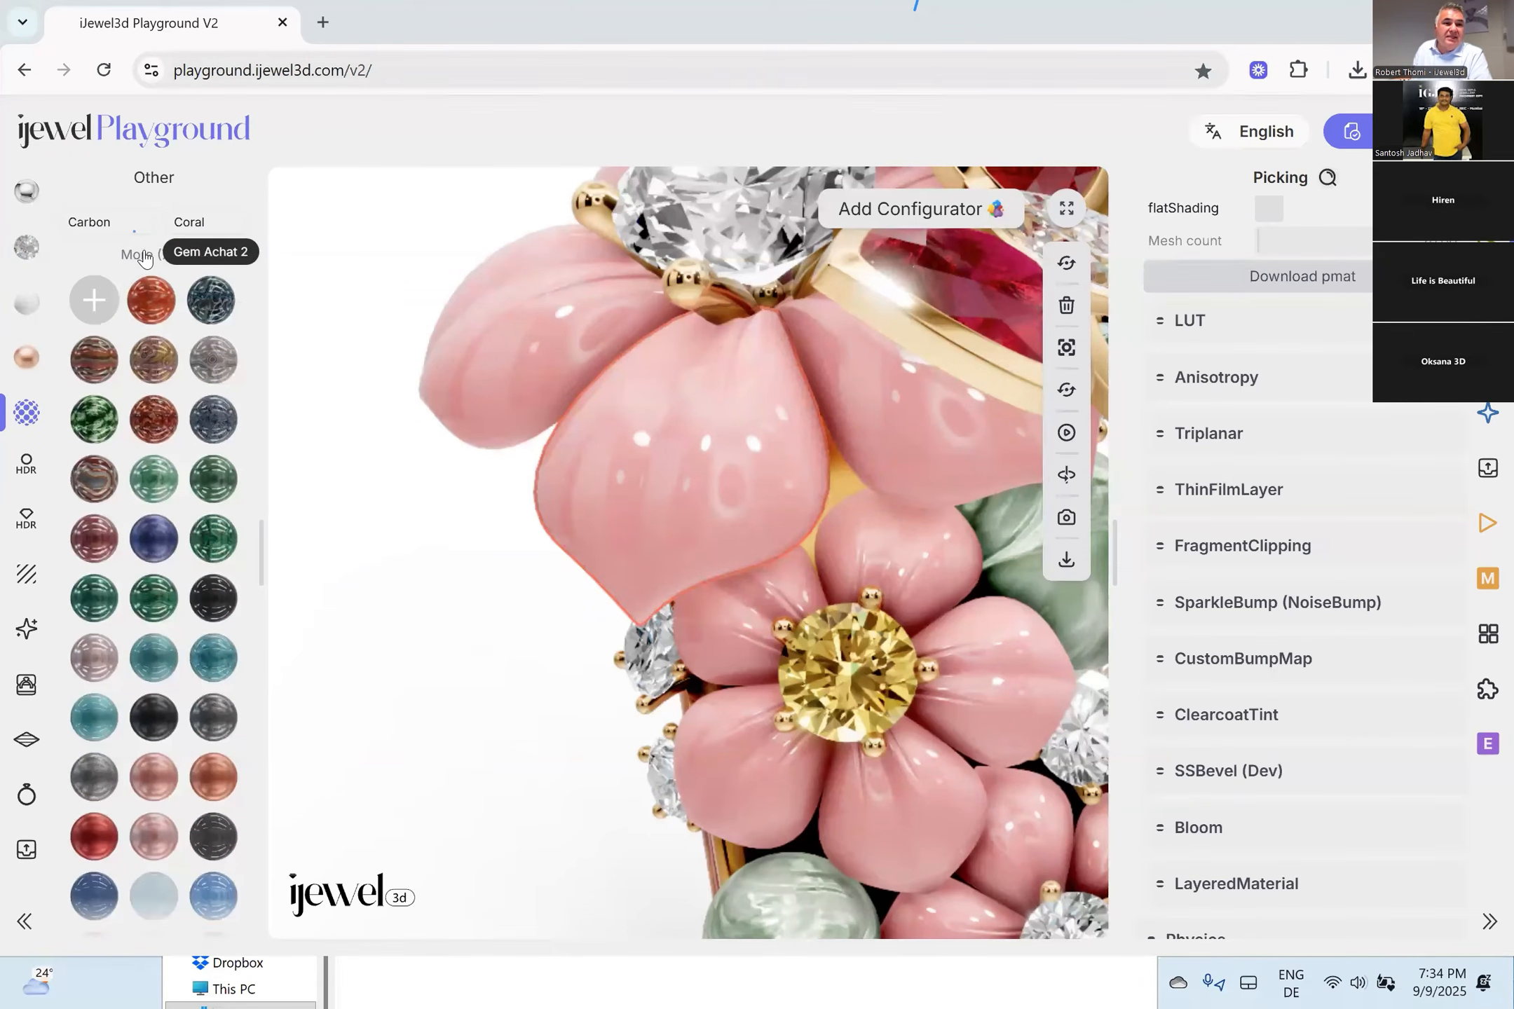
click(142, 255)
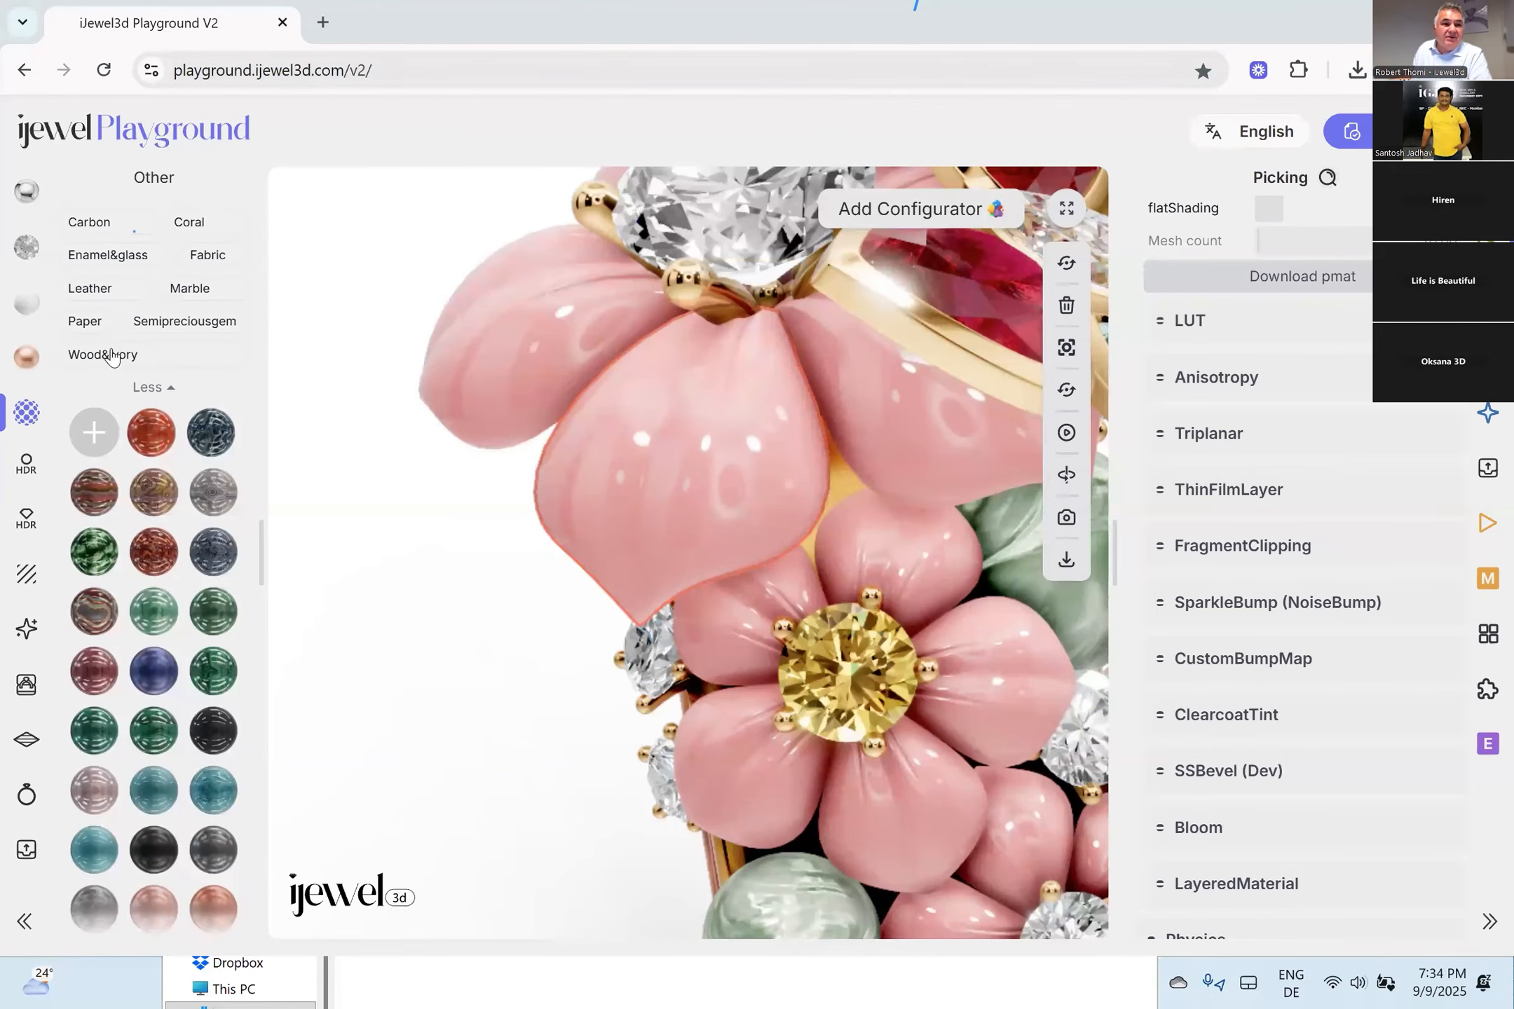
click(176, 324)
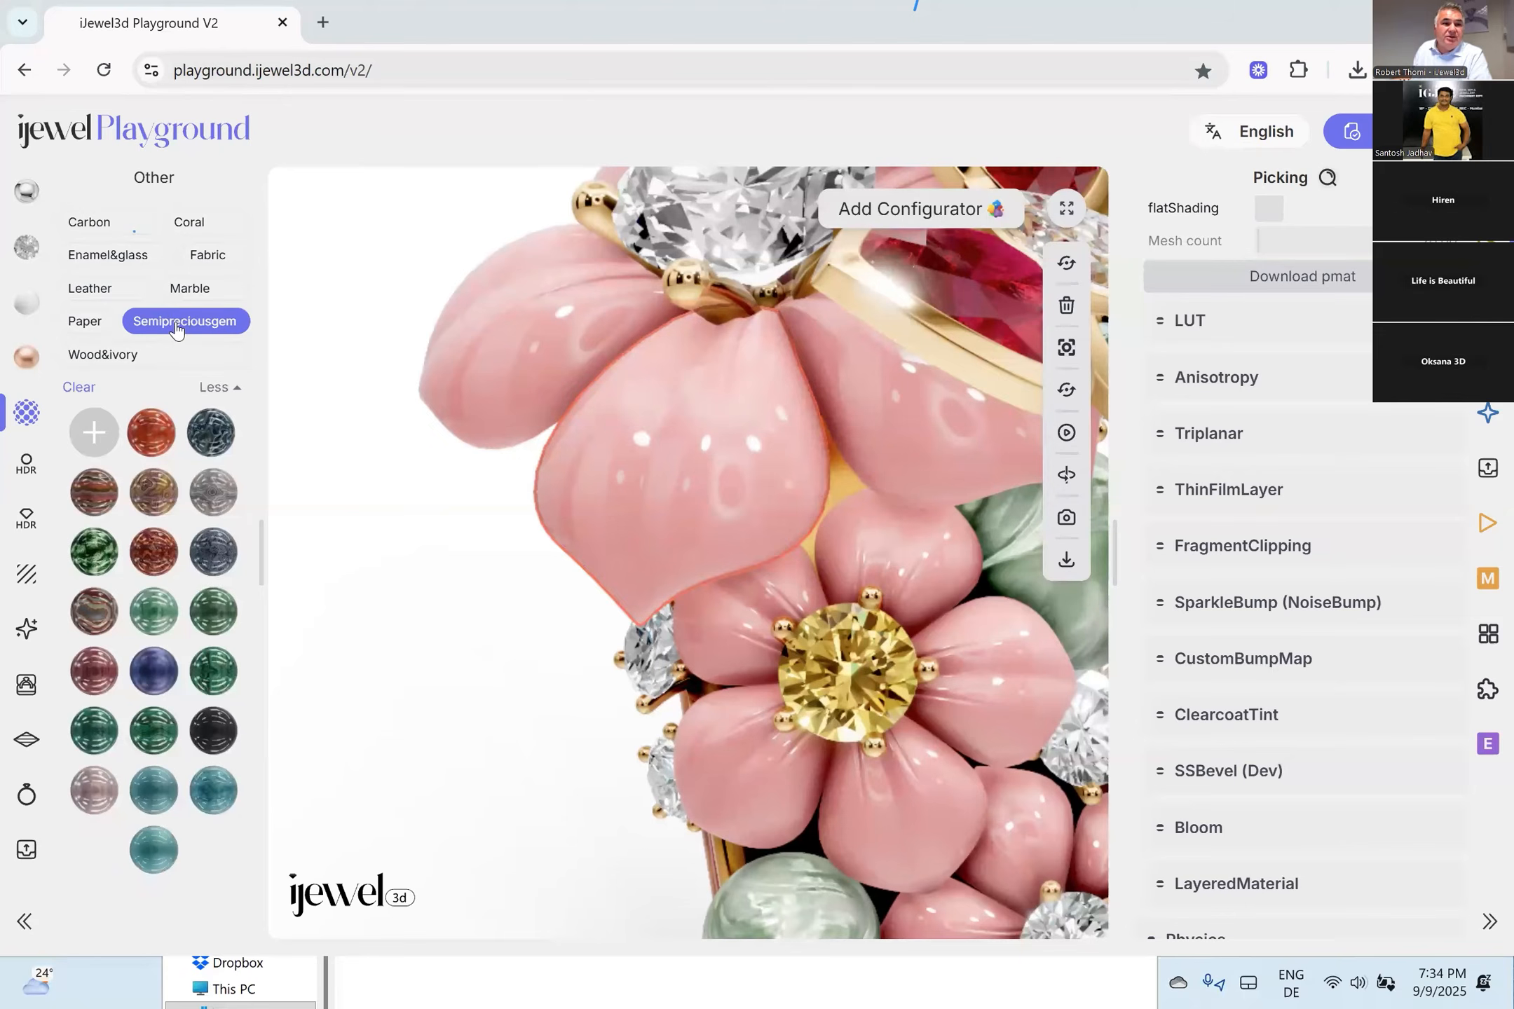
Try the orange-red agate, mossy green agate, gold-flecked dark blue and two turquoise semiprecious presets on the petals.
click(153, 437)
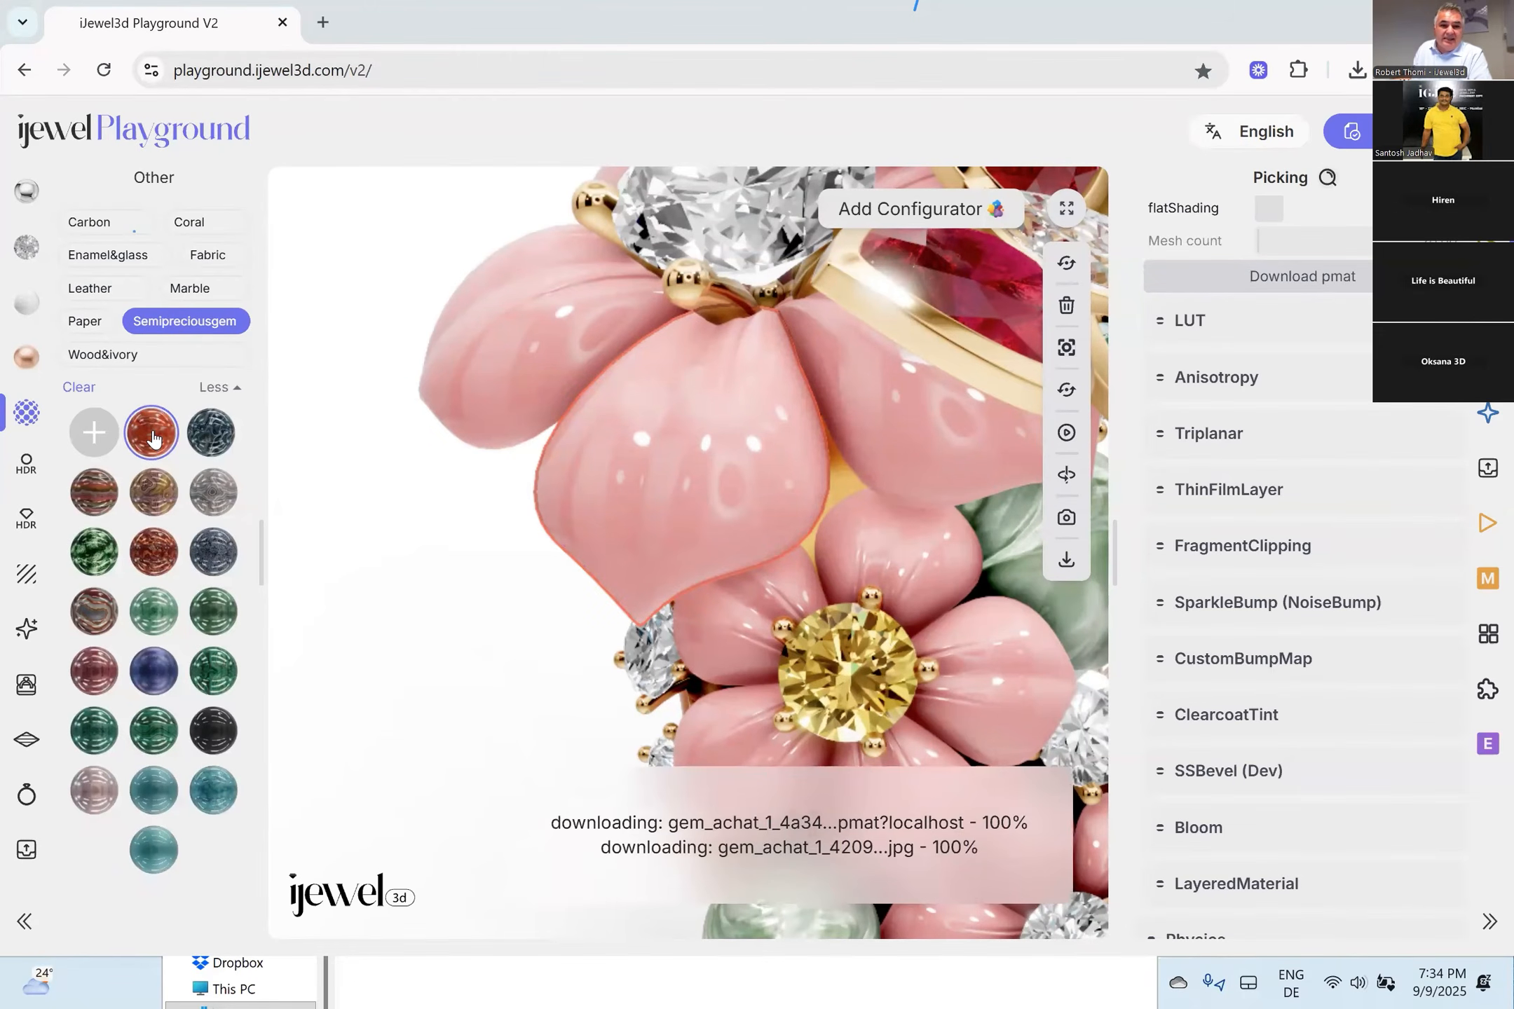
click(100, 561)
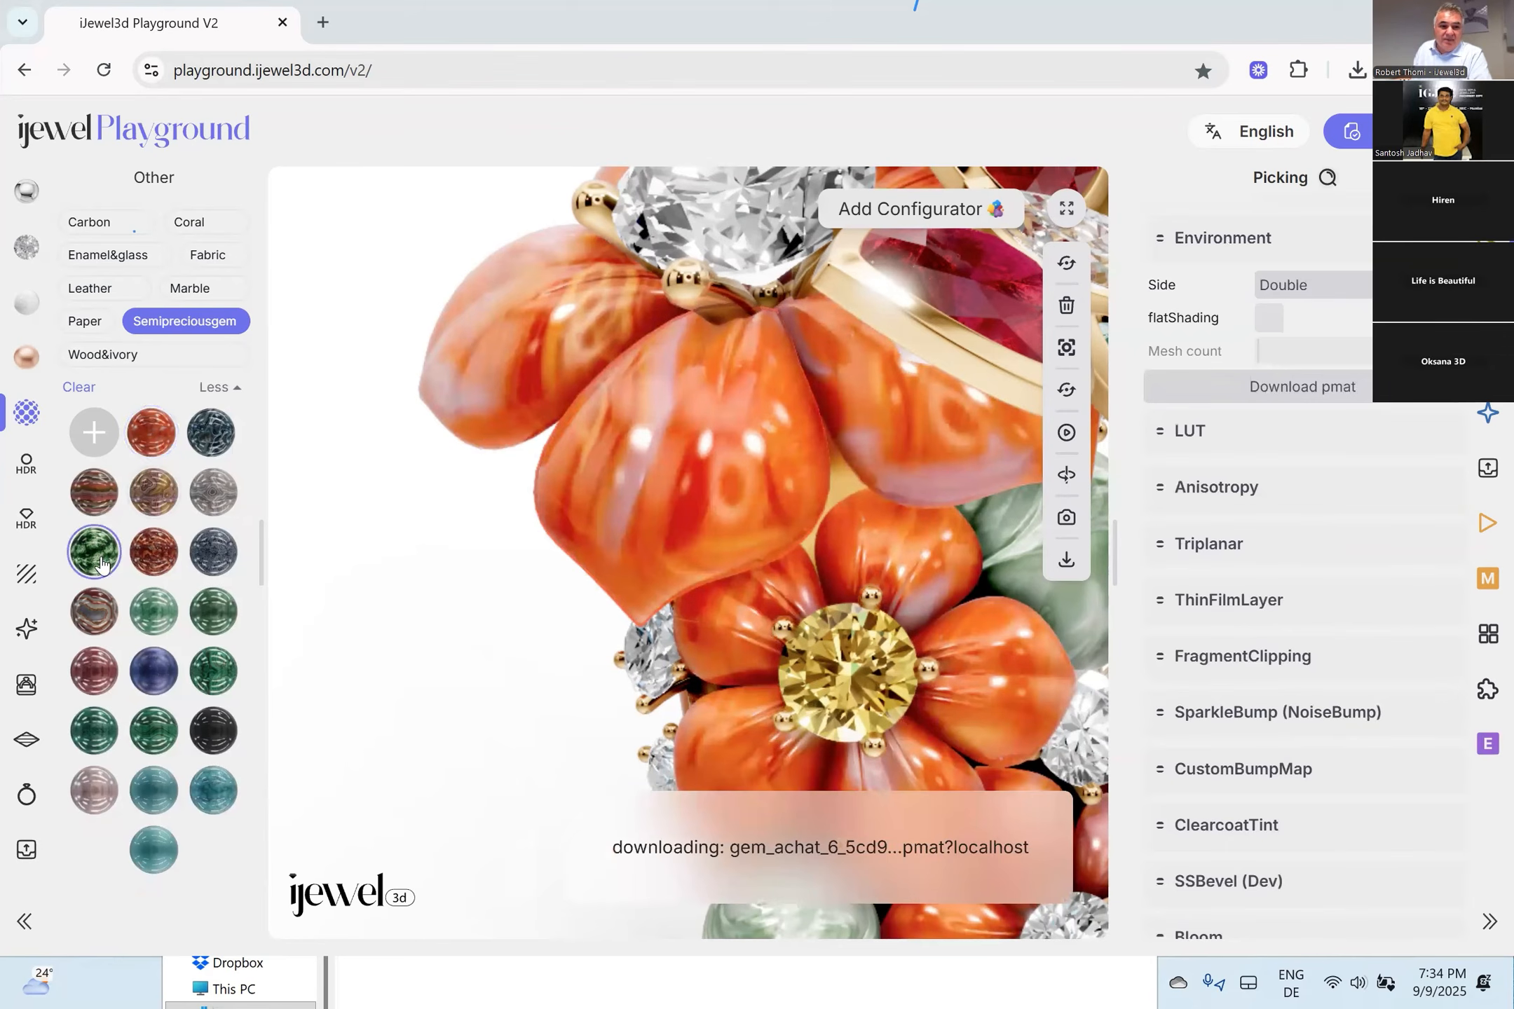
click(154, 672)
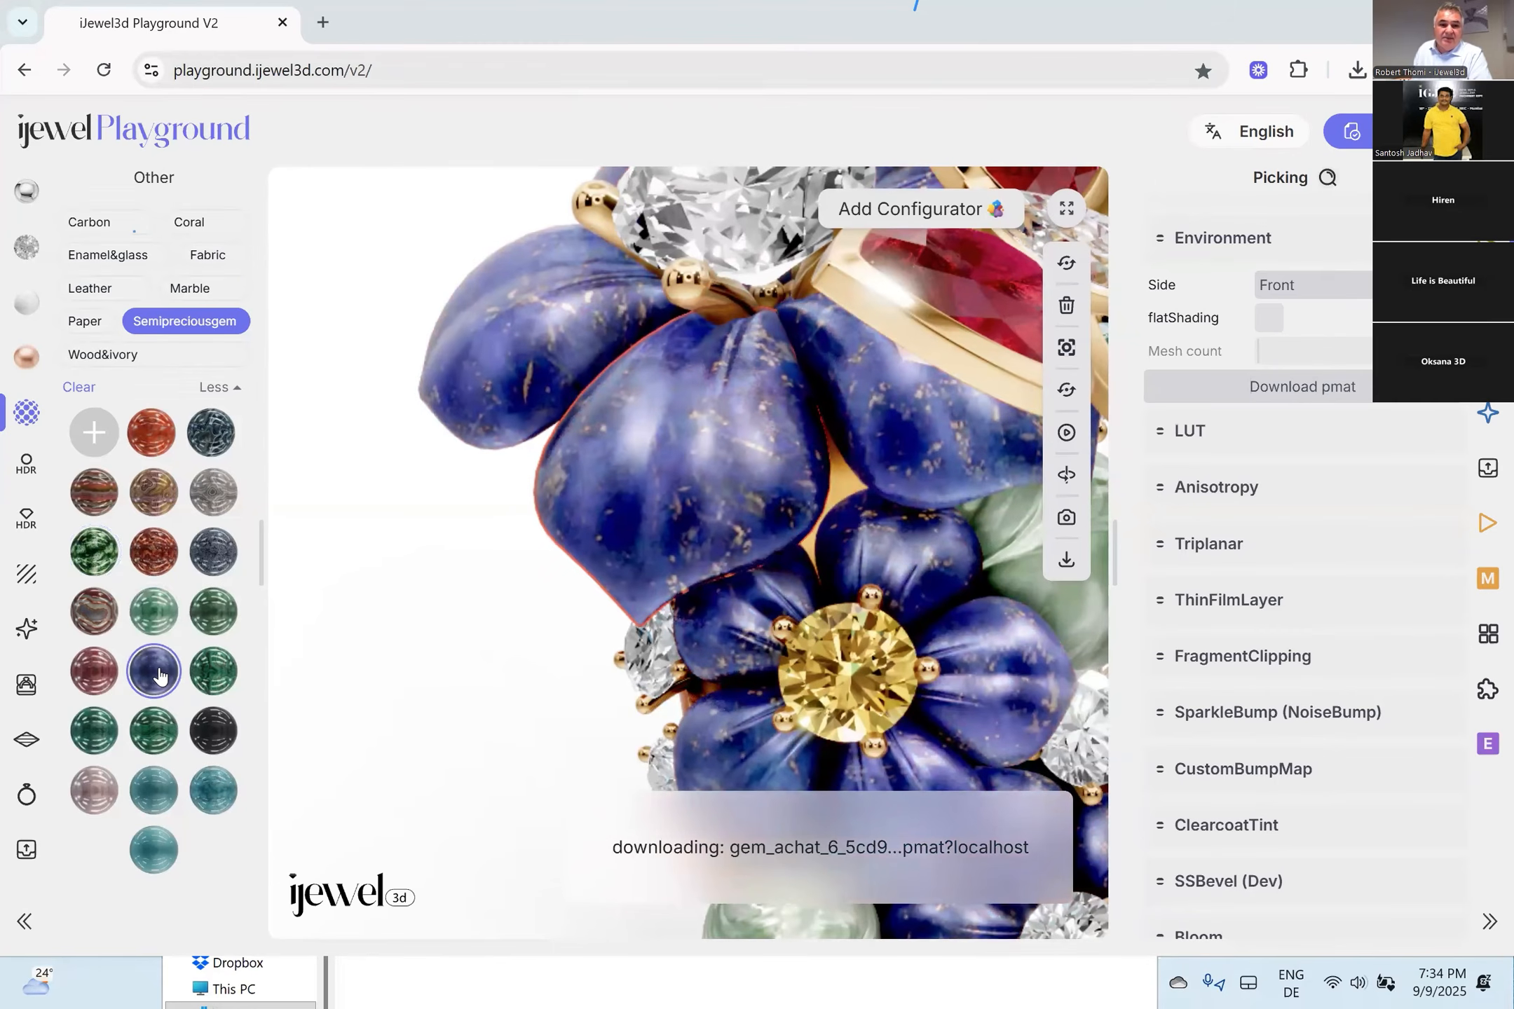
click(159, 850)
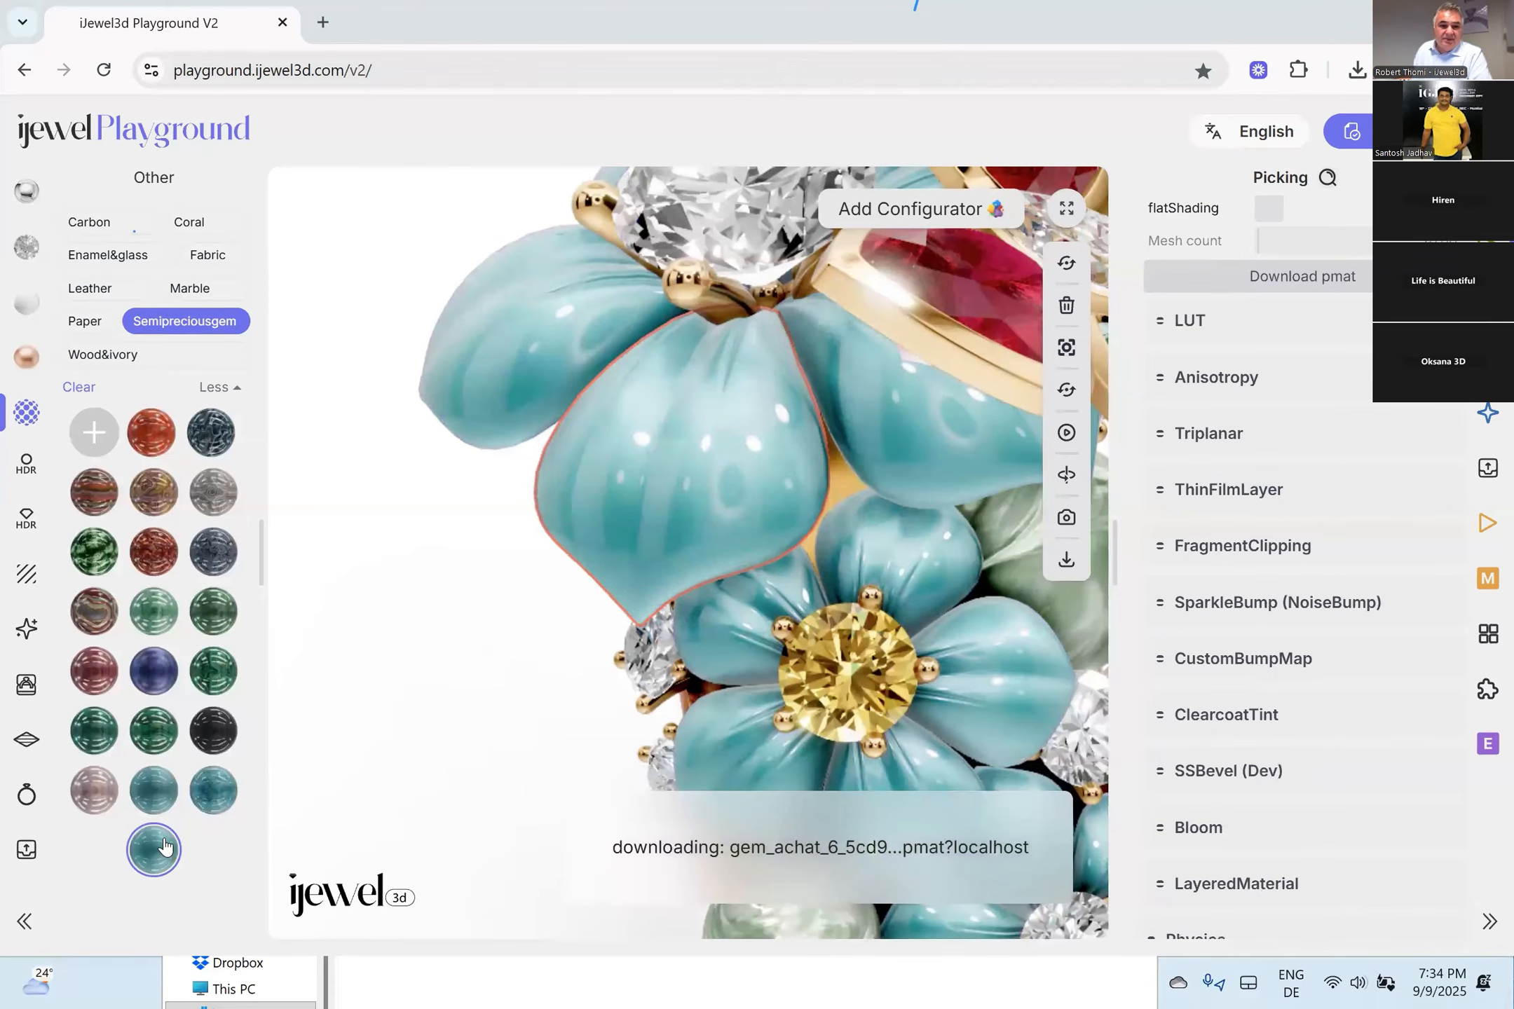
click(214, 790)
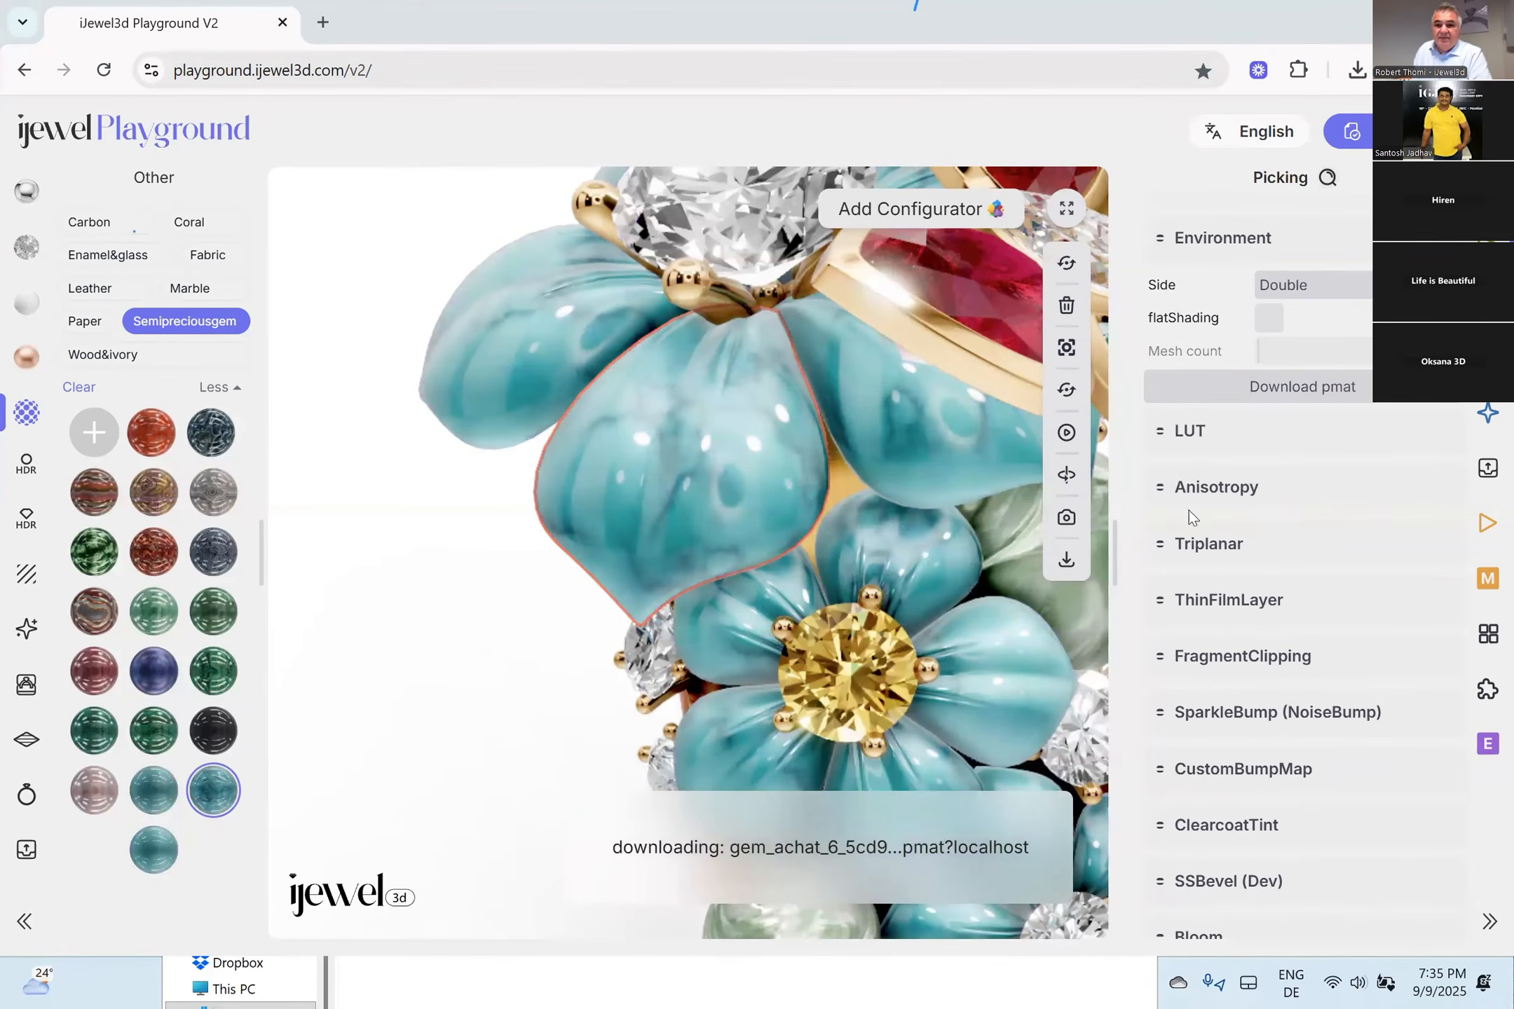
scroll(1293, 449, down, 4)
scroll(1288, 413, up, 12)
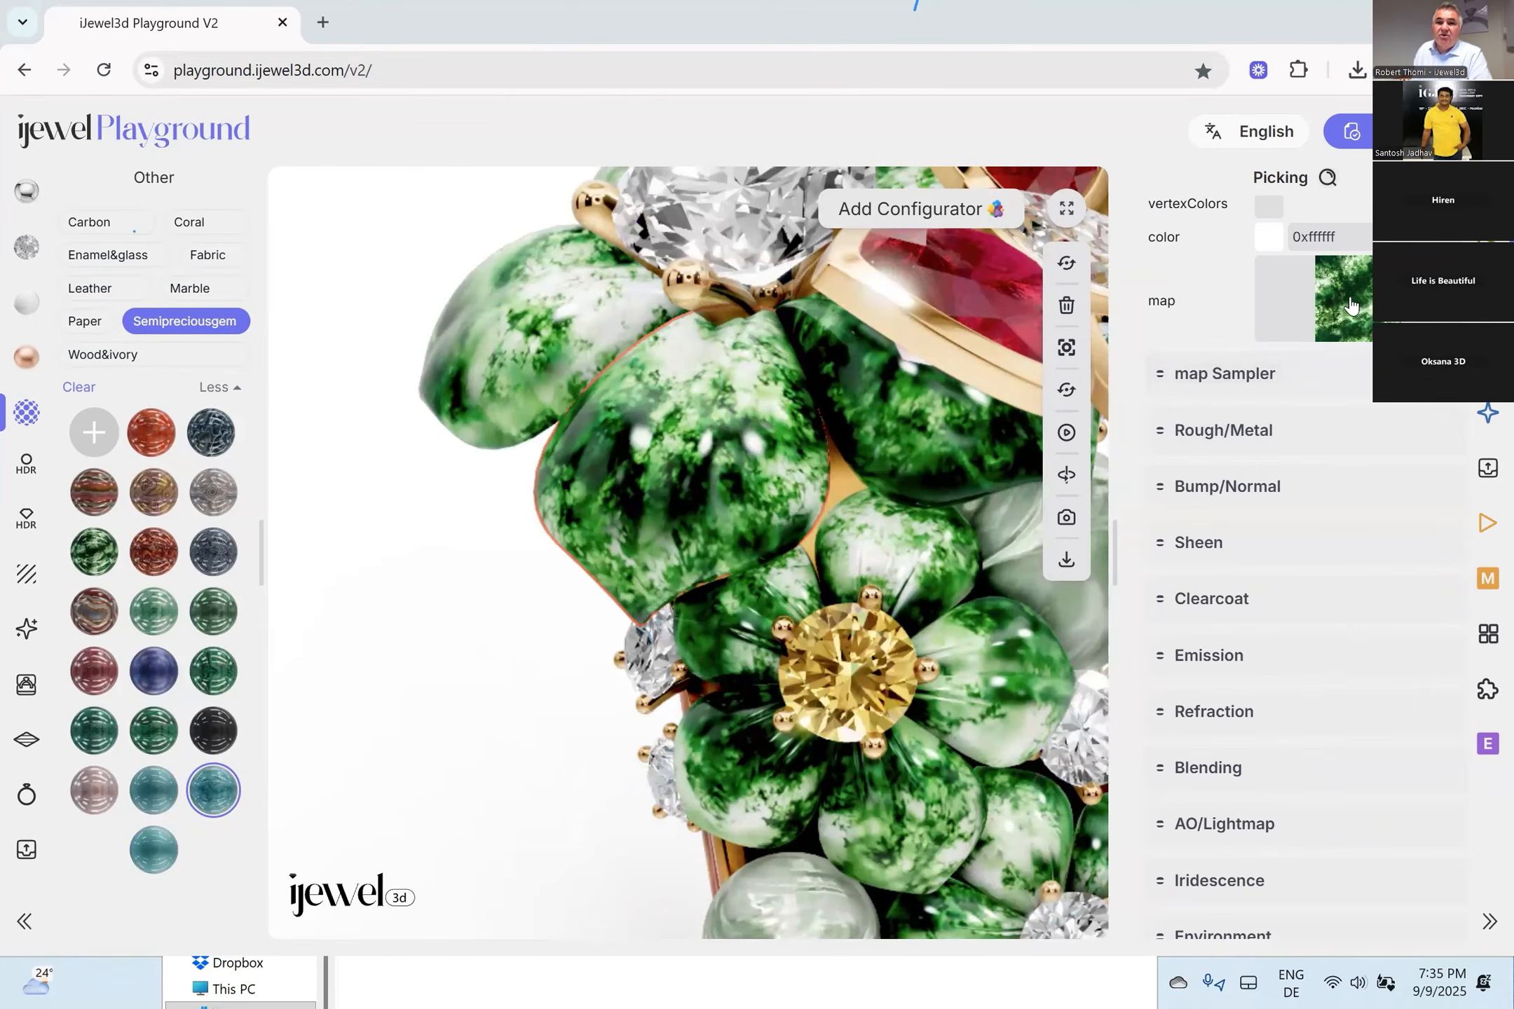
Apply the brown and golden banded agate preset to the petals and view its pattern from another side.
click(153, 487)
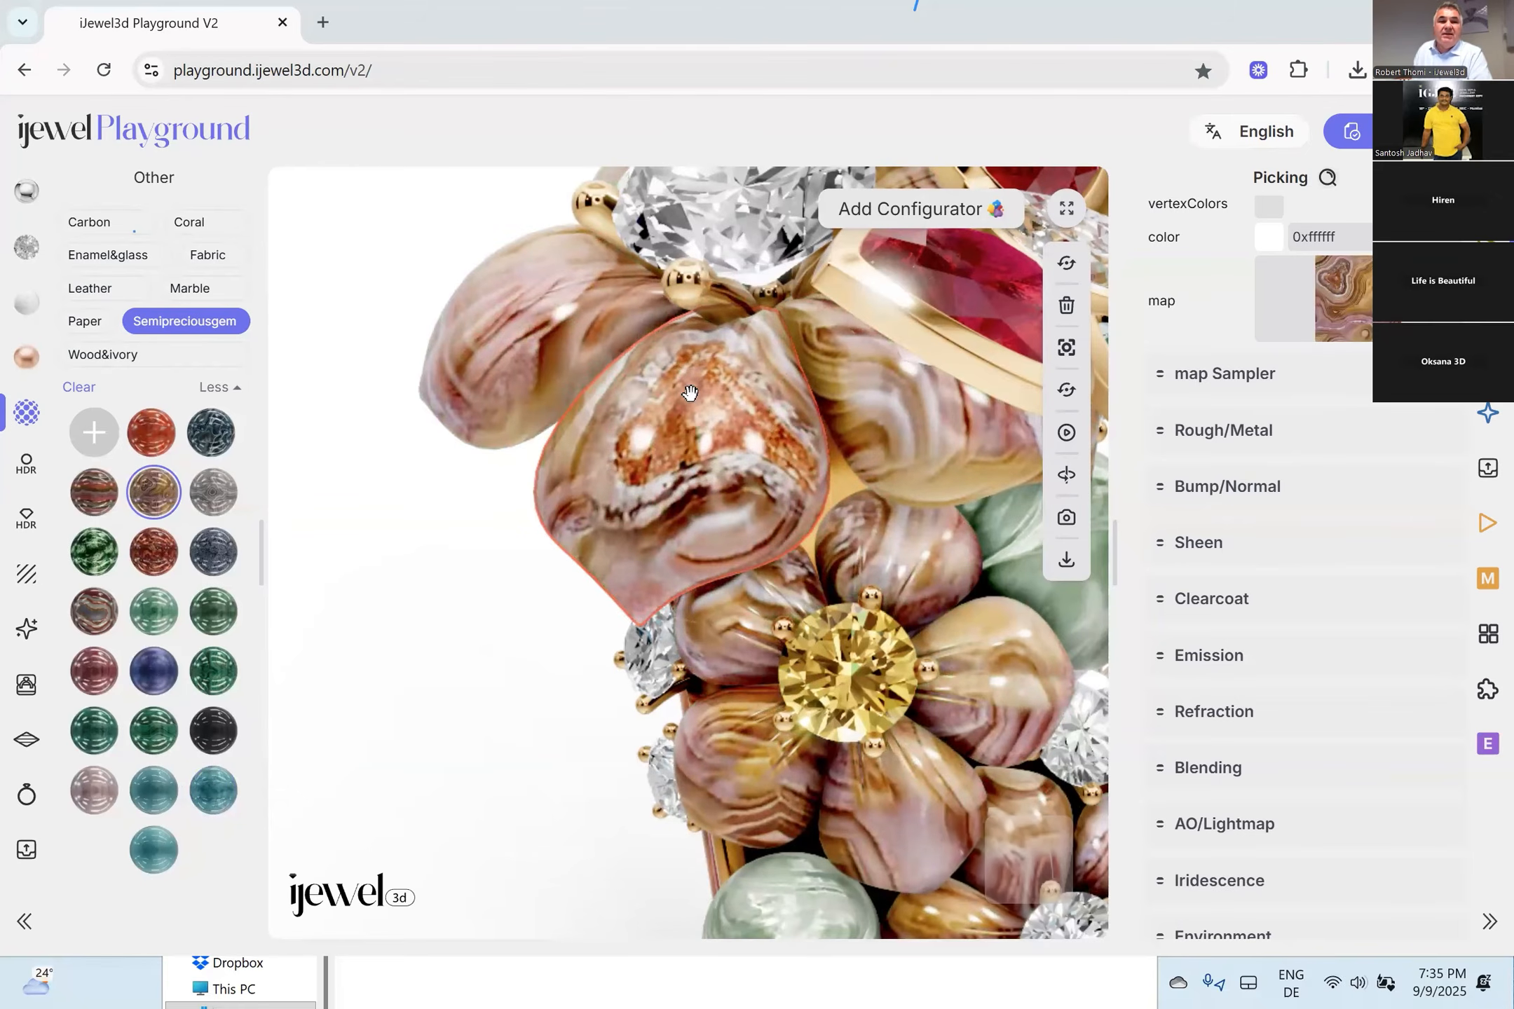
drag(721, 444, 795, 447)
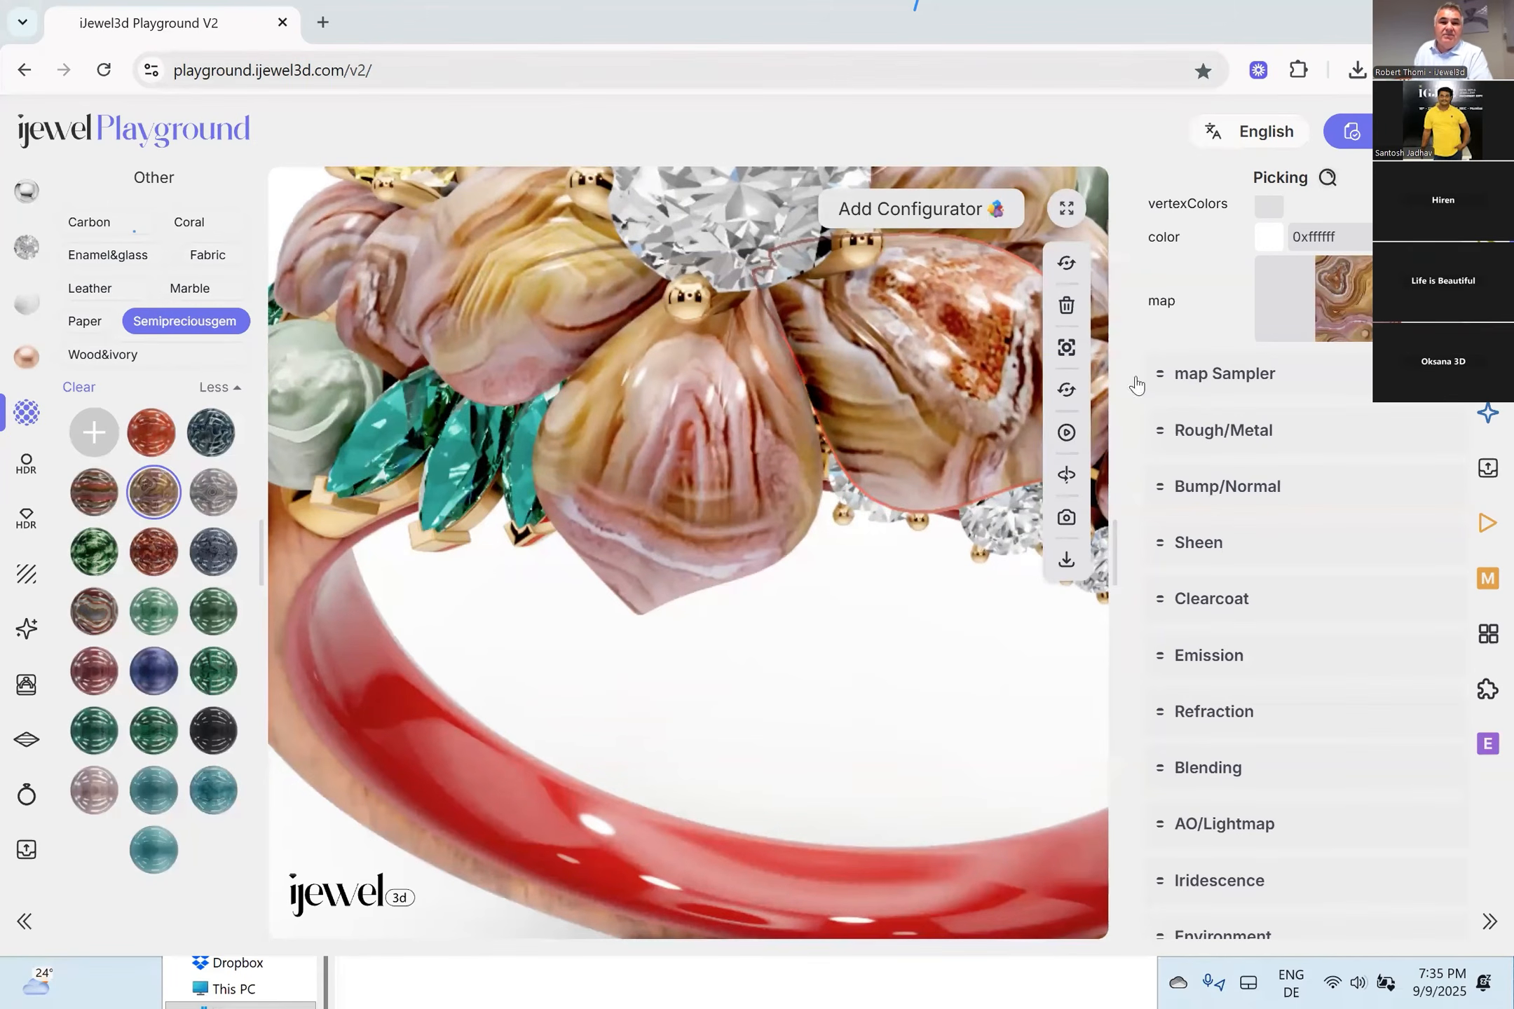
View the butterfly and agate petals from the front of the floral ring and clear the petal selection.
scroll(779, 515, down, 5)
drag(743, 554, 612, 568)
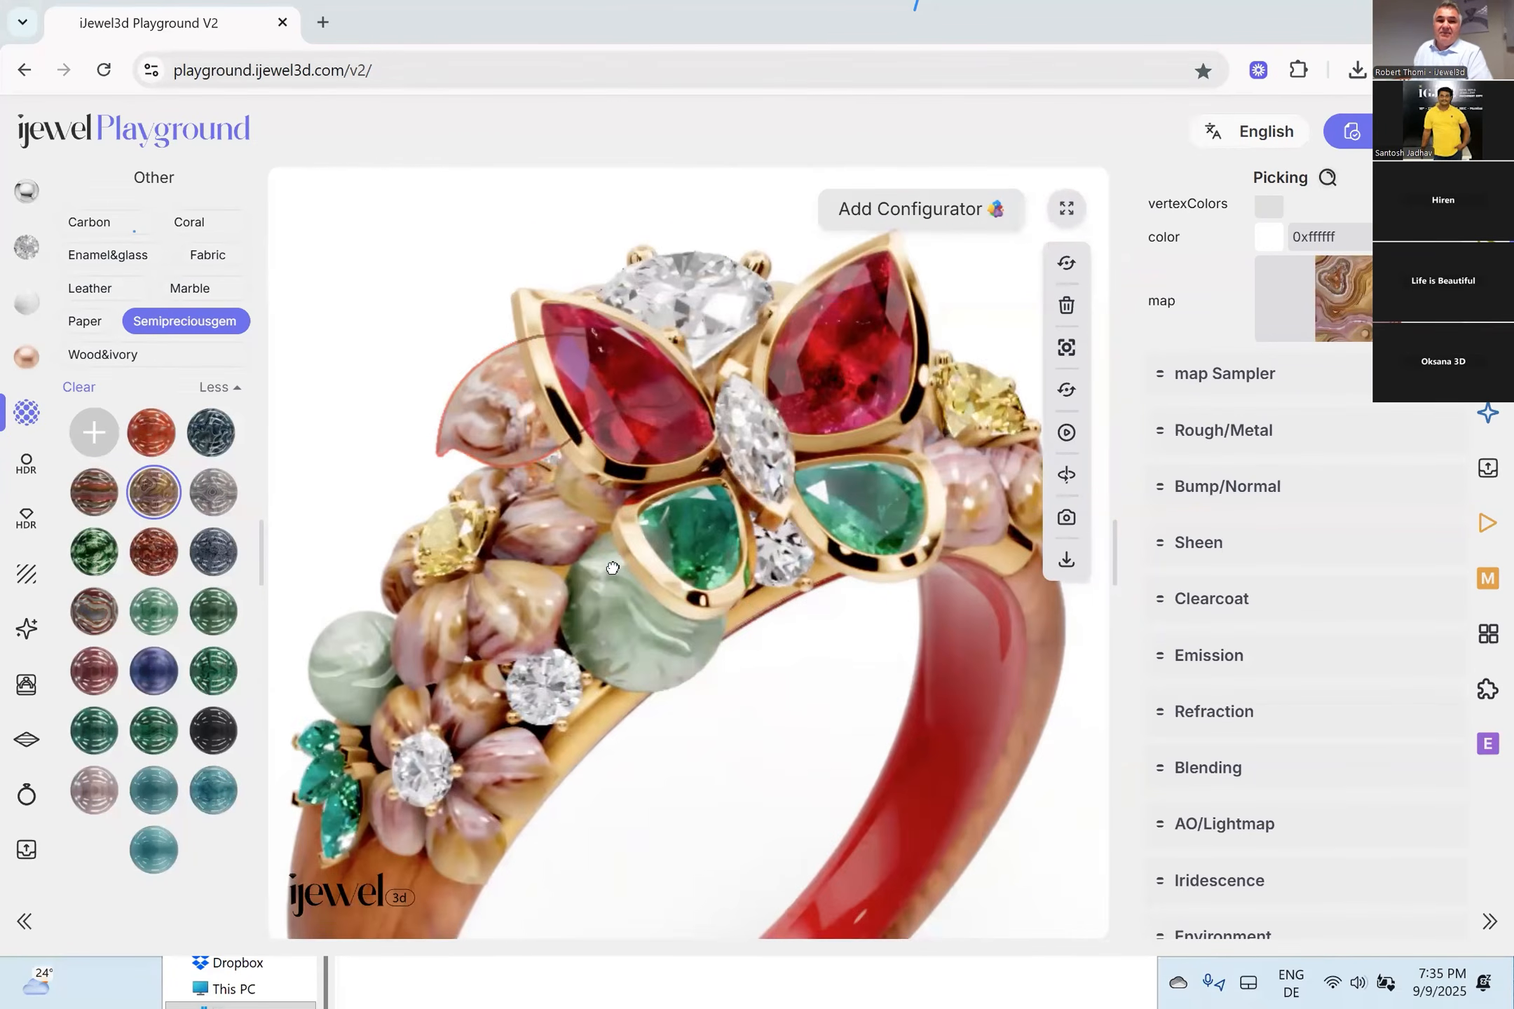
drag(703, 676, 733, 650)
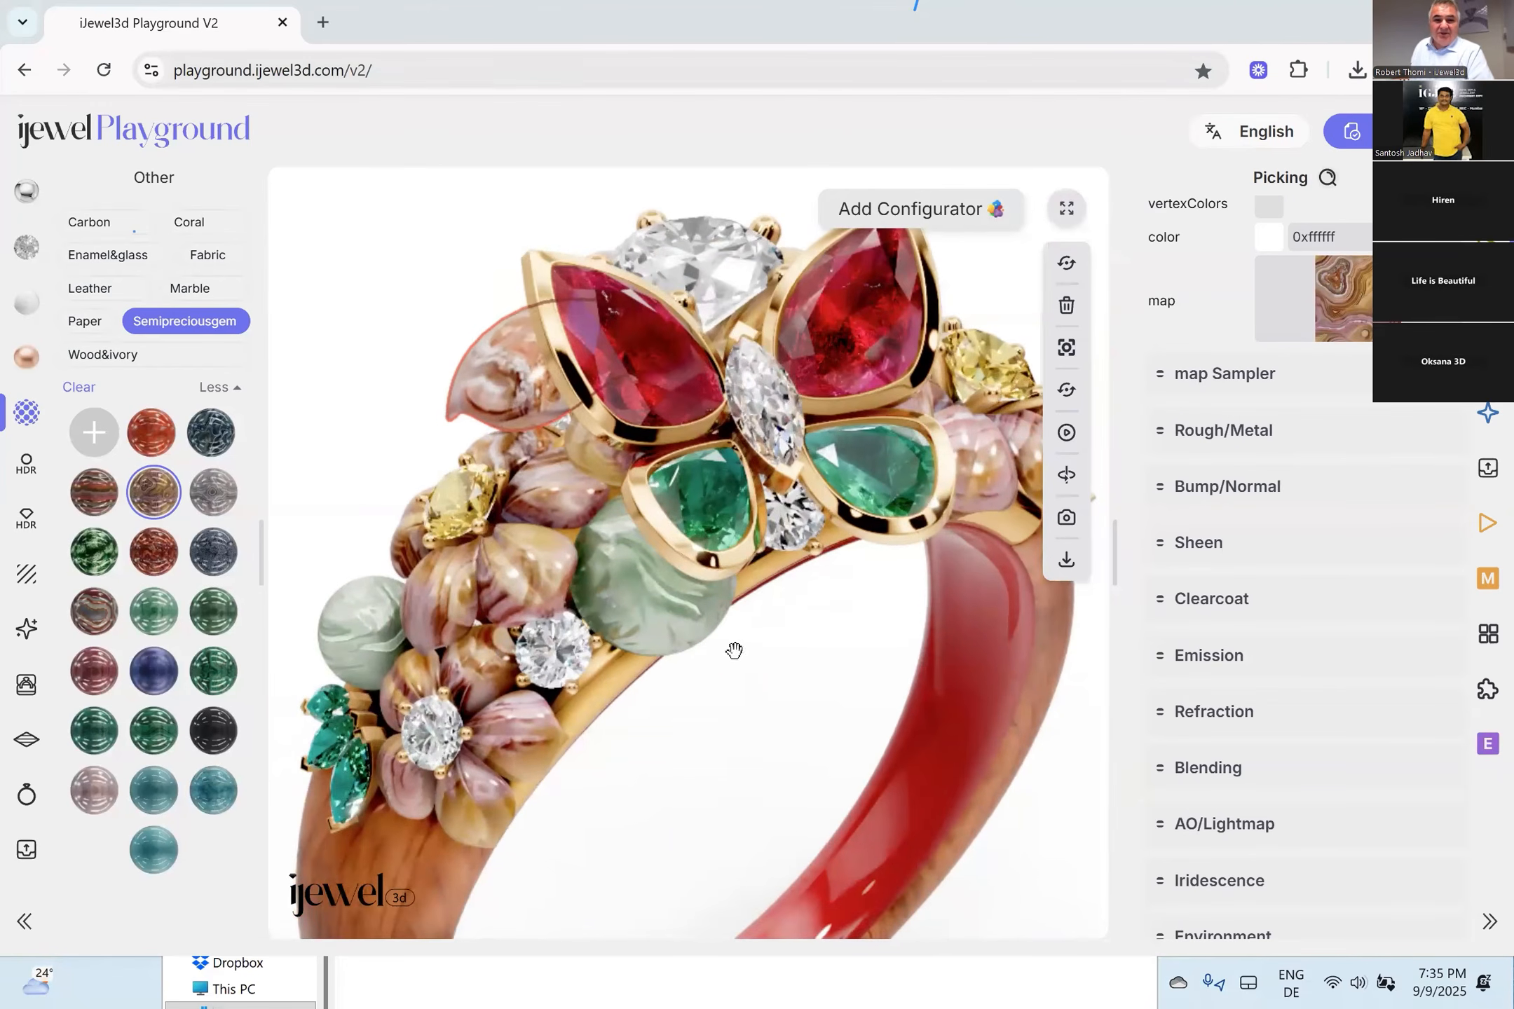
click(777, 697)
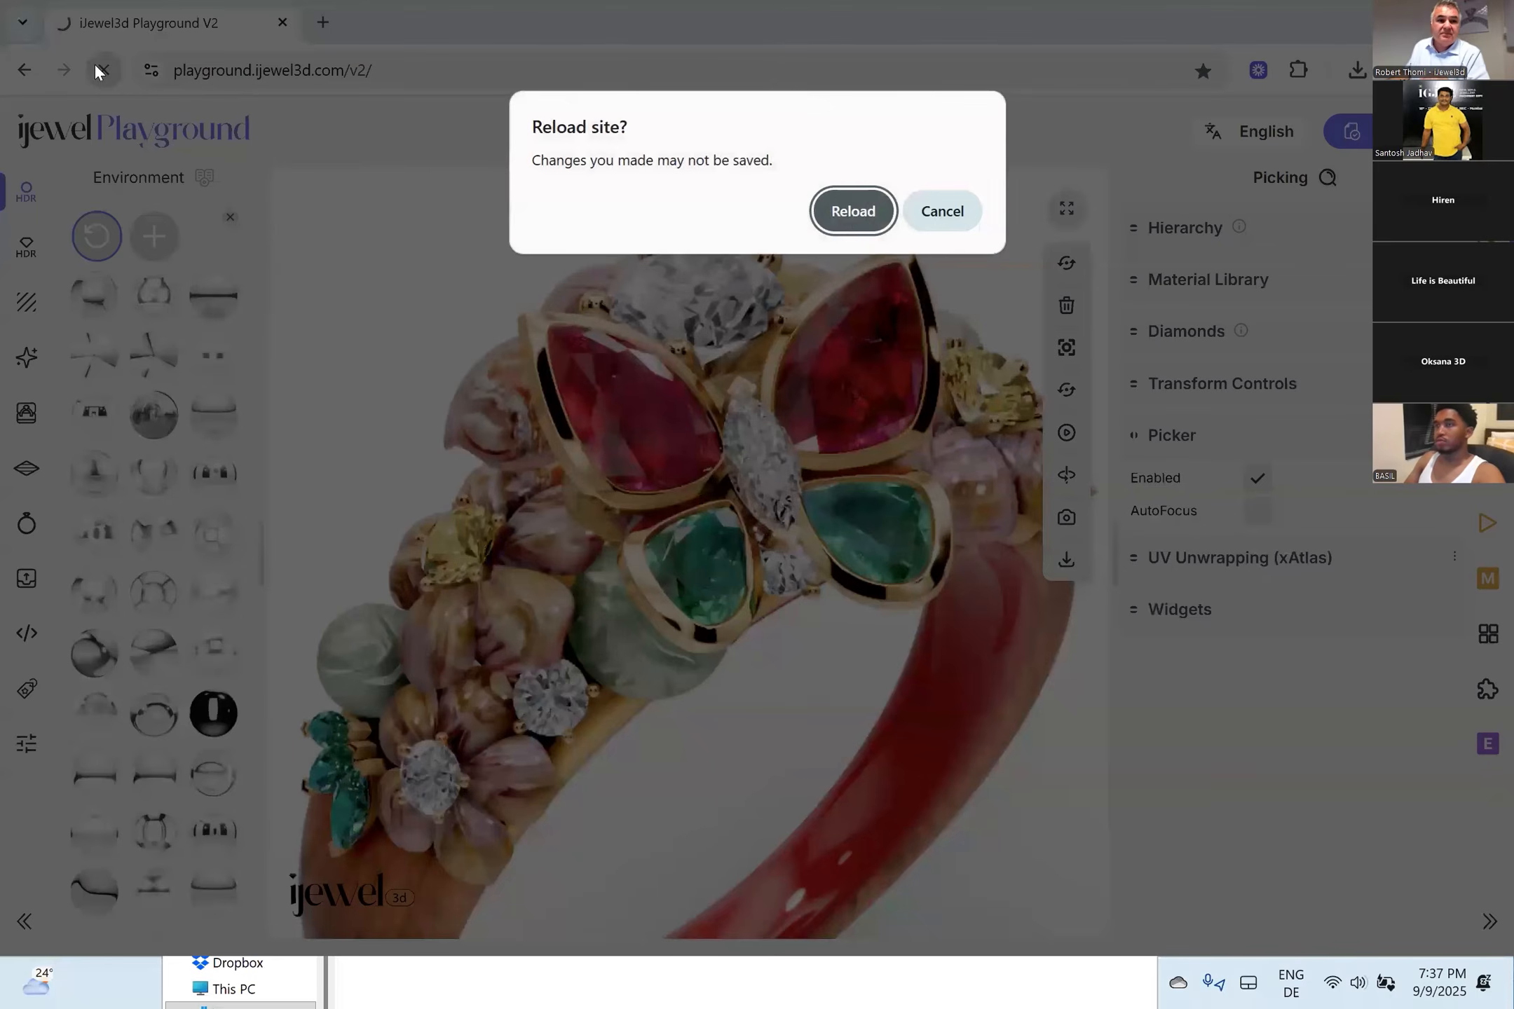
Reload the playground, discarding the floral ring scene, and open the local model soli_halo.glb.
click(852, 210)
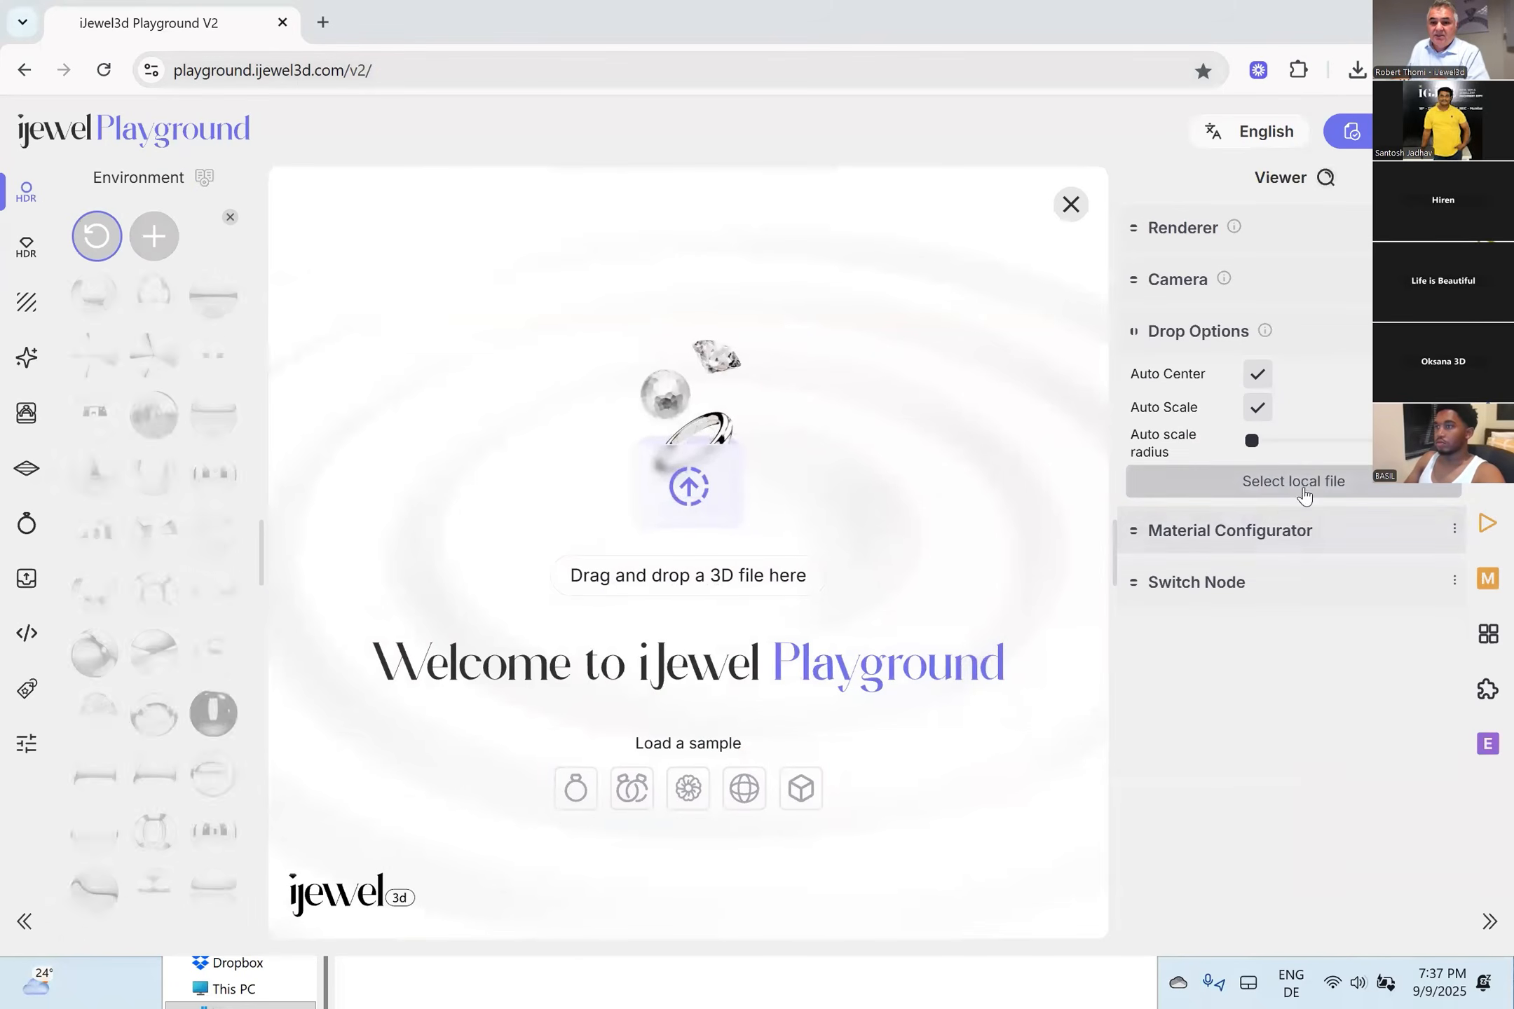
click(1296, 488)
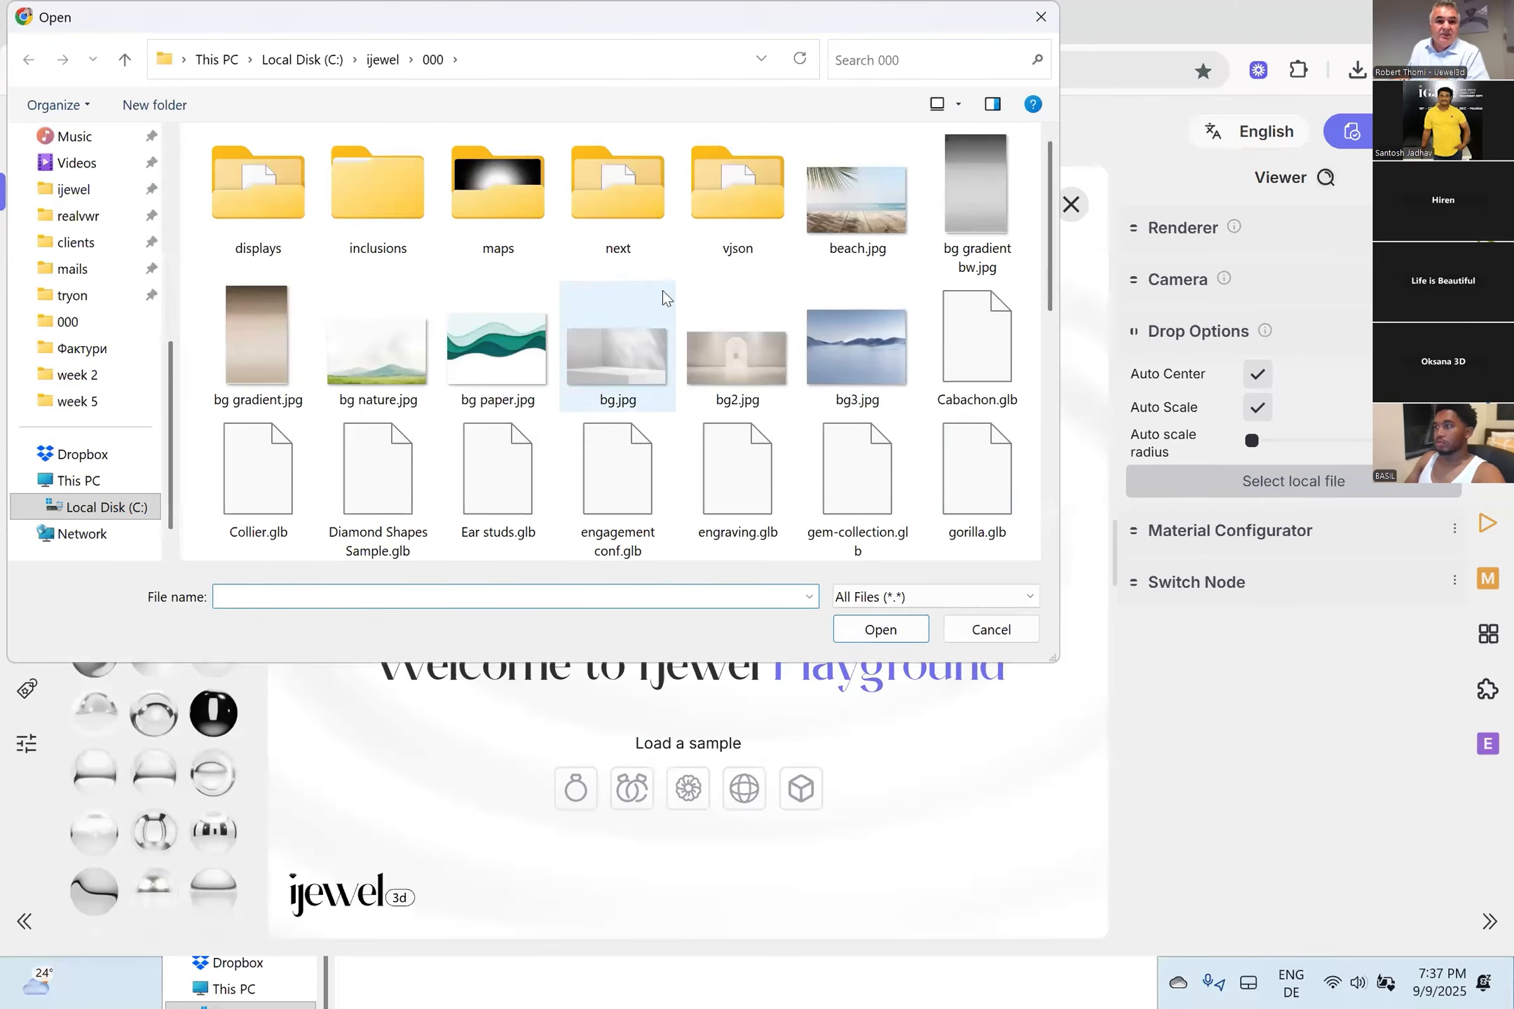
scroll(662, 290, down, 2)
scroll(553, 338, down, 2)
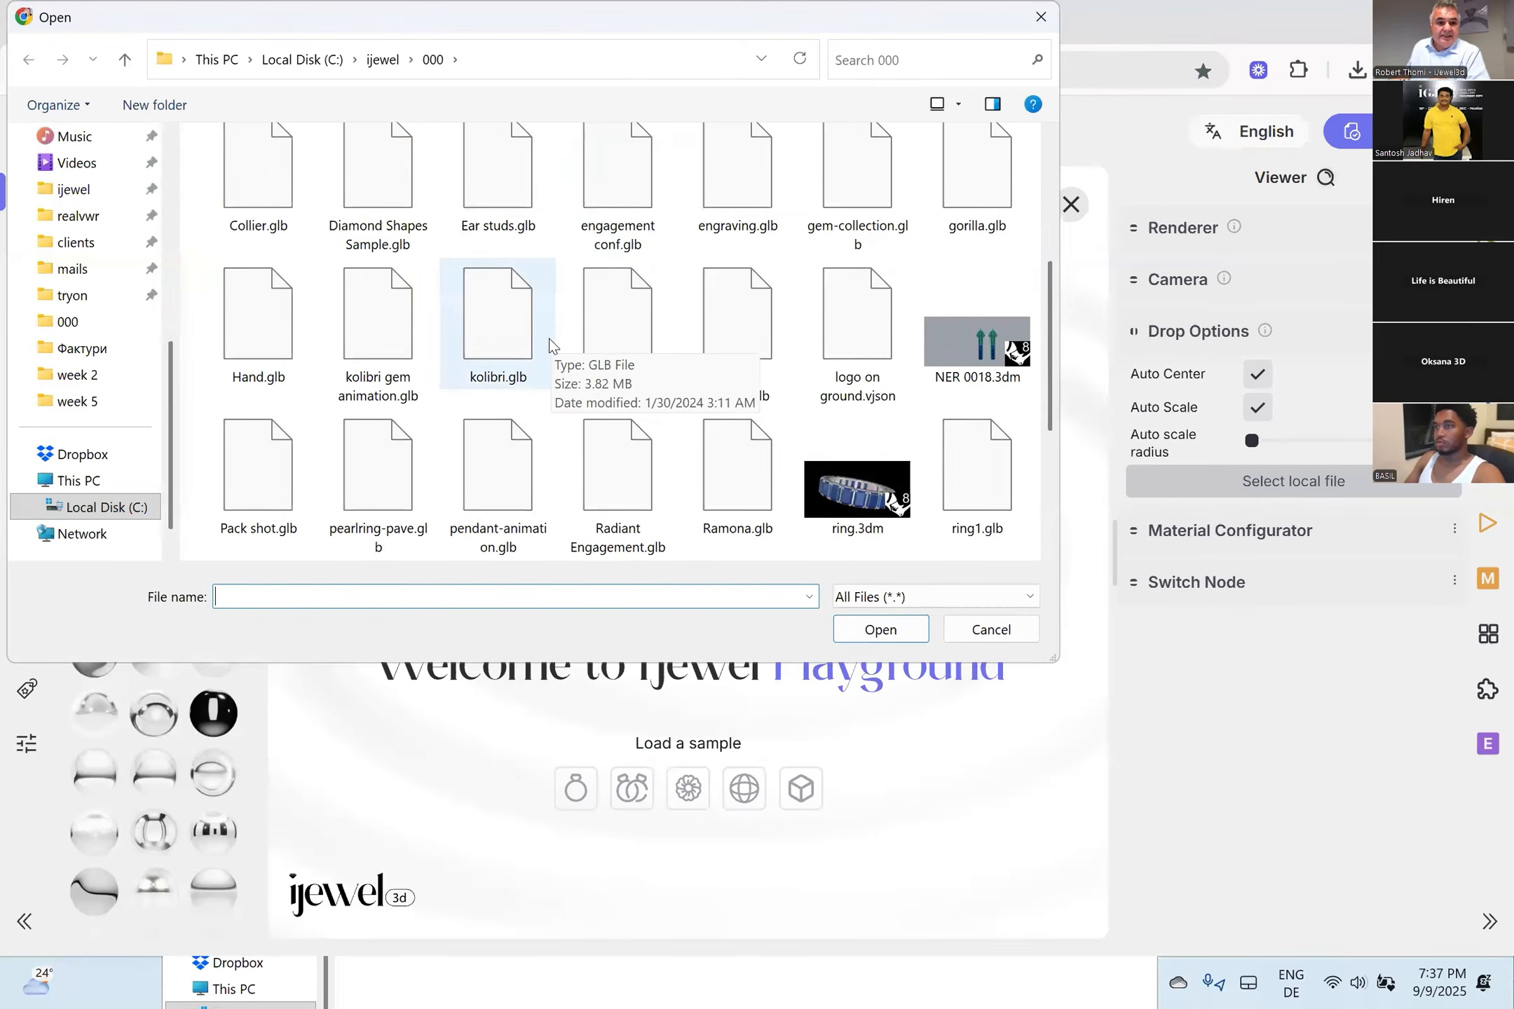
scroll(379, 330, down, 2)
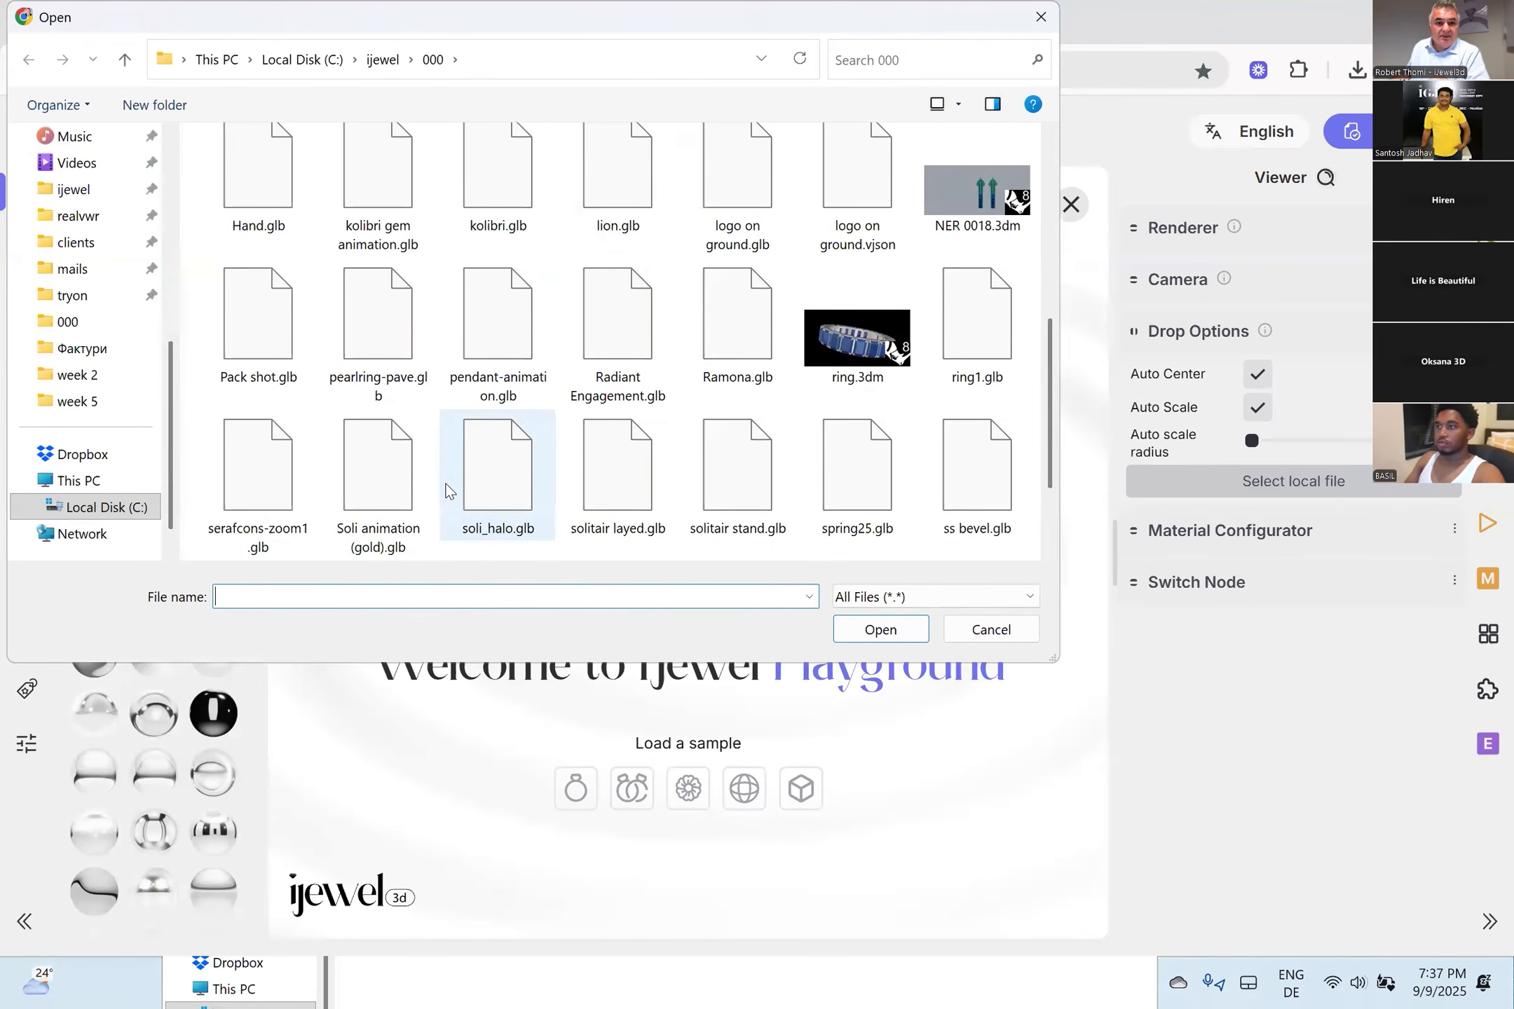
click(505, 475)
double_click(505, 475)
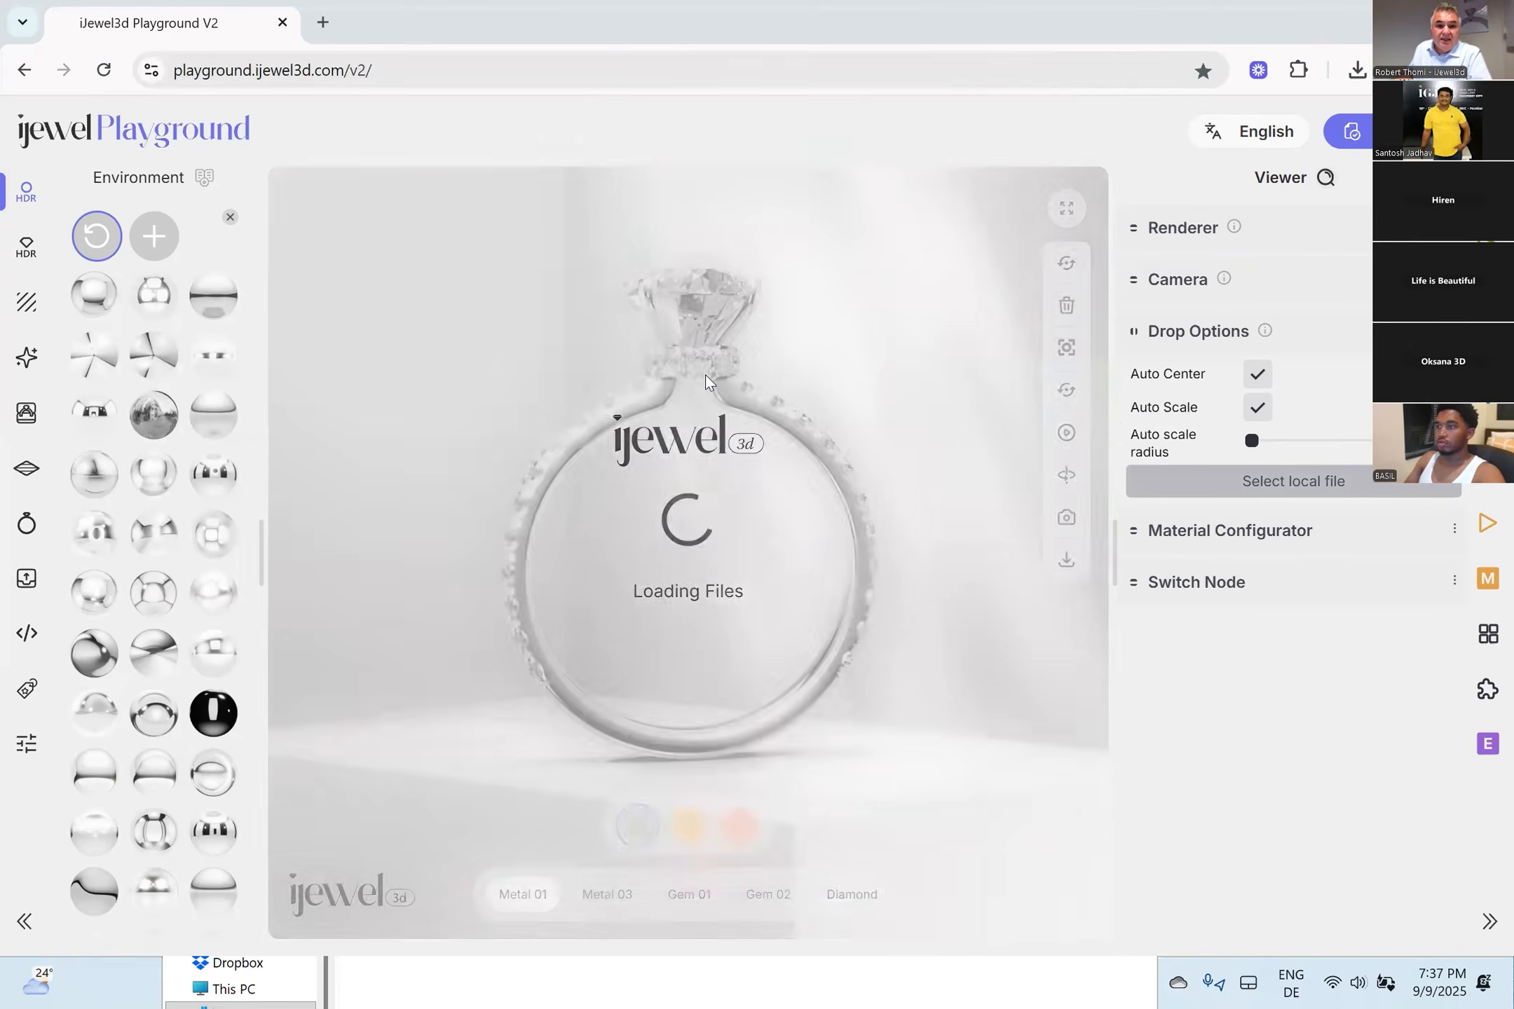
Select the round centre stone, try a red ruby preset on the gems and apply a clear diamond preset instead.
click(701, 336)
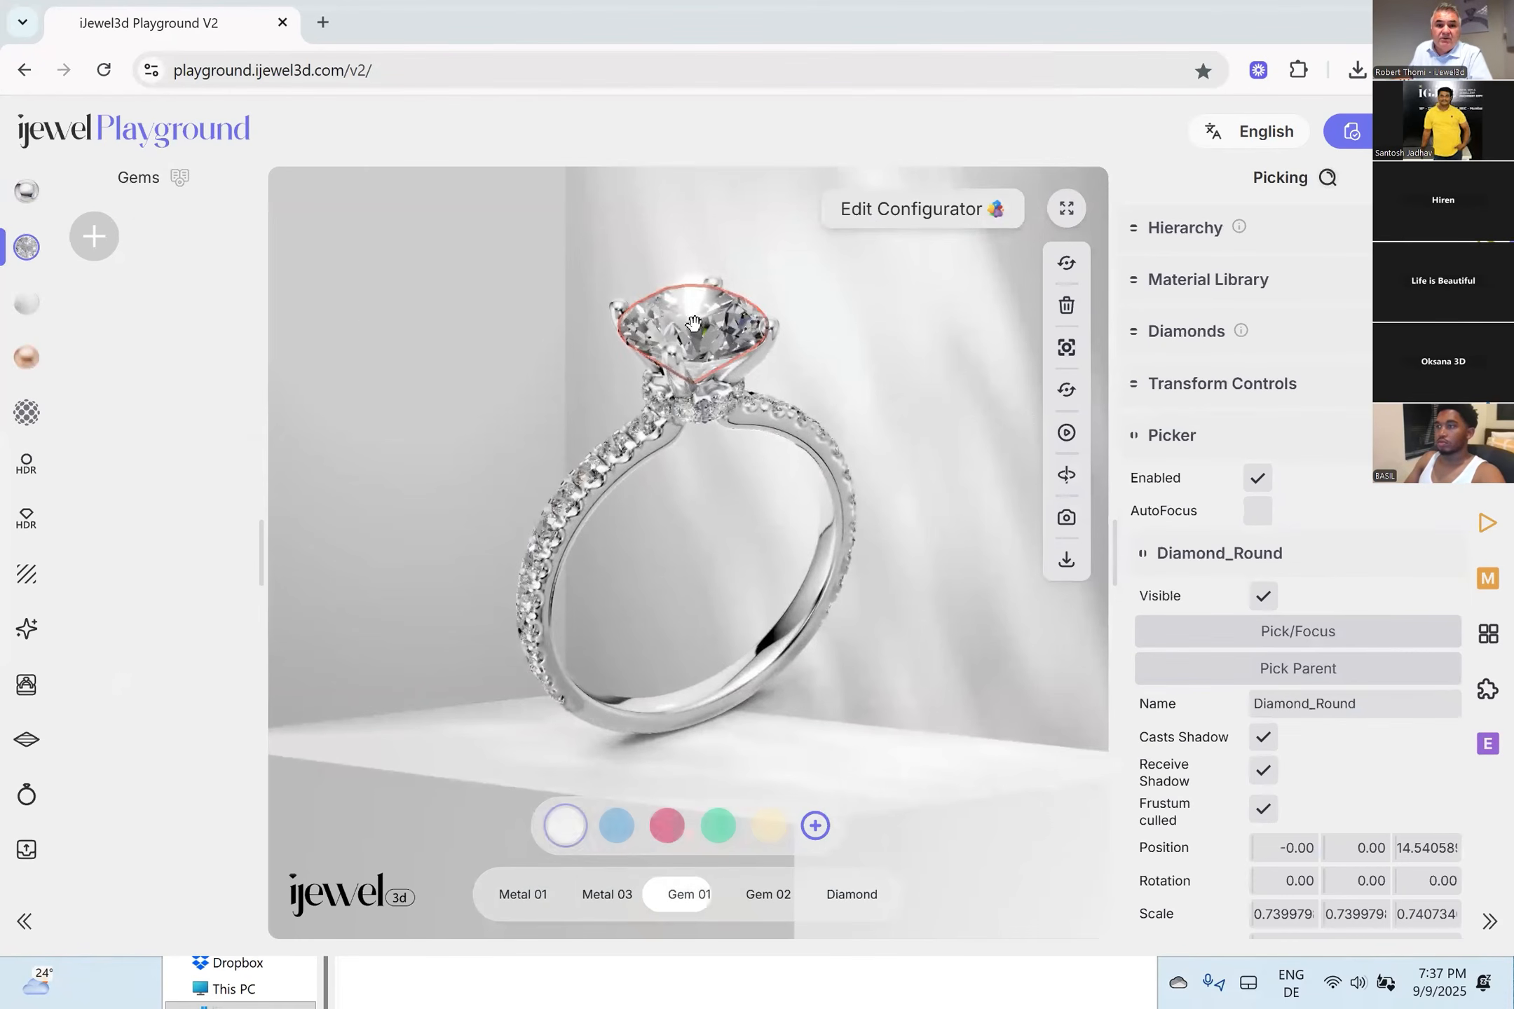
click(216, 358)
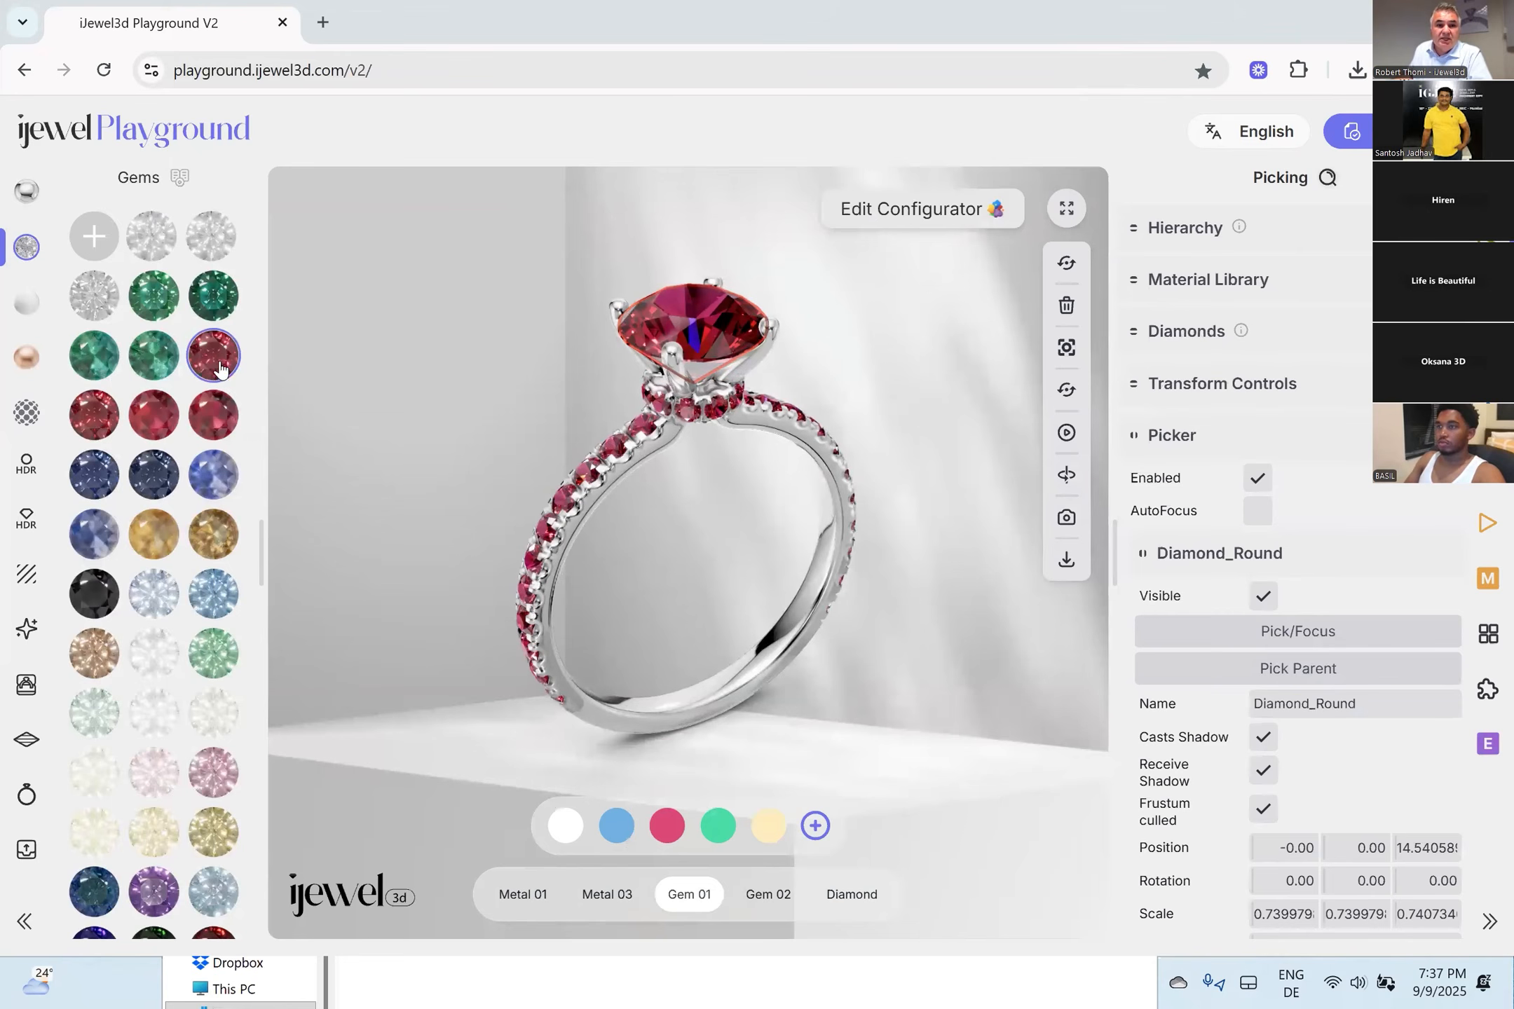
click(209, 242)
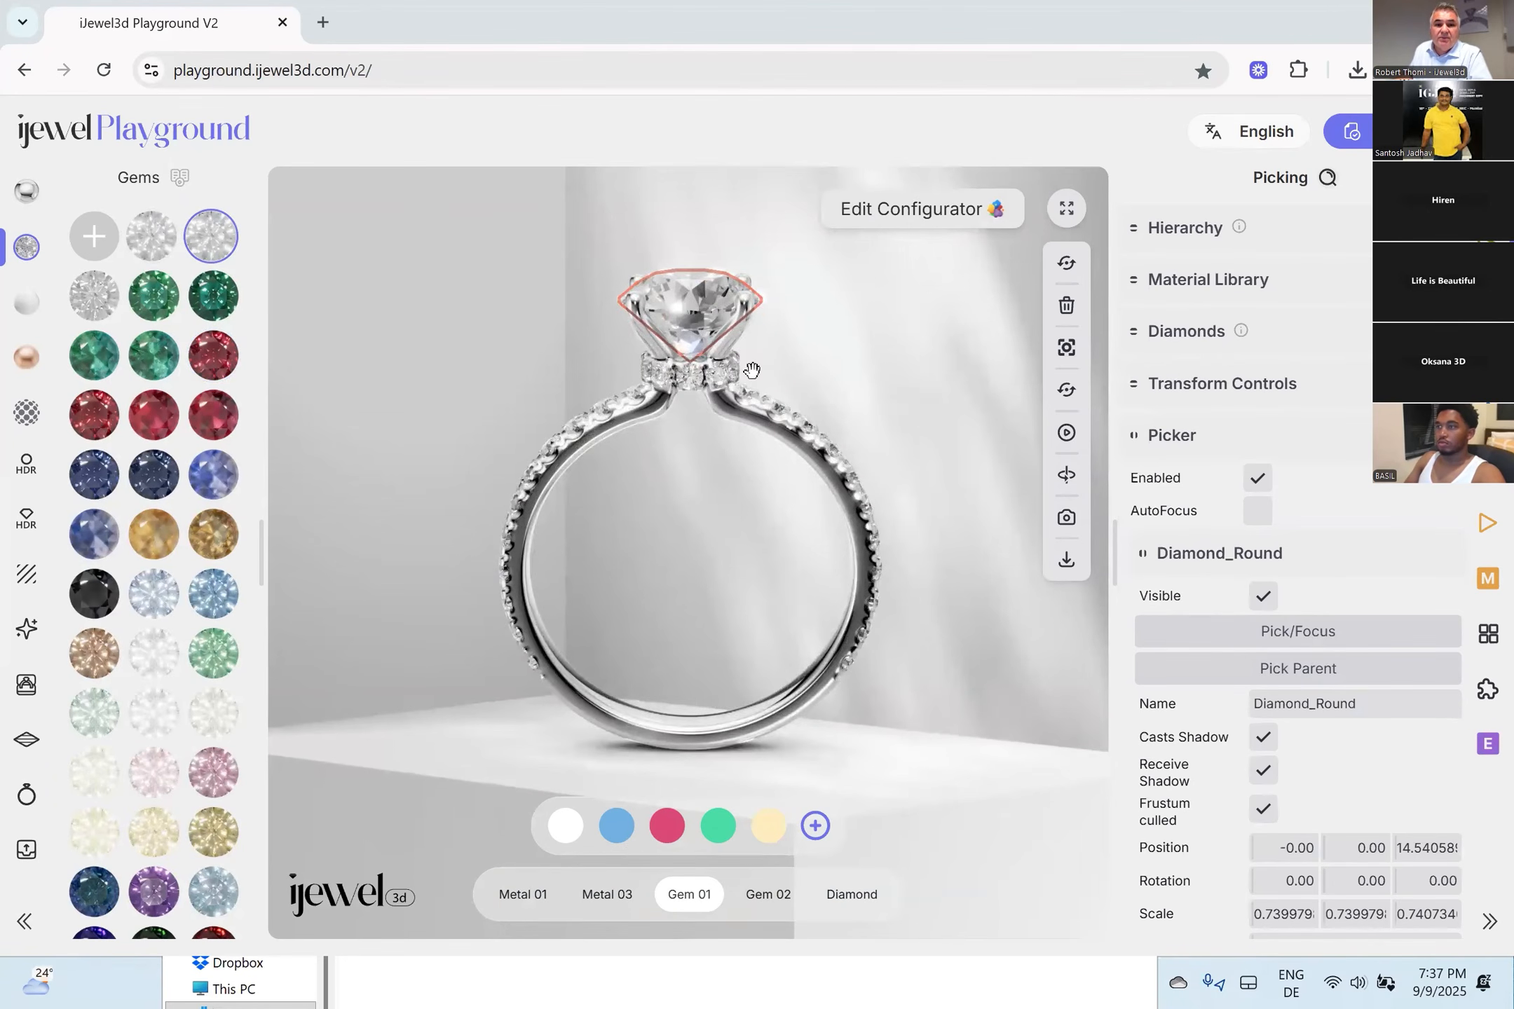
scroll(743, 371, up, 5)
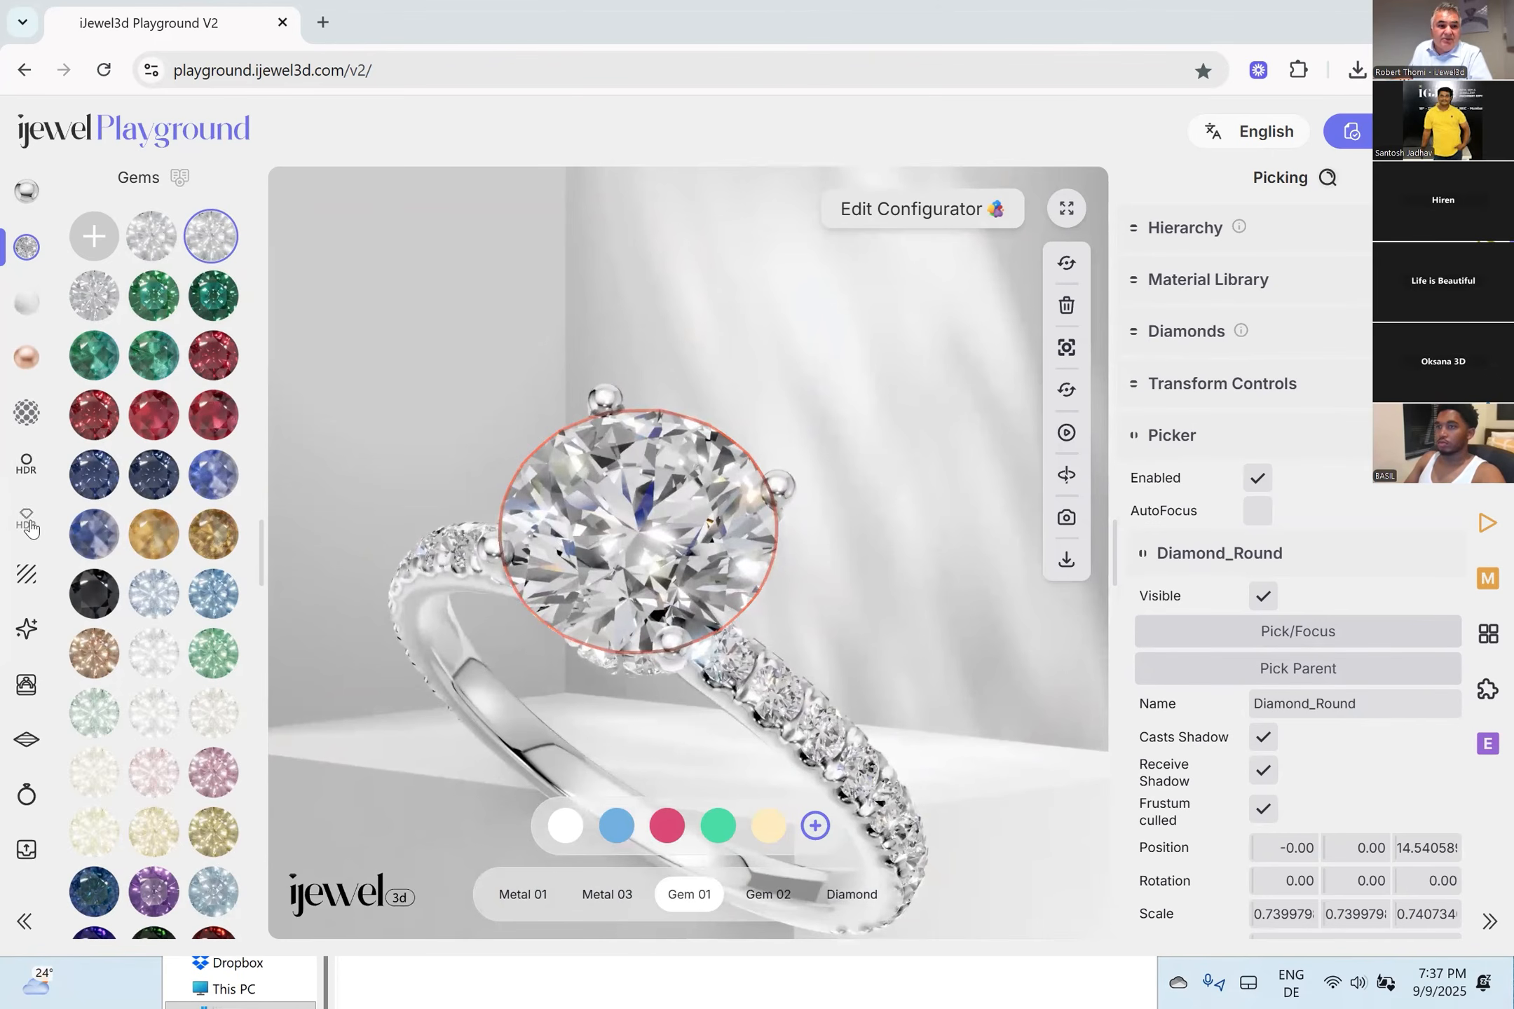
Set the scene background to the diagonal teal, cream and pink stripes and view the centre diamond up close.
click(27, 579)
click(210, 351)
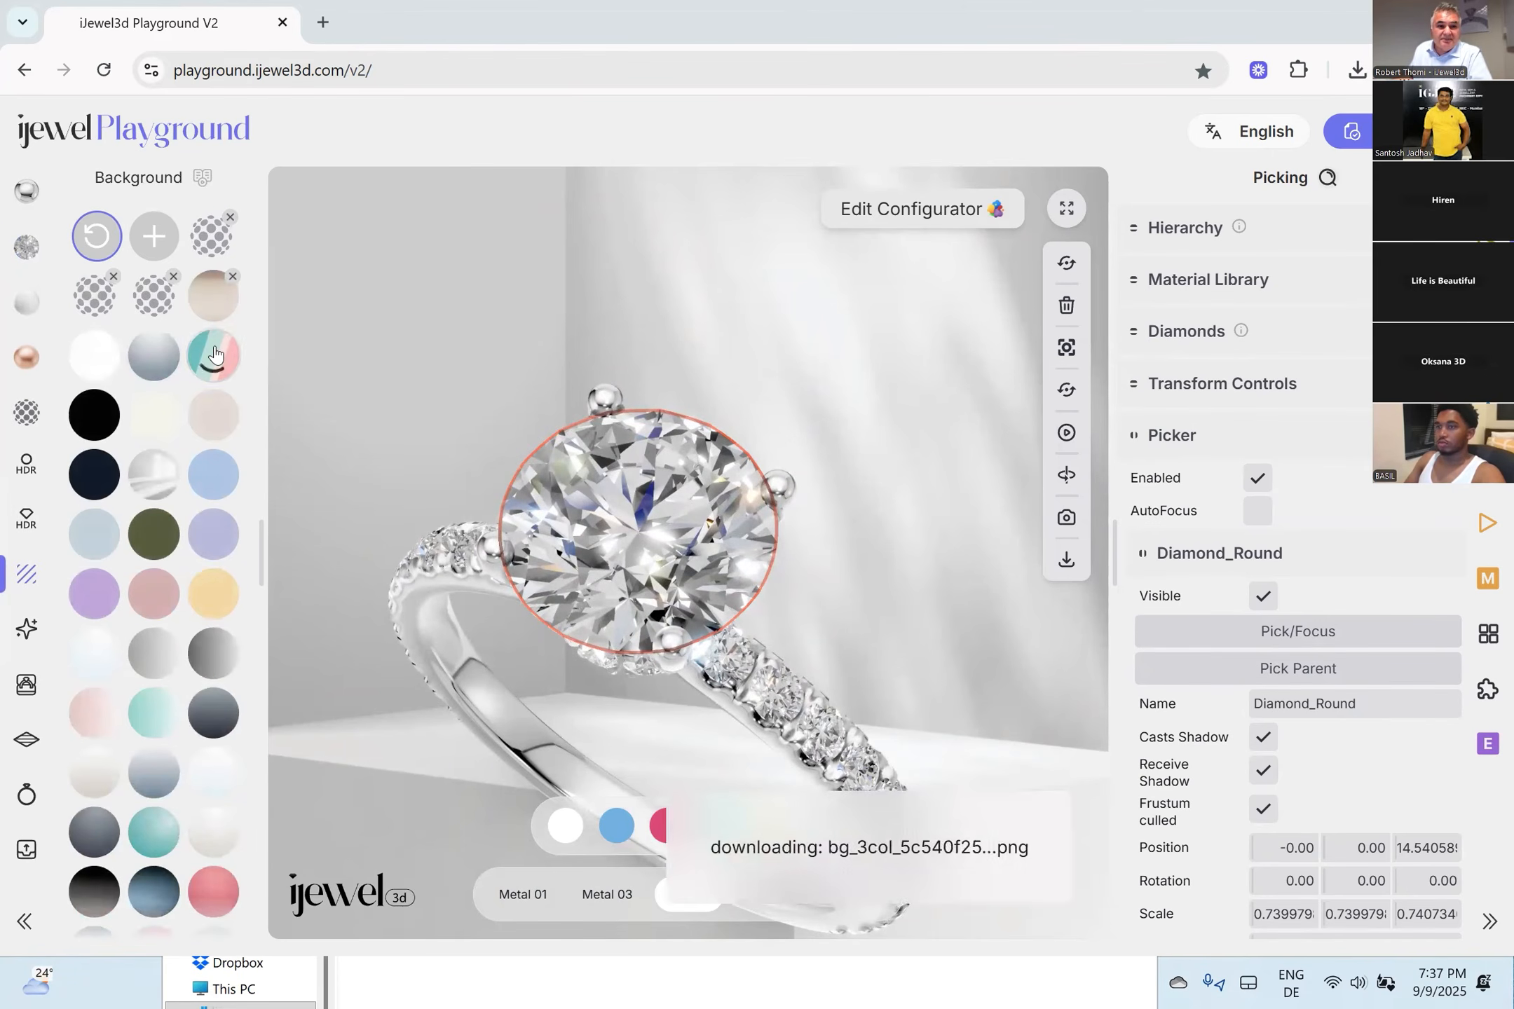
drag(651, 554, 674, 496)
scroll(674, 496, up, 5)
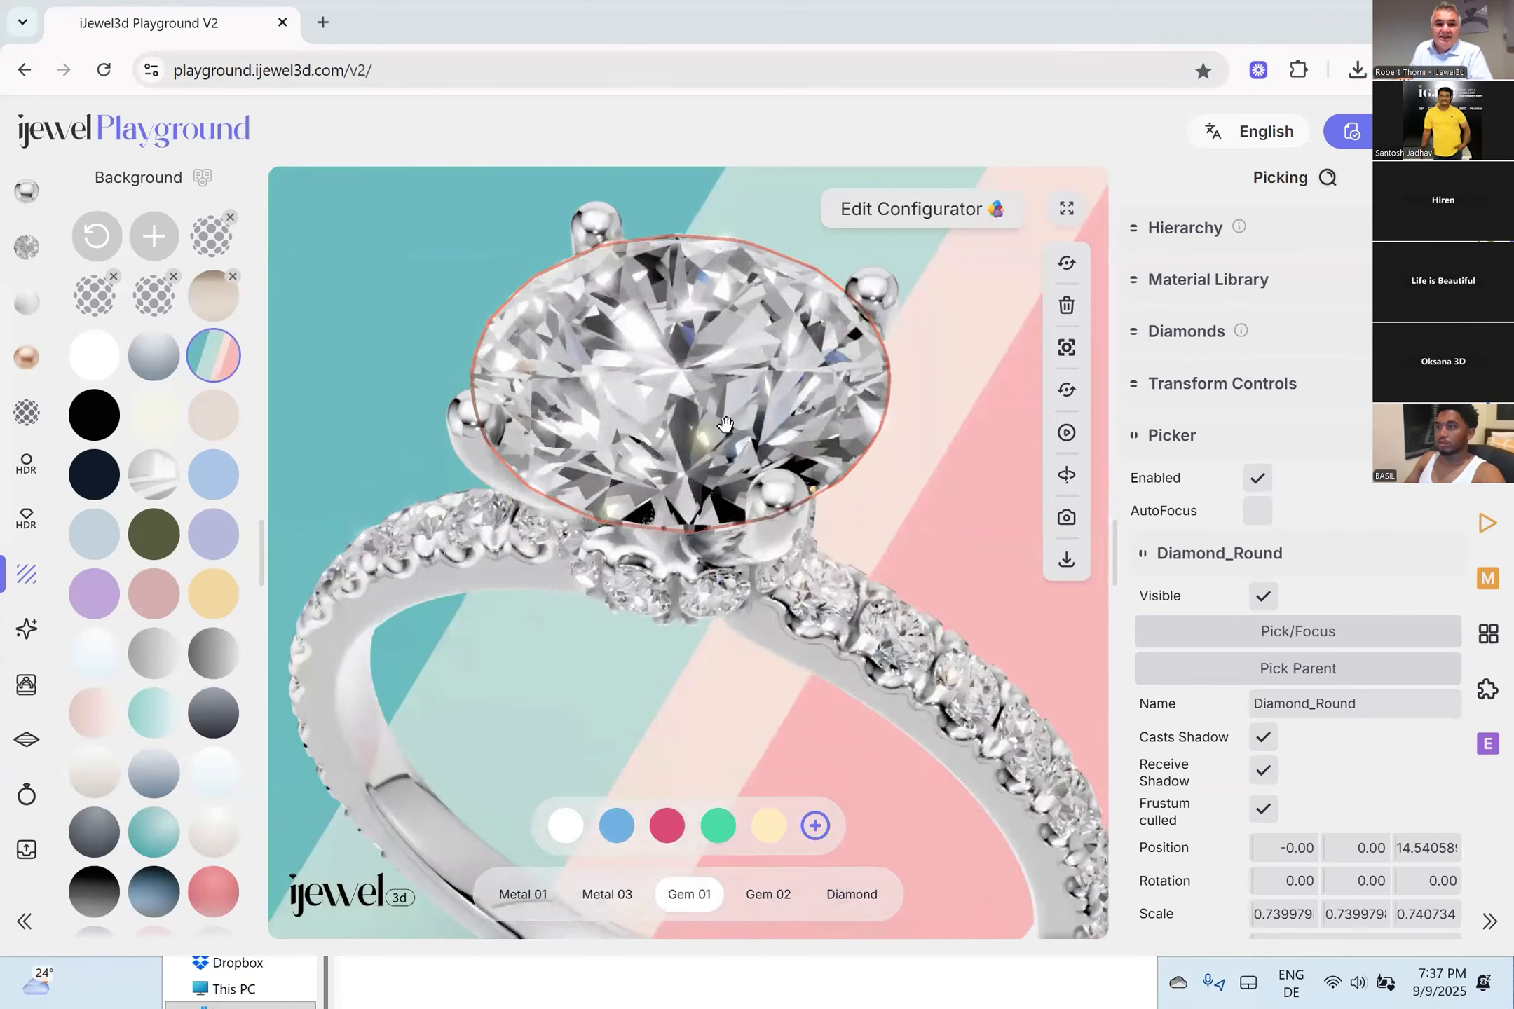
Download the Gem 01 diamond material as a .dmat file and apply that file to the selected centre stone only.
scroll(1356, 430, down, 5)
scroll(1360, 430, down, 5)
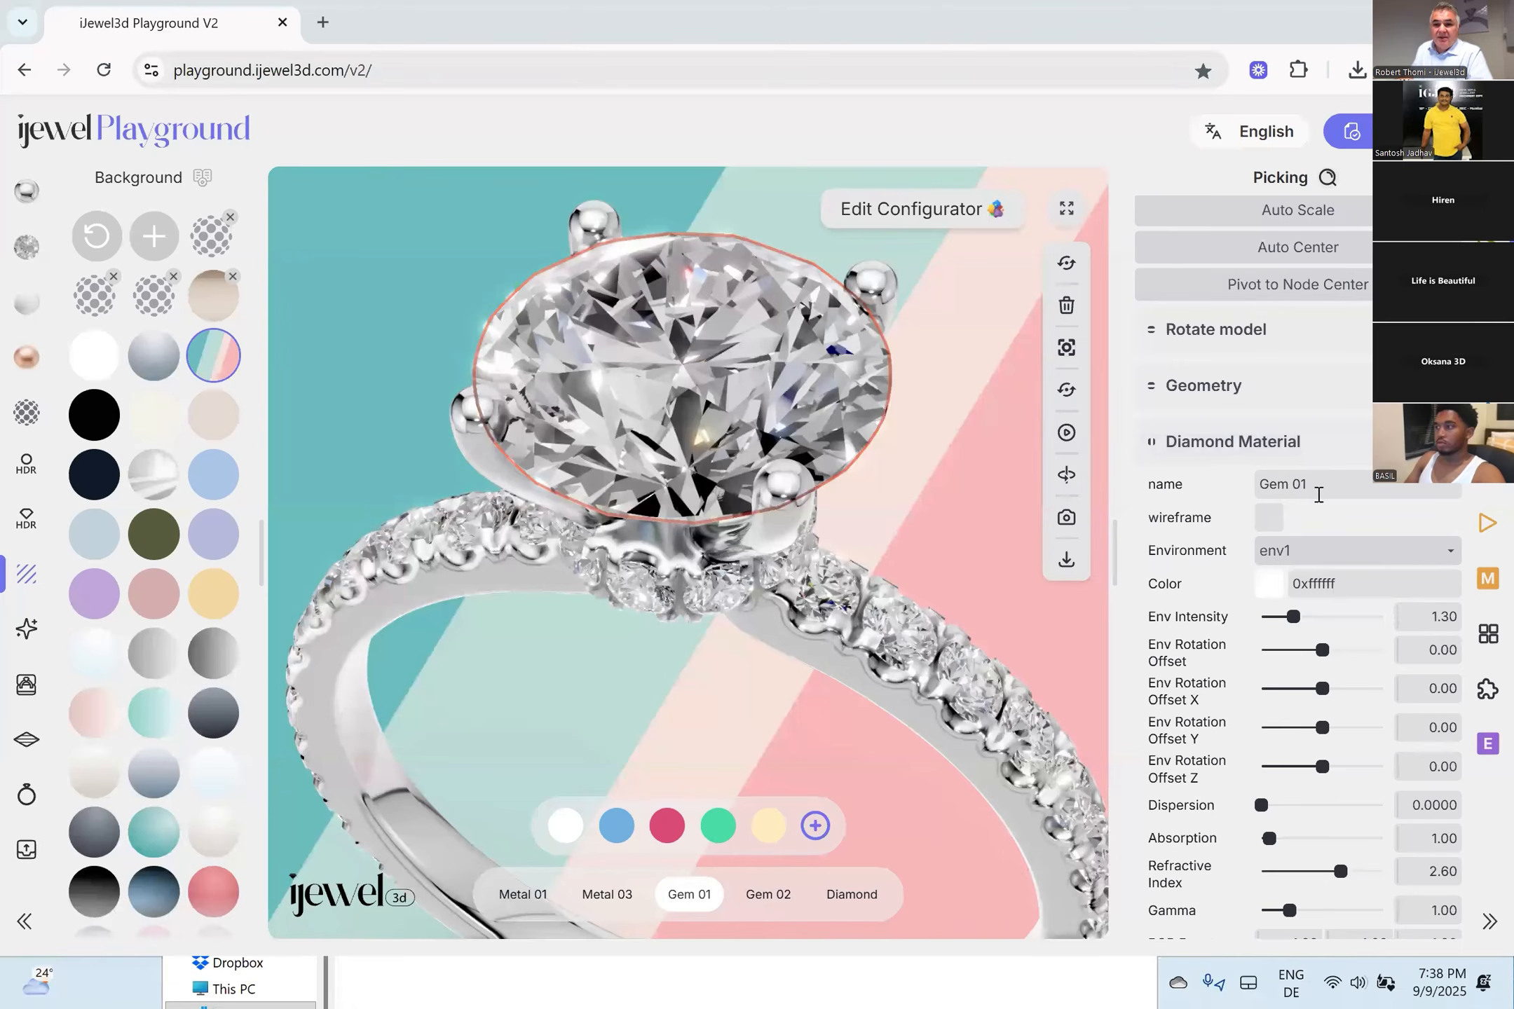
scroll(1337, 487, down, 8)
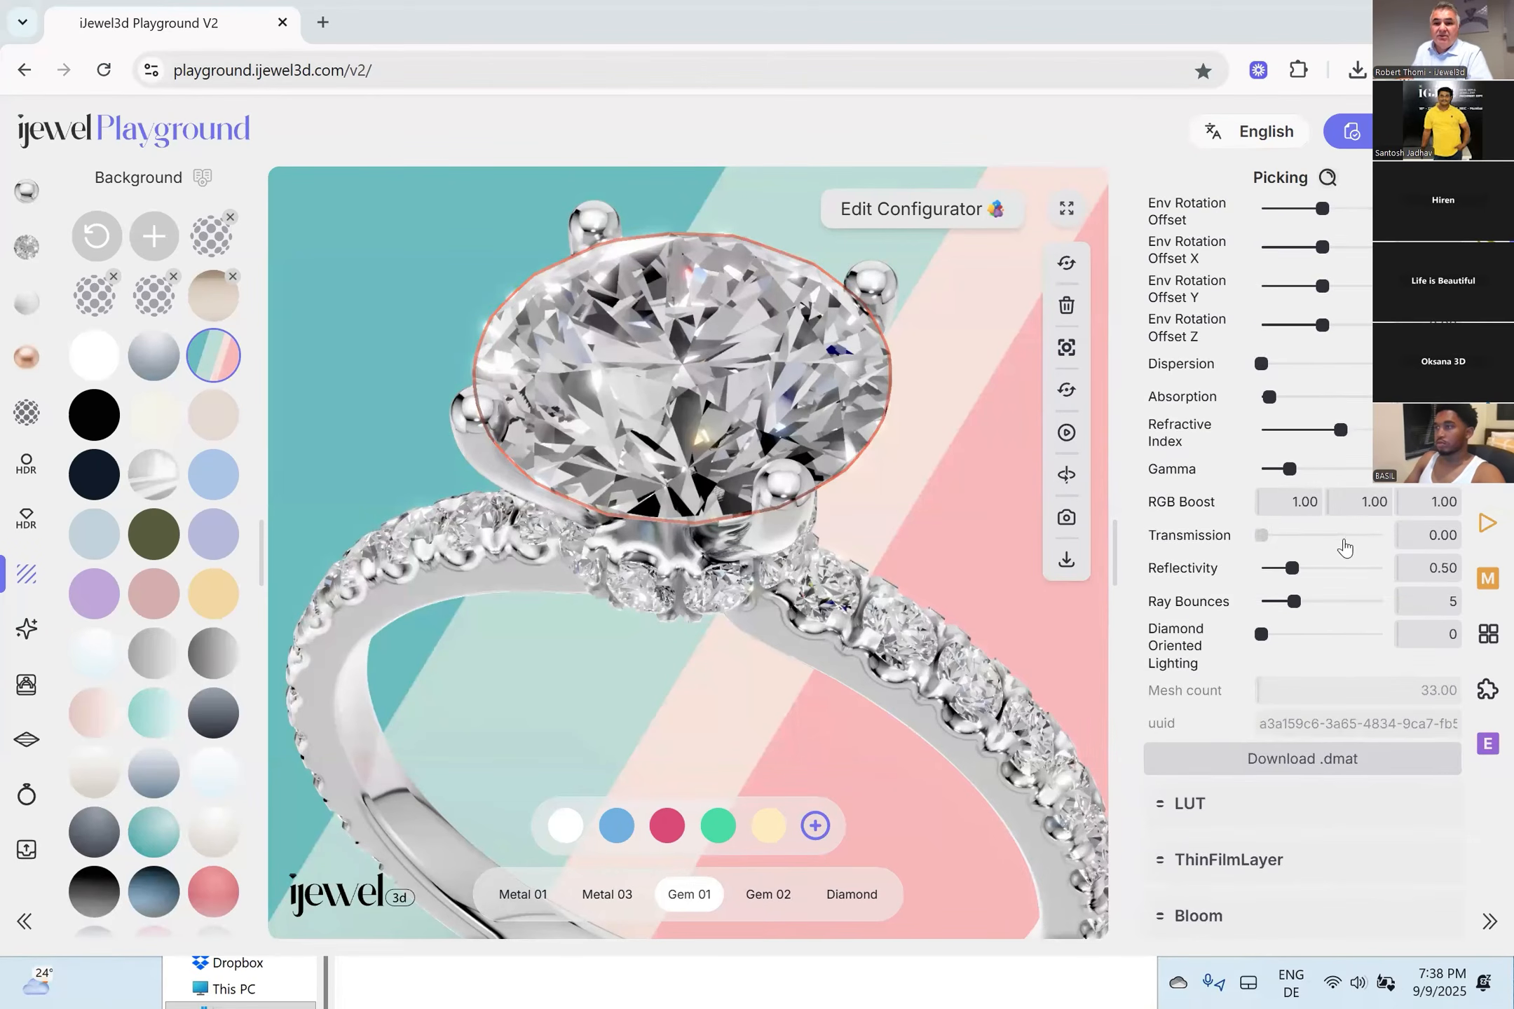
click(1328, 651)
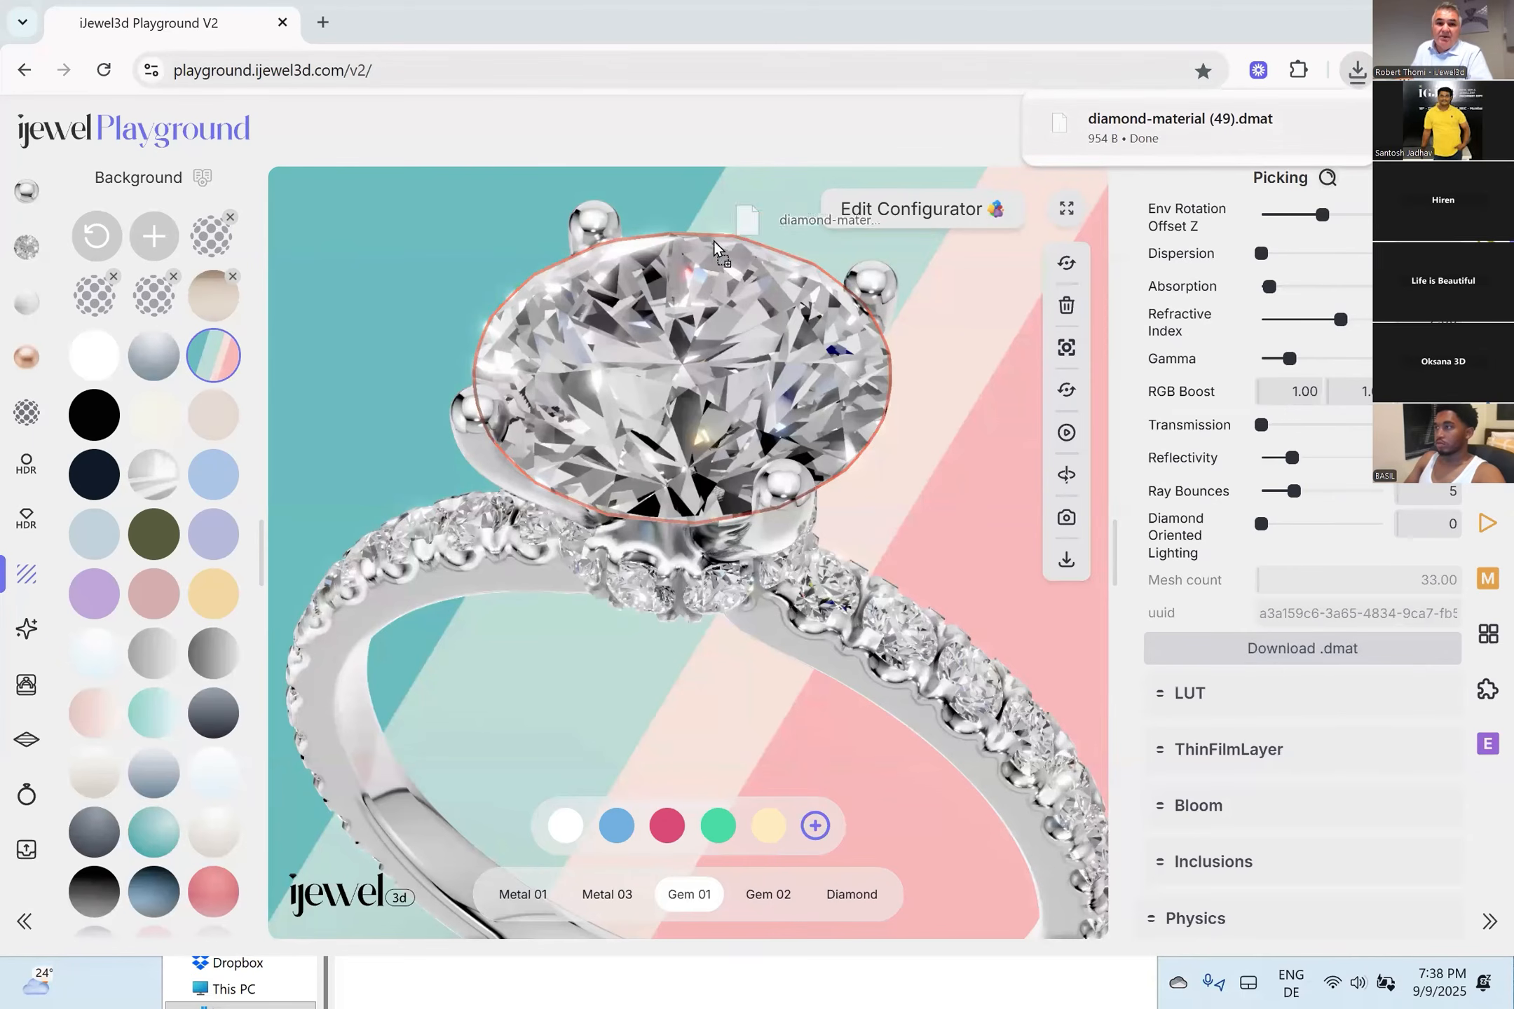
click(676, 284)
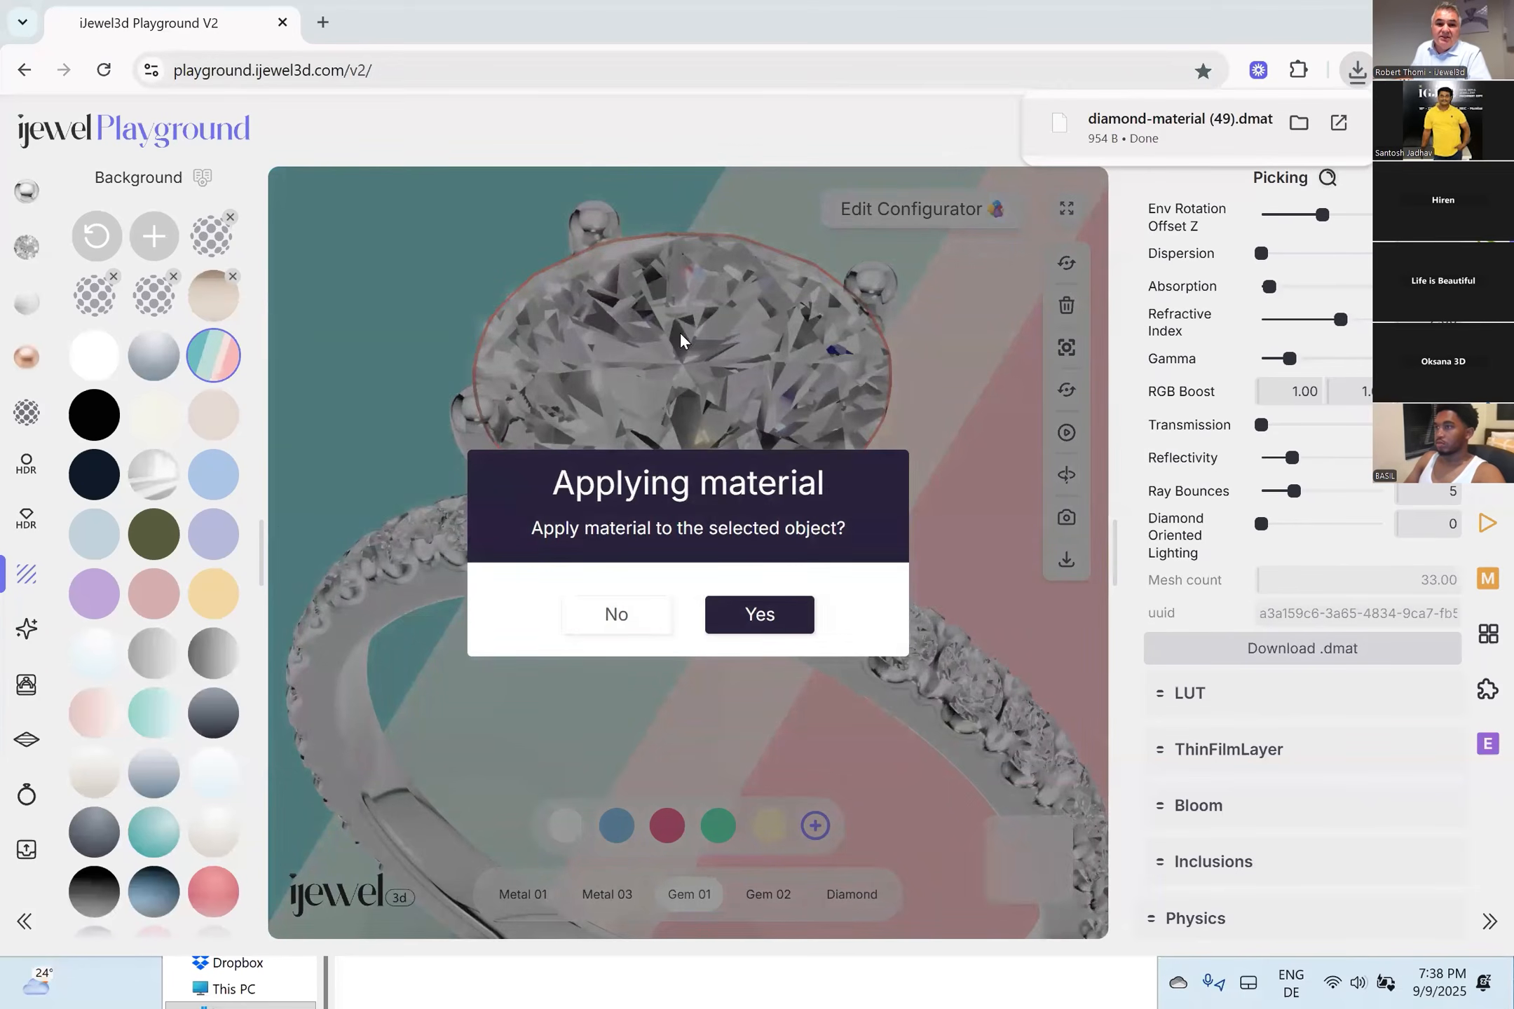
click(762, 616)
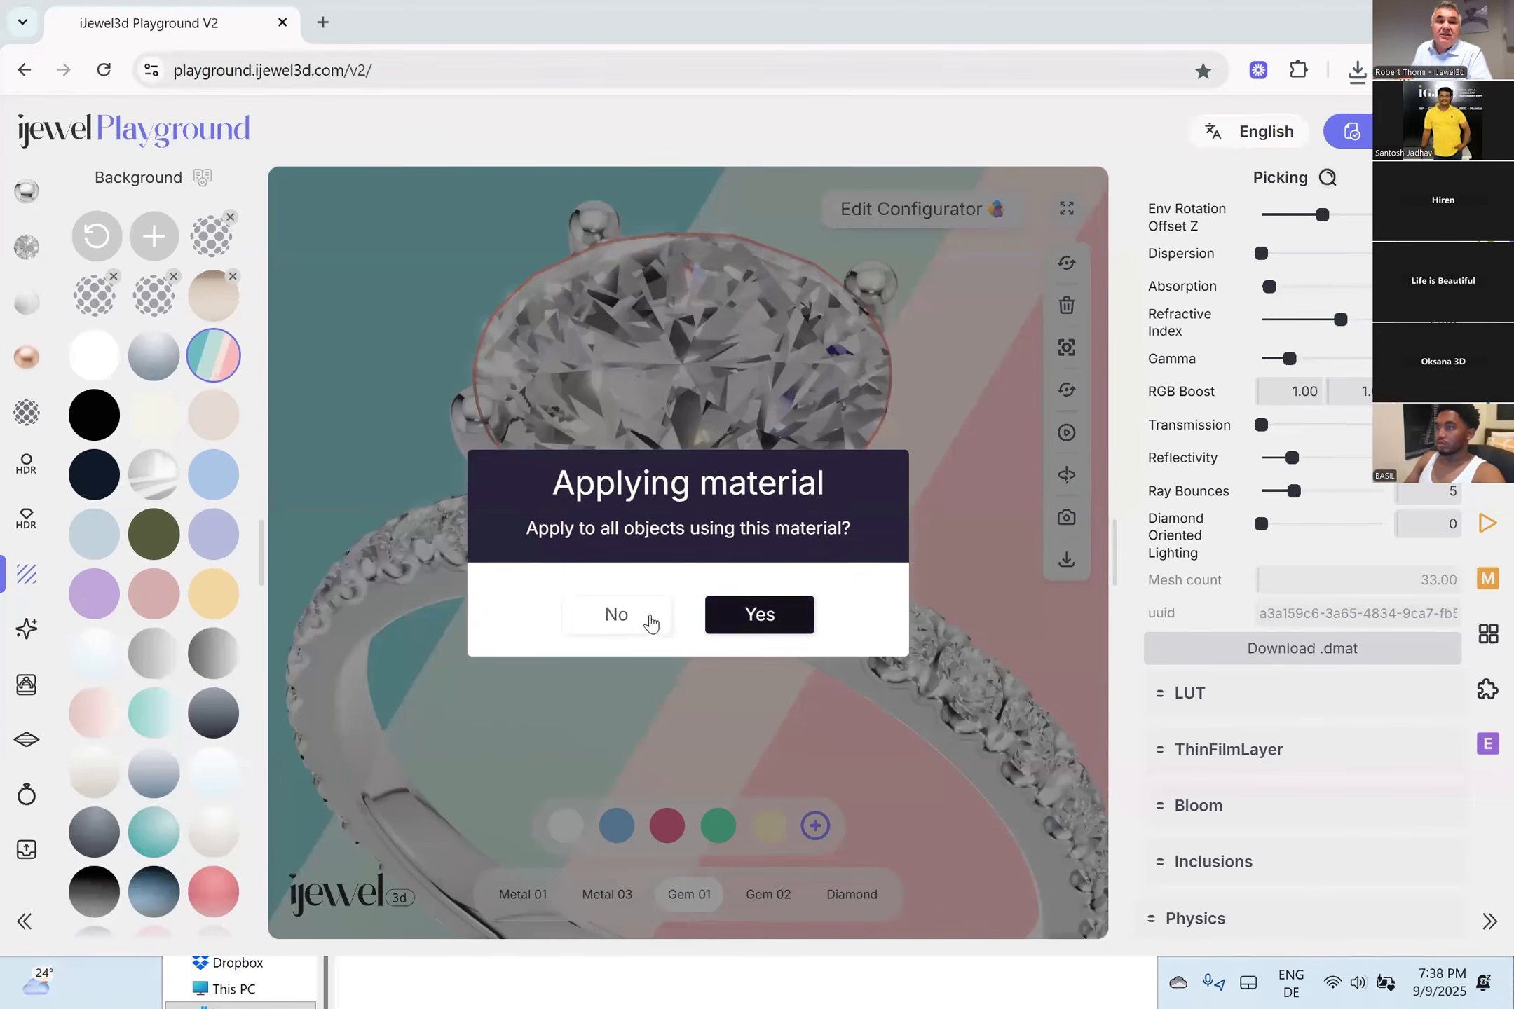
click(617, 619)
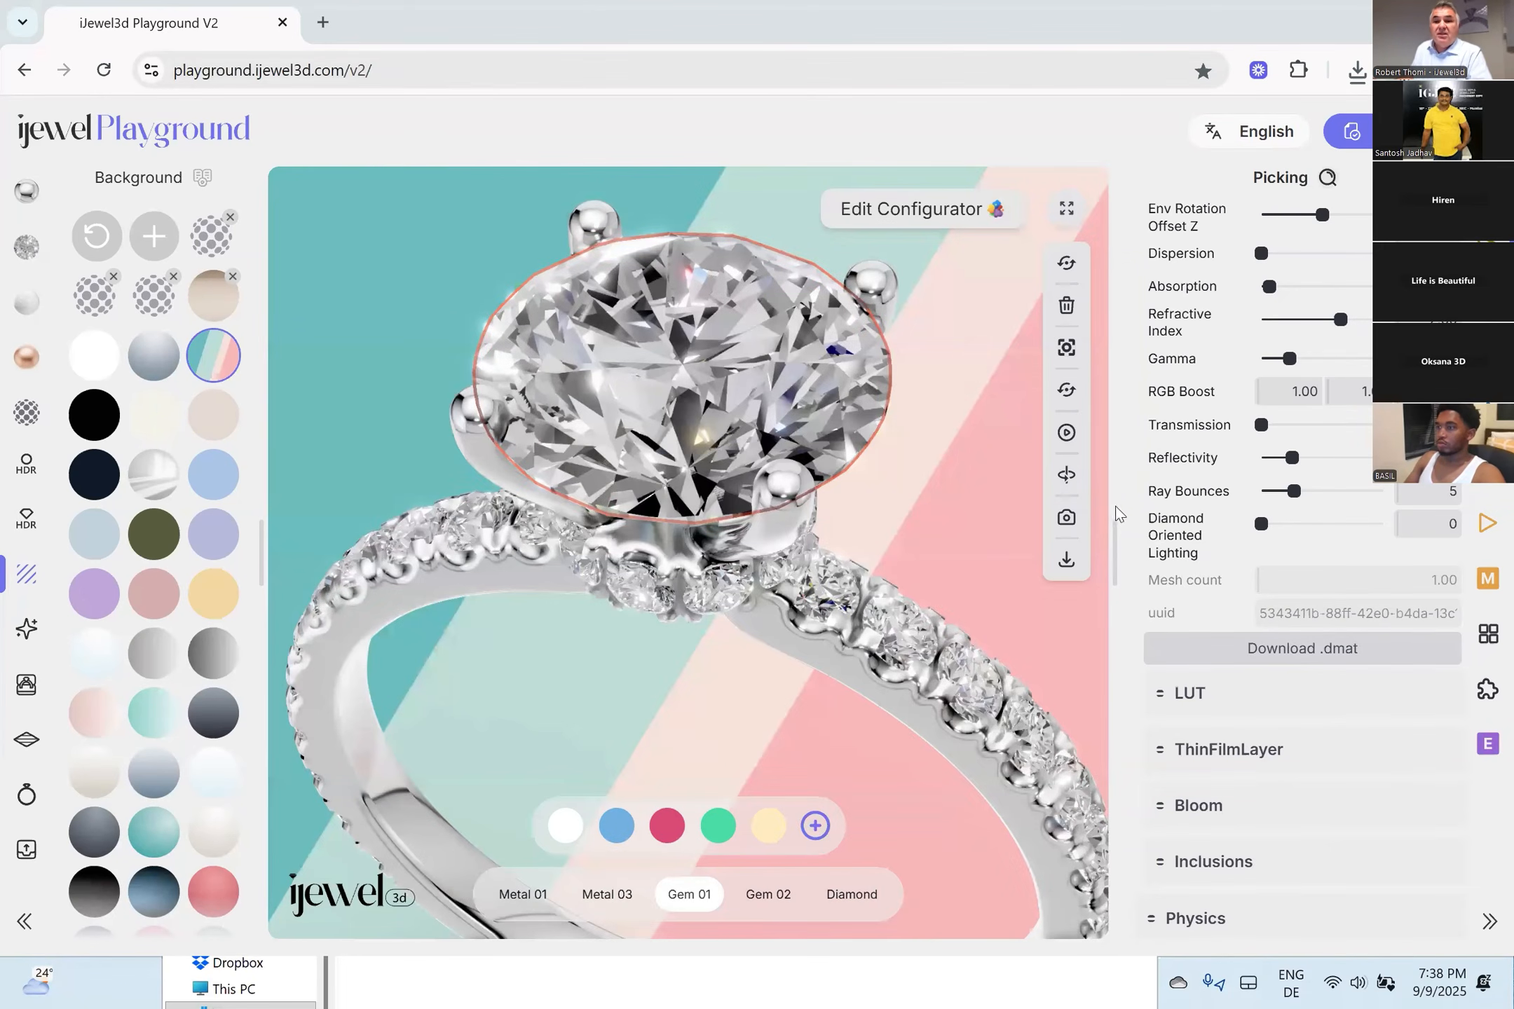
Rename the centre stone's diamond material to Gem 02.
scroll(1237, 457, down, 1)
scroll(1282, 429, up, 9)
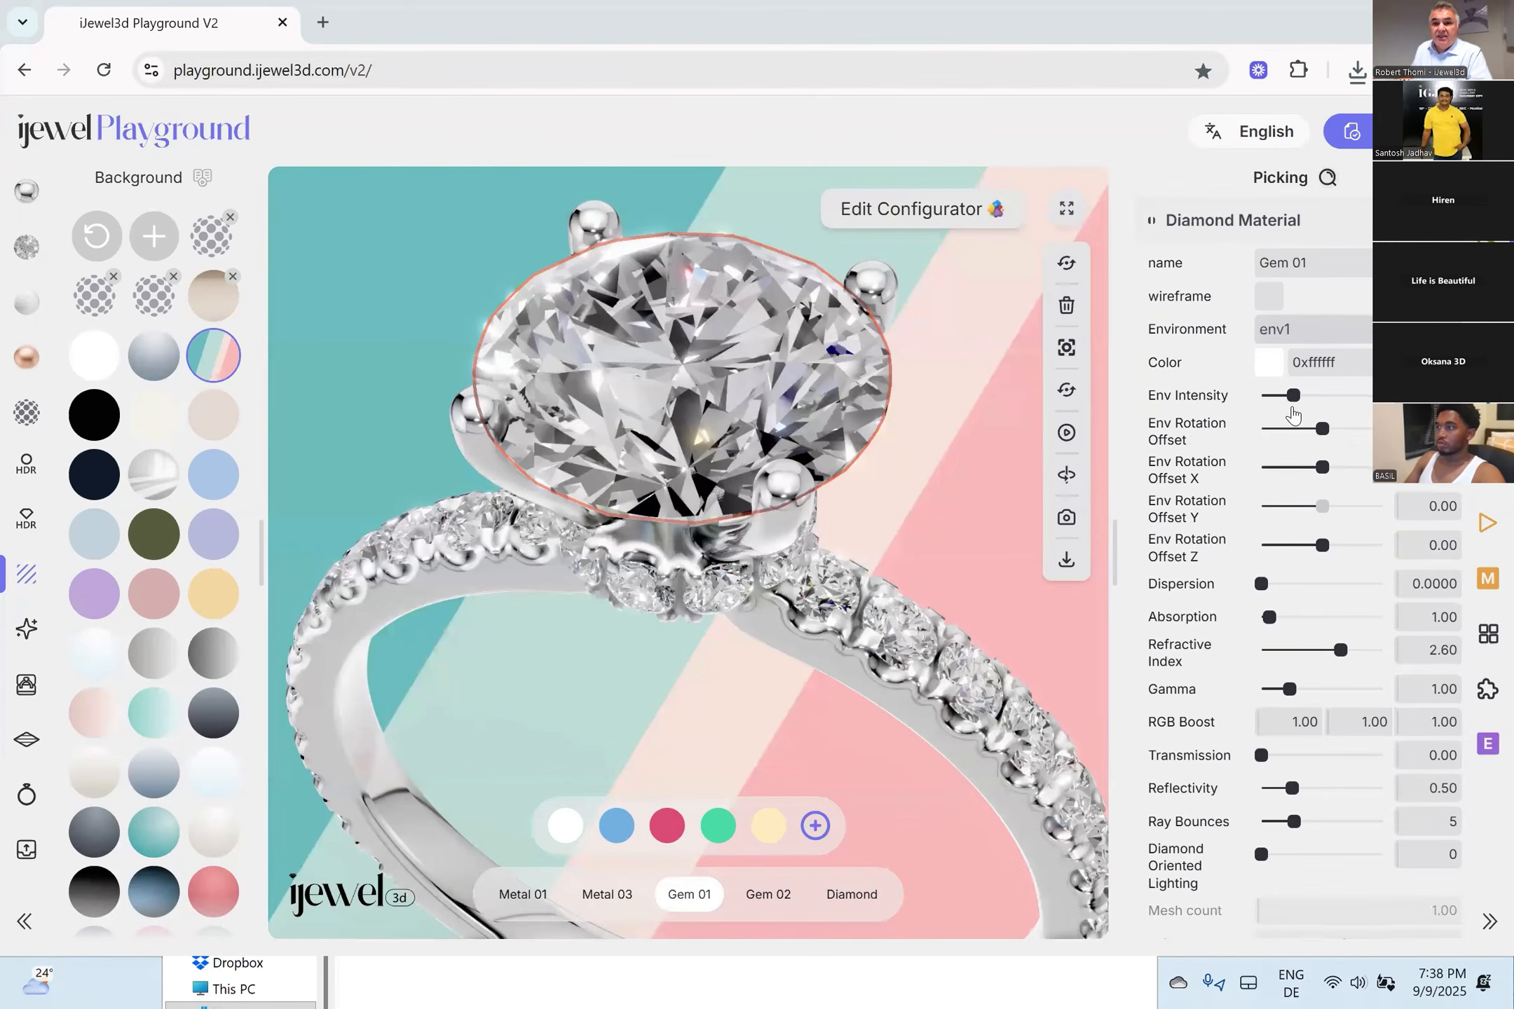
drag(1310, 483, 1301, 491)
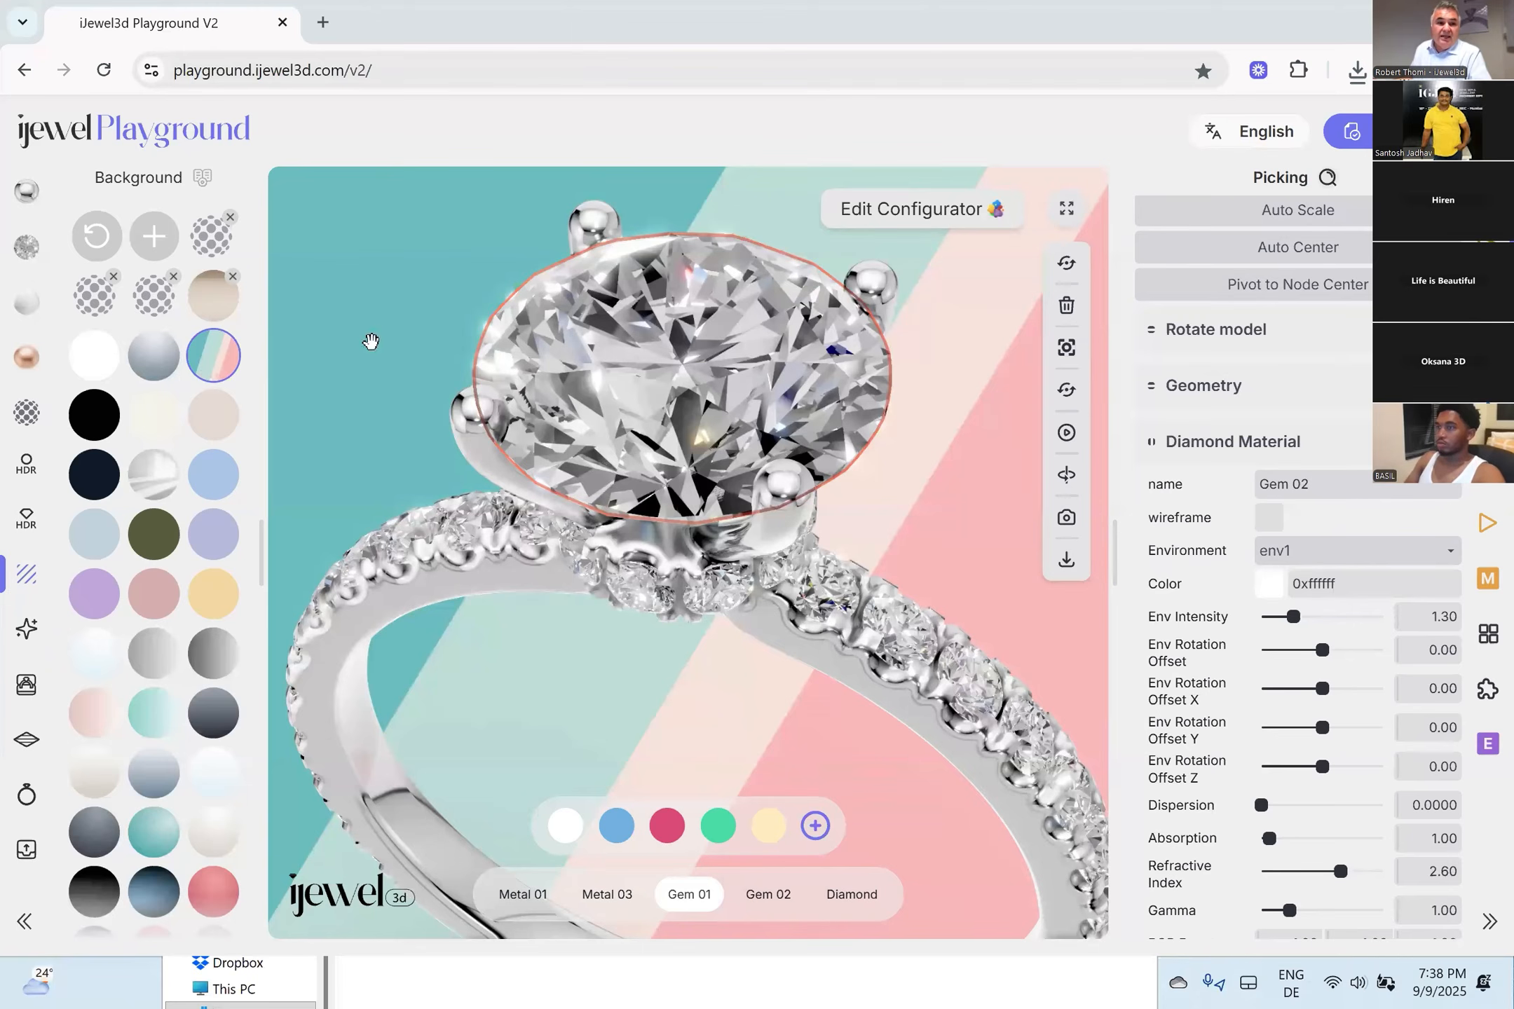
Apply a green emerald preset to the Gem 02 centre stone and view the ring against its clear side diamonds.
click(27, 247)
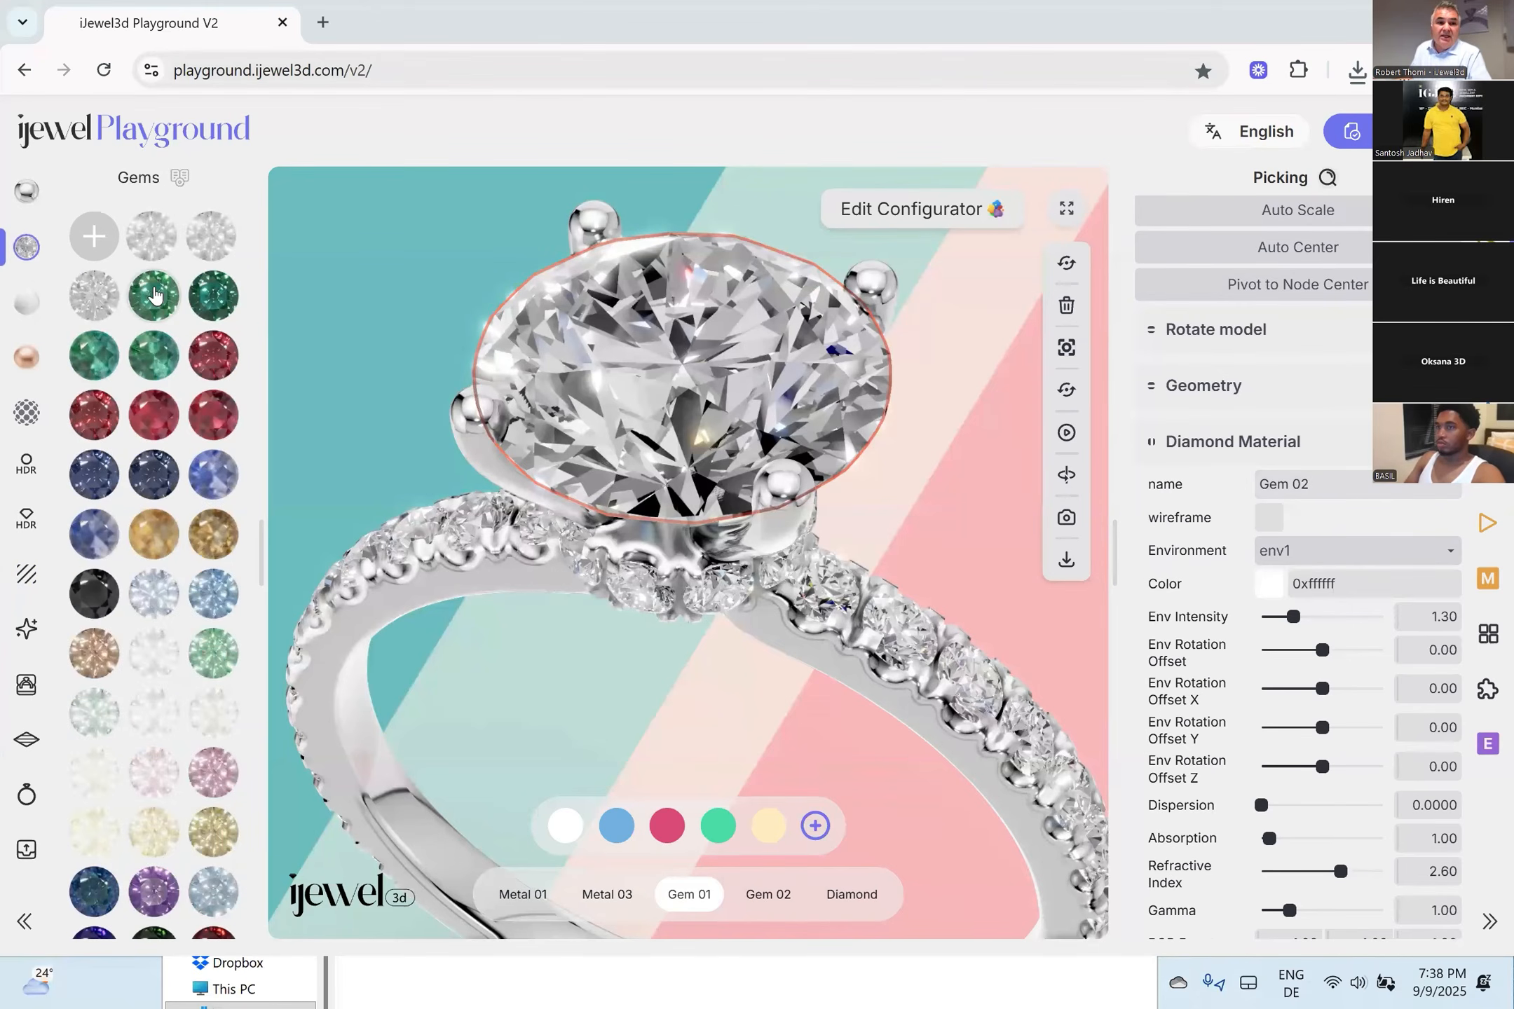
click(157, 295)
drag(384, 401, 791, 526)
click(720, 642)
scroll(724, 640, down, 5)
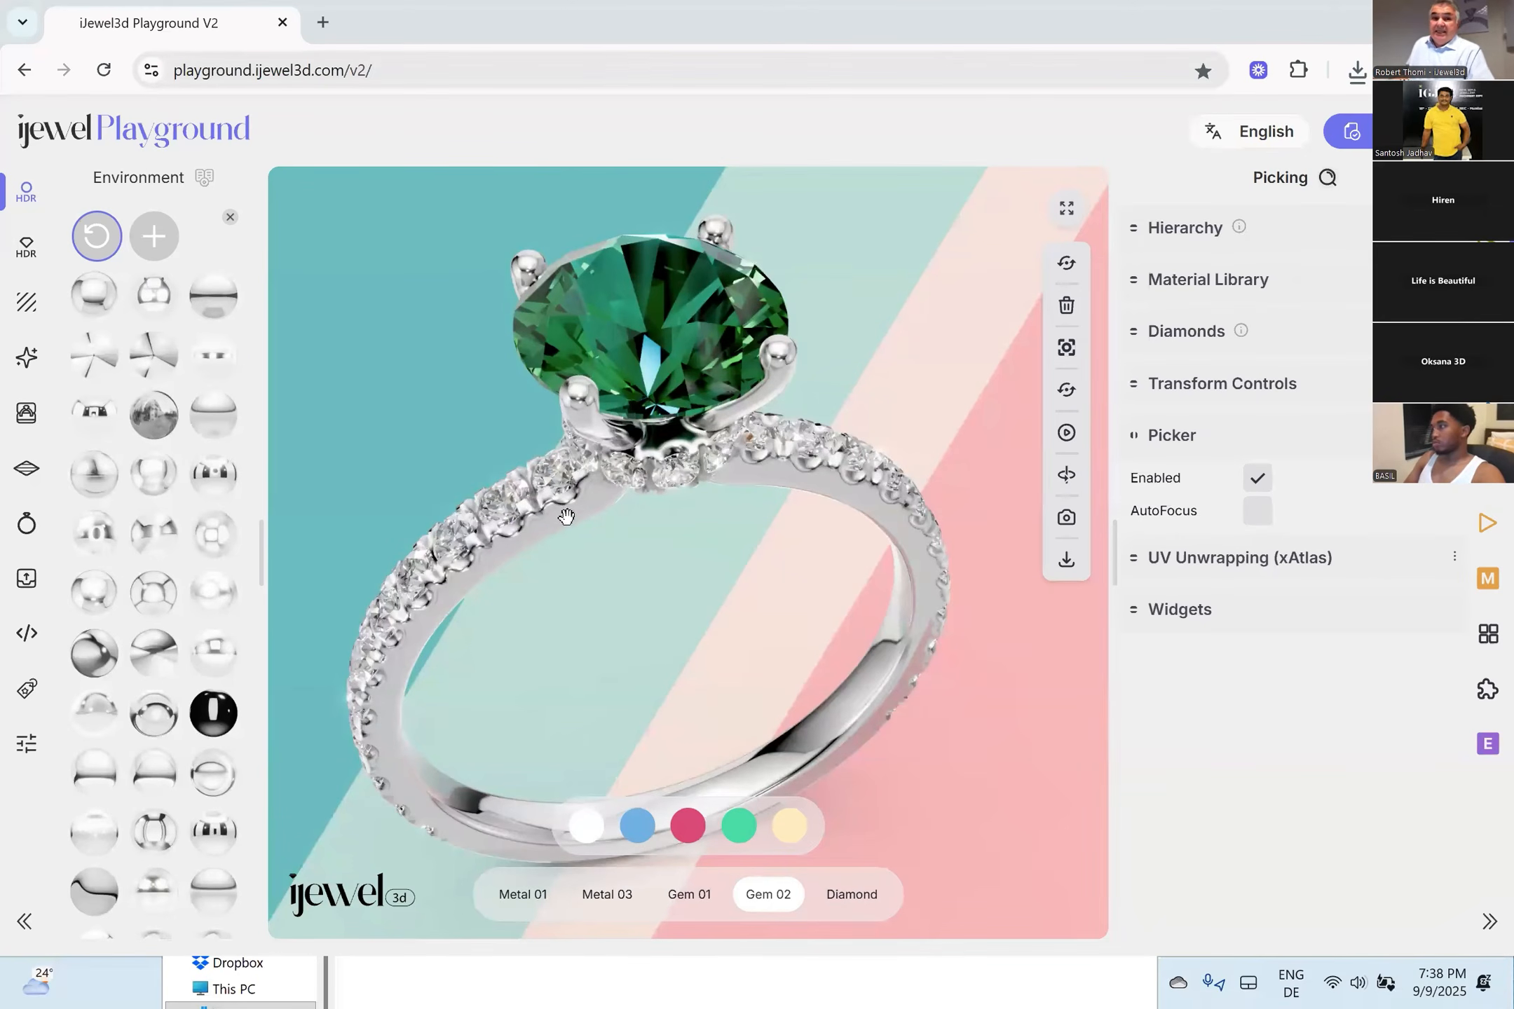
drag(752, 489, 747, 537)
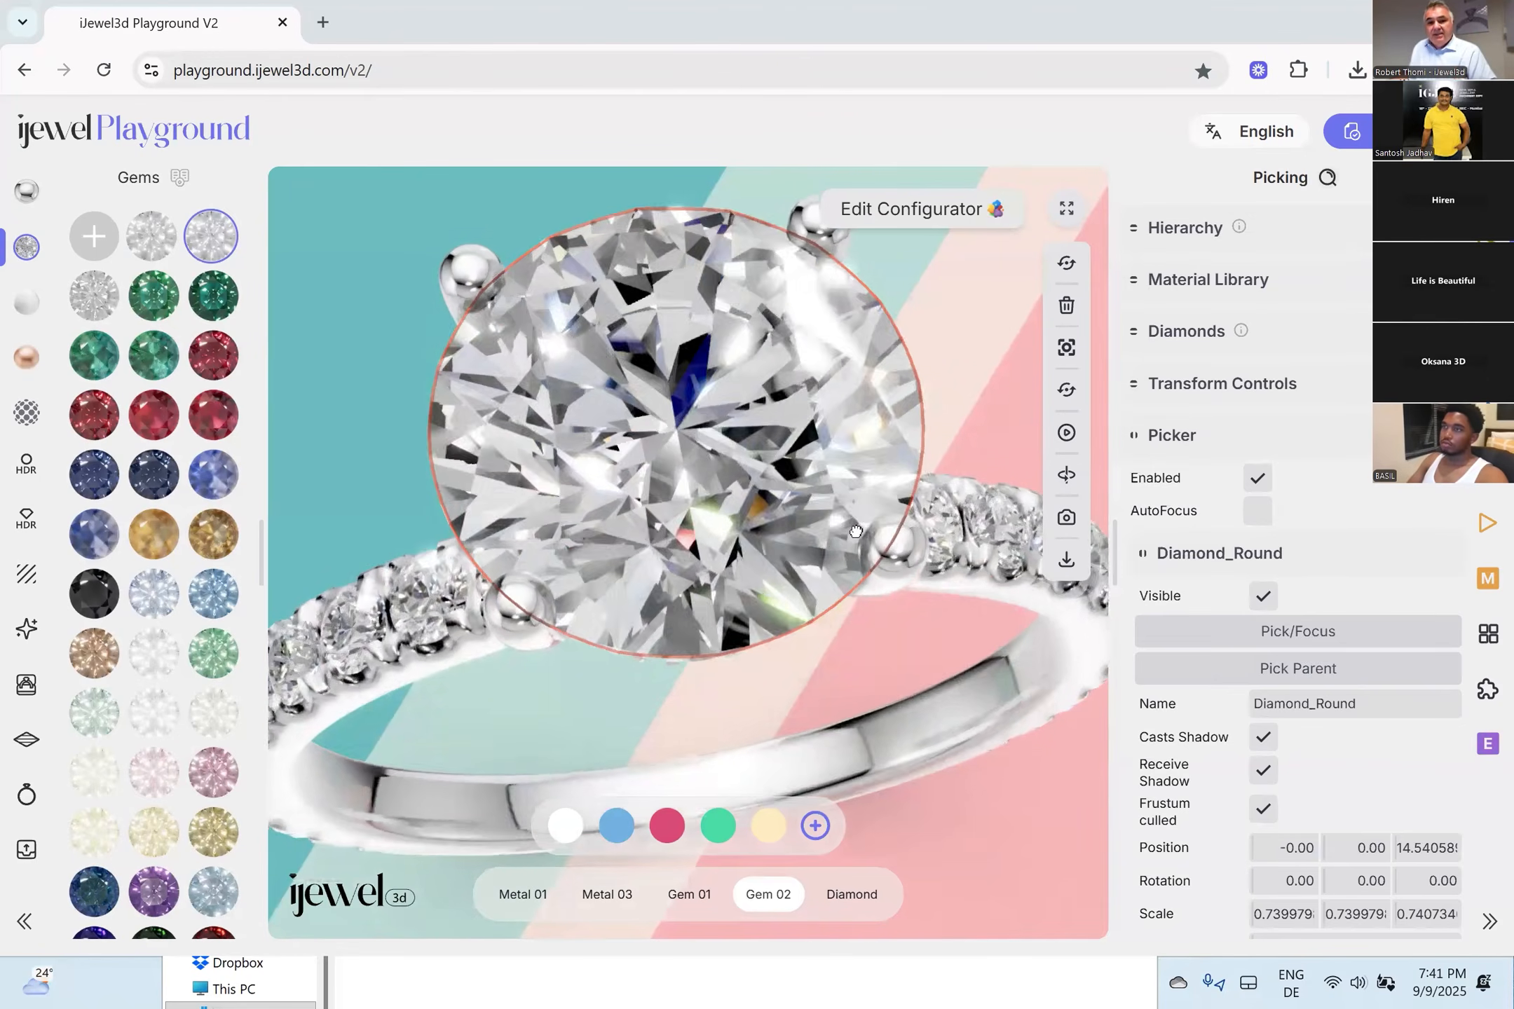
Examine the centre stone's Diamond Material settings, including its color and dispersion.
scroll(1296, 480, down, 5)
scroll(1296, 480, down, 5)
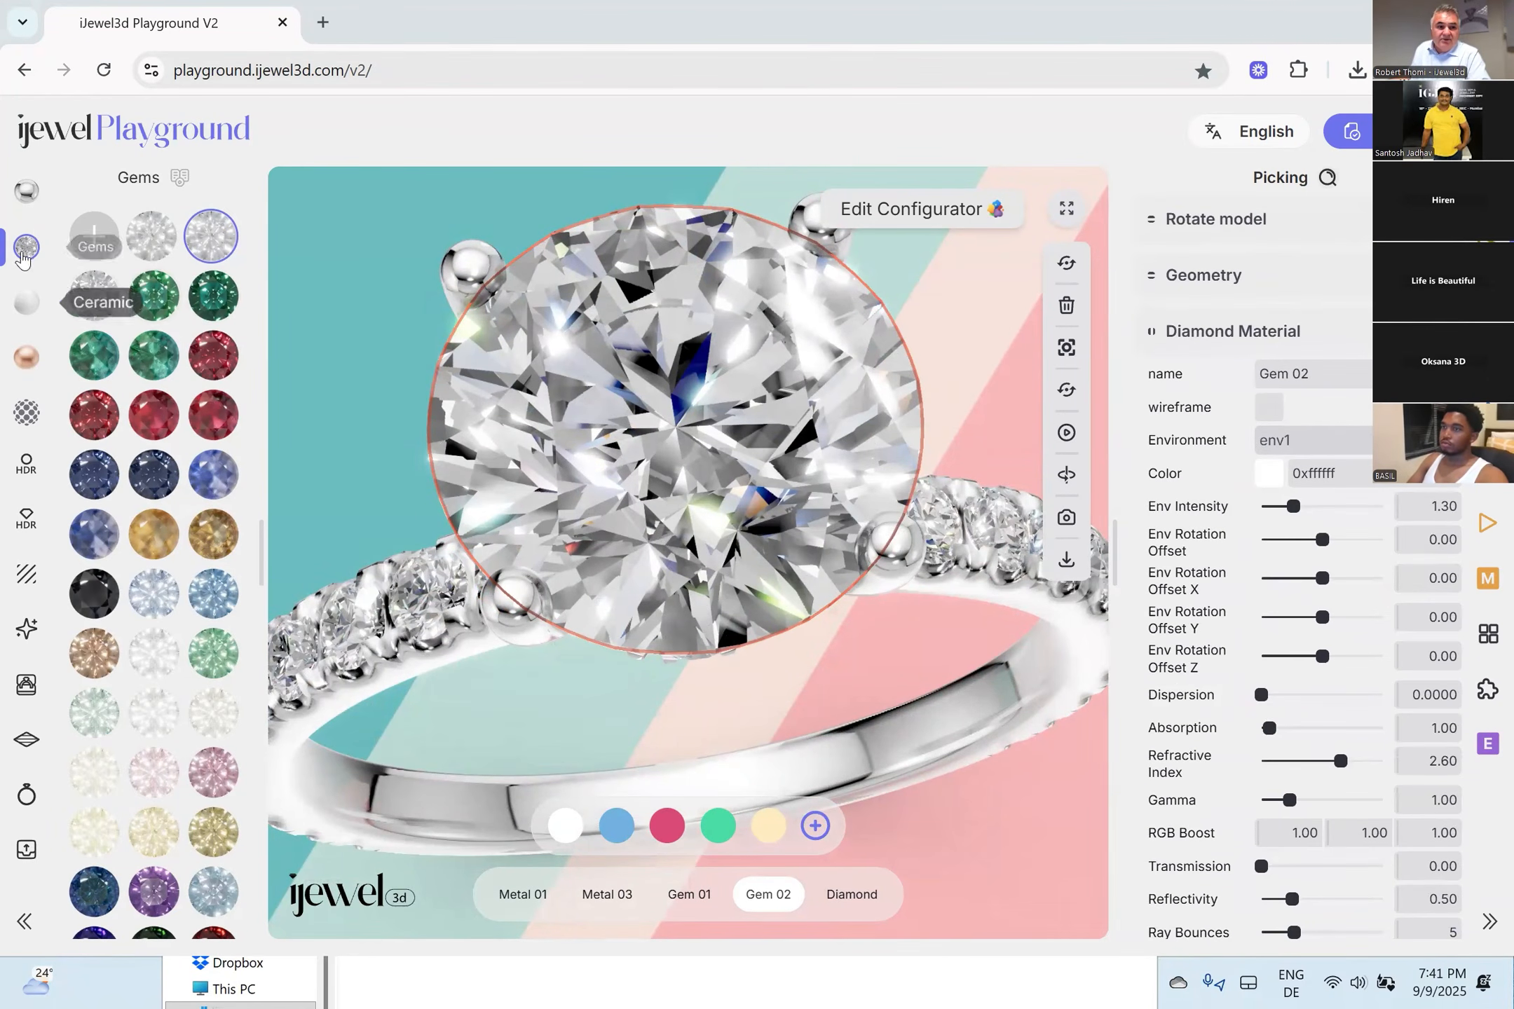
scroll(1317, 631, down, 3)
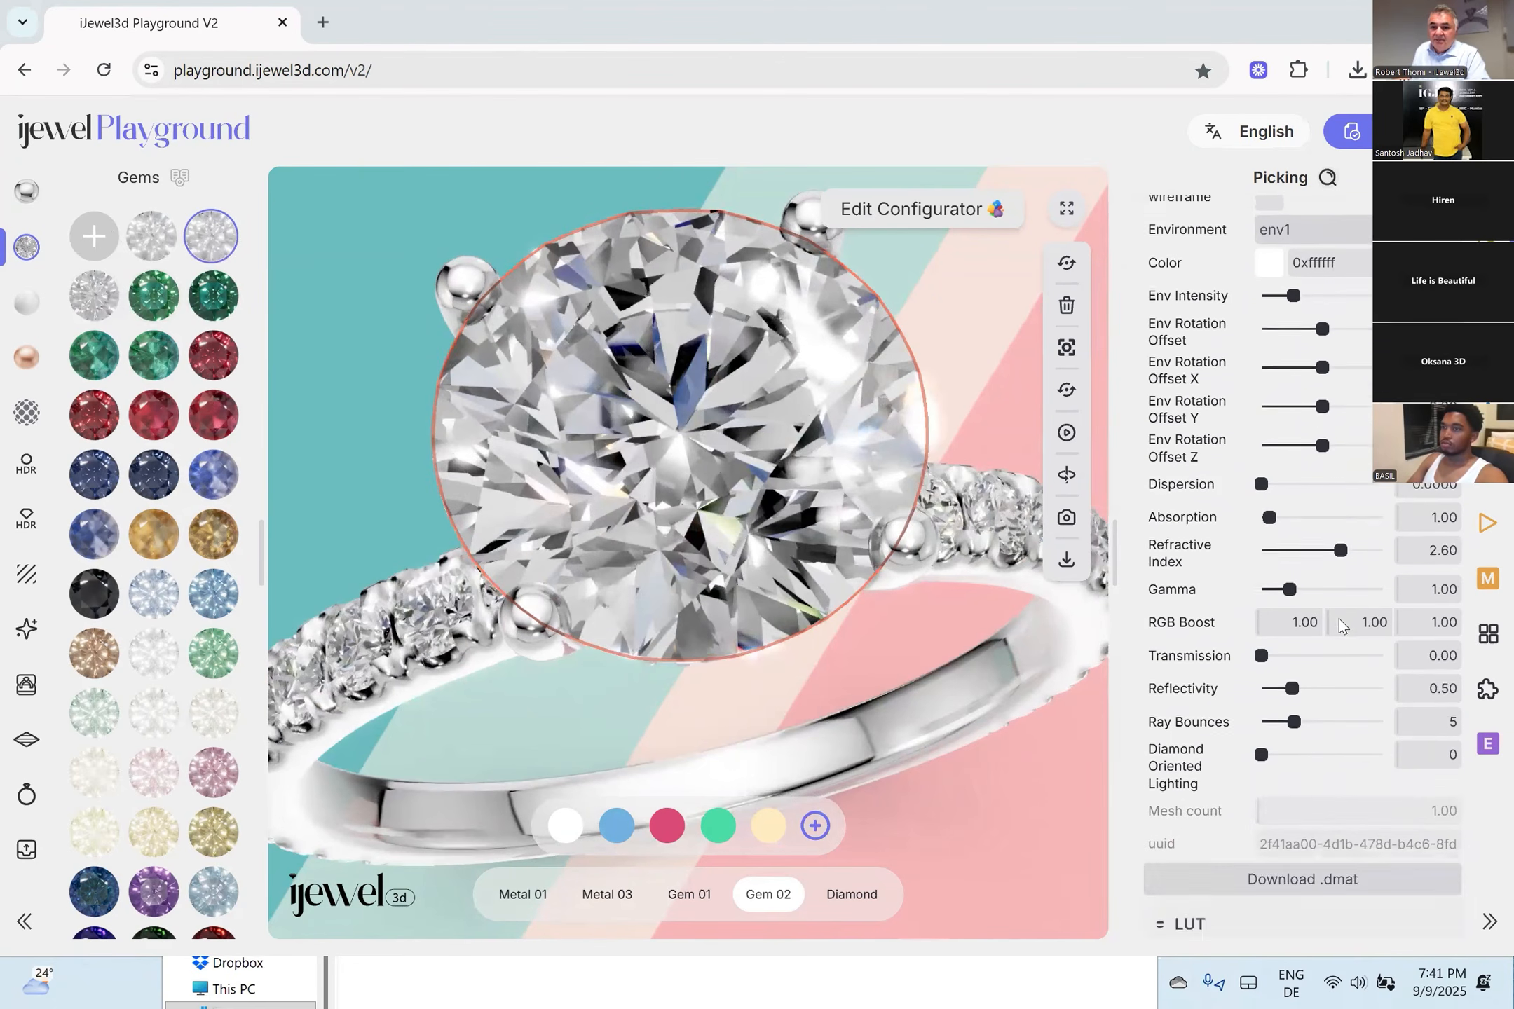
scroll(1325, 561, up, 3)
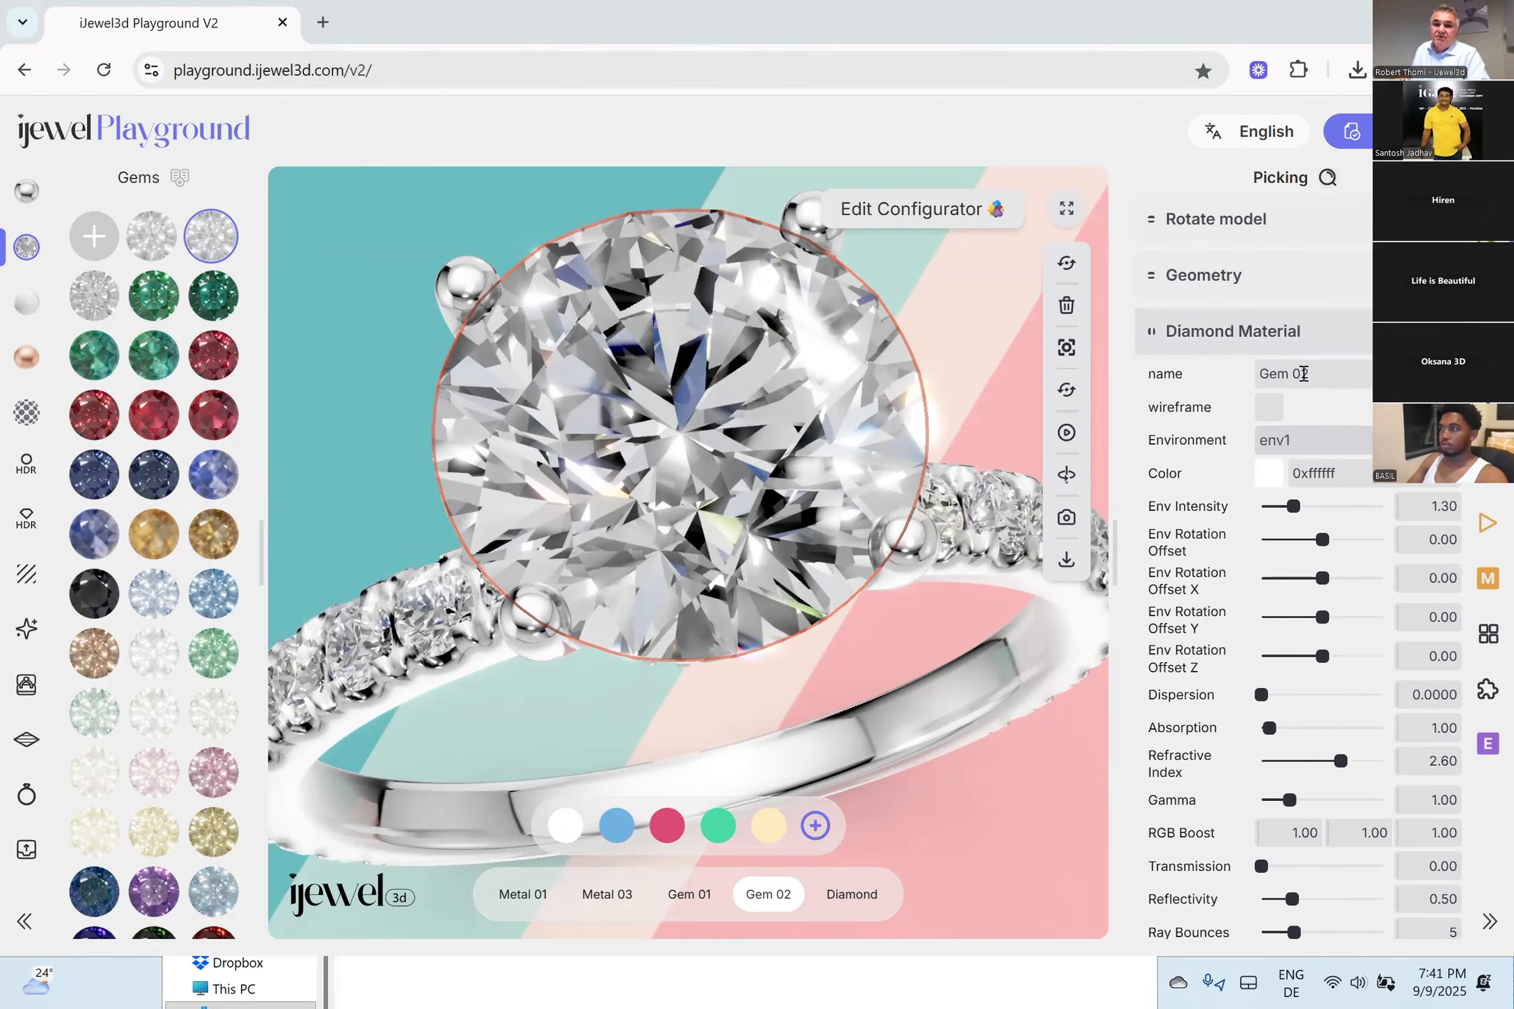
click(1270, 474)
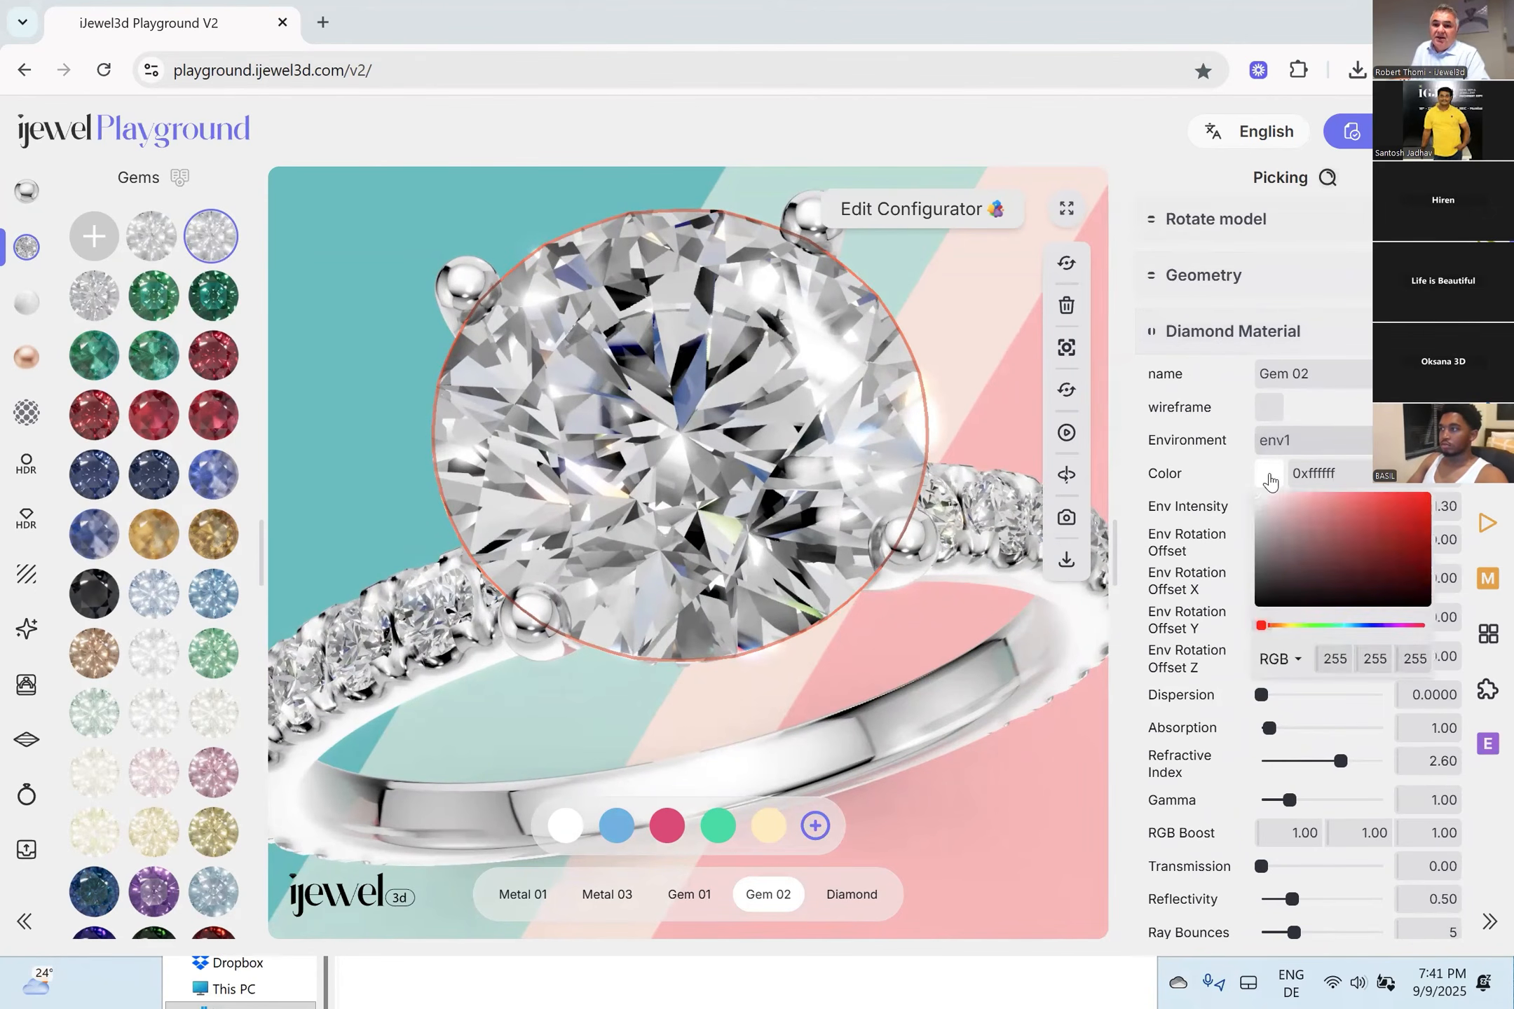
click(1284, 505)
click(1258, 494)
click(1219, 491)
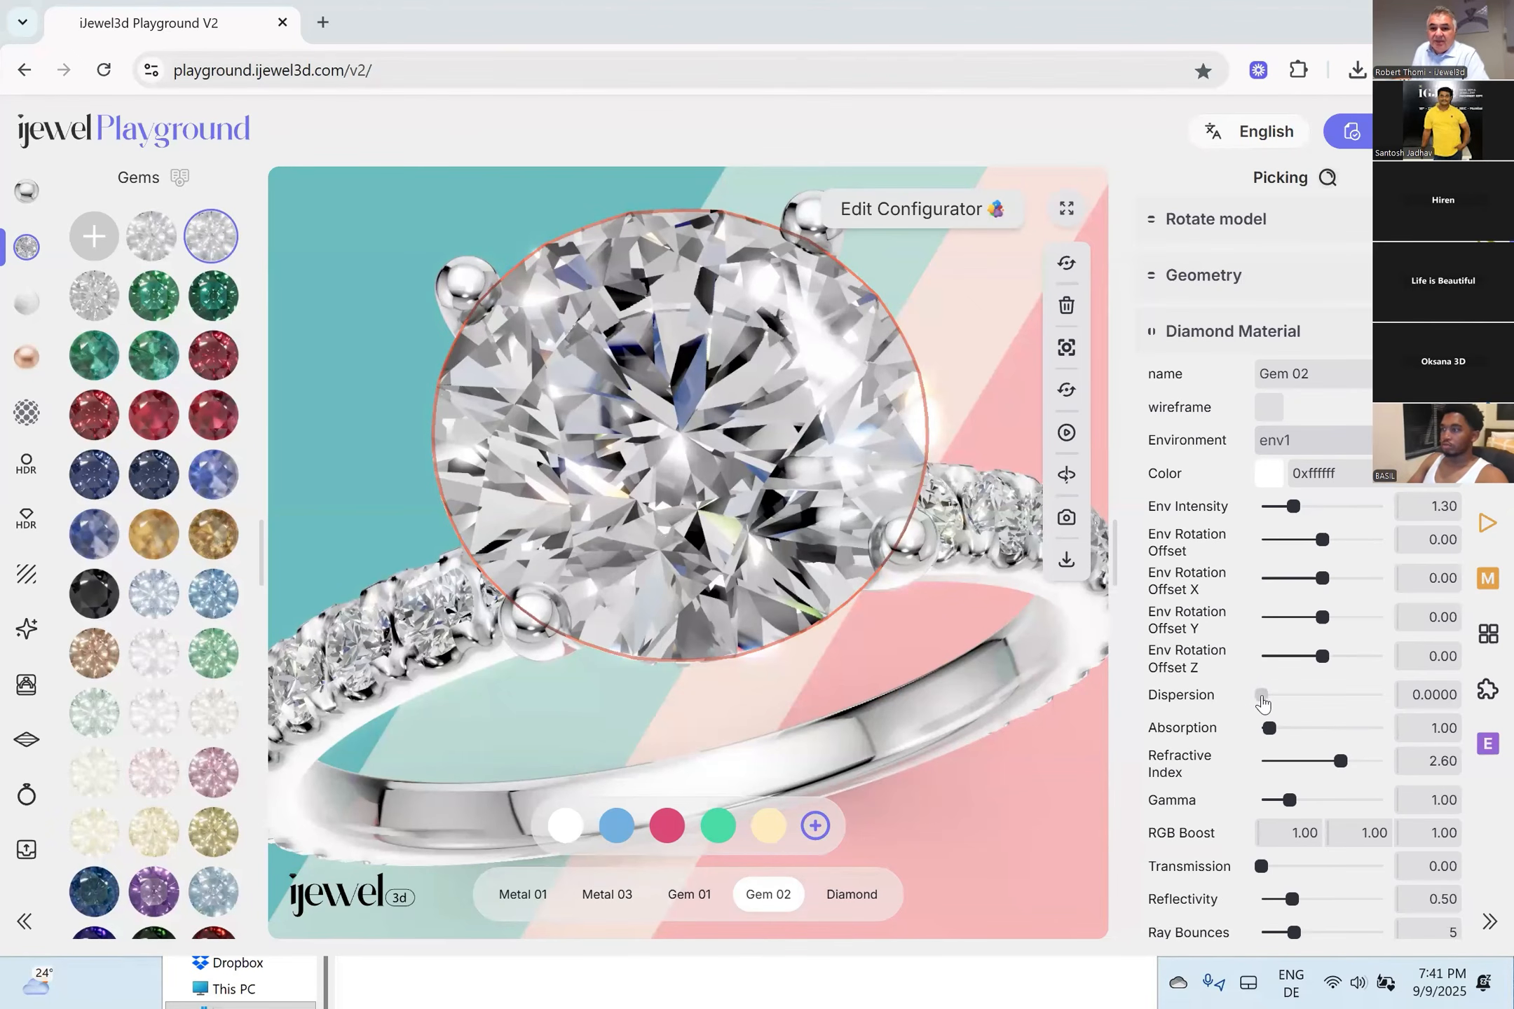
mouse_move(1261, 697)
mouse_down()
mouse_move(1281, 694)
mouse_move(1251, 704)
mouse_up()
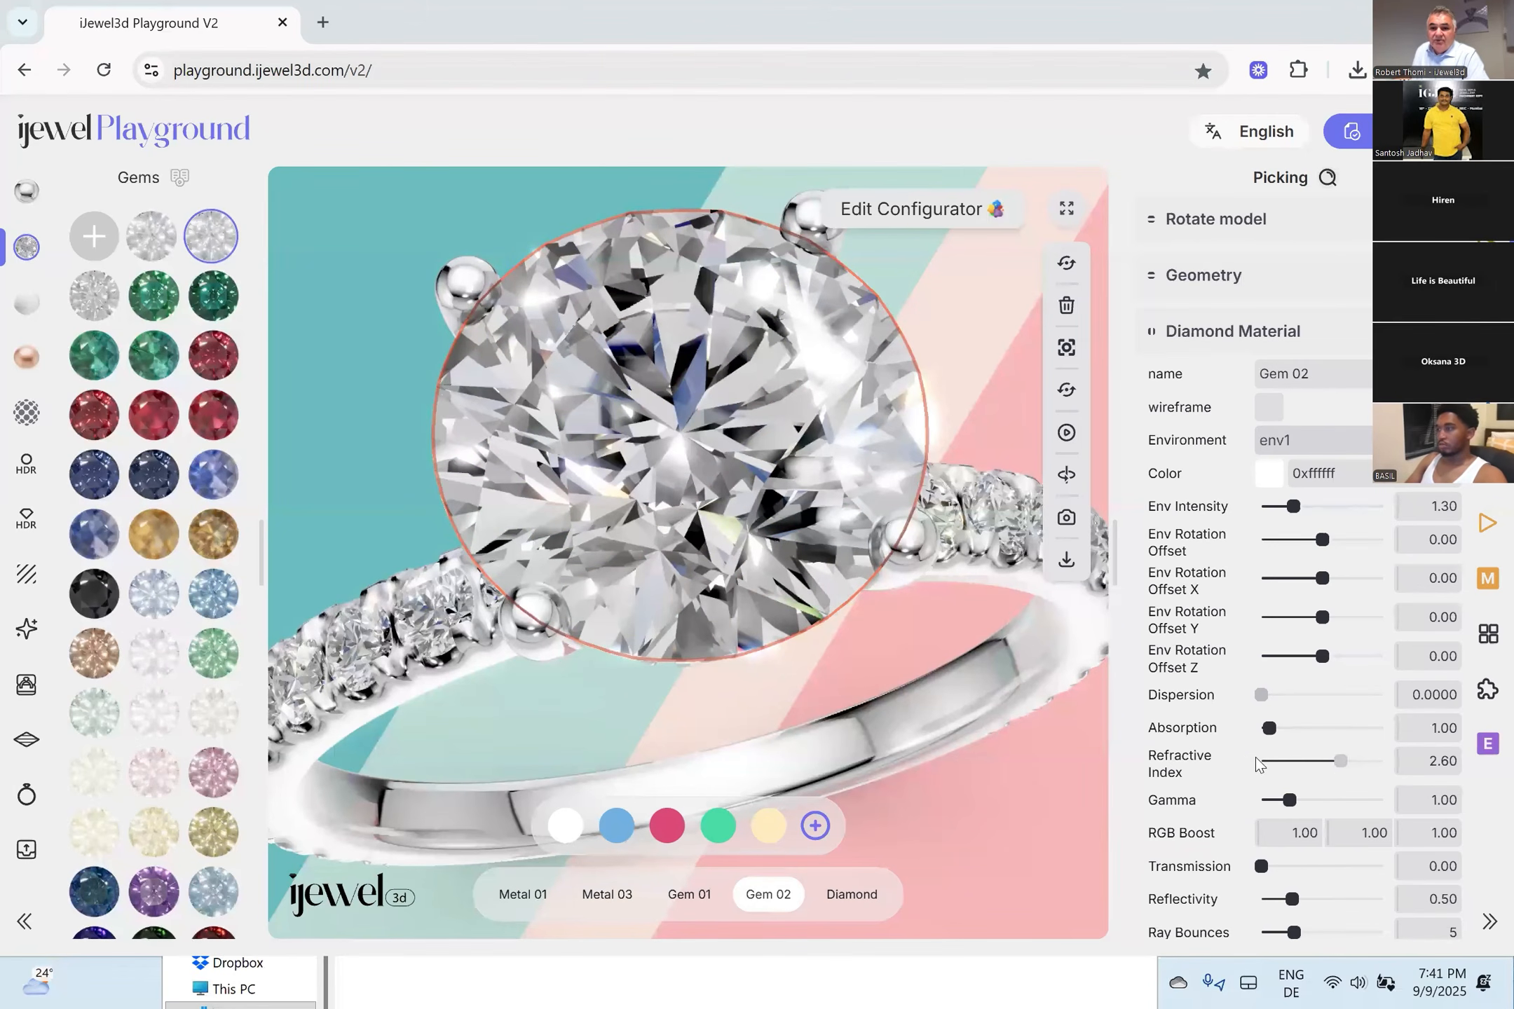
Set the centre stone's refractive index to 2.42 and its transmission to 1.00.
click(1447, 763)
key(BackSpace)
text(42)
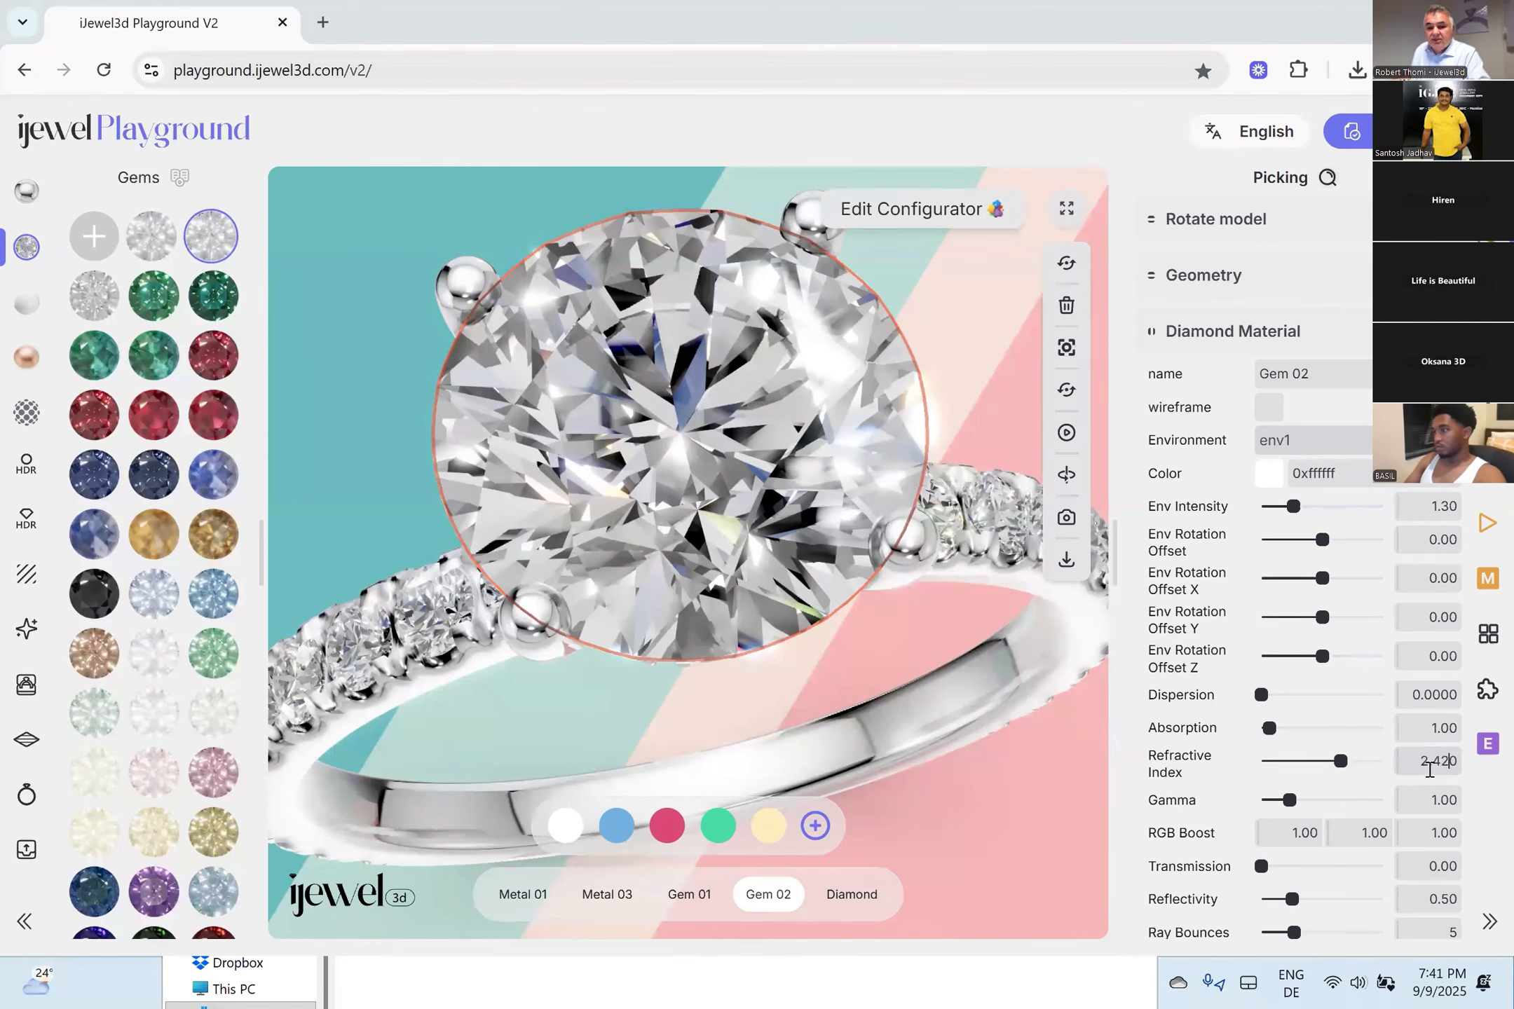
key(Return)
drag(828, 540, 830, 546)
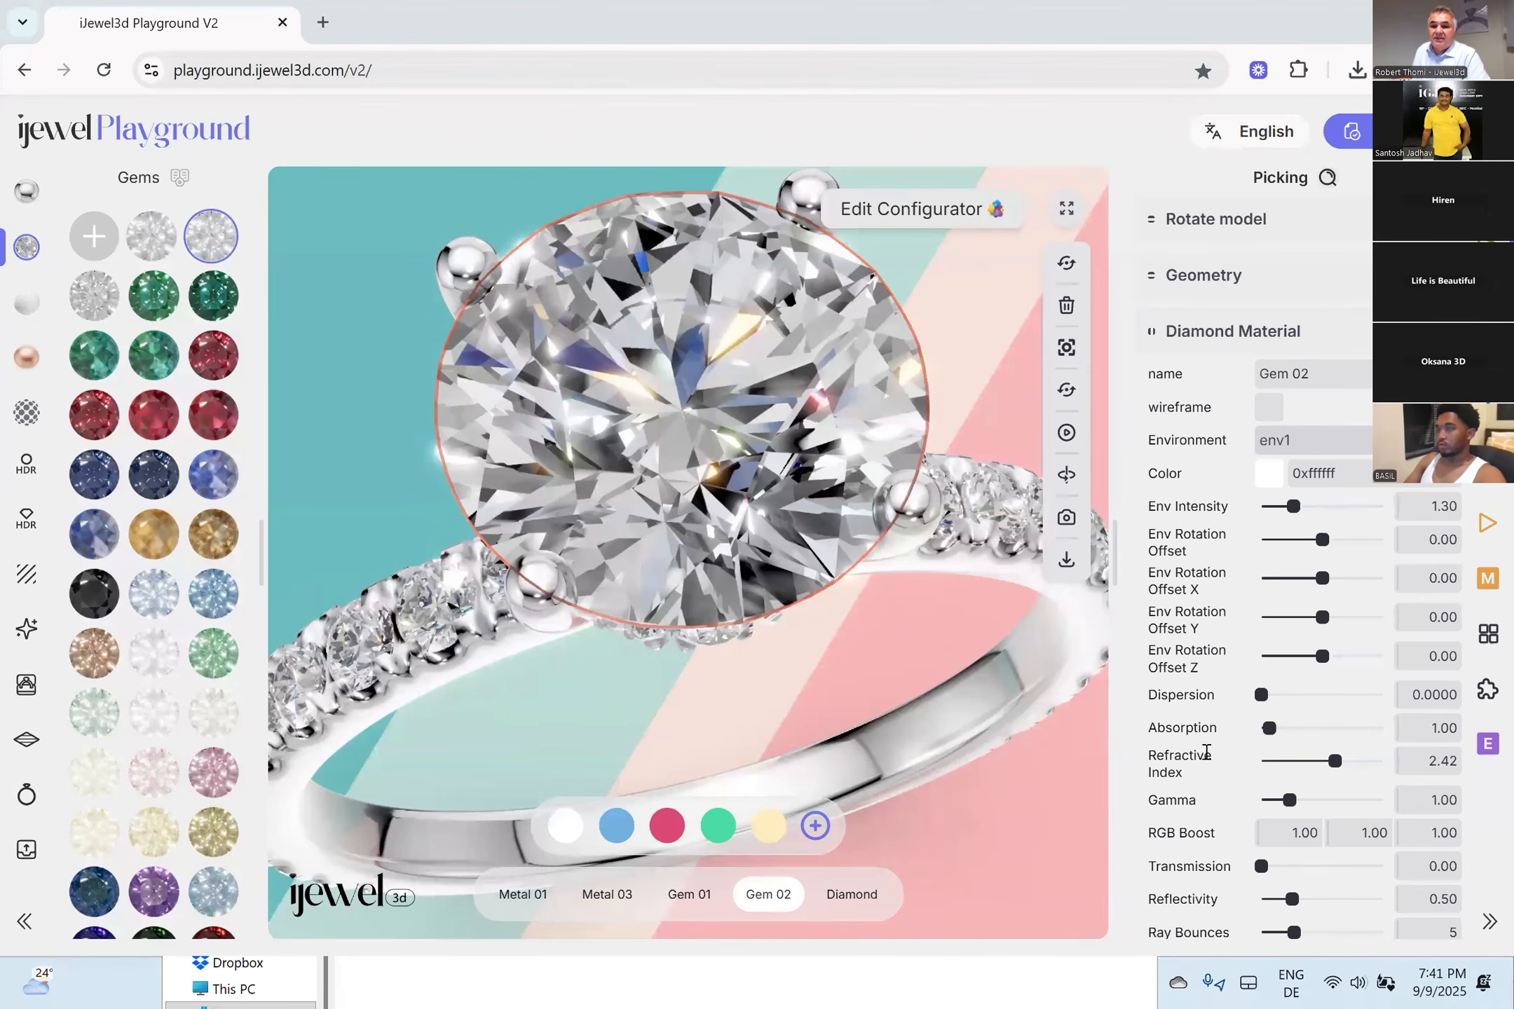
scroll(1230, 779, down, 2)
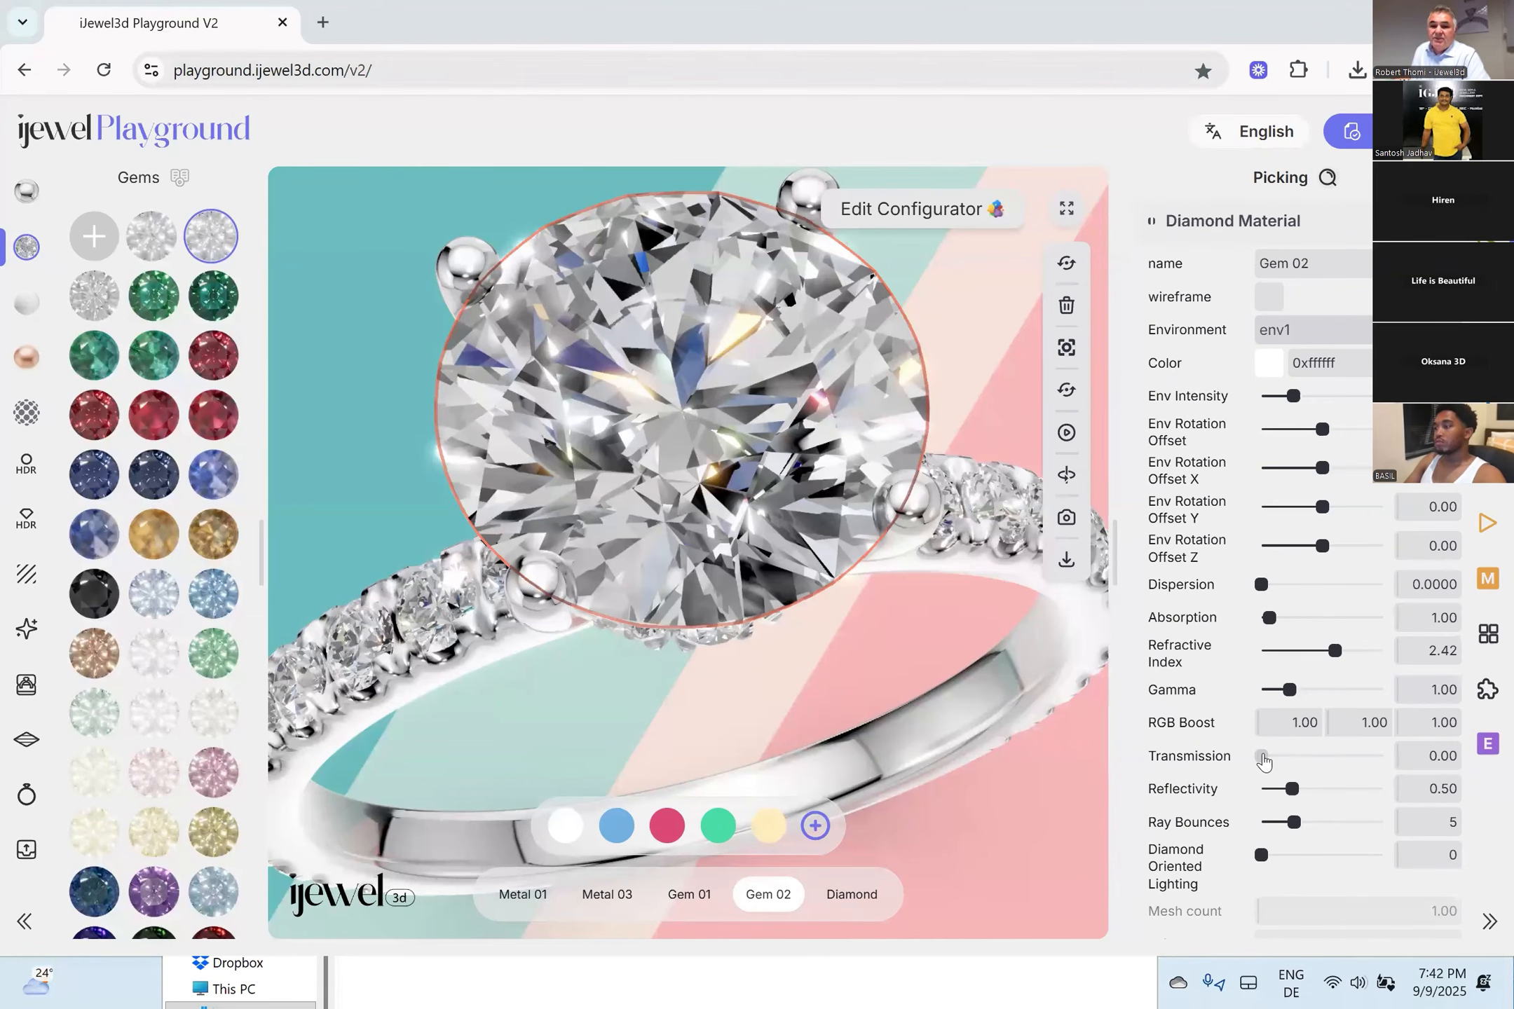
drag(1263, 756, 1386, 757)
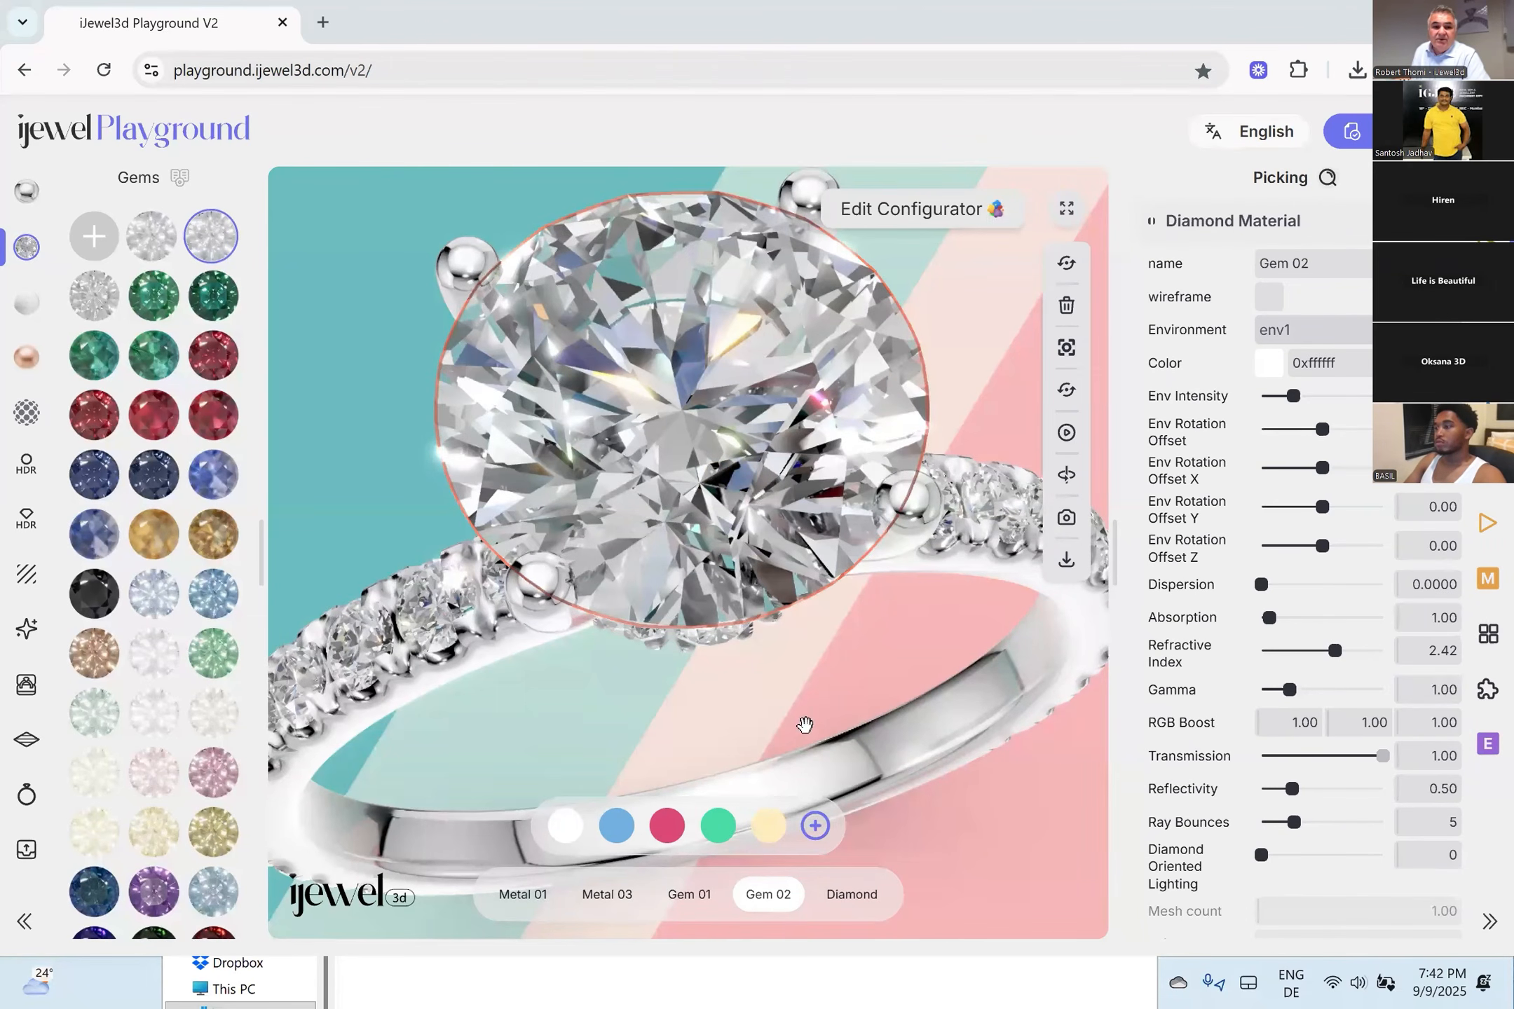
Change the ring's Metal 01 material to the yellow gold variation.
click(523, 894)
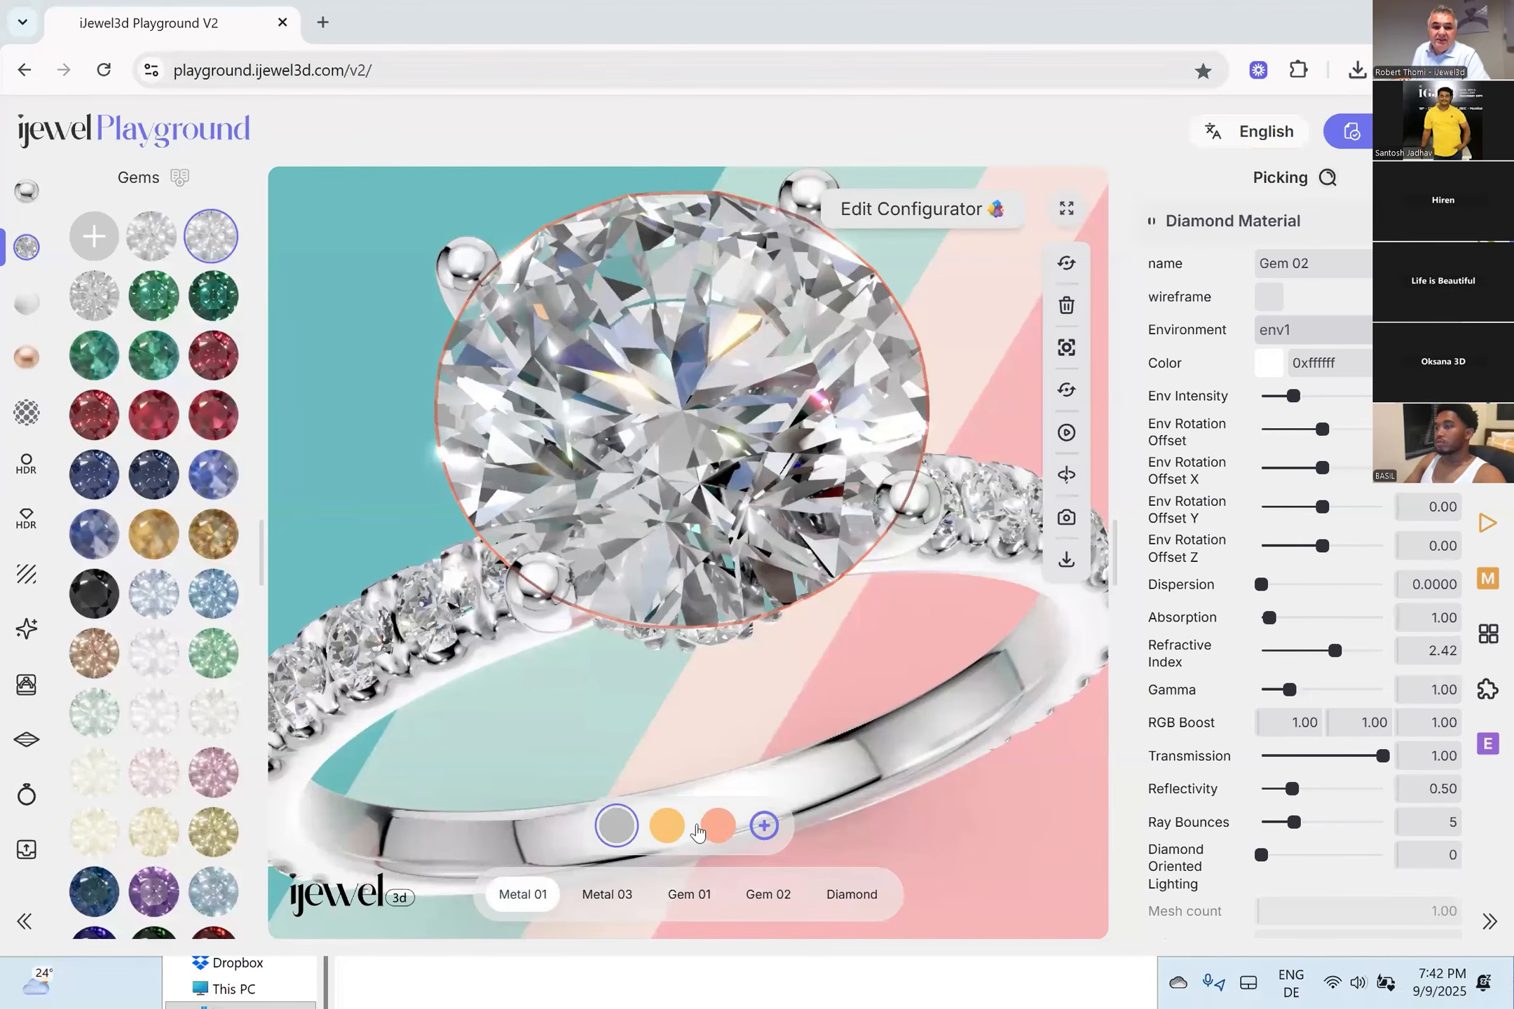
click(667, 827)
drag(721, 733, 733, 735)
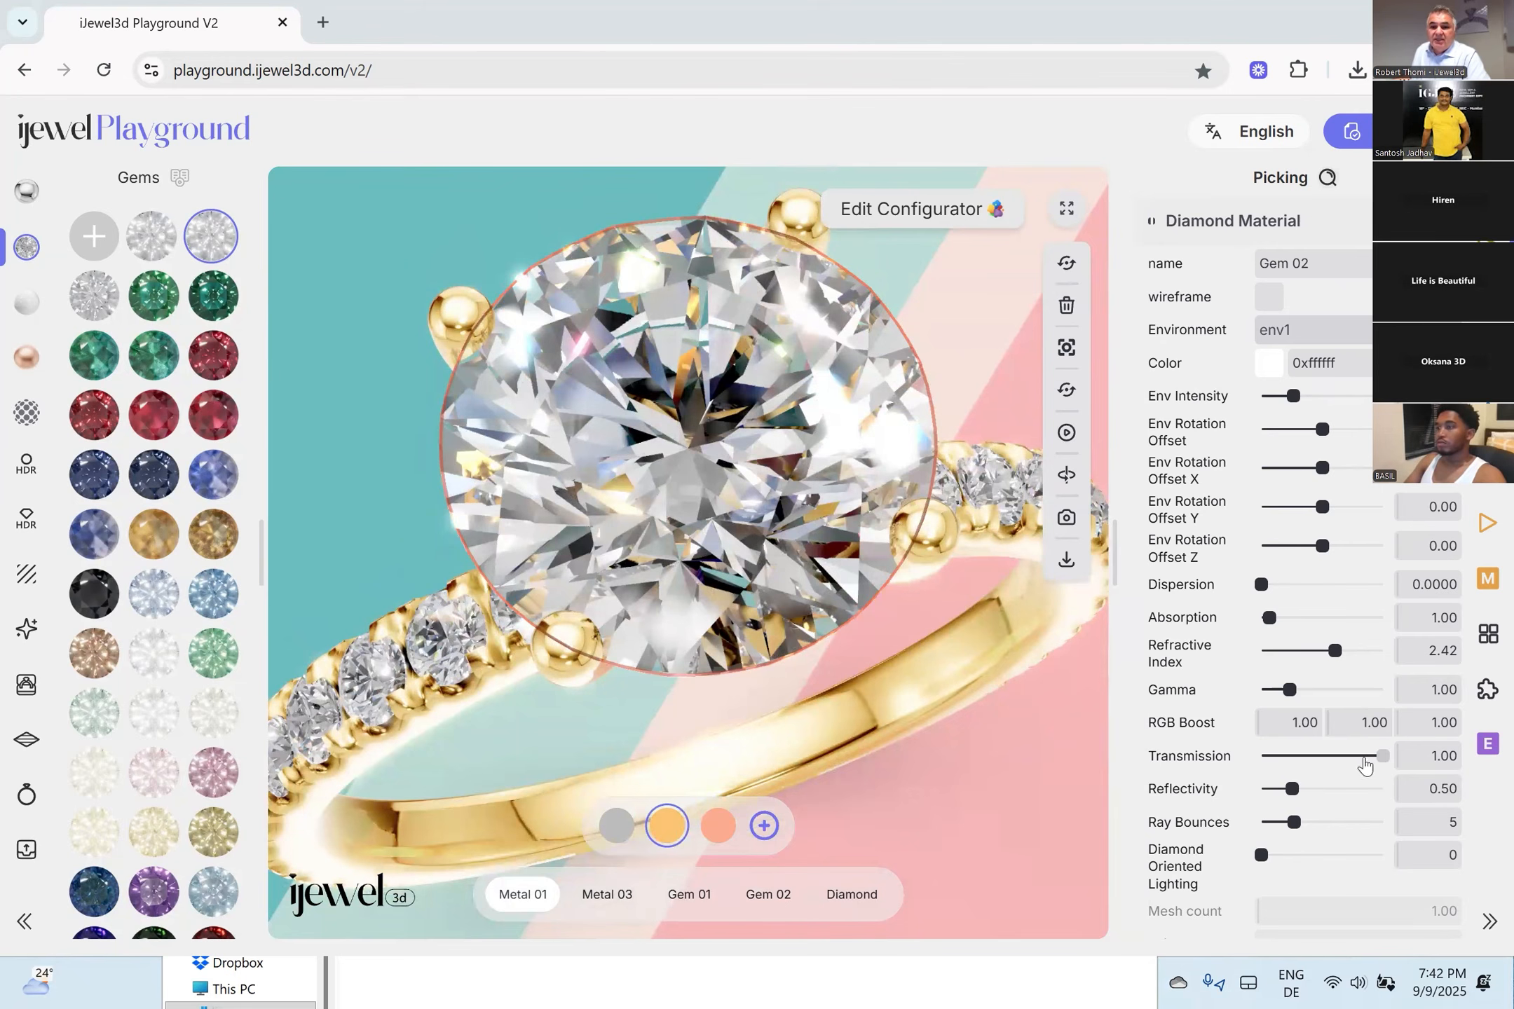
Set the centre stone's transmission to 0.00 and its reflectivity to 0.42.
drag(1371, 761, 1287, 792)
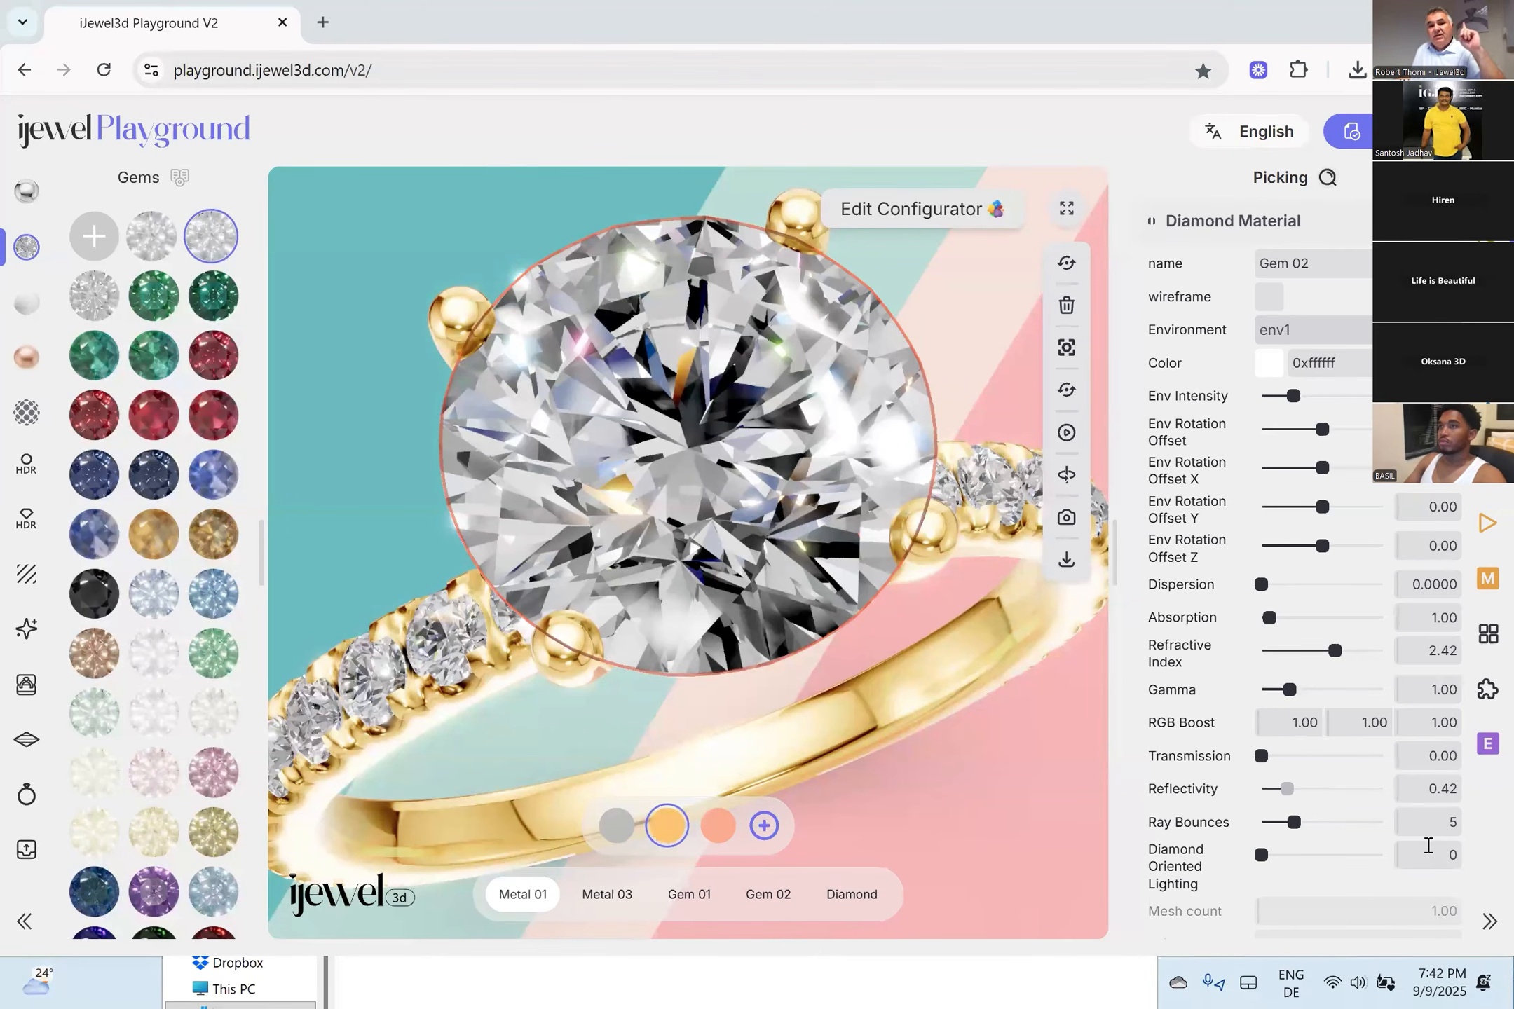
drag(760, 682, 769, 683)
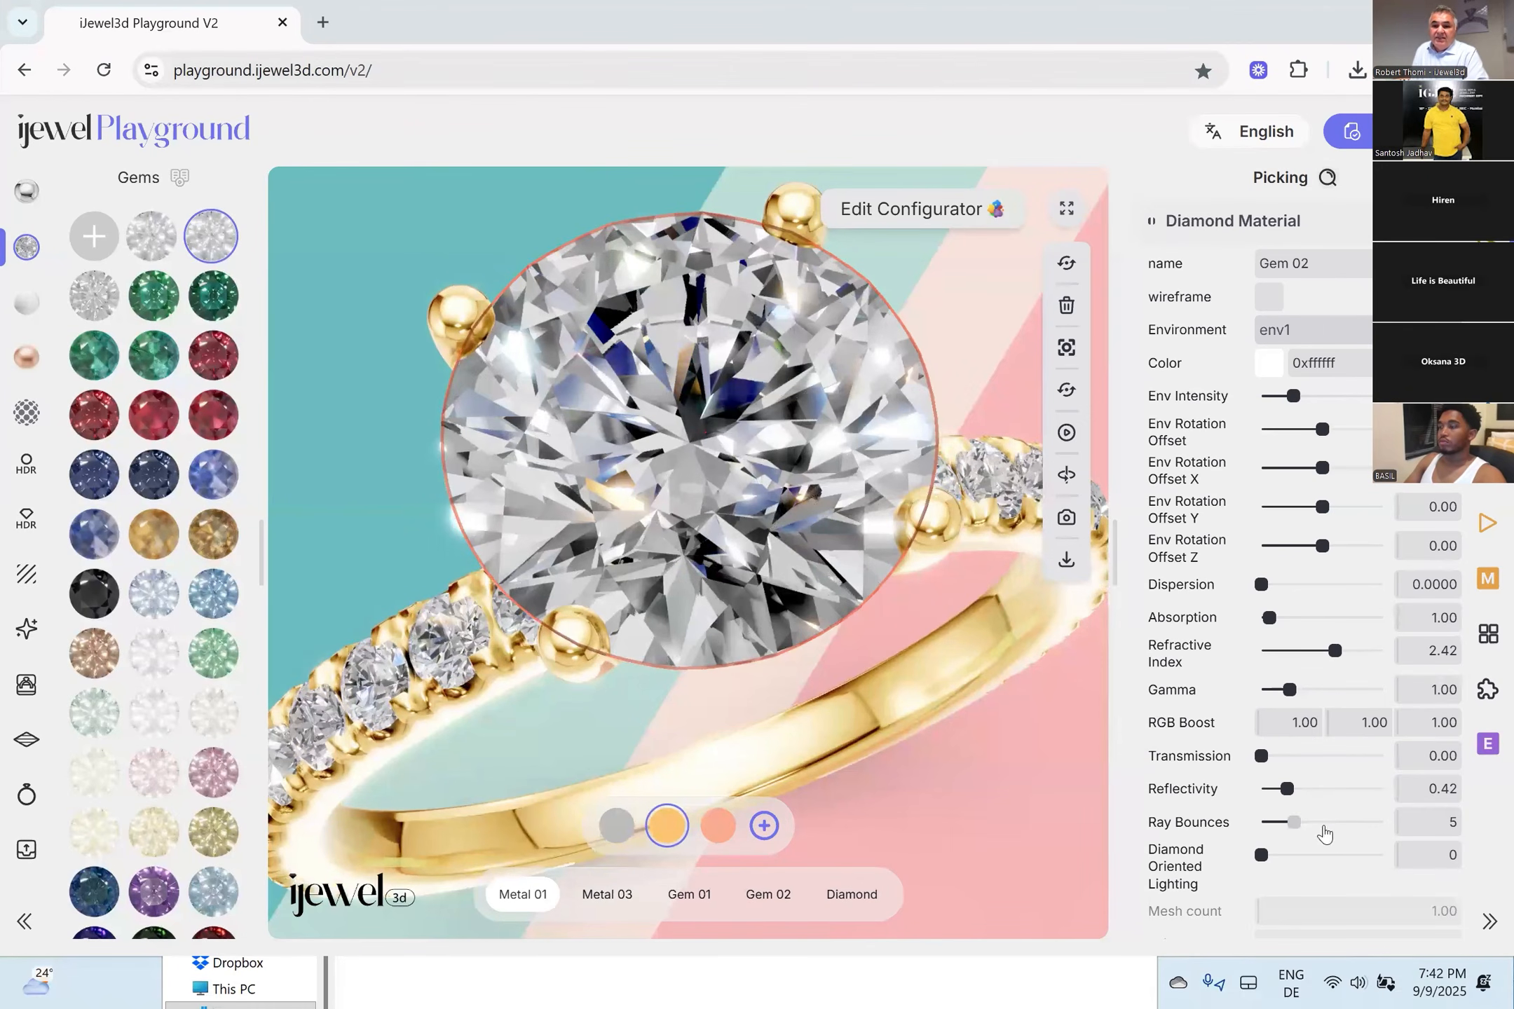
Set the centre stone's ray bounces to 10 and inspect its facet reflections up close.
double_click(1458, 827)
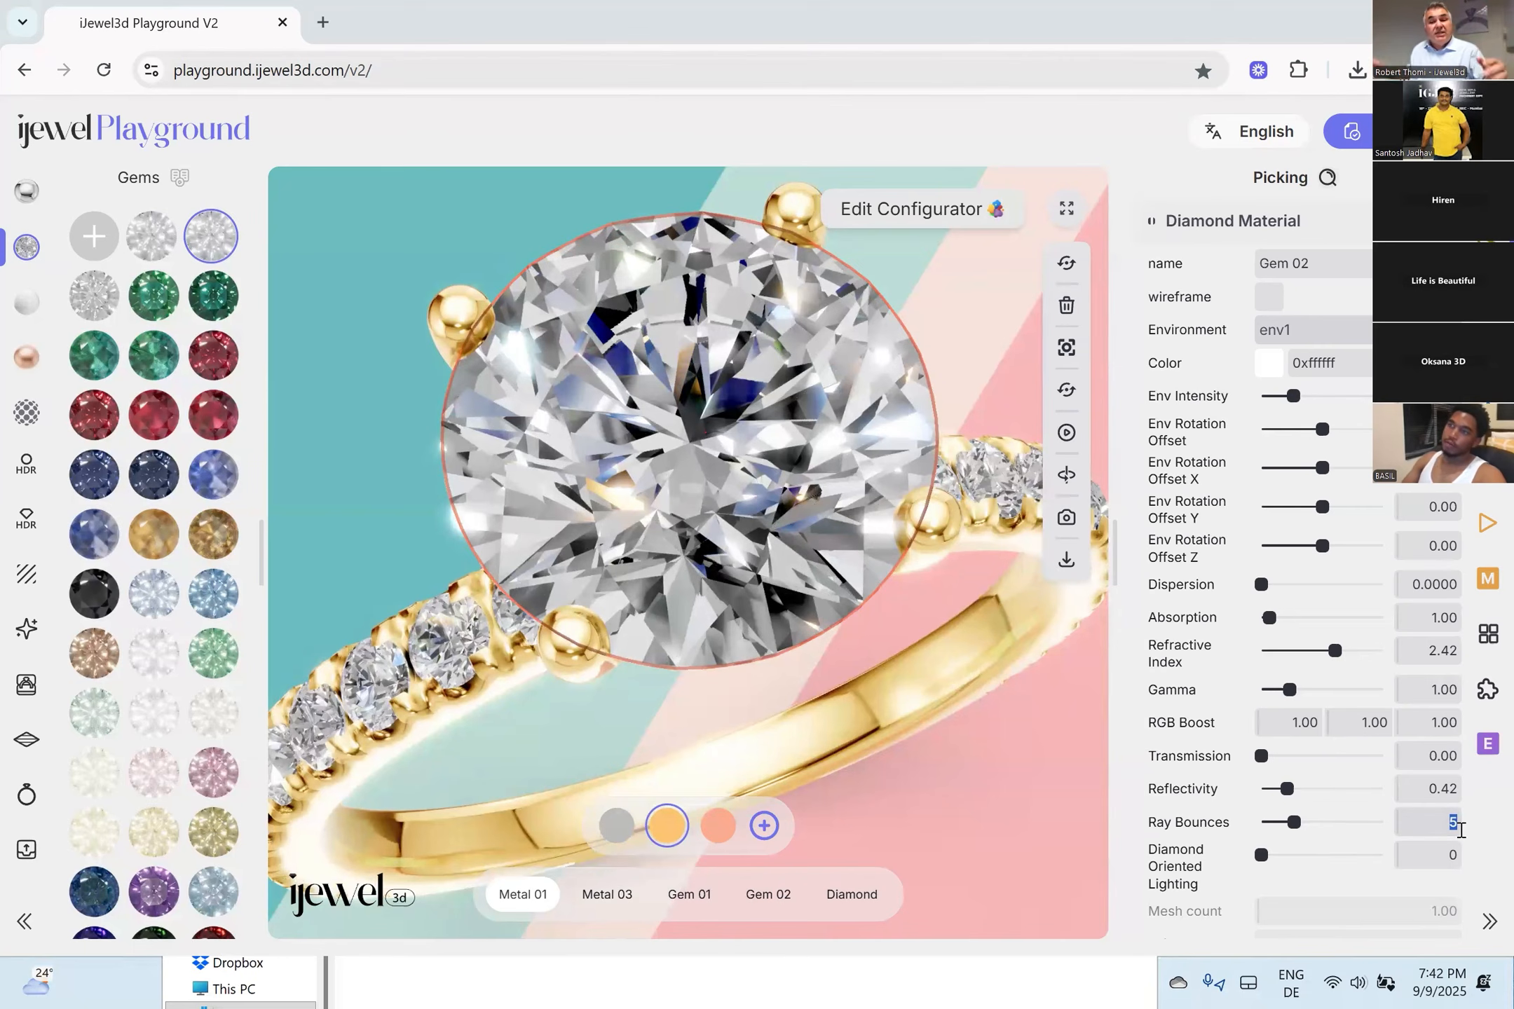
text(10)
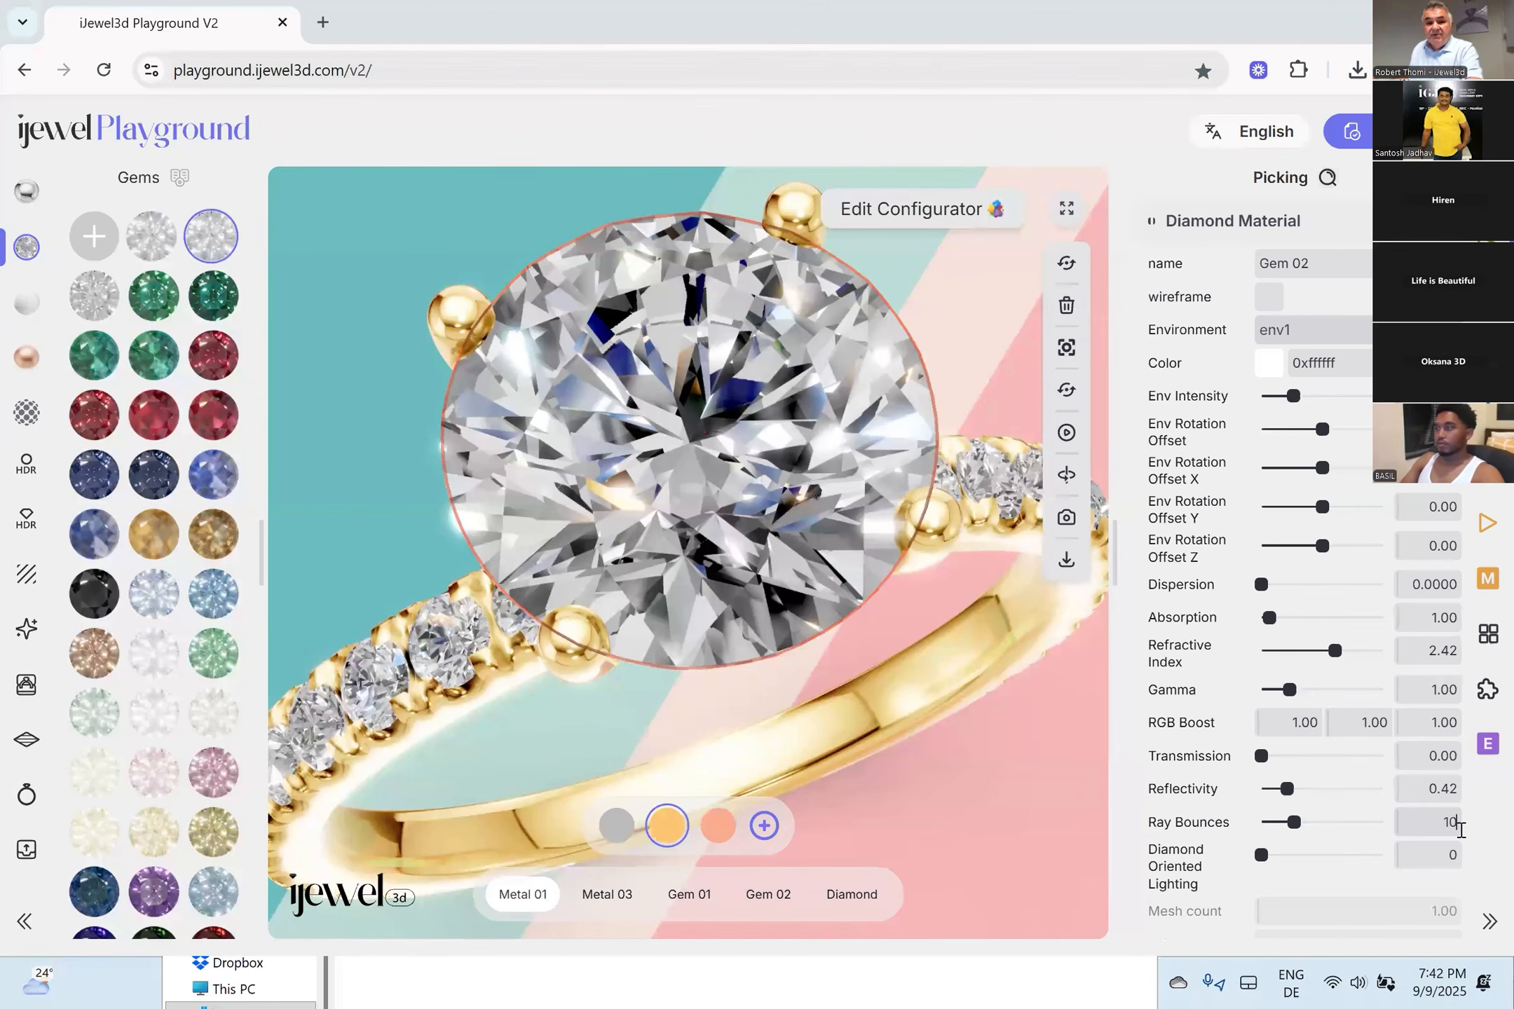
key(Return)
scroll(727, 550, up, 3)
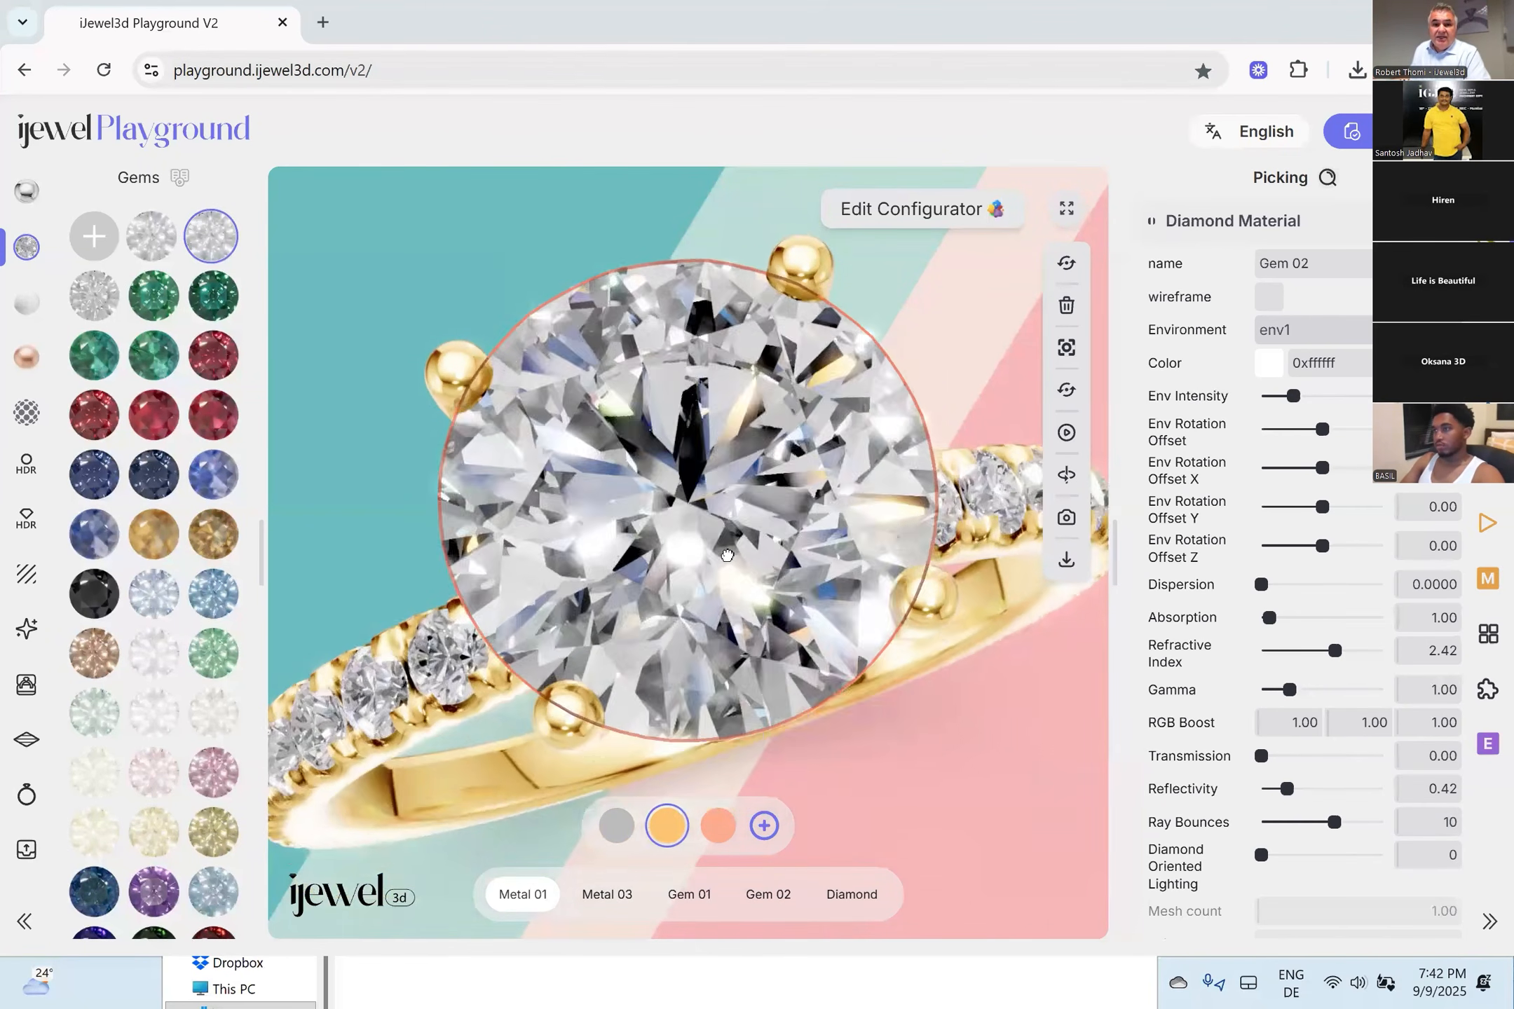
scroll(723, 545, up, 5)
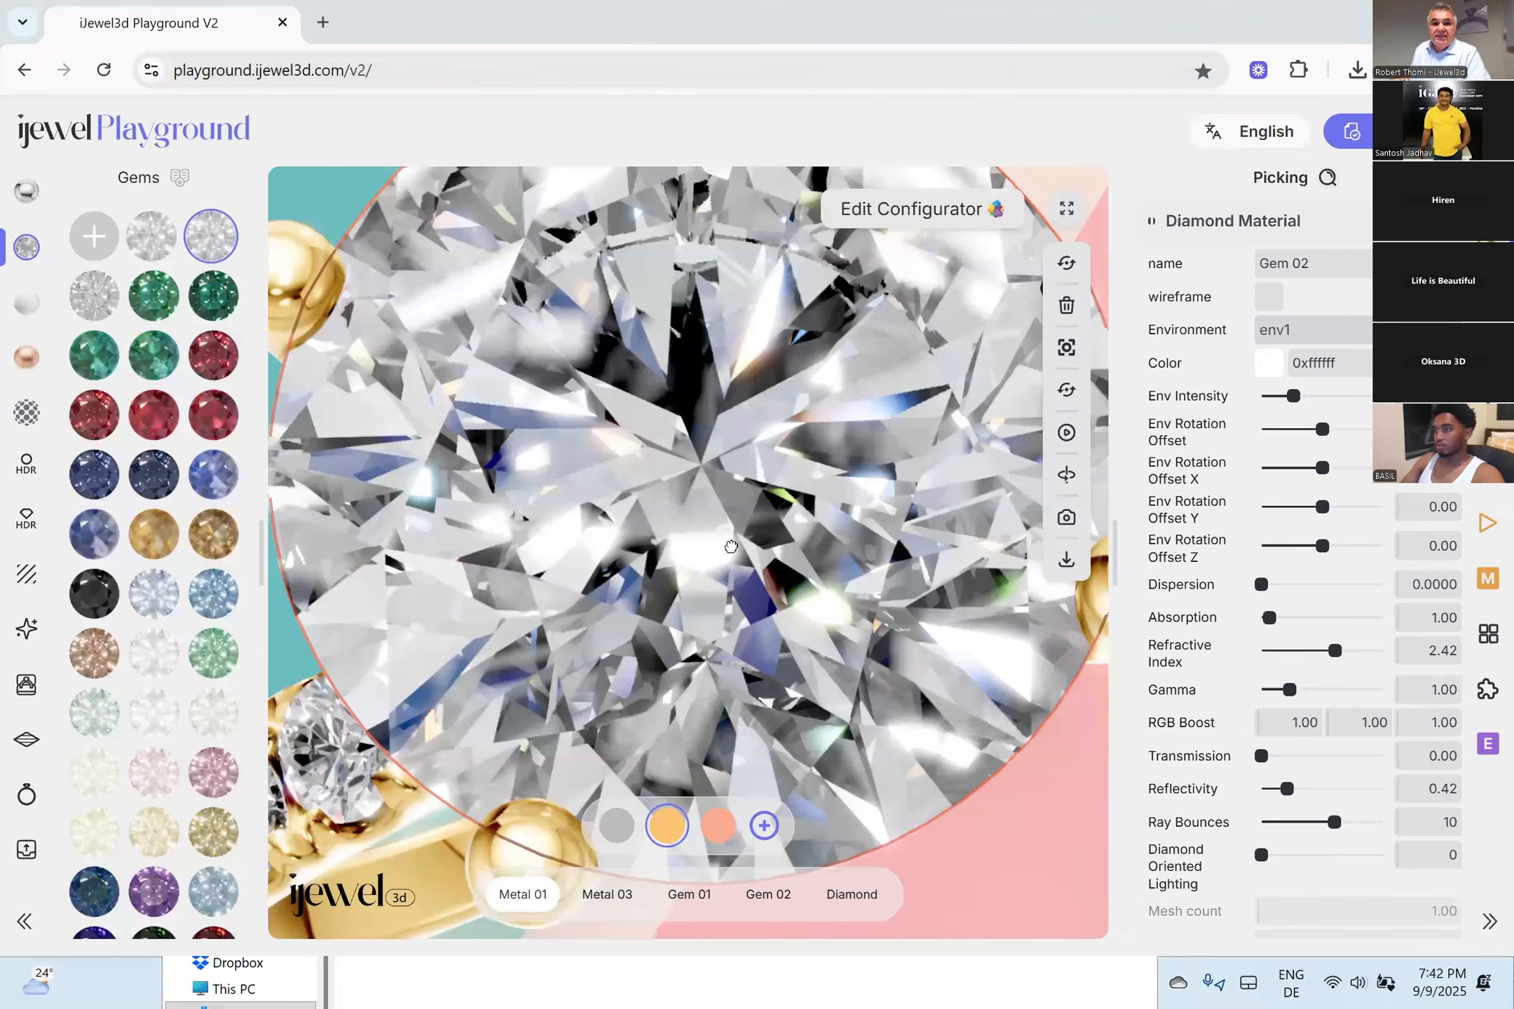
drag(740, 541, 750, 549)
drag(808, 673, 820, 635)
scroll(807, 653, down, 8)
Set the centre stone's ray bounces to 5 and compare the facet reflections.
drag(1437, 827, 1463, 831)
text(5)
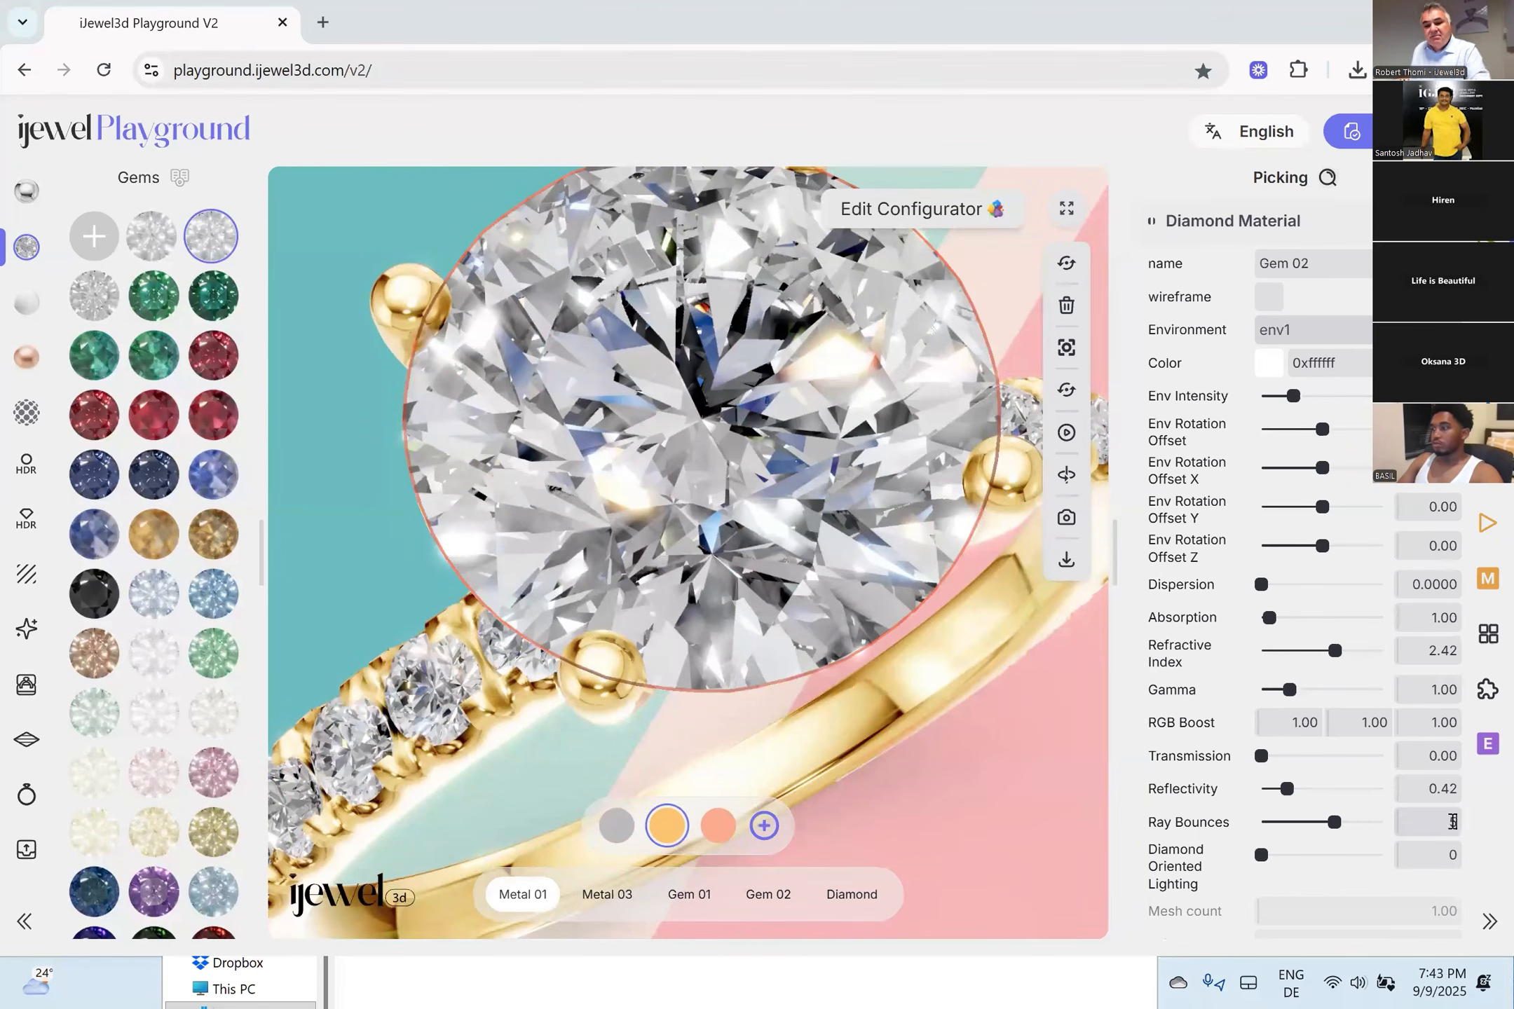
drag(814, 733, 840, 742)
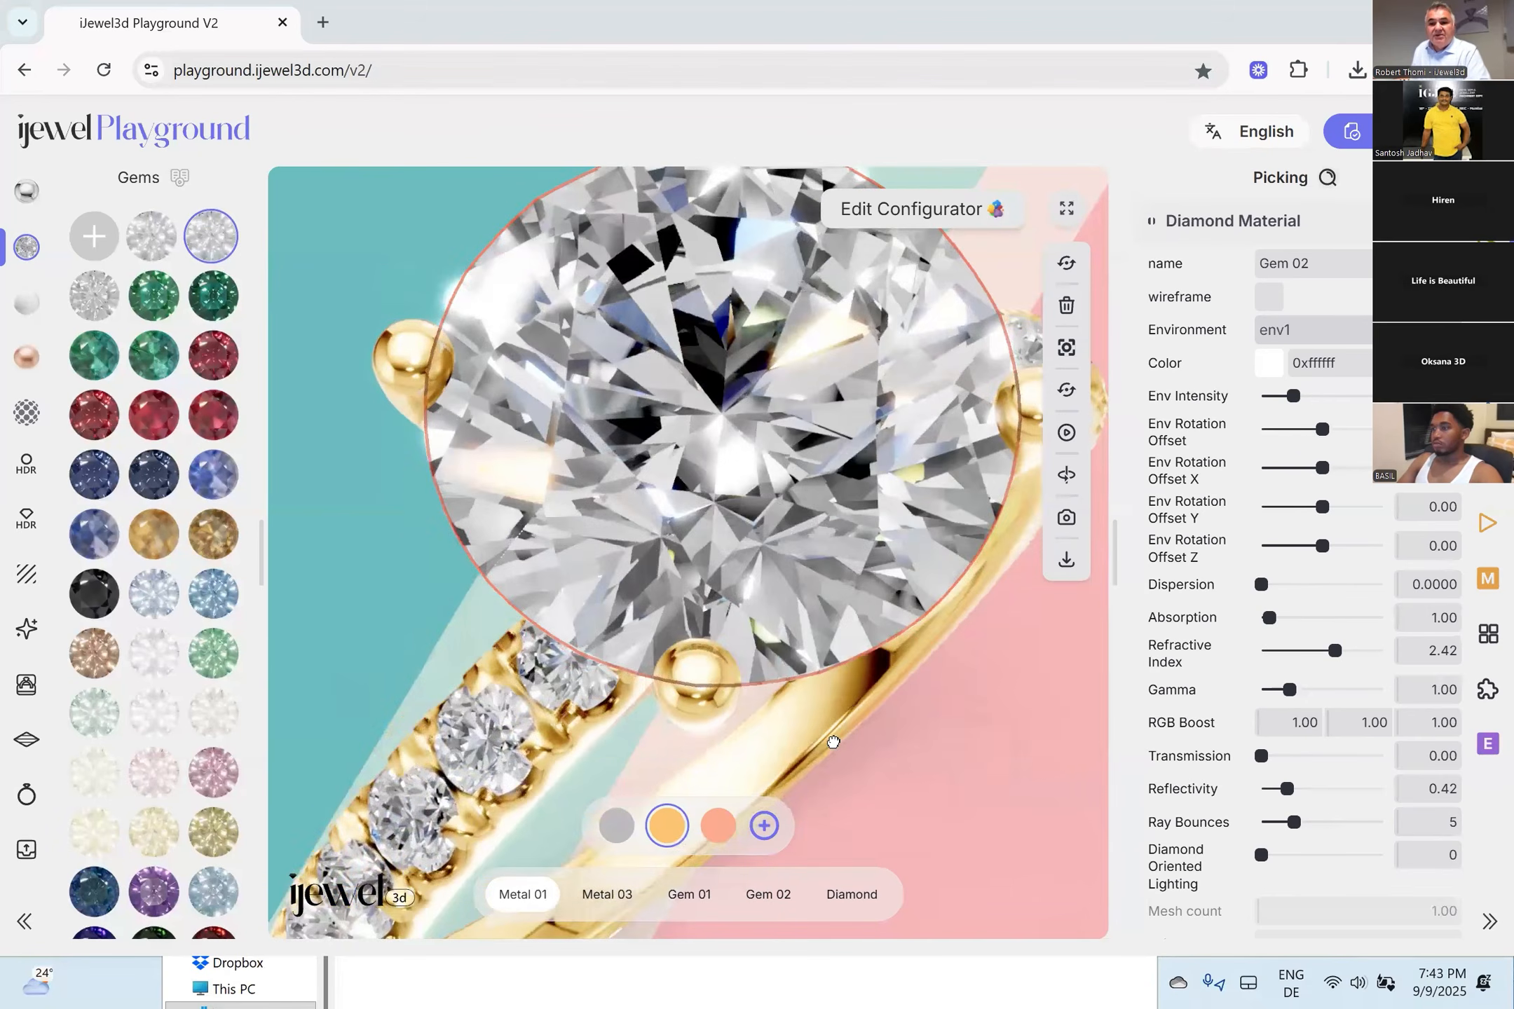
Set the centre stone's ray bounces to 6 and view the whole ring.
drag(1449, 827, 1468, 829)
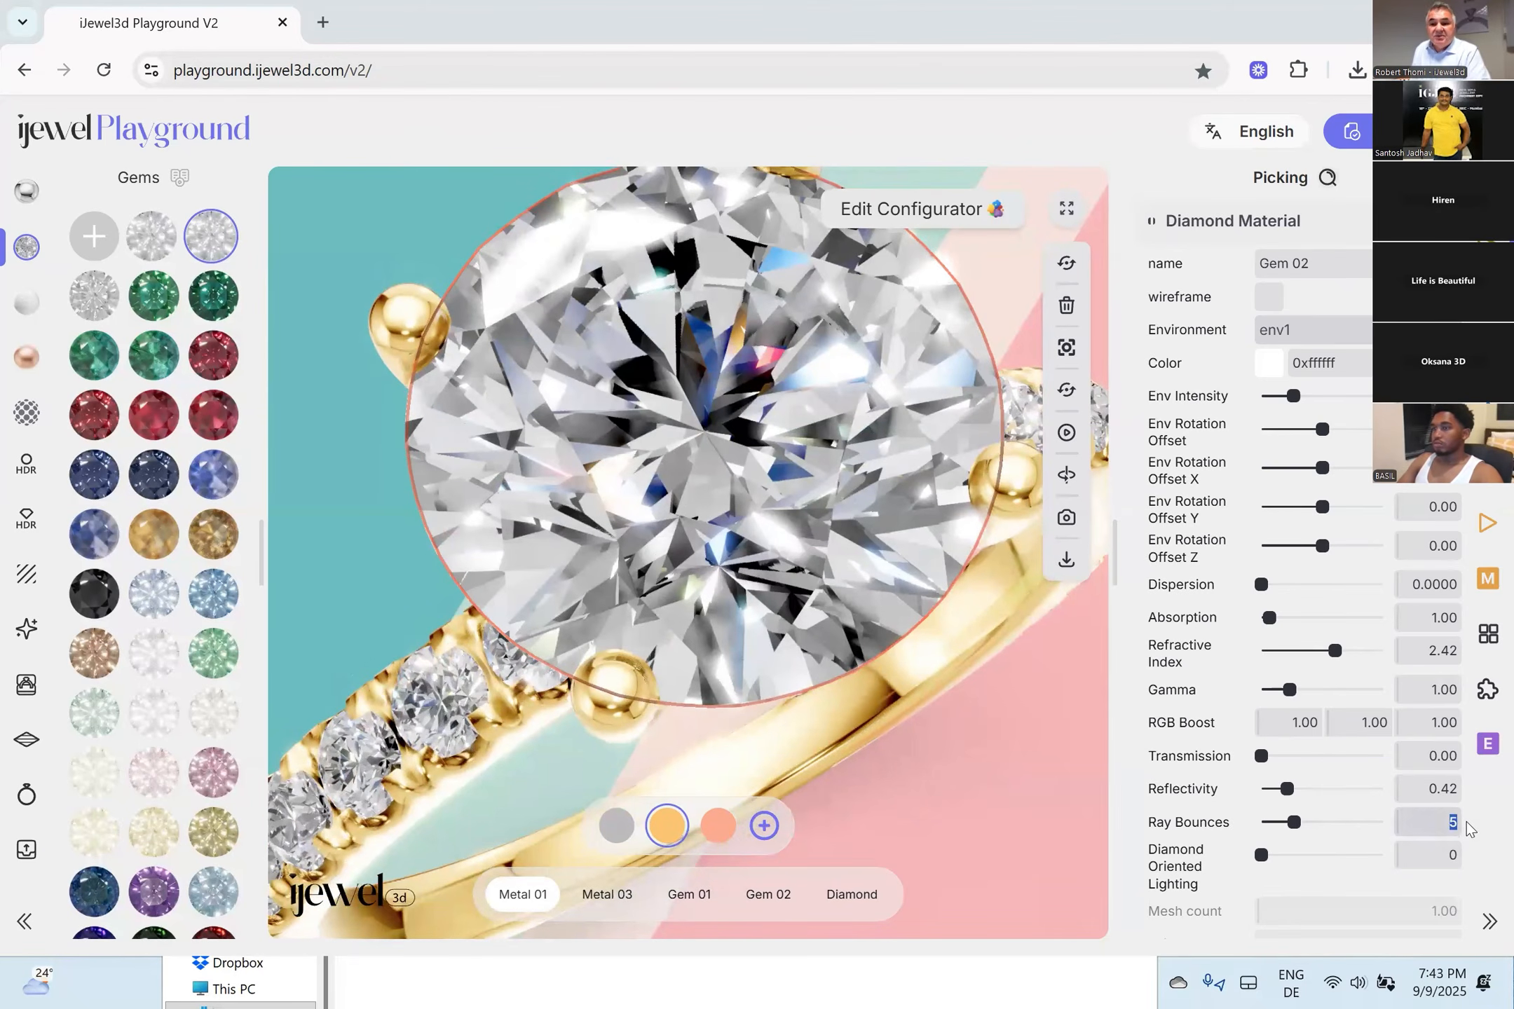
drag(853, 817, 780, 764)
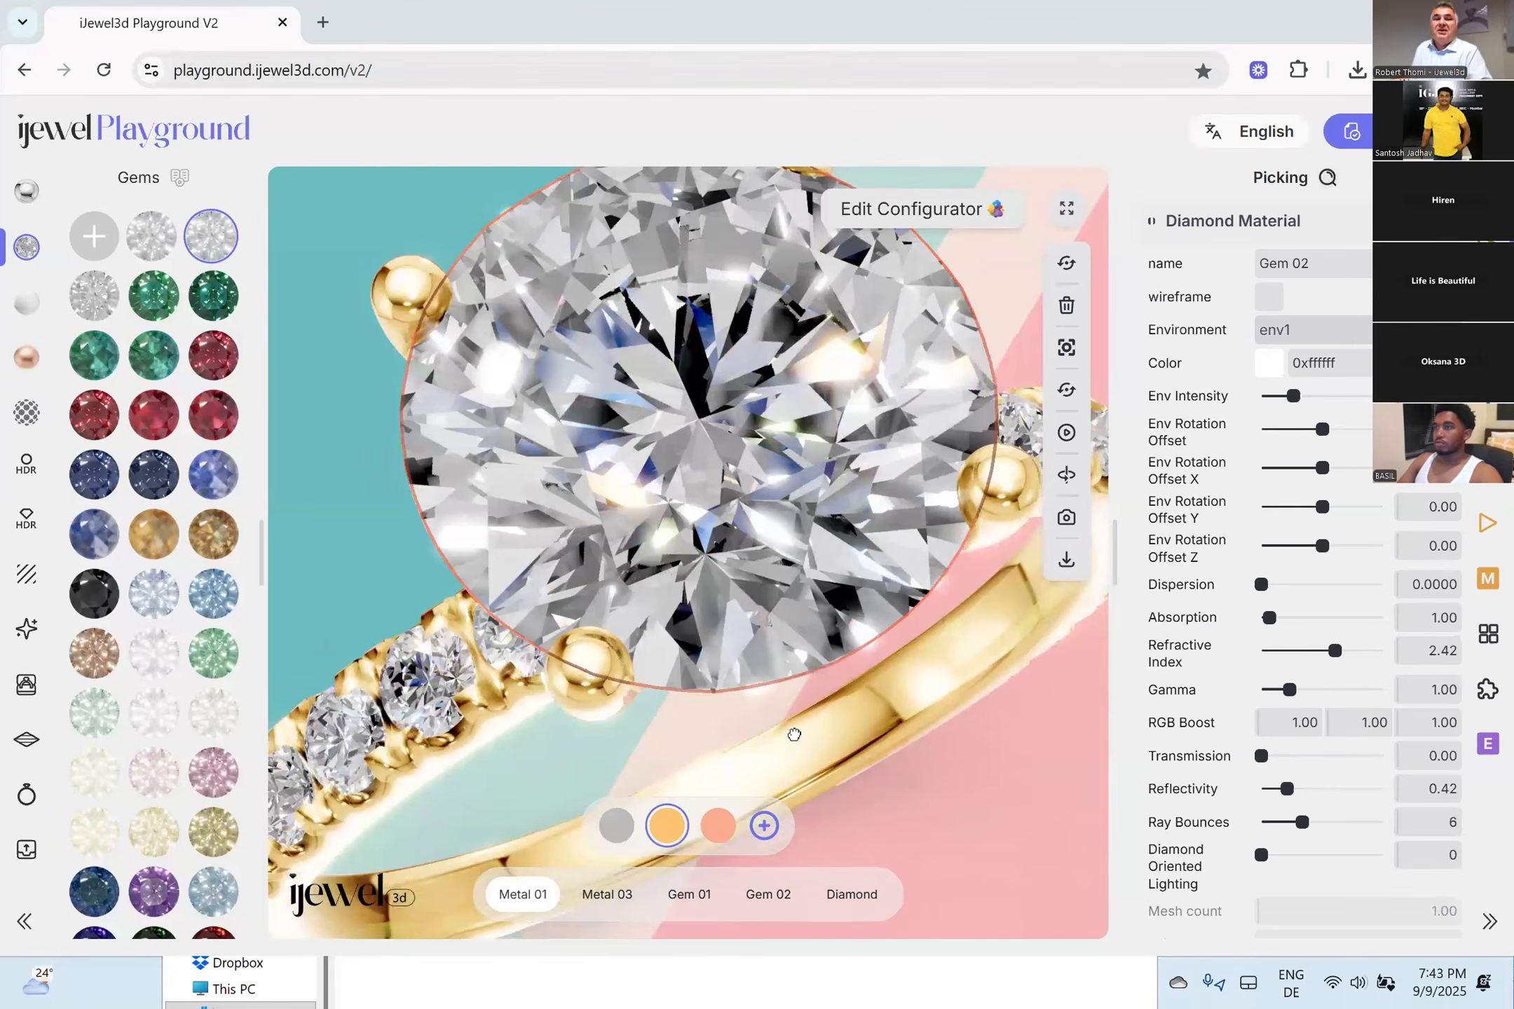
scroll(797, 731, down, 5)
mouse_move(802, 724)
mouse_down()
mouse_move(844, 726)
mouse_move(807, 734)
mouse_up()
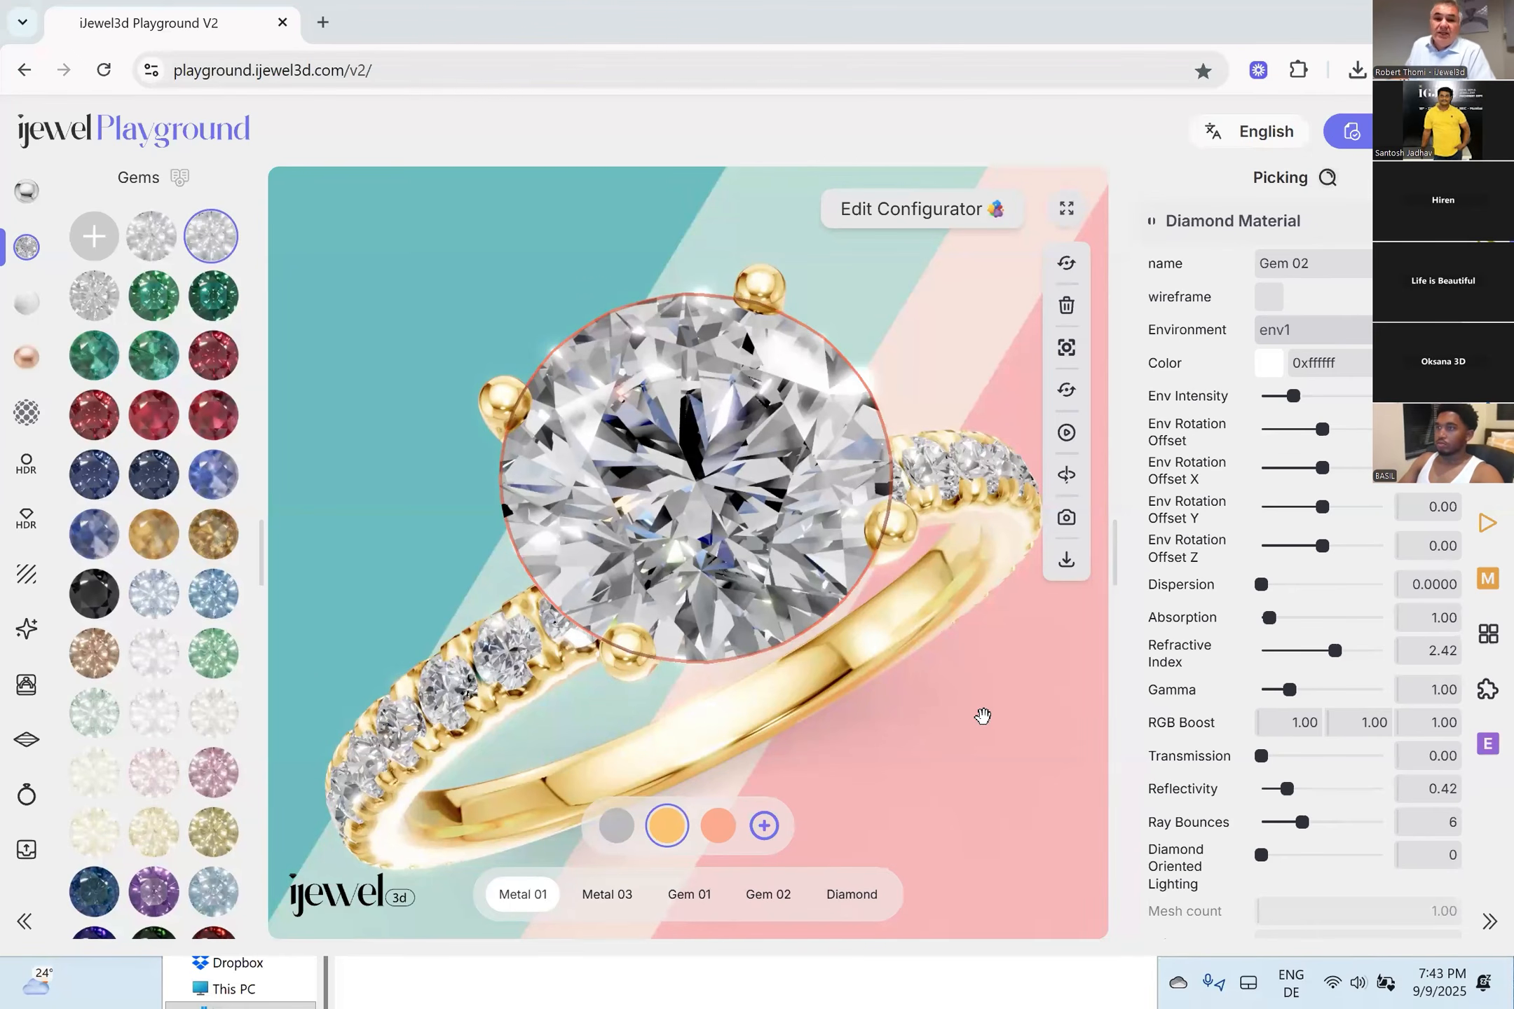
Compare the centre stone with Diamond Oriented Lighting at 1 and 0, leaving it at 0.
drag(1008, 719, 1000, 727)
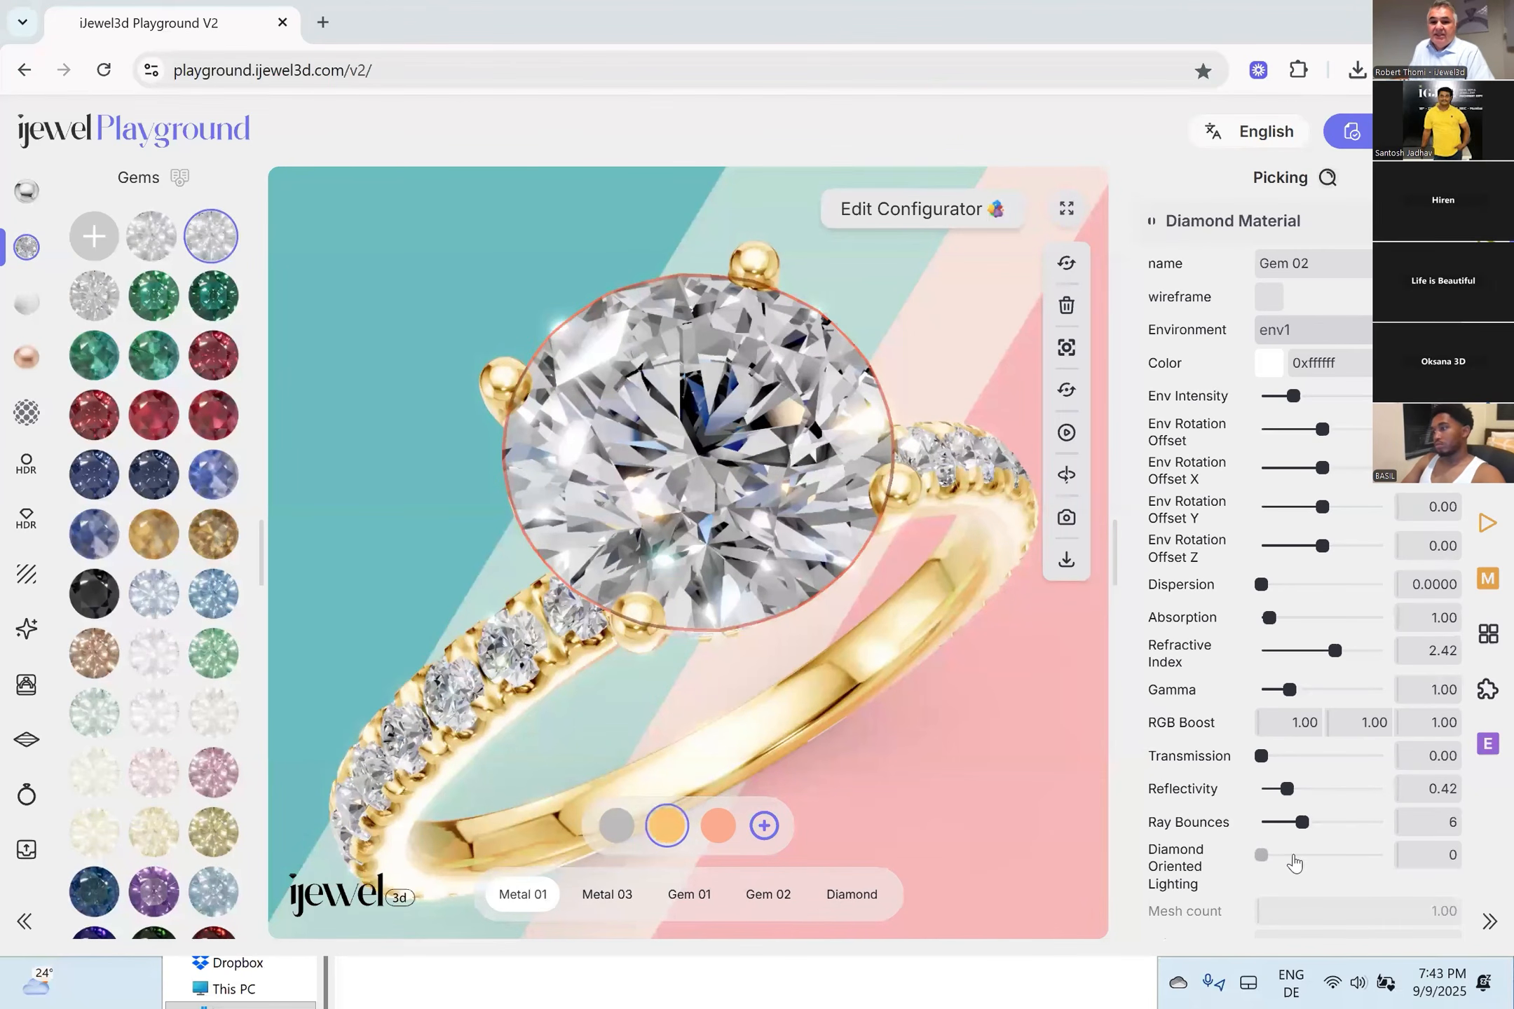
click(1393, 858)
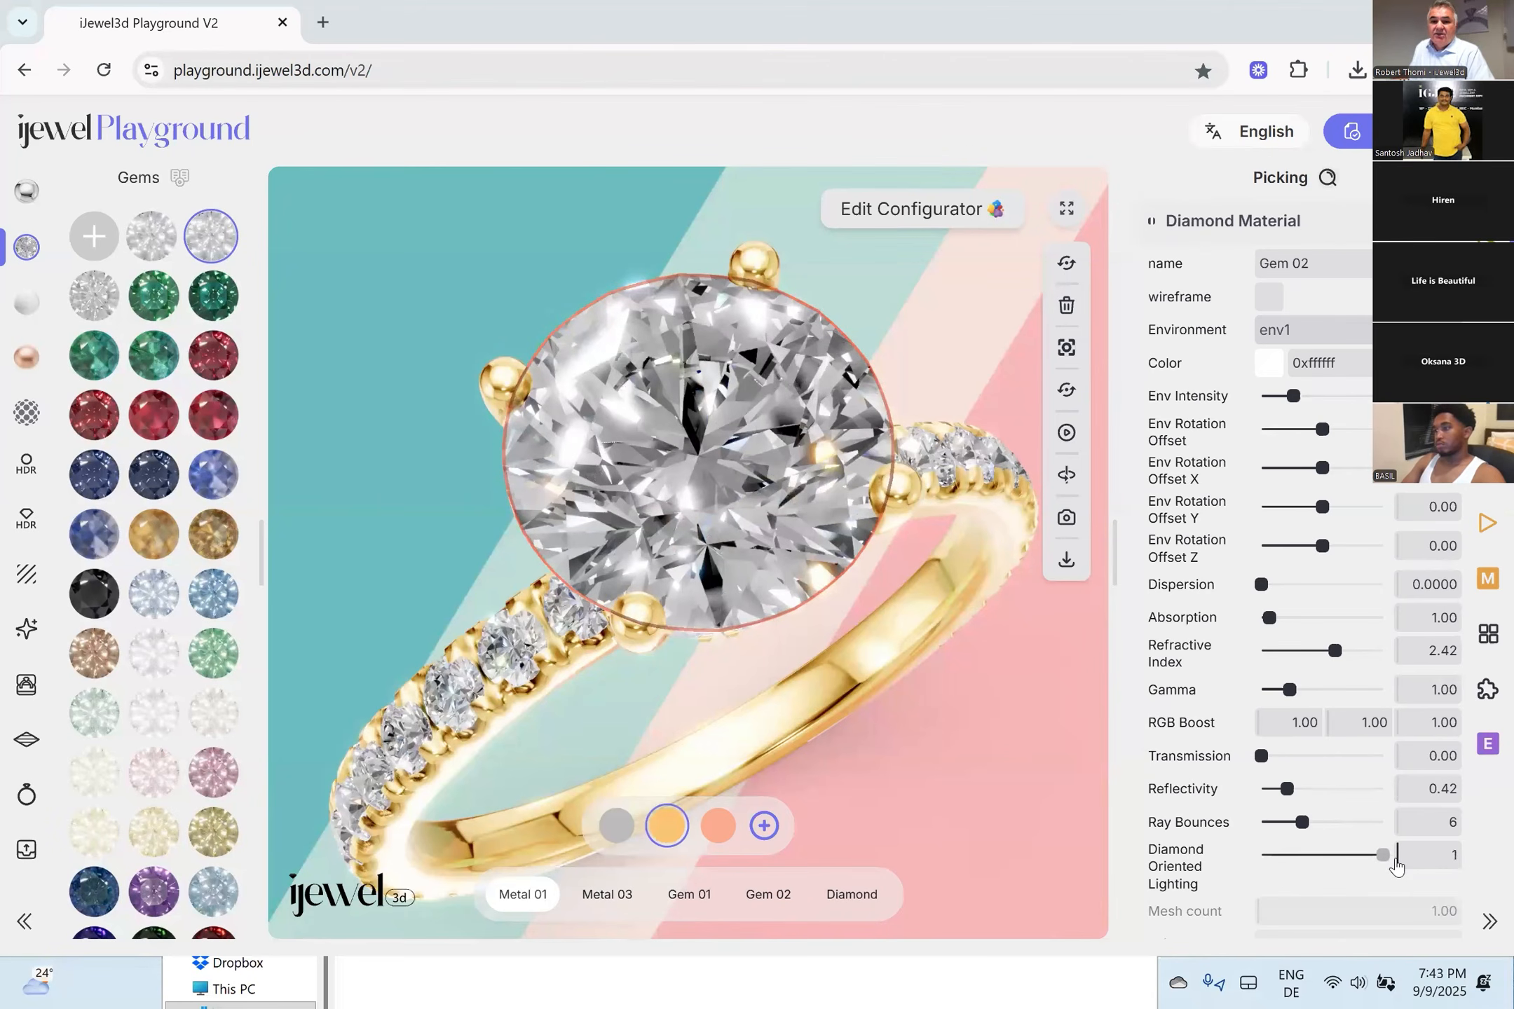
click(1251, 856)
click(1384, 868)
click(1254, 857)
drag(968, 761, 1004, 772)
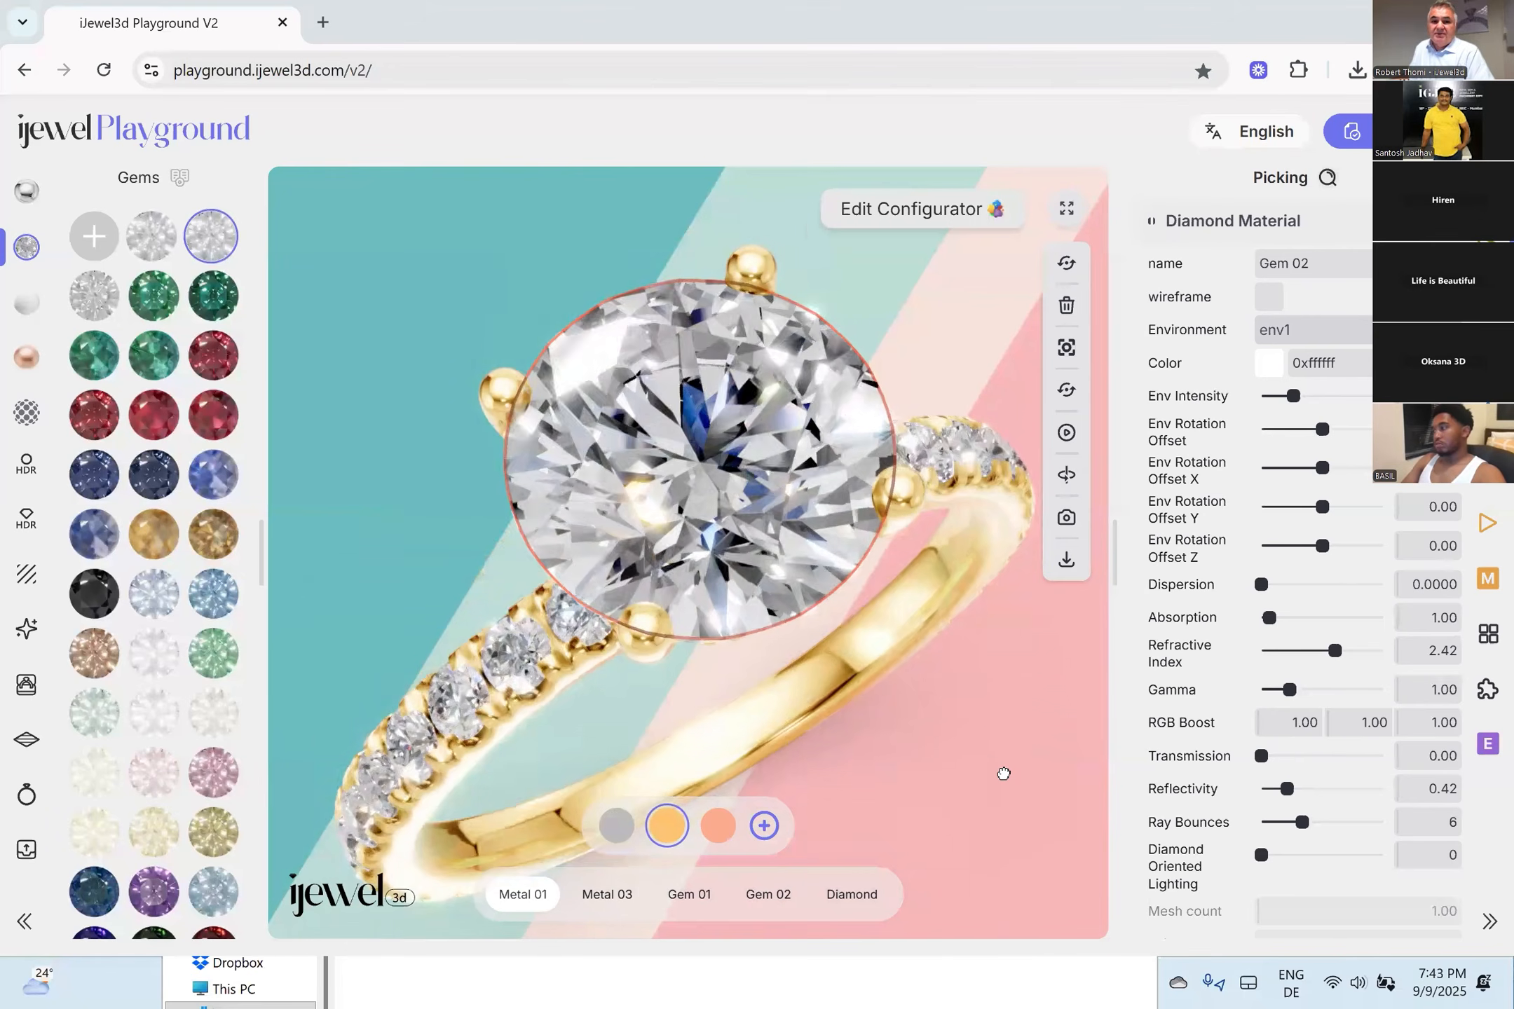